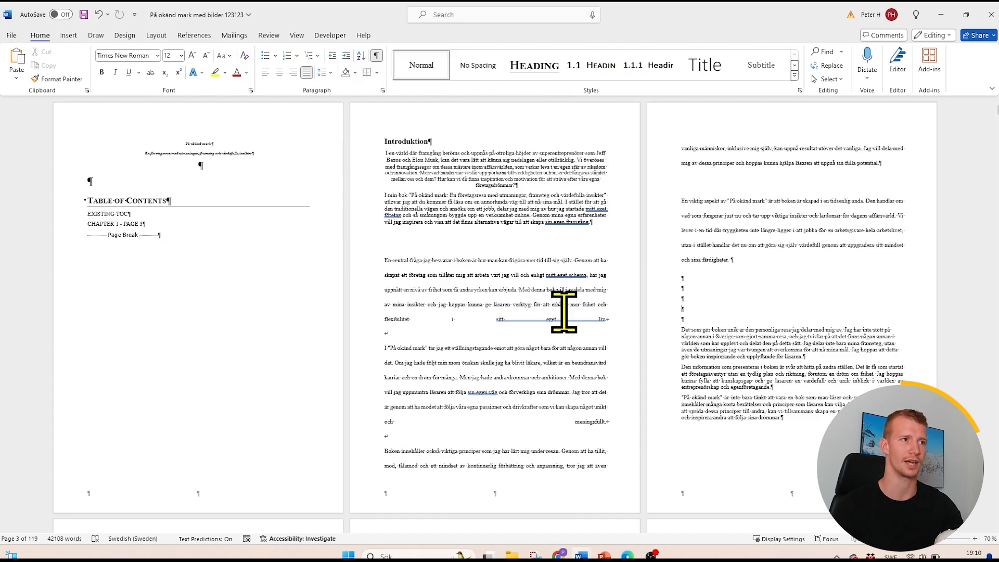
- Look through the manuscript's title page, introduction and first chapters for inconsistent spacing, line breaks, lists and image placement
scroll(549, 273, "down", 3)
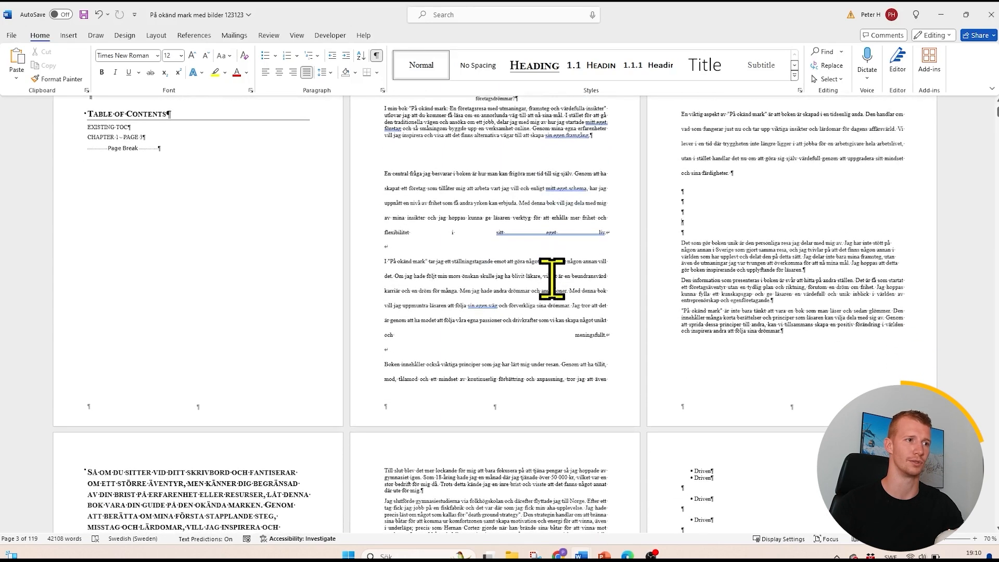
scroll(550, 278, "up", 4)
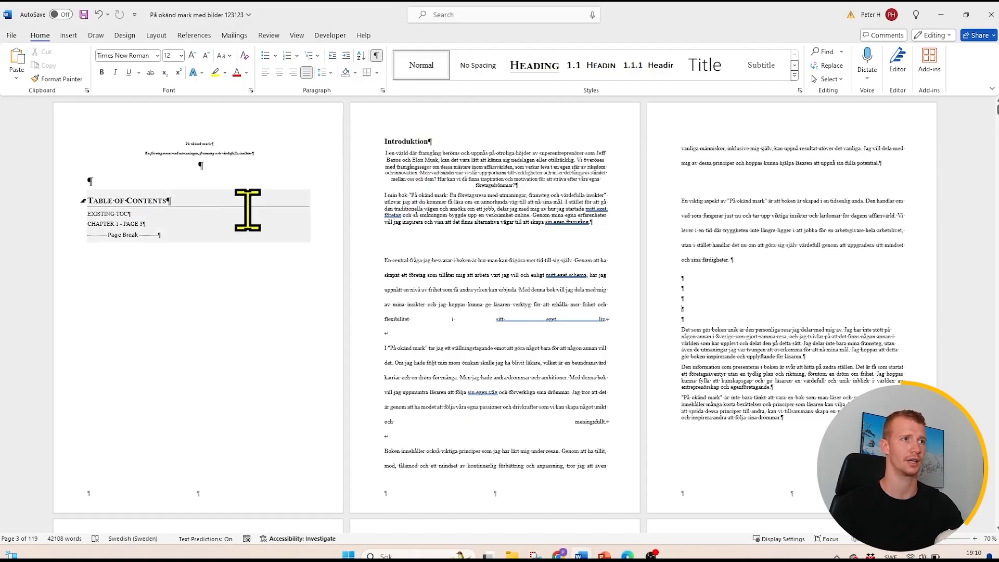
scroll(257, 208, "down", 5)
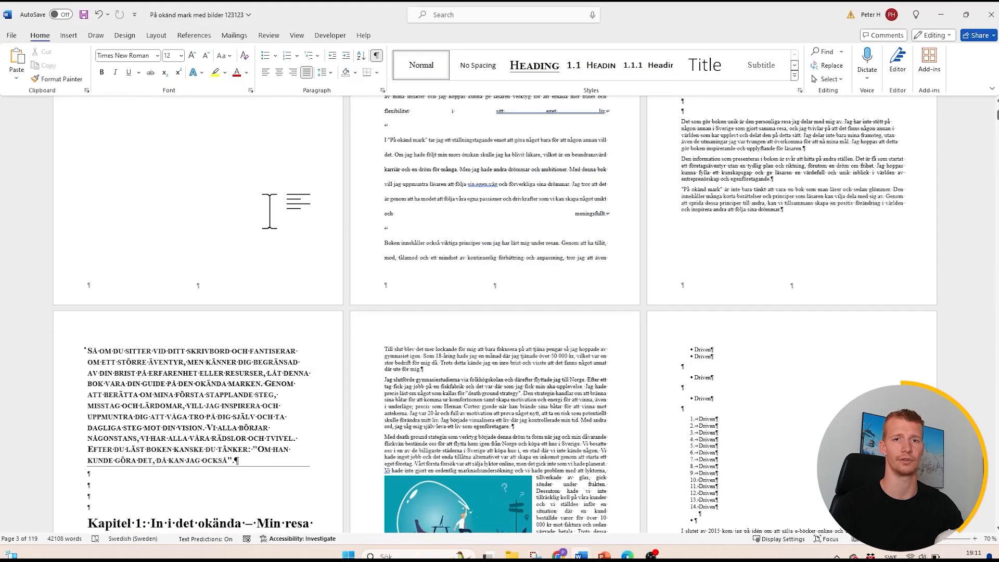
scroll(281, 215, "up", 5)
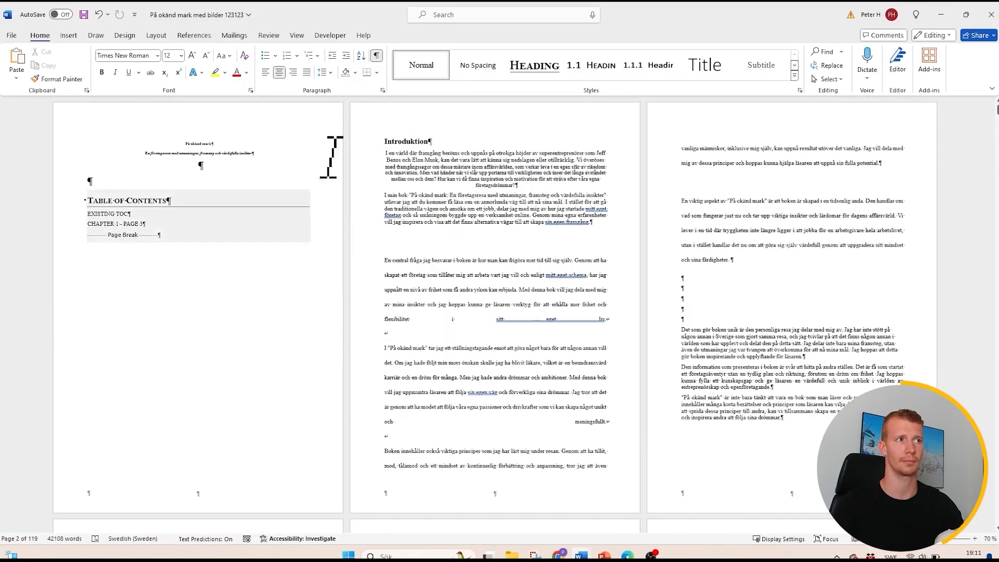
scroll(375, 235, "down", 5)
scroll(354, 351, "down", 3)
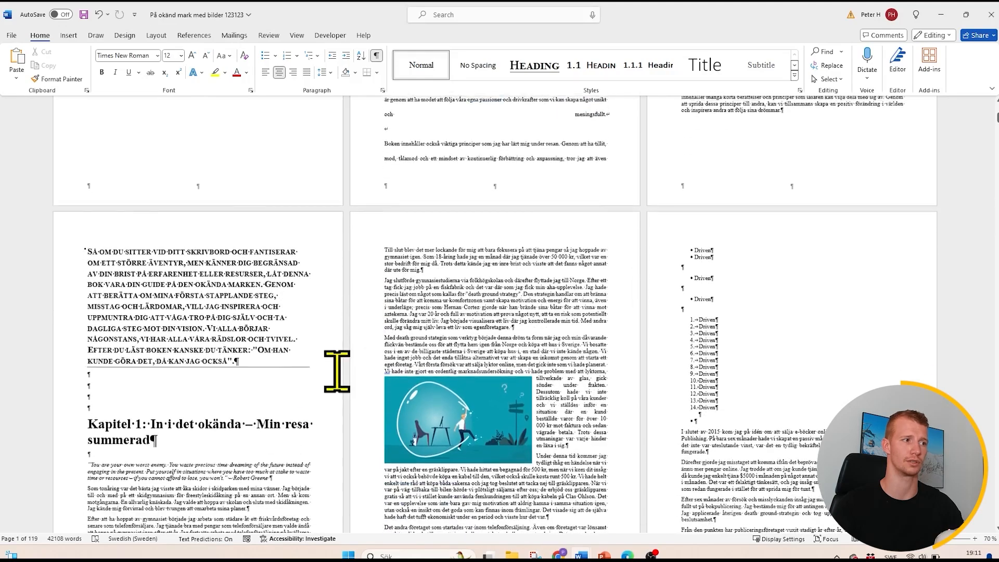
left_click_drag(434, 283, 481, 336)
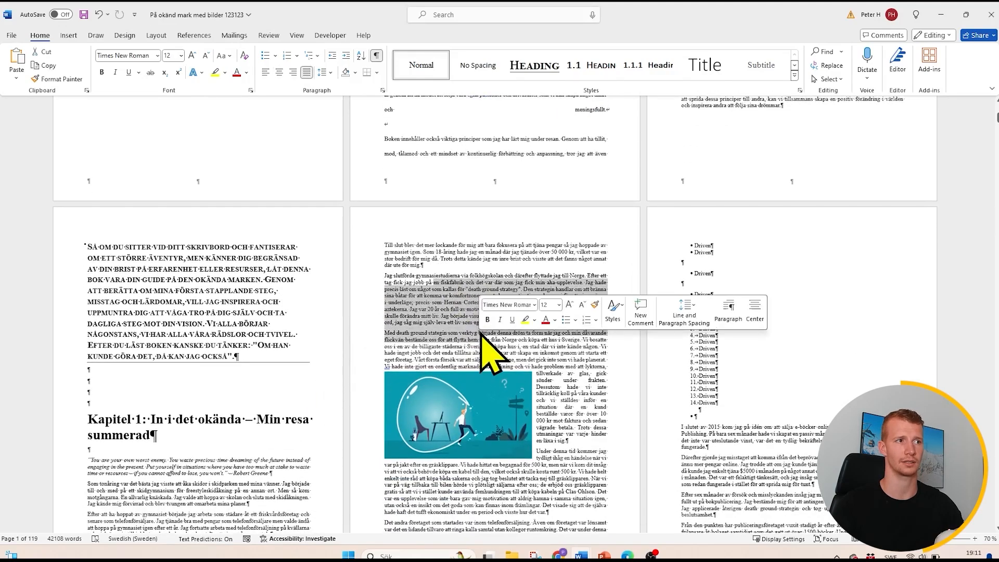
left_click(481, 335)
left_click_drag(439, 281, 475, 357)
scroll(476, 343, "down", 8)
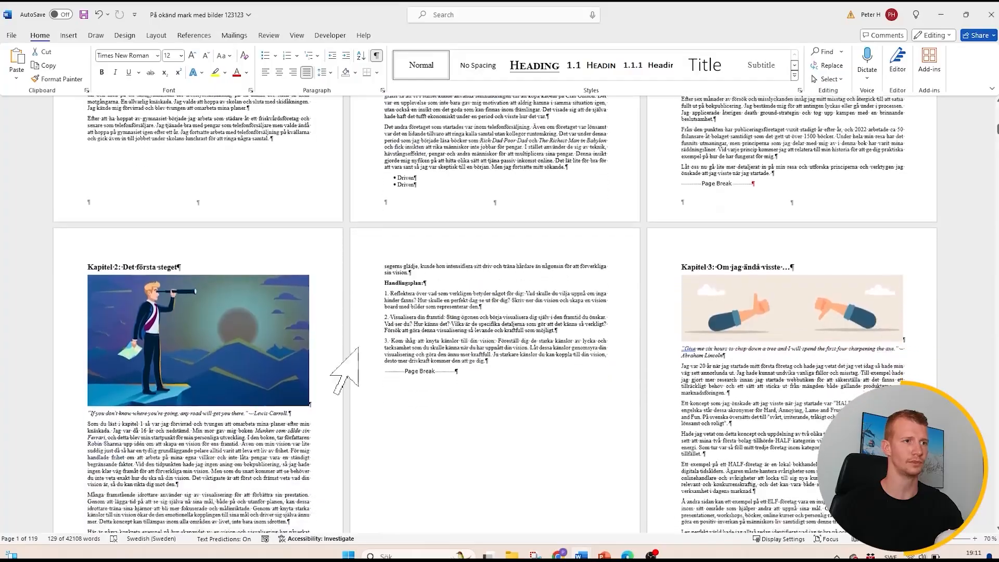
scroll(346, 312, "down", 2)
scroll(691, 311, "up", 5)
scroll(691, 311, "up", 10)
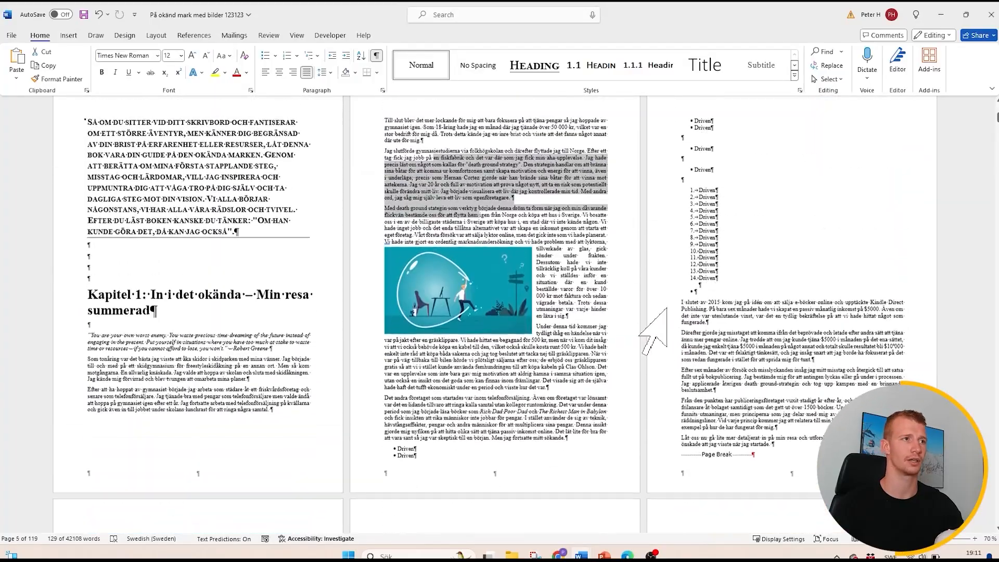
scroll(653, 332, "up", 4)
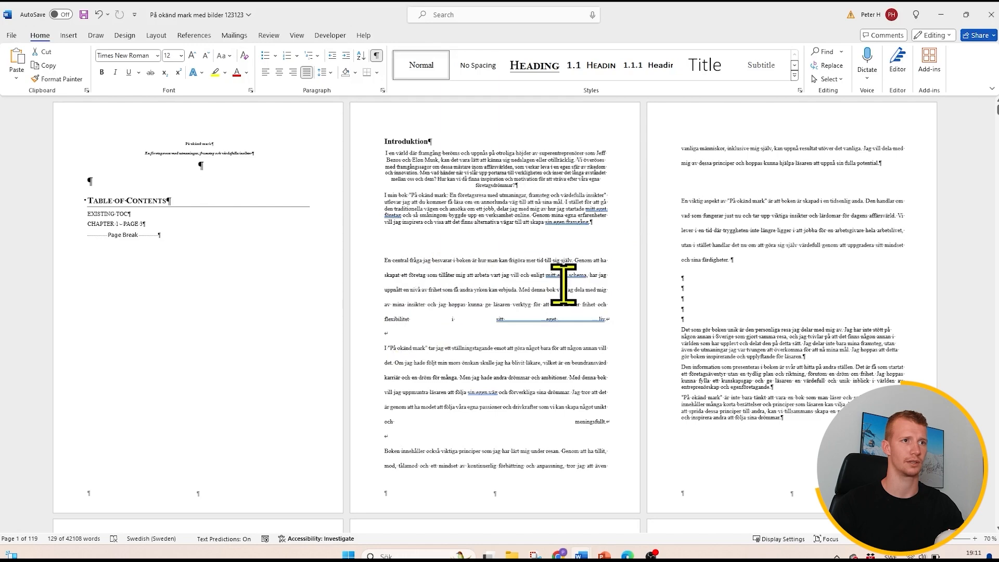
scroll(539, 290, "down", 5)
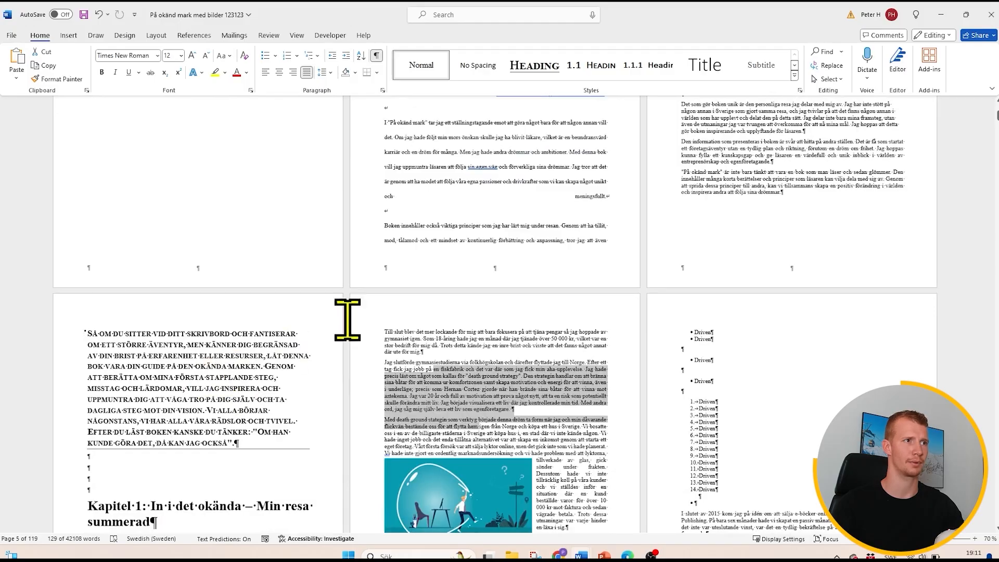
scroll(729, 219, "down", 3)
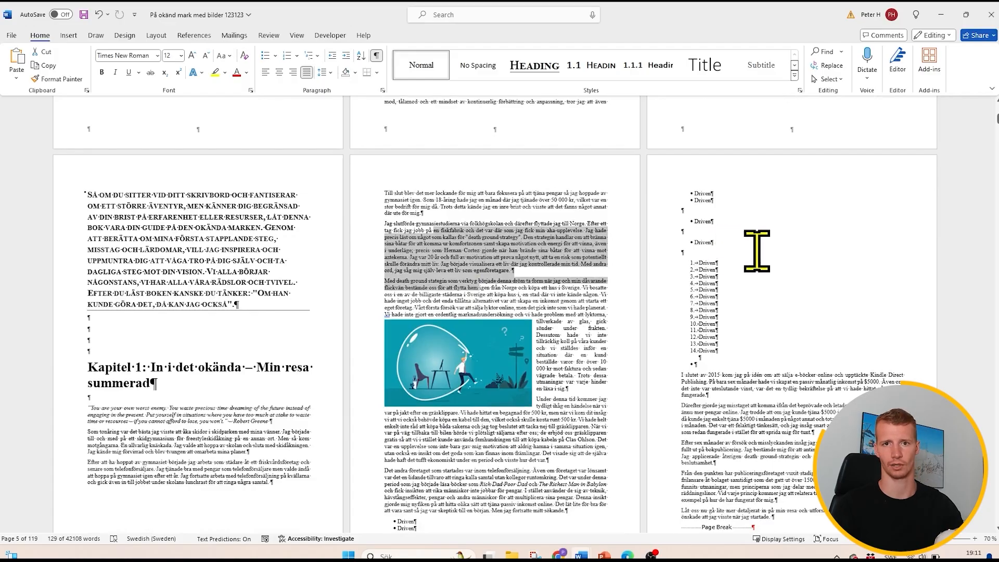
scroll(757, 254, "up", 5)
scroll(750, 264, "up", 3)
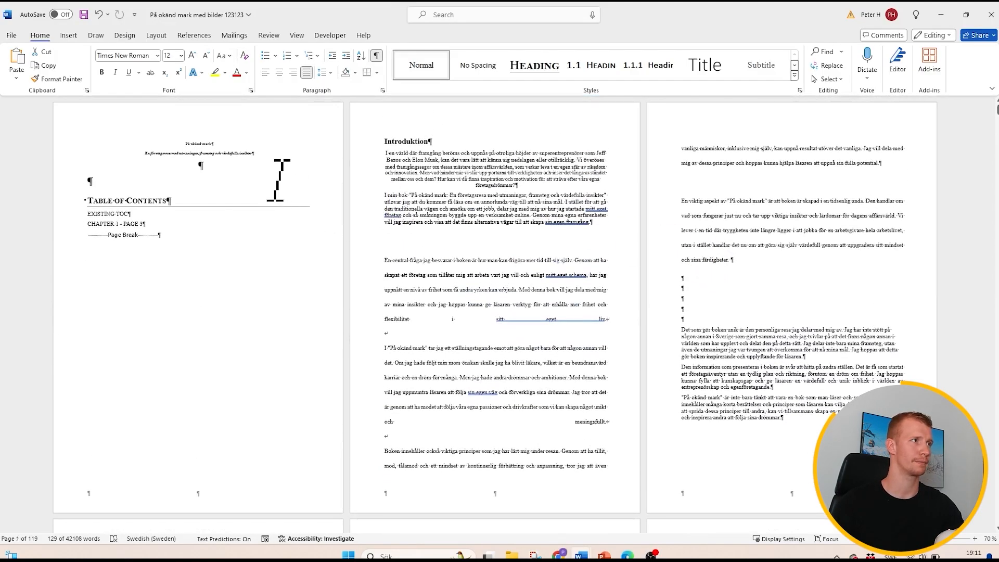
- Set the book title "På okänd mark" to font size 20 and the italic subtitle beneath it to size 18
left_click_drag(250, 156, 187, 142)
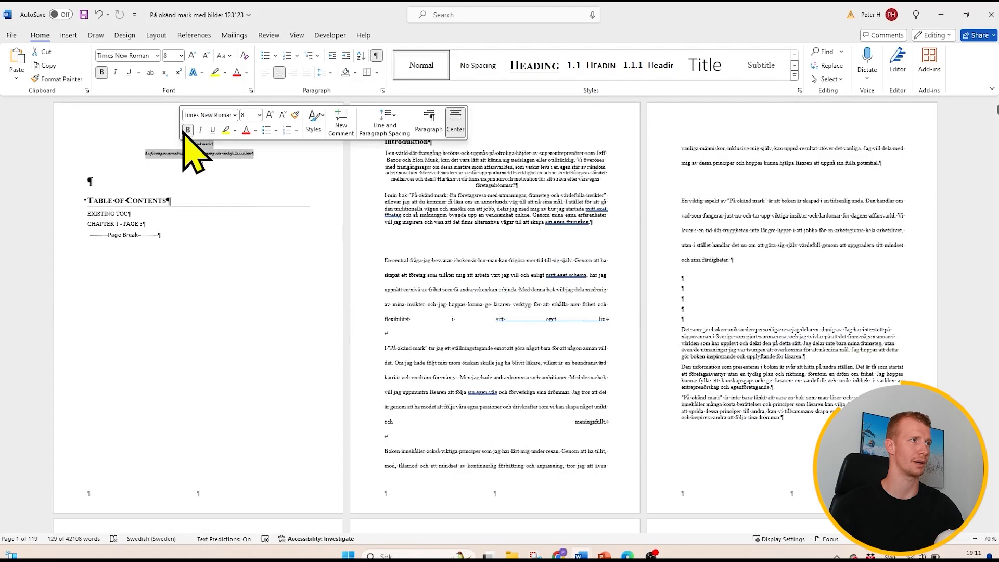
left_click(181, 55)
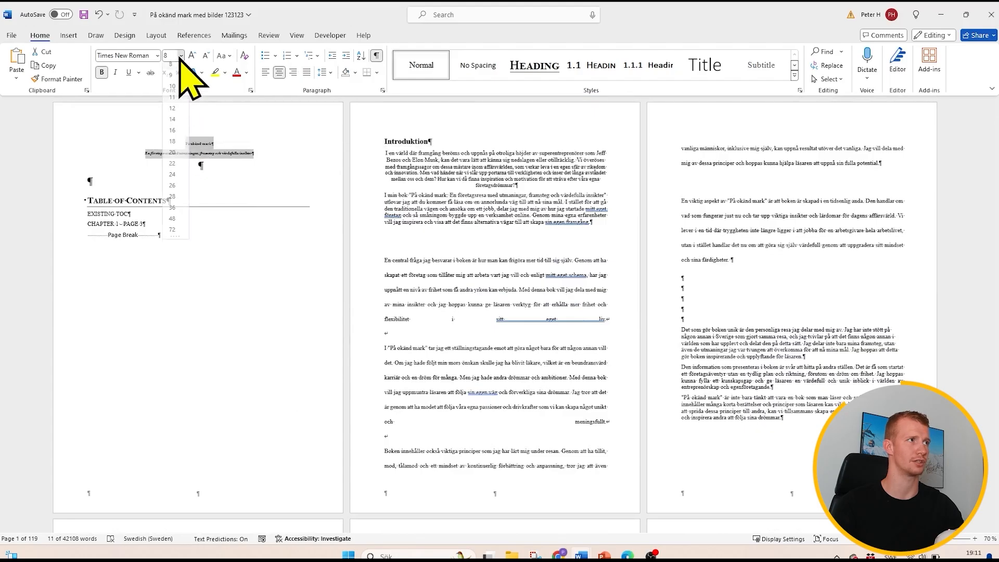
left_click(175, 158)
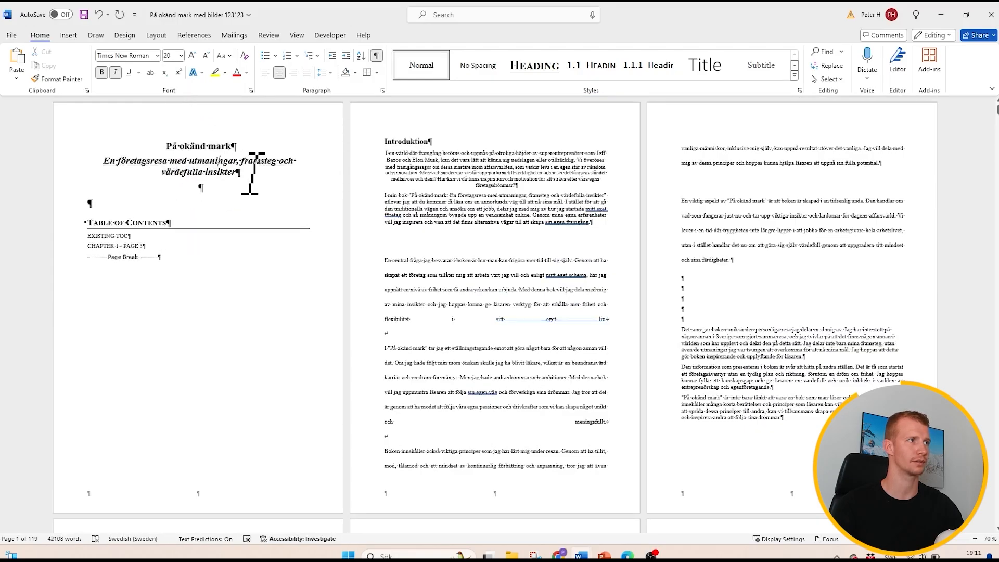
left_click_drag(257, 171, 108, 160)
left_click(181, 56)
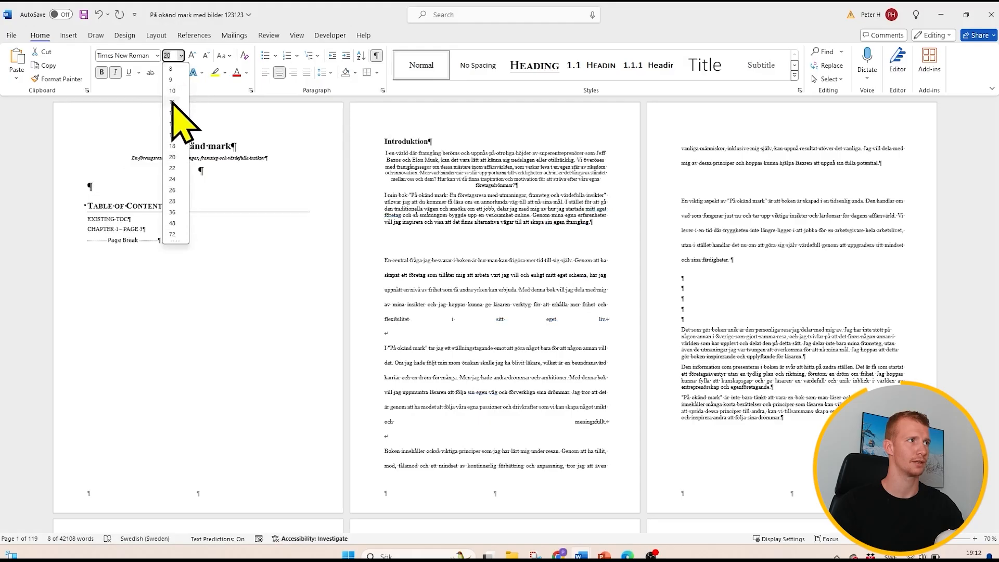
left_click(173, 157)
left_click(198, 160)
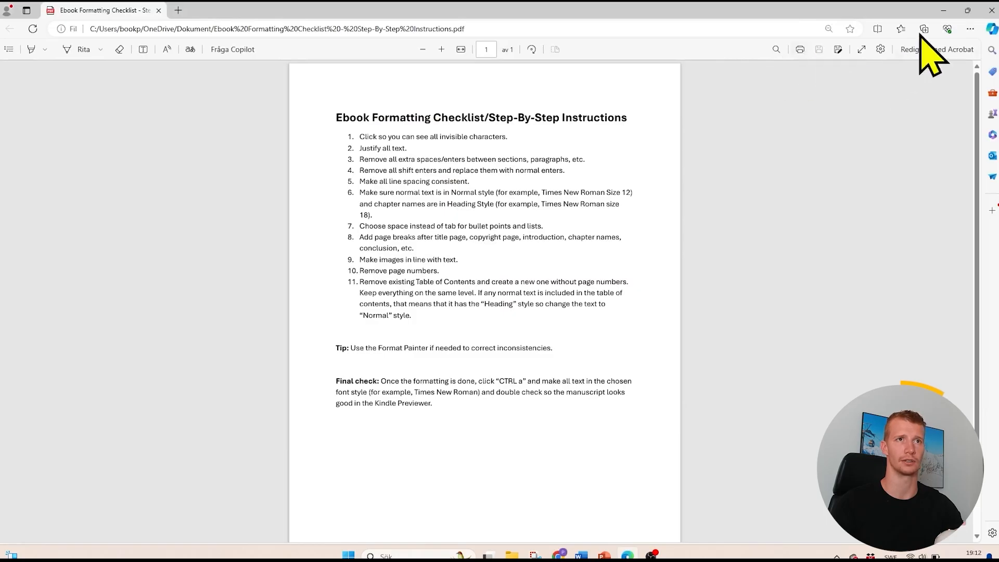
- Switch back from the checklist to the Word manuscript and add two manual line breaks below the introduction paragraph ending "eget liv."
left_click(943, 11)
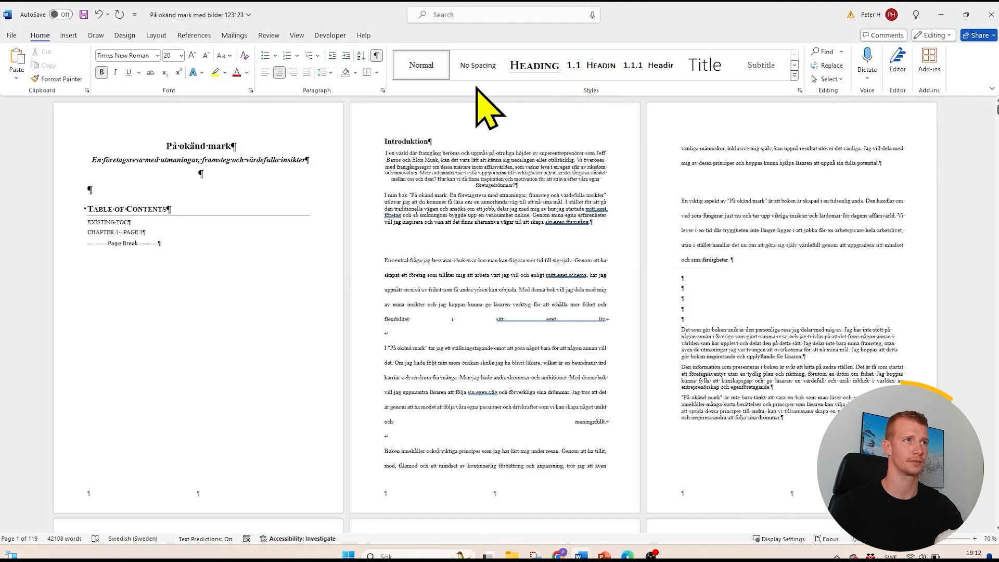
left_click(377, 55)
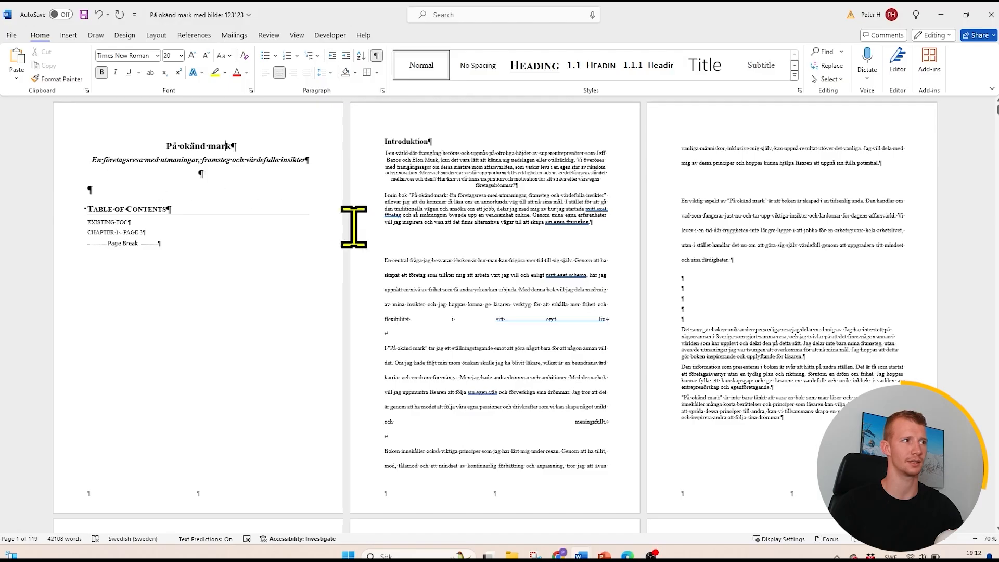
left_click(622, 328)
key("shift+Return")
key("shift+Return")
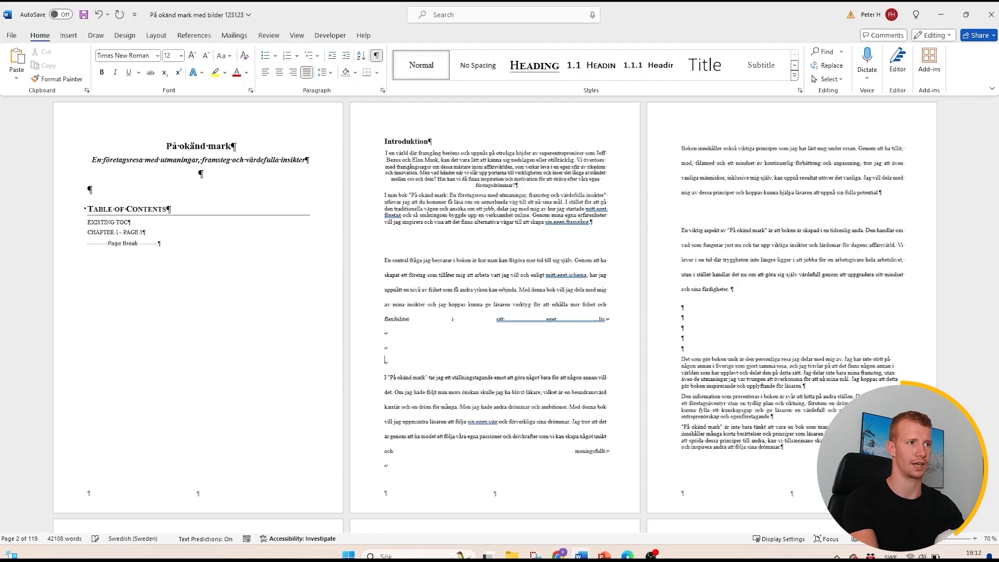
key("BackSpace")
key("BackSpace")
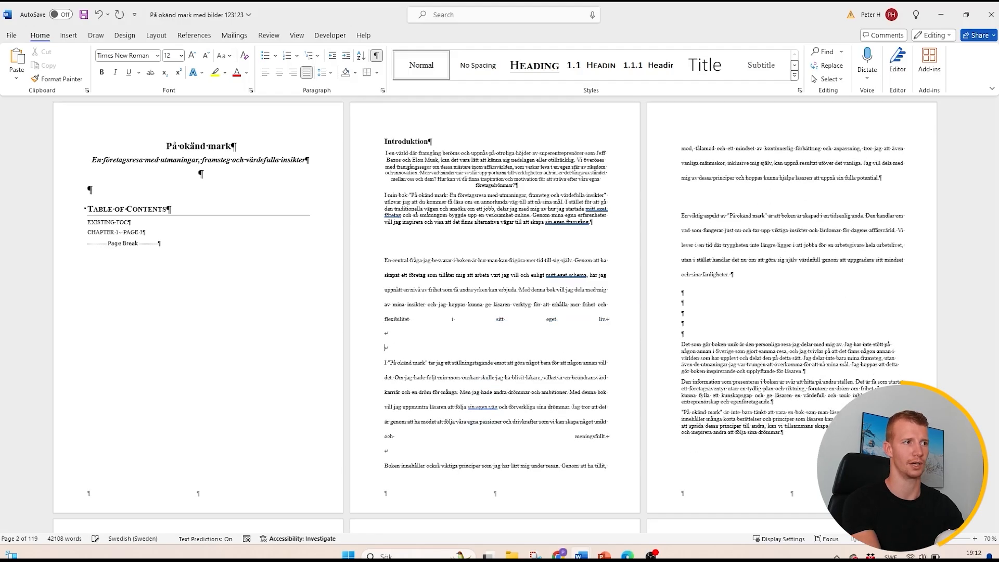
key("shift+Return")
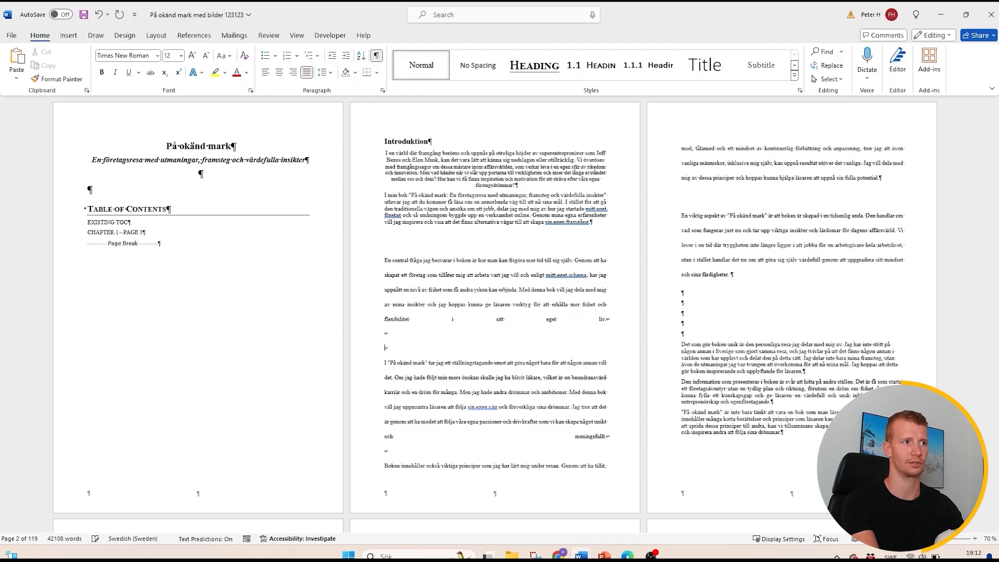
key("shift+Return")
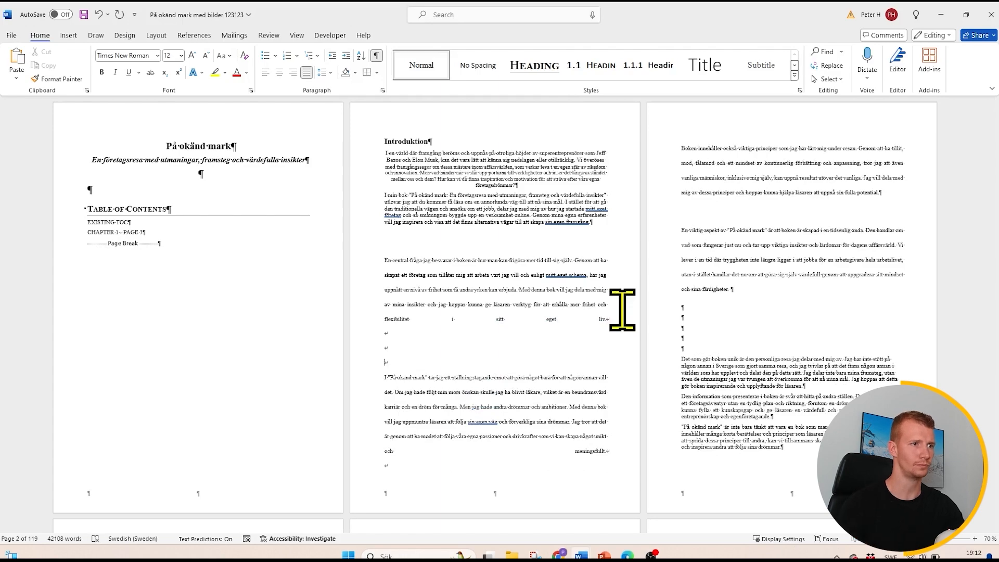
- Examine the formatting marks on the introduction and Chapter 1 pages, including empty paragraphs, tabbed lists and the page break
scroll(640, 453, "down", 5)
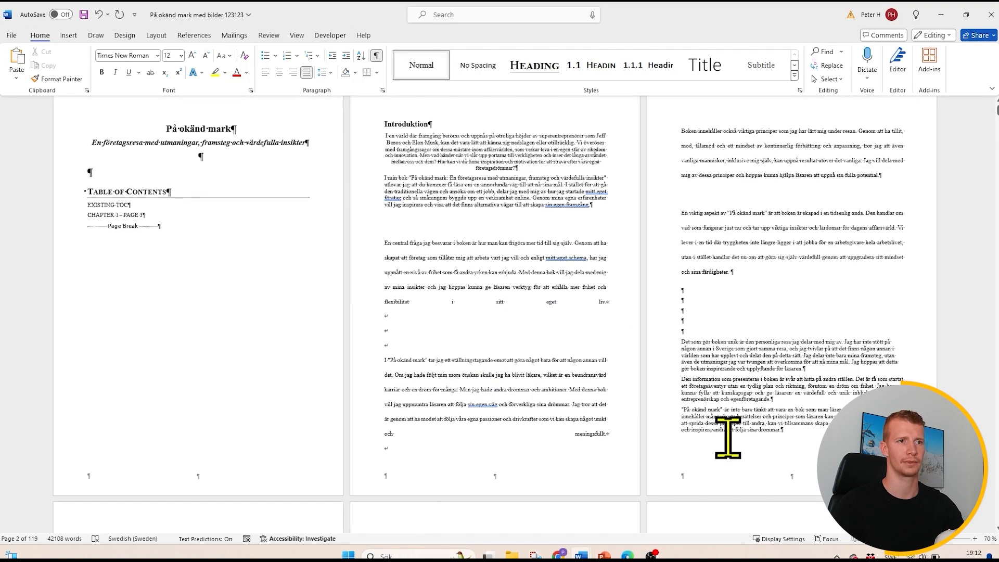
scroll(735, 428, "down", 5)
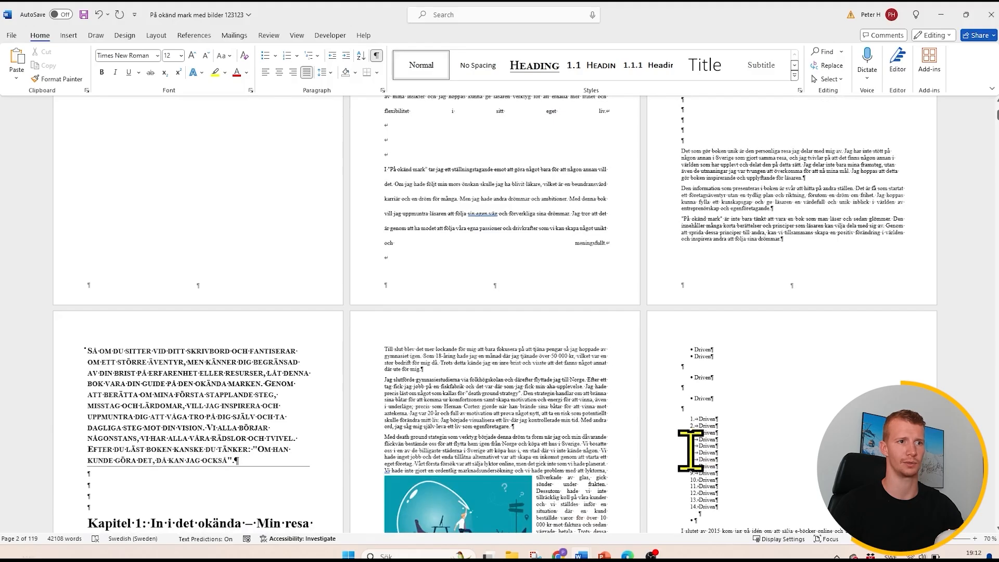
scroll(699, 451, "down", 5)
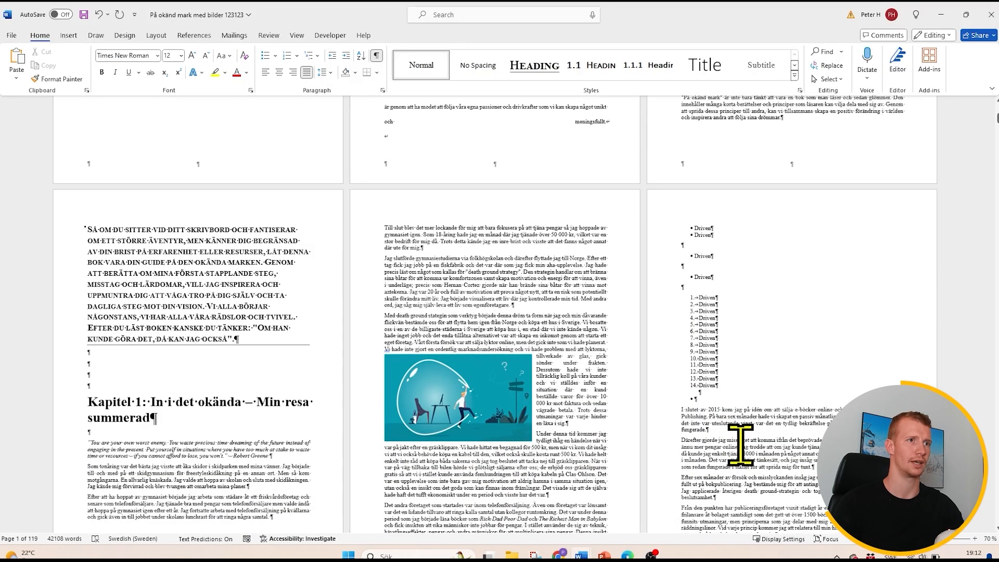
scroll(520, 437, "down", 3)
scroll(510, 430, "down", 2)
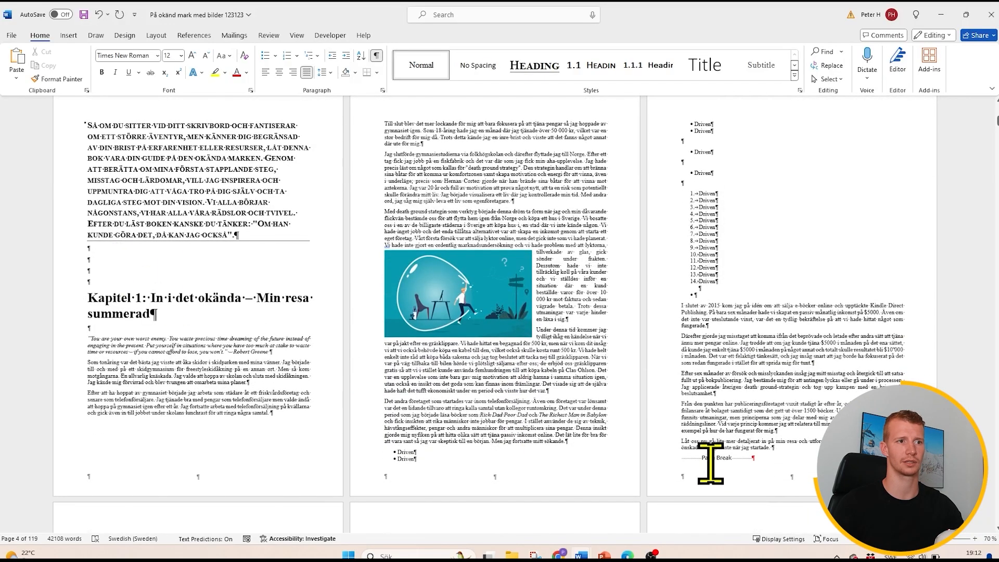
scroll(726, 463, "up", 3)
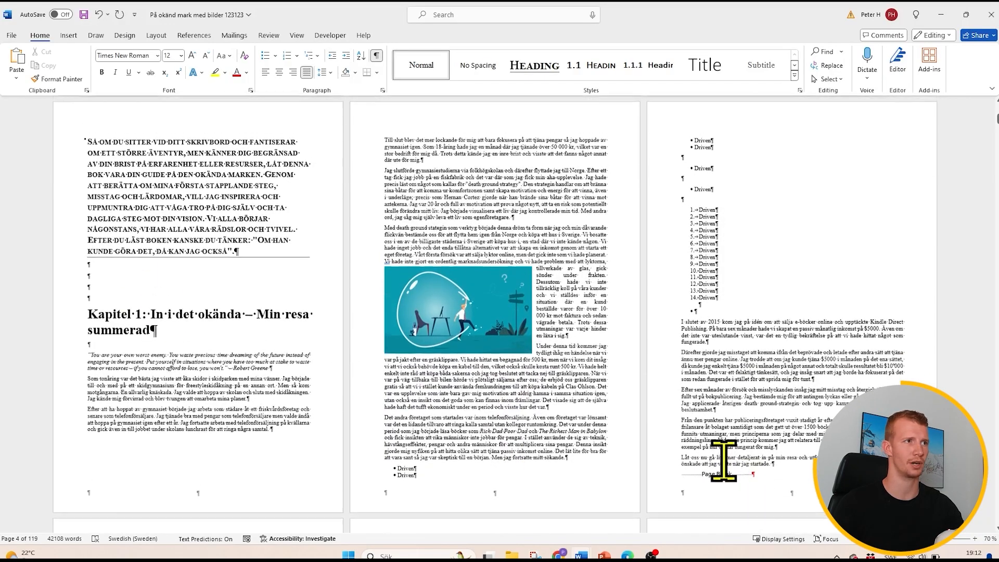
scroll(718, 474, "up", 7)
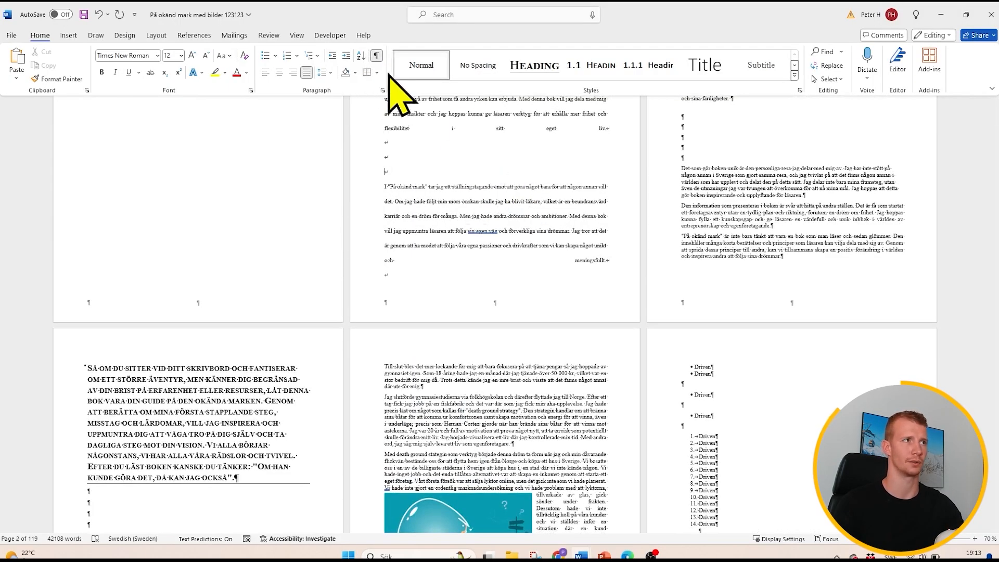
- Hide the manuscript's formatting marks to compare the plain text, and display them again
left_click(376, 56)
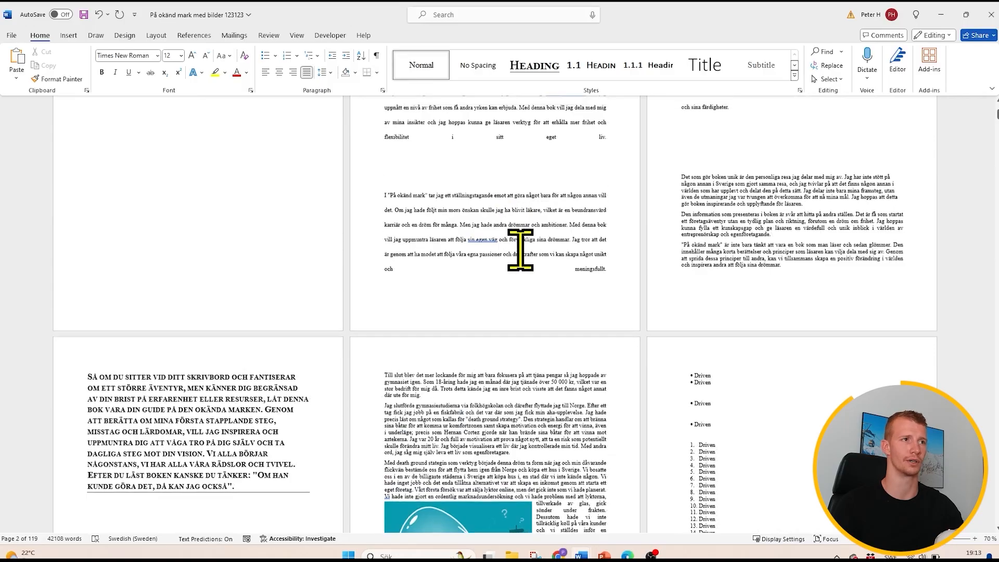
scroll(521, 250, "up", 3)
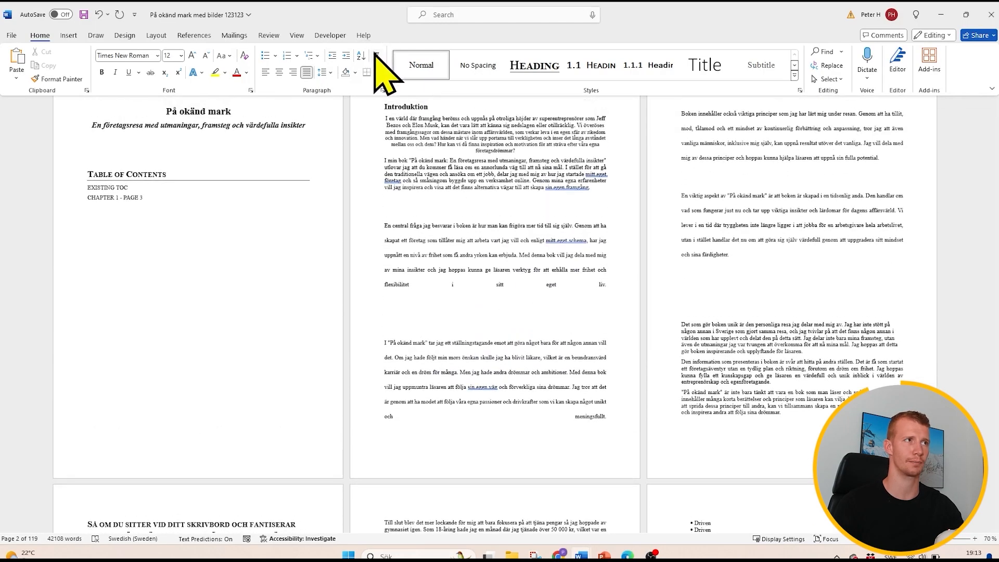
left_click(376, 56)
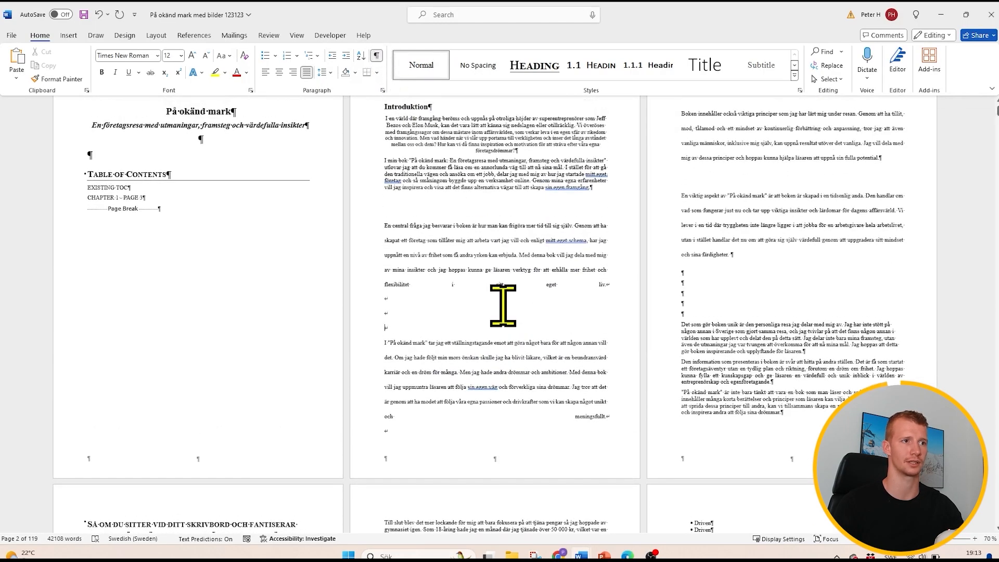
- Switch back from the checklist to the Word manuscript, select the entire document and justify all of its text
scroll(503, 308, "down", 1)
scroll(504, 308, "down", 3)
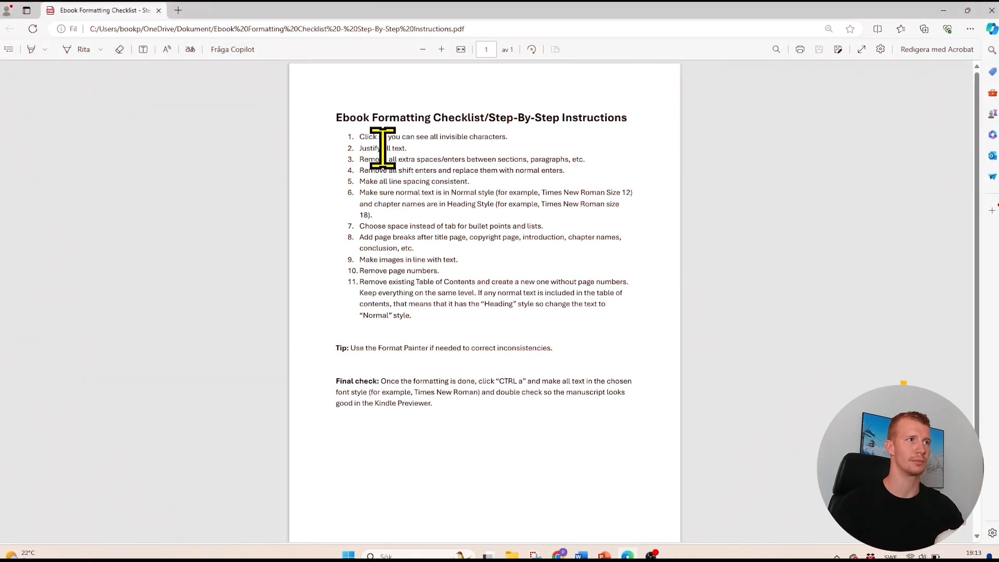
left_click(943, 11)
scroll(721, 206, "up", 5)
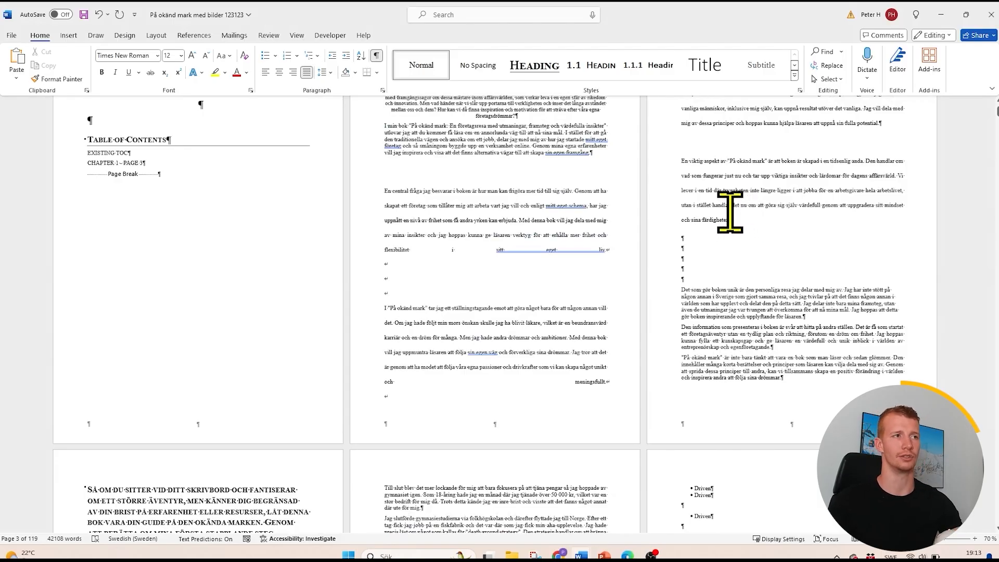
key("ctrl+a")
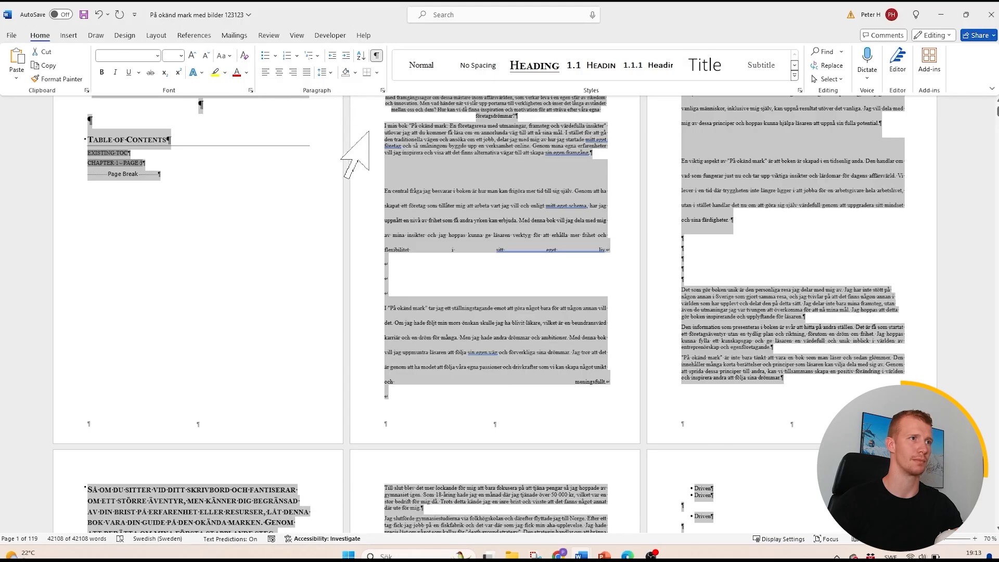
left_click(307, 73)
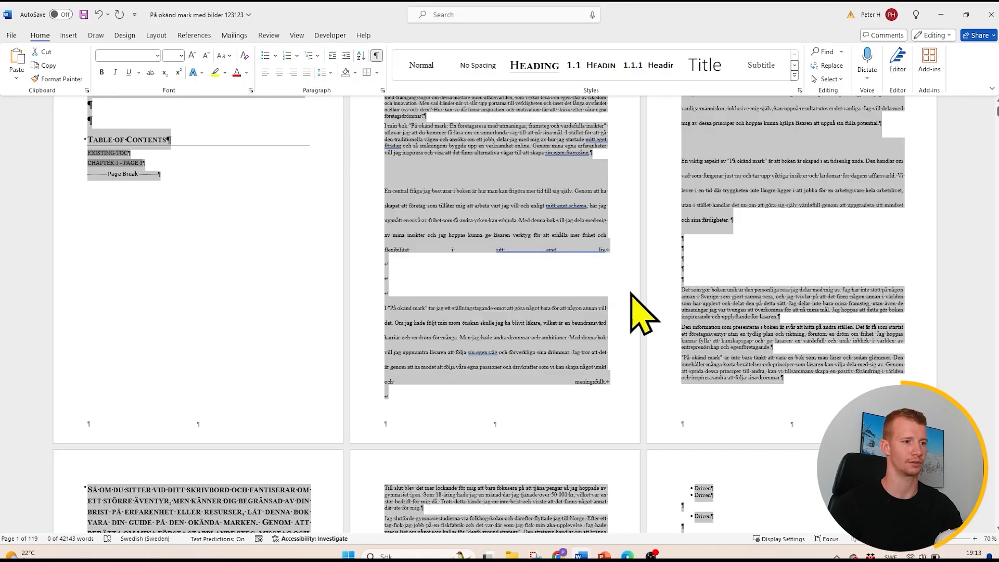
scroll(624, 244, "up", 2)
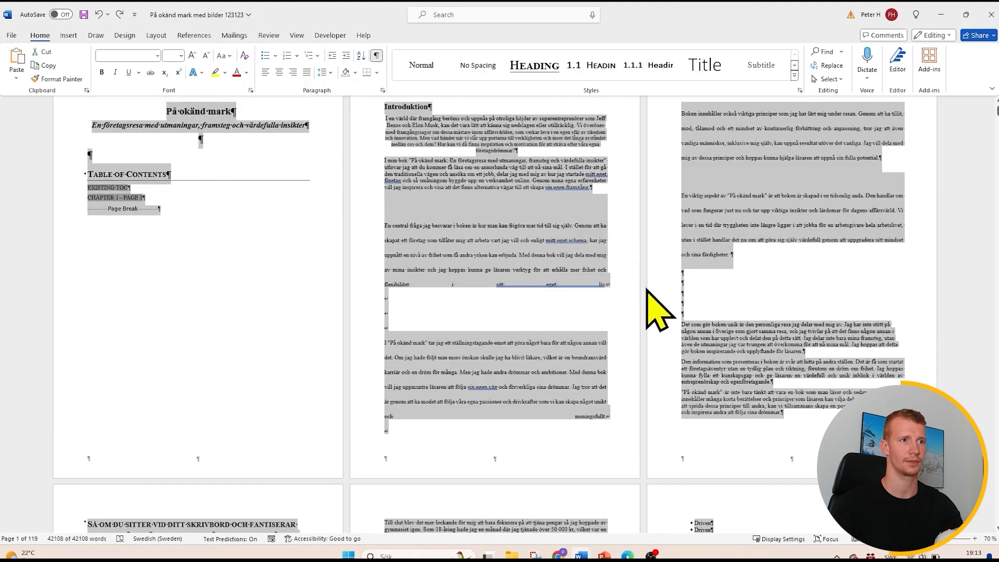
scroll(658, 313, "down", 5)
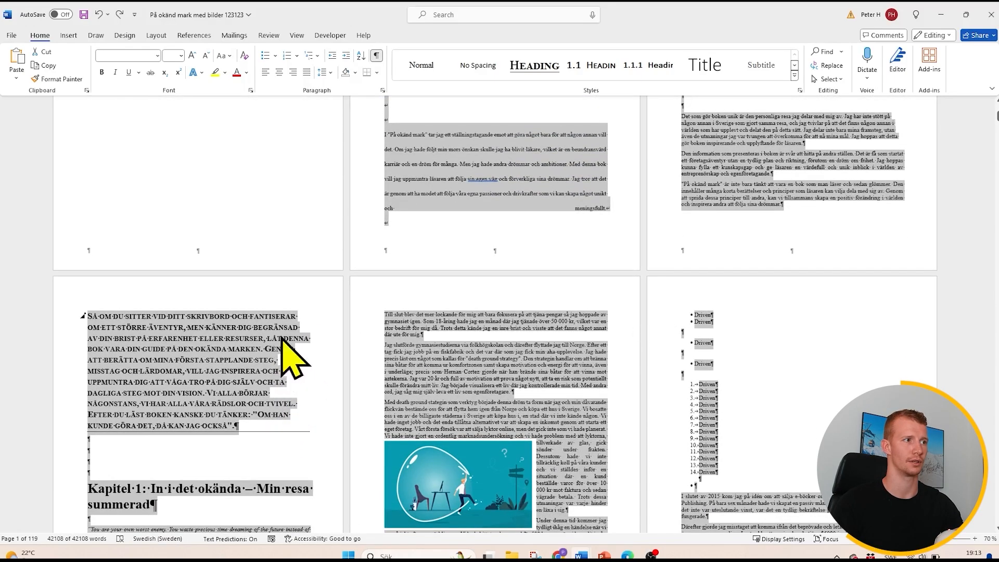
left_click(308, 73)
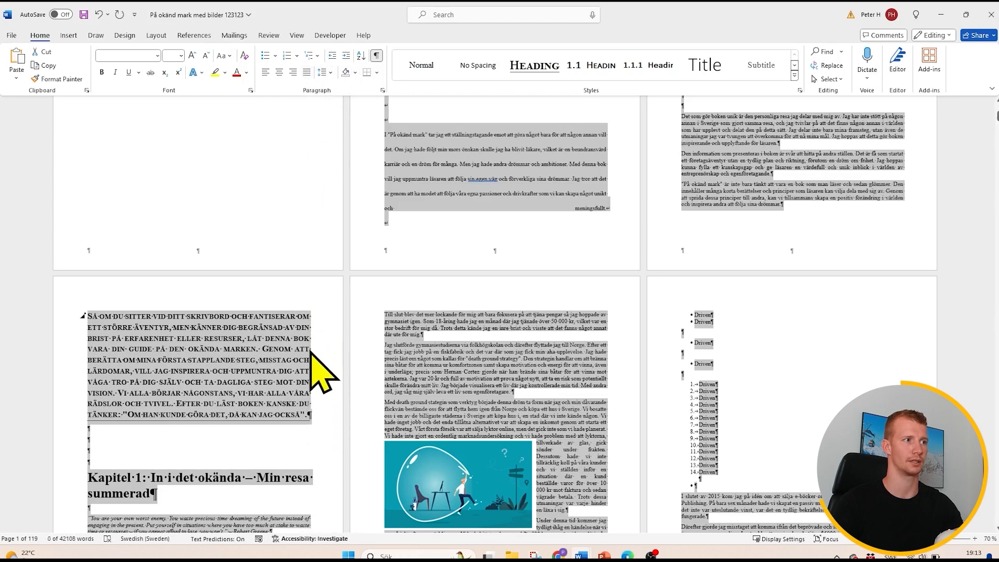
- Left-align the entire manuscript to compare the alignment, and justify it again
scroll(530, 319, "up", 3)
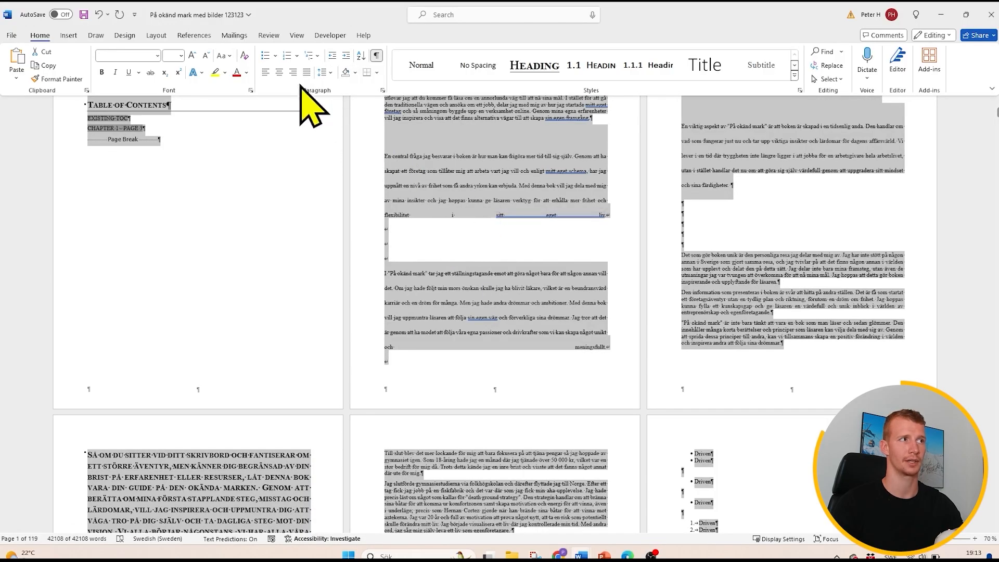
left_click(265, 72)
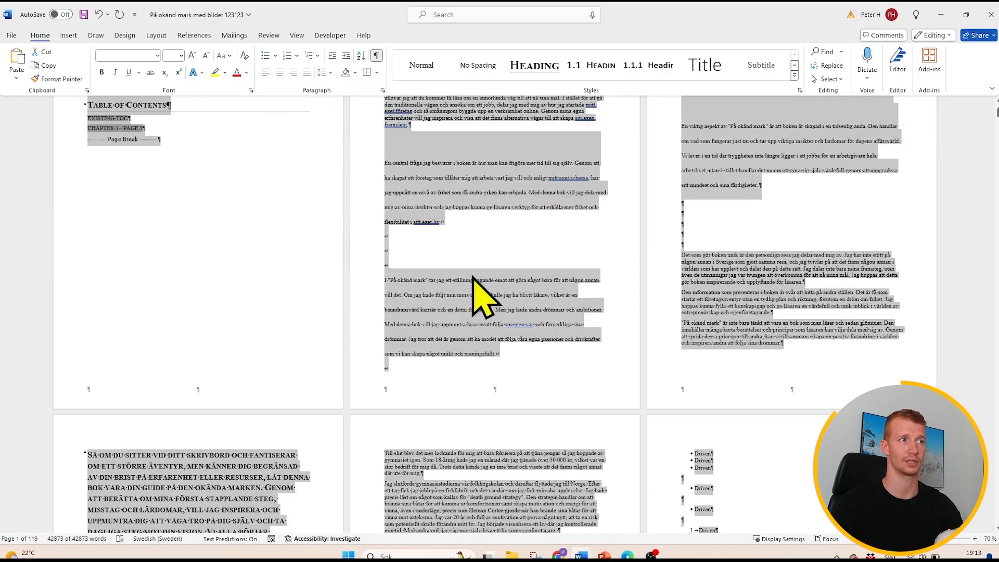
left_click(306, 72)
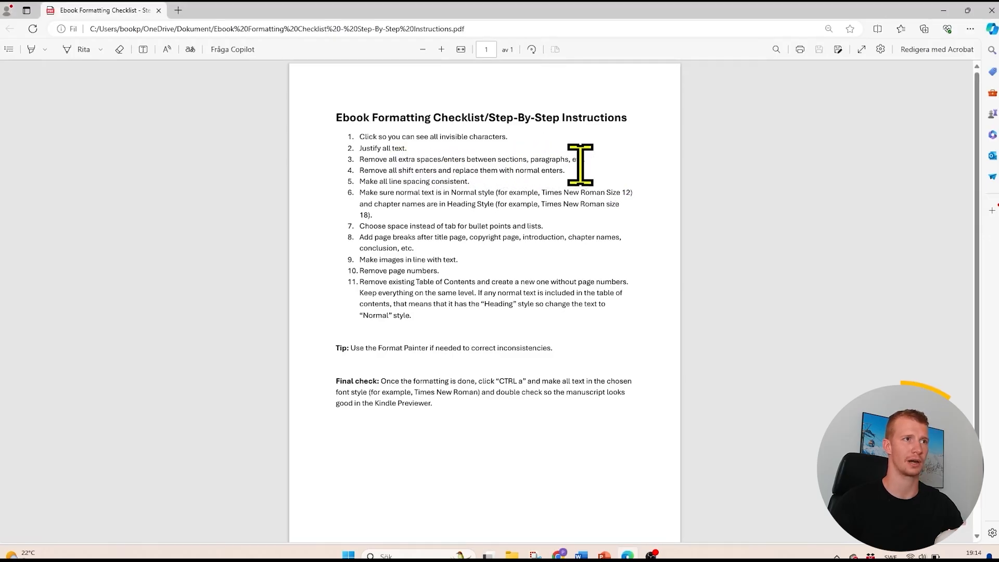
- Return from the checklist to the manuscript, add three empty paragraphs above "Det som gör boken unik" and remove them again
left_click(941, 10)
left_click(479, 250)
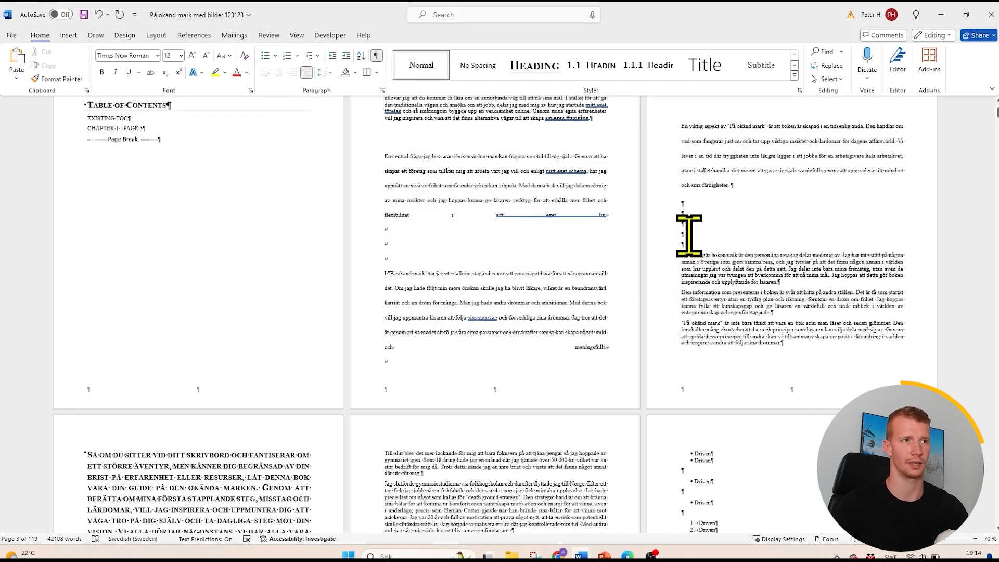
left_click(693, 235)
key("Return")
key("Return")
key("Return")
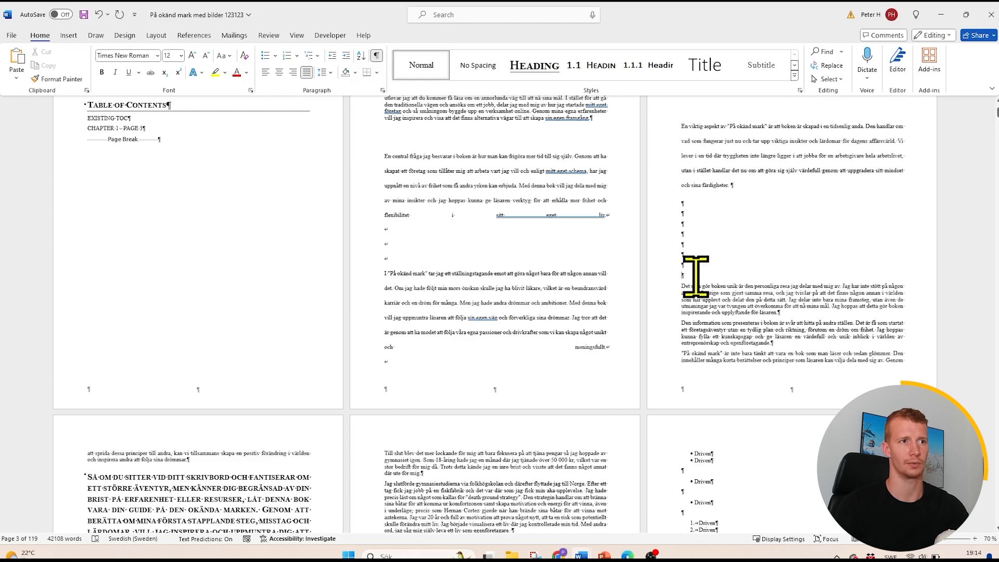
key("BackSpace")
key("BackSpace")
key("BackSpace")
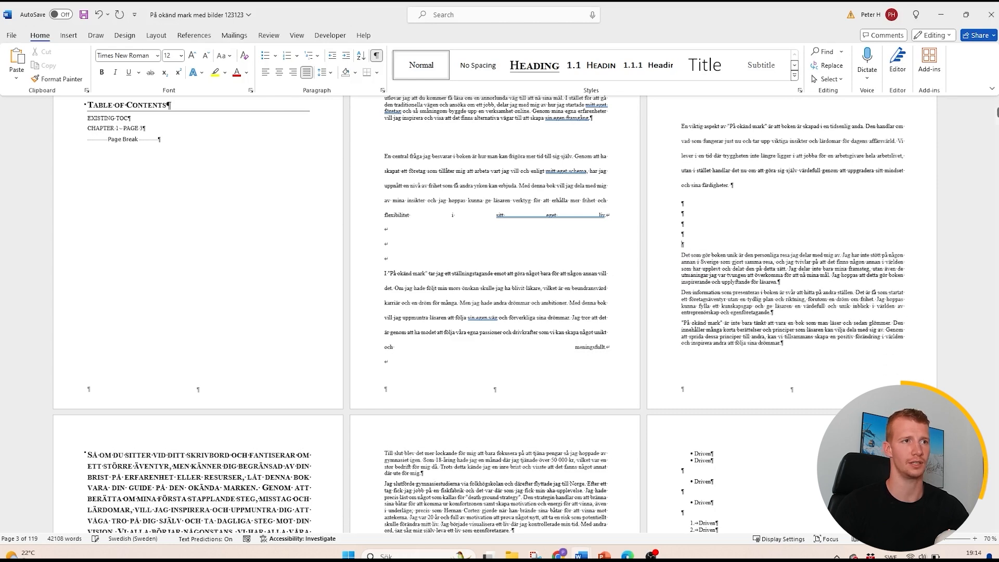
- Delete three of the empty paragraphs above the paragraph beginning "Det som gör boken unik"
key("BackSpace")
key("BackSpace")
key("BackSpace")
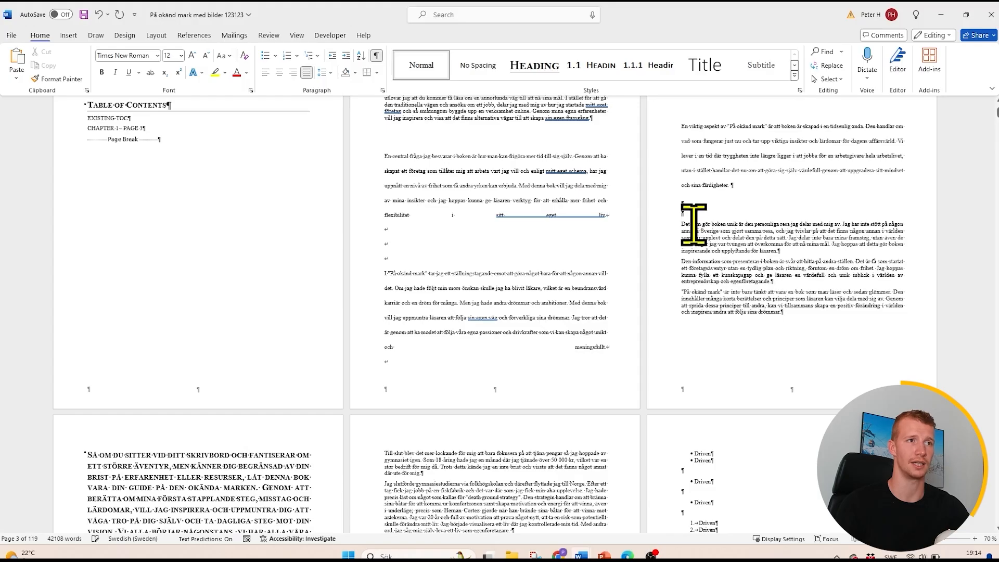
- Replace all double paragraph marks (^p^p) with single ones (^p) throughout the manuscript
scroll(807, 256, "up", 3)
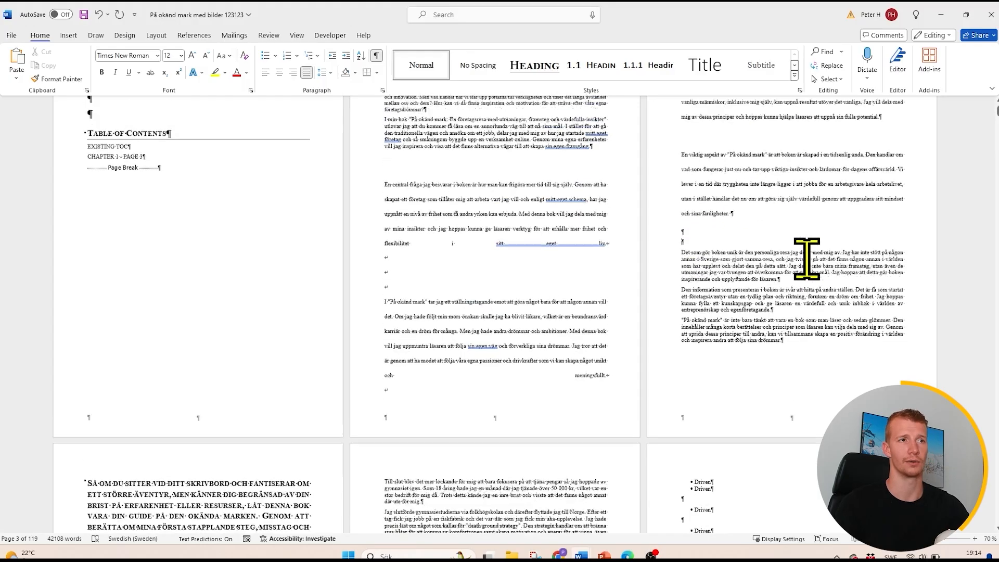
left_click(838, 69)
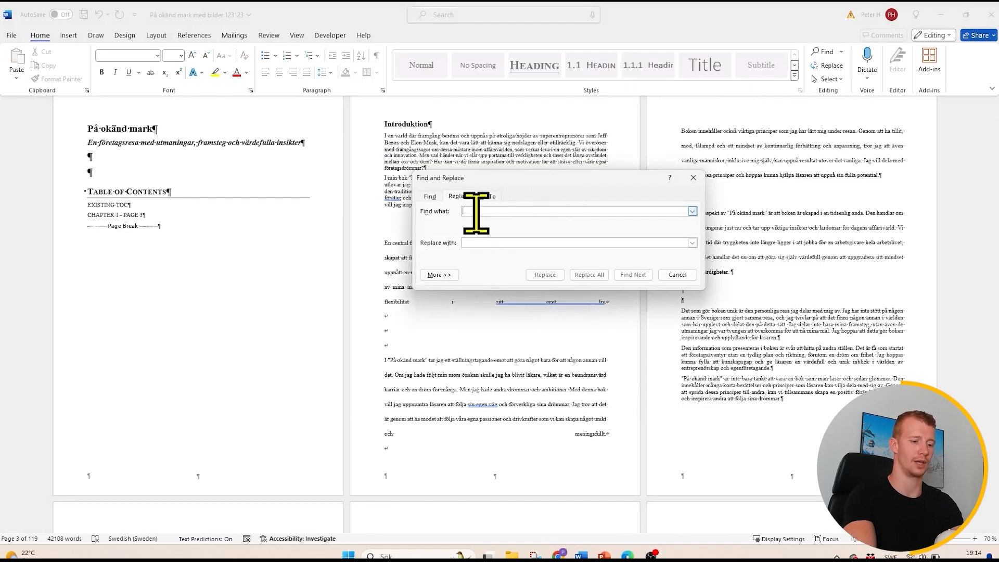
type("^p")
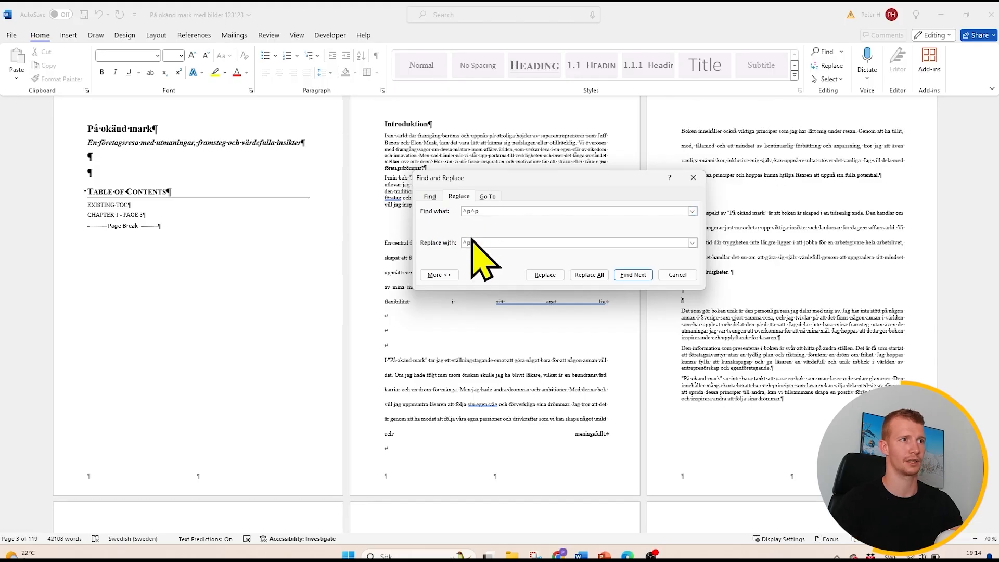
left_click(591, 276)
left_click(515, 312)
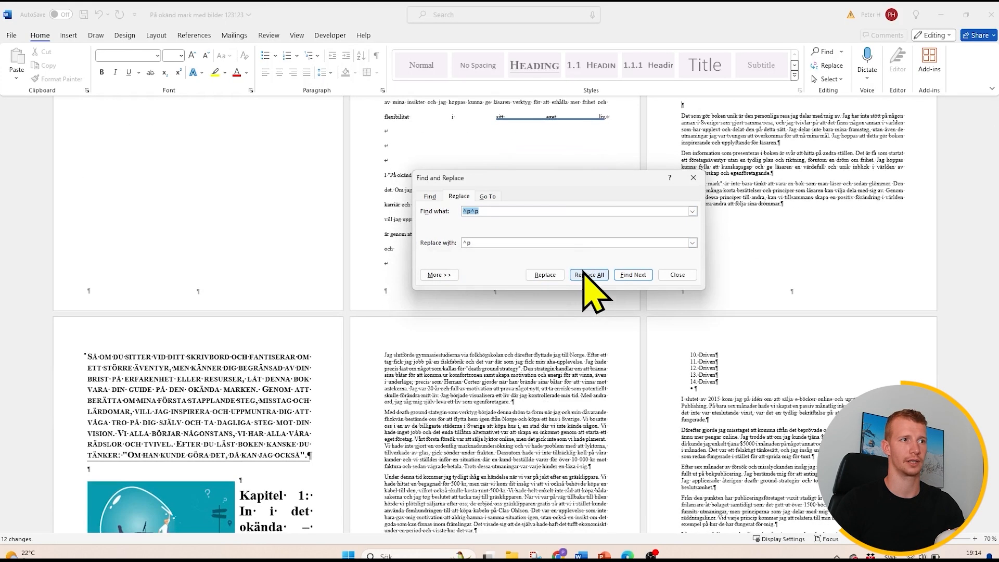
- Repeat the ^p^p to ^p replacement on the whole document three more times and close Find and Replace
left_click(586, 274)
left_click(514, 306)
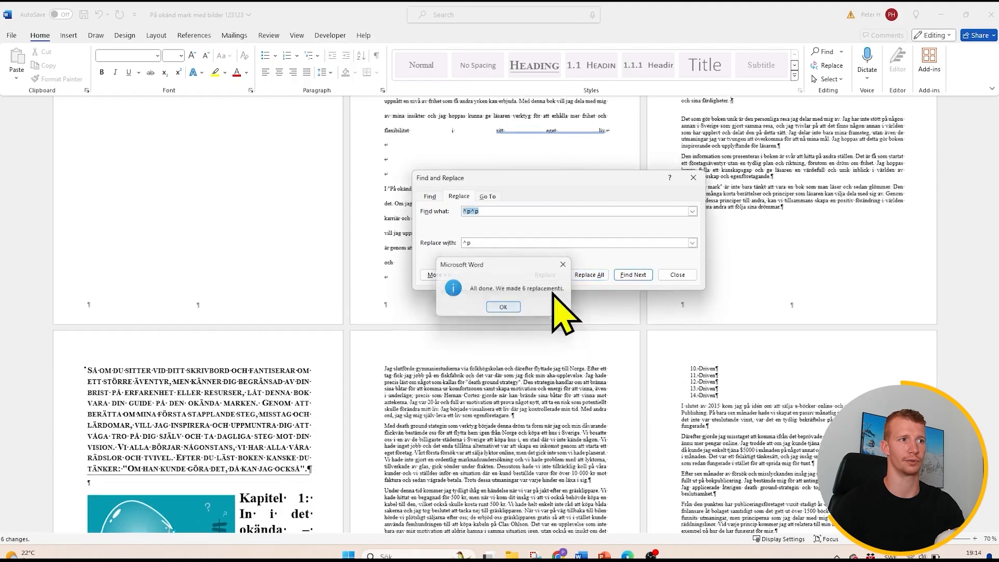
left_click(582, 275)
left_click(516, 306)
left_click(513, 307)
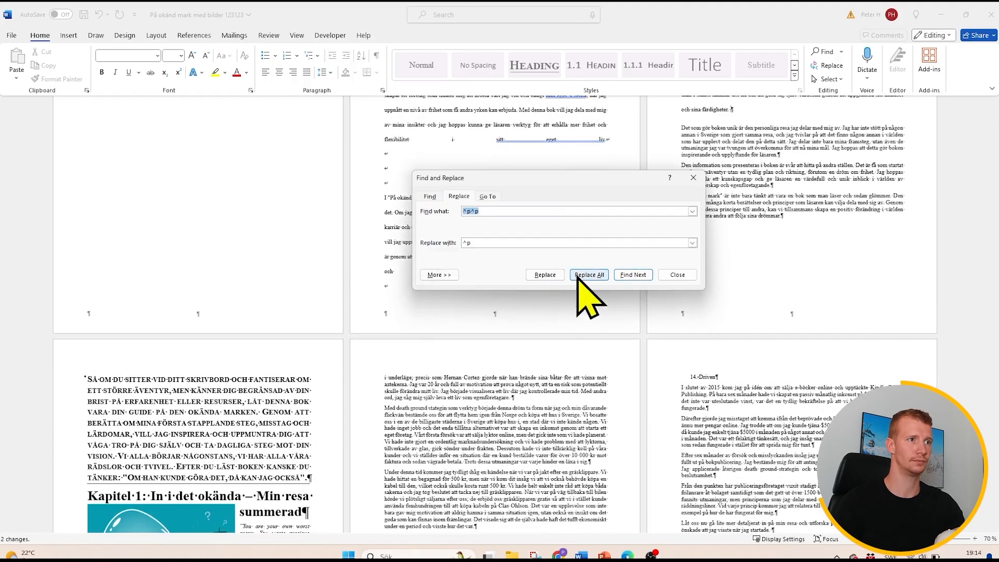
left_click(587, 275)
left_click(515, 307)
left_click(692, 179)
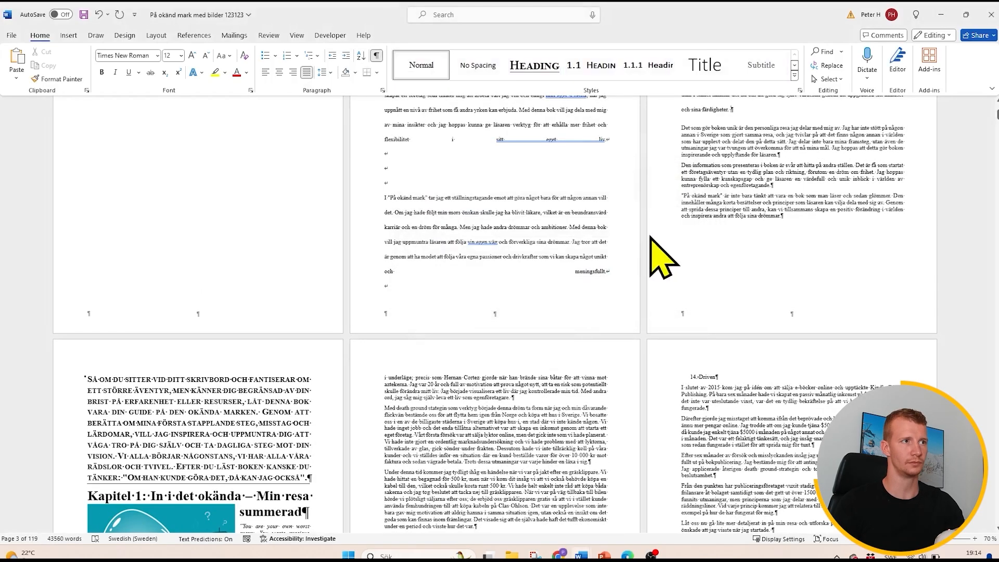
- Examine the title page, introduction and Chapter 1 pages for remaining empty paragraphs and manual line breaks
scroll(640, 255, "up", 4)
scroll(633, 276, "up", 1)
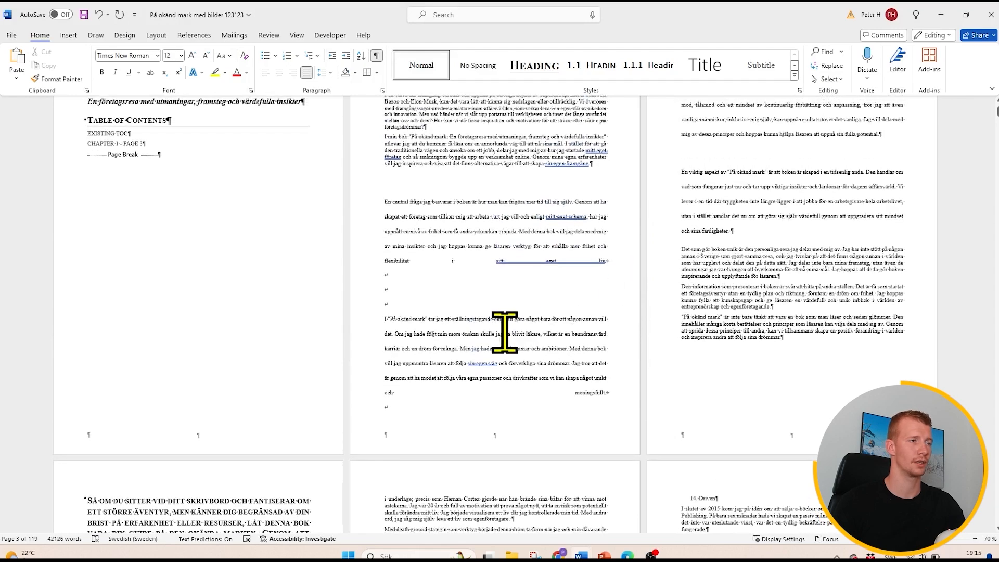
scroll(572, 318, "up", 2)
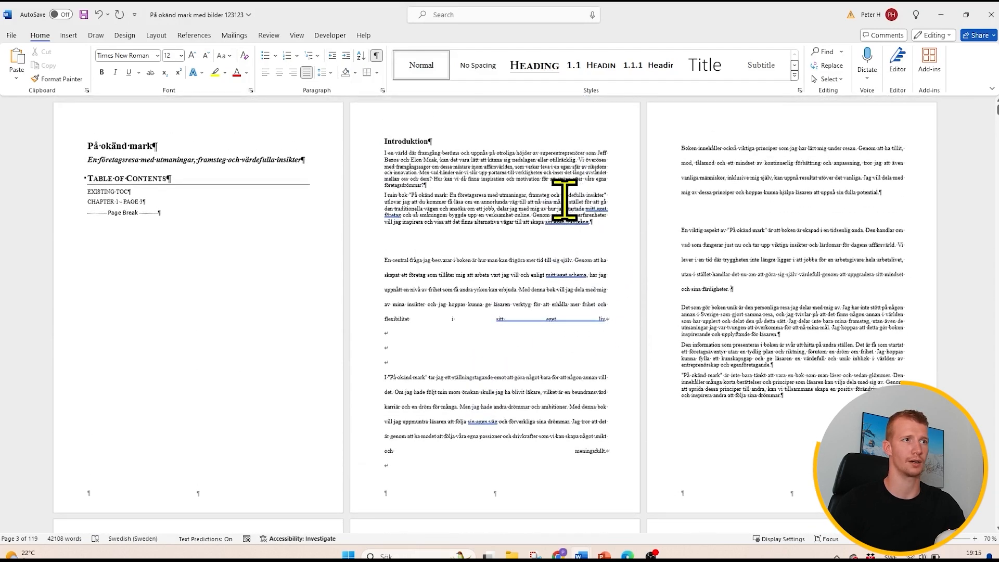
scroll(556, 208, "down", 2)
scroll(554, 212, "down", 10)
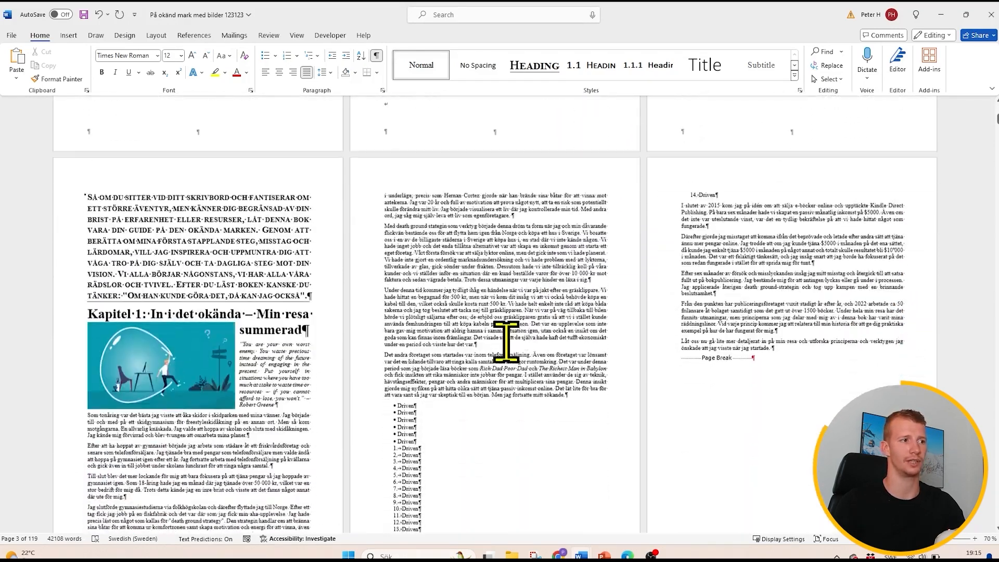
scroll(411, 380, "down", 4)
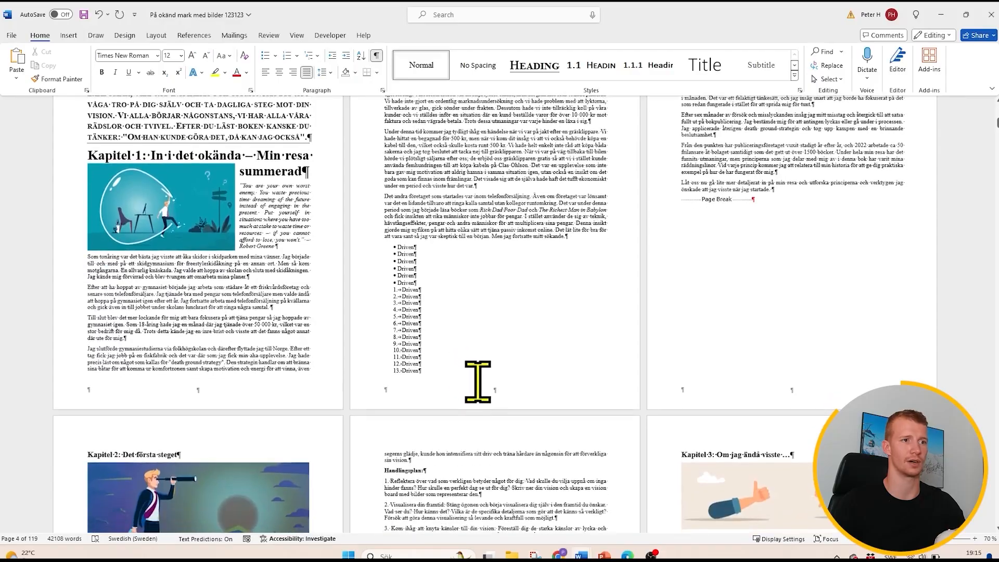
scroll(469, 453, "up", 8)
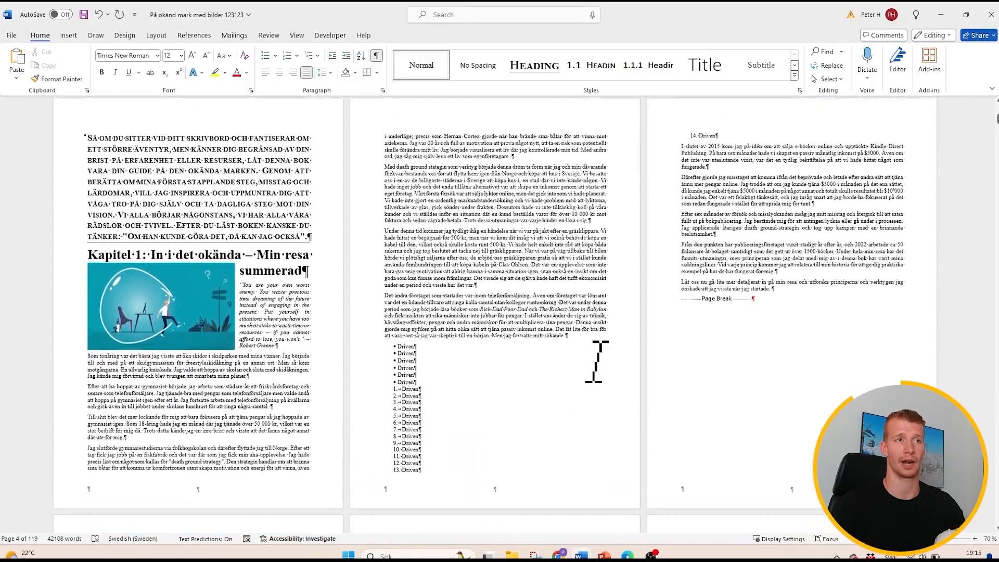
scroll(586, 359, "up", 6)
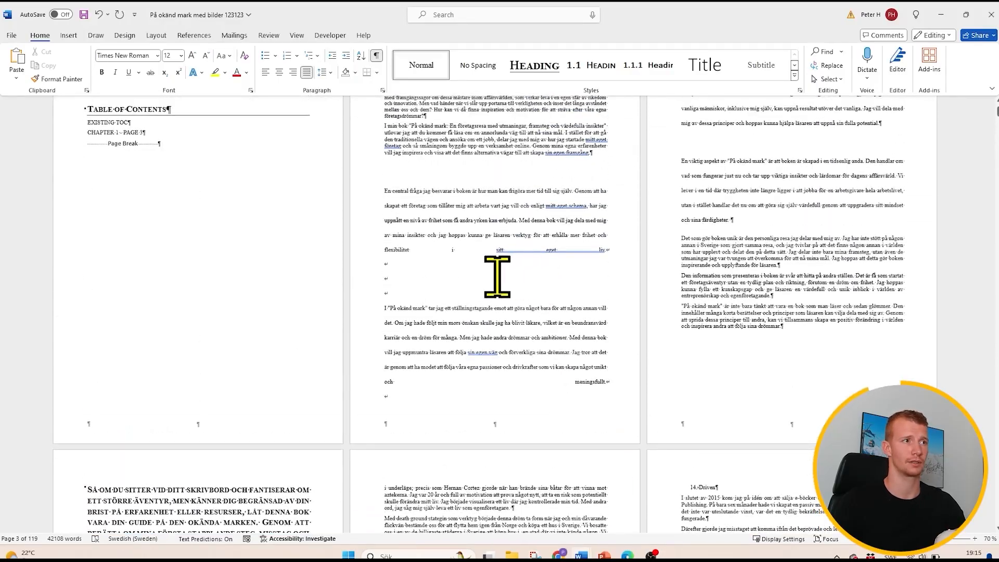
scroll(417, 263, "up", 1)
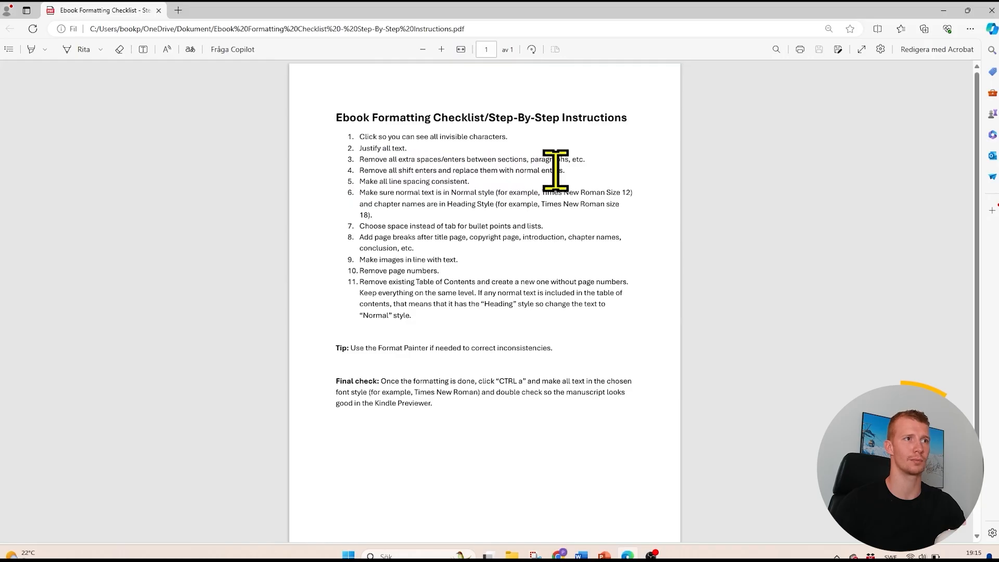
- Switch back from the checklist to the manuscript and replace the manual line breaks after "eget liv." and "meningsfullt." with single paragraph breaks
left_click(943, 10)
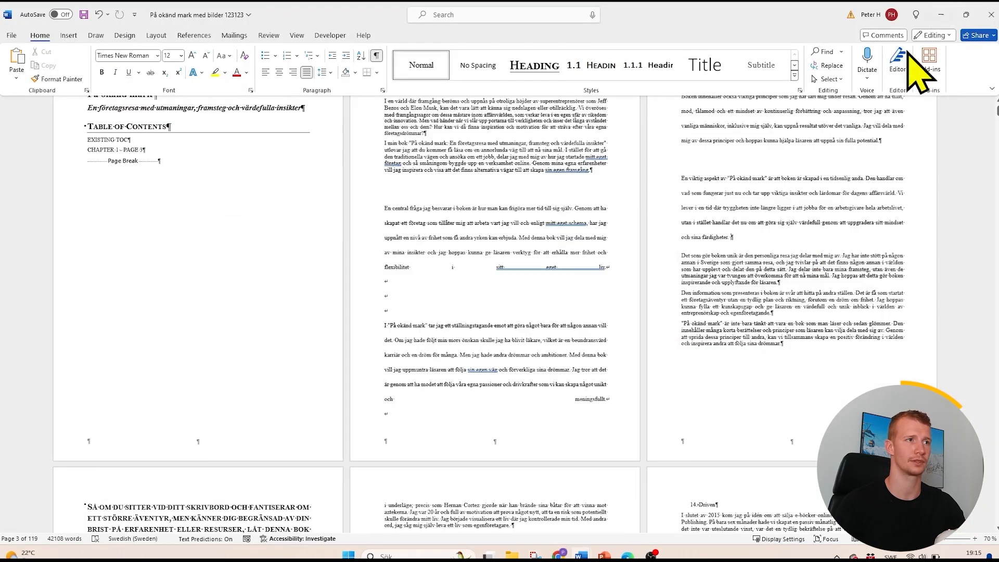
left_click(397, 305)
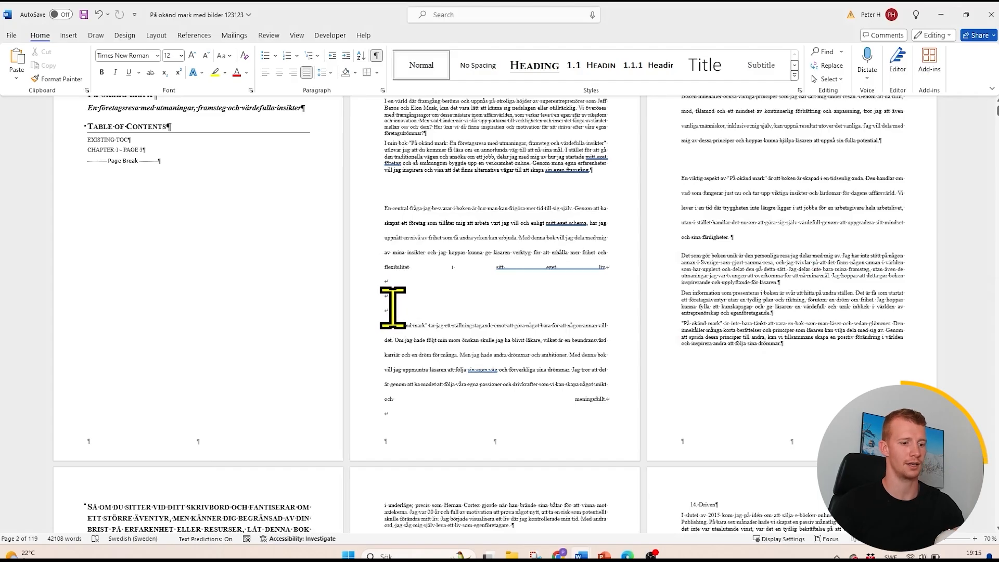
key("BackSpace")
key("BackSpace")
key("BackSpace")
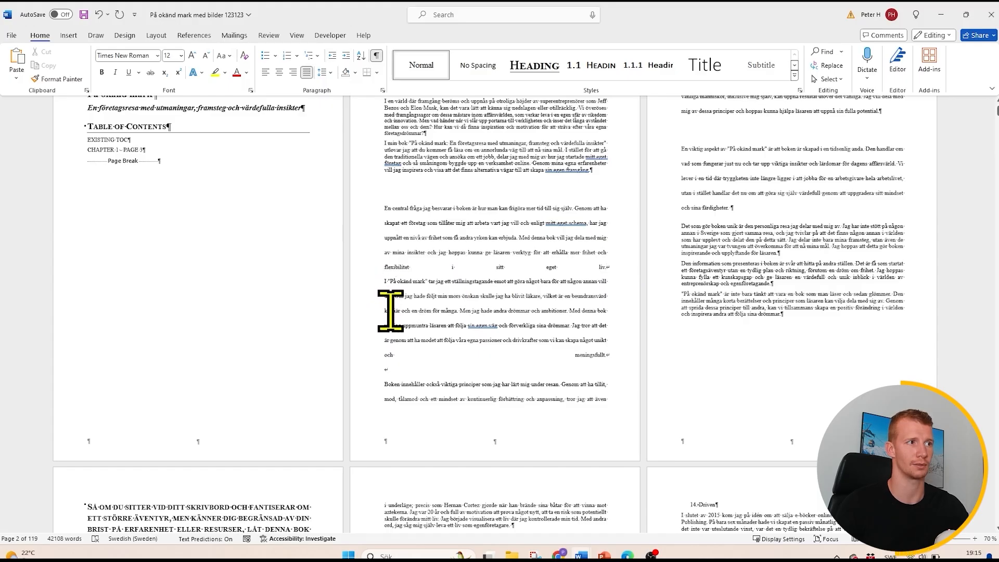
key("BackSpace")
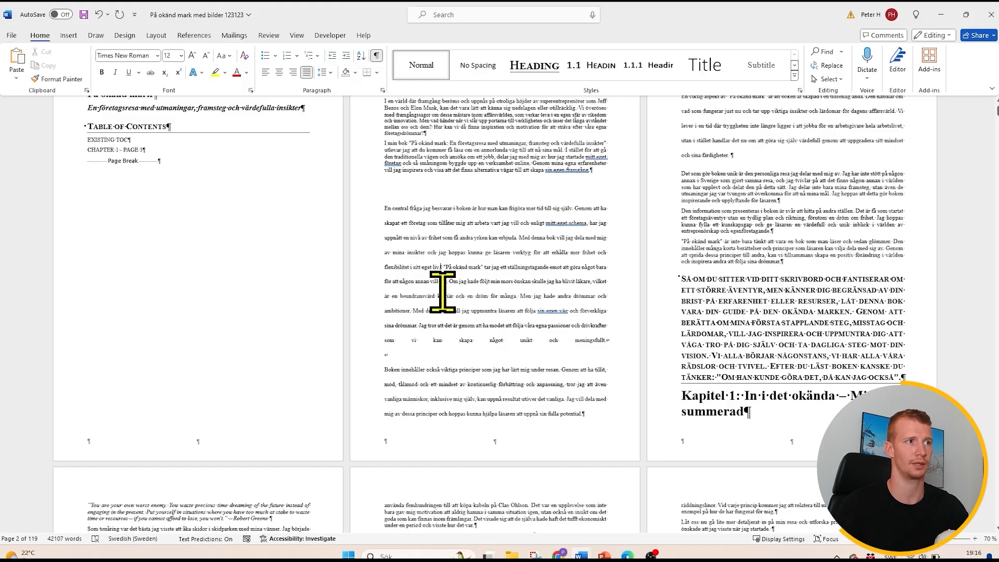
key("Return")
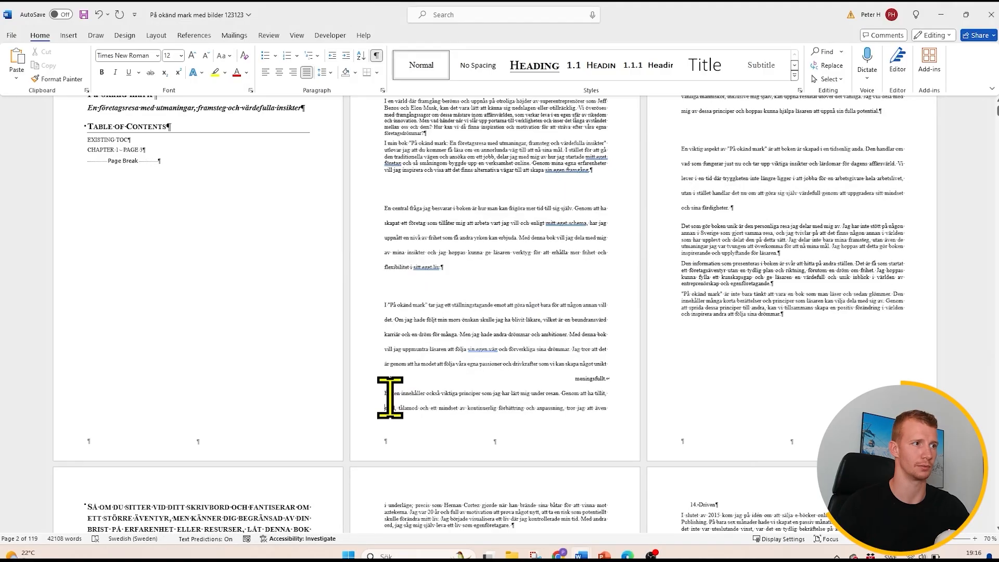
key("BackSpace")
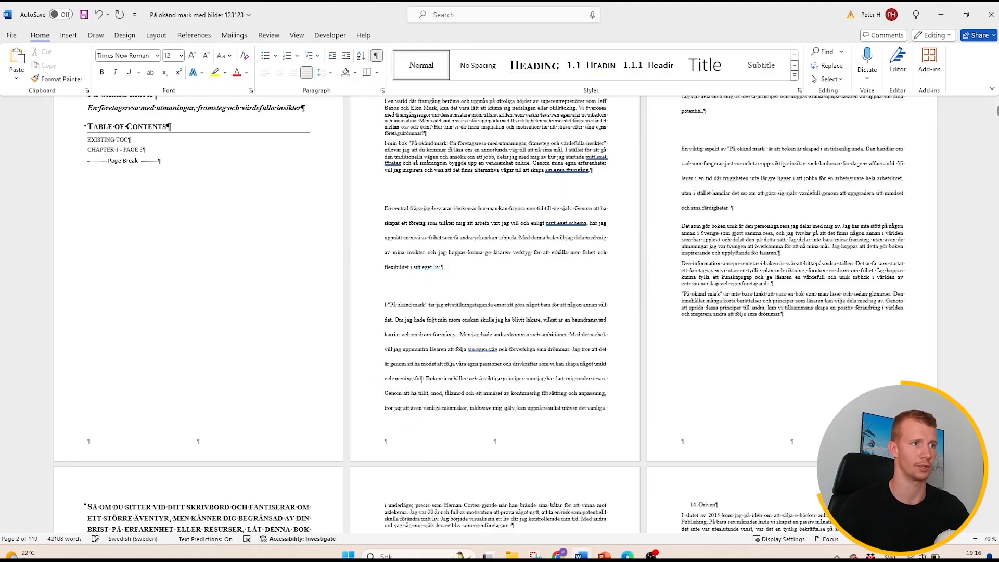
key("Return")
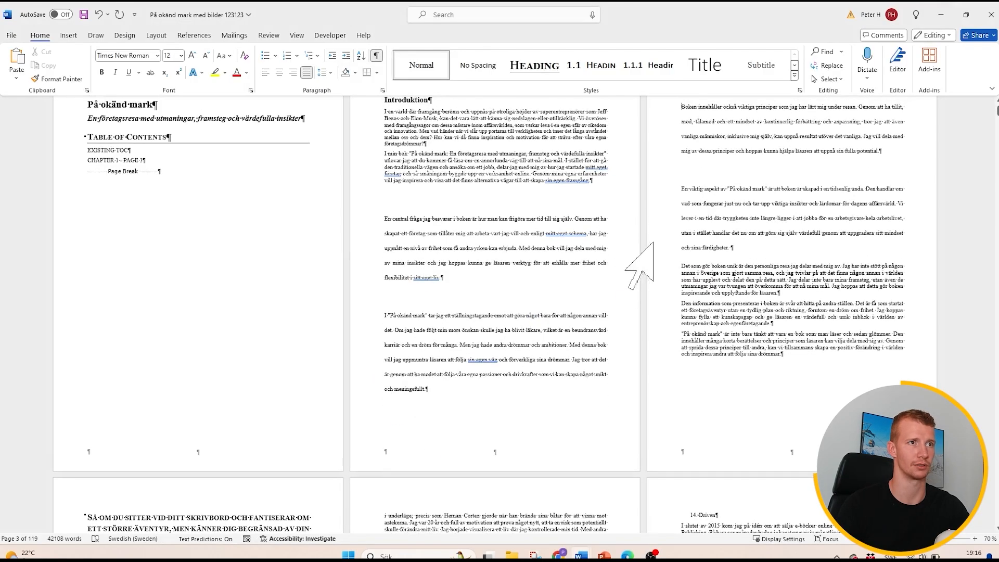
- Examine the chapter pages for formatting problems, return from the checklist to the manuscript, and compare line spacing between the introduction's paragraphs
scroll(703, 261, "down", 8)
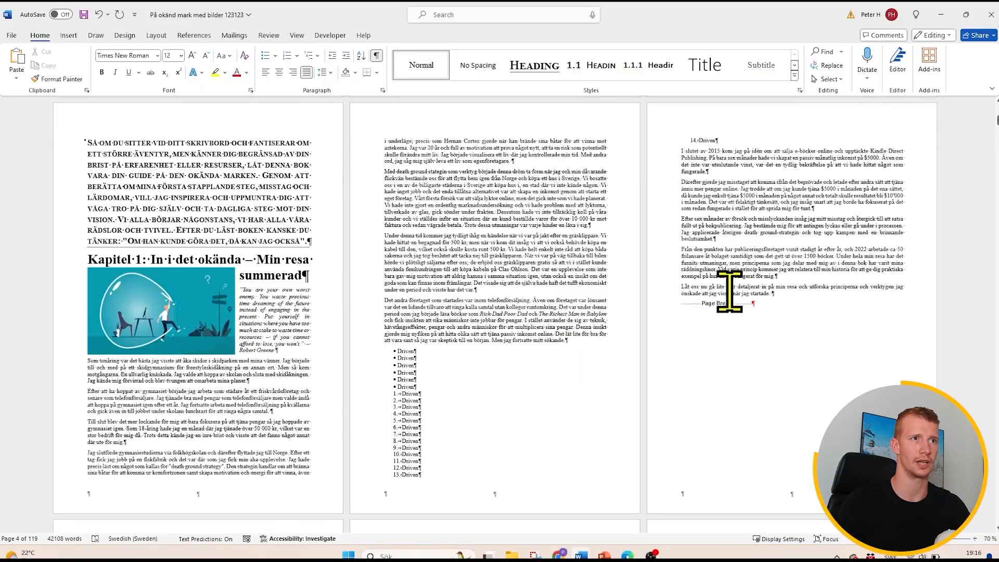
scroll(821, 275, "down", 5)
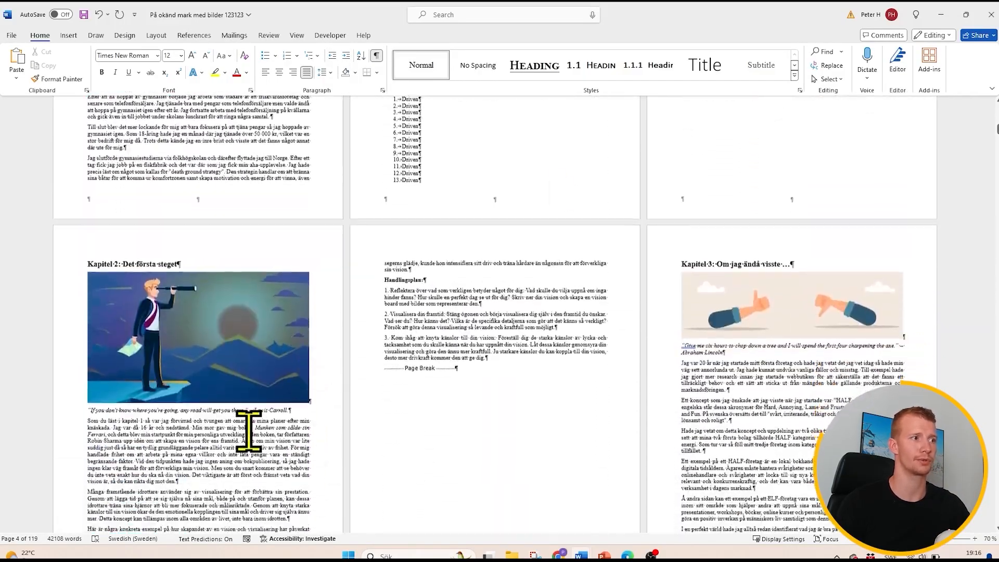
scroll(248, 430, "down", 6)
scroll(307, 347, "up", 4)
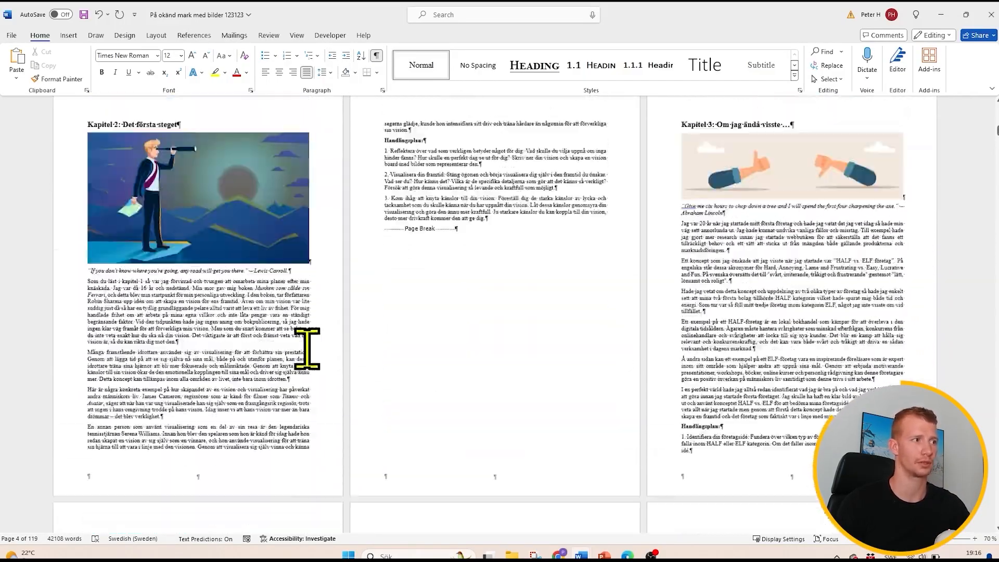
scroll(307, 348, "up", 15)
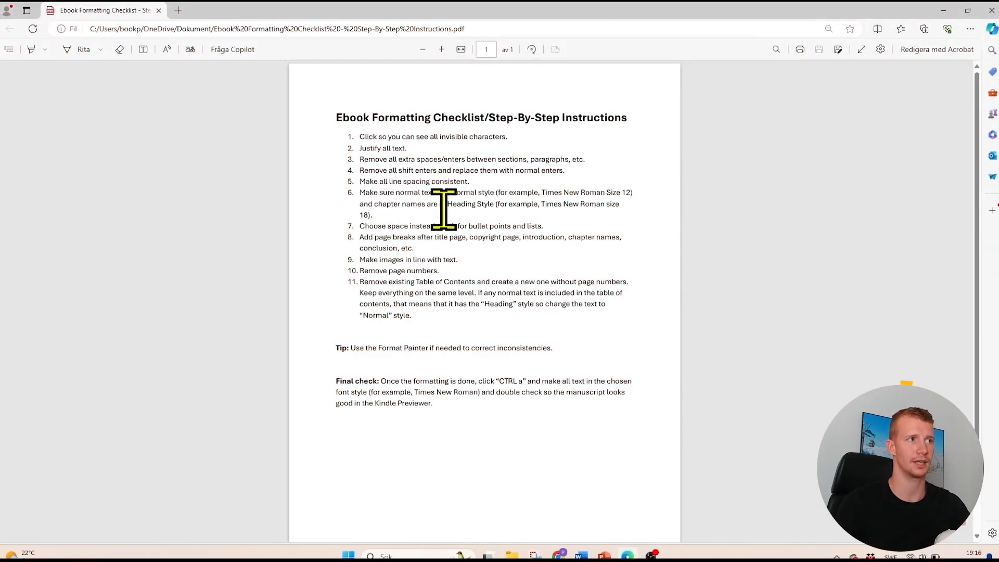
left_click(943, 11)
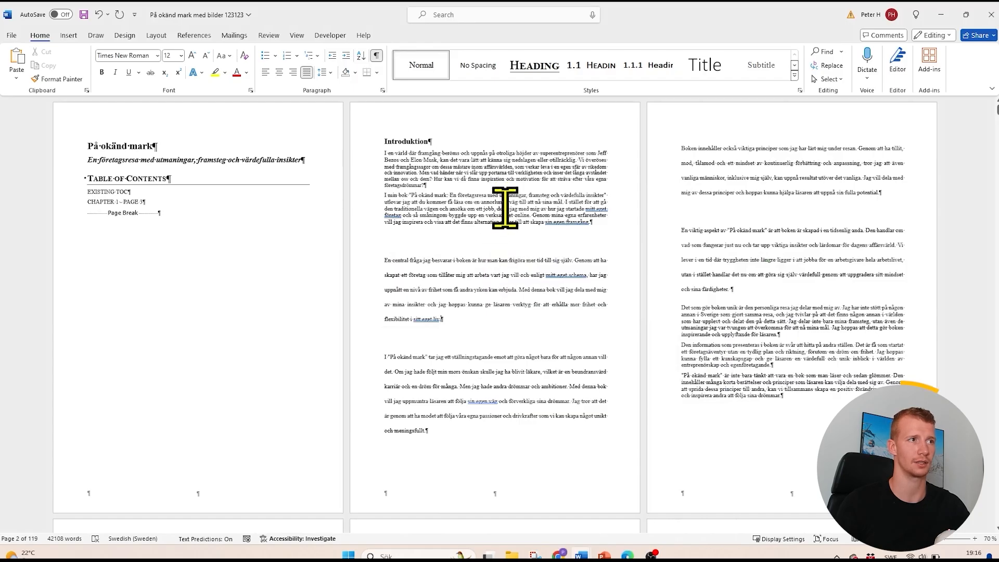
left_click_drag(510, 212, 509, 196)
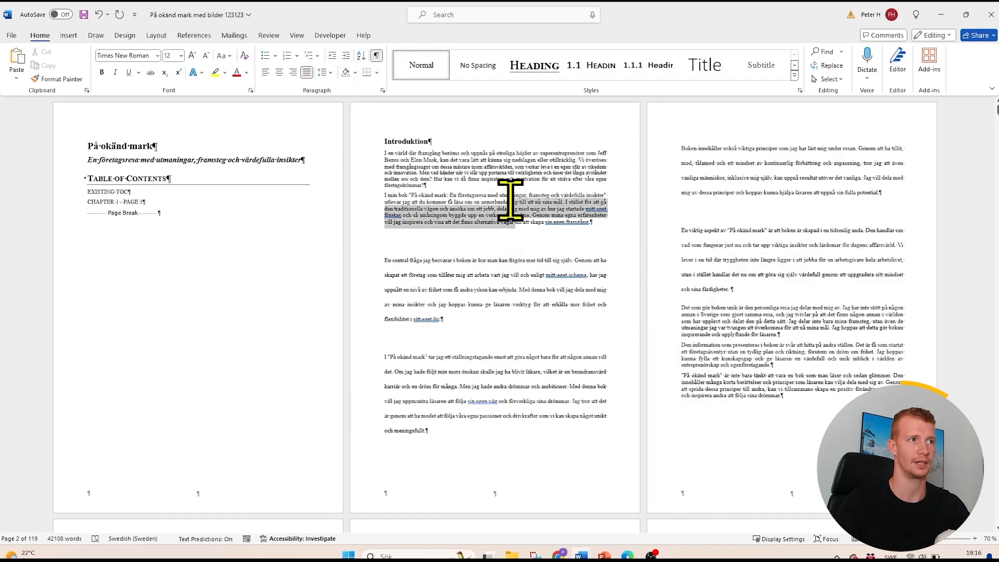
left_click_drag(513, 319, 504, 275)
left_click(505, 288)
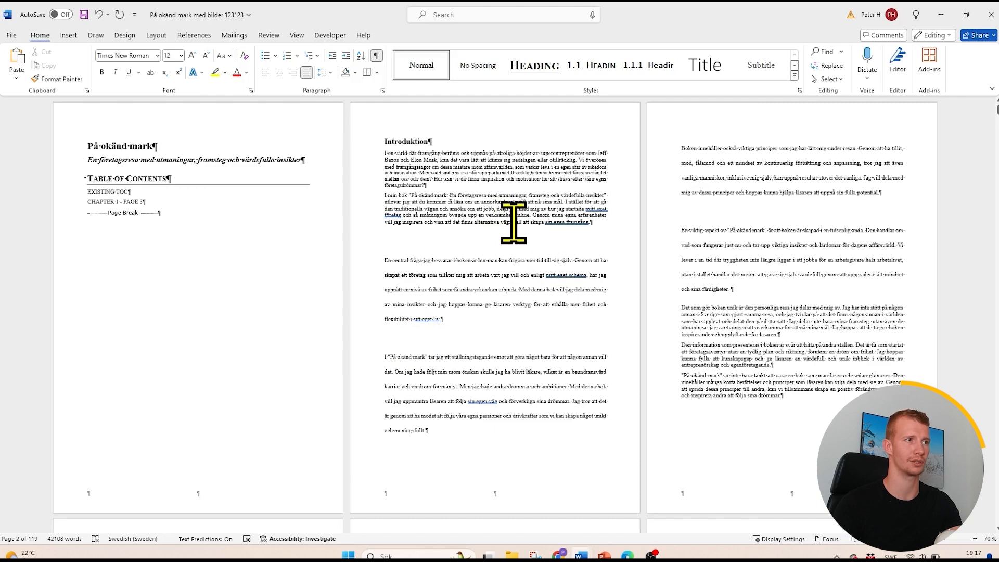
- Set the whole manuscript's paragraph spacing to 3 before and 3 after, with line spacing of At least 12 pt
key("ctrl+a")
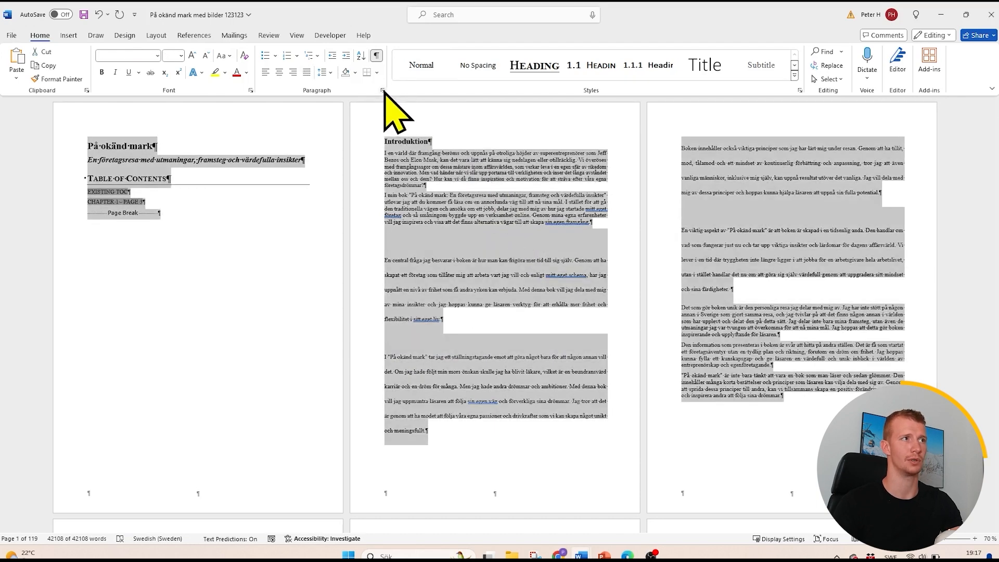
left_click(383, 90)
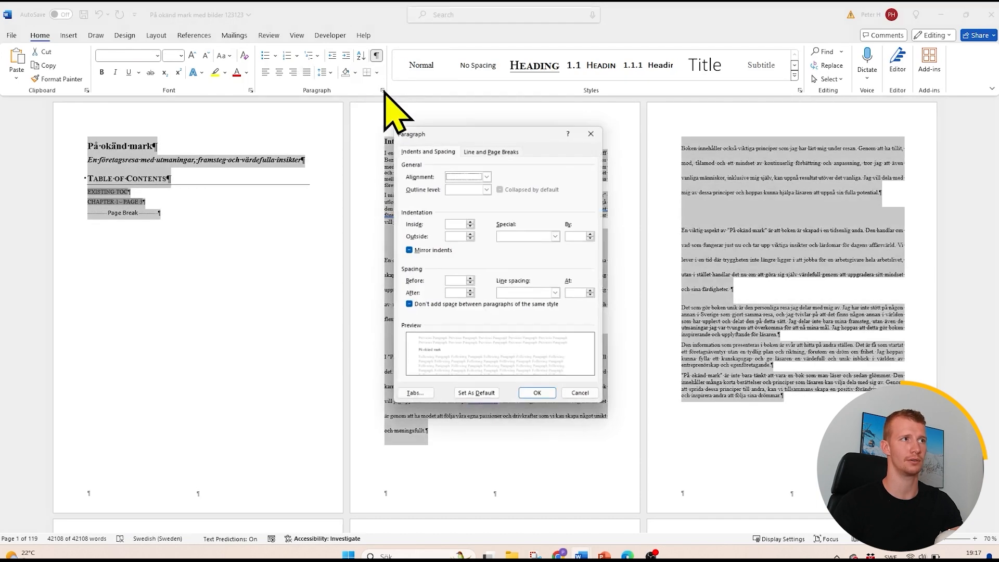
left_click(448, 281)
type("3")
left_click(457, 294)
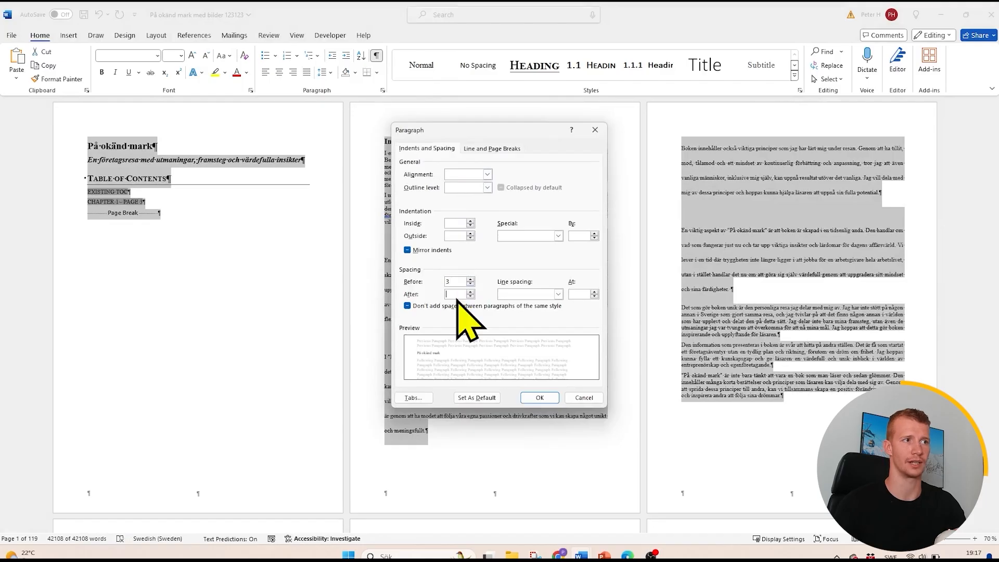
left_click(523, 298)
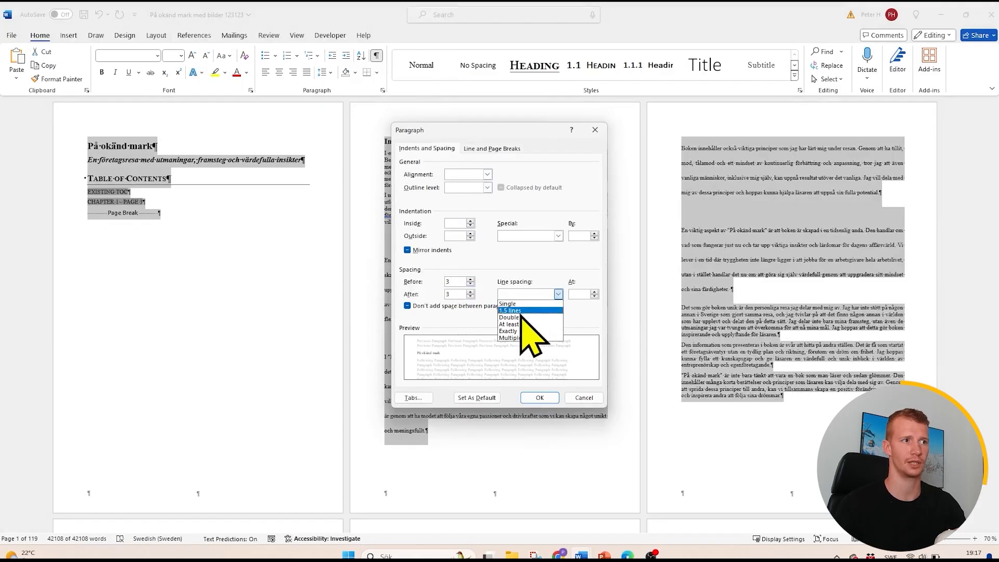
left_click(519, 324)
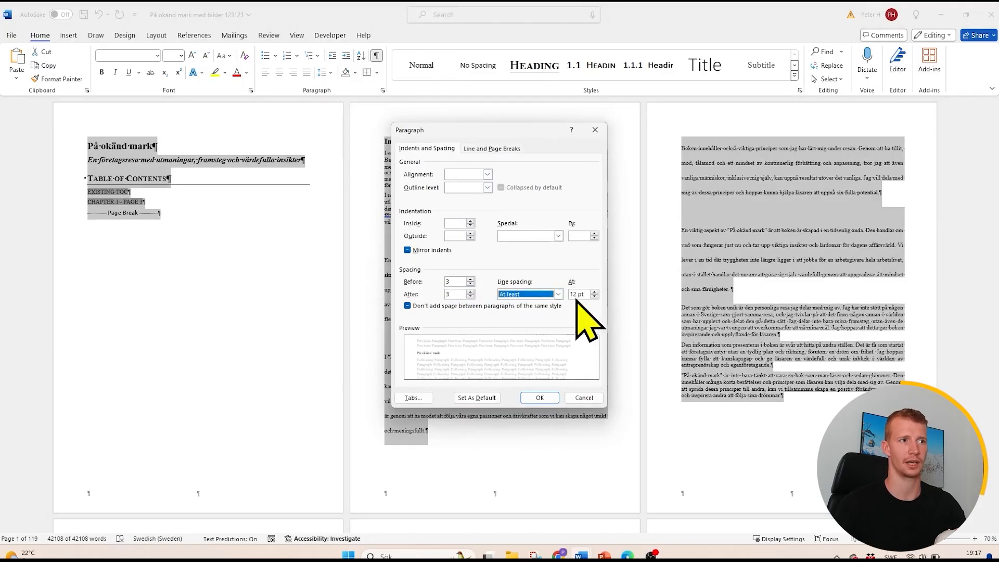
left_click(541, 398)
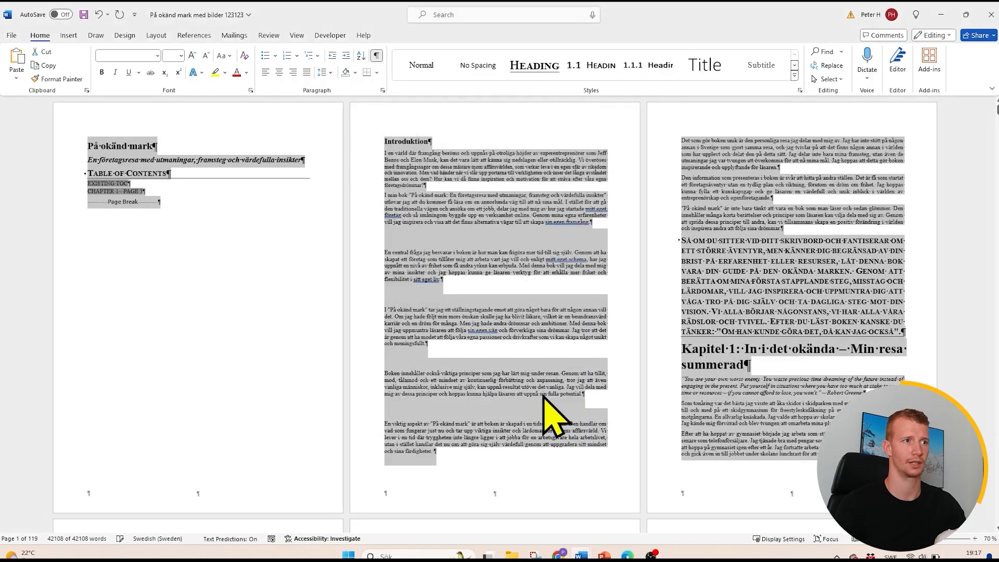
left_click(544, 394)
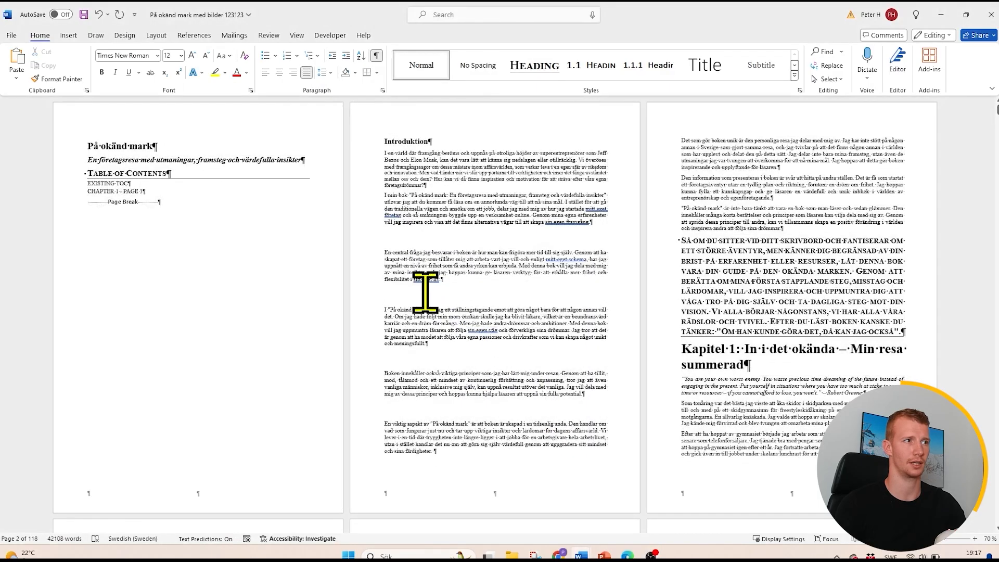
- Reapply the spacing of 3 before and after with At least line spacing to the entire manuscript
key("ctrl+a")
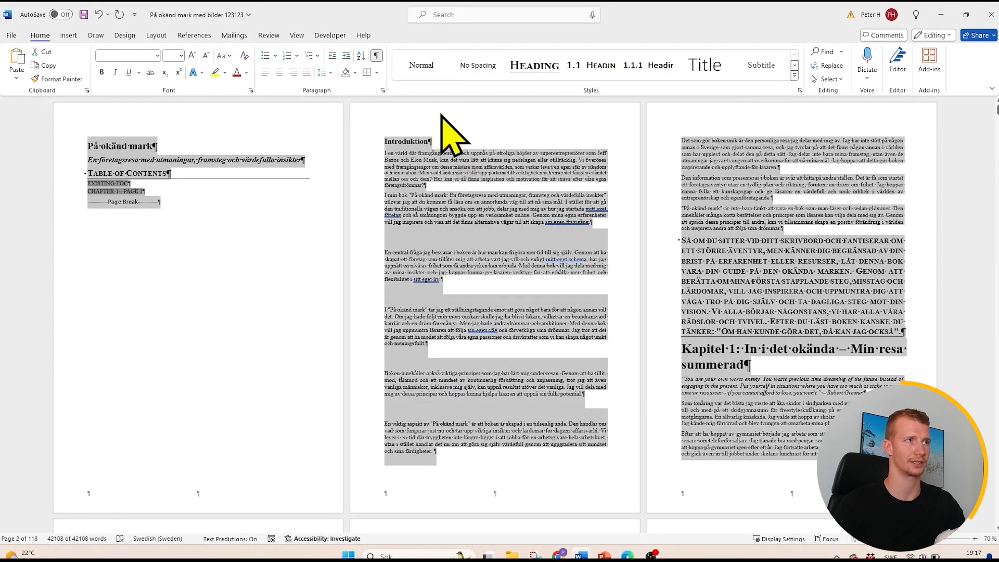
left_click(382, 90)
left_click(455, 282)
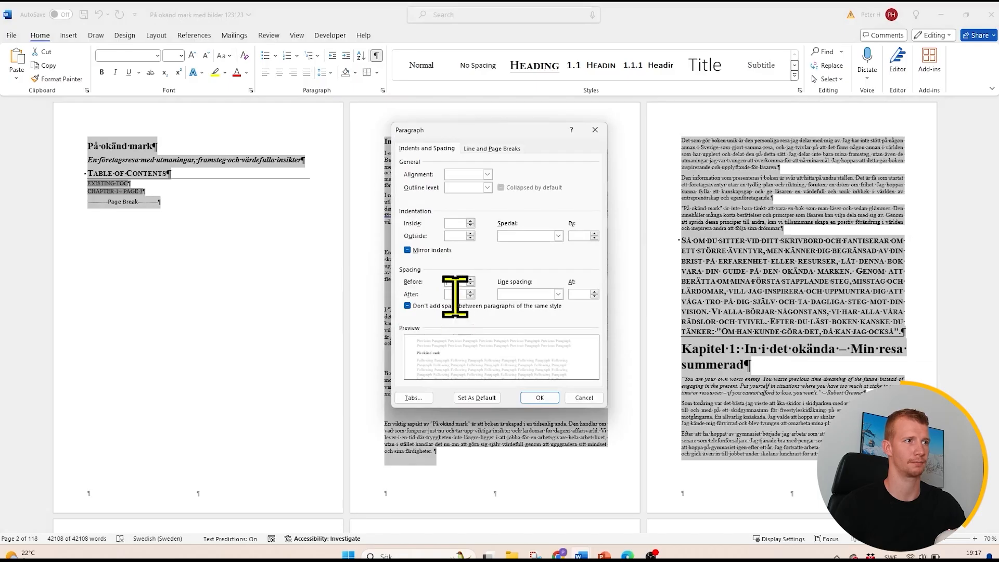
type("3")
left_click(512, 294)
left_click(516, 326)
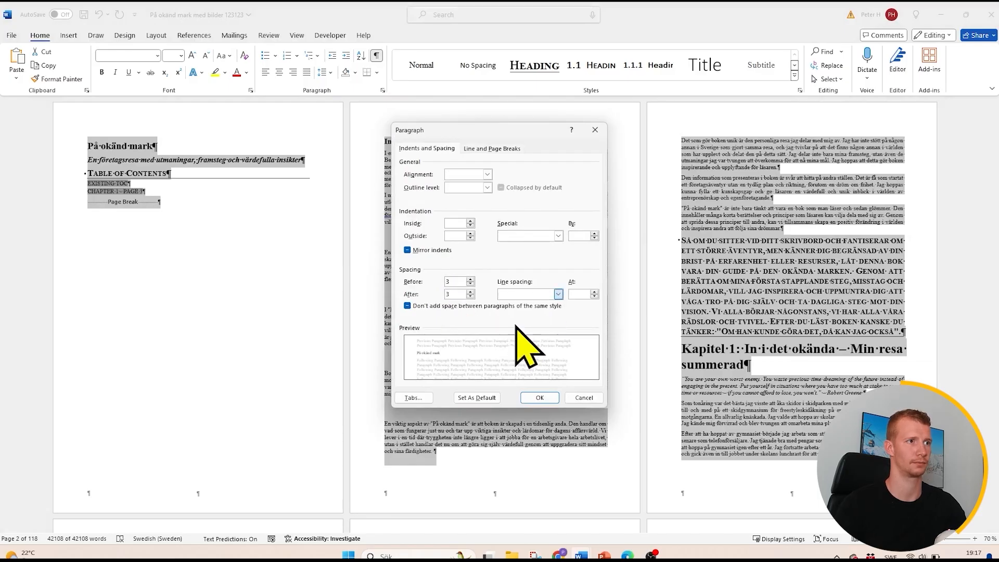
left_click(546, 396)
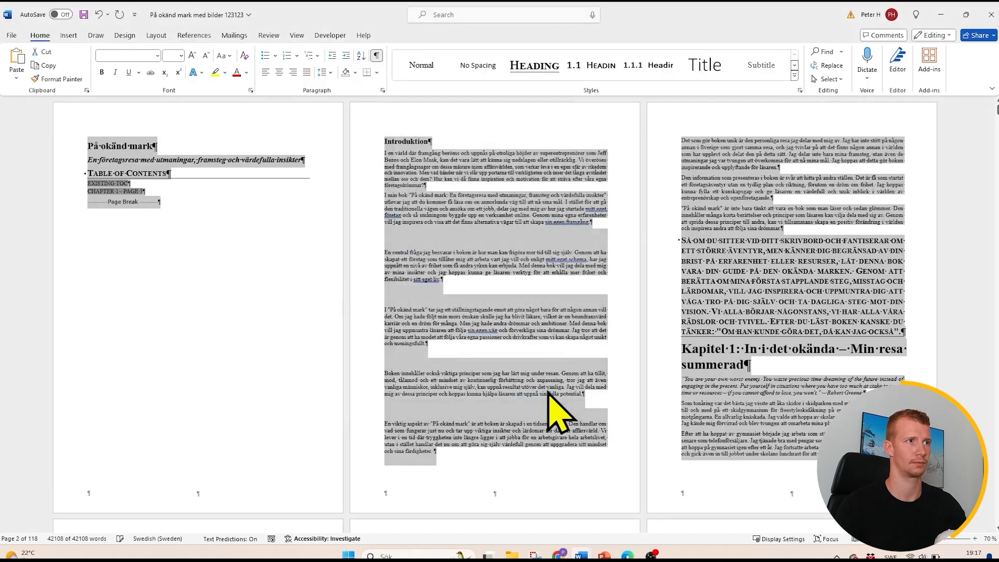
left_click(499, 237)
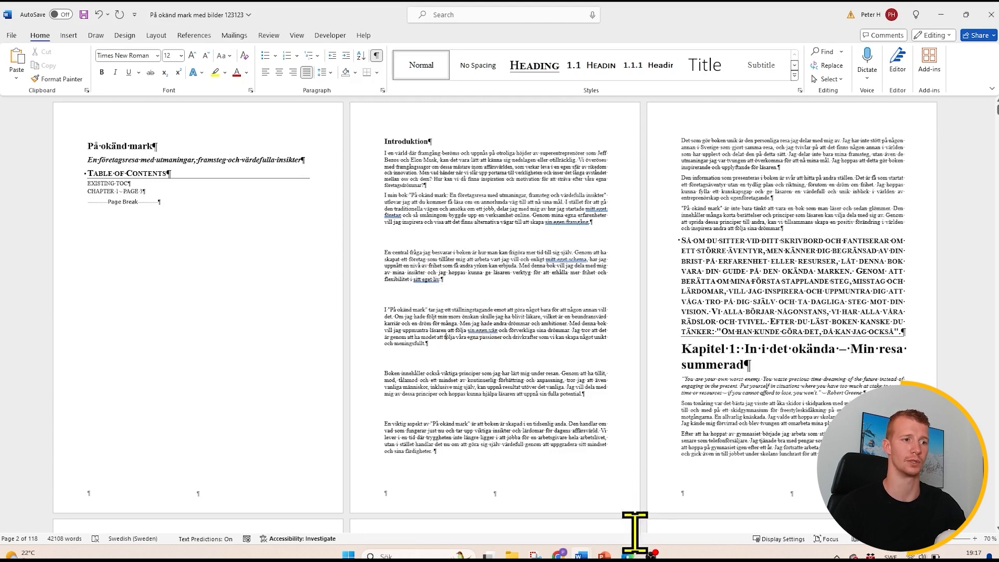
- After consulting the checklist, copy the first introduction paragraph's formatting onto the remaining introduction paragraphs with Format Painter
left_click(629, 555)
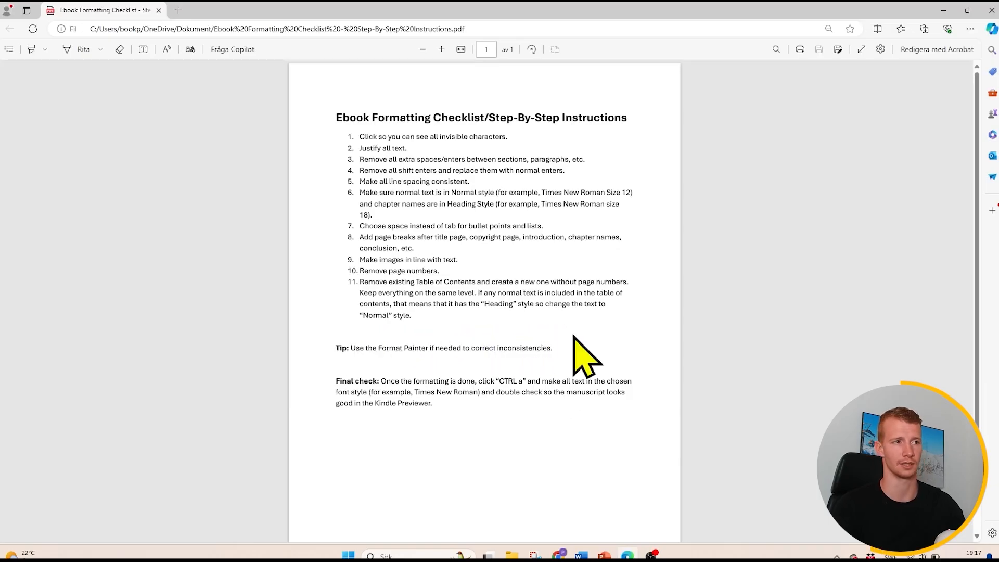
left_click(943, 11)
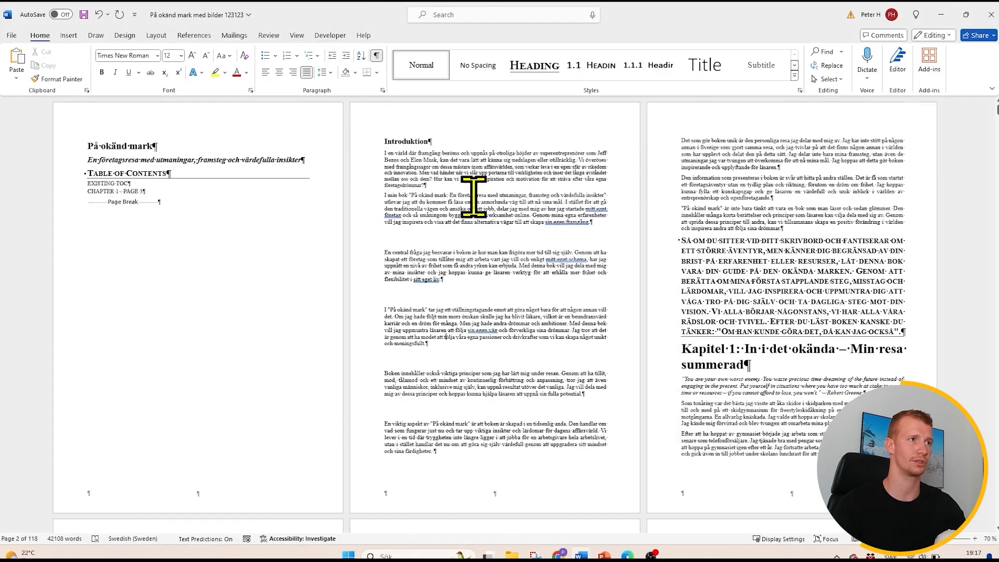
mouse_move(439, 200)
left_mouse_down()
mouse_move(428, 180)
mouse_move(436, 204)
left_mouse_up()
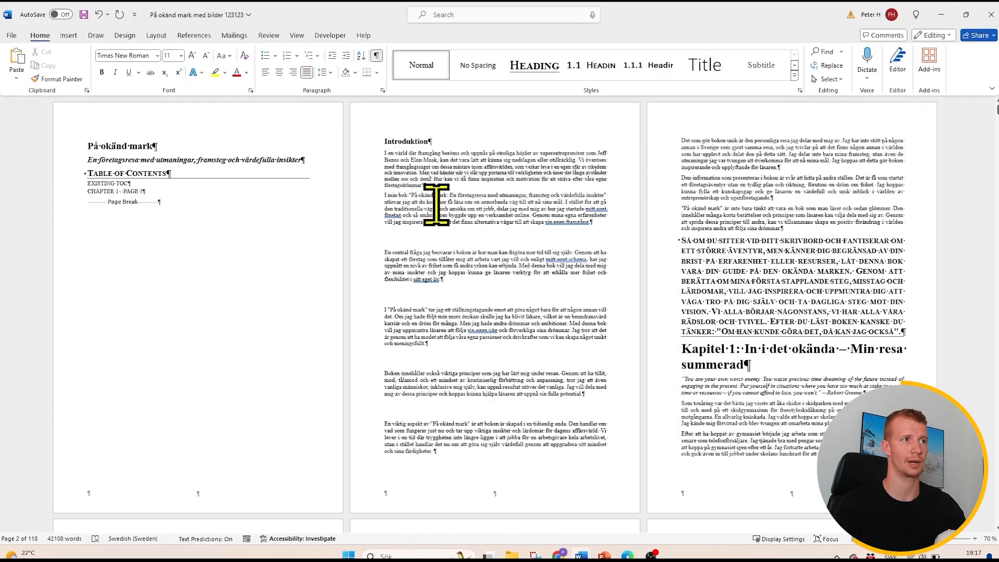
triple_click(466, 167)
left_click(467, 166)
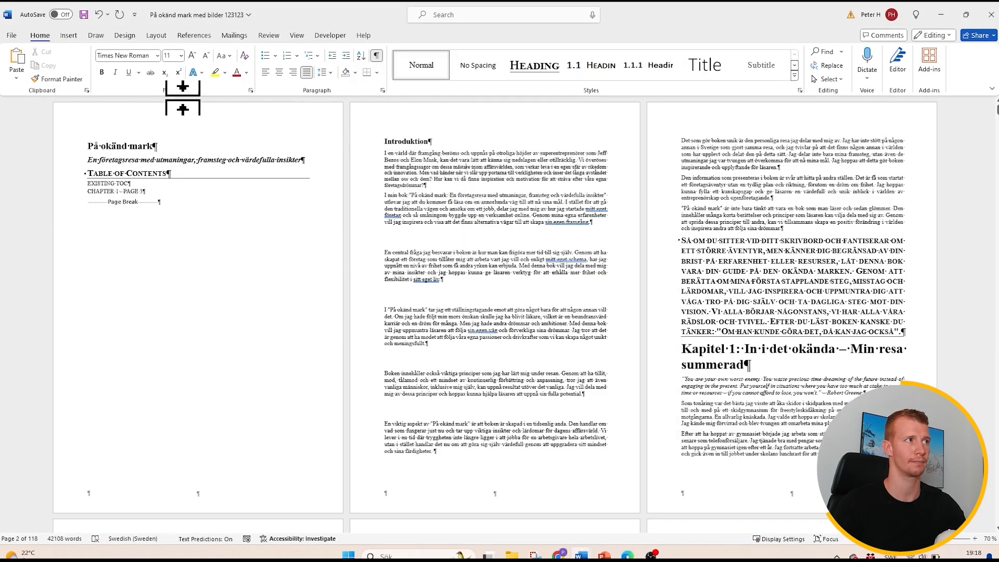
left_click(58, 80)
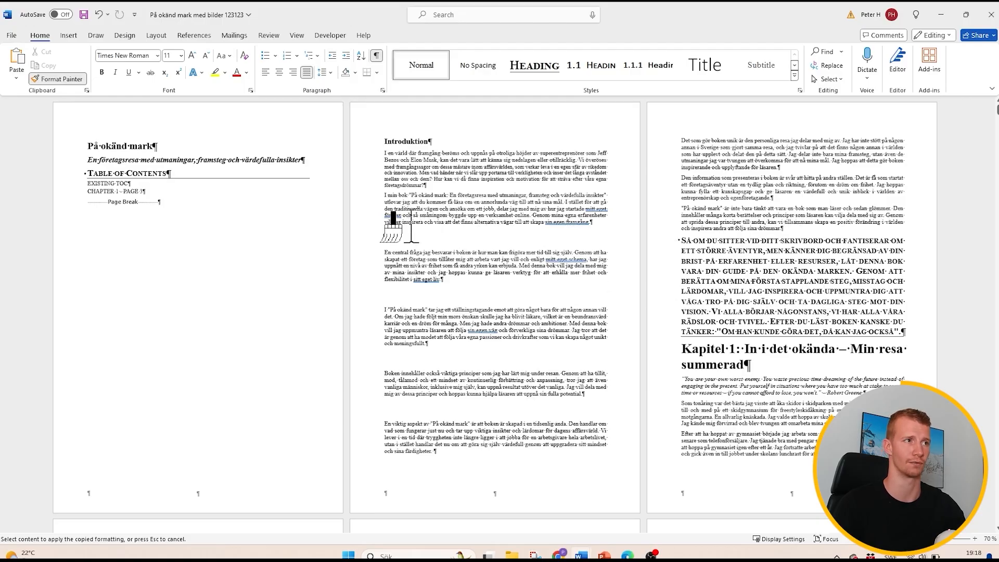
mouse_move(404, 220)
left_mouse_down()
mouse_move(417, 263)
mouse_move(659, 311)
mouse_move(883, 324)
mouse_move(854, 294)
mouse_move(814, 187)
mouse_move(793, 211)
mouse_move(815, 206)
left_mouse_up()
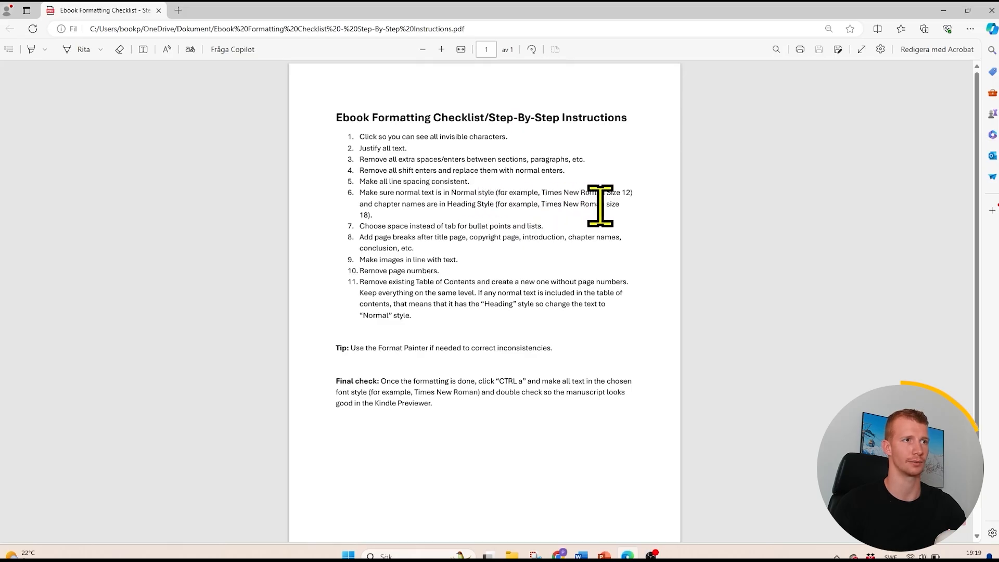
- Switch from the checklist to the manuscript and check the styles of Chapter 1's body text and the small-caps paragraph above its heading
left_click(943, 11)
scroll(496, 217, "up", 5)
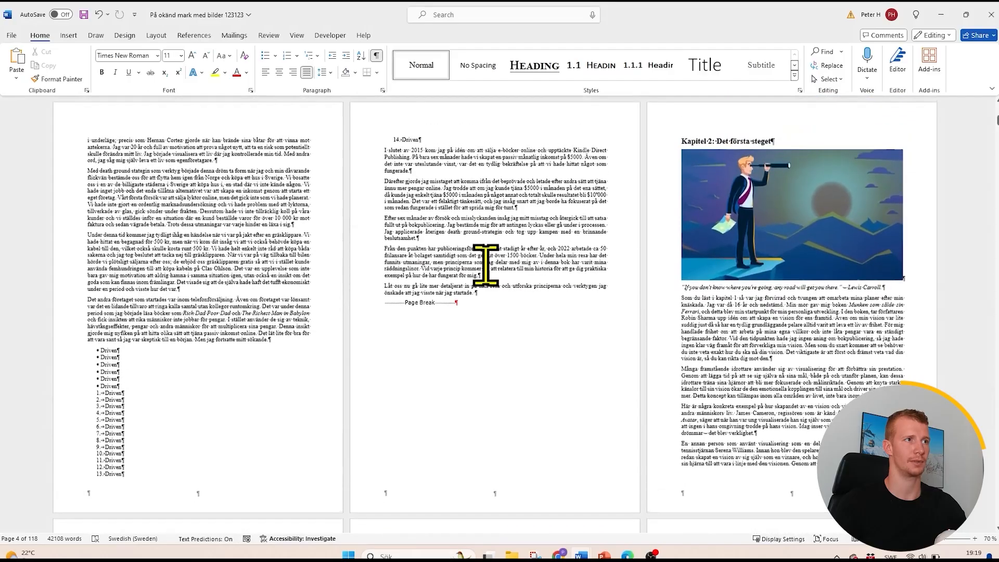
left_click_drag(501, 287, 196, 226)
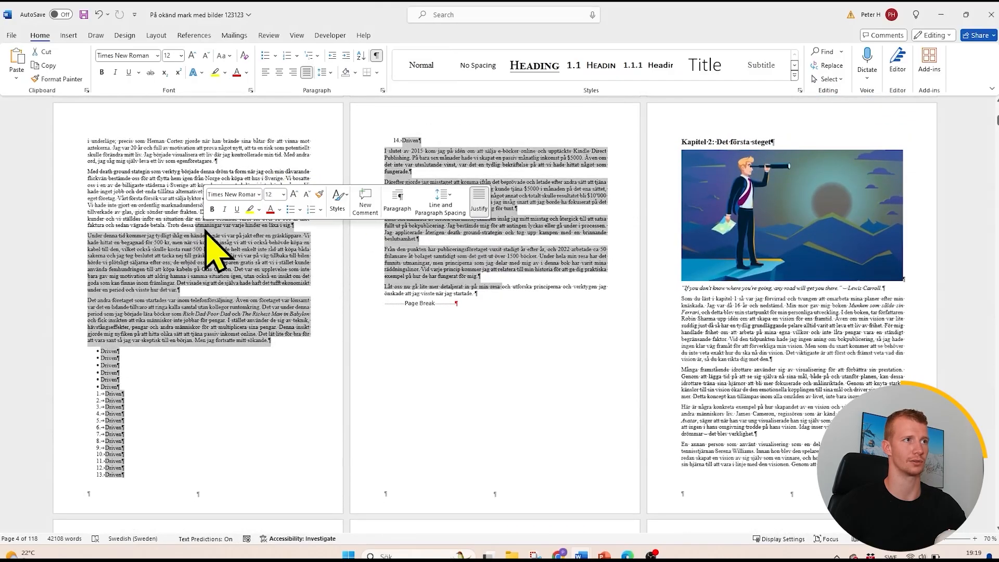
left_click(249, 225)
scroll(480, 230, "up", 8)
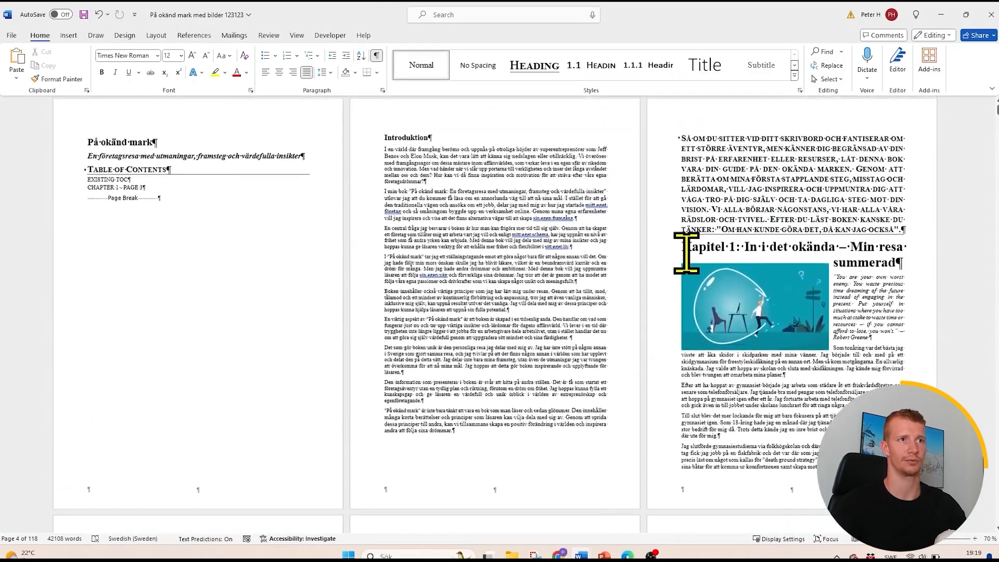
left_click_drag(838, 232, 767, 201)
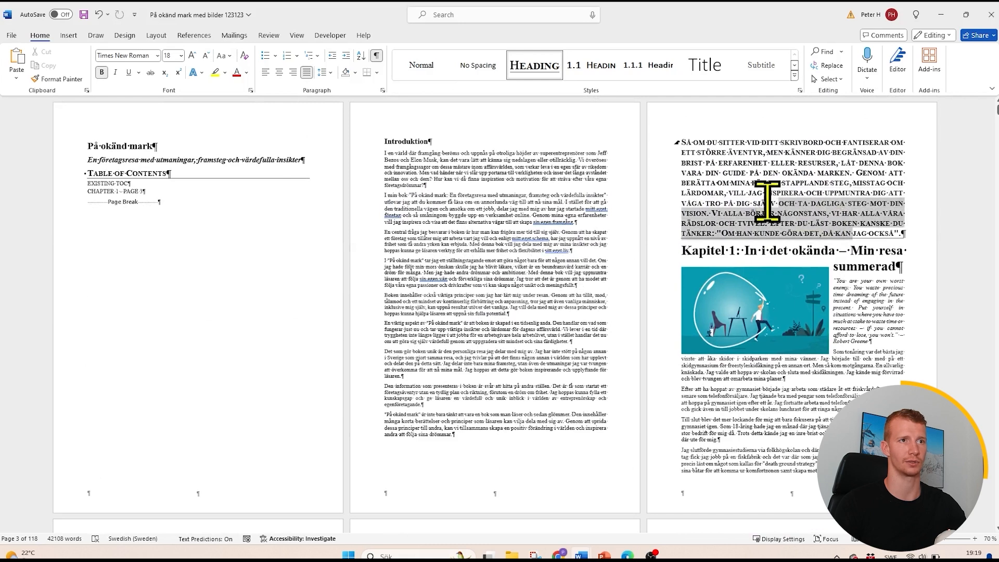
left_click(768, 203)
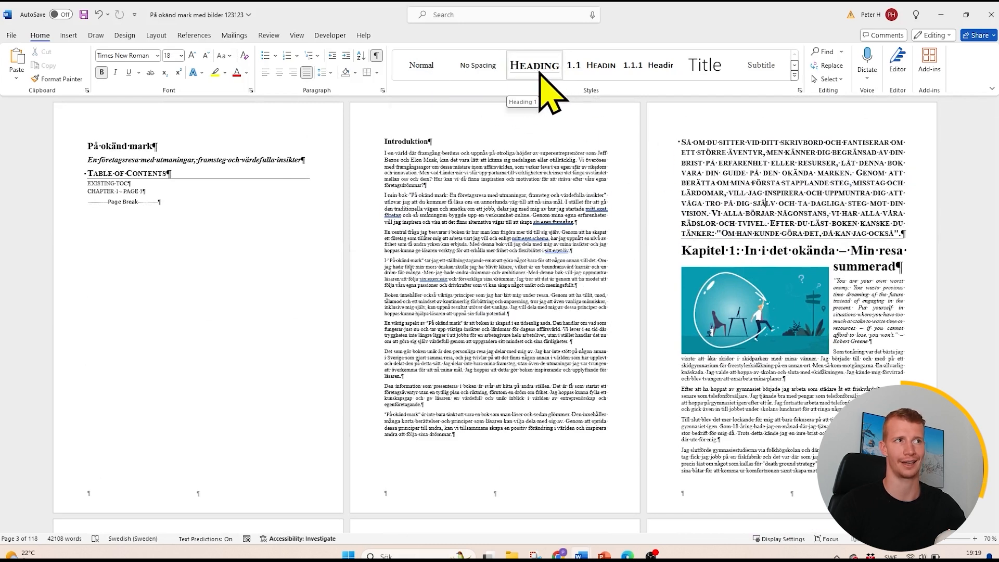
- Review the formatting settings of the Normal style and the Heading 1 style without changing them
right_click(423, 67)
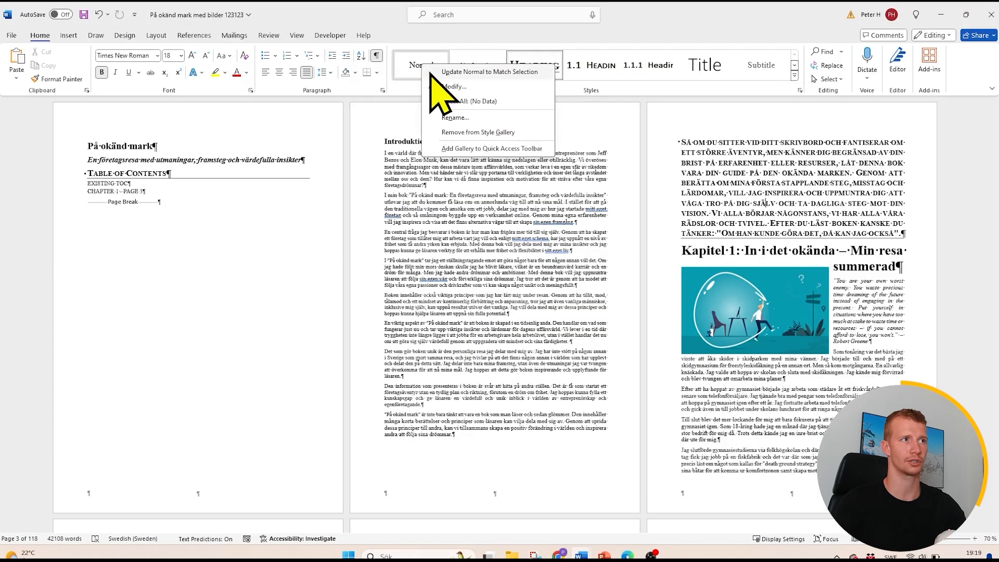
left_click(441, 88)
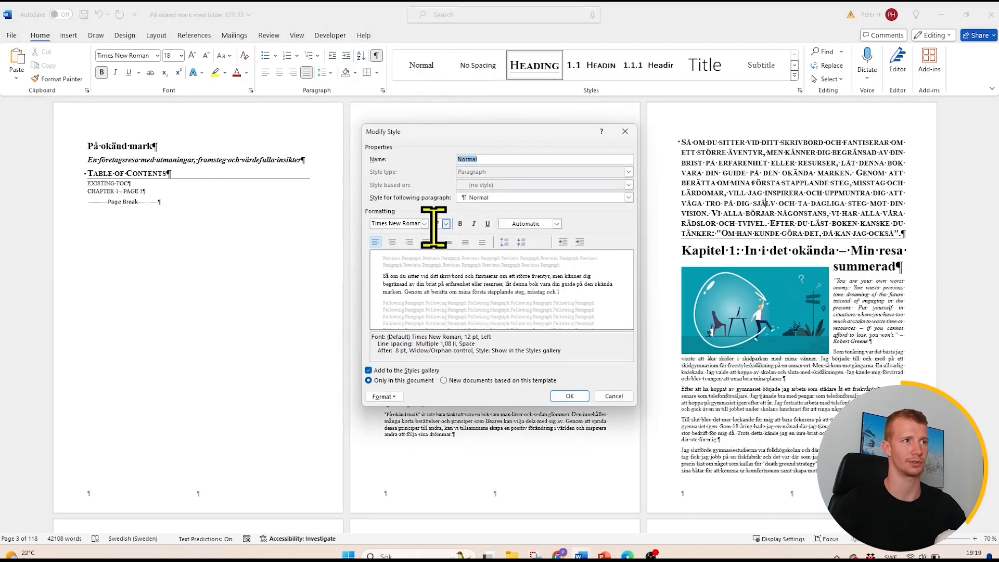
left_click(626, 131)
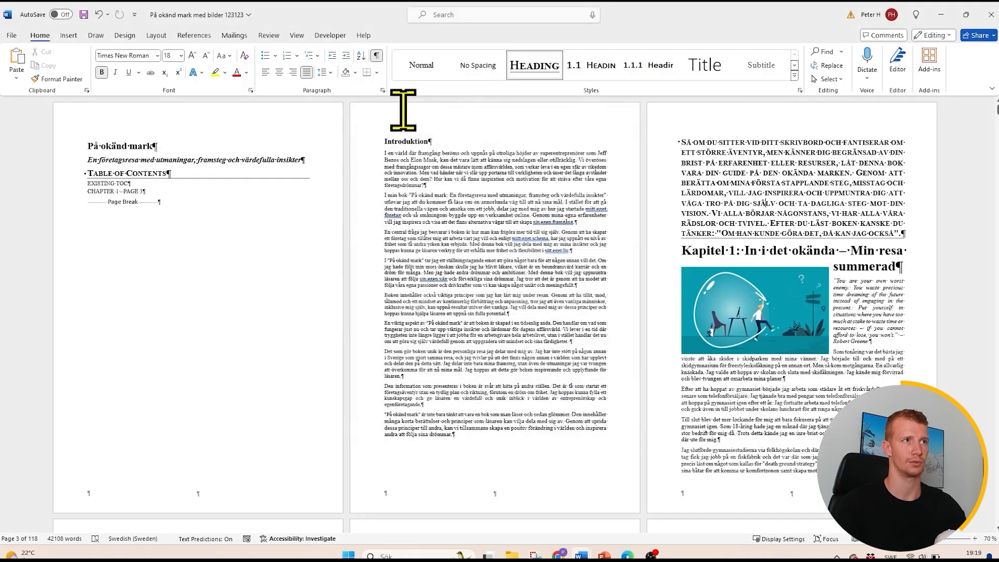
right_click(528, 75)
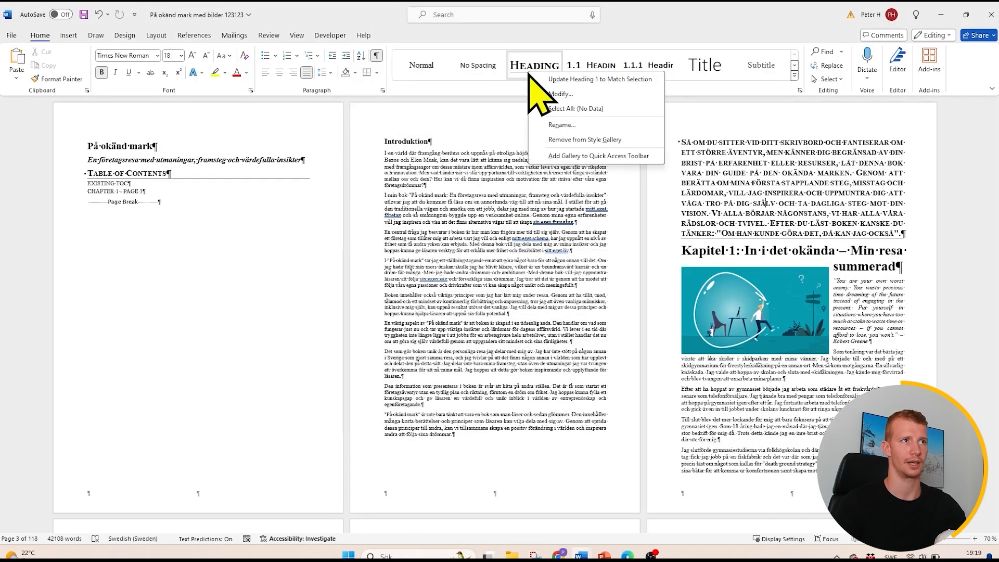
left_click(567, 93)
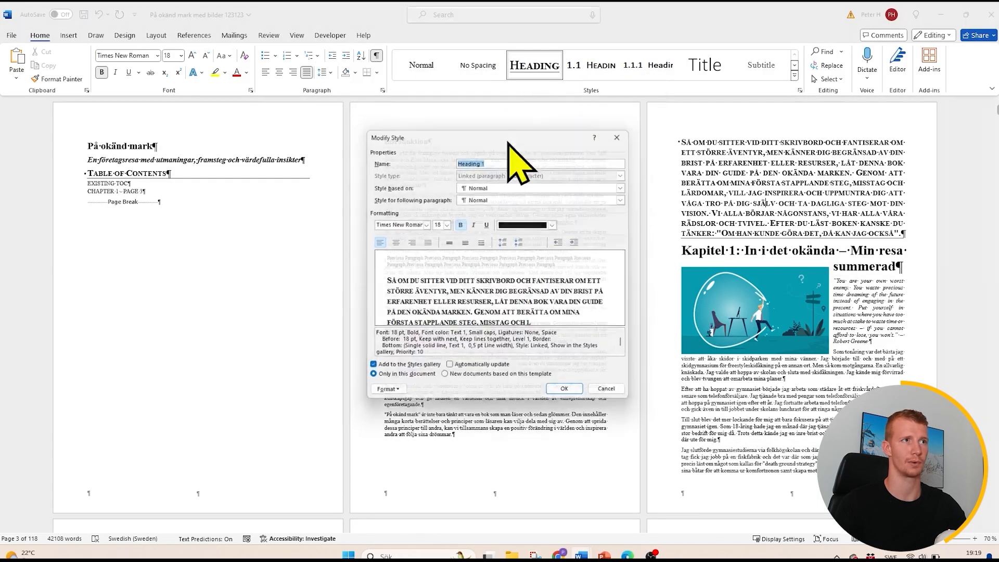
left_click(625, 132)
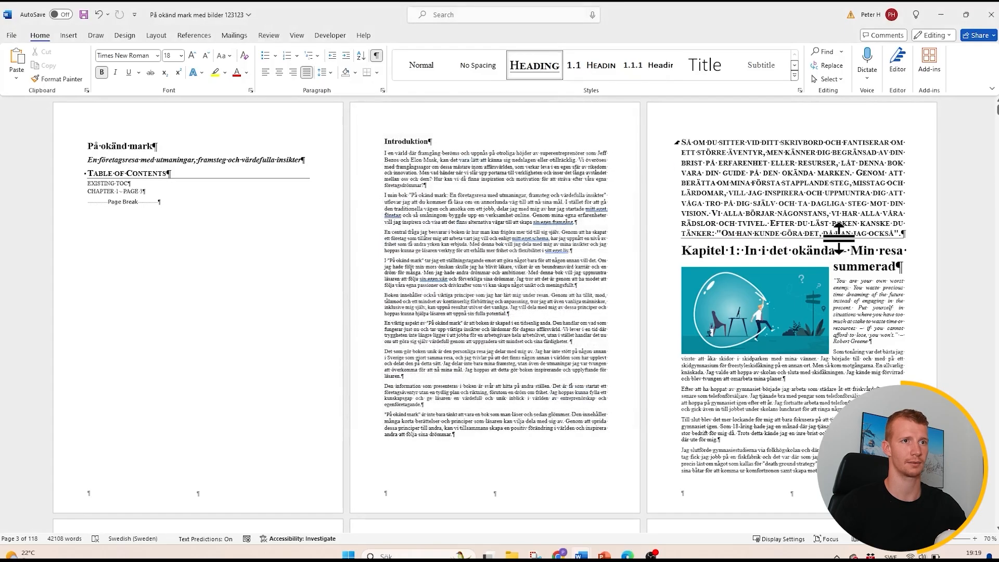
- Apply the Normal style to the text from the introduction's third paragraph through the small-caps paragraph above the Chapter 1 heading
left_click_drag(908, 237, 484, 239)
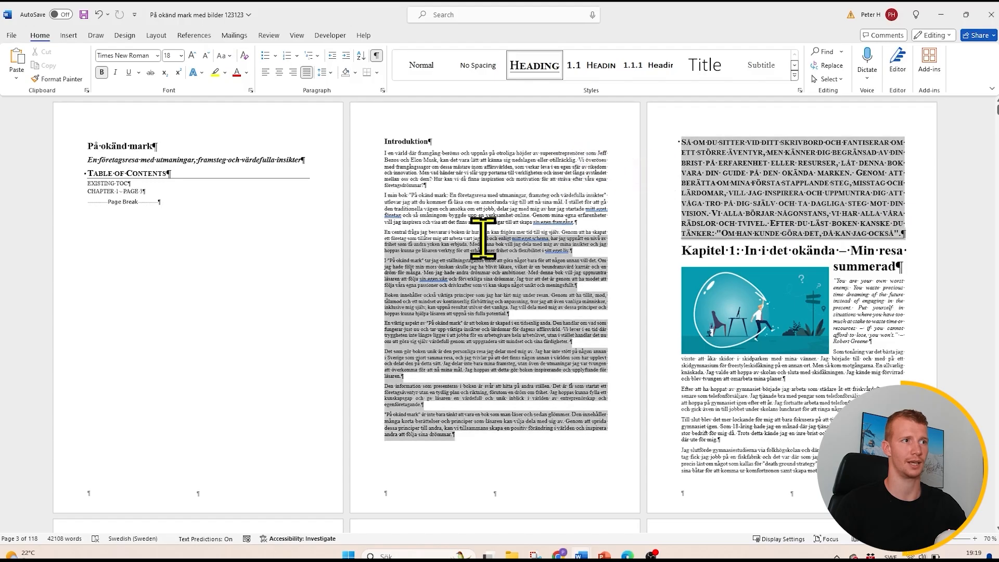
left_click(421, 66)
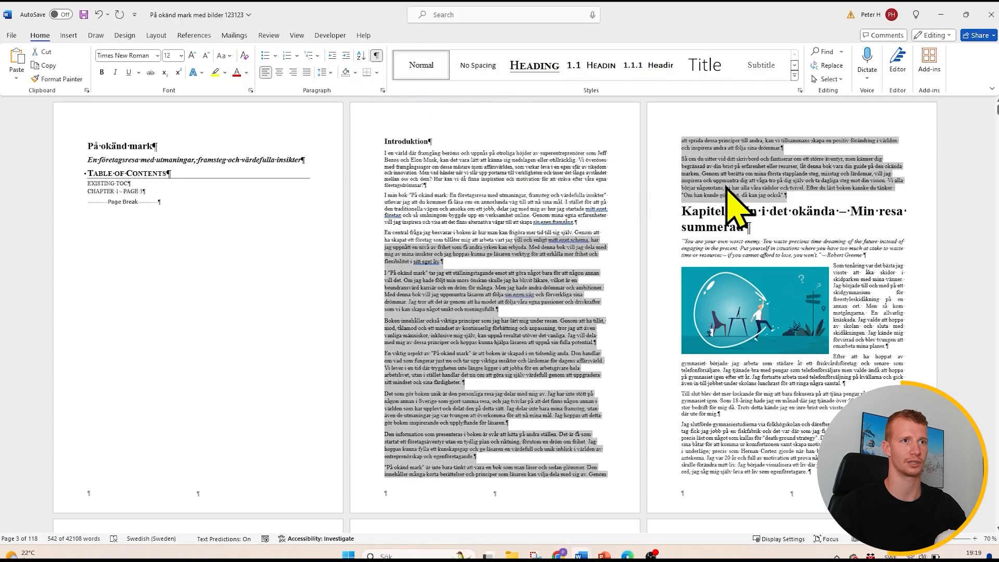
left_click(790, 194)
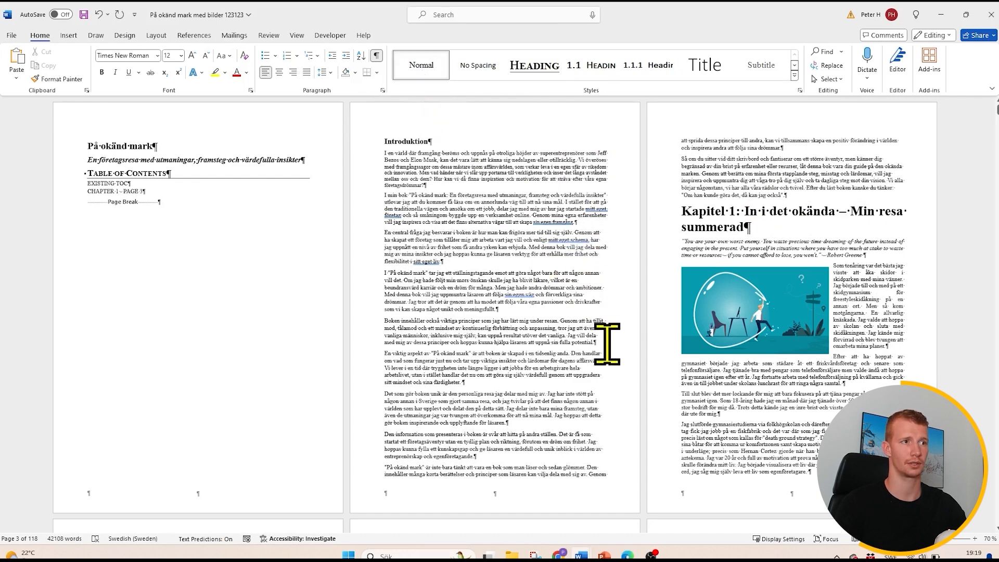
- Modify the Normal style to use justified alignment
right_click(423, 67)
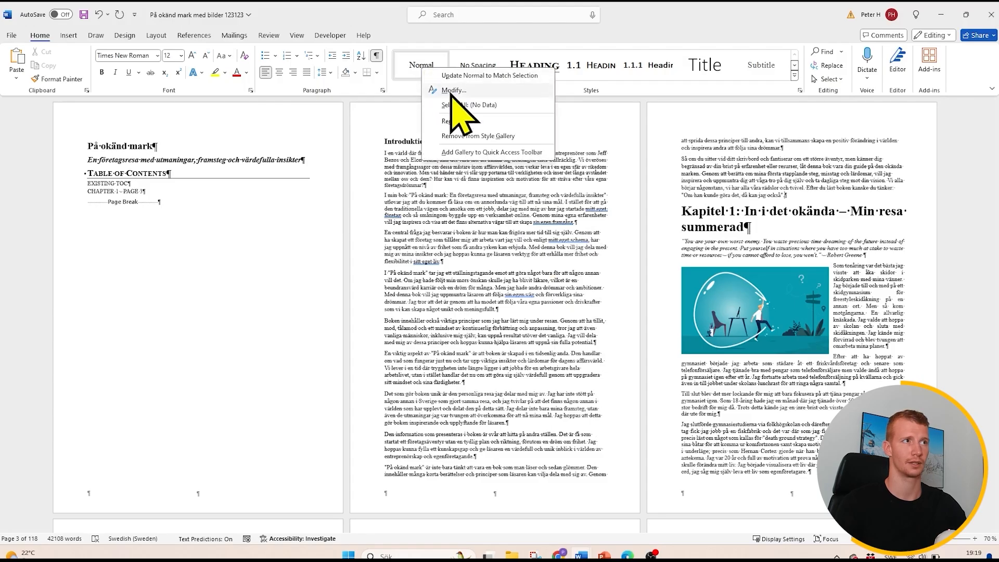
left_click(453, 91)
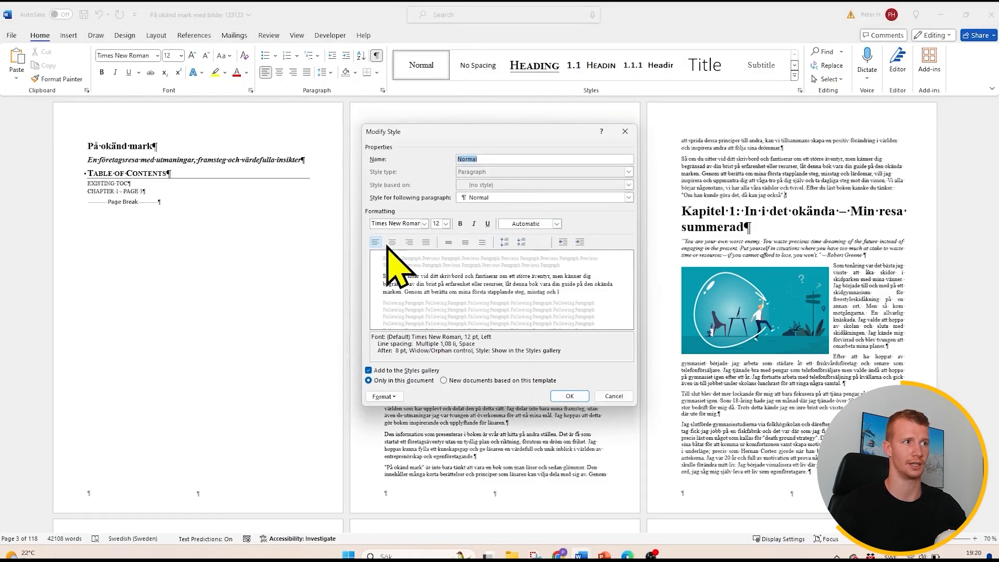
left_click(426, 242)
left_click(569, 396)
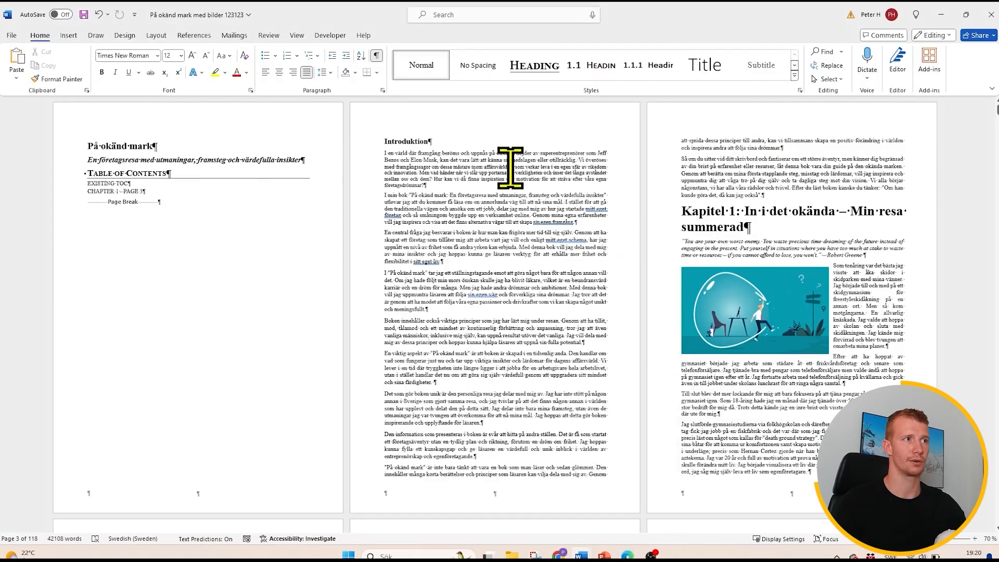
- Apply the Heading 1 style to the heading "Kapitel 1: In i det okända – Min resa summerad"
left_click(412, 139)
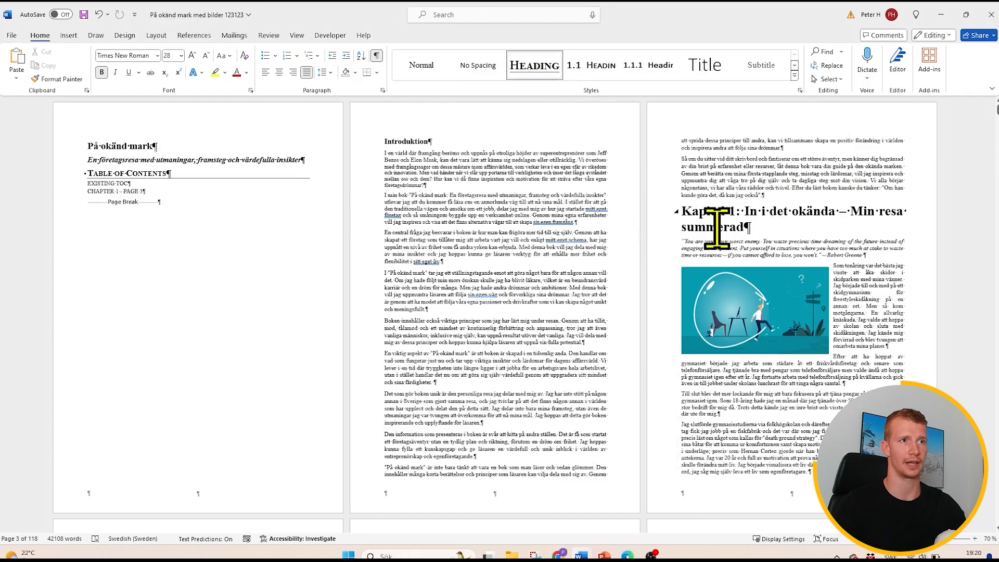
triple_click(735, 216)
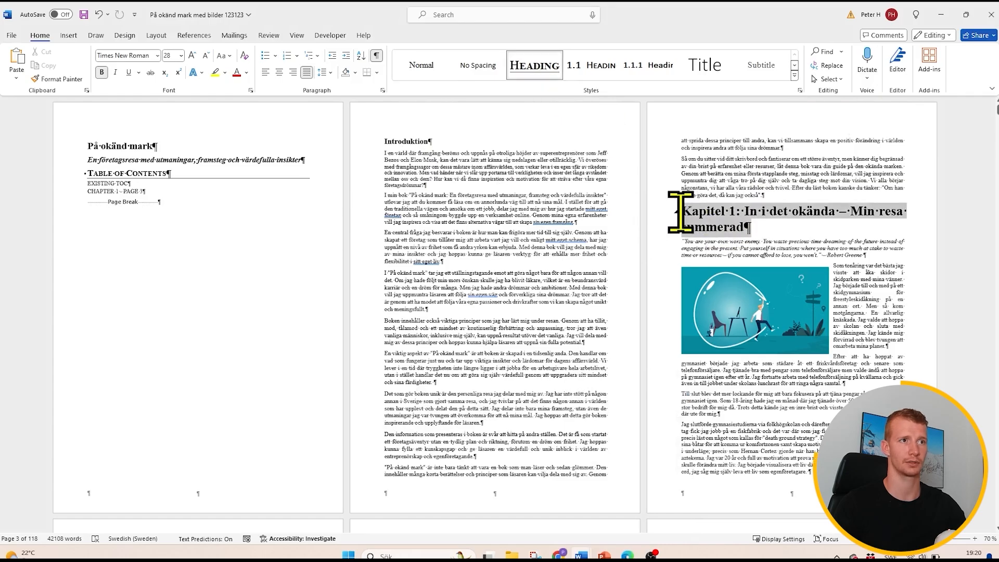
left_click(535, 66)
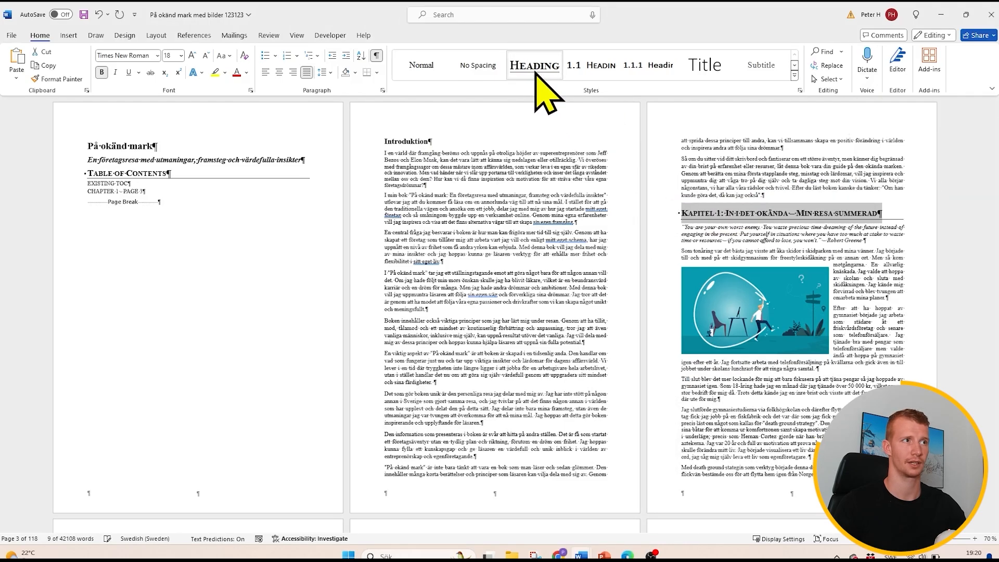
- Copy the "Introduktion" heading's formatting onto the Chapter 1 heading with Format Painter
left_click(416, 142)
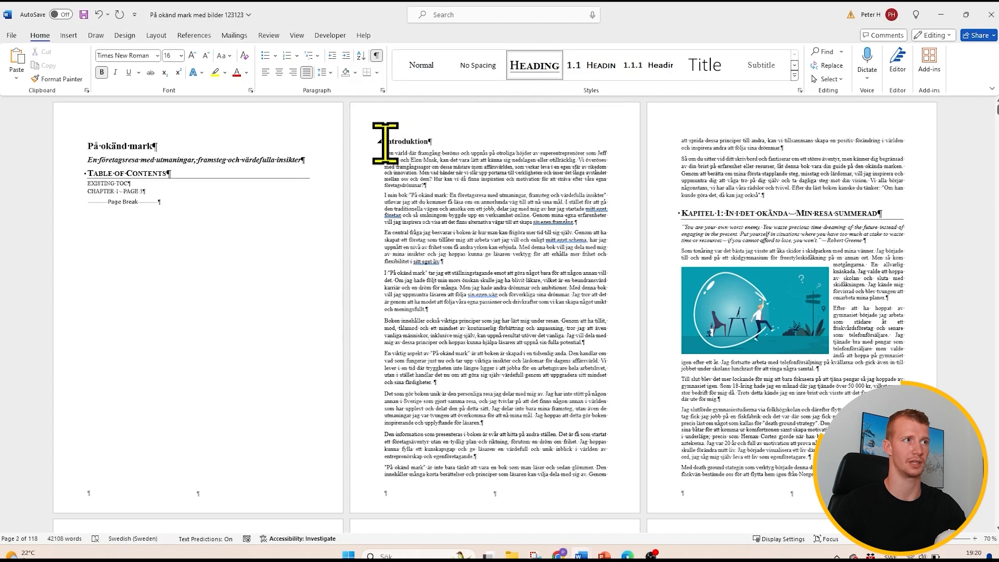
left_click(58, 79)
left_click_drag(880, 214, 654, 212)
left_click(690, 231)
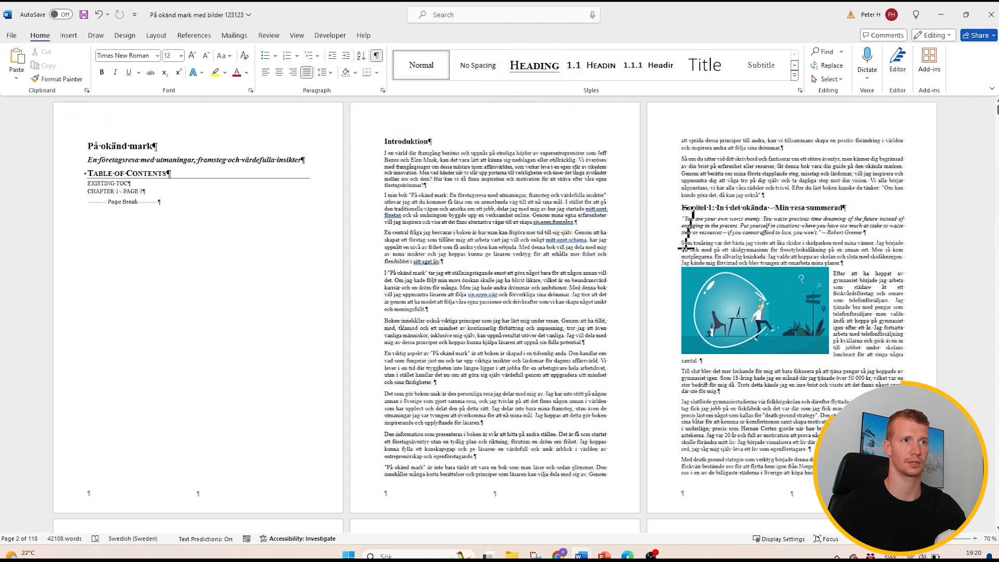
left_click(690, 211)
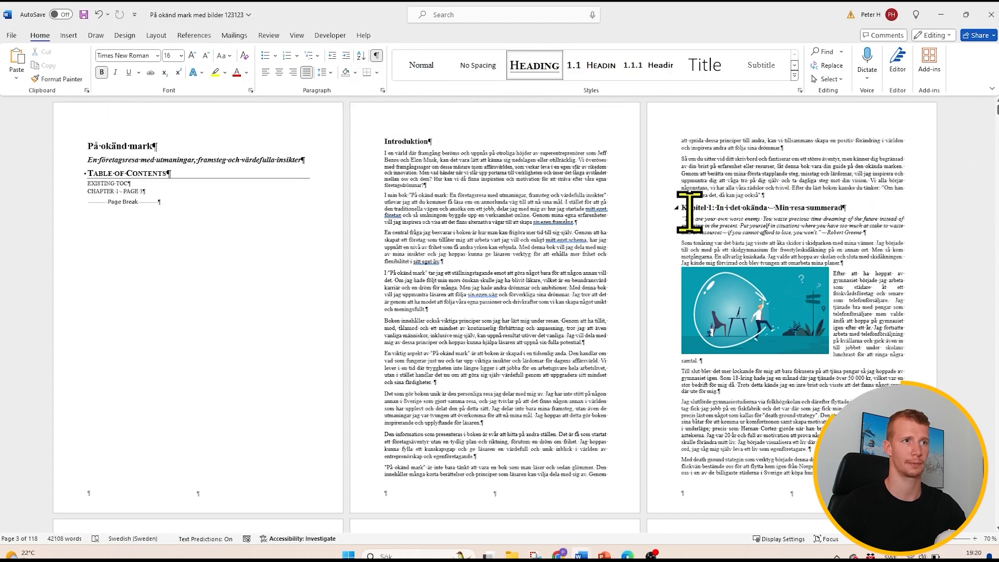
left_click(791, 207)
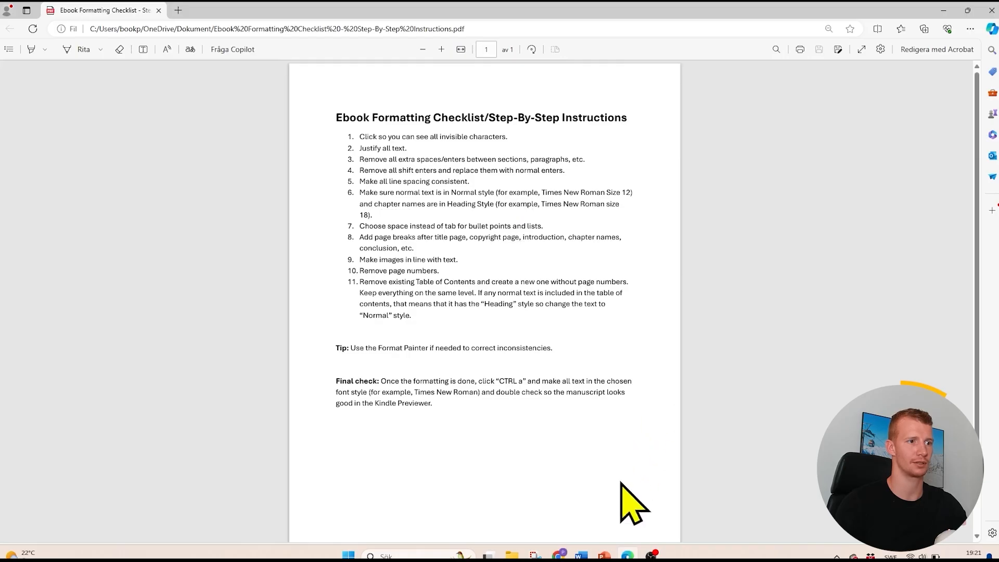
- Switch from the checklist to the manuscript and set the numbered "Driven" list in Chapter 1 to follow its numbers with Space
left_click(581, 555)
left_click(639, 502)
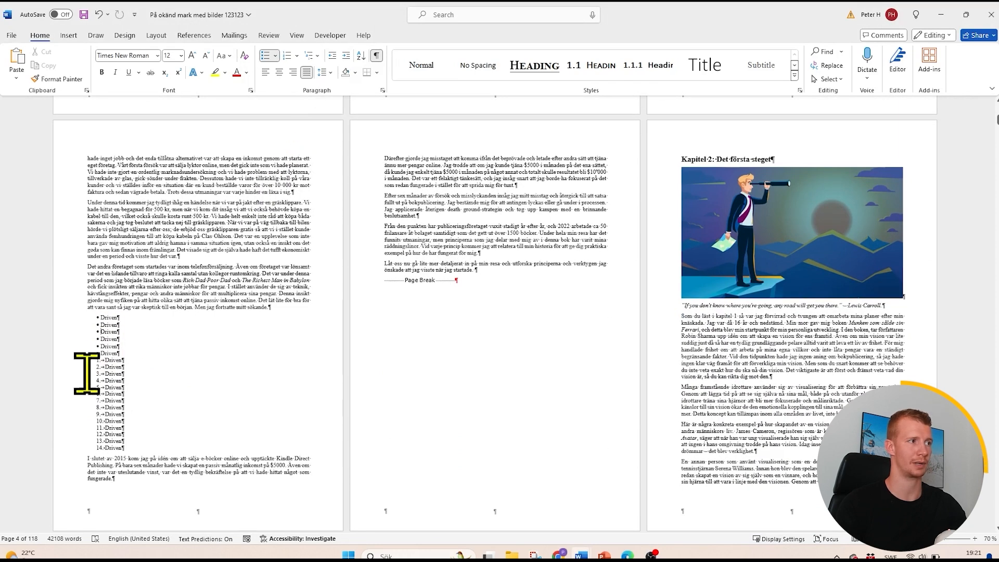
right_click(96, 395)
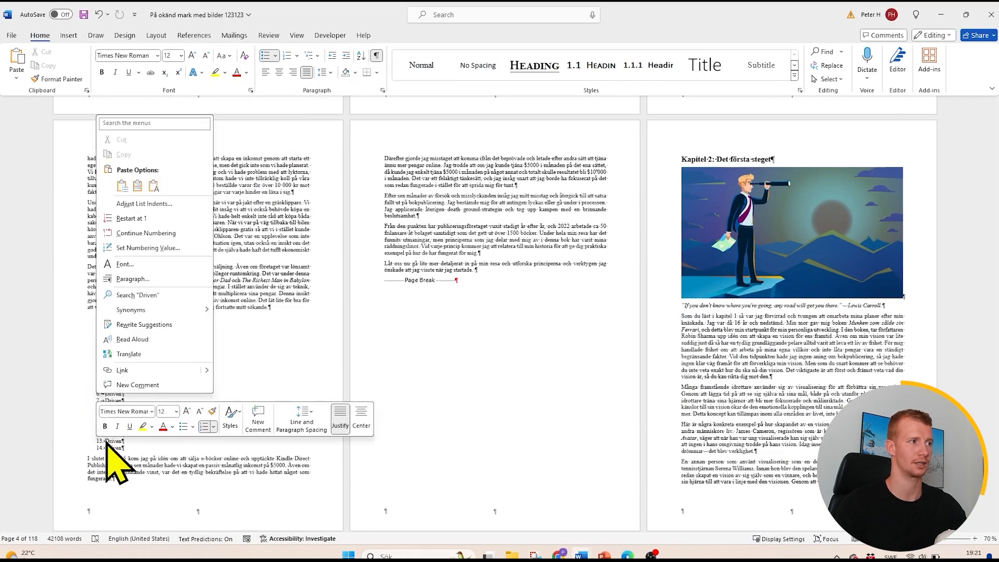
left_click(106, 440)
left_click(106, 433)
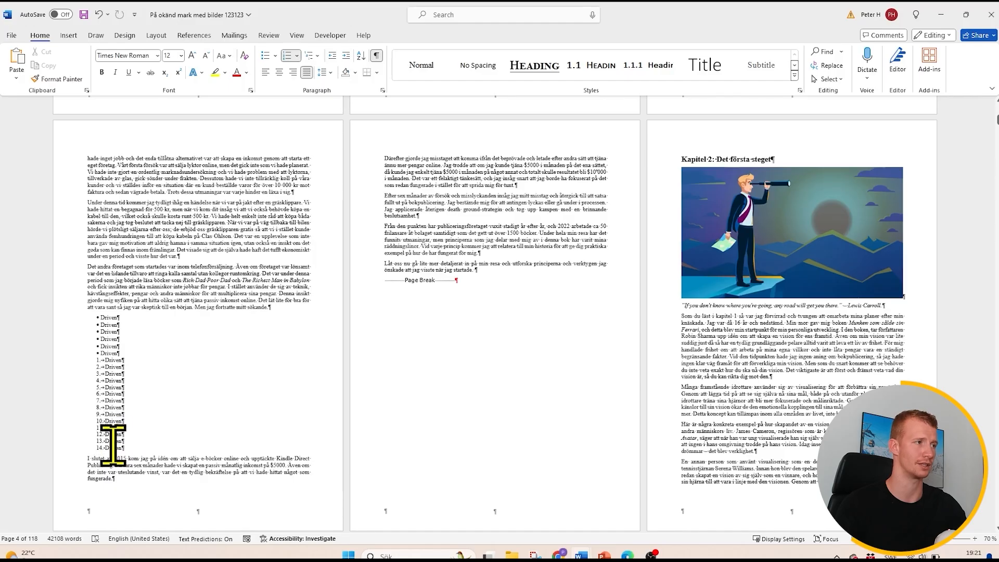
right_click(99, 411)
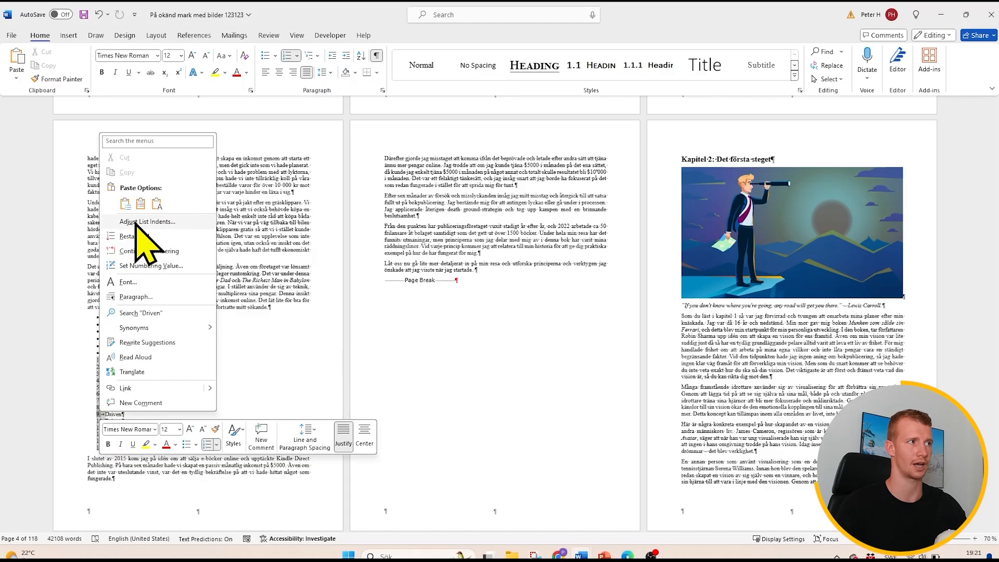
left_click(137, 222)
left_click(483, 281)
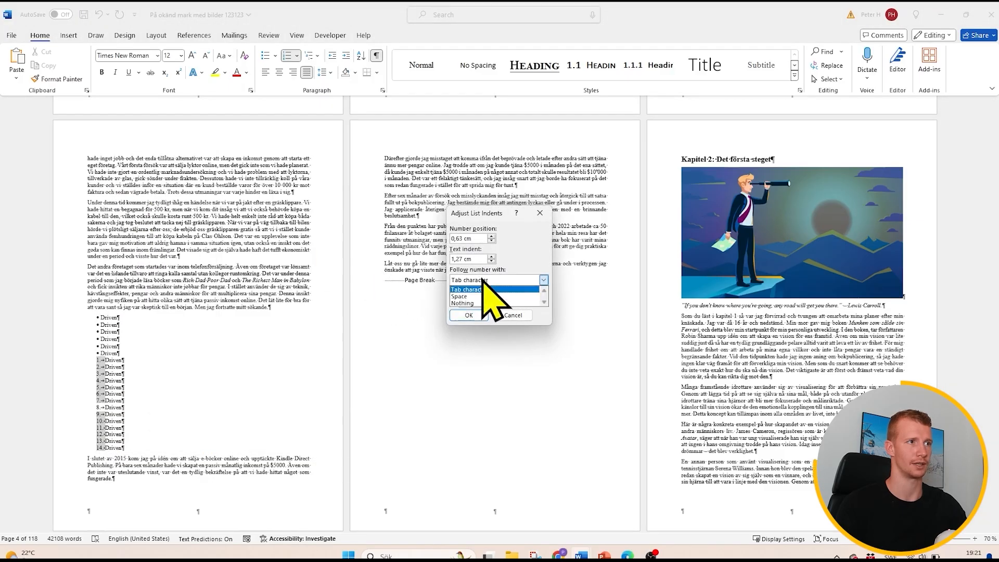
left_click(459, 296)
left_click(469, 316)
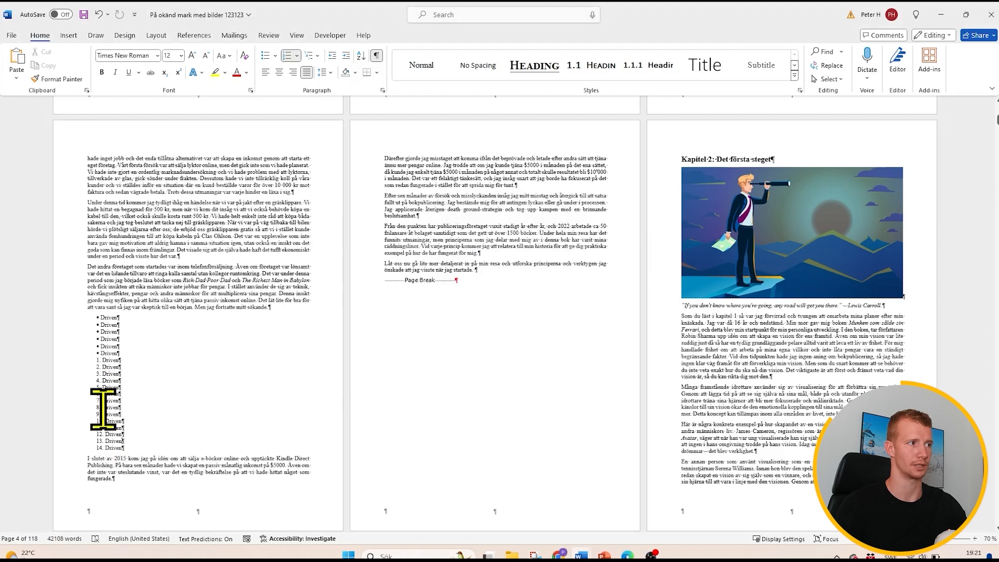
left_click(144, 465)
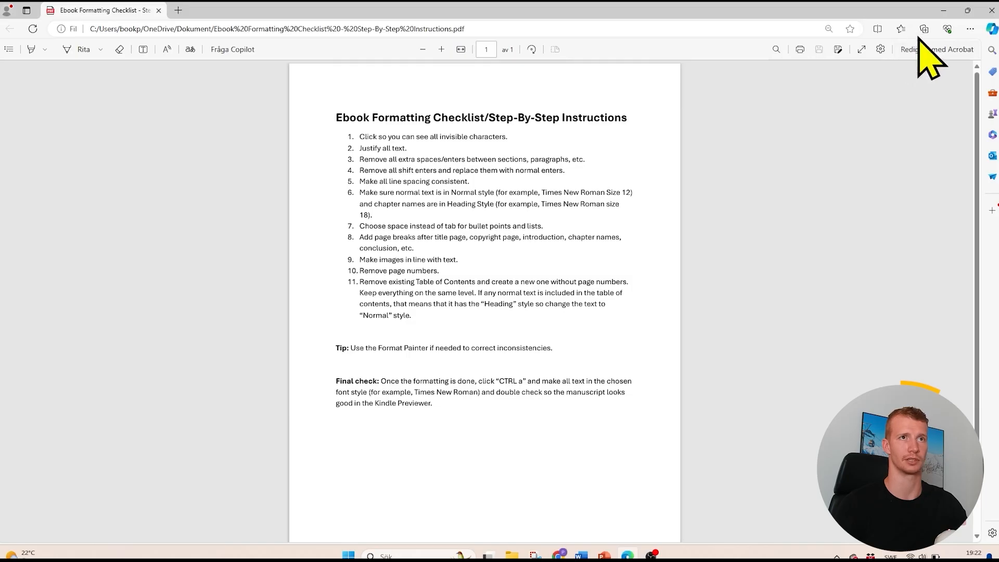
- Switch from the checklist to the manuscript and insert a page break between the book's subtitle and the Table of Contents
left_click(945, 10)
scroll(439, 265, "up", 9)
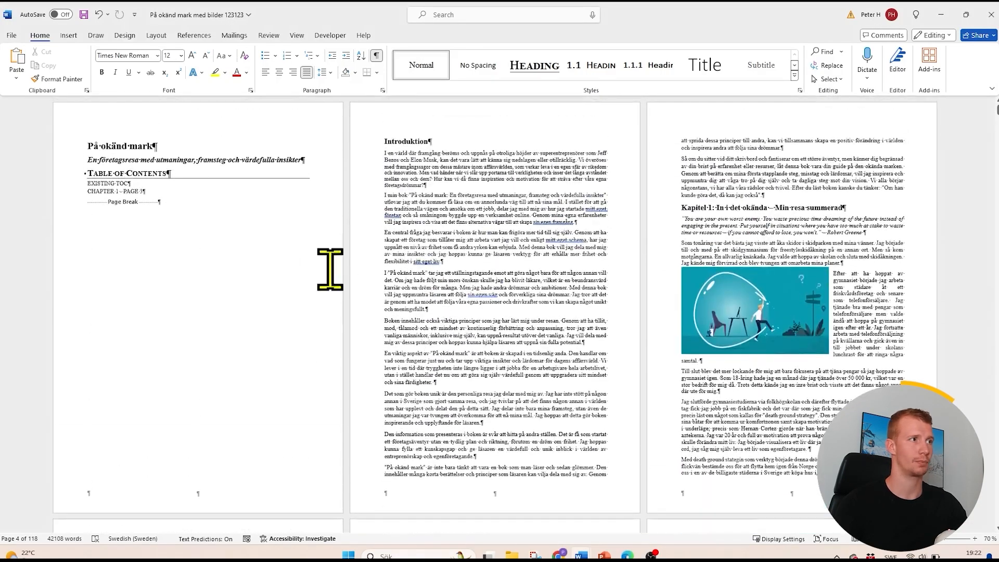
left_click(68, 35)
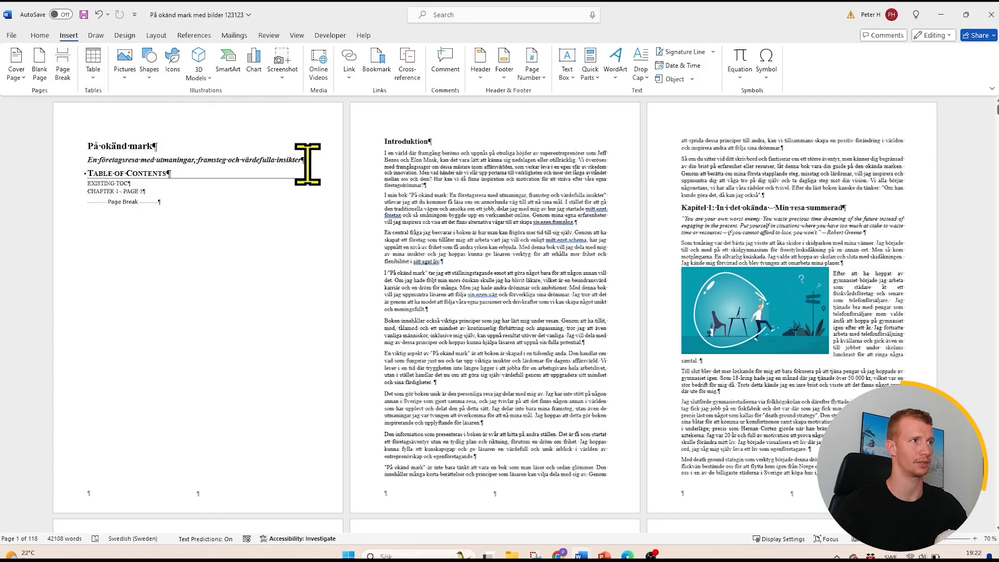
left_click(63, 73)
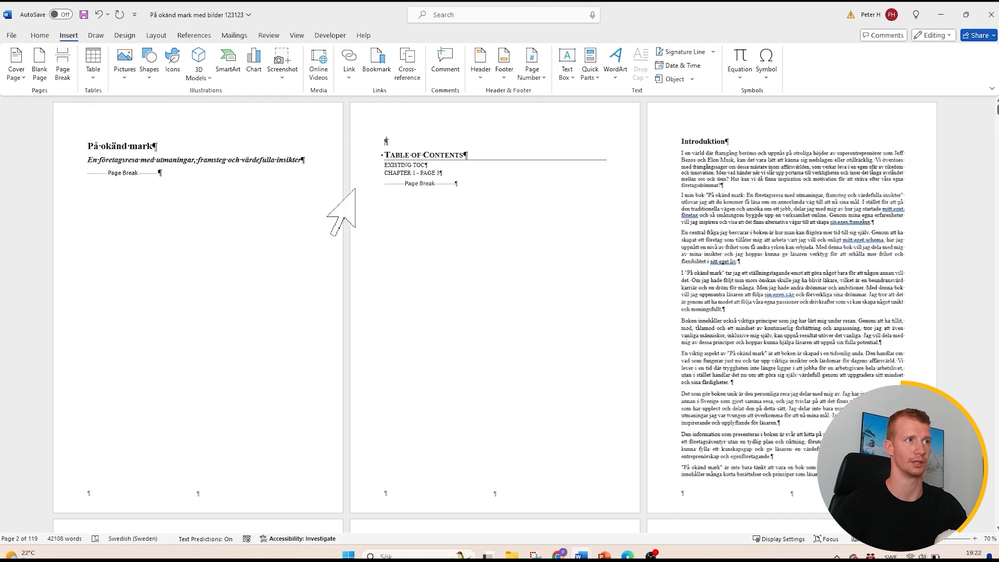
- Undo the mistaken edit in the Table of Contents heading and delete the empty paragraph above it
left_click(386, 157)
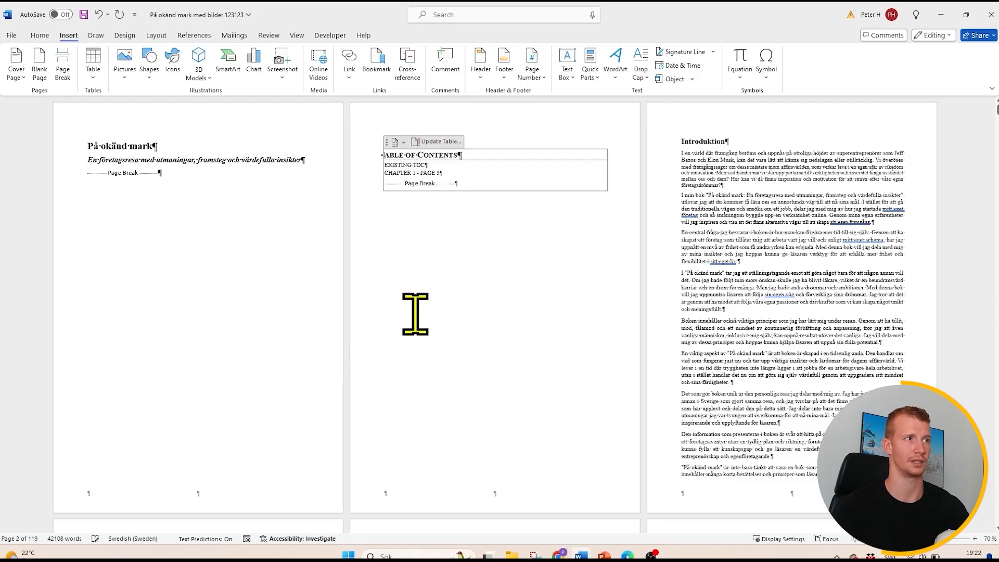
left_click(97, 14)
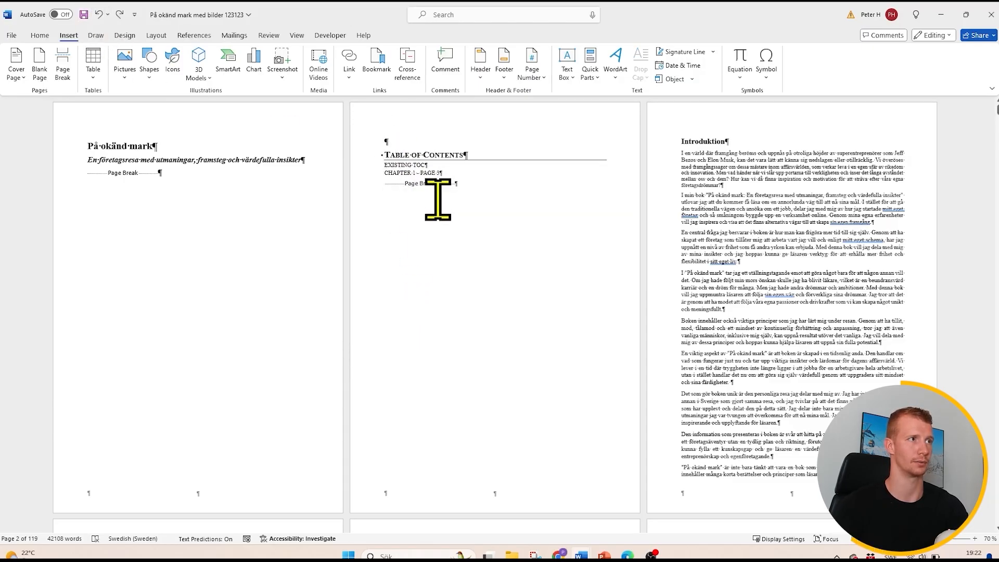
key("Delete")
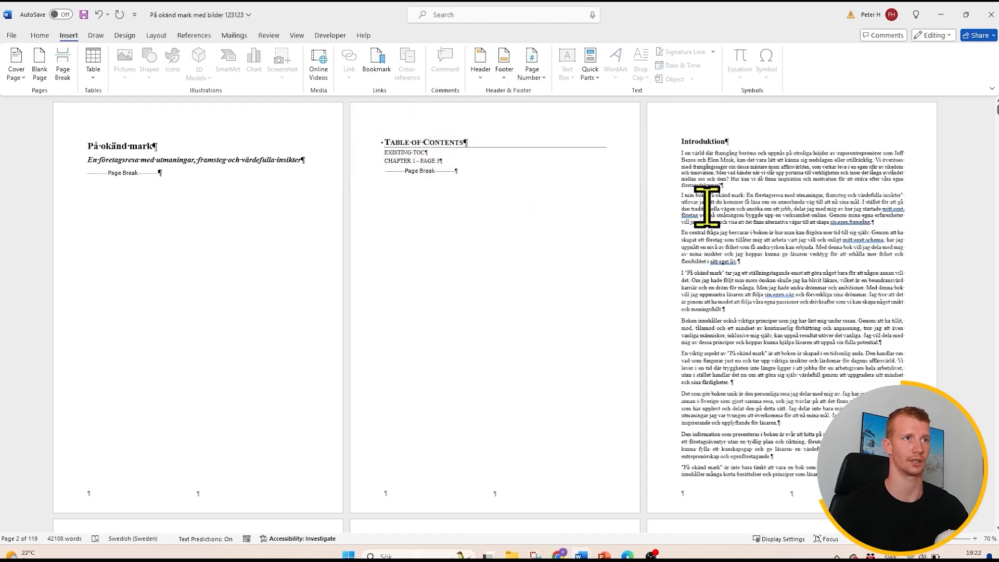
- Insert a page break between the end of the introduction and the Chapter 1 heading
scroll(698, 225, "down", 5)
scroll(697, 224, "down", 4)
scroll(640, 228, "up", 15)
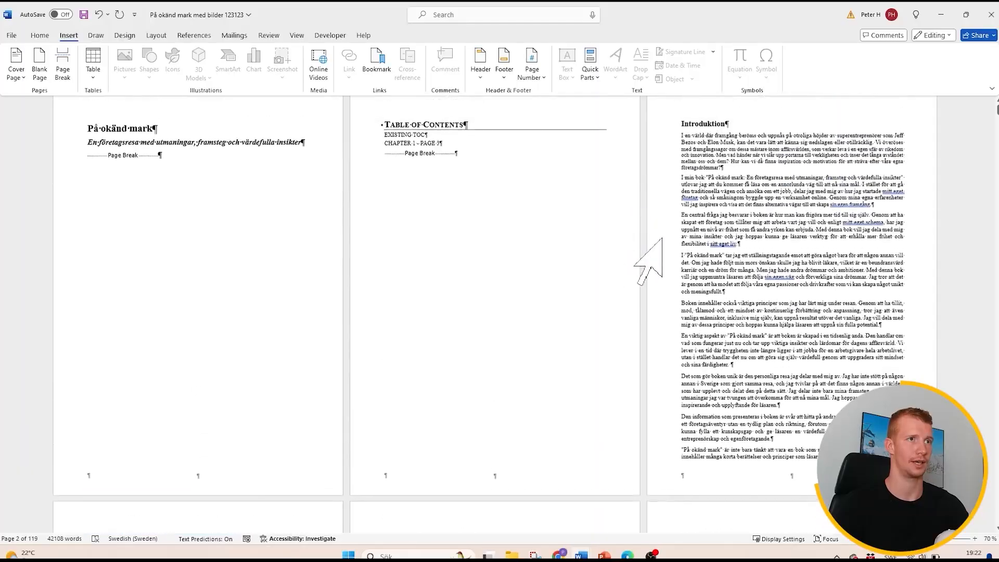
scroll(624, 263, "down", 8)
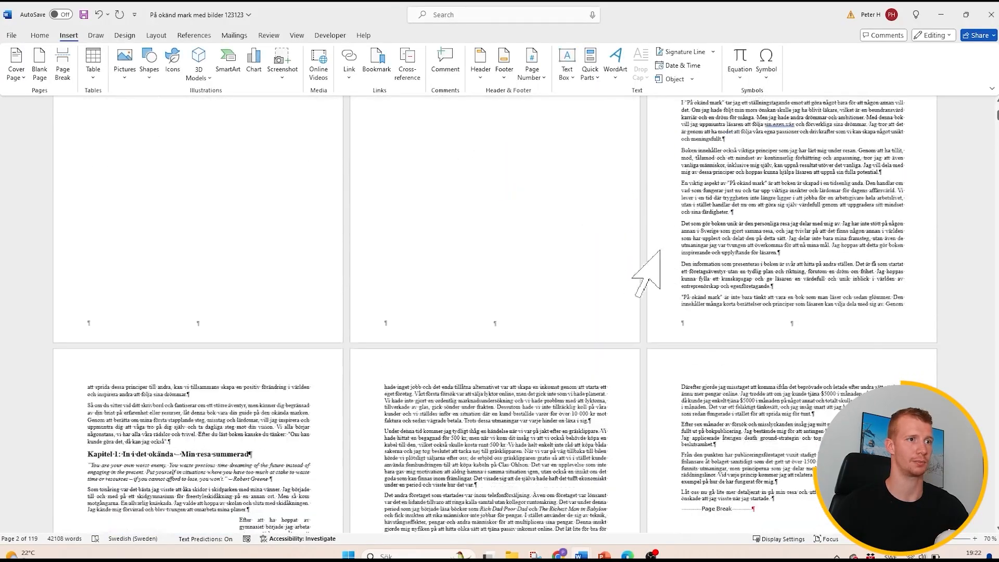
scroll(201, 211, "down", 1)
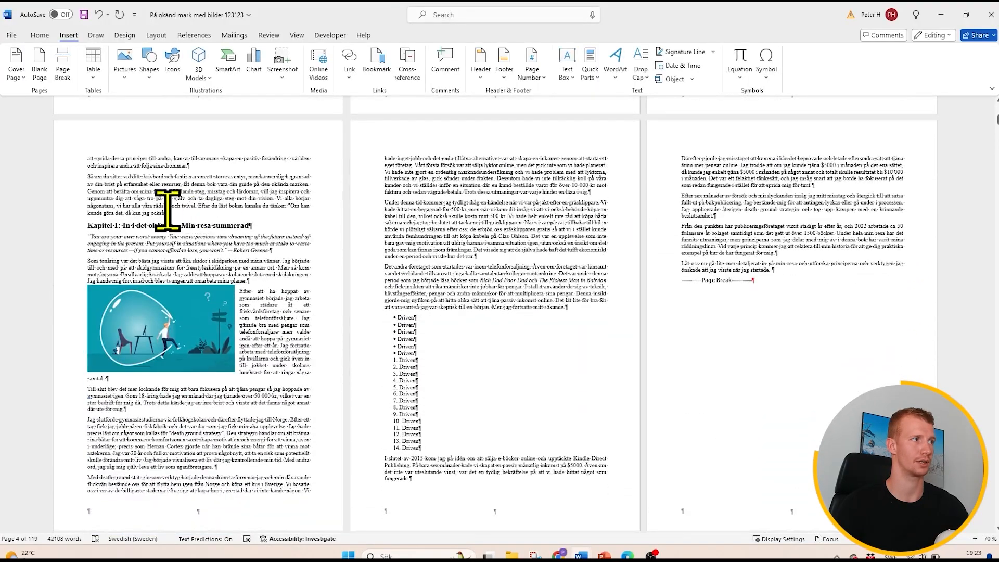
left_click(62, 65)
- Check that each of the following chapters ends with a page break, then return to the title page
scroll(379, 242, "down", 1)
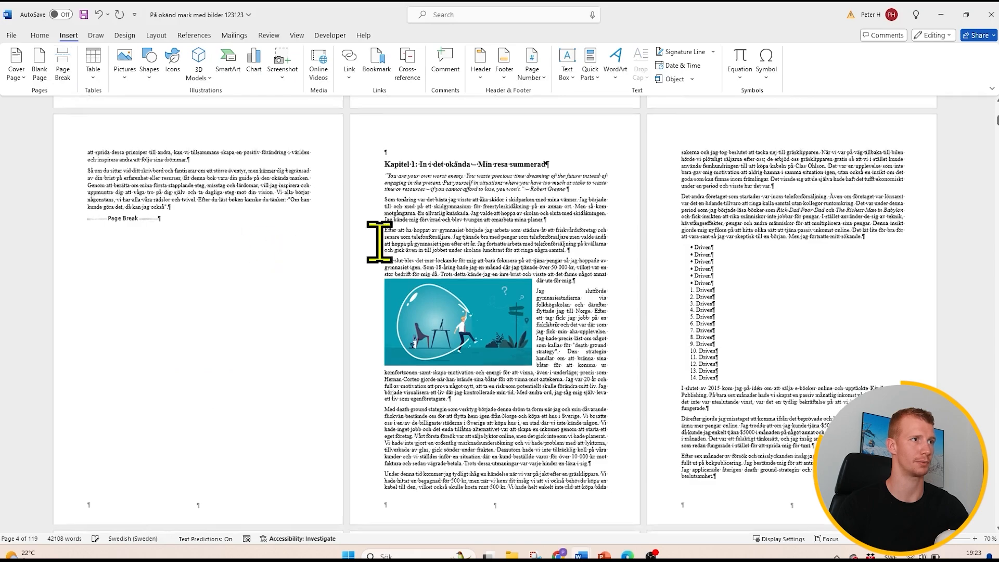
scroll(379, 242, "down", 8)
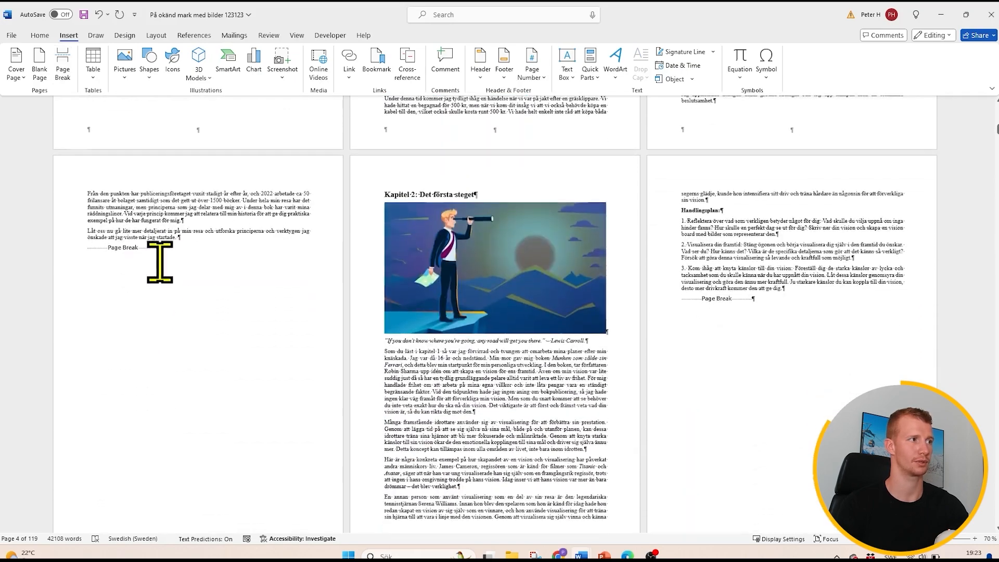
scroll(198, 271, "down", 3)
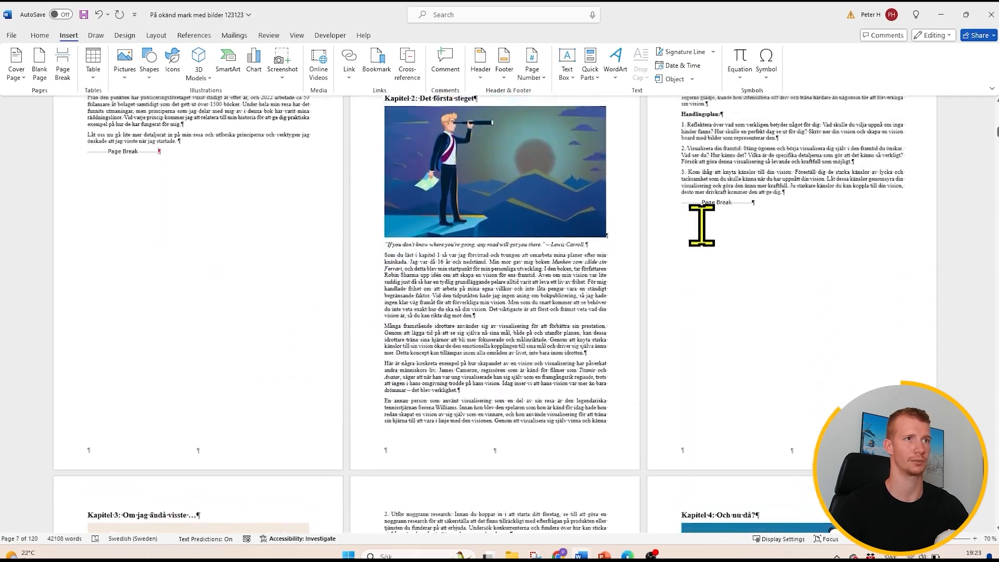
scroll(722, 234, "down", 5)
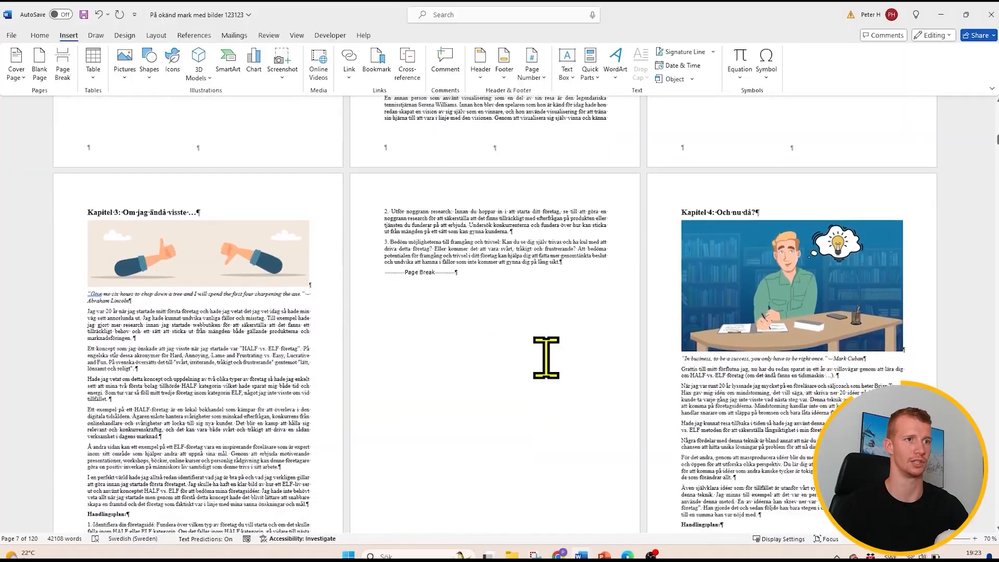
scroll(544, 356, "up", 7)
scroll(544, 356, "up", 18)
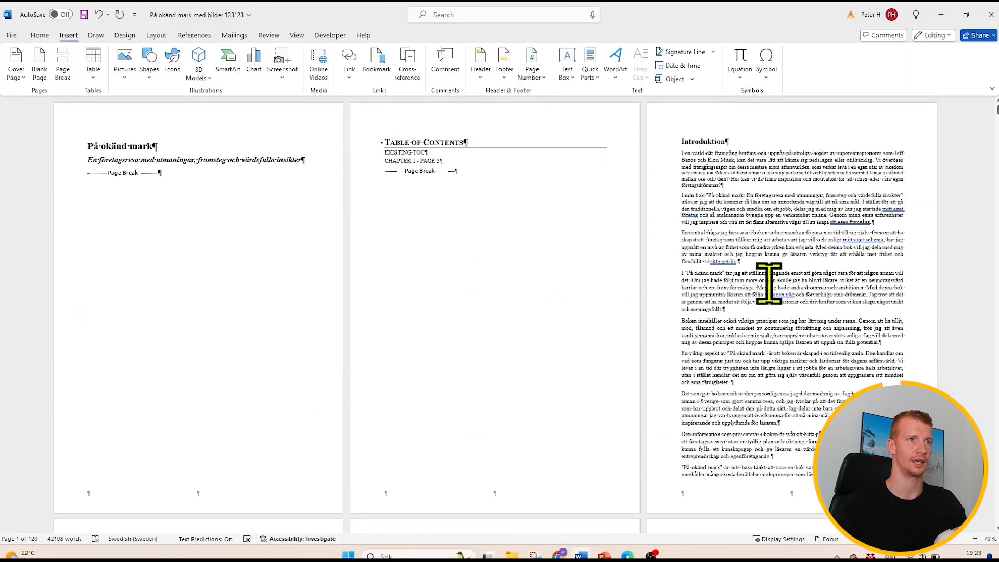
- Move the floating picture in Chapter 1 slightly up and to the left within the wrapped text
scroll(692, 281, "down", 1)
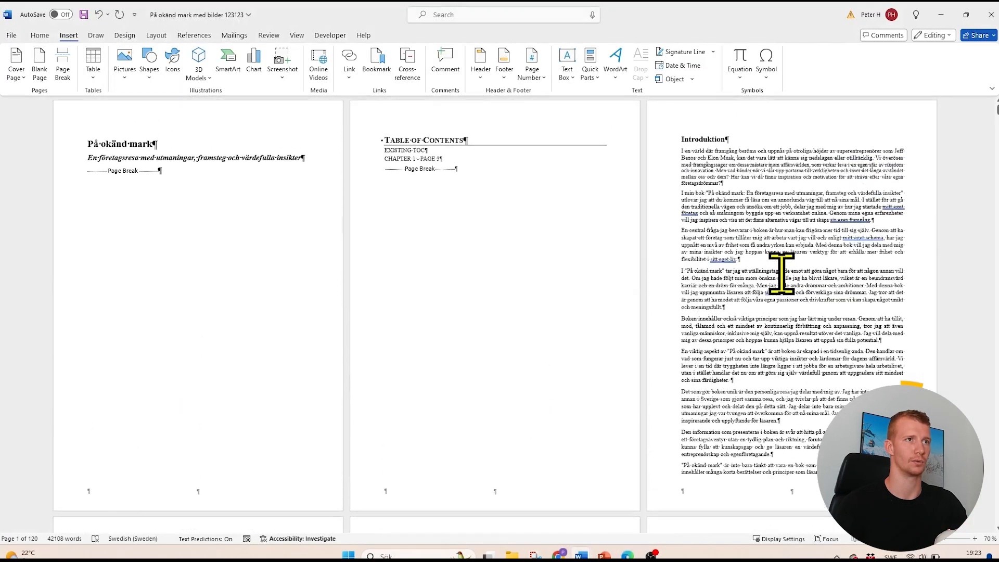
scroll(781, 272, "down", 3)
scroll(513, 258, "up", 4)
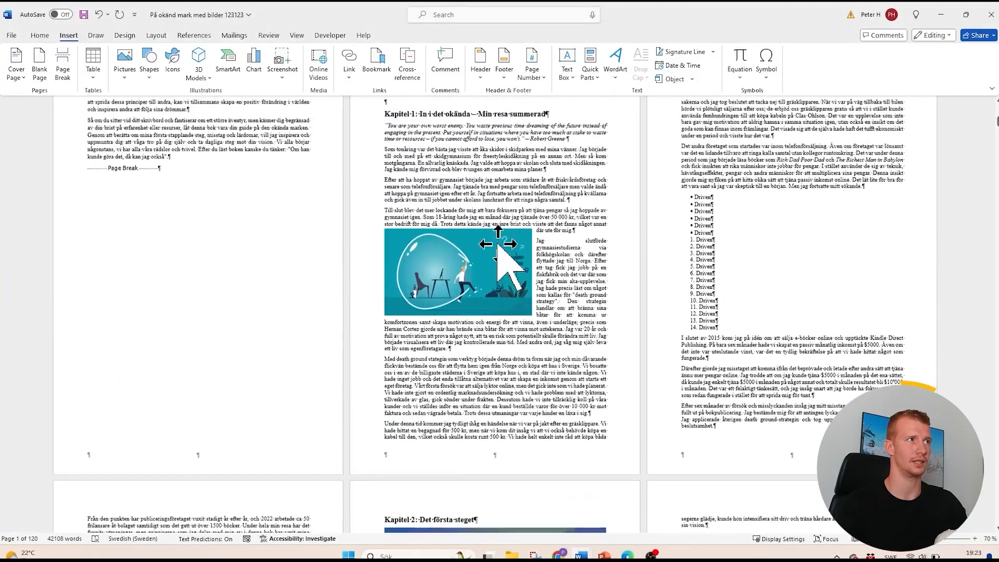
left_click(472, 273)
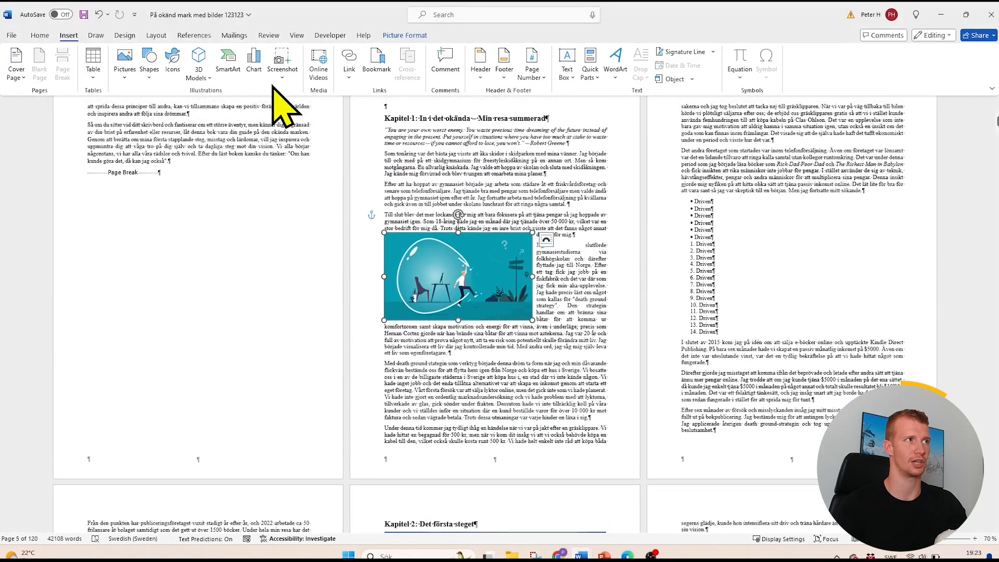
left_click(156, 35)
left_click(351, 66)
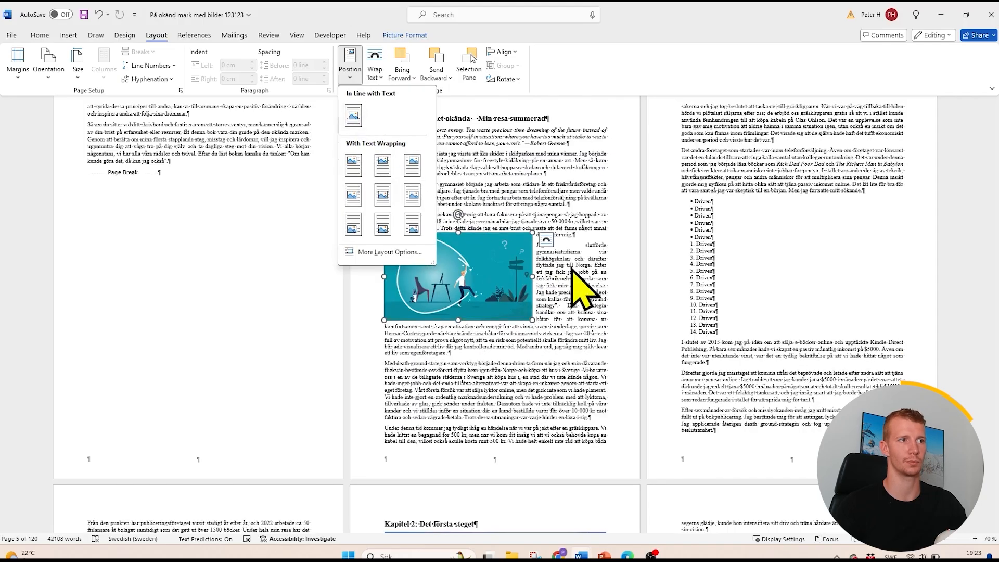
left_click(571, 268)
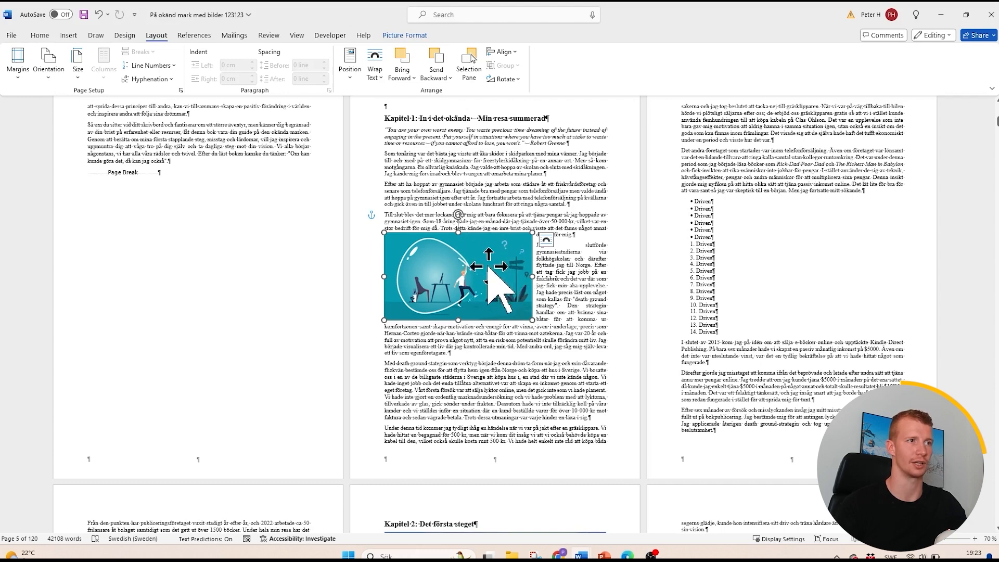
mouse_move(473, 258)
left_mouse_down()
mouse_move(459, 208)
mouse_move(447, 341)
mouse_move(448, 240)
mouse_move(457, 252)
mouse_move(446, 245)
mouse_move(470, 253)
left_mouse_up()
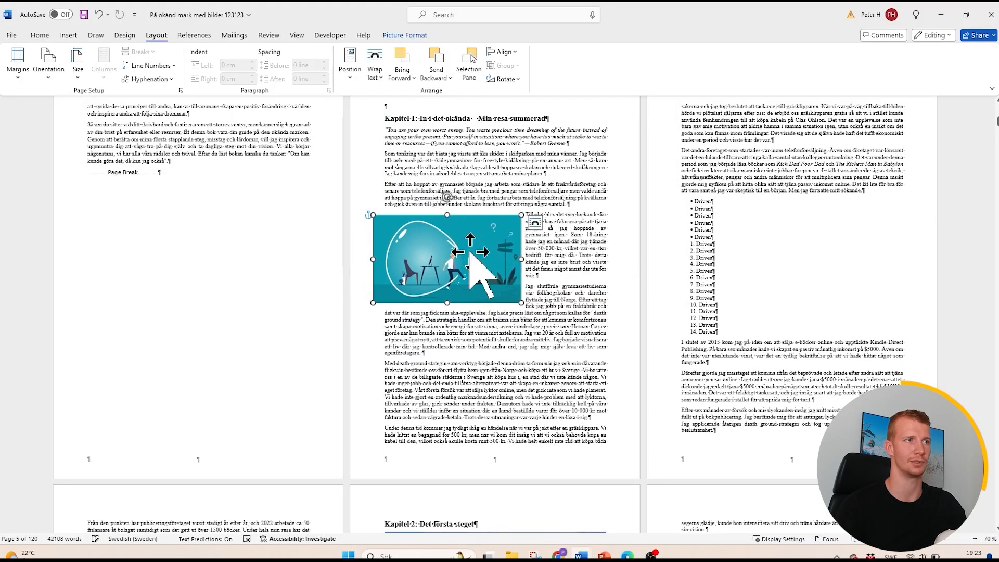
- Set the position of the Chapter 1 picture to In Line with Text
left_click(349, 68)
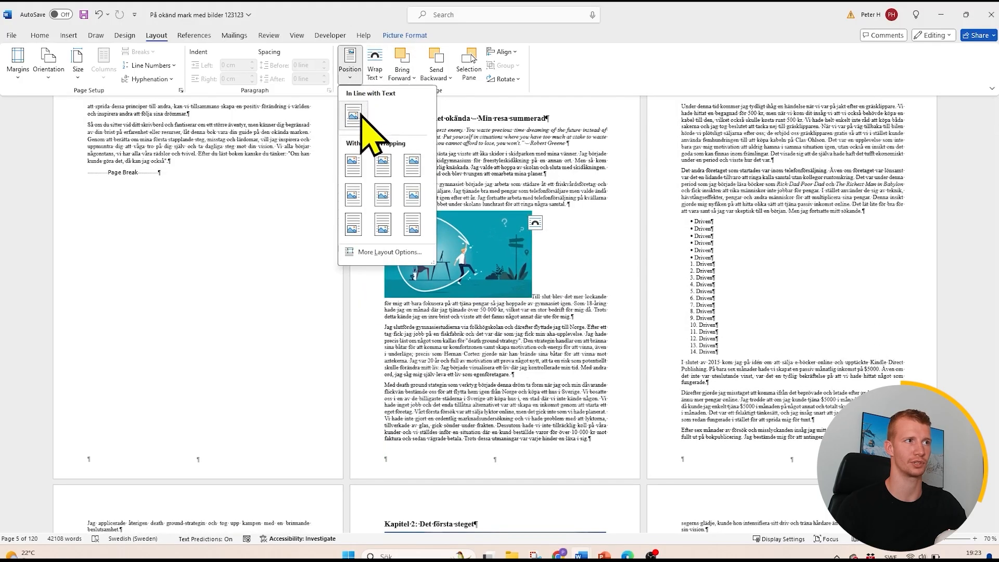
left_click(362, 116)
left_click(350, 68)
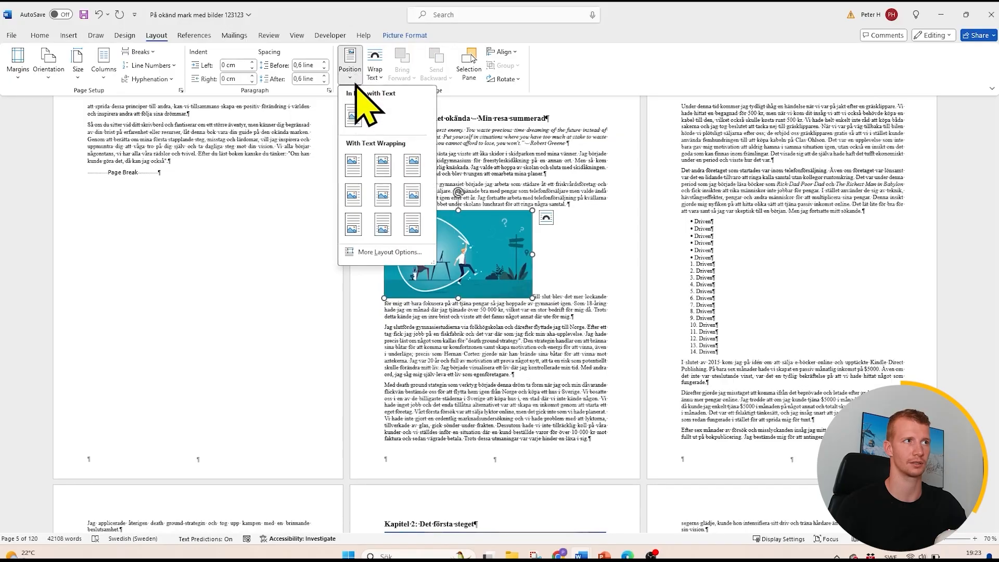
left_click(357, 115)
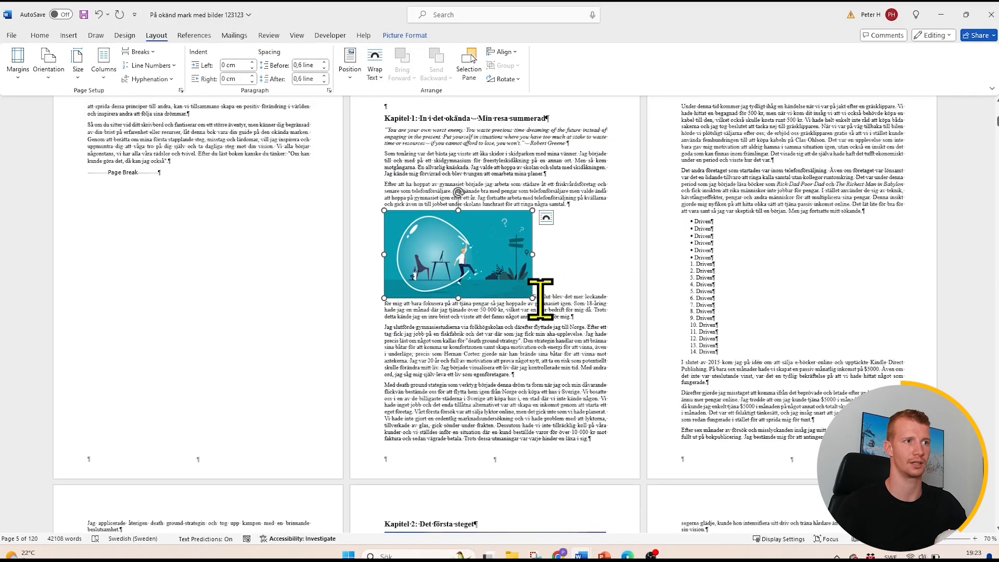
left_click(561, 294)
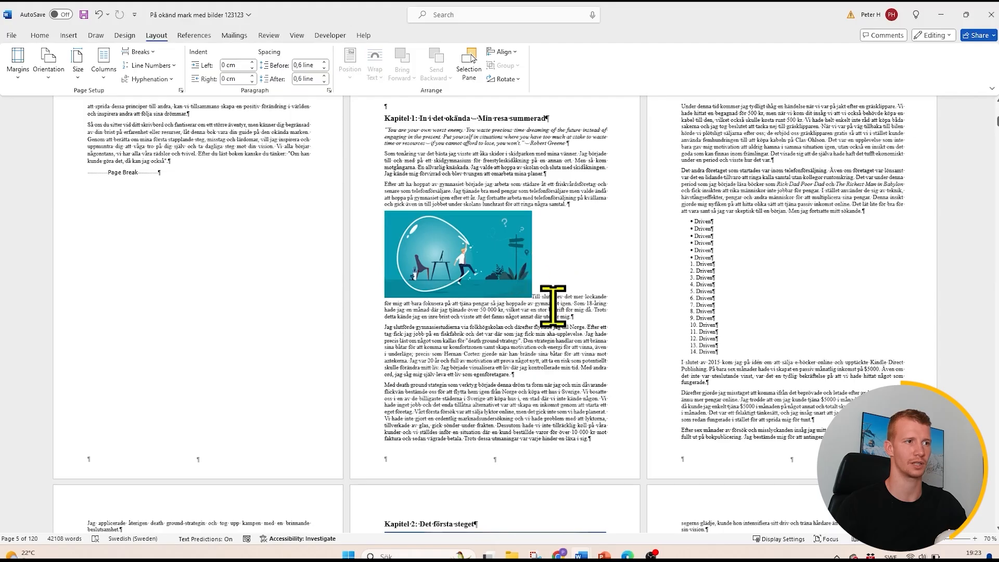
- Split the paragraph between the Chapter 1 picture and "Till slut" so the picture stands on its own line
scroll(553, 306, "down", 5)
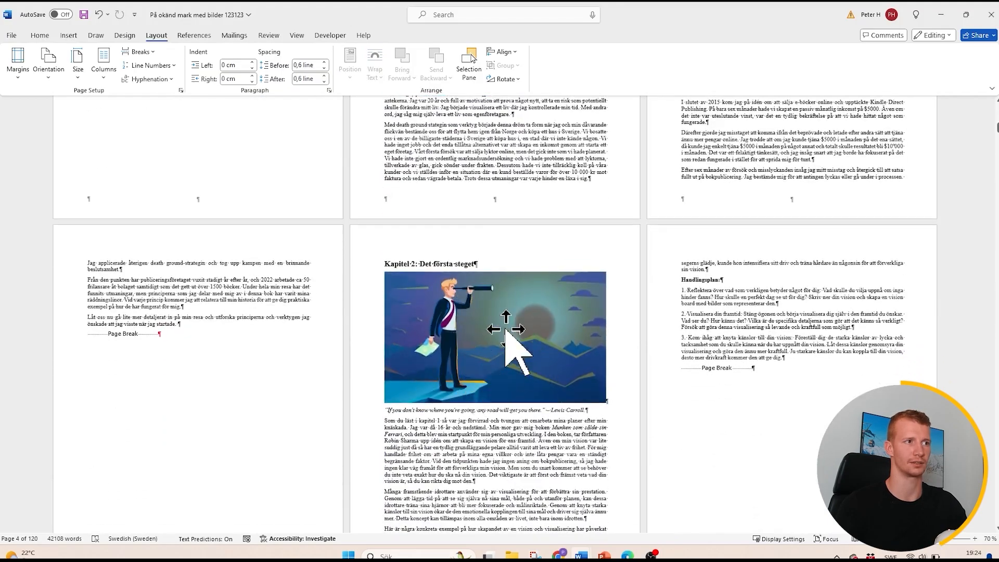
scroll(506, 333, "up", 5)
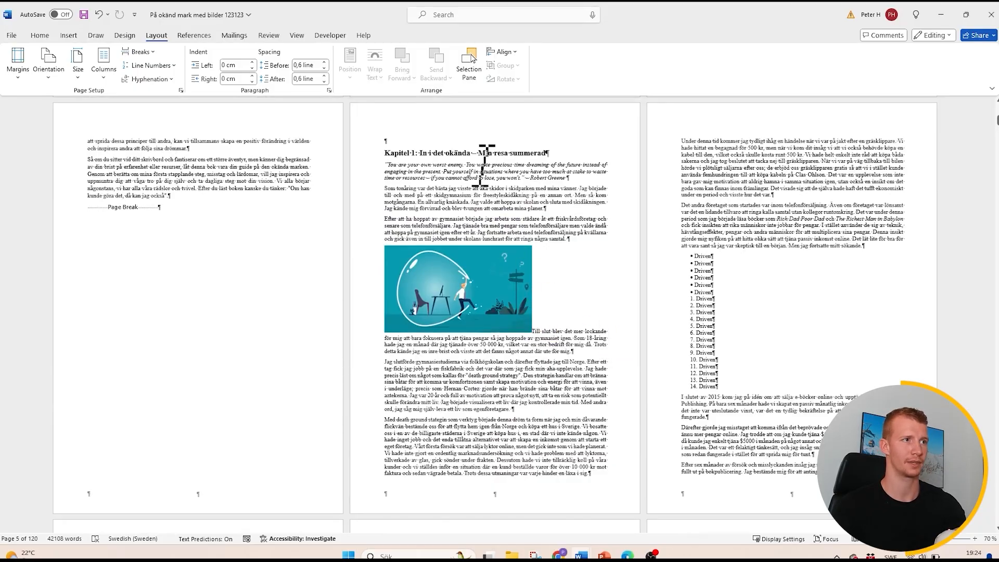
left_click(40, 35)
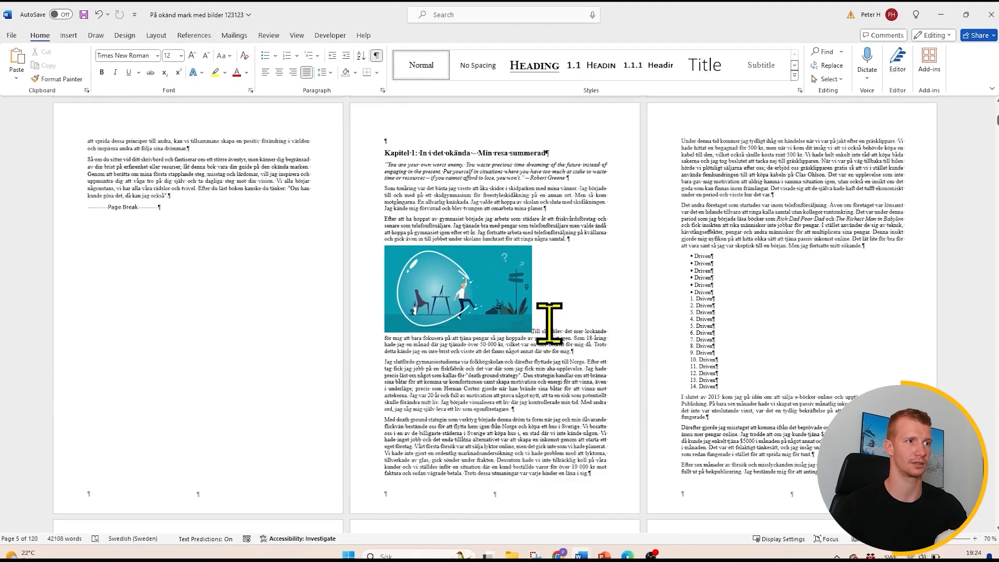
left_click(534, 332)
key("Return")
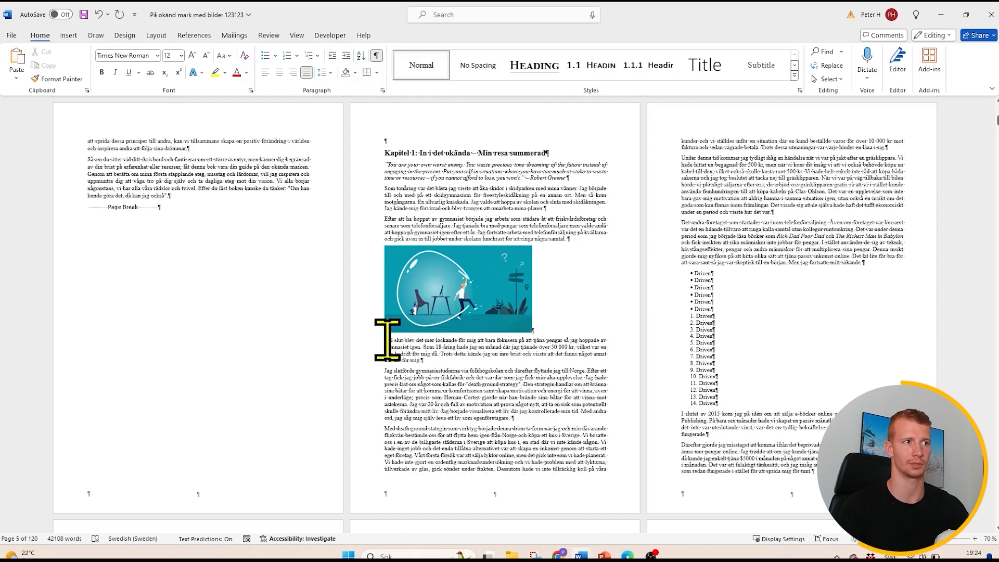
- Move the Chapter 1 picture directly below the chapter heading and delete the empty paragraph left at its old place
left_click(478, 307)
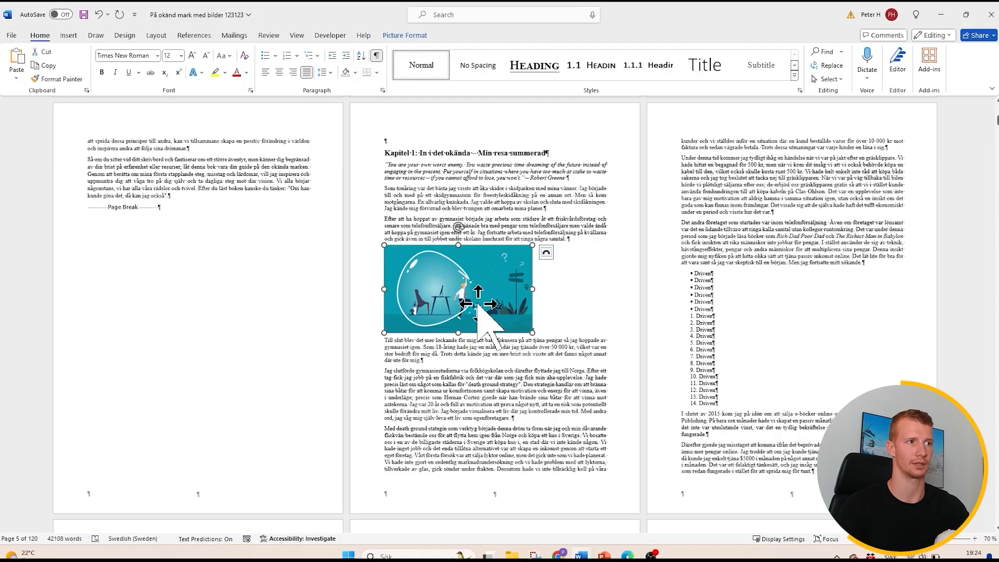
left_click_drag(478, 304, 386, 165)
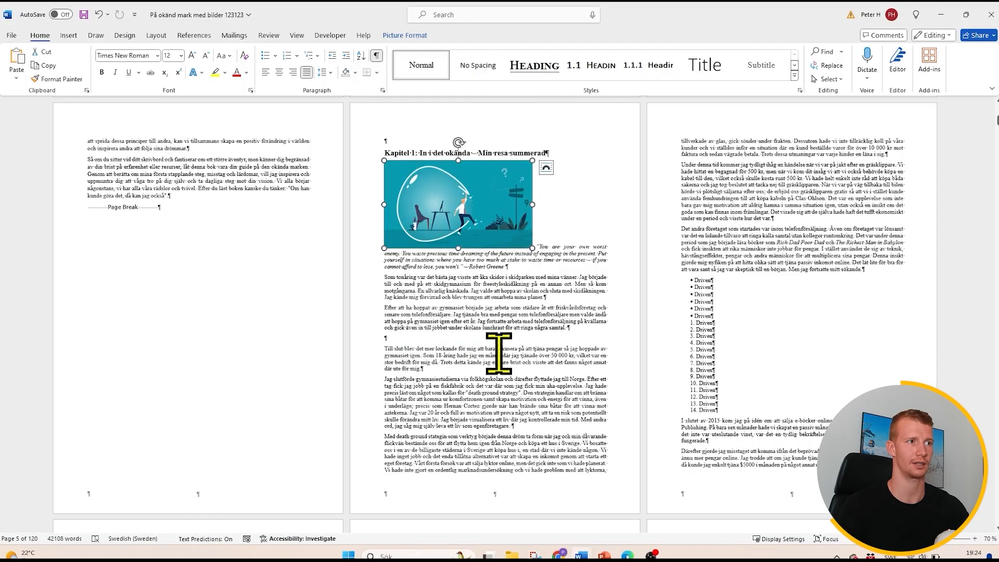
left_click(408, 339)
key("BackSpace")
- Enlarge the Chapter 1 picture proportionally to the full width of the text
left_click(527, 240)
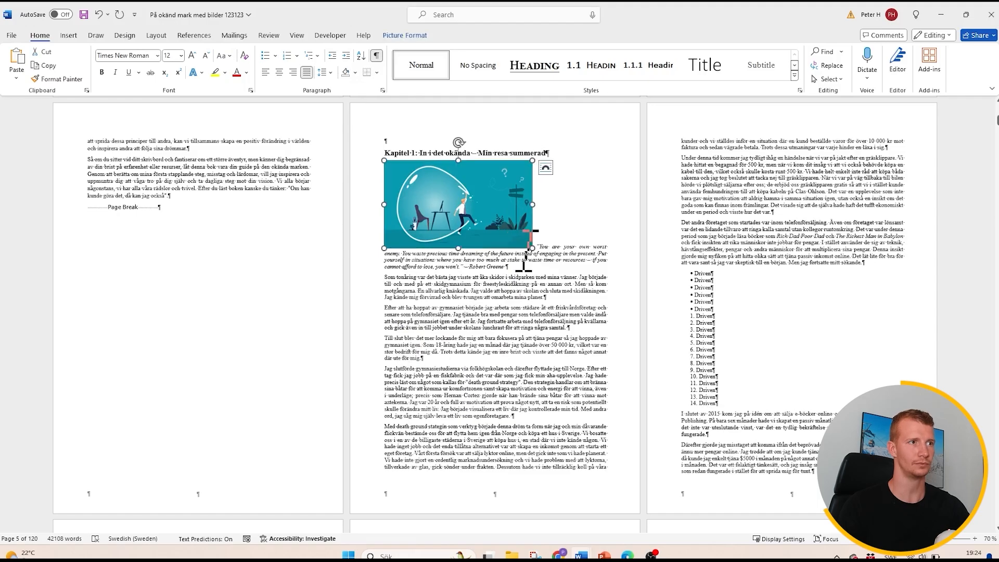
left_click_drag(535, 253, 593, 287)
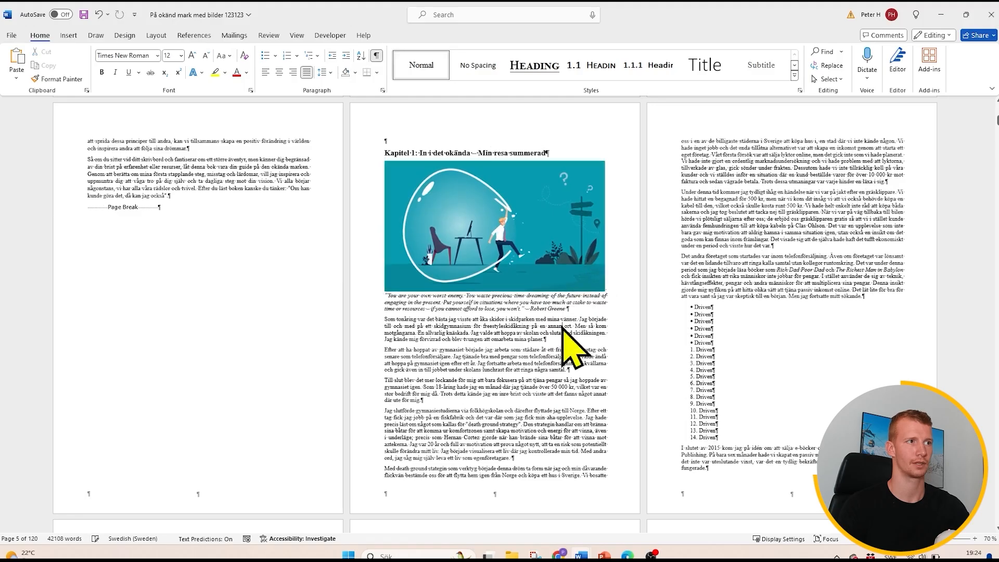
scroll(473, 293, "down", 5)
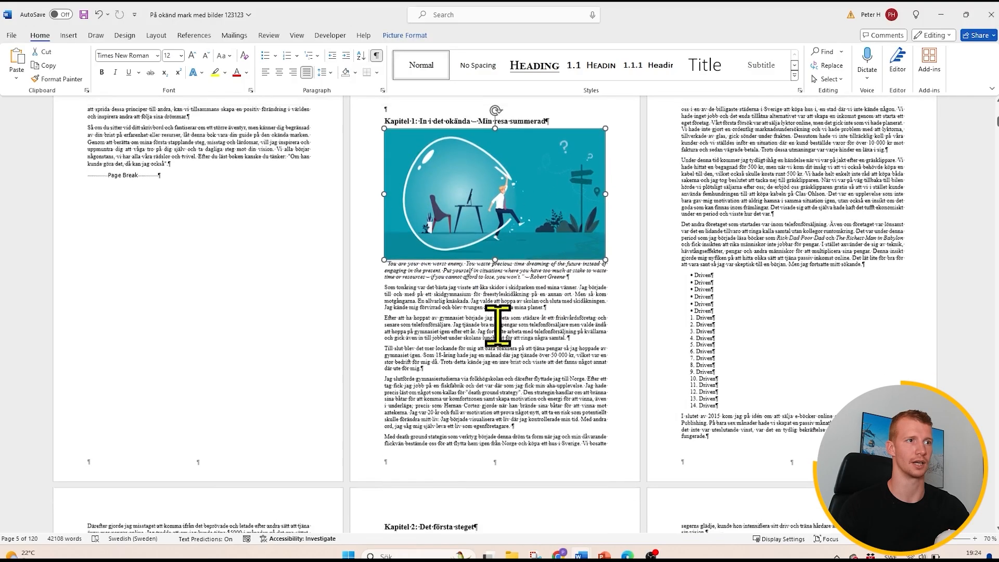
- Position the Chapter 2 picture at the top centre with text wrapping and place it below the chapter heading
scroll(497, 432, "down", 3)
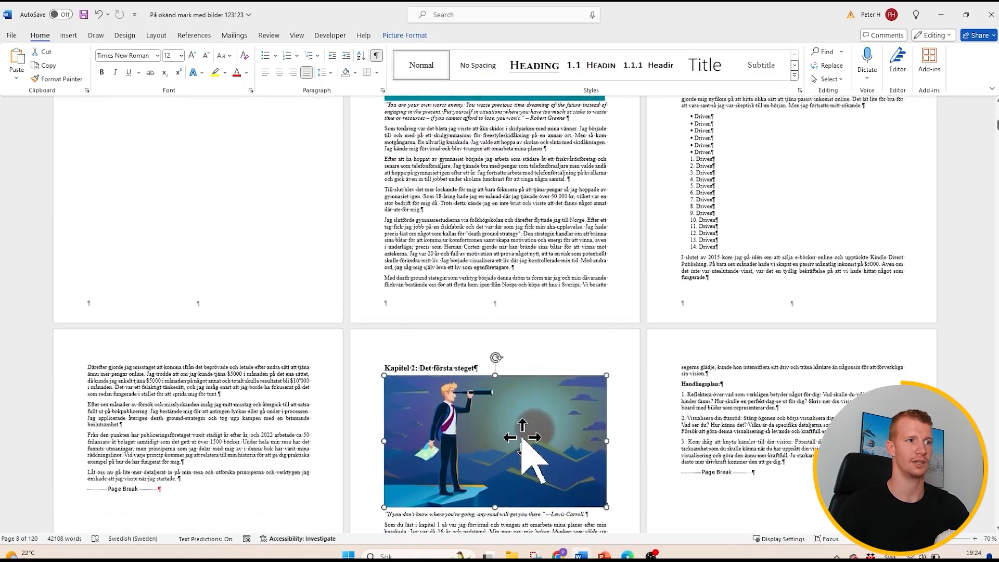
left_click(156, 35)
left_click(345, 77)
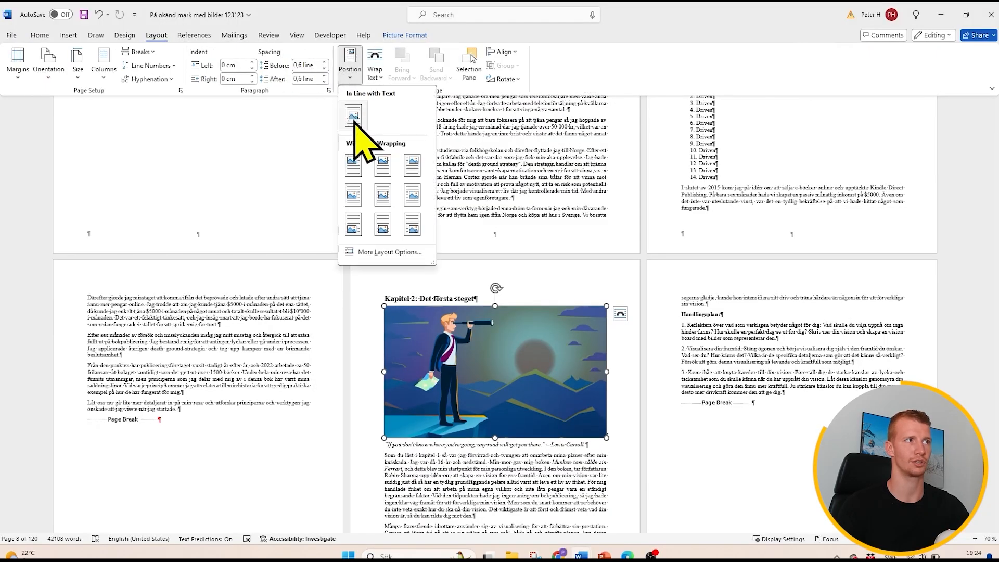
left_click(384, 171)
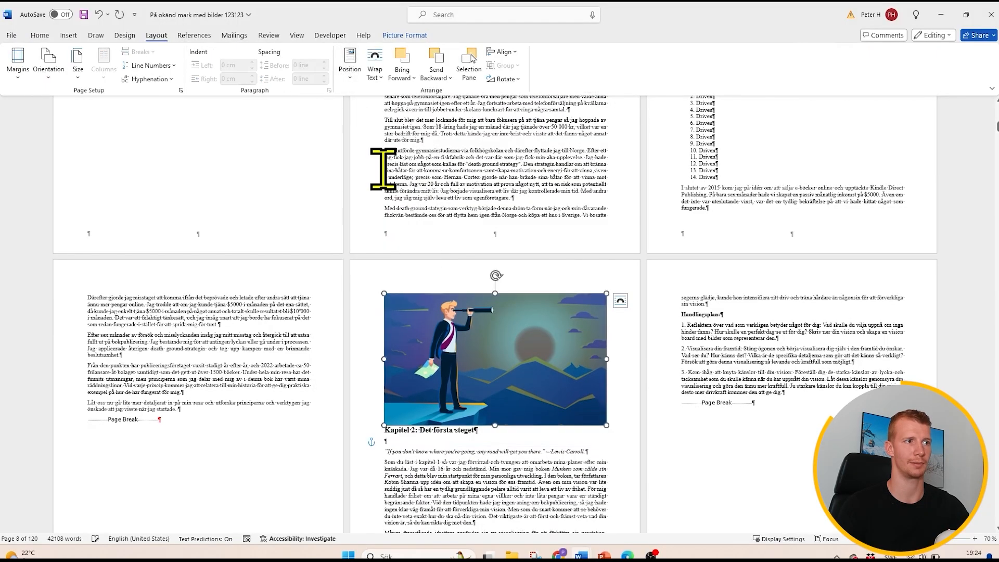
mouse_move(469, 405)
left_mouse_down()
mouse_move(445, 426)
mouse_move(471, 422)
left_mouse_up()
left_click(505, 491)
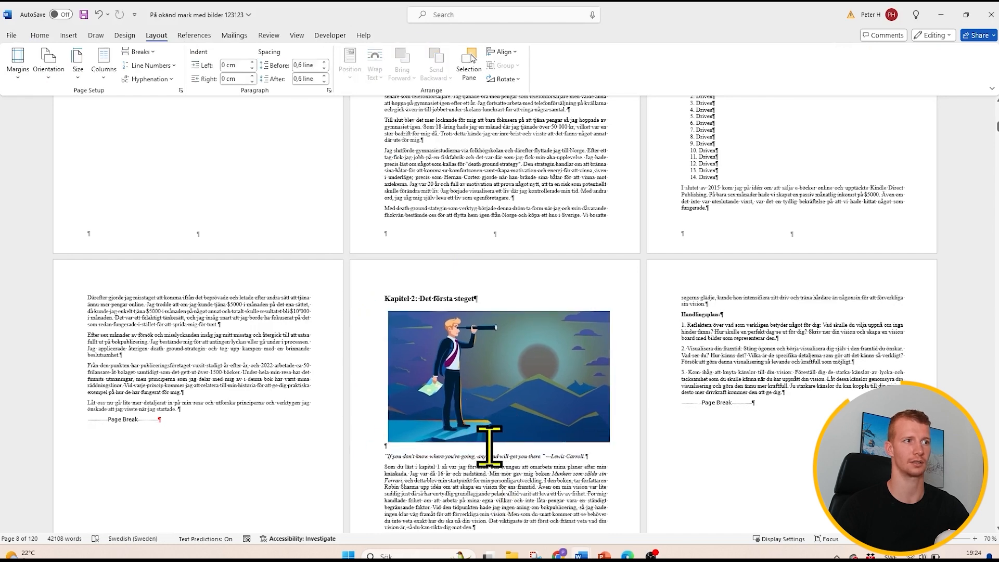
- Set the Chapter 2 picture back to In Line with Text and move it between the heading and the quote
left_click(451, 327)
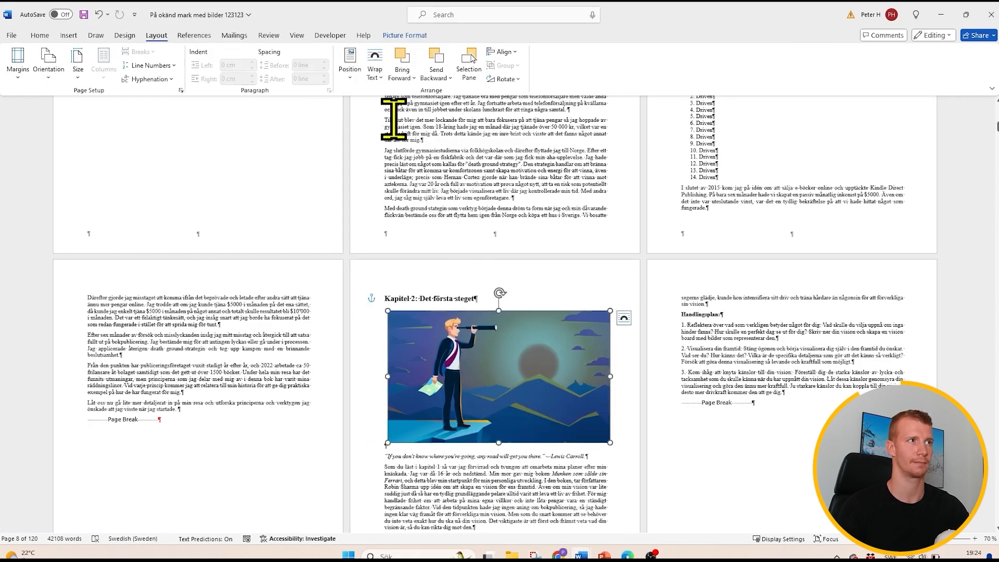
left_click(350, 67)
left_click(354, 117)
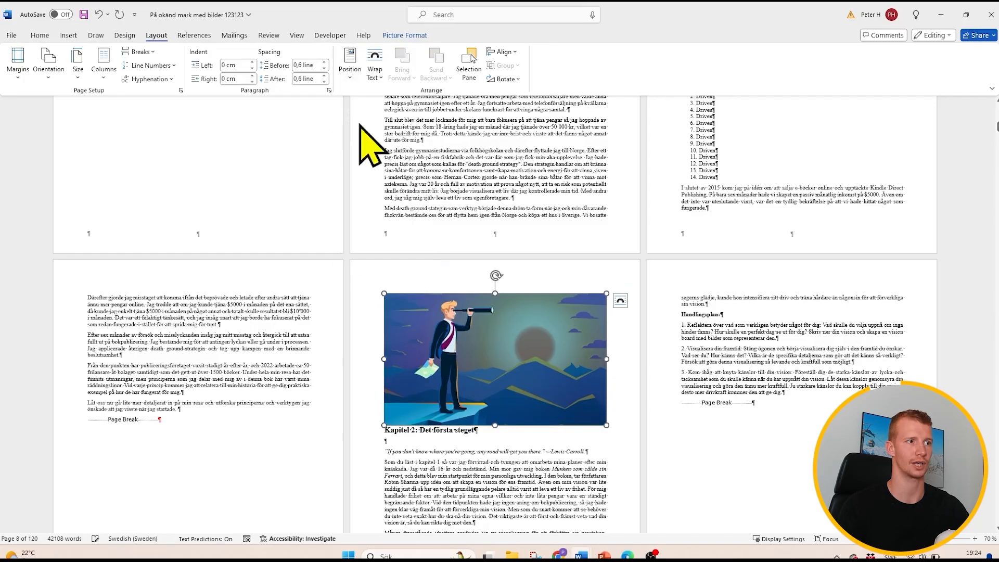
left_click_drag(446, 357, 399, 442)
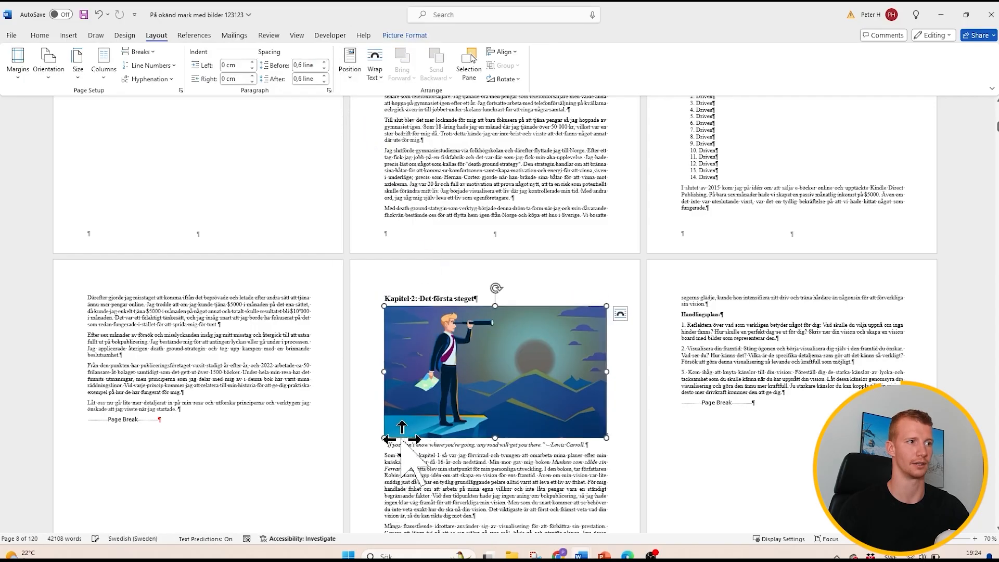
scroll(603, 346, "down", 2)
scroll(604, 346, "down", 3)
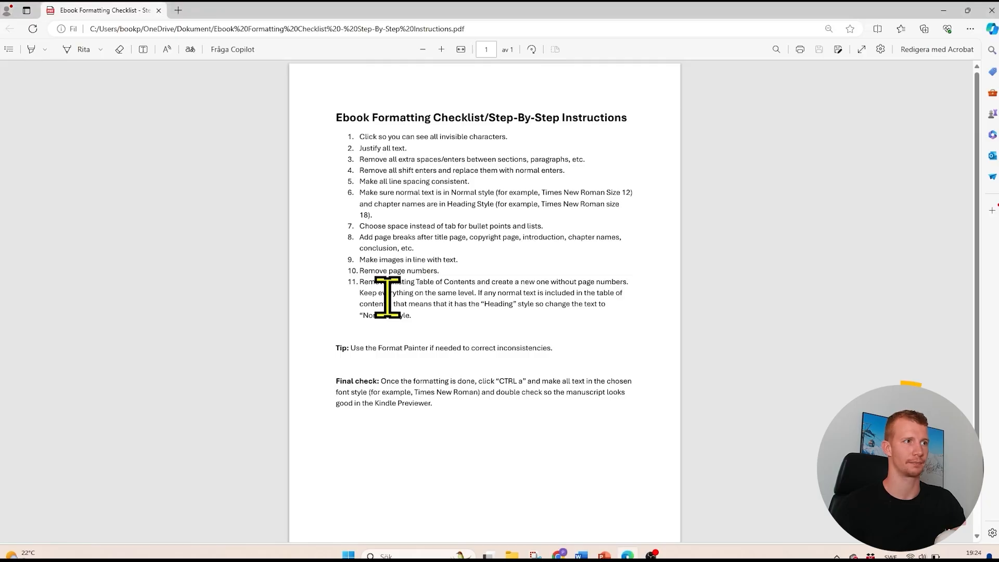
- Switch from the checklist to the manuscript and insert page numbers in the footer using the Plain Number 2 bottom-of-page design
left_click(937, 9)
scroll(632, 392, "down", 5)
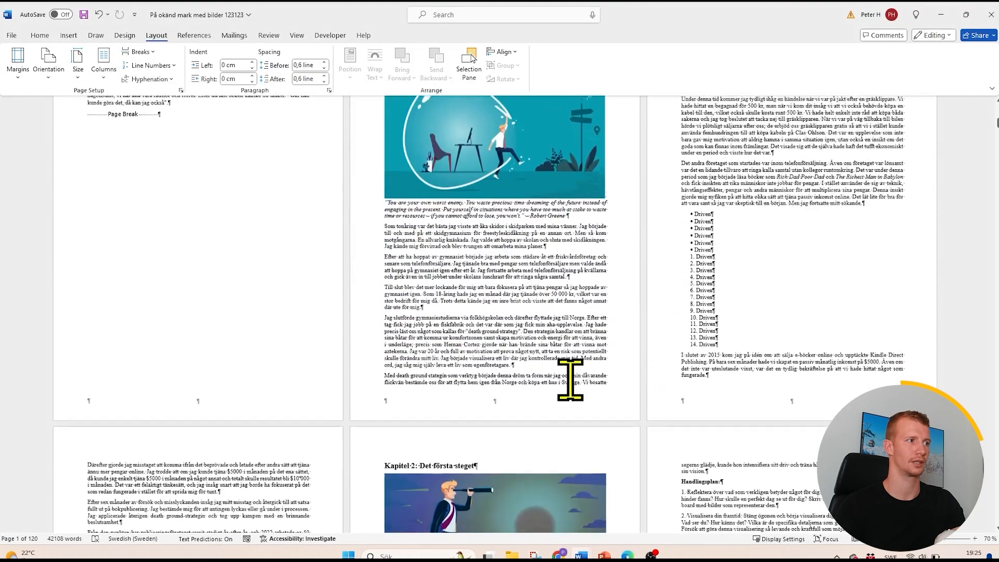
double_click(202, 394)
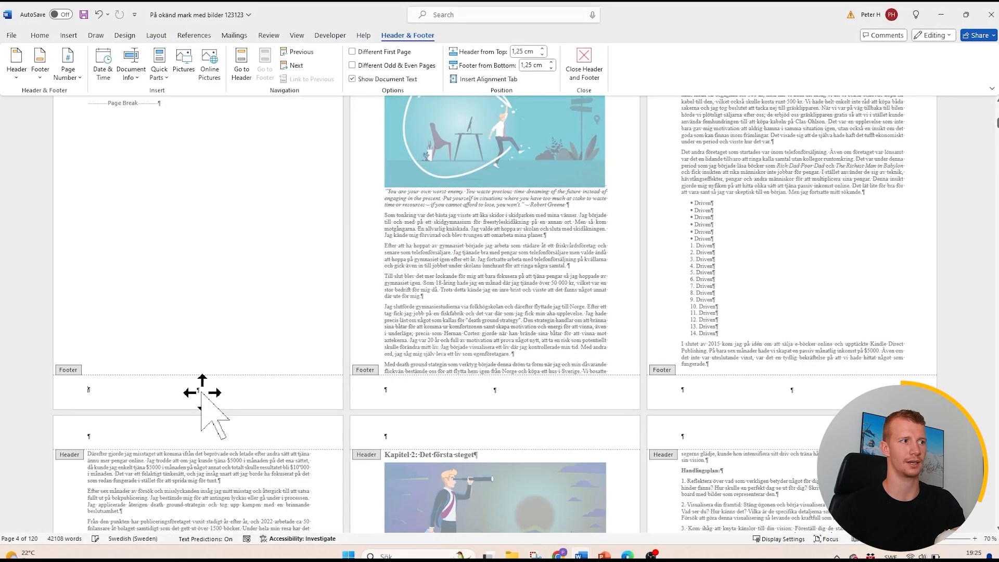
left_click(68, 65)
mouse_move(140, 108)
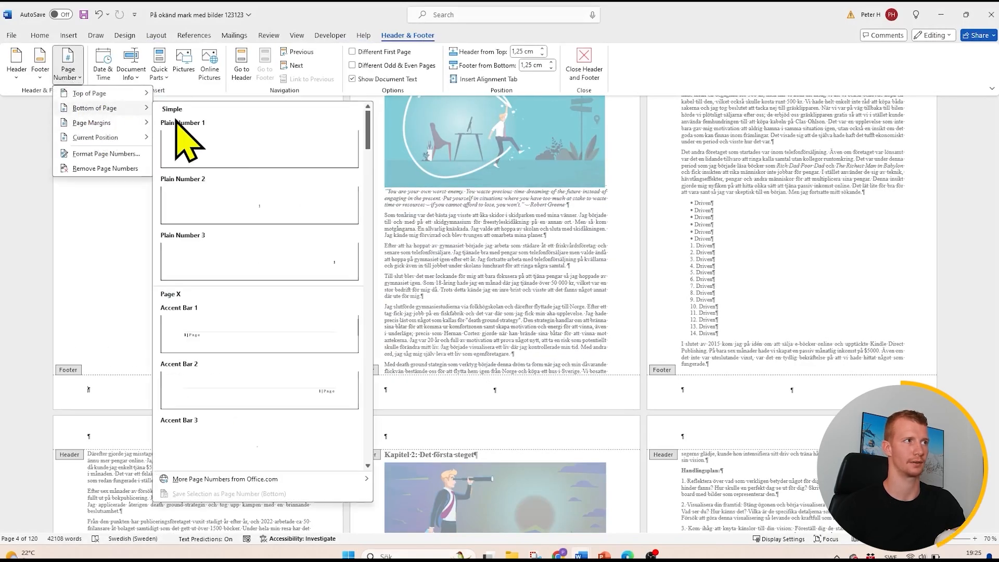
left_click(221, 211)
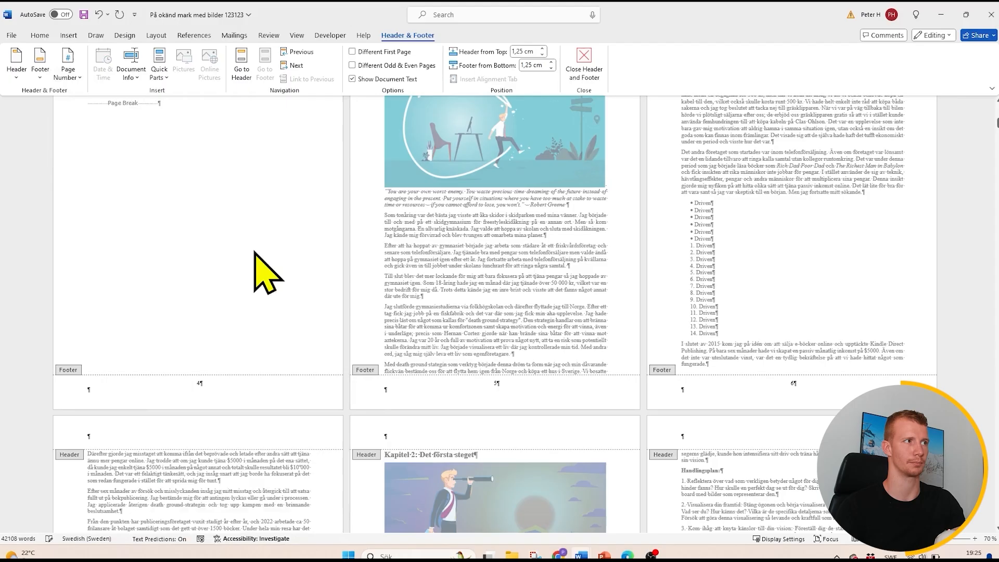
double_click(236, 322)
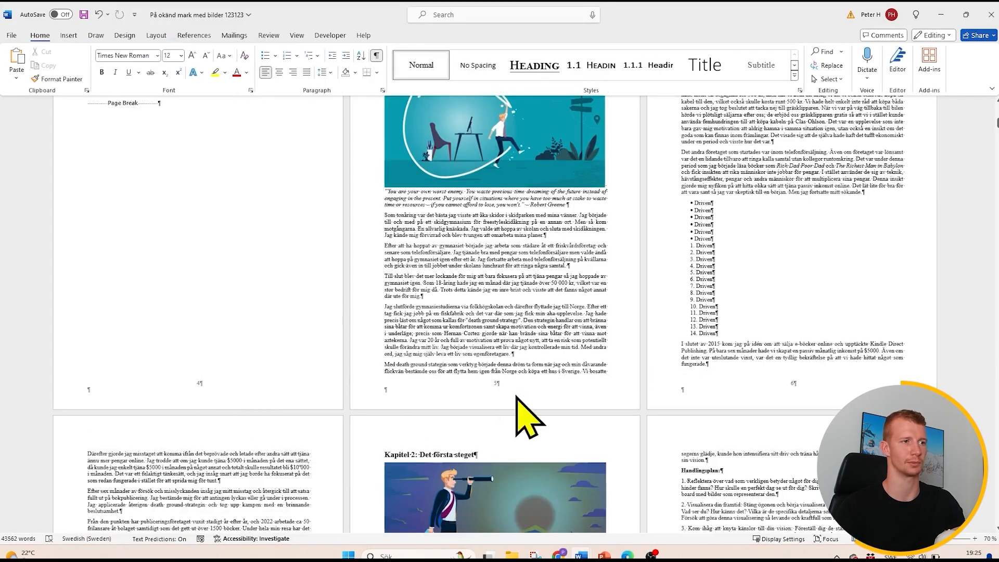
- Delete the page number from the footer and return to the body text
double_click(207, 386)
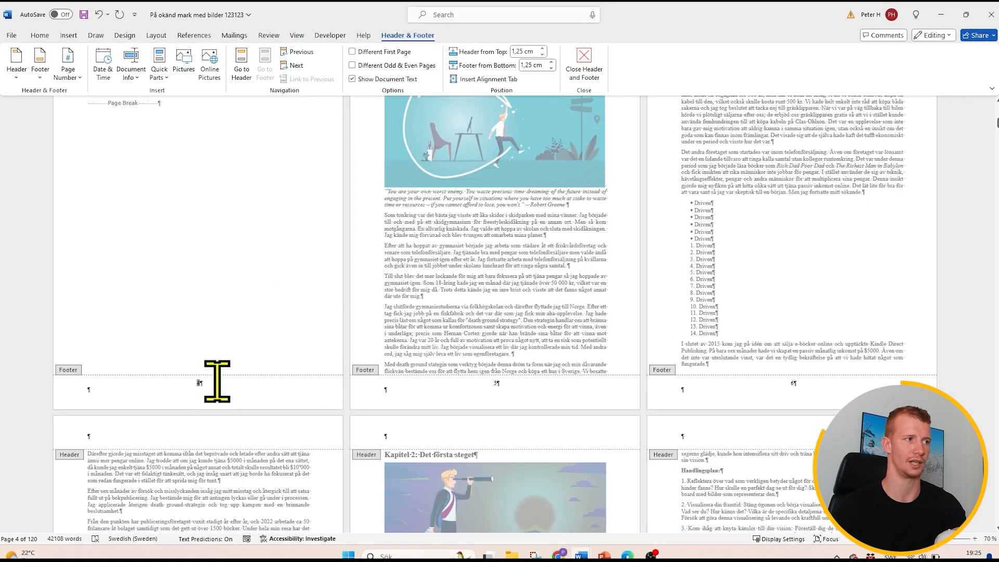
key("Delete")
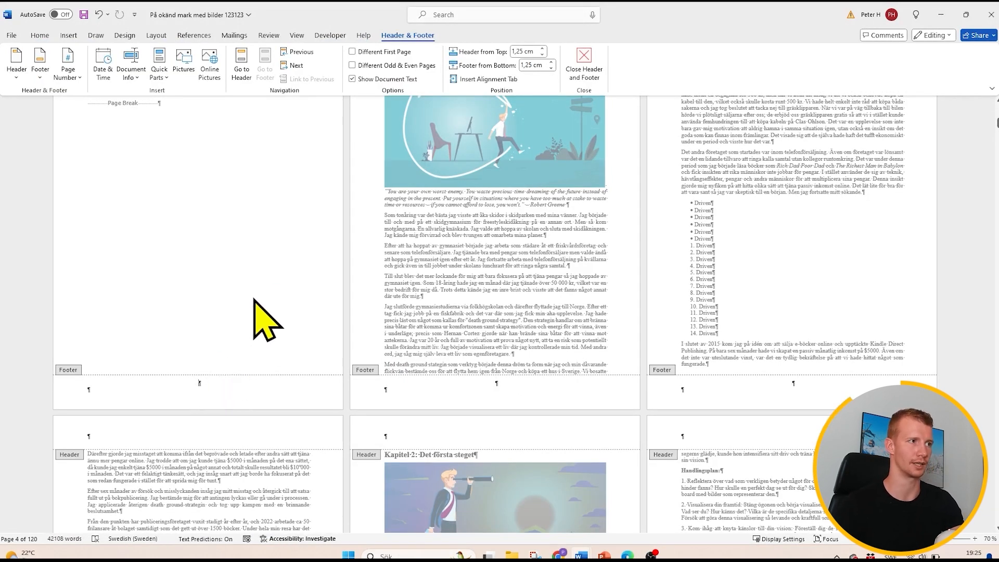
double_click(244, 288)
scroll(401, 296, "up", 5)
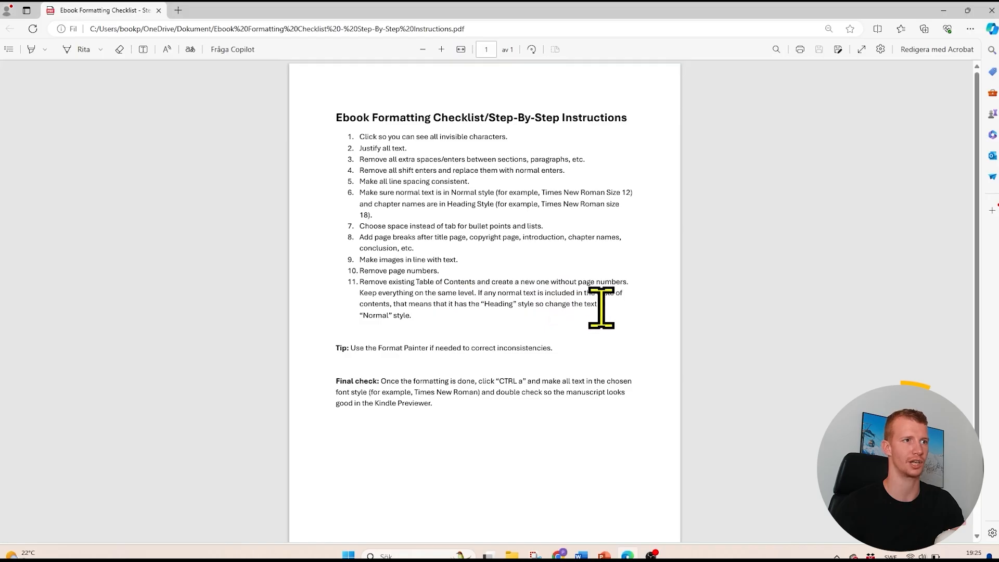
- Delete the existing entries under the Table of Contents heading and add an empty line above the page break
left_click(943, 11)
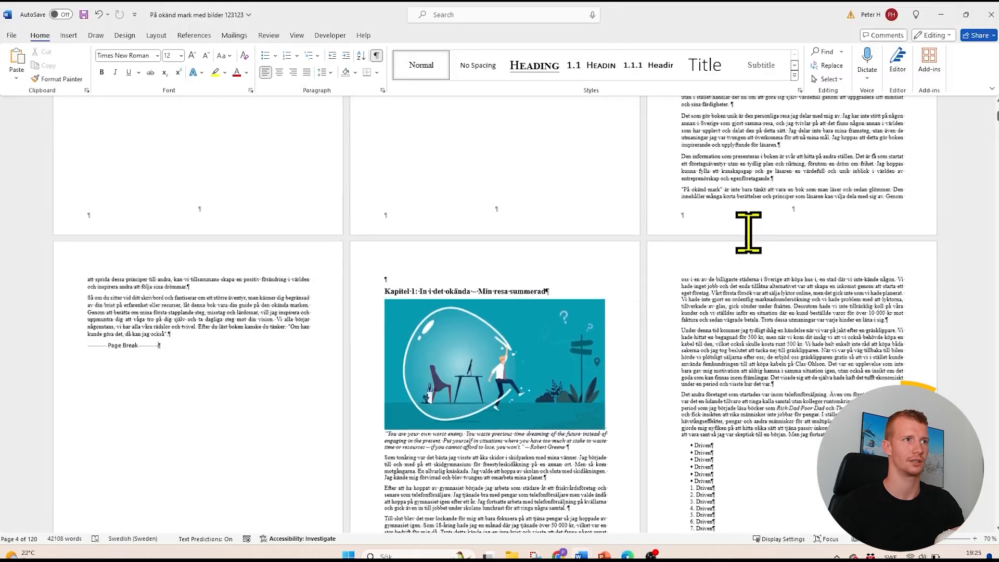
left_click(448, 155)
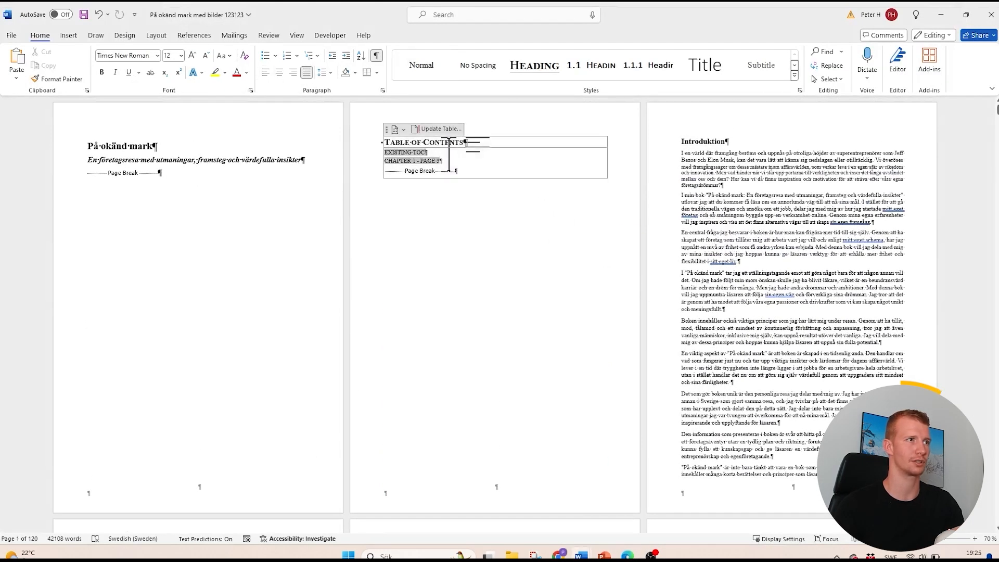
left_click(447, 155)
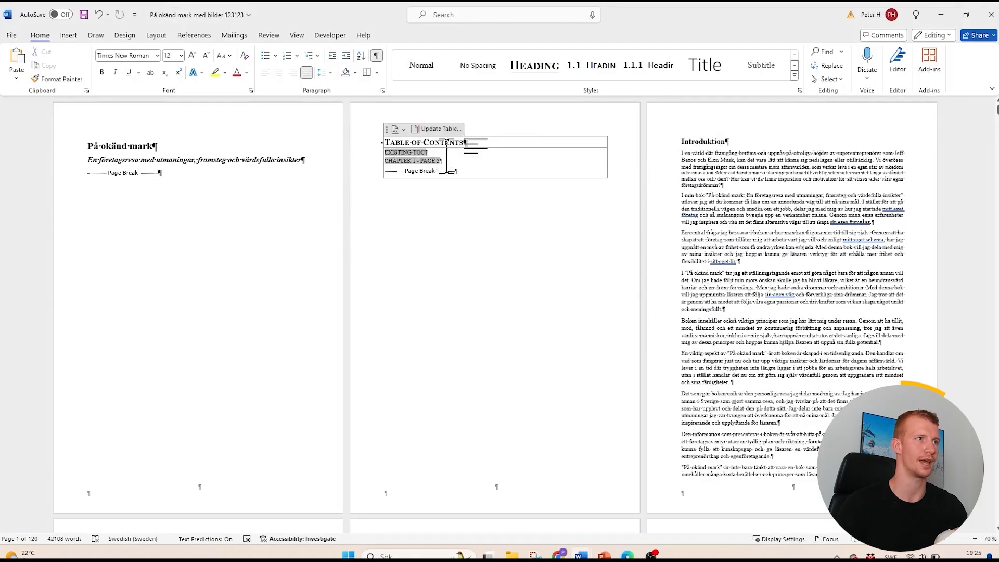
left_click_drag(387, 156, 385, 153)
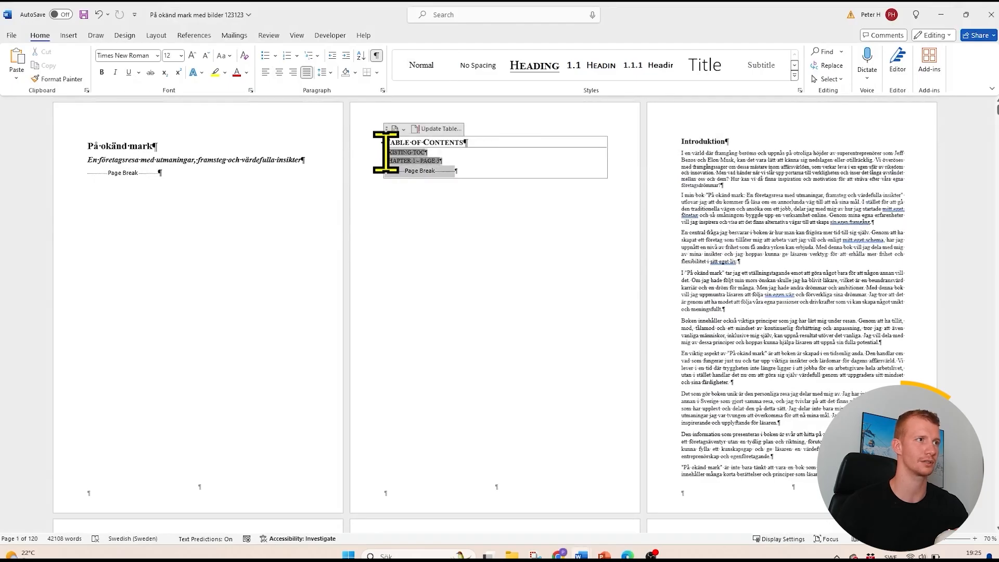
key("Delete")
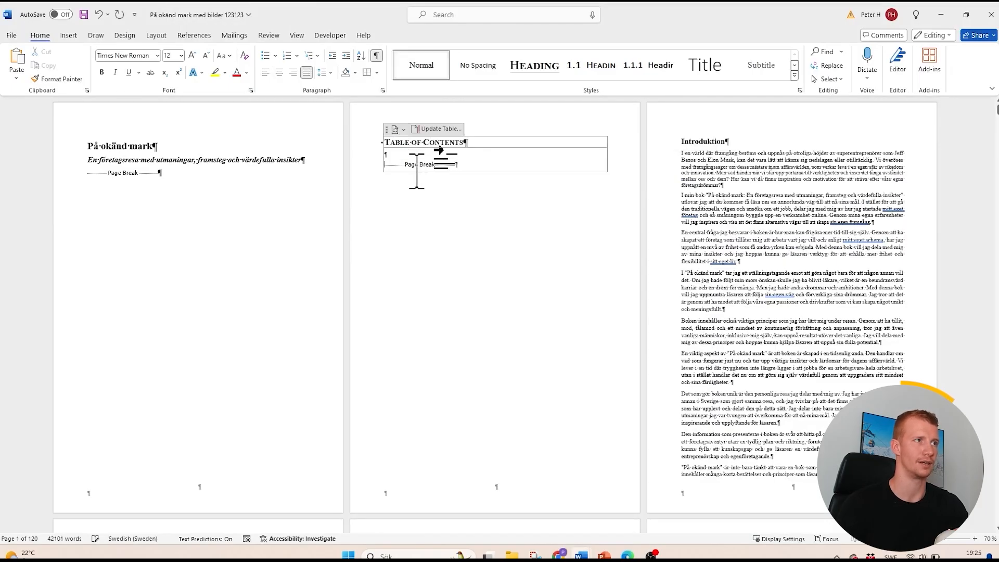
key("Return")
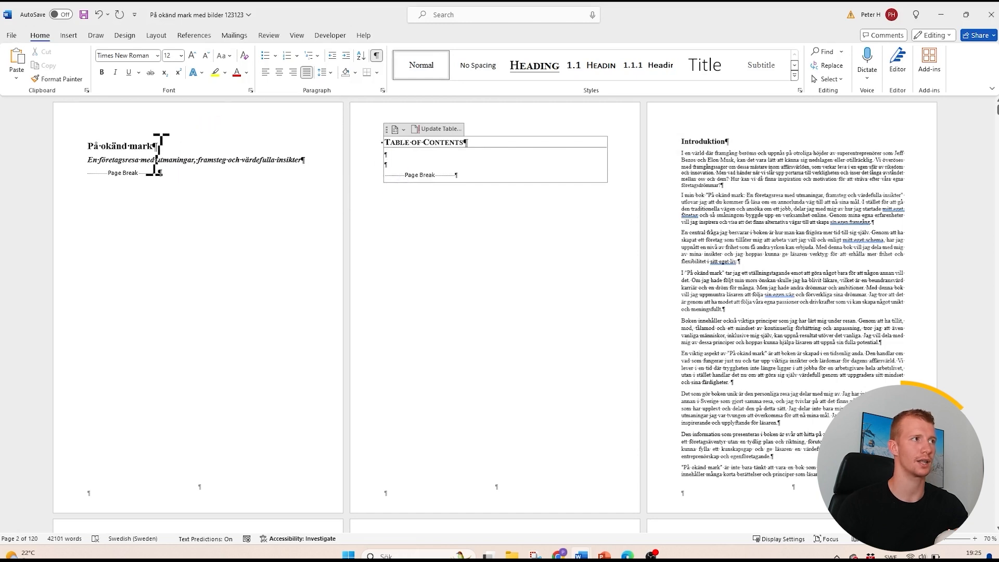
- Centre the book title, the subtitle and the page break on the title page
left_click_drag(219, 172, 95, 152)
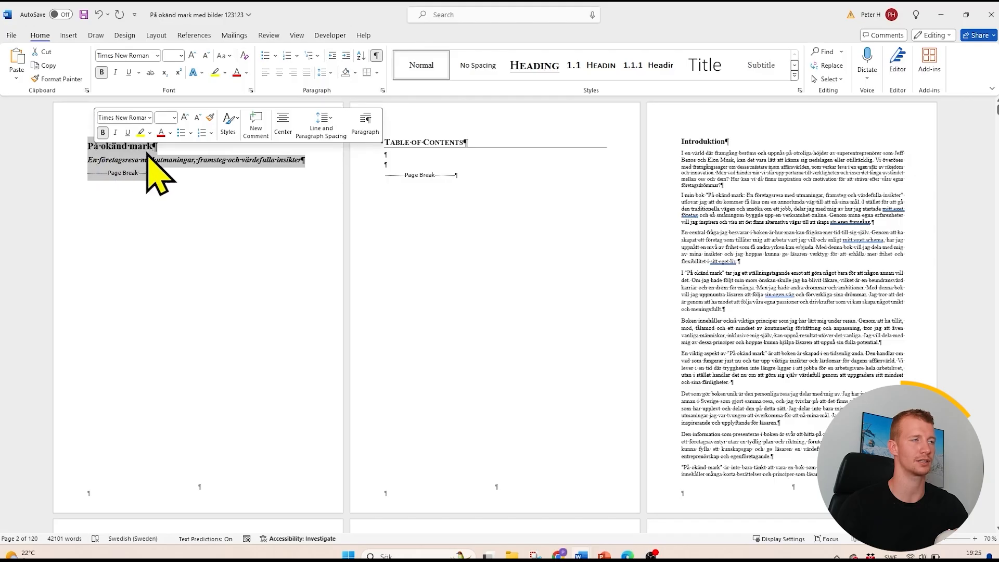
left_click(280, 73)
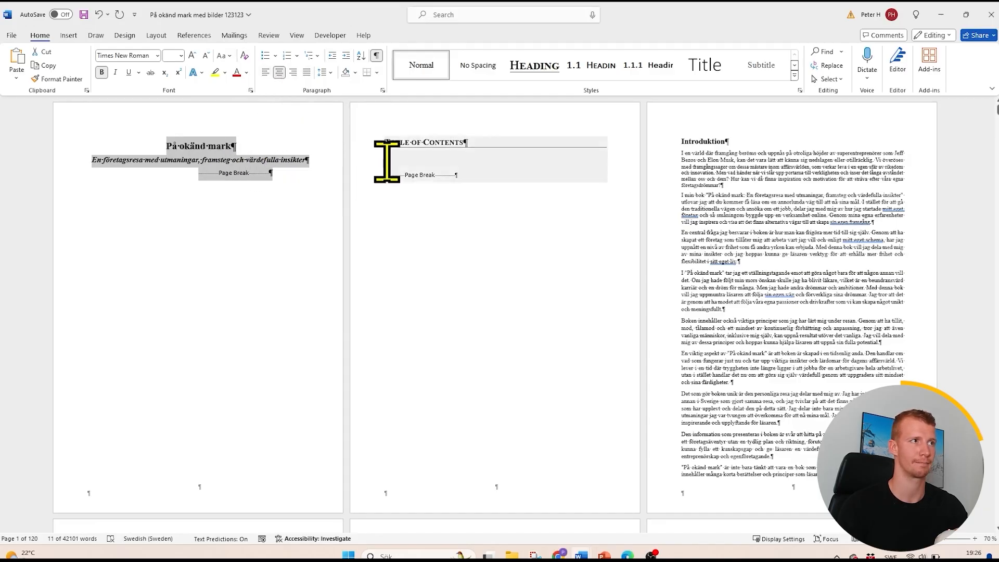
left_click(393, 227)
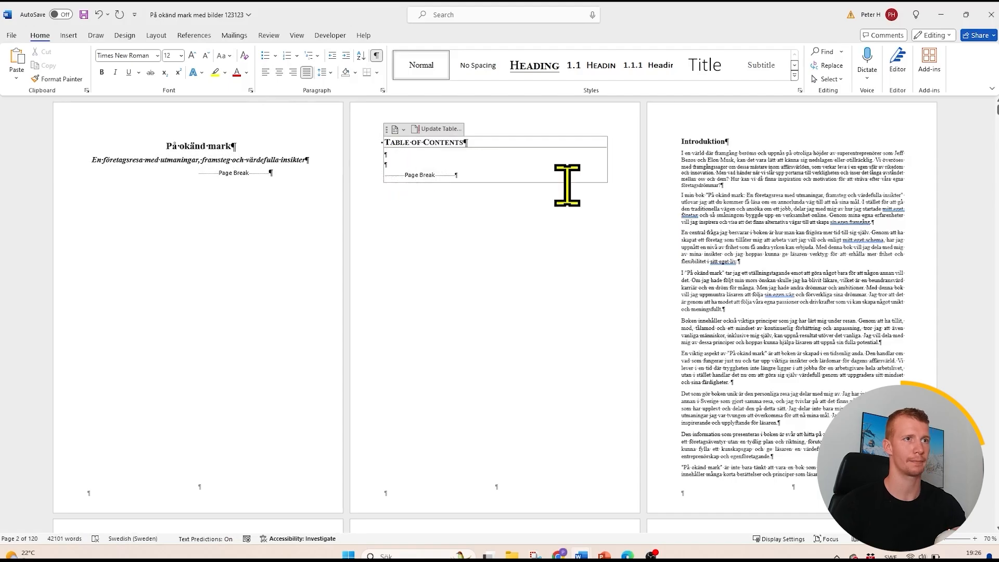
- Check which styles are applied to the Introduktion heading and to the body text below it
scroll(647, 216, "down", 1)
left_click_drag(648, 216, 640, 212)
scroll(640, 212, "down", 2)
scroll(572, 177, "up", 1)
left_click(440, 125)
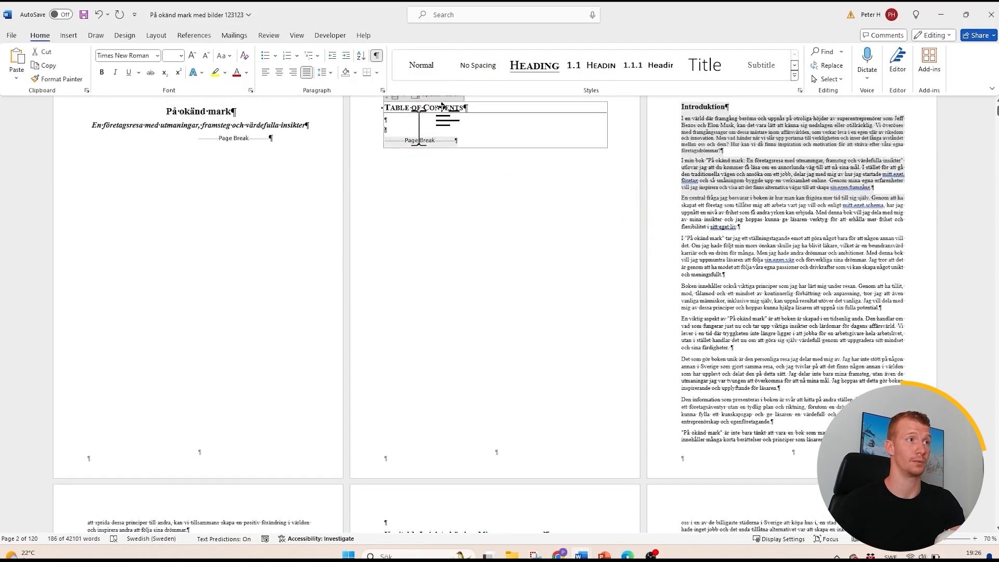
left_click(726, 117)
left_click_drag(728, 134, 765, 260)
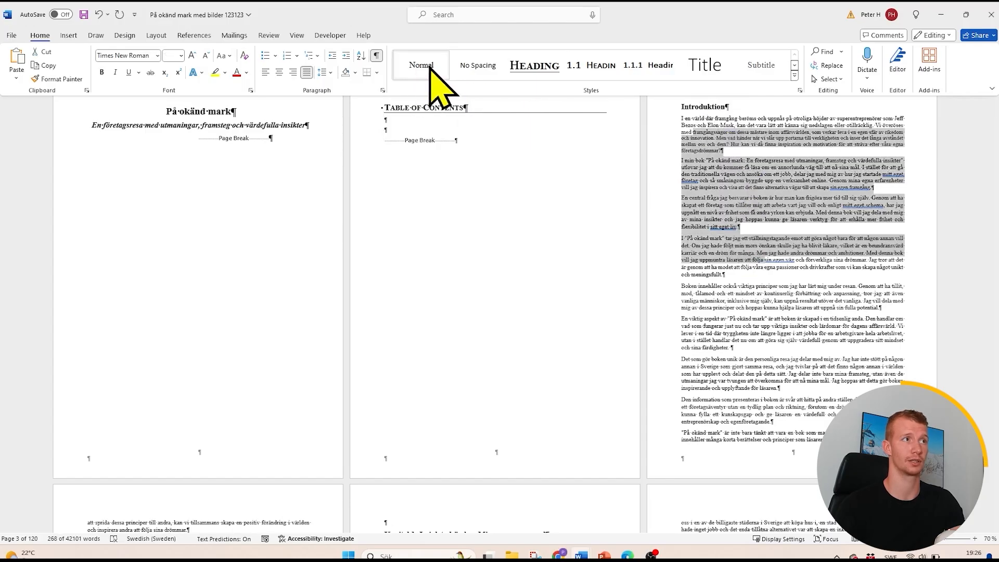
left_click(698, 106)
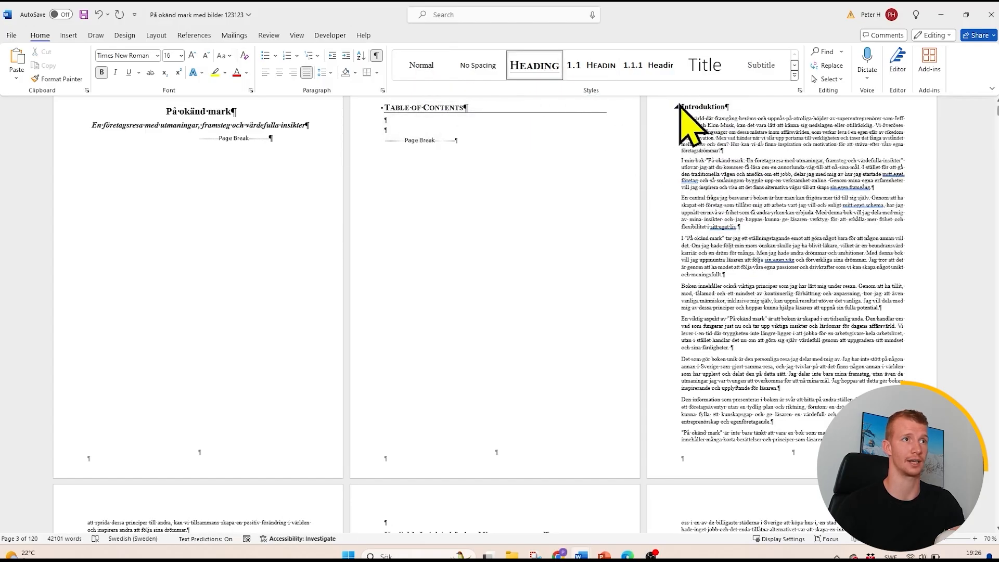
- Insert a custom table of contents without page numbers on the empty line below the Table of Contents heading
left_click(457, 117)
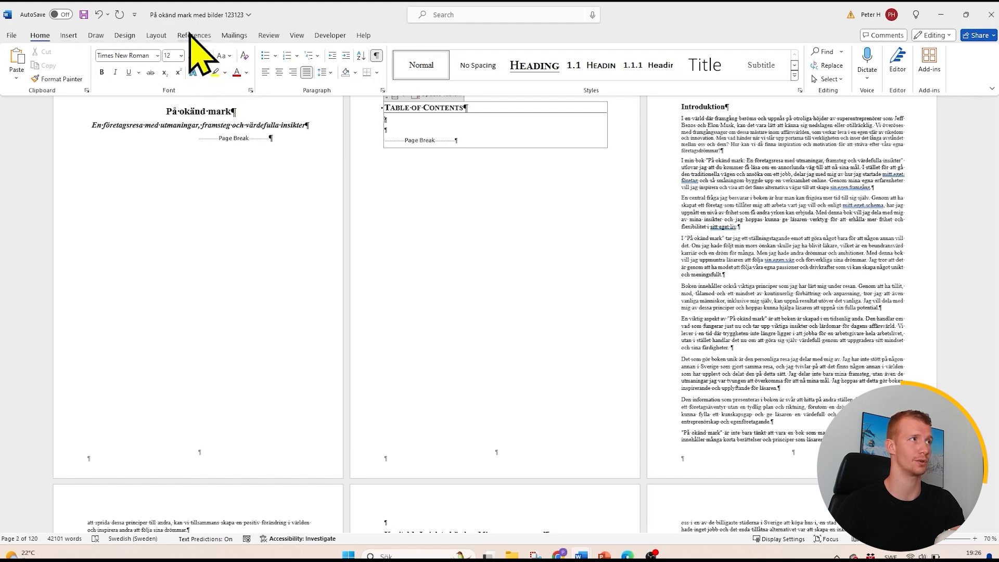
left_click(194, 35)
left_click(35, 77)
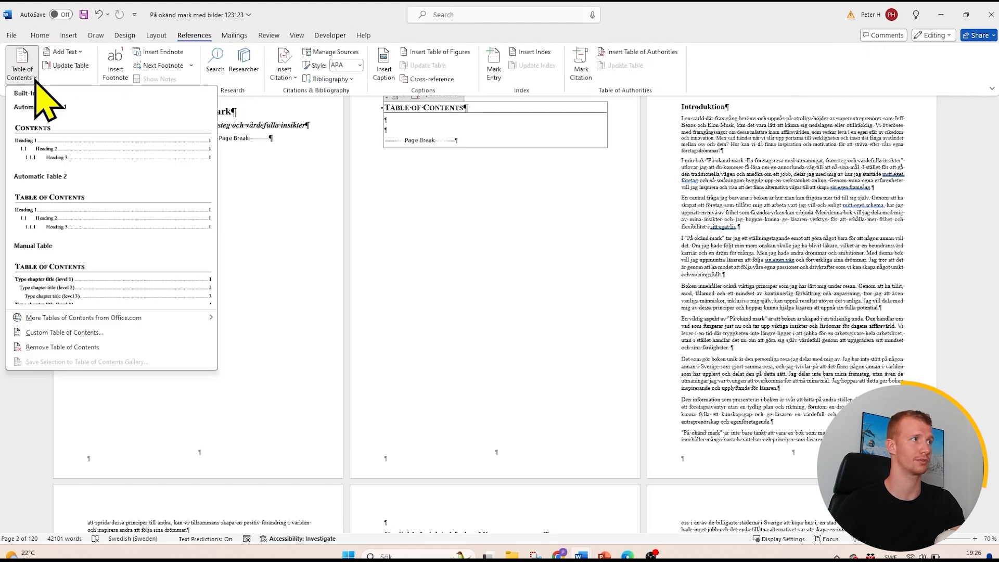
left_click(63, 332)
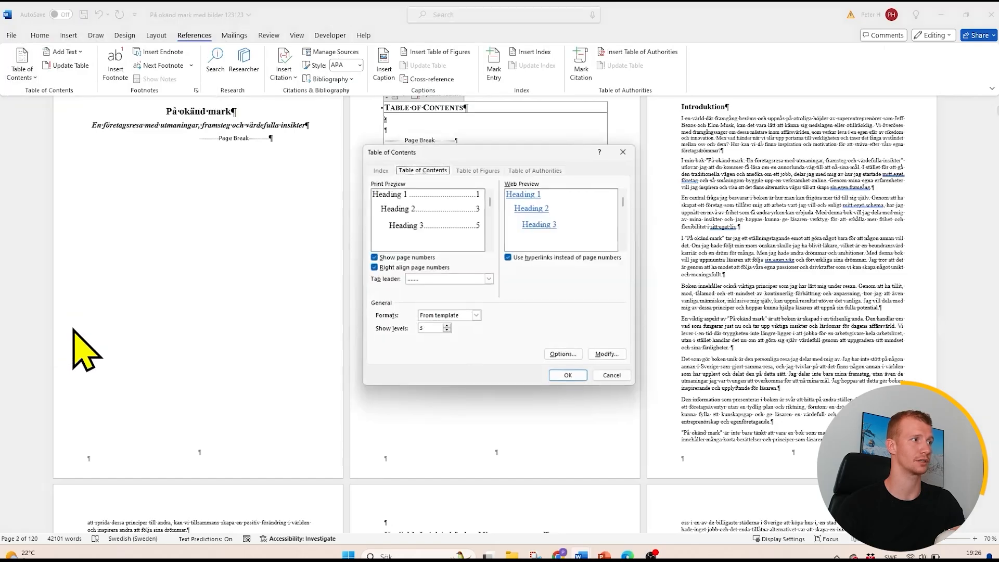
left_click(375, 257)
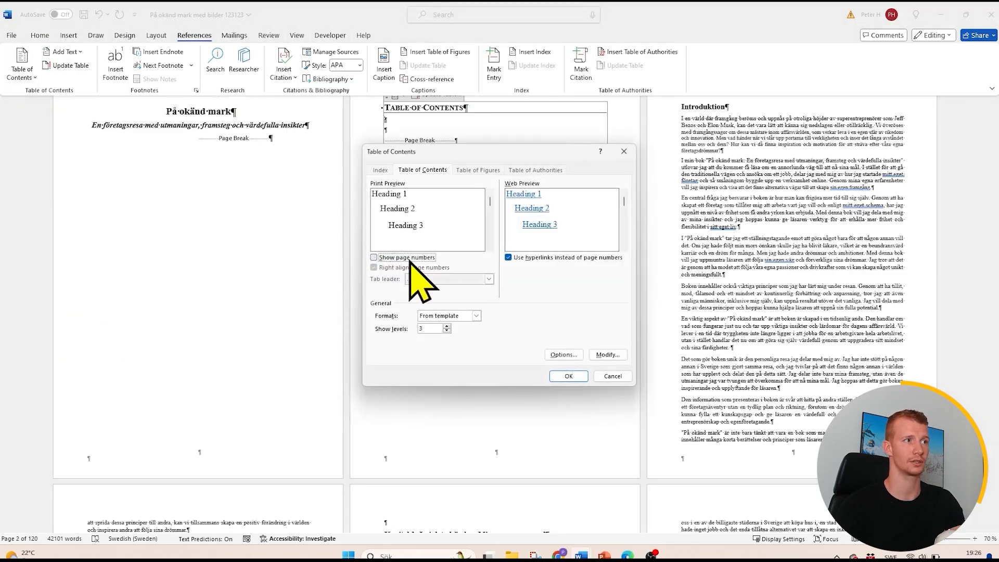
left_click(567, 376)
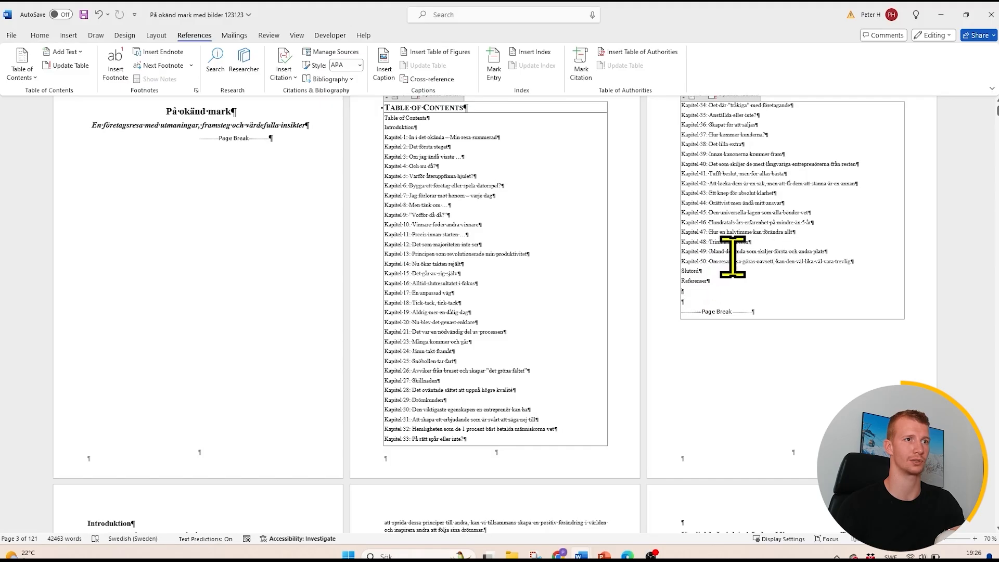
- Remove the "Table of Contents" entry and its leftover blank line from the start of the new table of contents
left_click(419, 126)
key("BackSpace")
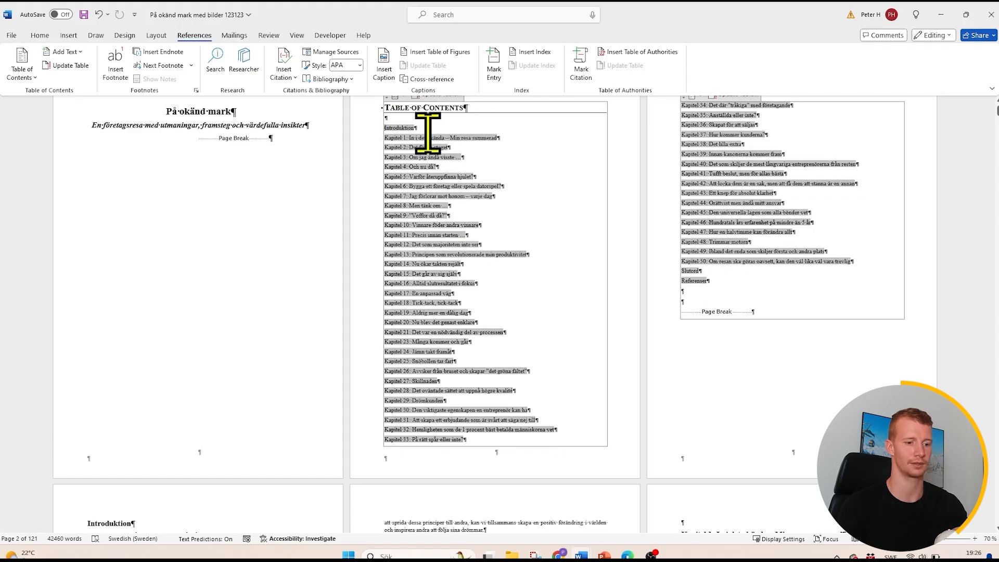
key("BackSpace")
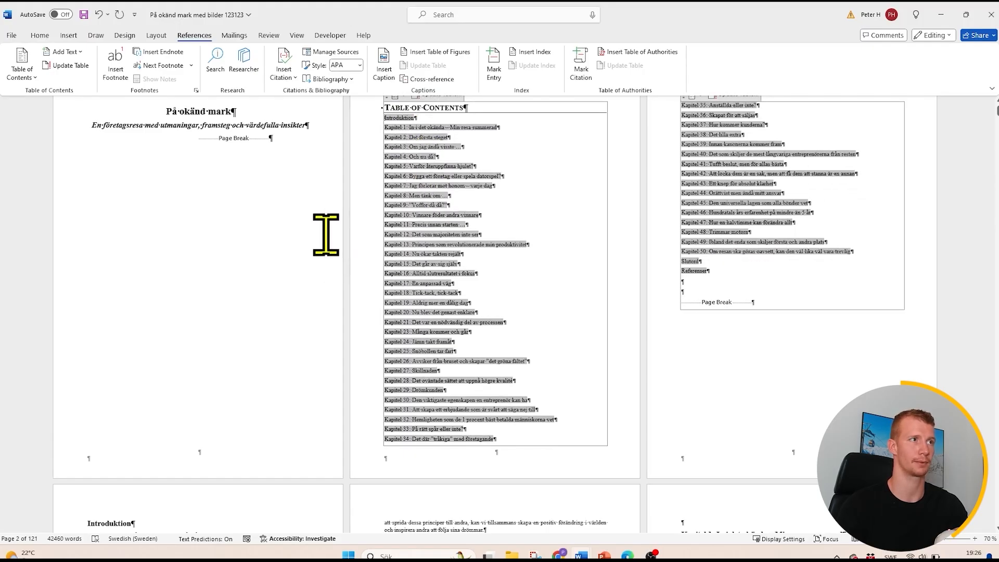
left_click(332, 253)
left_click(763, 382)
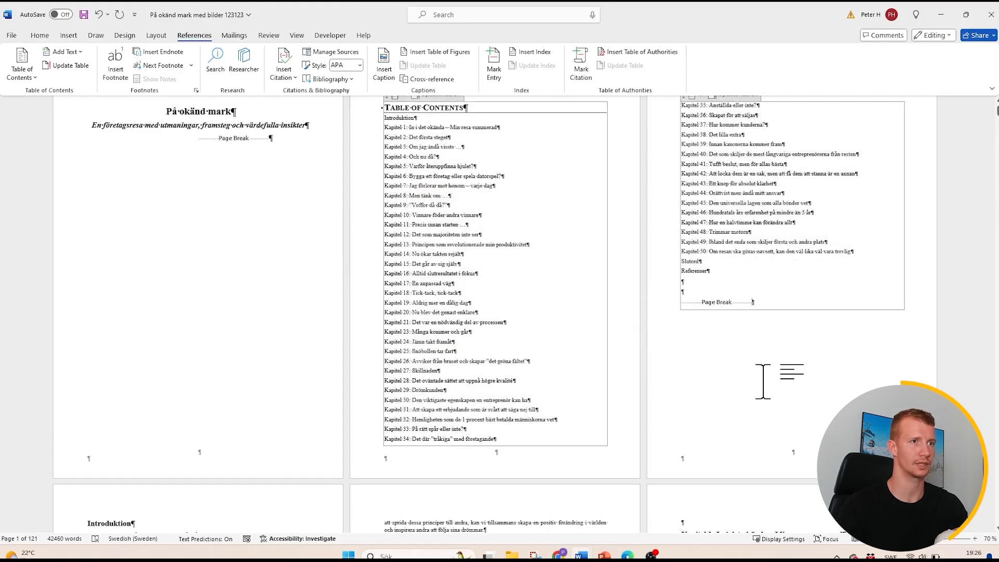
- Apply the Heading 2 style to the "Handlingsplan:" subheading at the end of Chapter 2
scroll(549, 317, "down", 4)
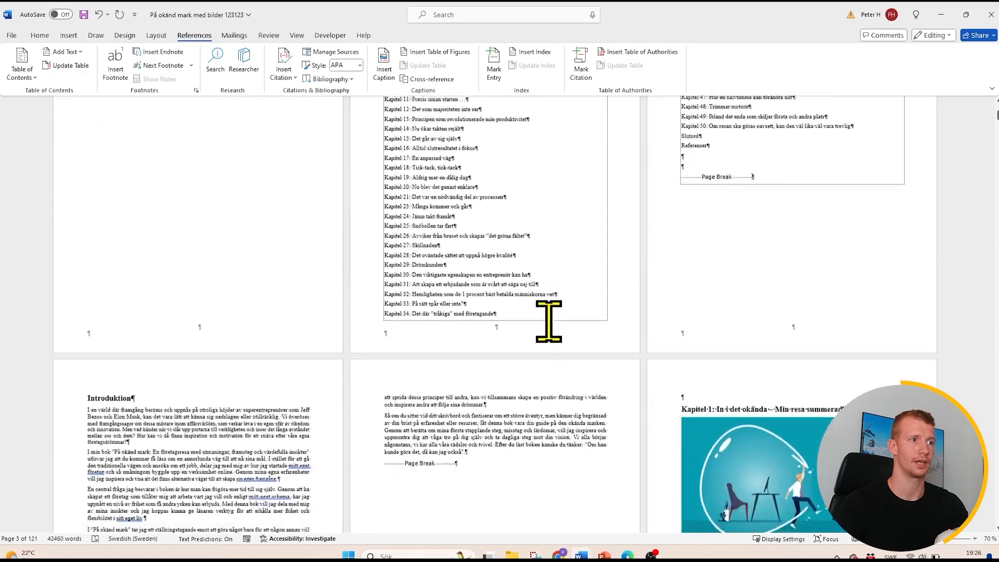
scroll(528, 331, "down", 12)
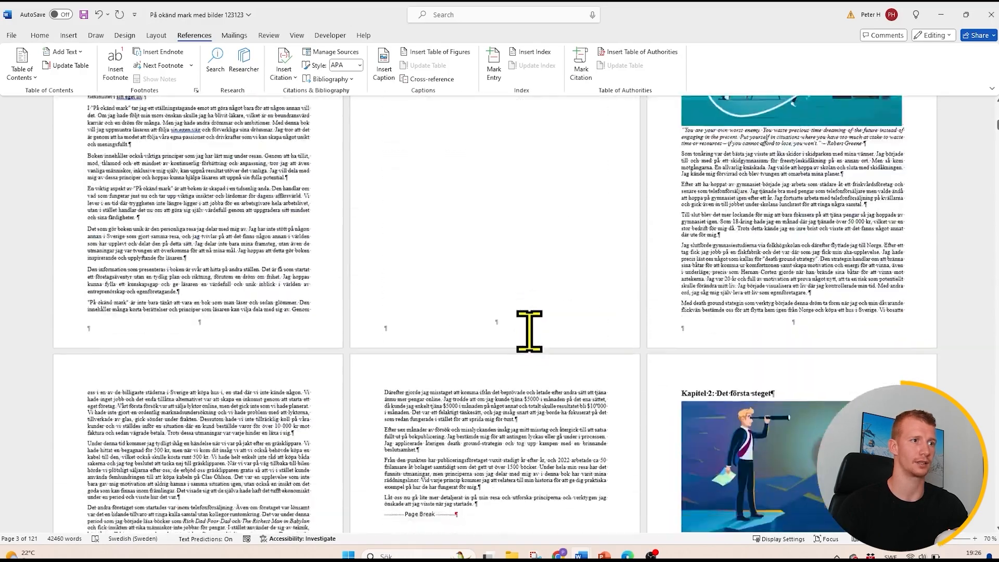
scroll(536, 337, "down", 3)
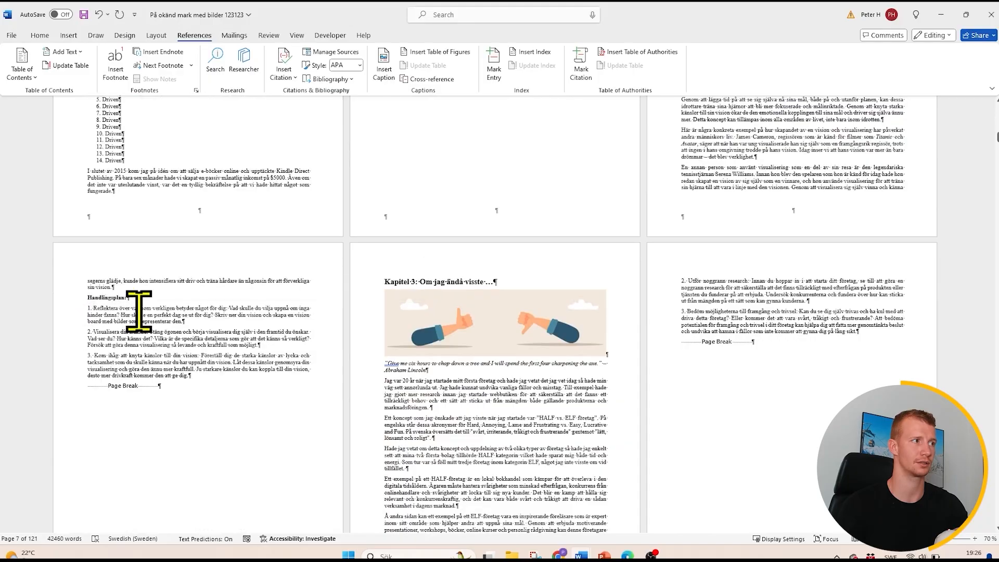
left_click(75, 297)
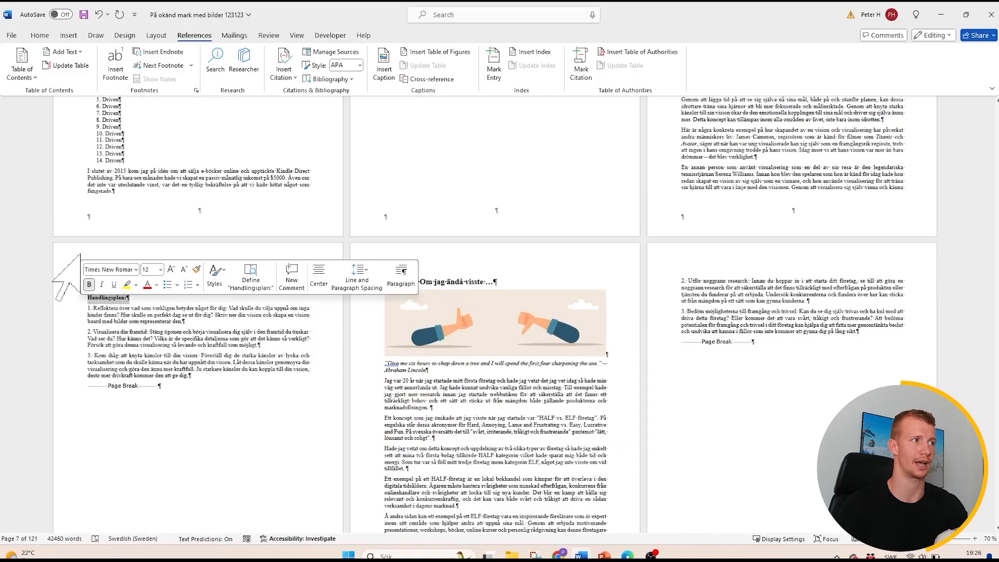
left_click(40, 35)
left_click(568, 66)
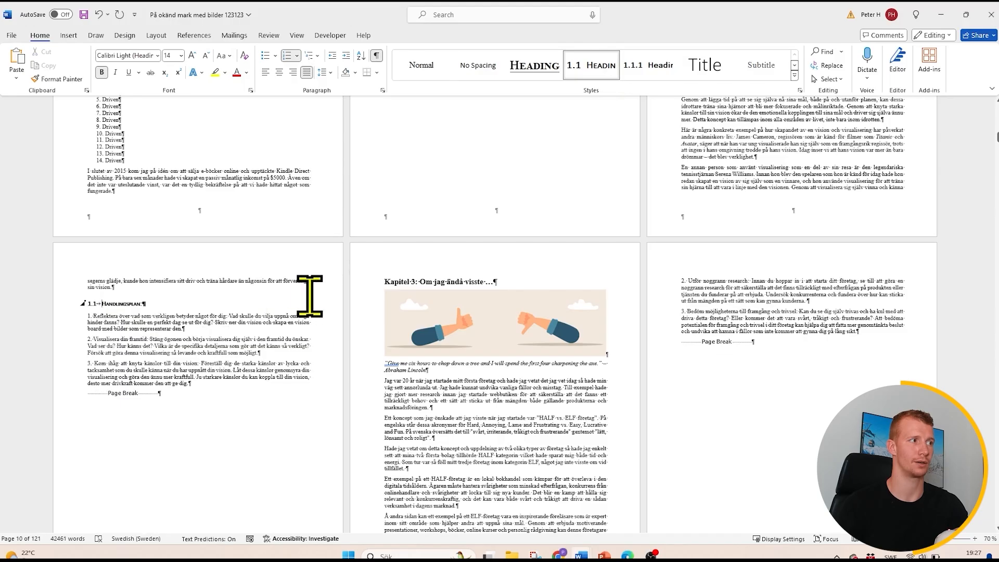
left_click(330, 294)
- Update the table of contents so that it picks up the Heading 2 subheading from Chapter 2
scroll(346, 281, "up", 5)
scroll(346, 281, "up", 15)
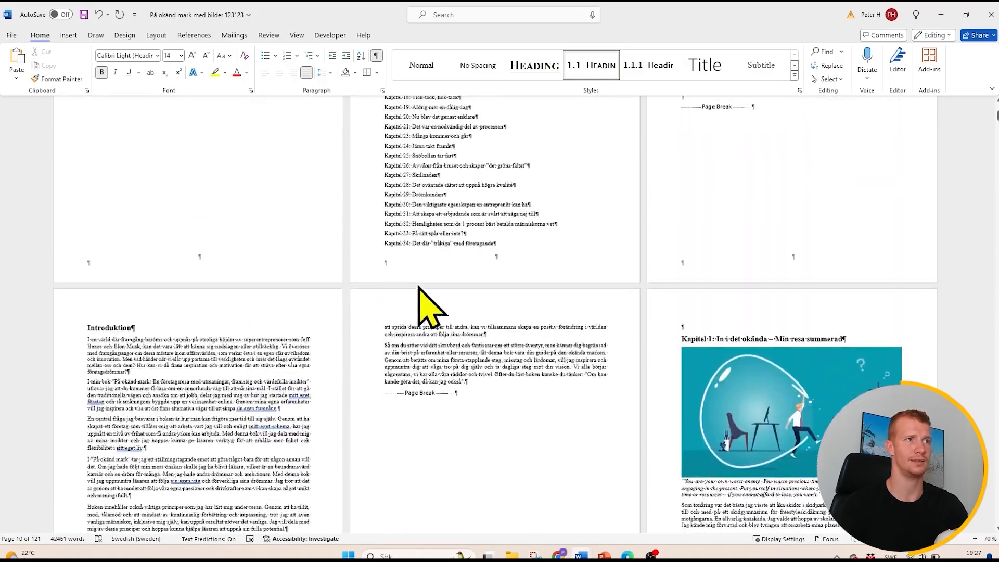
right_click(431, 222)
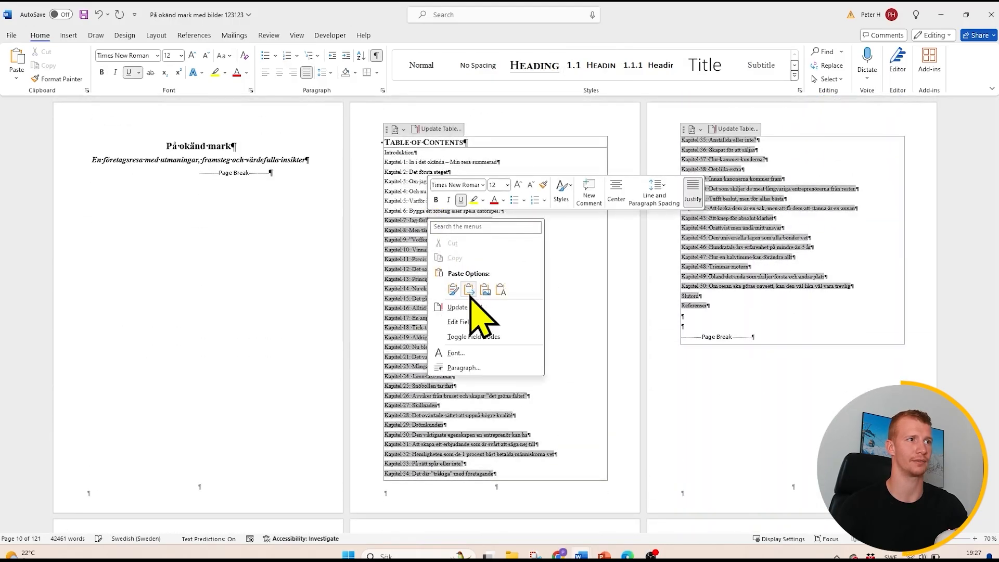
left_click(448, 307)
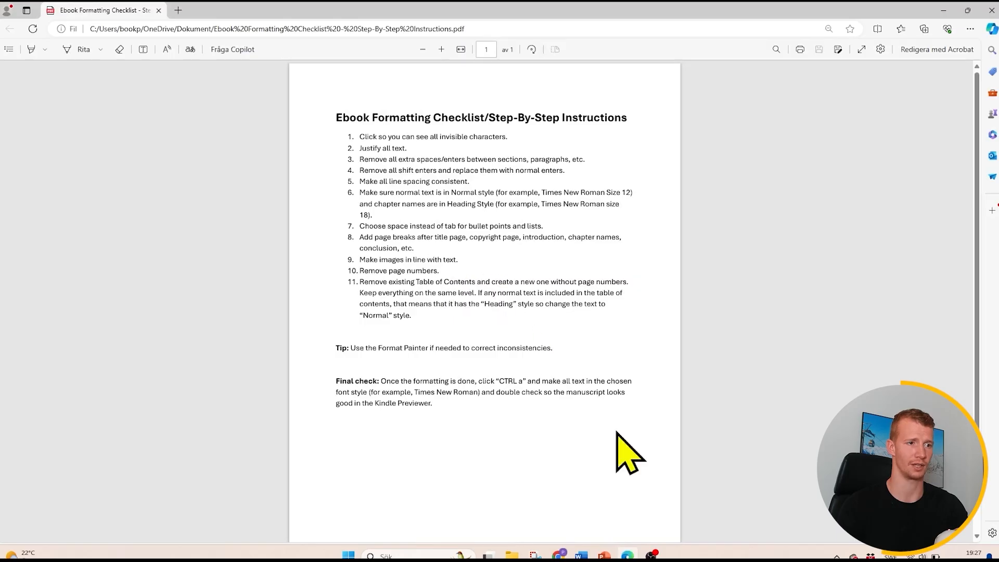
- Switch back to the Word manuscript and delete the "Handlingsplan:" entry under Kapitel 2 from the table of contents
left_click(583, 554)
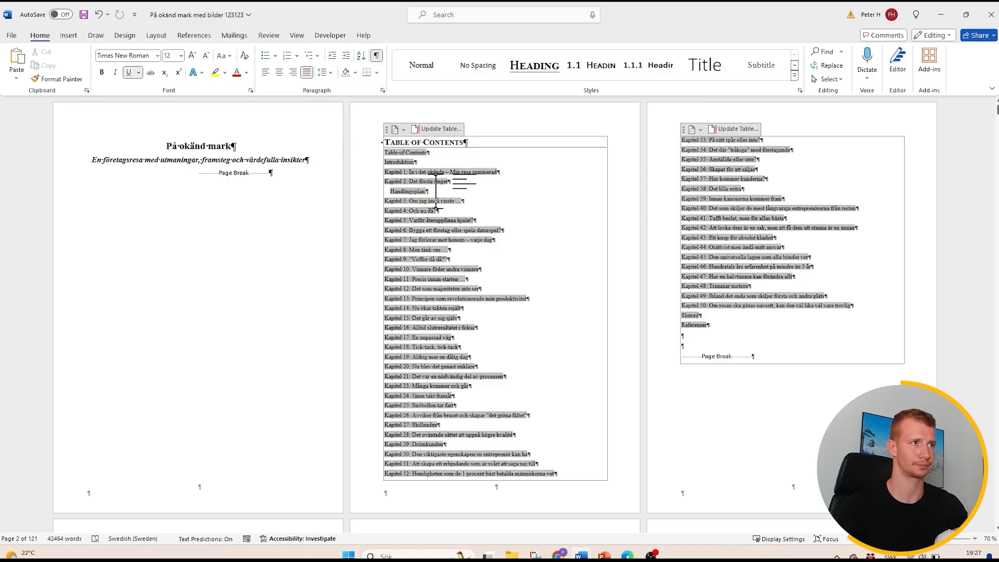
double_click(427, 192)
key("BackSpace")
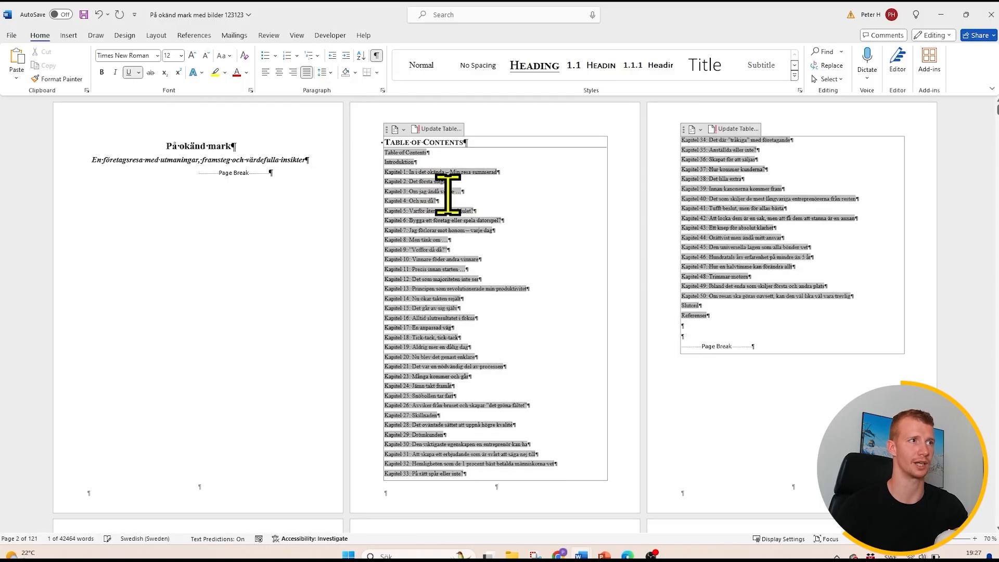
- Copy the normal body text formatting onto the "Handlingsplan:" subheading at the end of Chapter 2 with Format Painter and make it bold
scroll(446, 197, "down", 10)
scroll(428, 242, "down", 12)
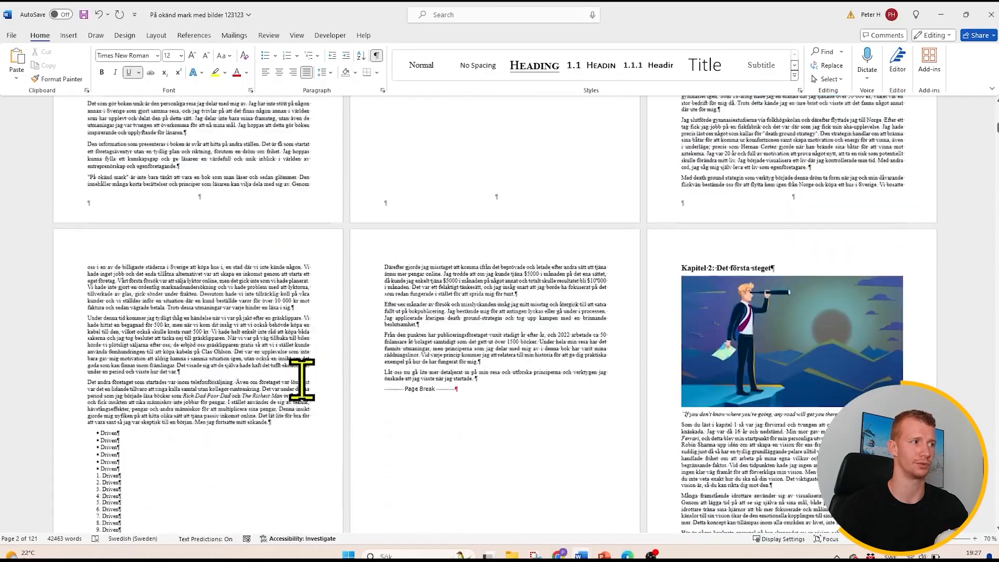
left_click(204, 345)
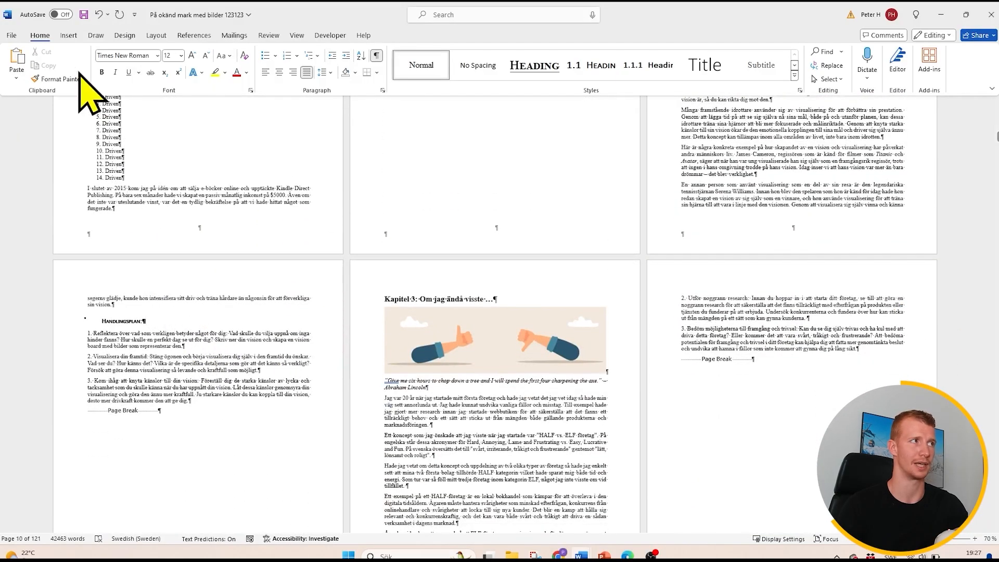
left_click(58, 78)
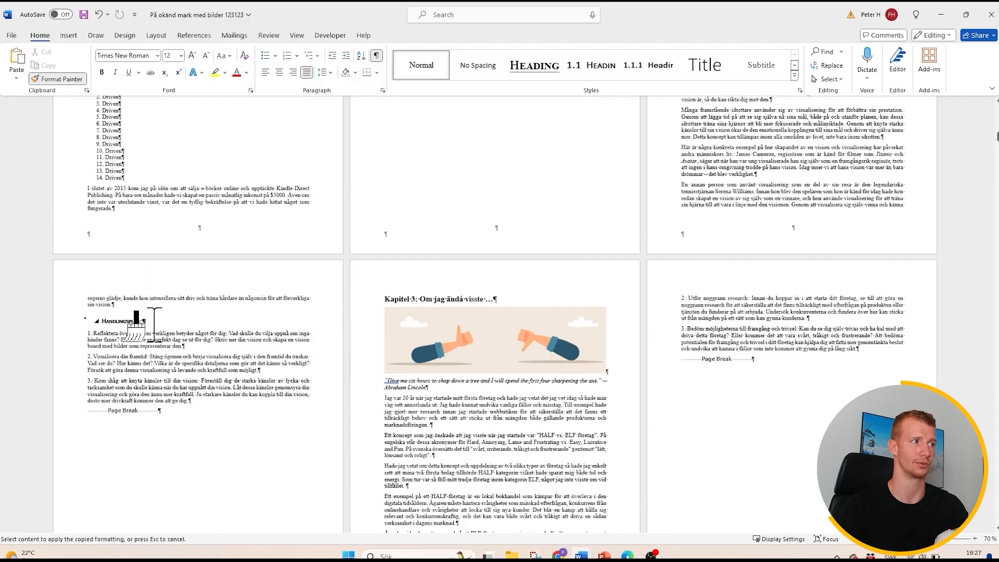
left_click_drag(150, 321, 78, 316)
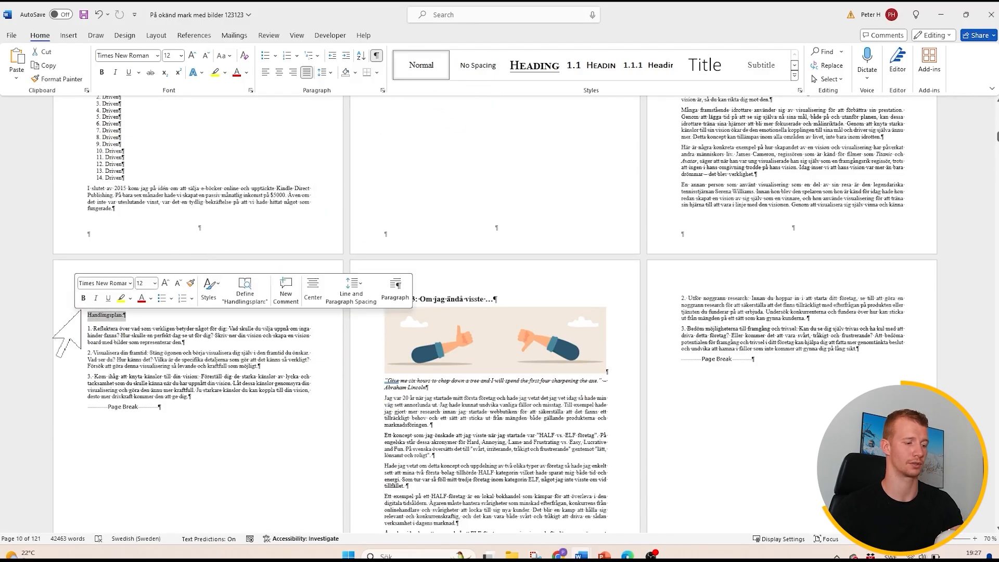
key("ctrl+f")
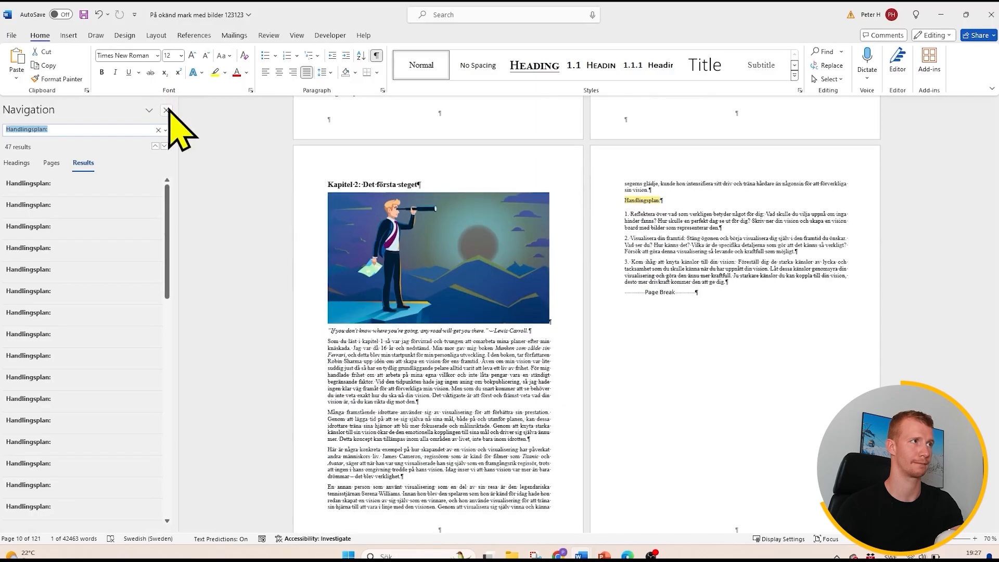
left_click(166, 110)
- Delete the "Table of Contents" entry from the start of the table of contents and undo the excess deletion that merges "Introduktion" into the heading
scroll(384, 198, "up", 10)
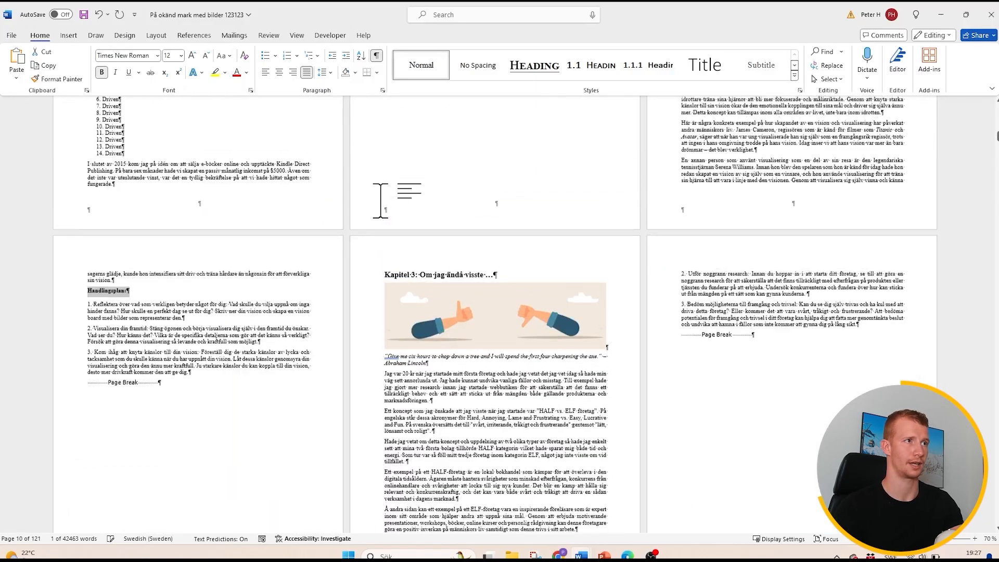
scroll(435, 201, "up", 10)
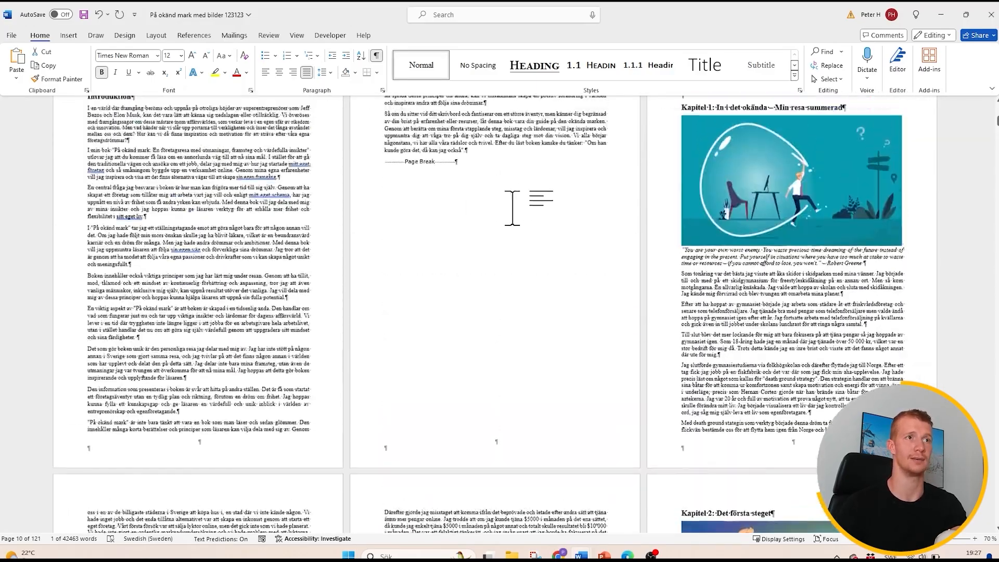
scroll(731, 352, "up", 3)
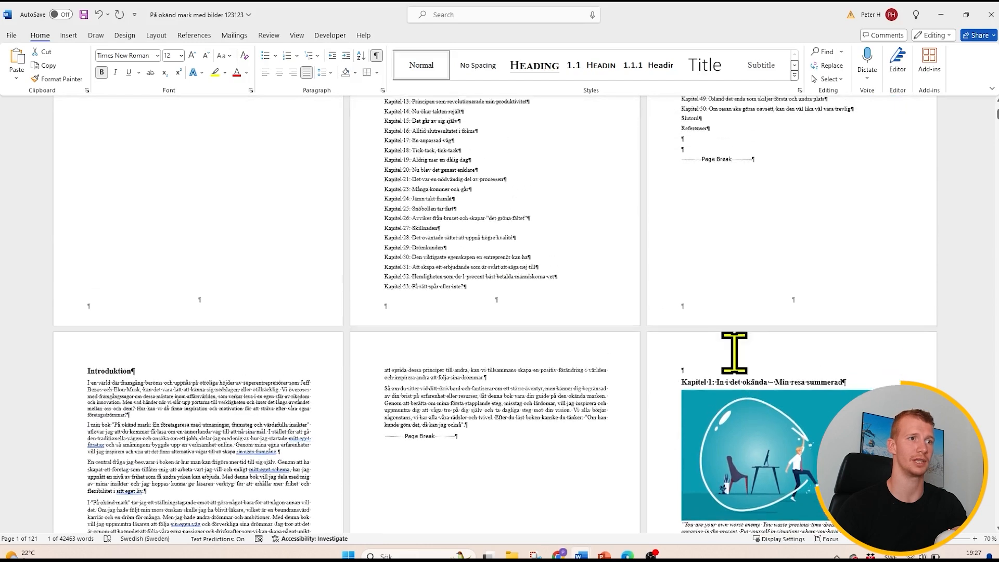
scroll(513, 223, "up", 5)
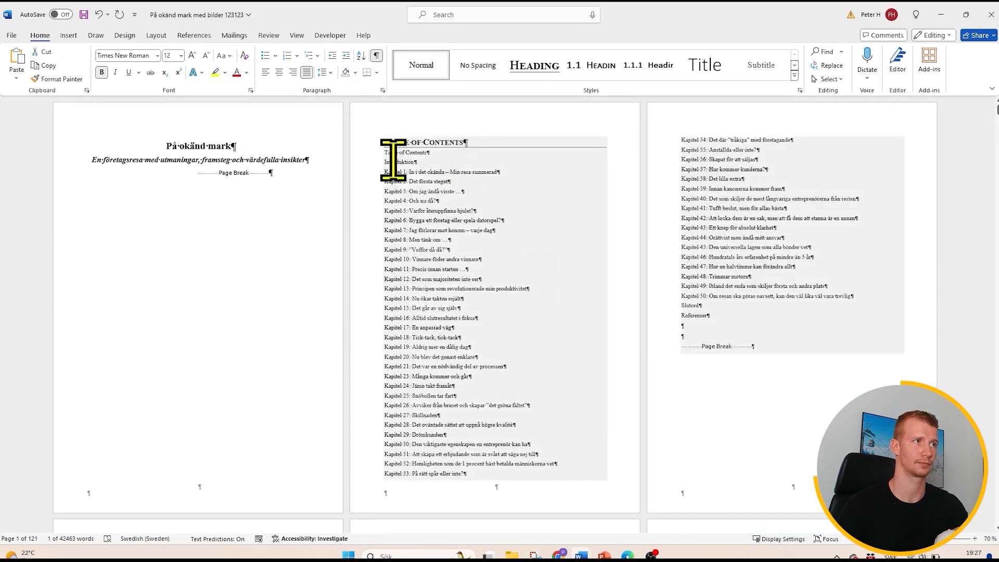
left_click(391, 160)
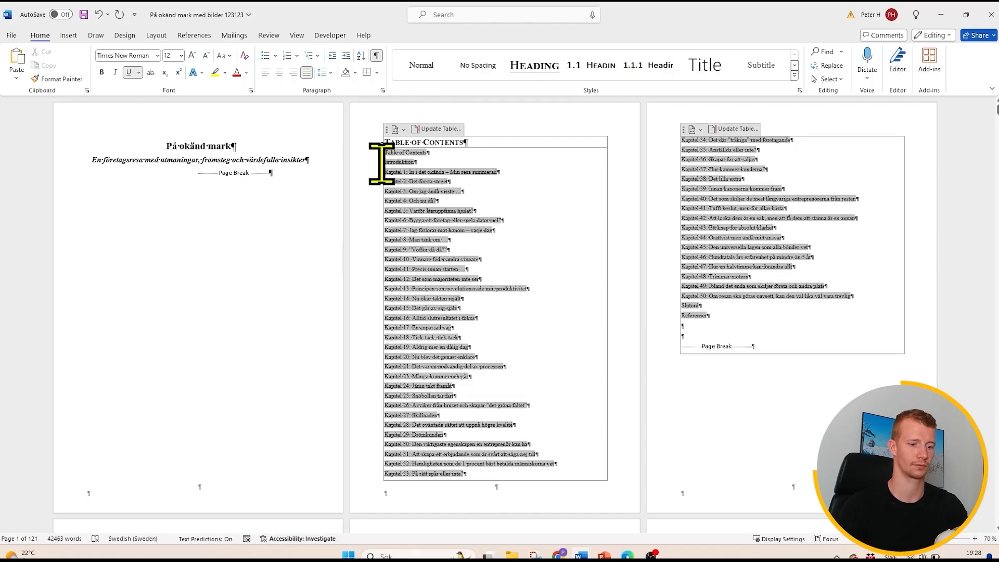
key("BackSpace")
key("BackSpace")
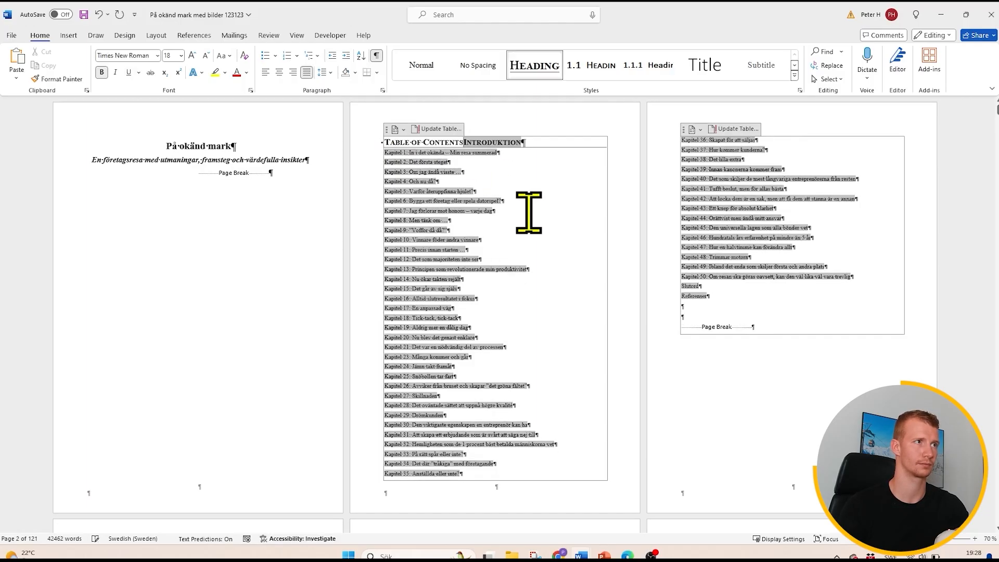
left_click(99, 14)
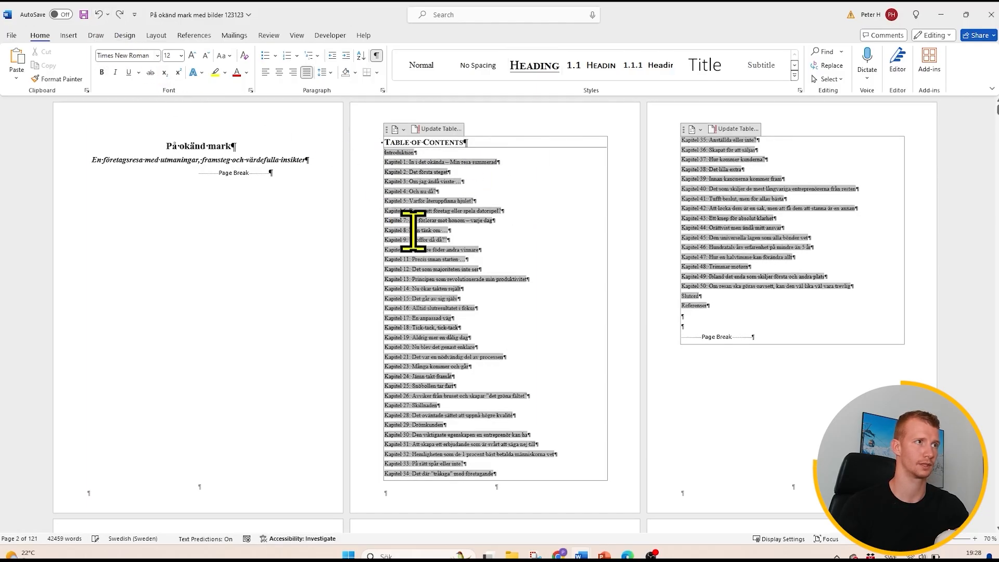
- Apply the Heading 1 style to three body paragraphs in the middle of the Introduktion and update the table of contents
scroll(475, 266, "down", 6)
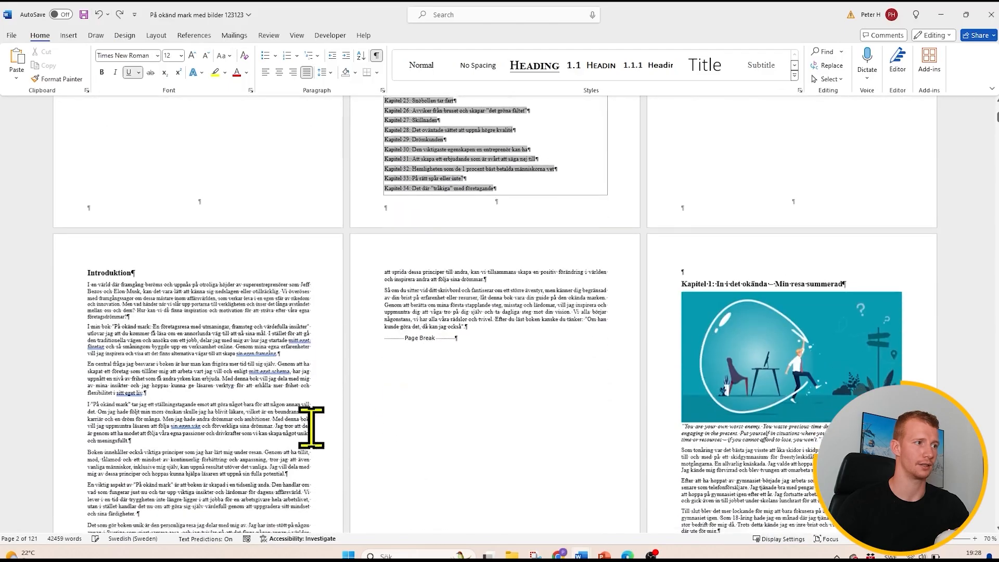
left_click_drag(245, 476, 152, 402)
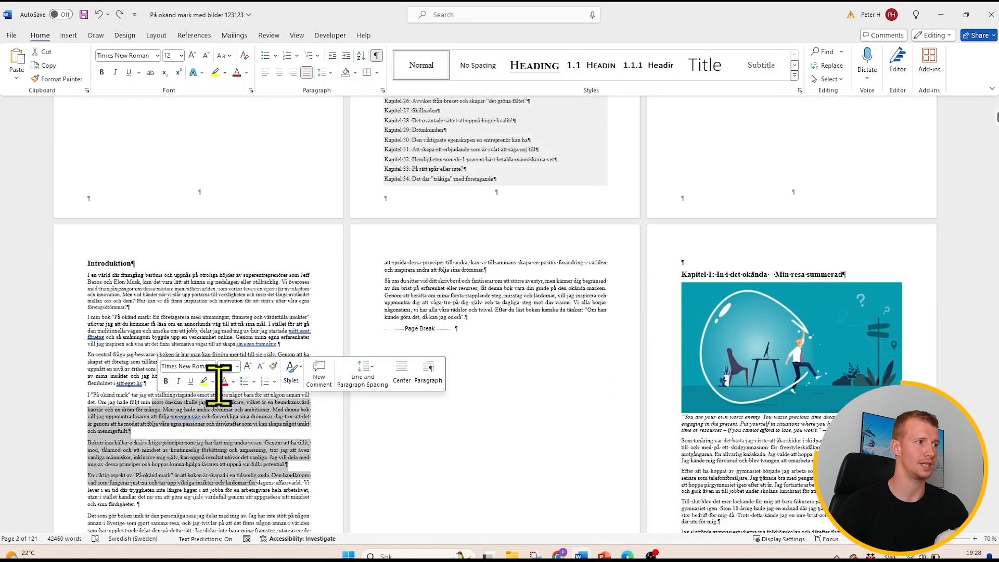
left_click(539, 68)
scroll(519, 229, "up", 4)
right_click(421, 190)
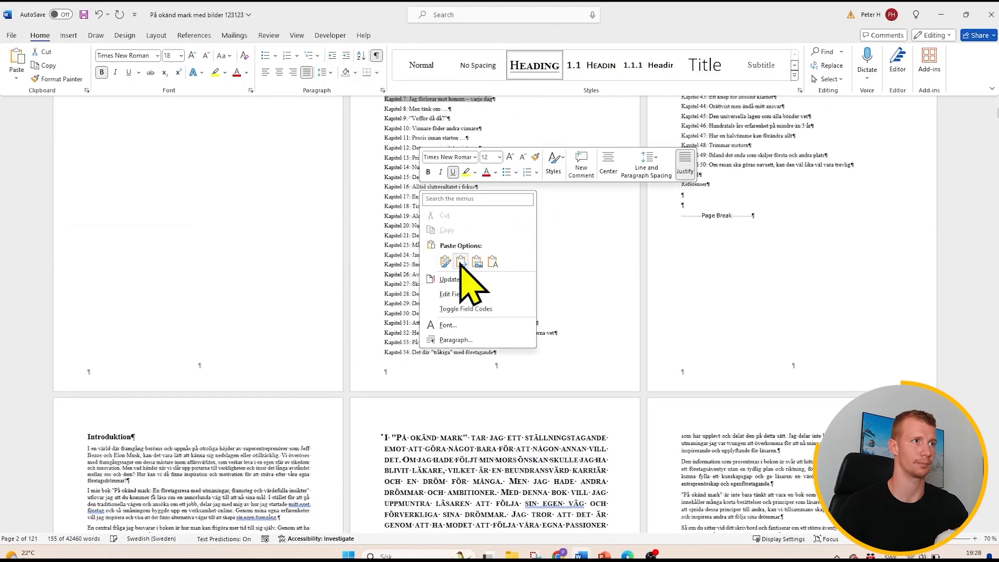
left_click(465, 283)
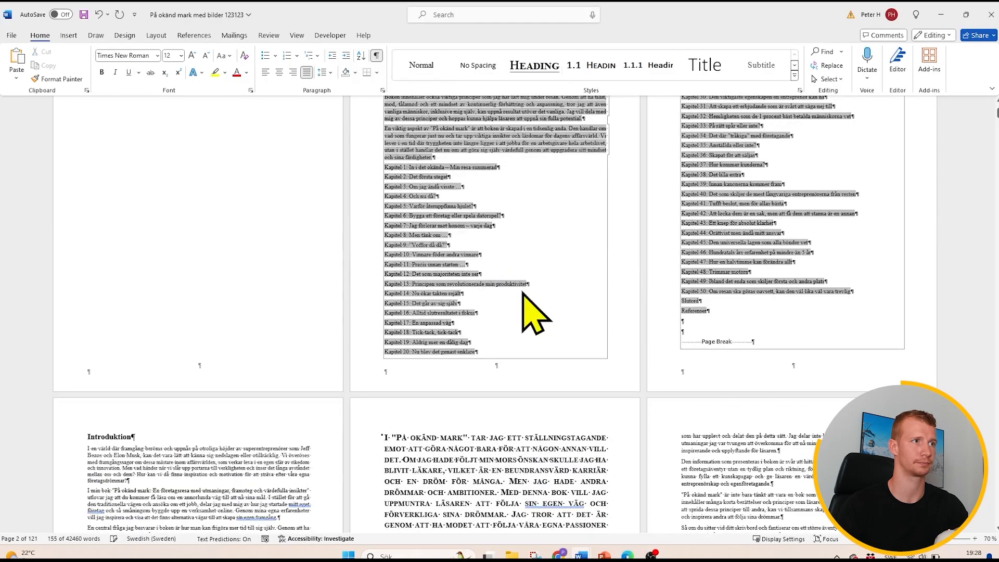
scroll(520, 302, "up", 3)
scroll(515, 286, "up", 1)
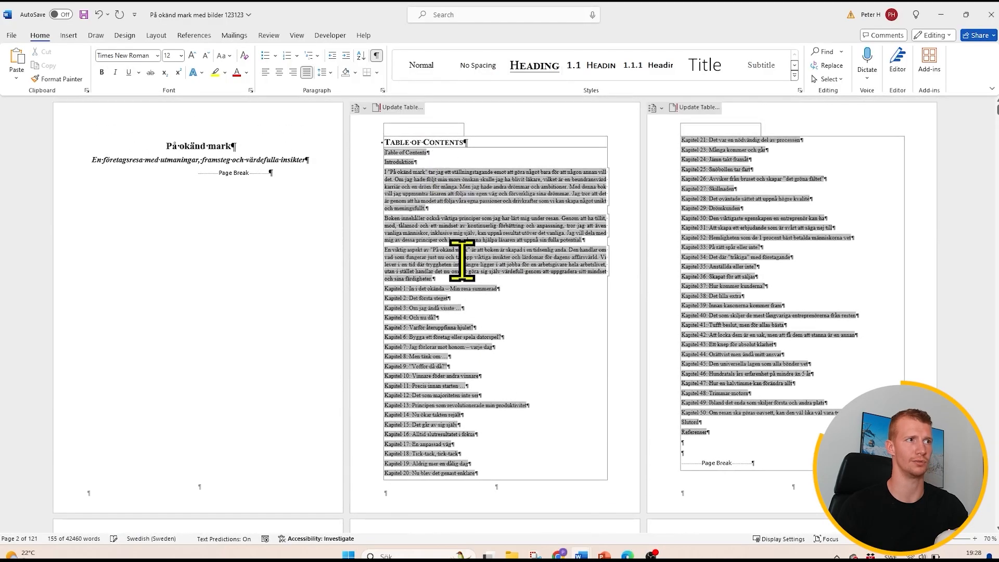
- Apply the Normal style to the three heading-styled body paragraphs in the Introduktion
scroll(478, 269, "down", 5)
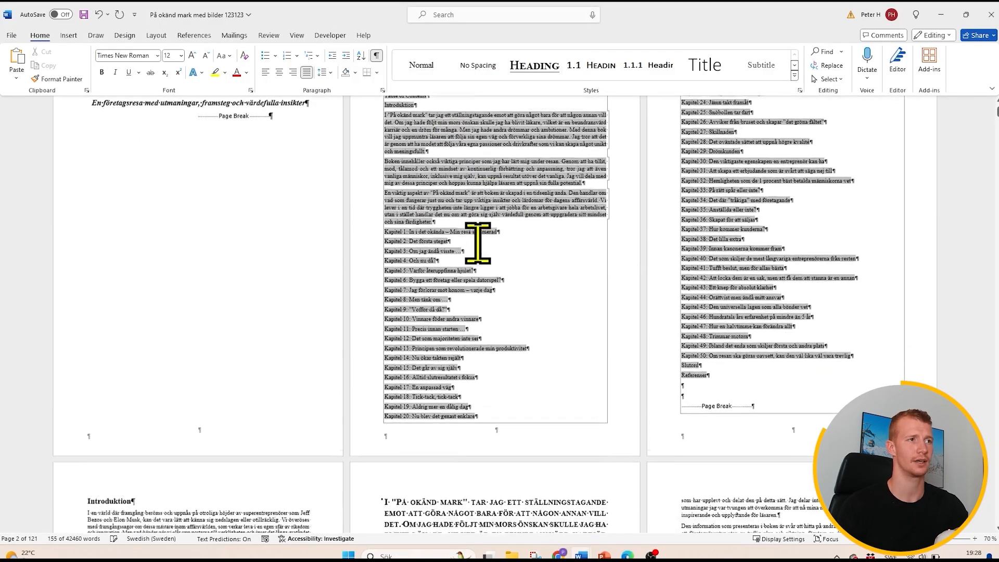
scroll(511, 406, "down", 1)
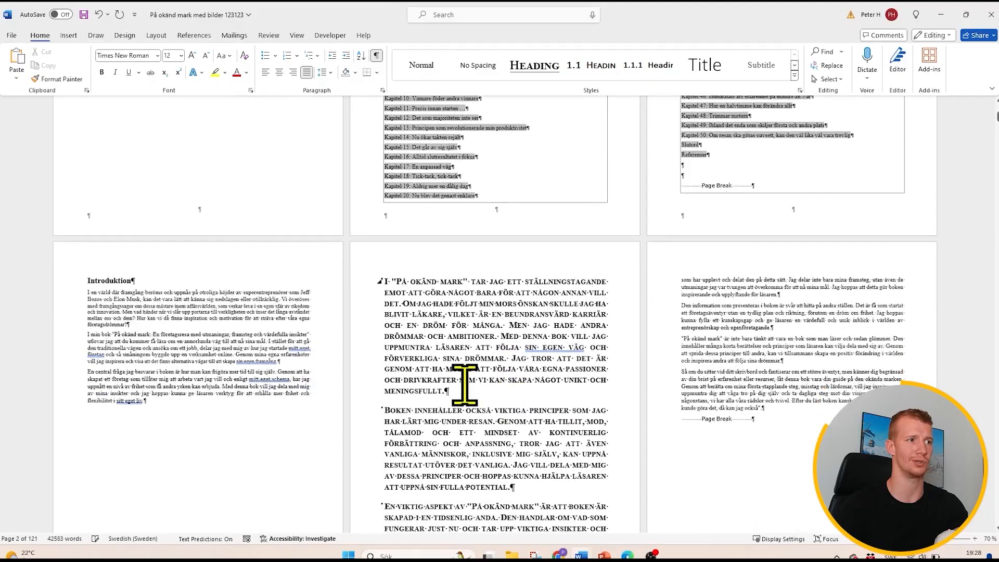
left_click_drag(442, 314, 504, 405)
left_click(504, 403)
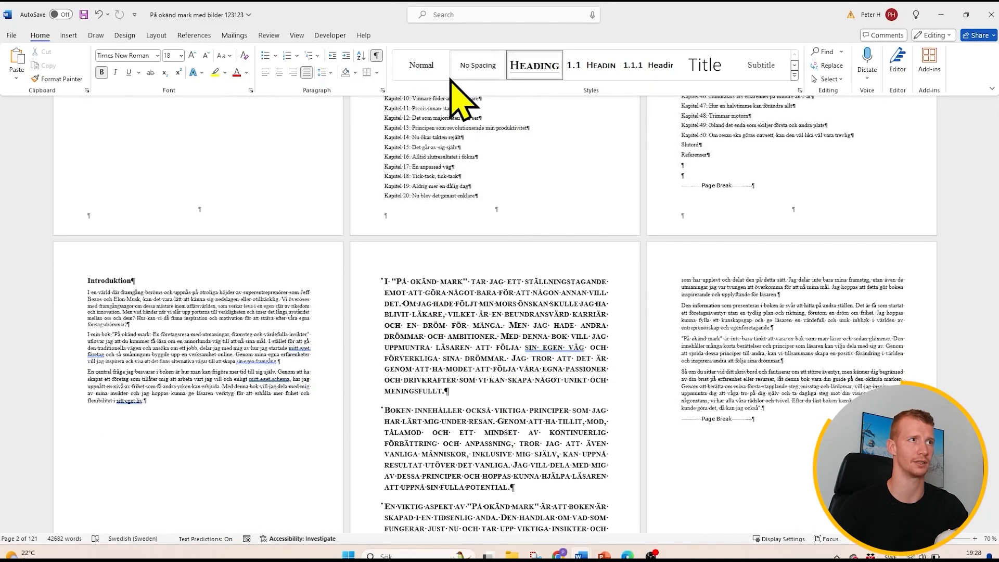
scroll(560, 397, "up", 2)
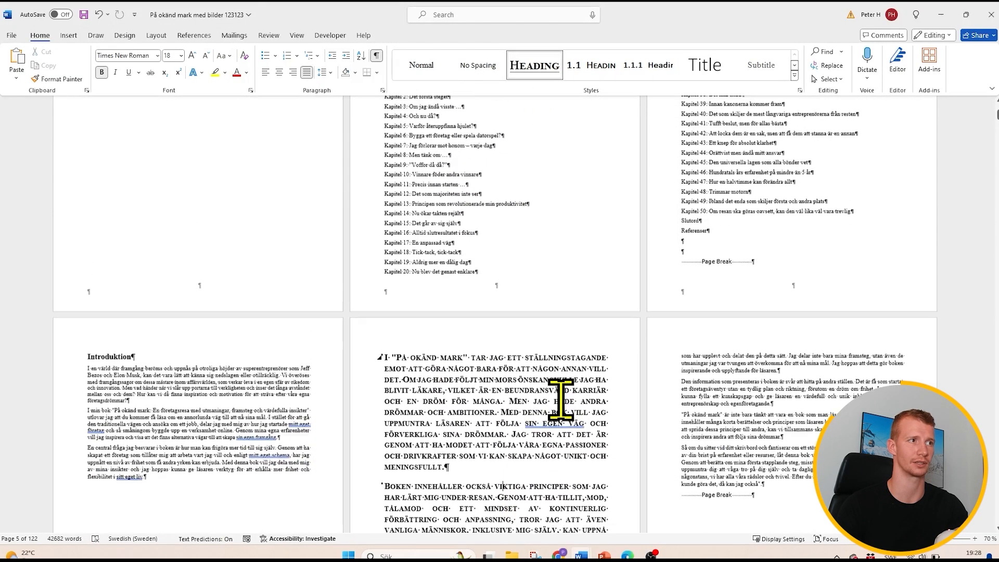
left_click(140, 220)
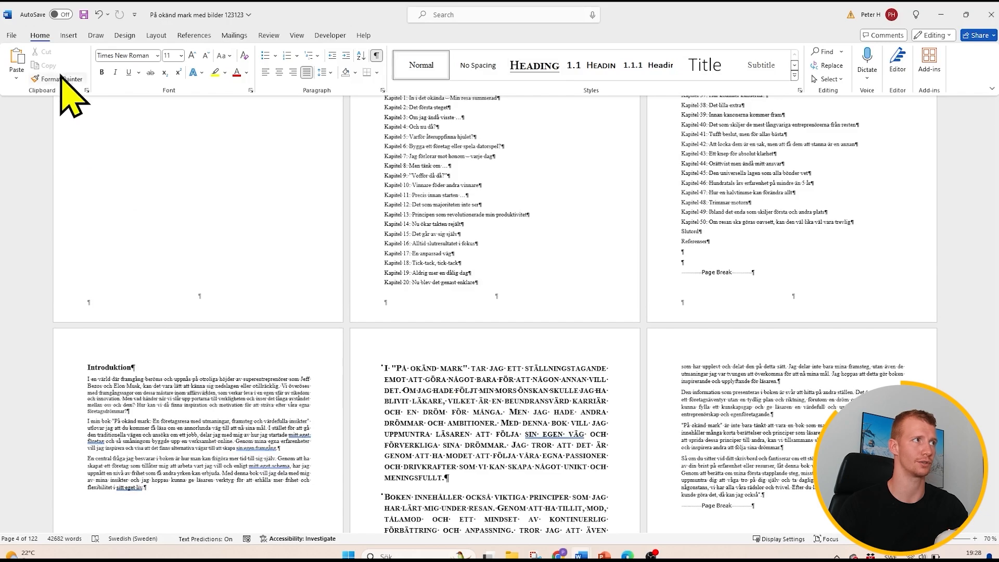
scroll(525, 390, "down", 8)
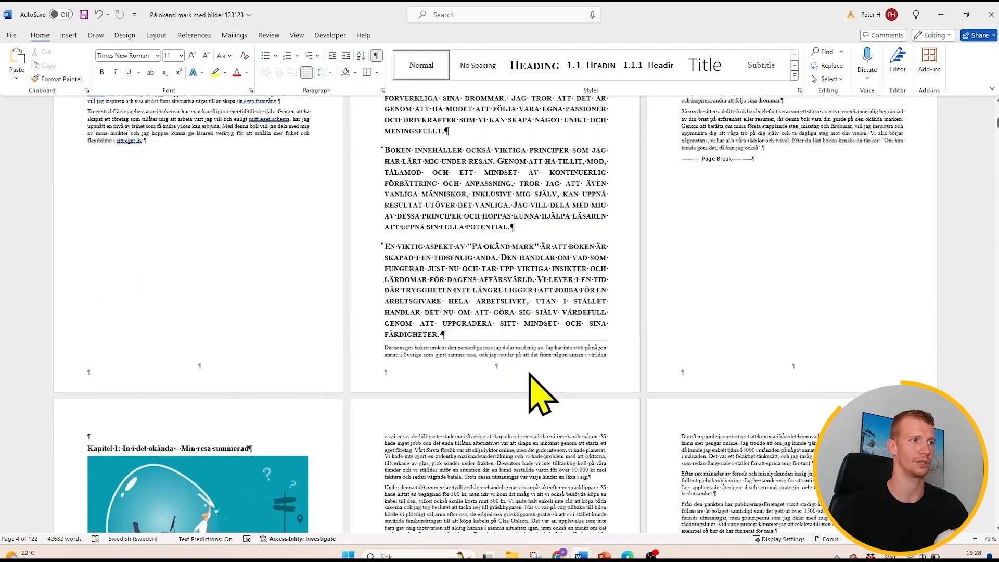
left_click_drag(530, 373, 225, 120)
left_click(421, 65)
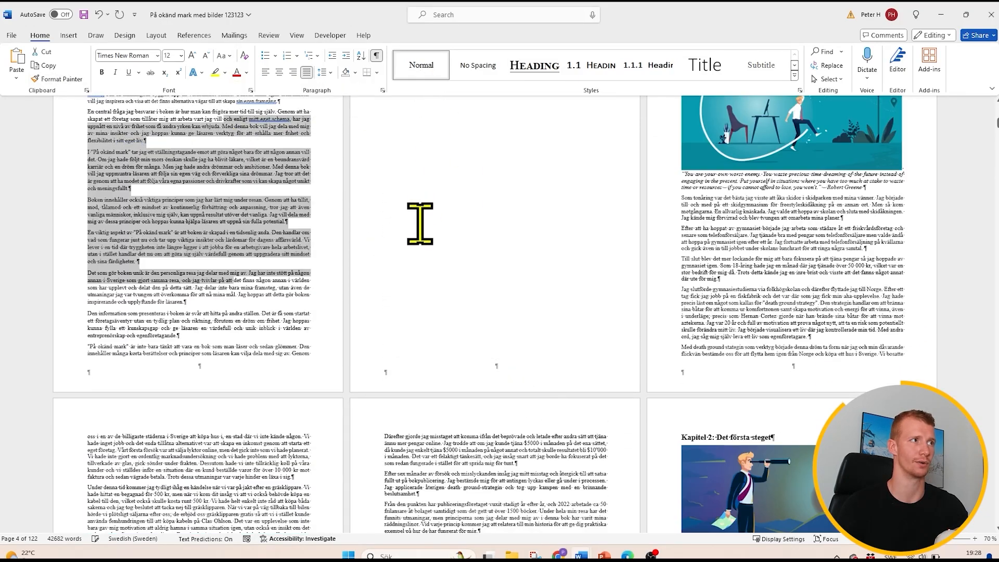
left_click(272, 259)
- Update the table of contents to drop the Introduktion body paragraphs from it
scroll(234, 283, "up", 6)
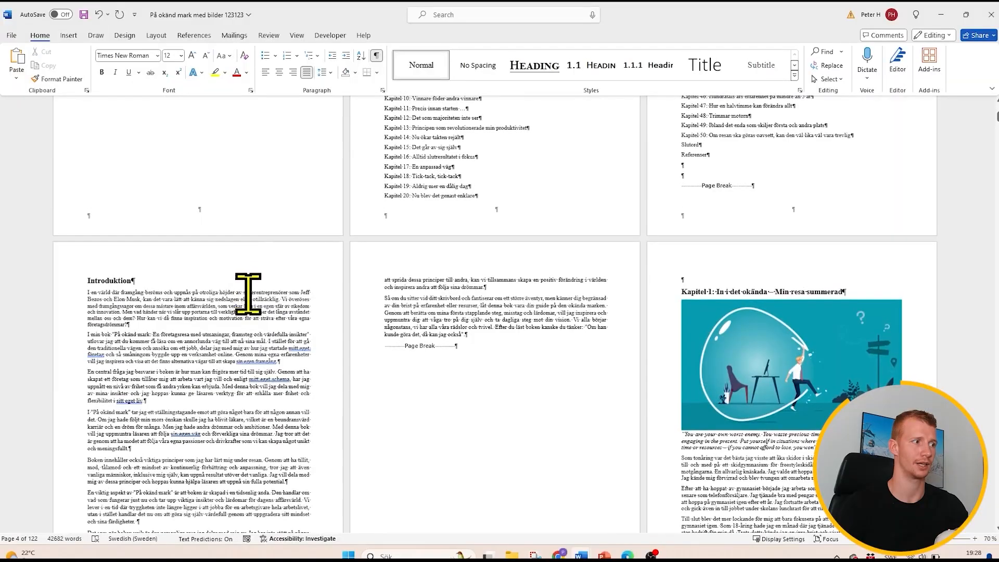
scroll(248, 294, "down", 1)
scroll(395, 281, "up", 3)
left_click(446, 152)
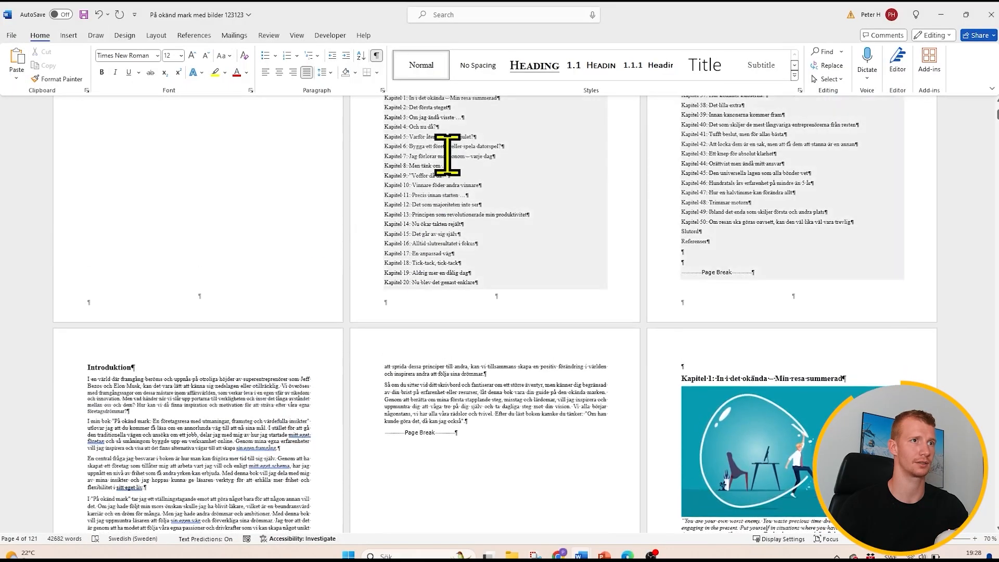
right_click(448, 155)
left_click(492, 244)
- Remove the "Table of Contents" entry above "Introduktion" in the updated table of contents
scroll(499, 307, "up", 5)
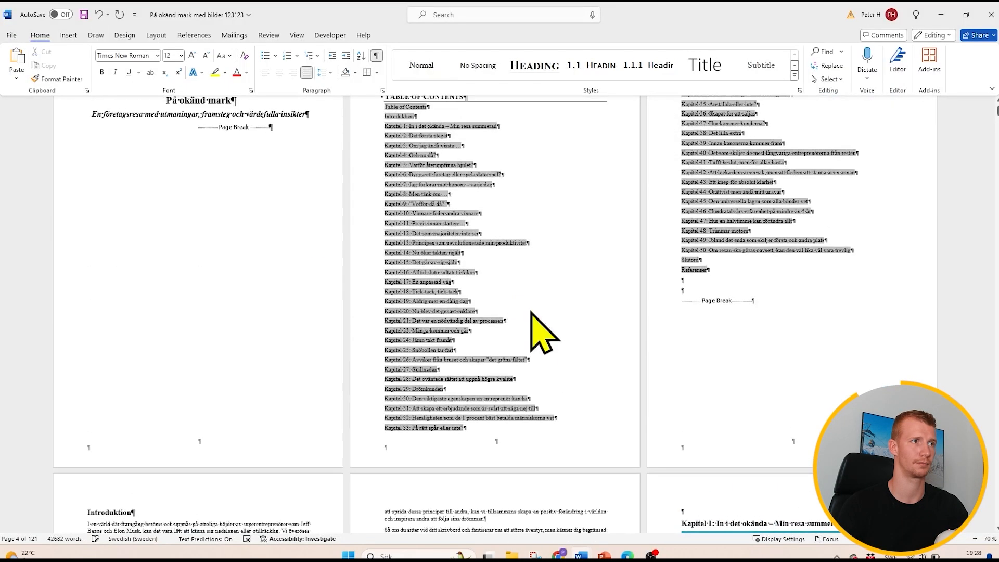
left_click(375, 154)
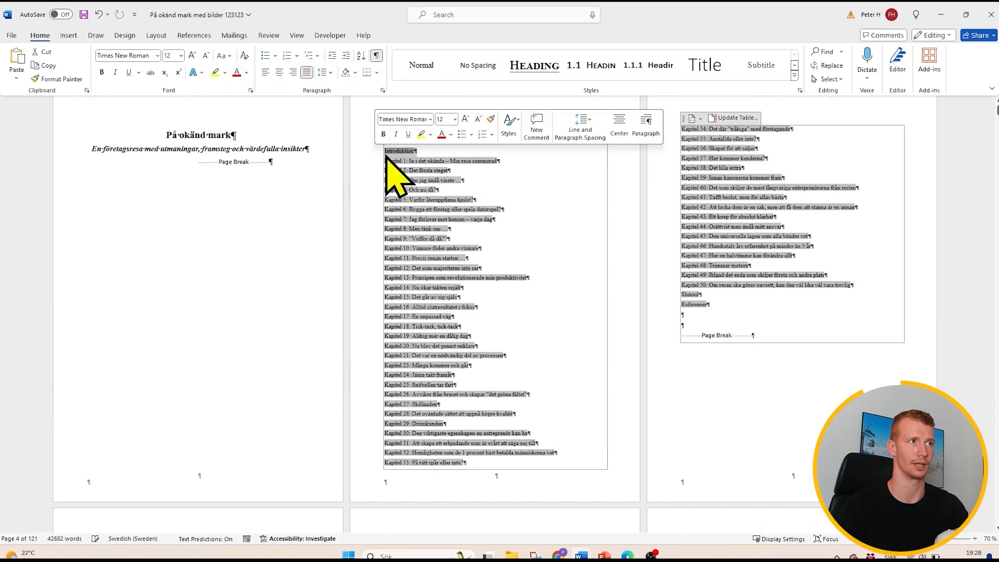
left_click(385, 155)
key("BackSpace")
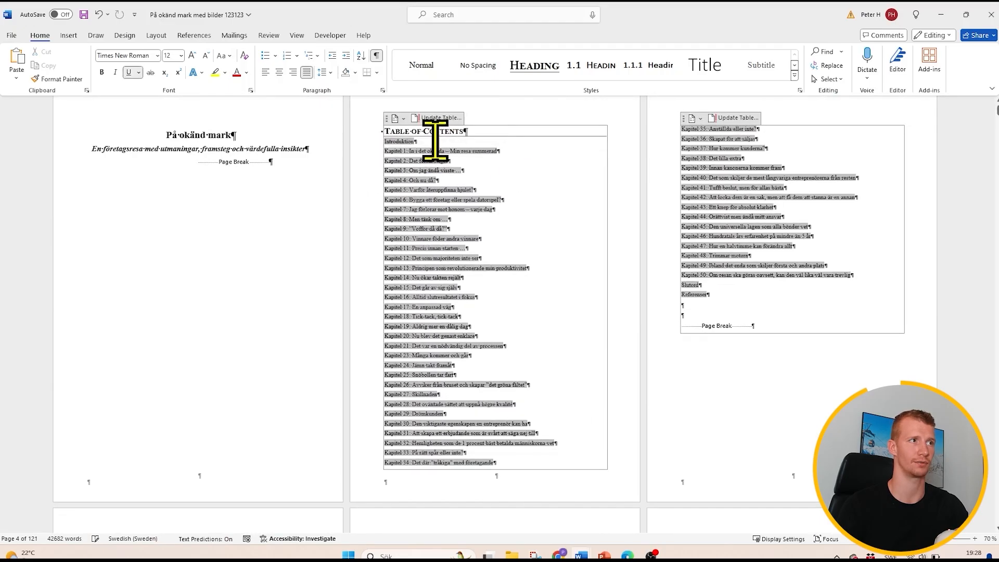
left_click_drag(405, 140, 405, 144)
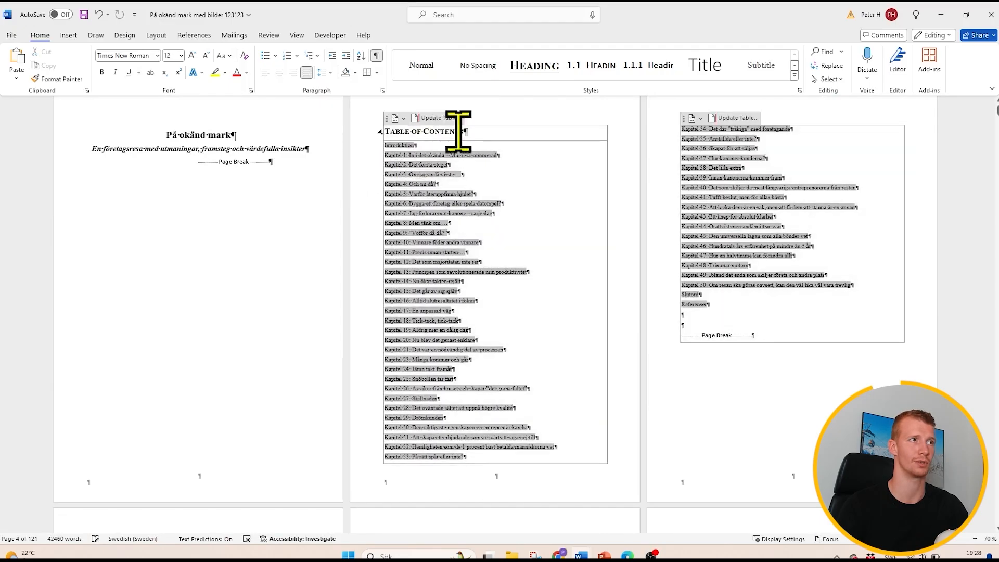
- Select the "Table of Contents" title above the chapter entries and check which style it uses
left_click_drag(482, 132, 390, 131)
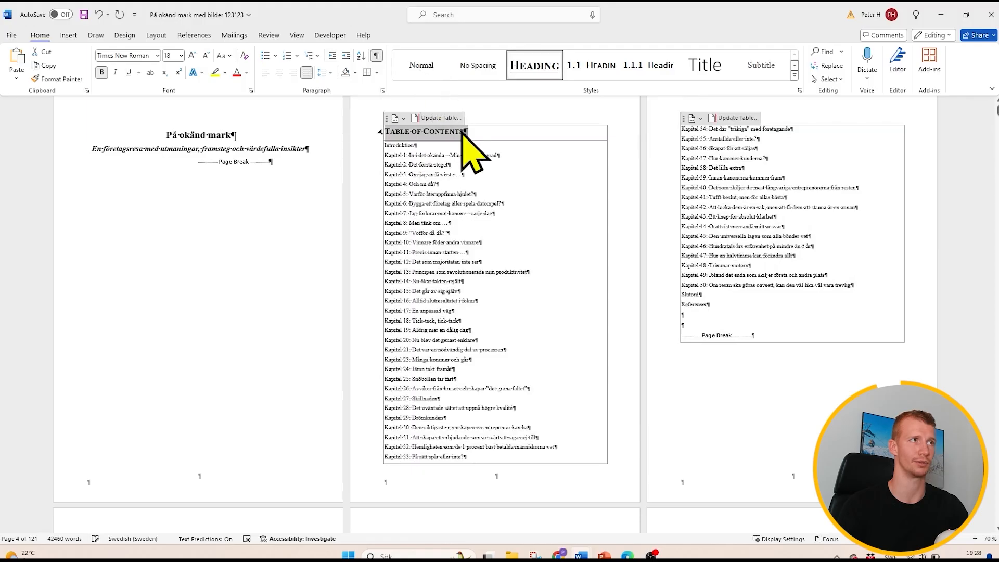
left_click_drag(461, 134, 428, 99)
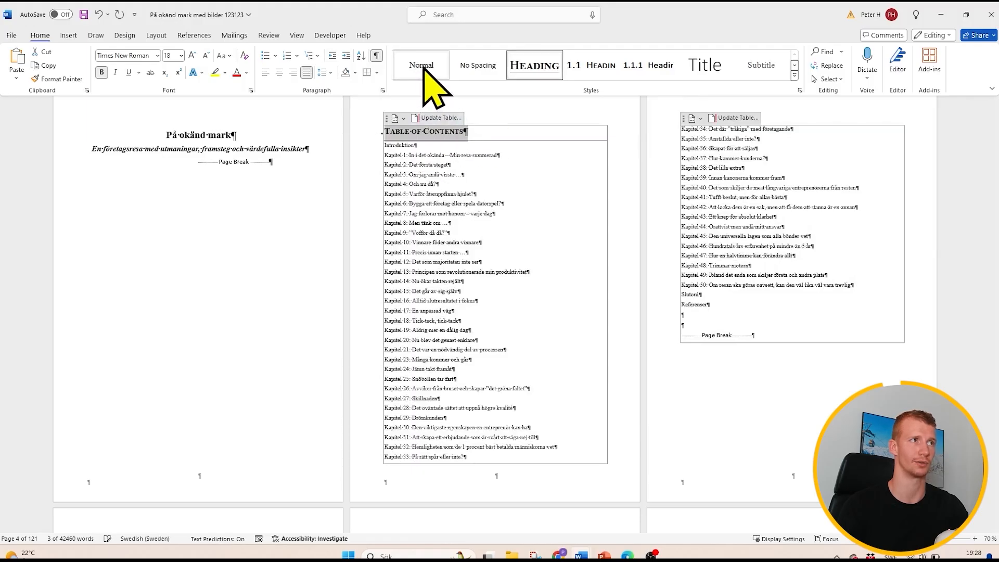
left_click(455, 132)
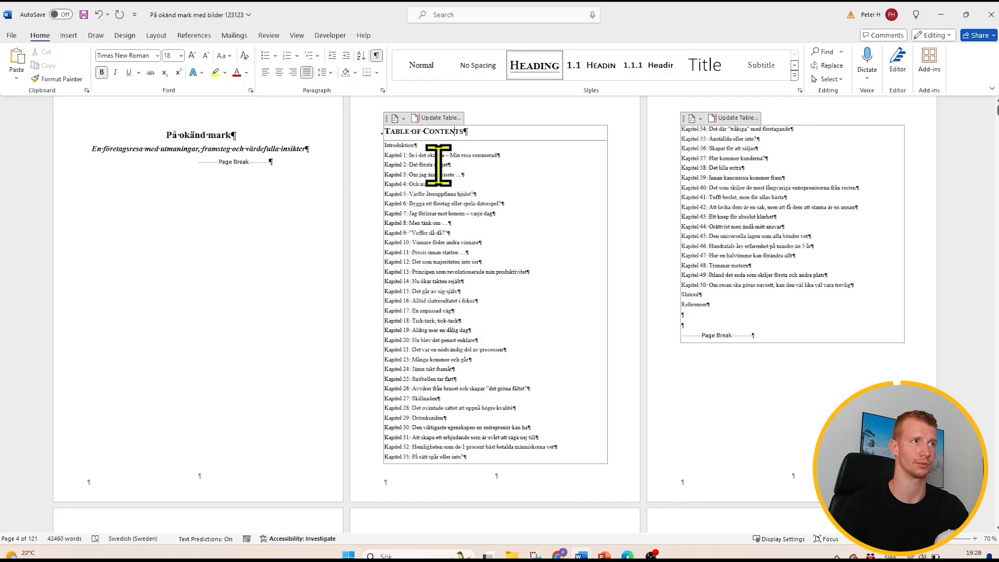
scroll(485, 290, "down", 8)
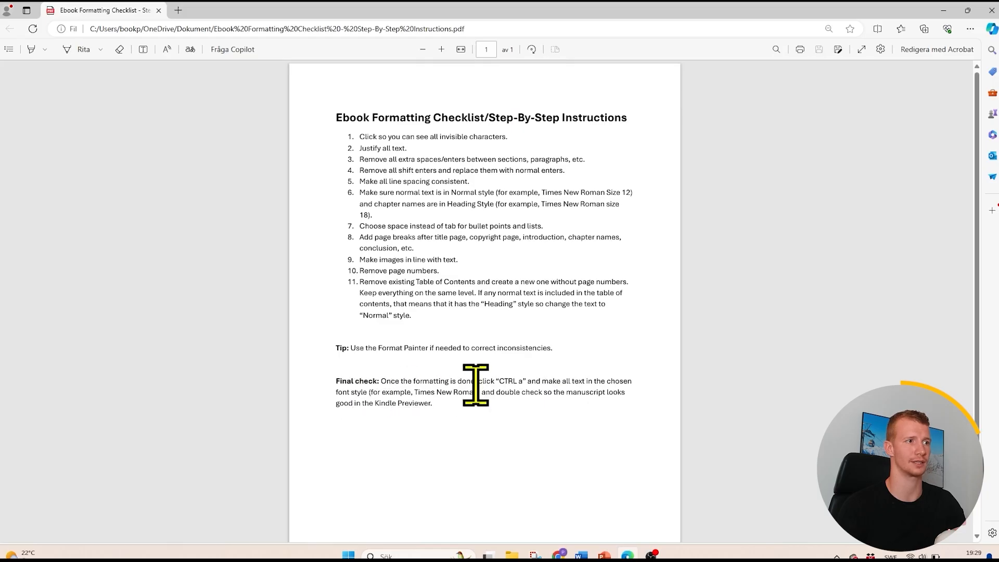
- Return from the checklist to the Word manuscript and set the font of the entire text to Times New Roman
left_click(943, 10)
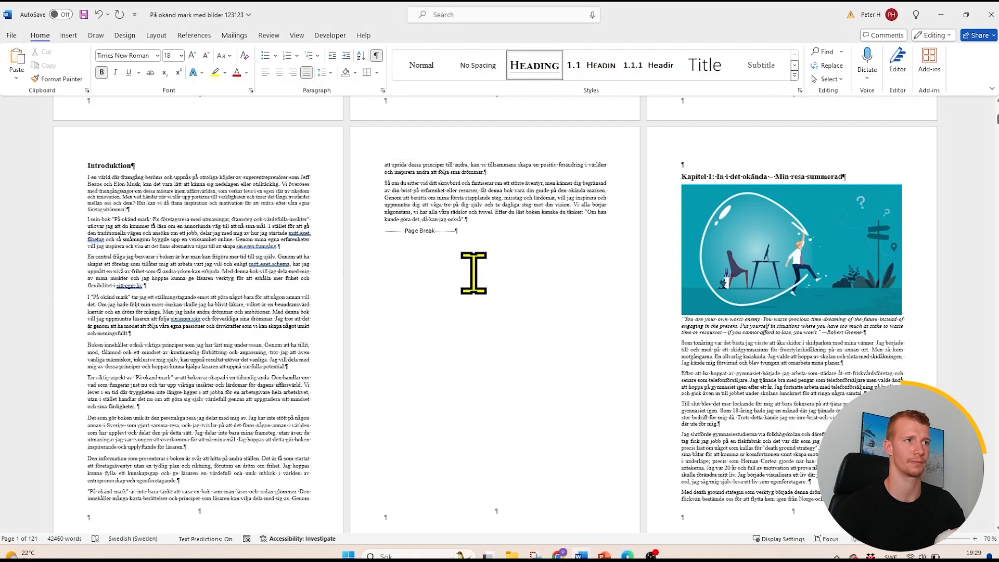
key("ctrl+a")
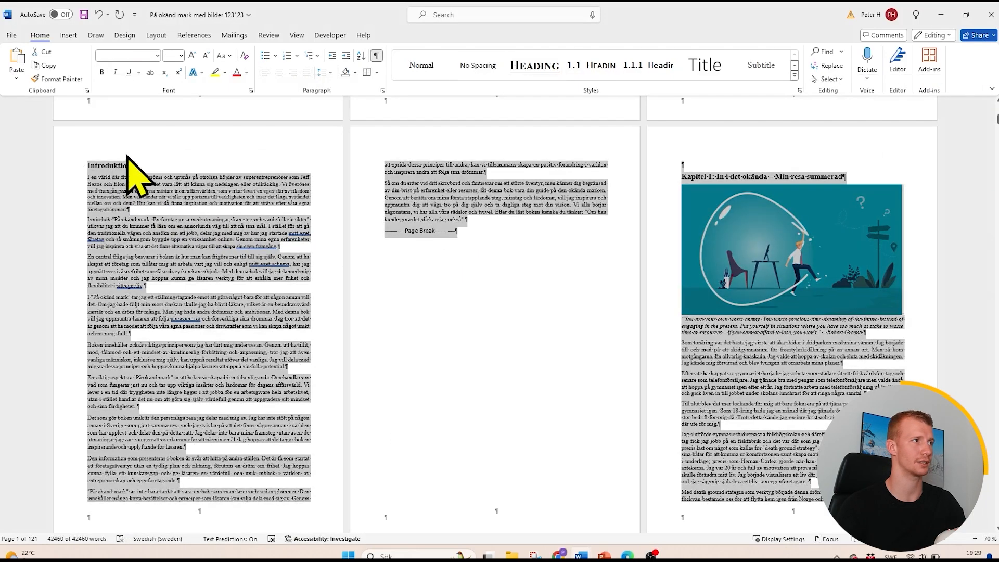
left_click(157, 55)
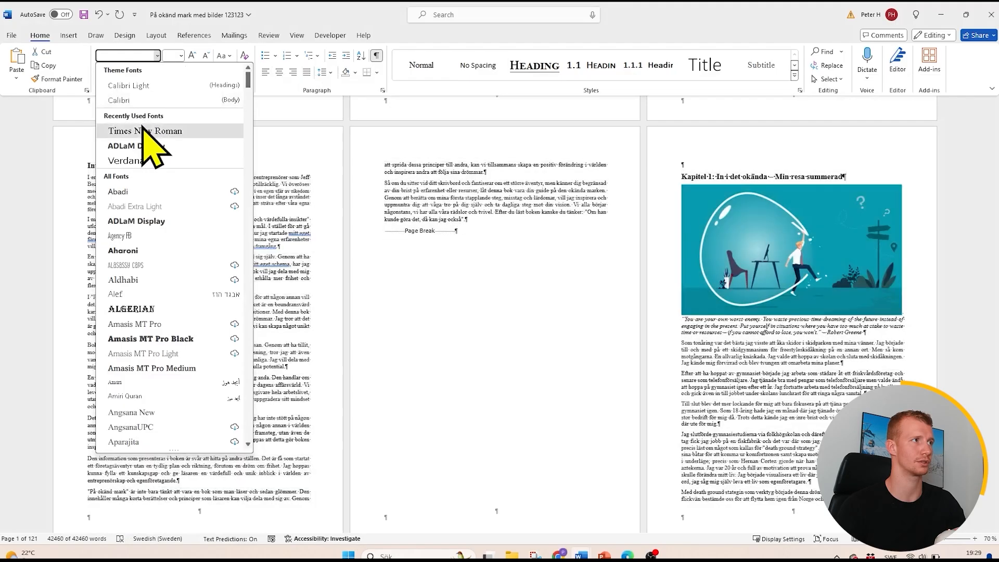
left_click(140, 131)
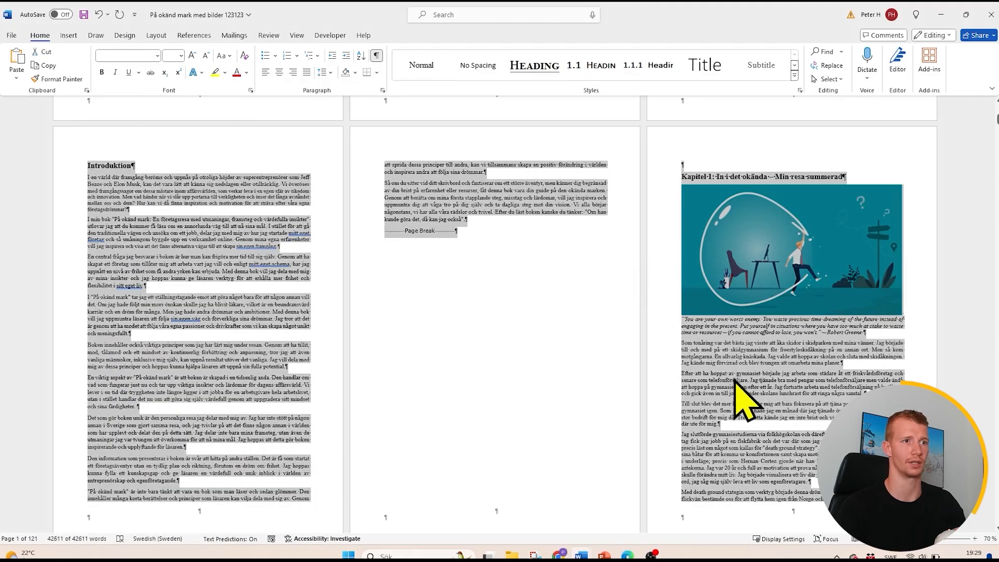
left_click(735, 383)
- Review the formatted pages from the title page and table of contents to Kapitel 5, checking fonts, lists, images and page breaks
scroll(729, 396, "up", 10)
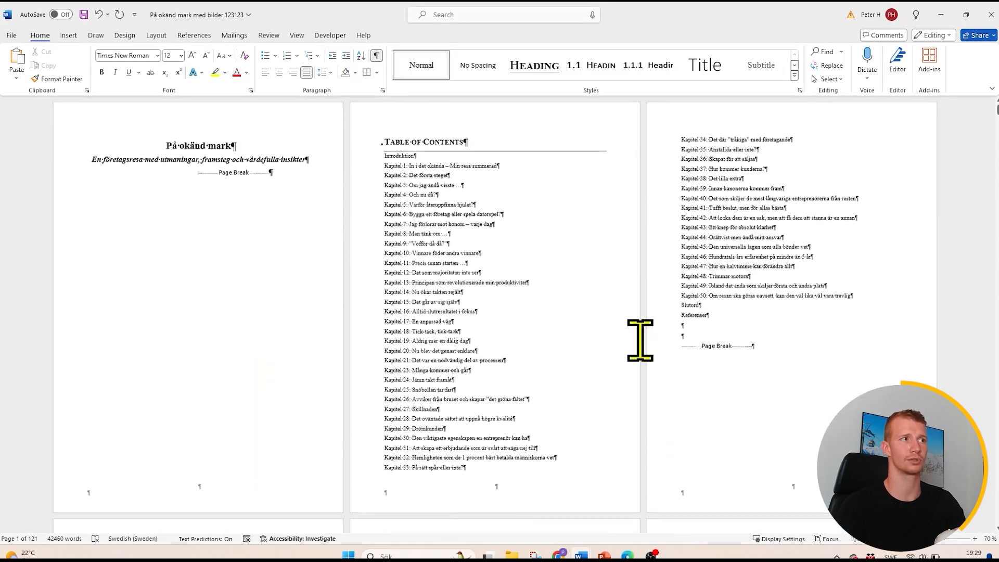
scroll(640, 340, "down", 6)
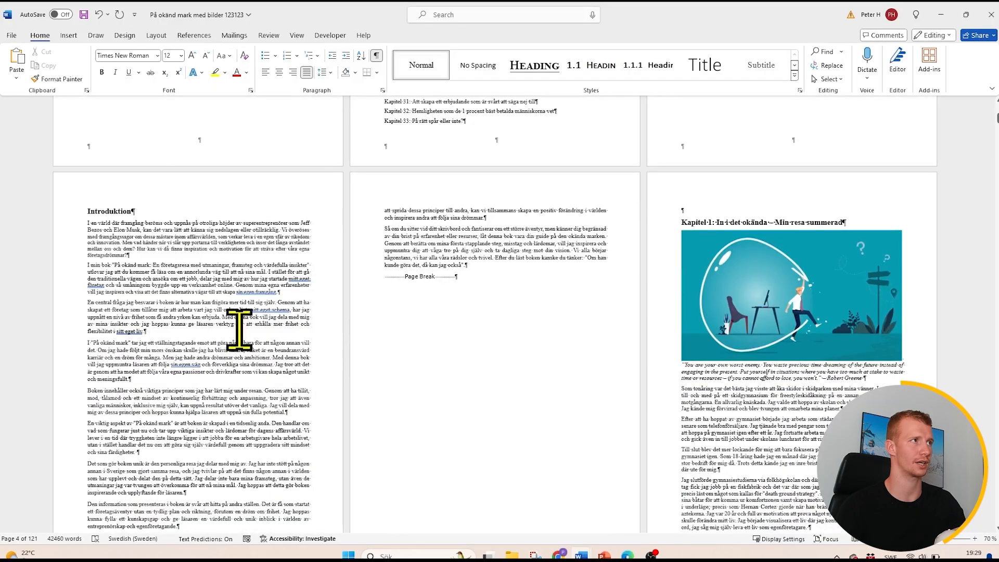
scroll(229, 263, "down", 5)
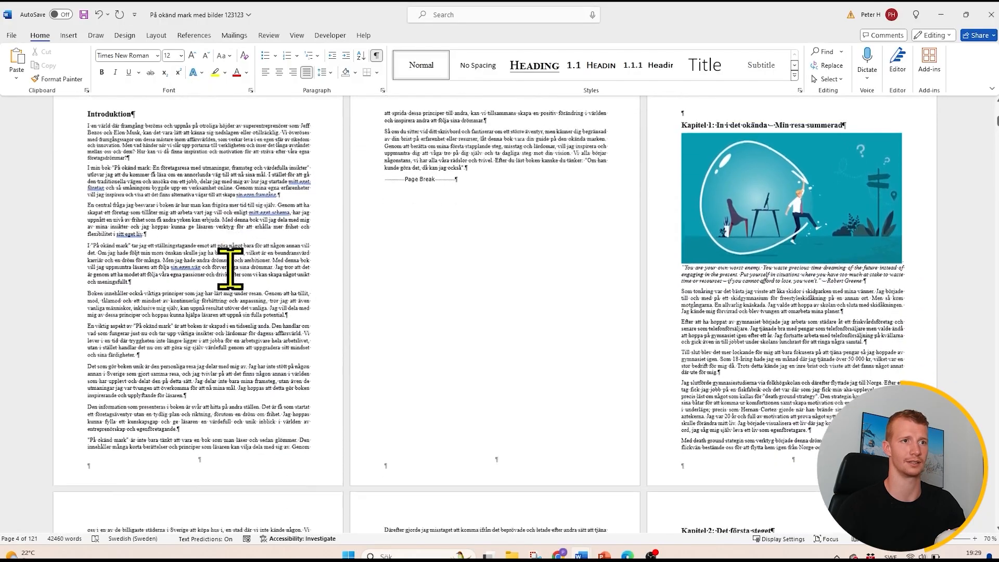
scroll(307, 288, "down", 7)
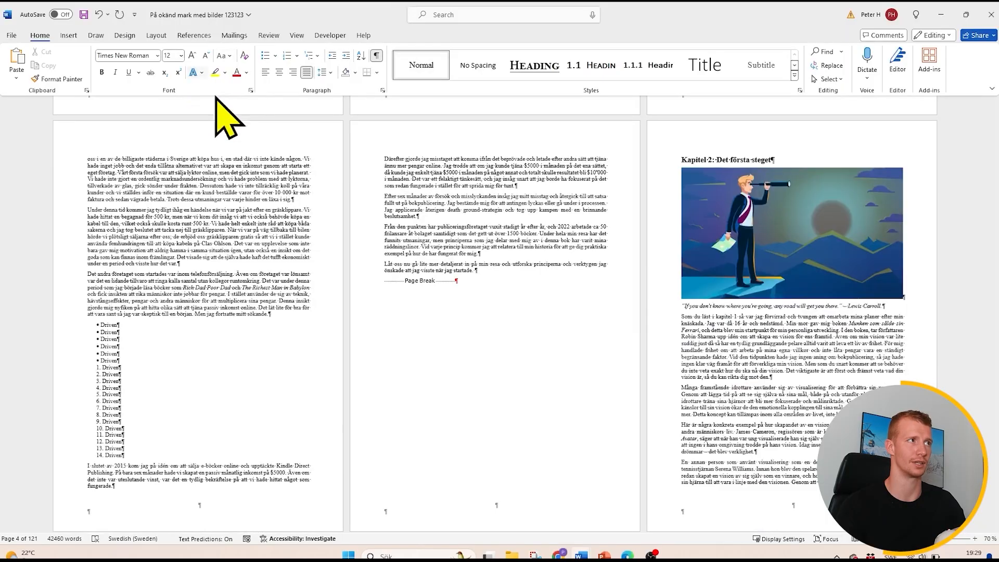
scroll(413, 253, "down", 4)
scroll(681, 285, "down", 7)
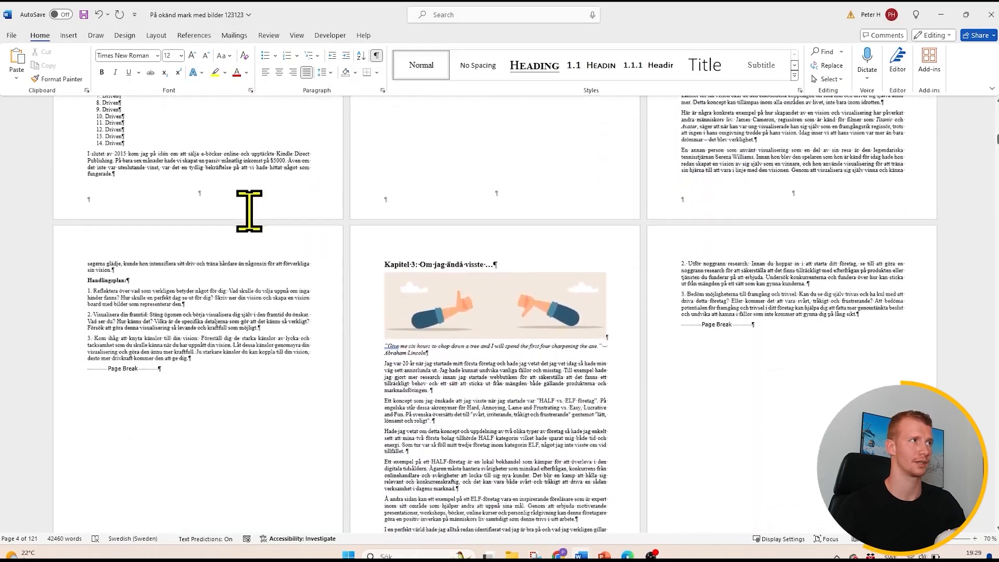
scroll(440, 179, "down", 7)
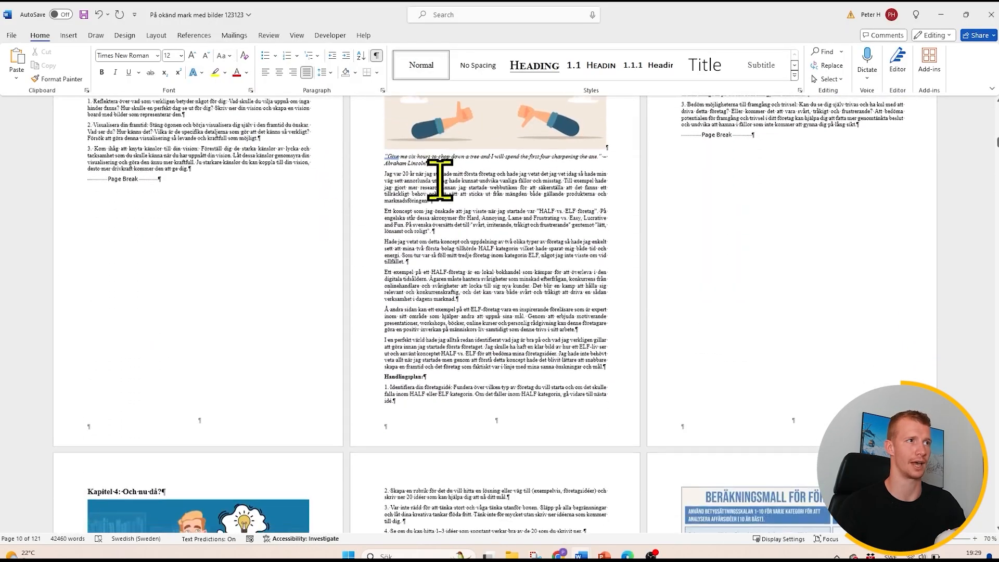
scroll(391, 223, "down", 7)
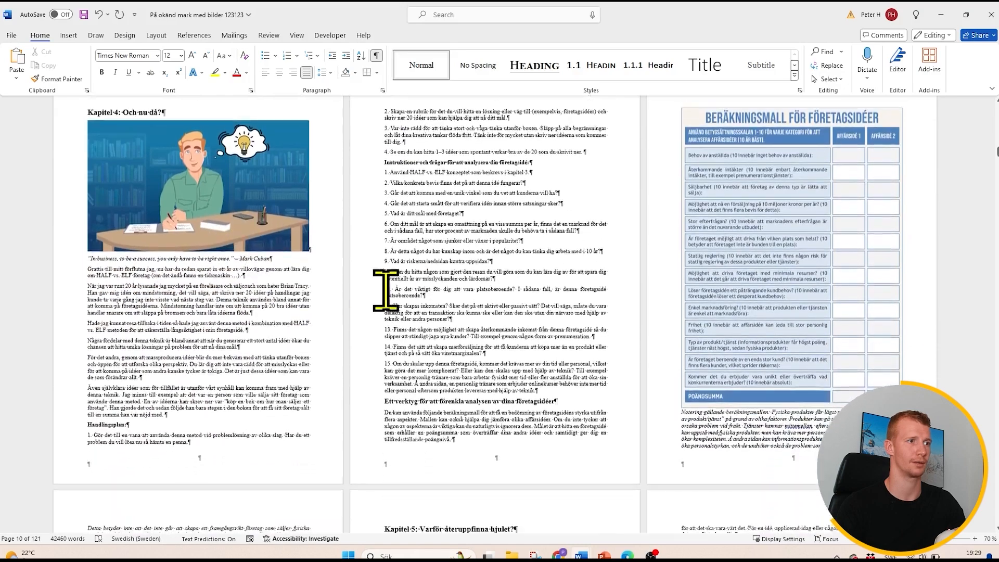
scroll(624, 354, "down", 2)
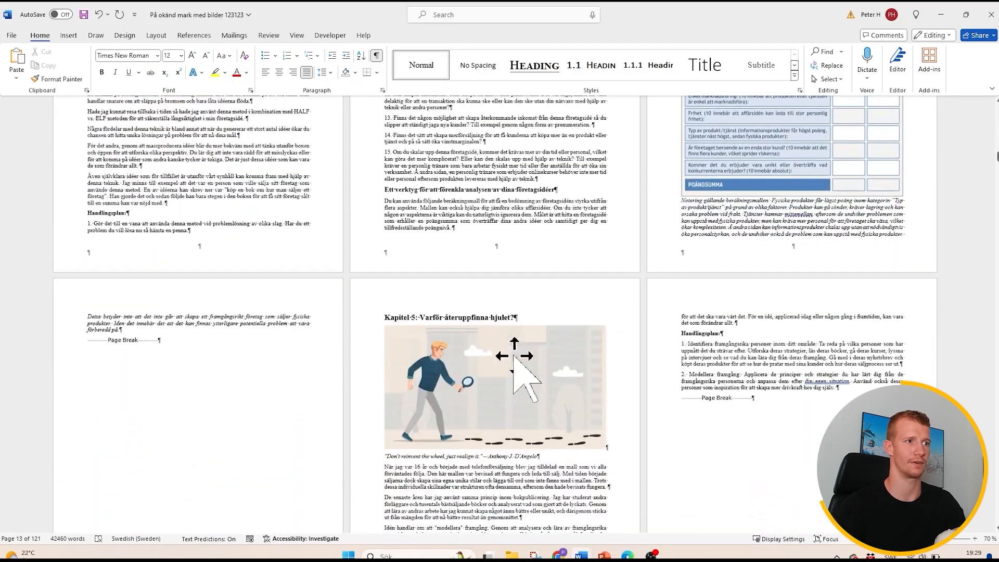
scroll(515, 351, "up", 4)
scroll(565, 353, "up", 8)
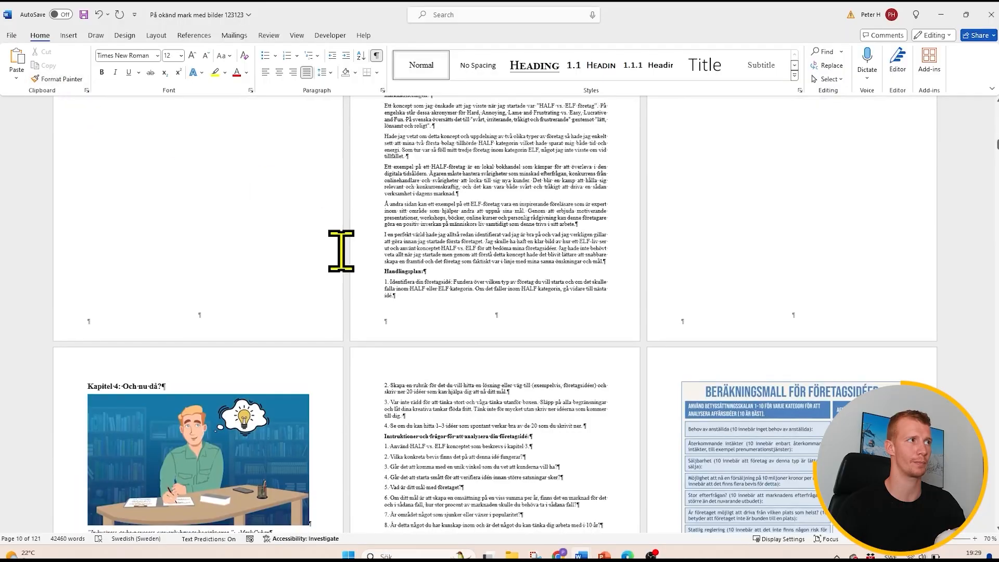
- Copy the body text formatting with Format Painter onto the closing lines of the note below the Beräkningsmall table, and make them italic again
left_click(57, 78)
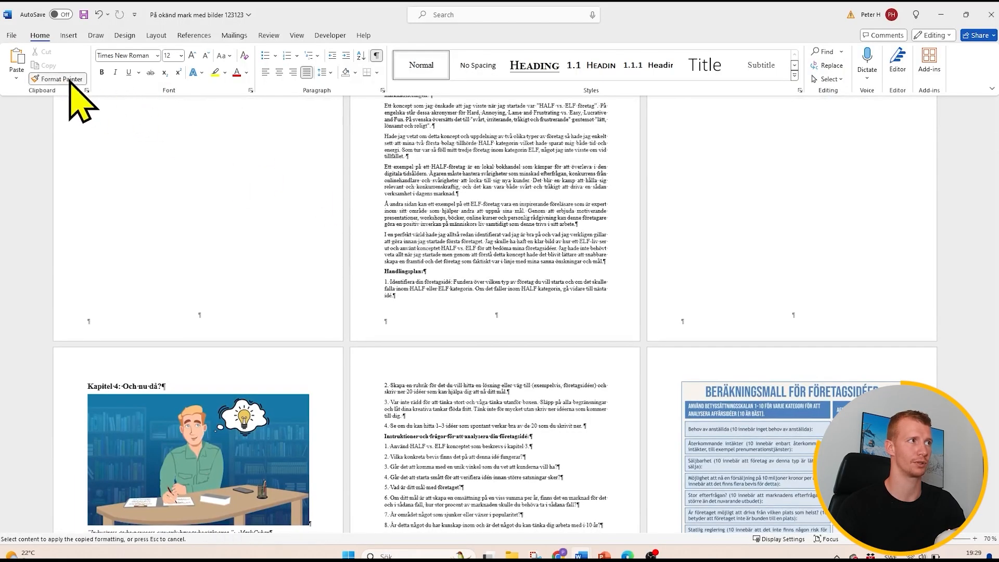
scroll(791, 450, "down", 5)
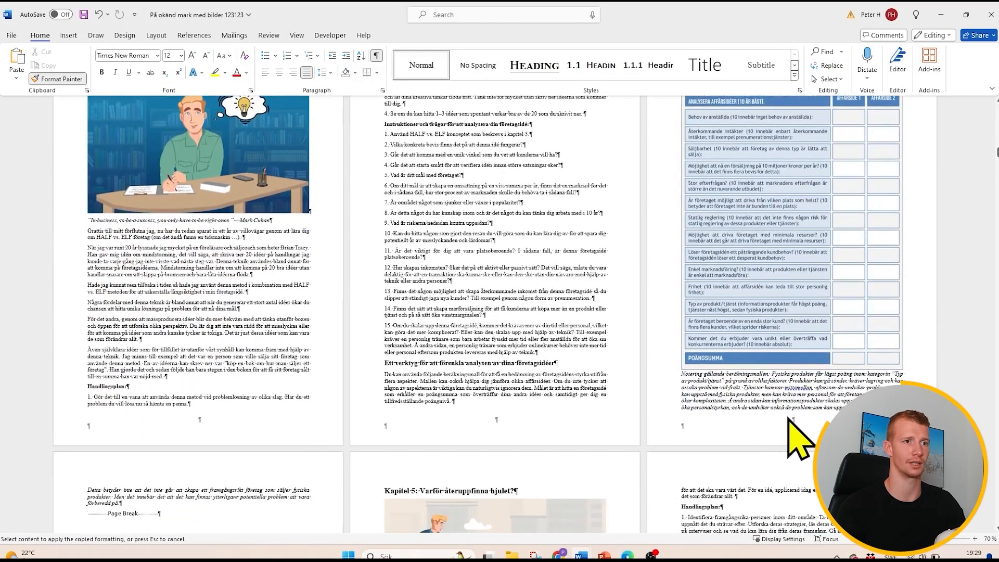
left_click_drag(873, 405, 724, 387)
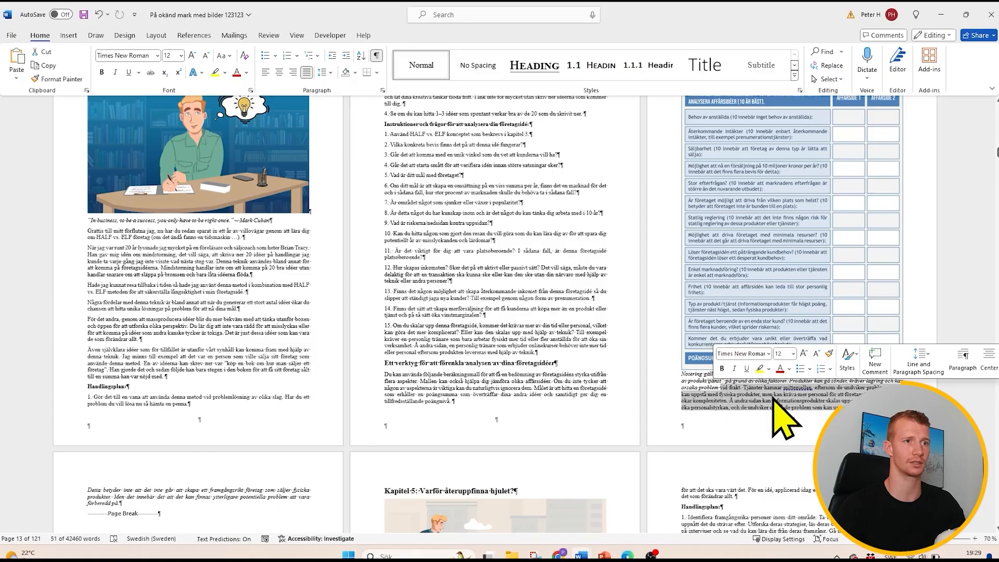
left_click(118, 74)
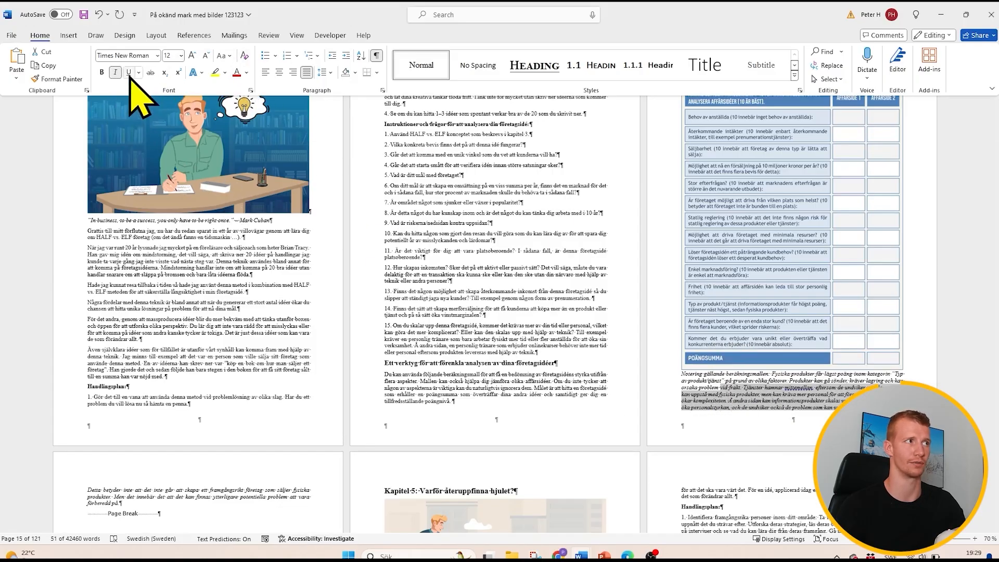
left_click(129, 73)
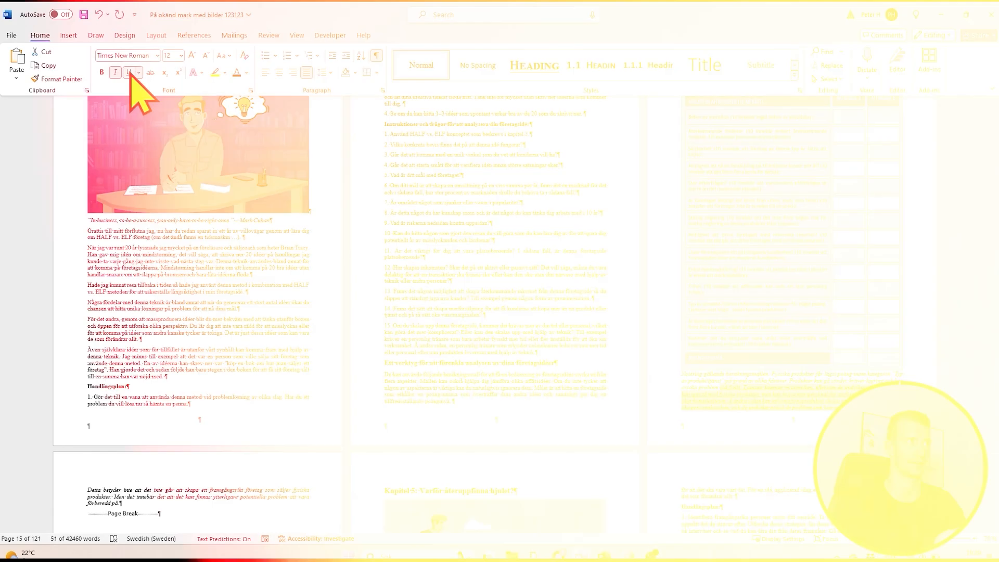
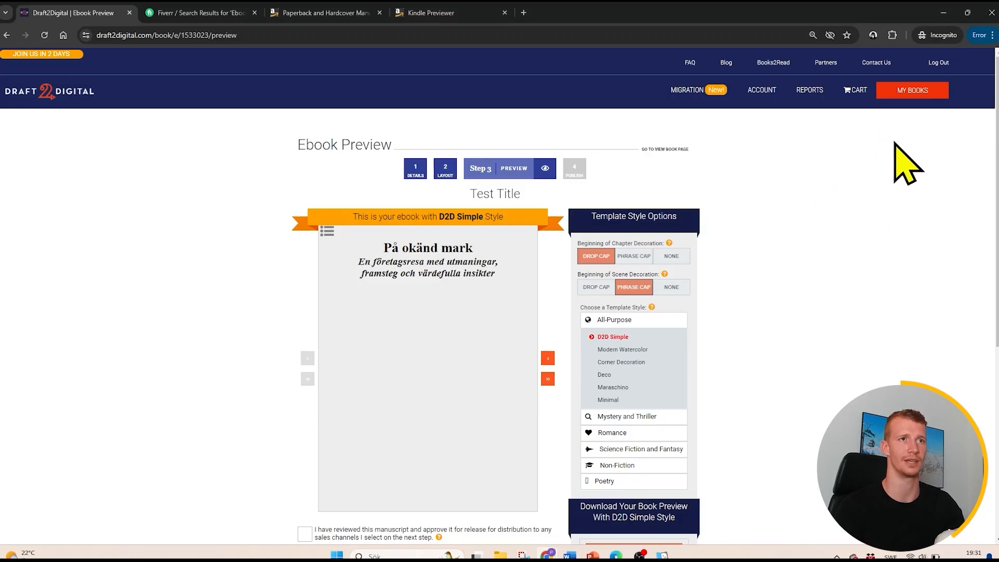
- Review the Draft2Digital ebook preview in D2D Simple style from the title page through the Förord, including the download options
scroll(673, 322, "down", 5)
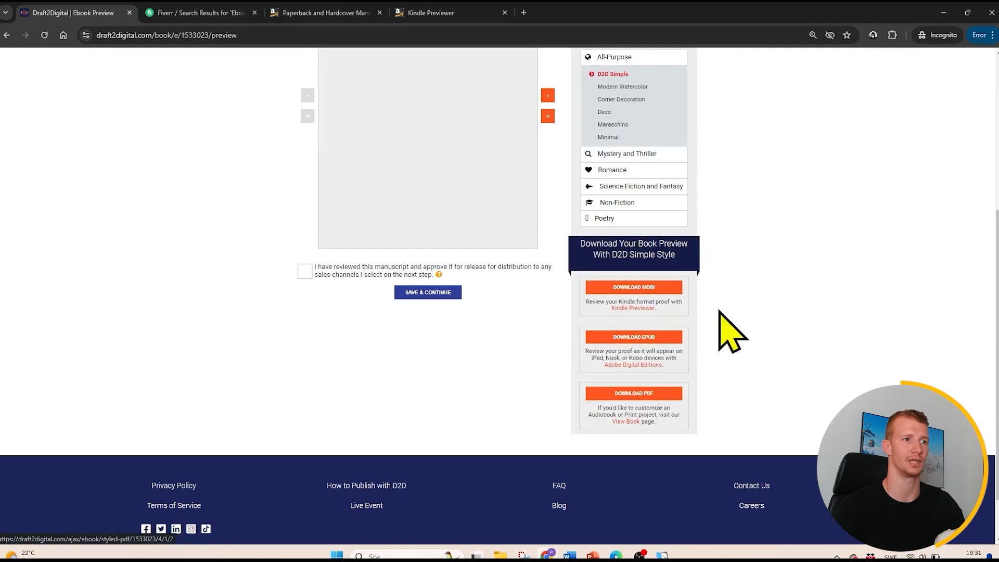
scroll(708, 265, "up", 5)
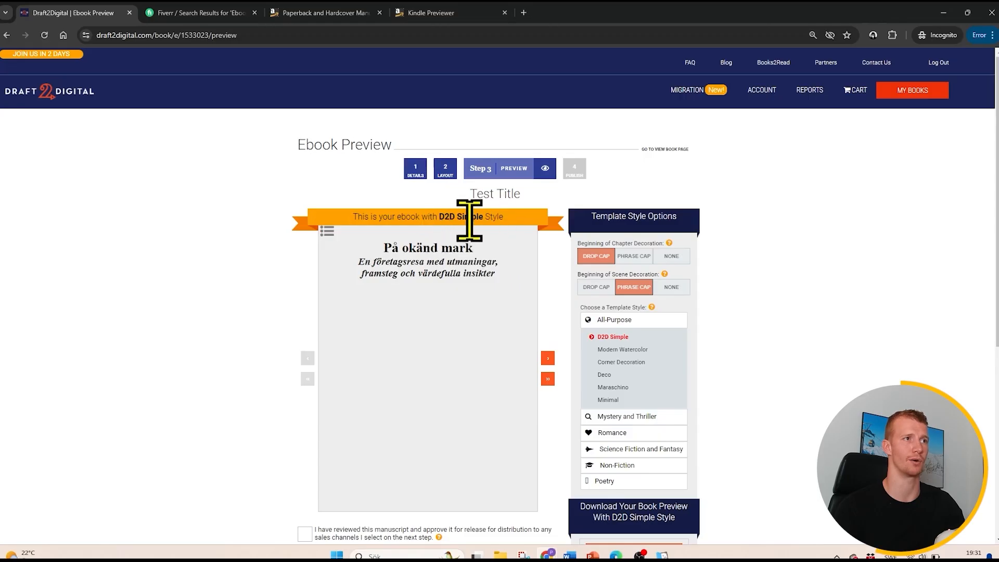
scroll(386, 295, "down", 1)
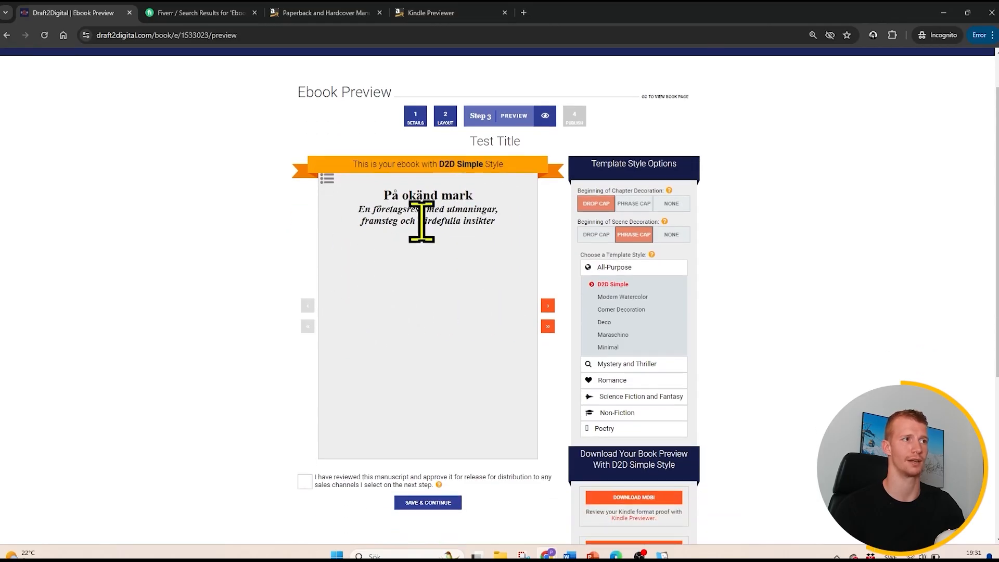
left_click(546, 306)
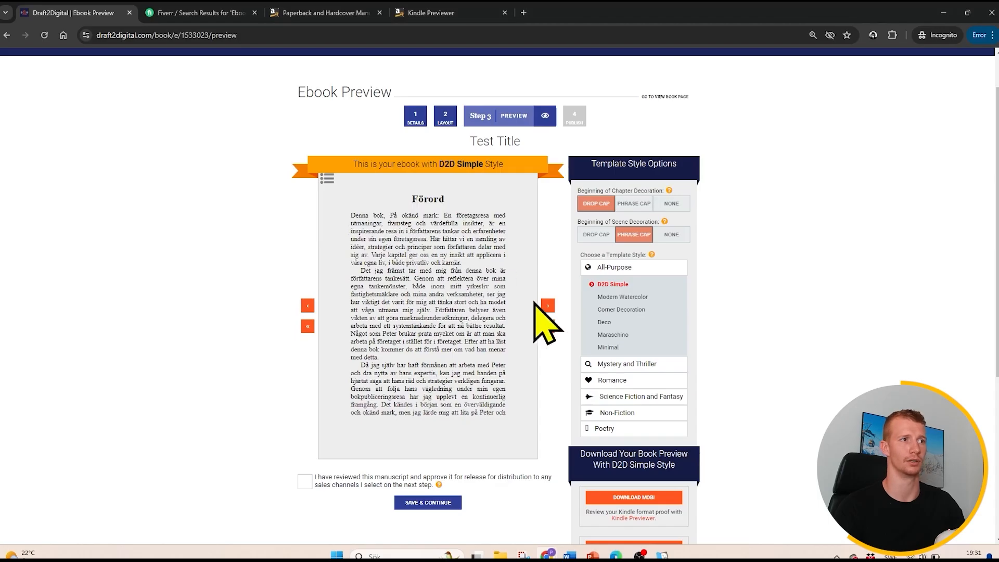
left_click(546, 305)
scroll(612, 255, "down", 3)
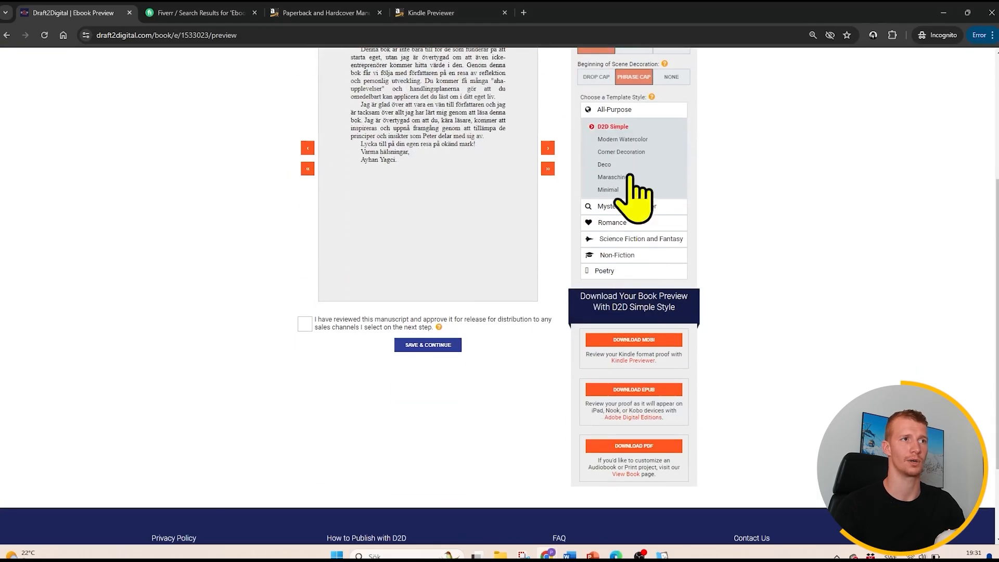
- Preview the book, mainly its Introduktion page, in the Modern Watercolor, Corner Decoration, Deco, Maraschino, Minimal, Grime and Nevermore template styles
scroll(631, 260, "up", 5)
left_click(611, 349)
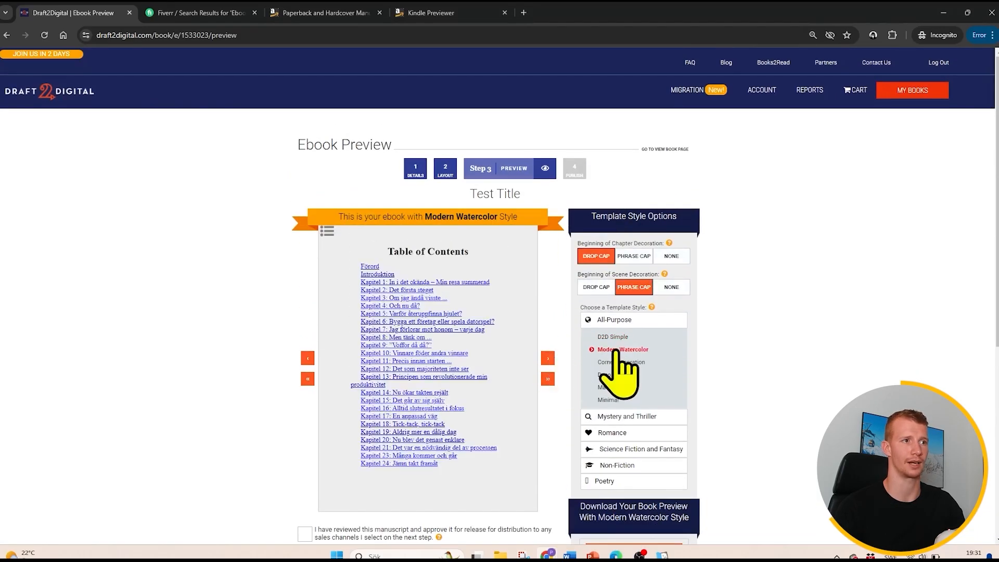
left_click(548, 358)
left_click(548, 358)
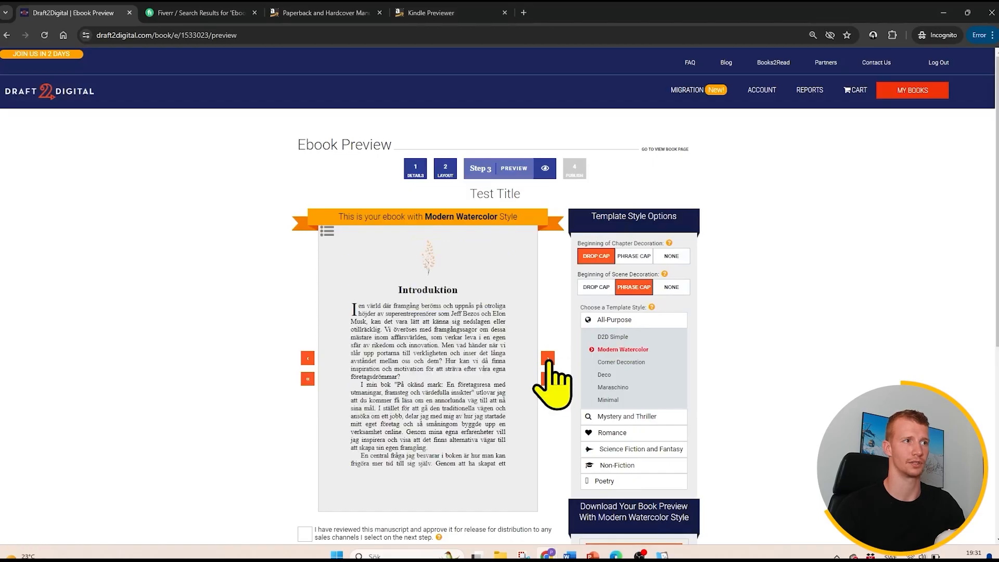
left_click(610, 363)
left_click(605, 375)
left_click(610, 387)
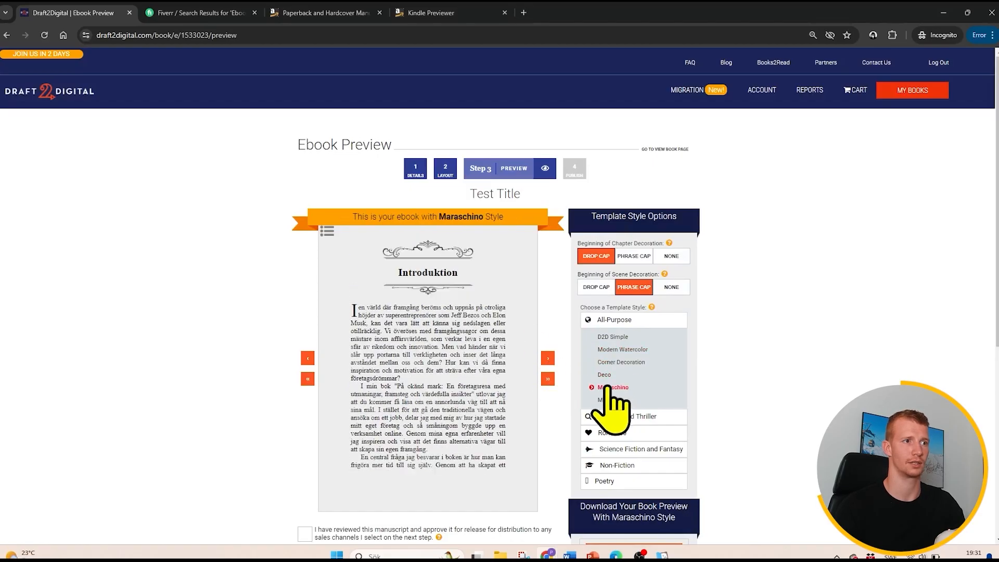
left_click(608, 400)
left_click(607, 416)
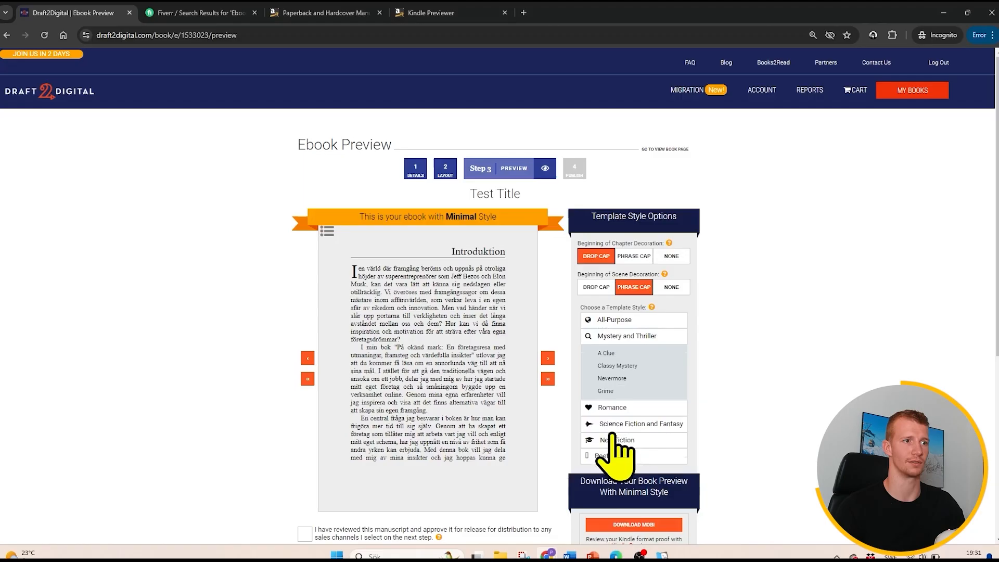
left_click(619, 390)
left_click(614, 378)
- Apply the Textbook template style from the Non-Fiction category to the ebook
left_click(619, 422)
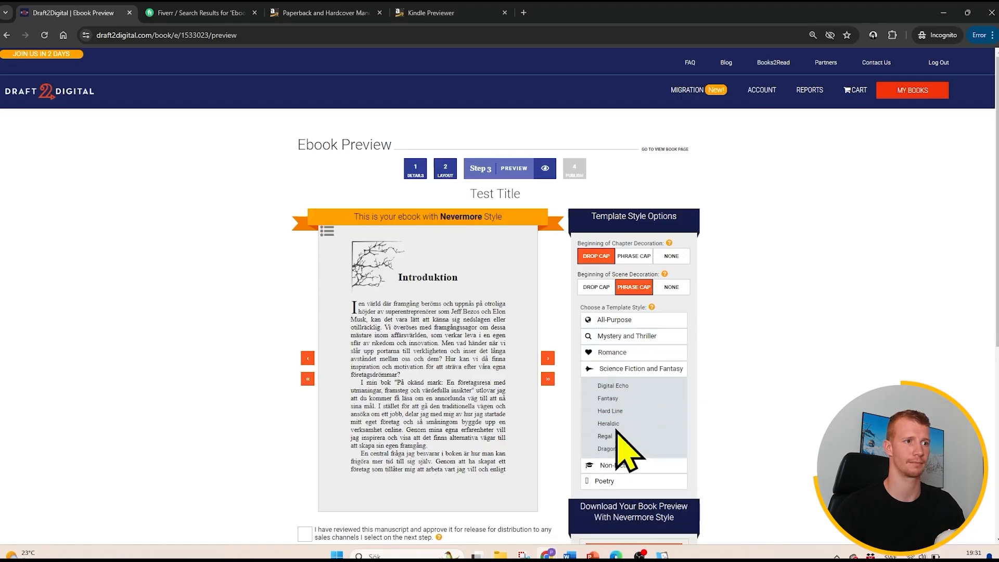
left_click(603, 460)
left_click(610, 414)
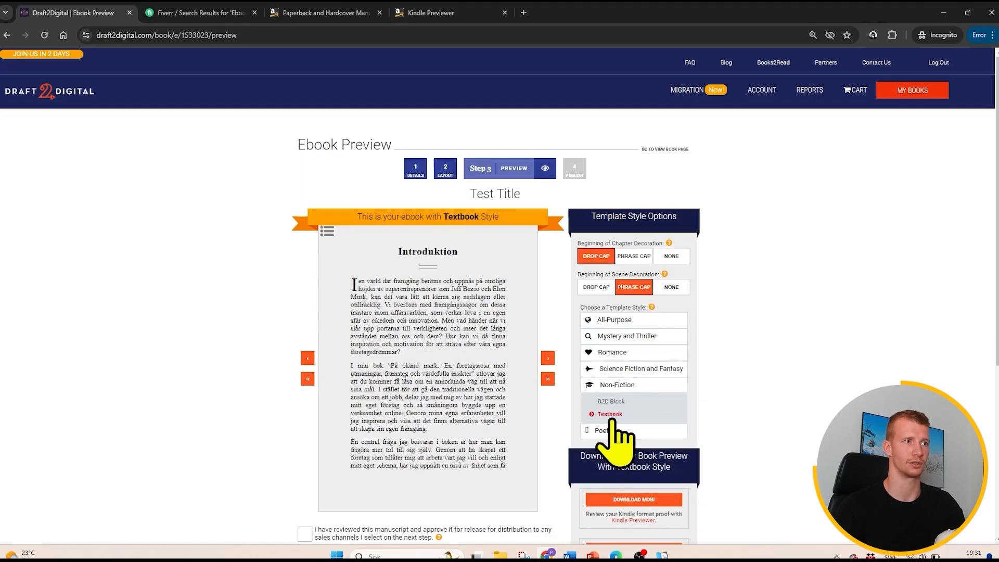
- Page back through the Textbook preview from the Introduktion to the start of the table of contents and look over the download formats
scroll(468, 286, "down", 3)
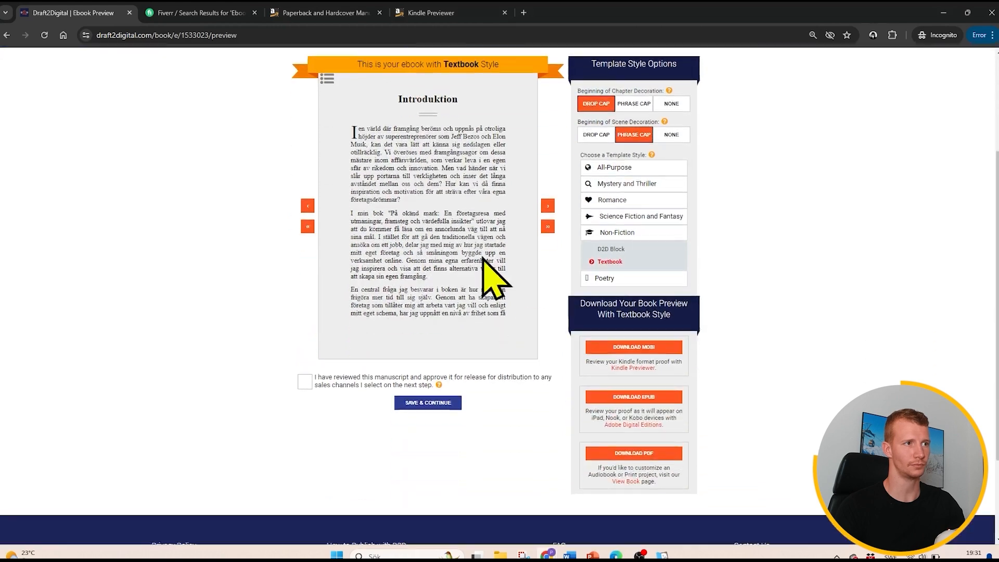
left_click(548, 202)
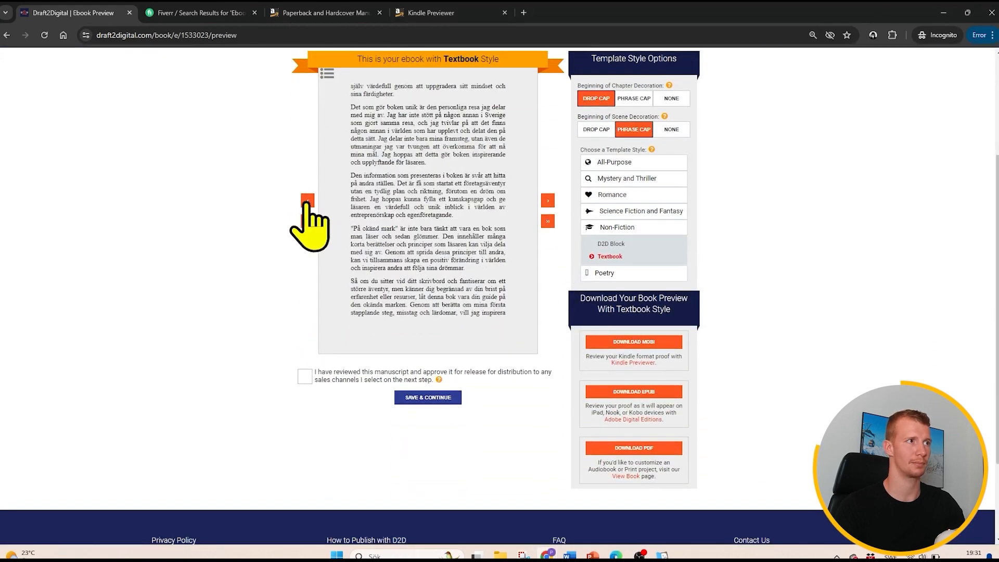
left_click(308, 201)
left_click(308, 201)
scroll(515, 283, "up", 3)
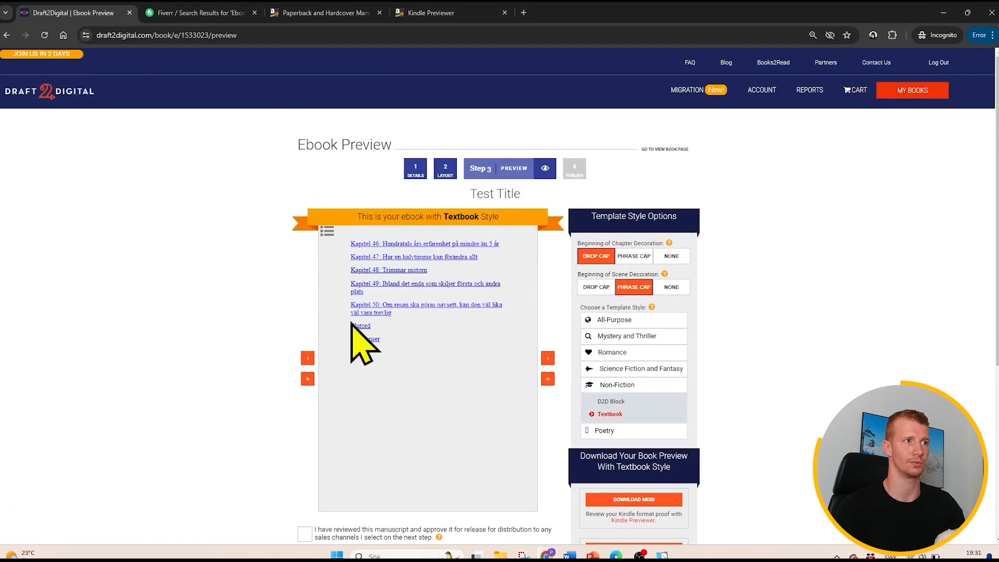
left_click(307, 359)
left_click(308, 359)
left_click(308, 359)
scroll(539, 345, "down", 5)
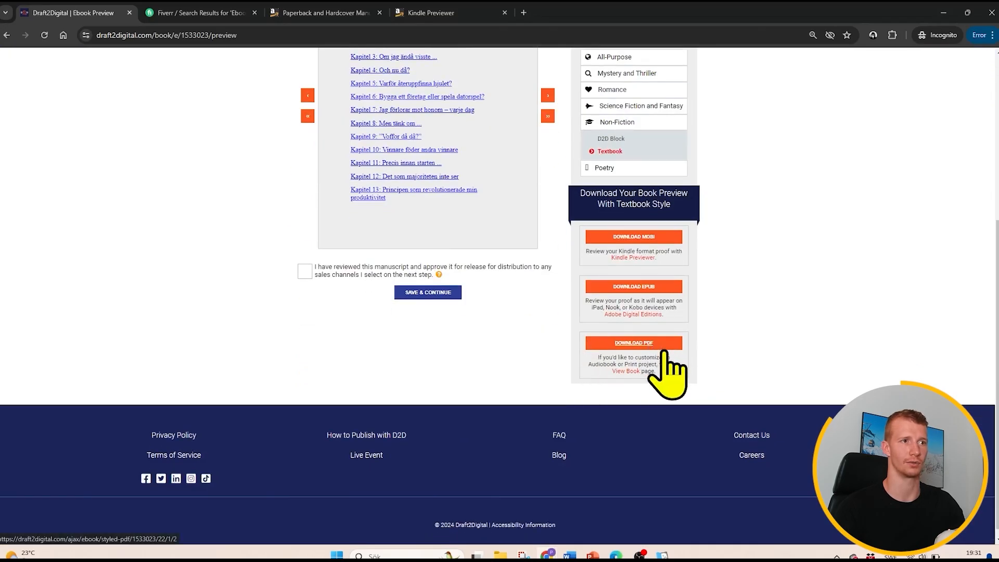
scroll(692, 382, "up", 2)
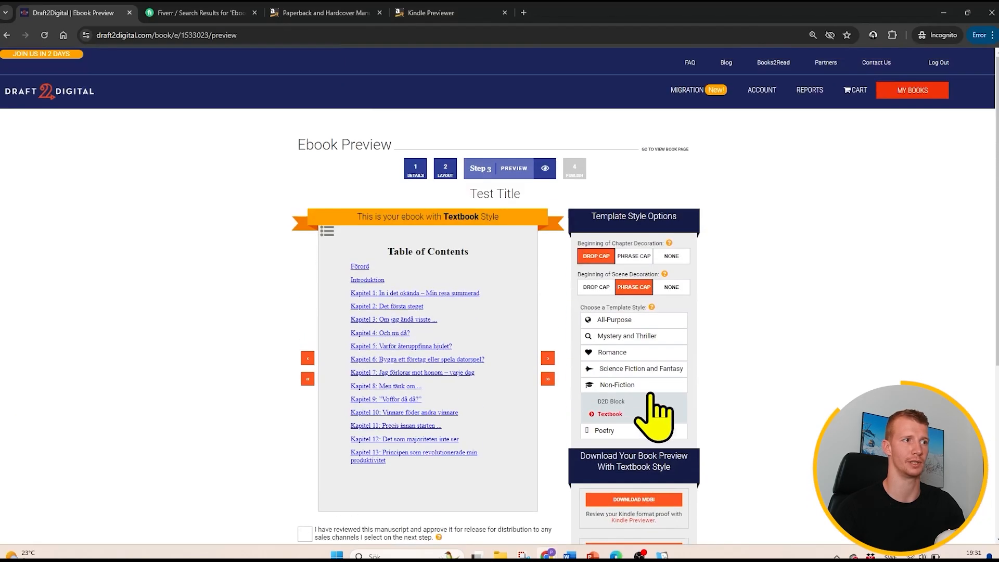
scroll(653, 411, "up", 3)
- Page forward through the Textbook preview from the table of contents into the first chapters, checking paragraphs, bullet lists, chapter images and quotes
left_click(549, 359)
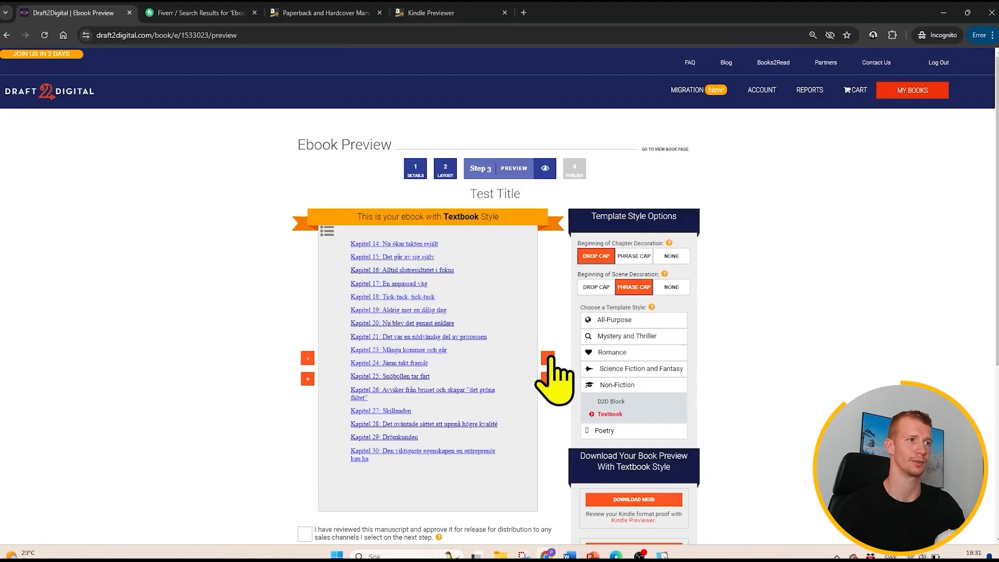
left_click(550, 359)
left_click(550, 359)
left_click(550, 359)
left_click(550, 359)
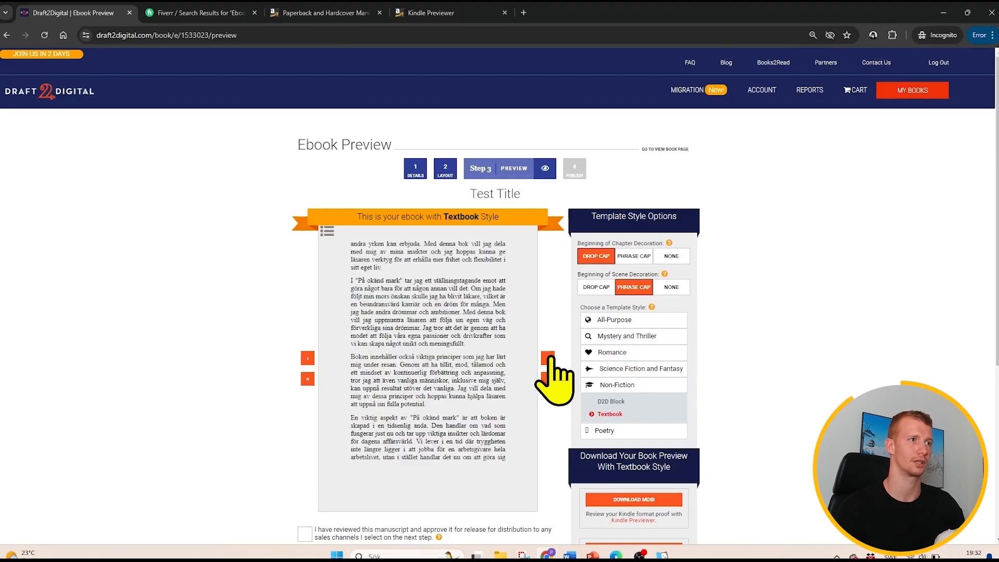
left_click(550, 359)
left_click(550, 359)
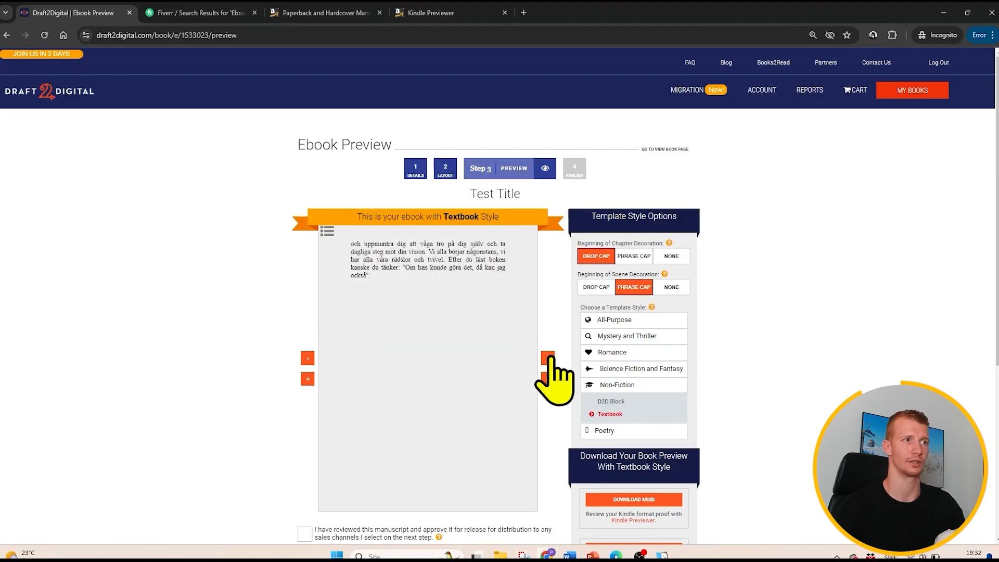
left_click(550, 359)
left_click(550, 359)
left_click(550, 359)
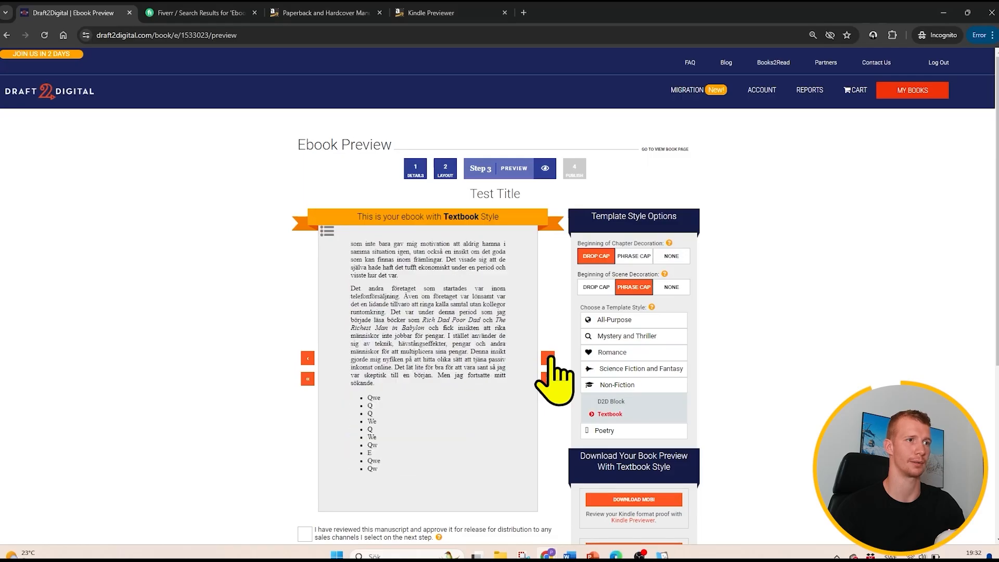
left_click(549, 359)
left_click(550, 359)
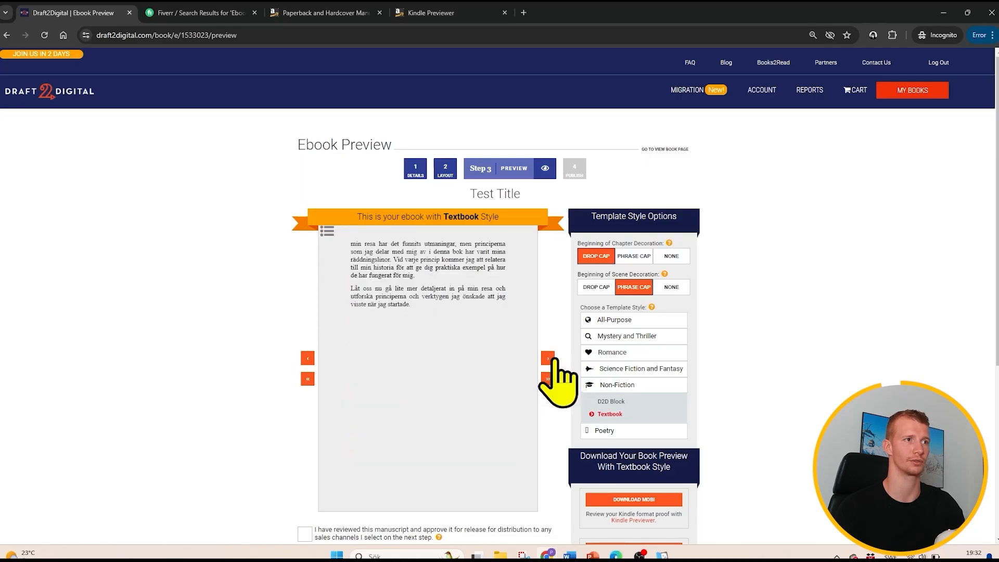
left_click(550, 359)
scroll(677, 387, "down", 4)
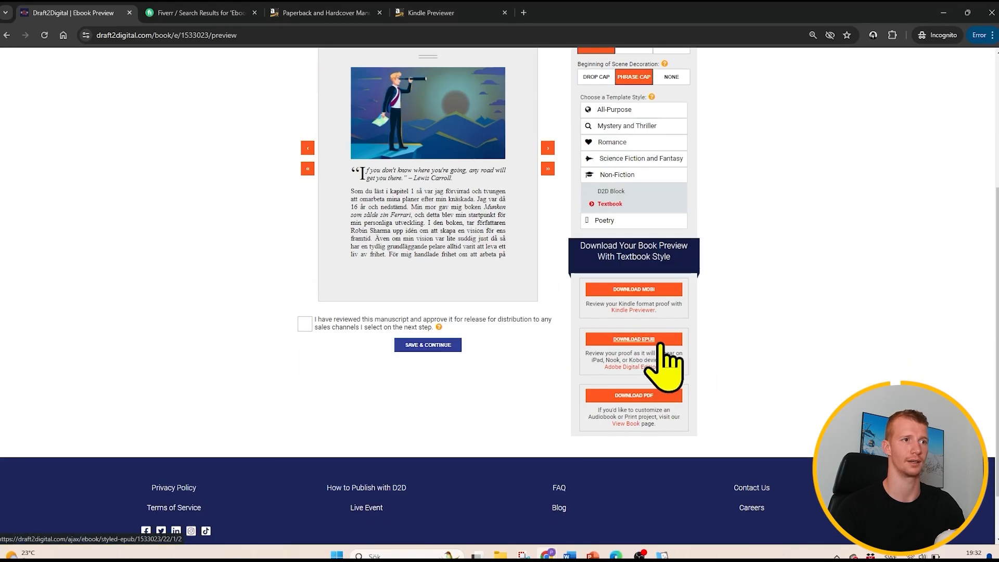
scroll(624, 307, "up", 4)
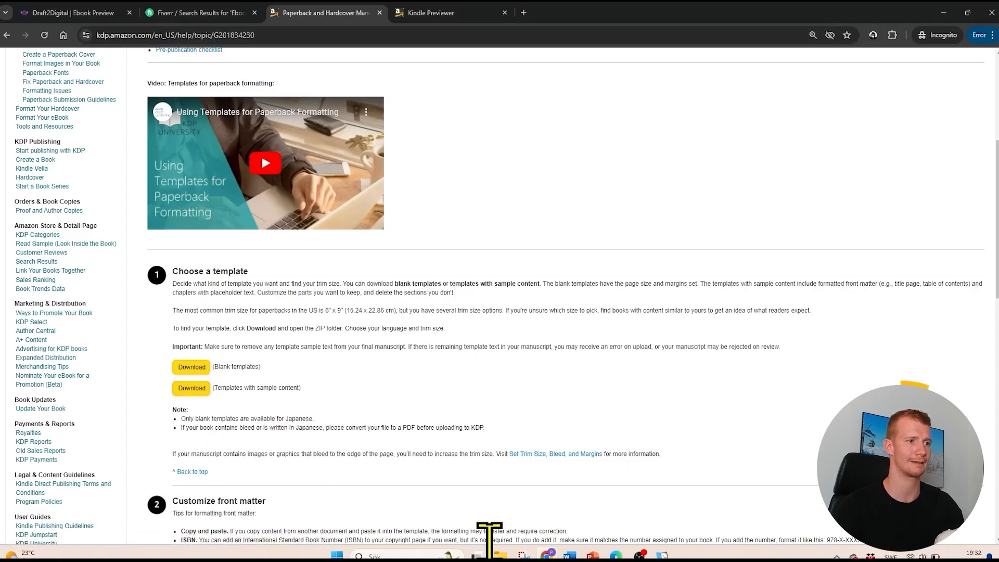
- Switch to Word and place the "På okänd mark med bilder 123123" manuscript window beside the 6 x 9 in template
left_click(500, 554)
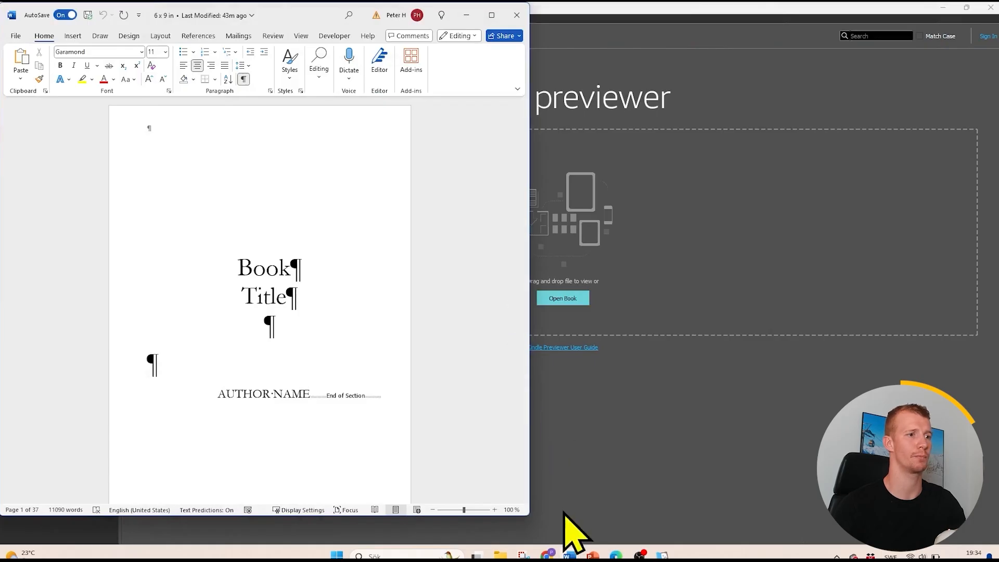
mouse_move(567, 550)
left_click(588, 518)
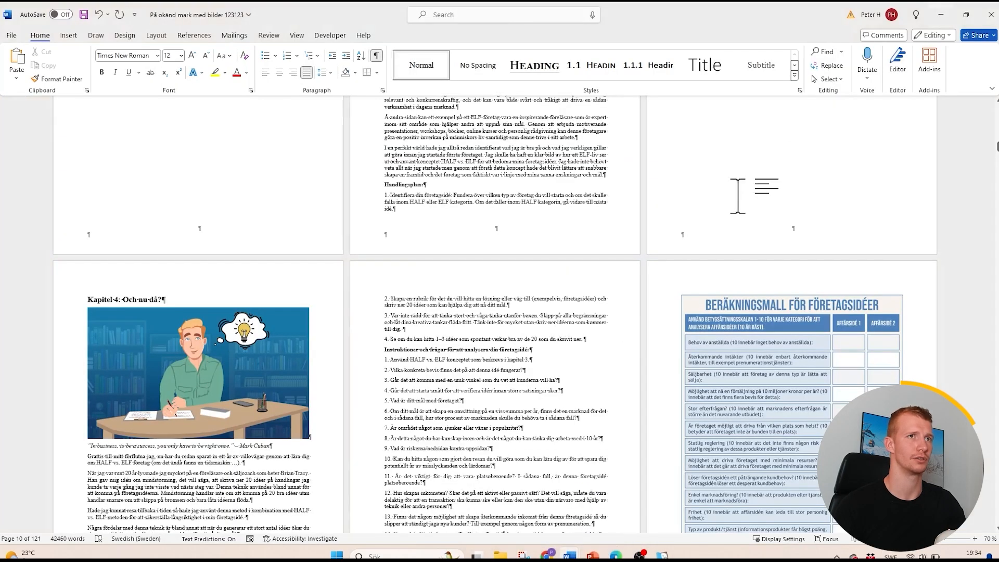
left_click(966, 15)
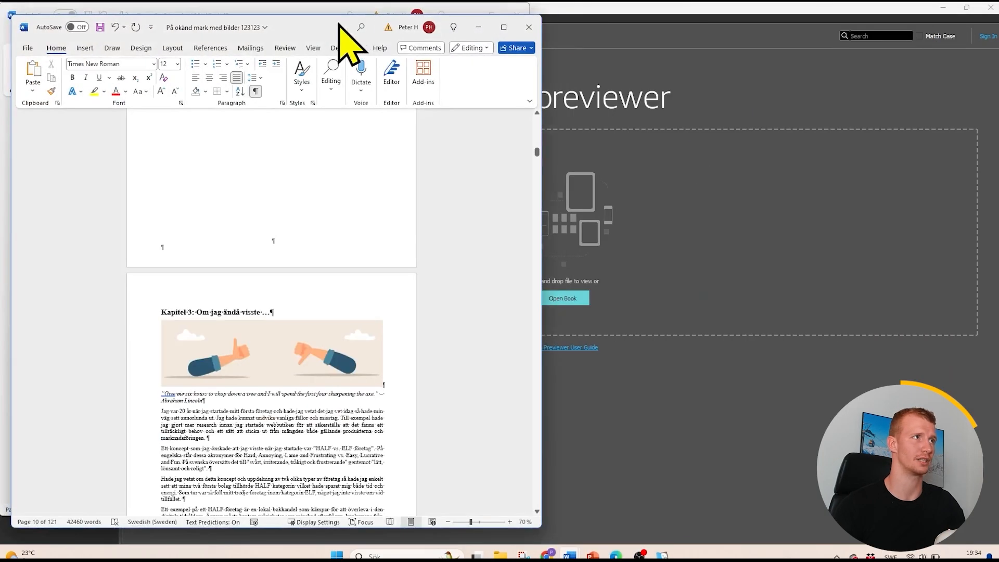
left_click_drag(339, 23, 996, 23)
- Copy the title and subtitle from the manuscript's first page and paste them after the "Title" placeholder in the 6 x 9 in template
scroll(728, 312, "up", 10)
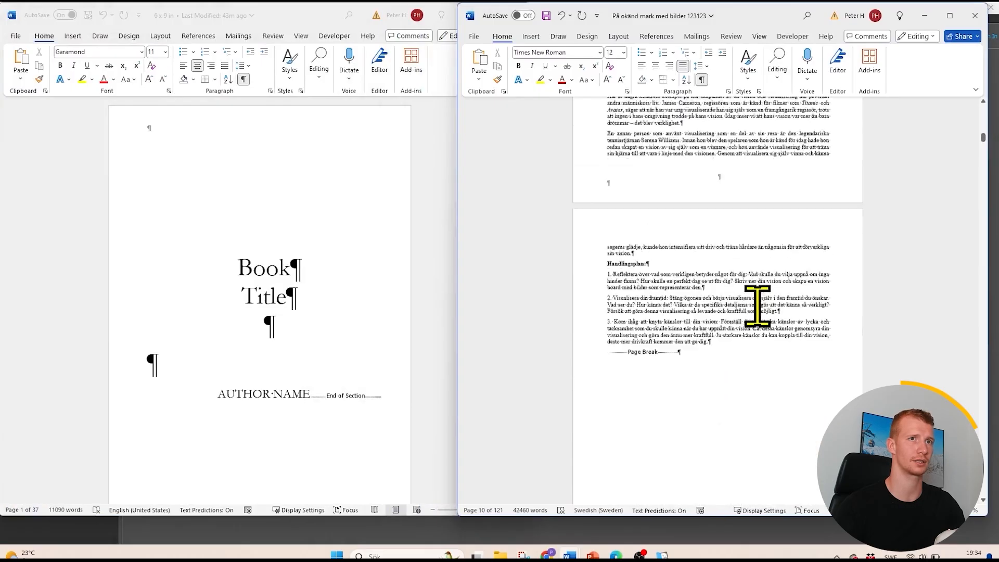
scroll(758, 307, "up", 2)
left_click_drag(983, 137, 983, 103)
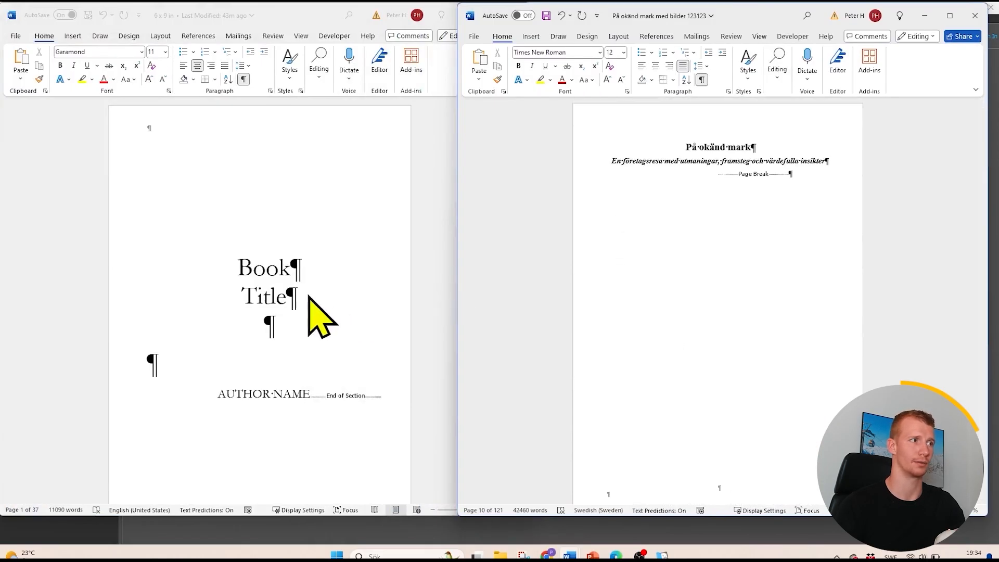
left_click(831, 161)
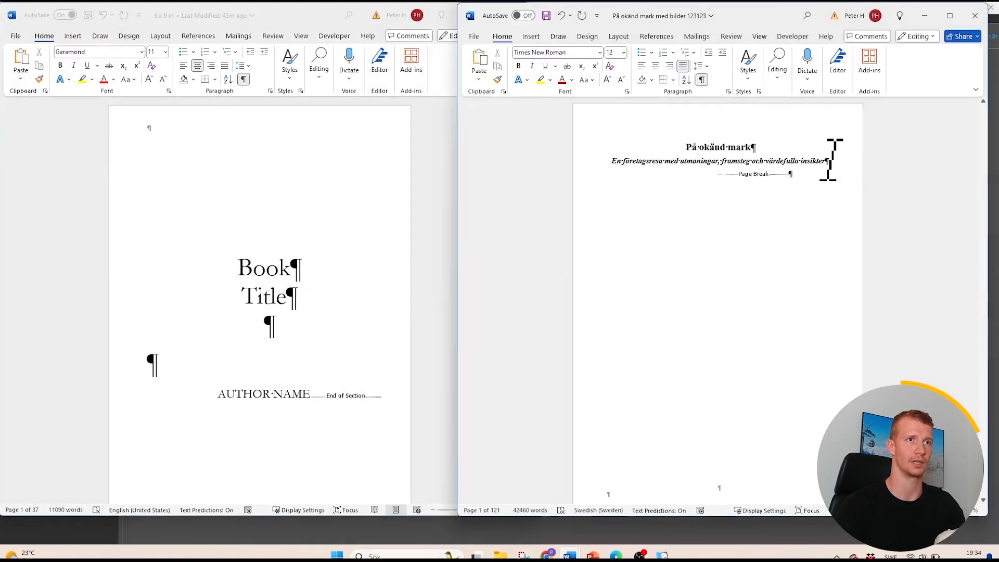
left_click_drag(831, 160, 687, 147)
key("ctrl+c")
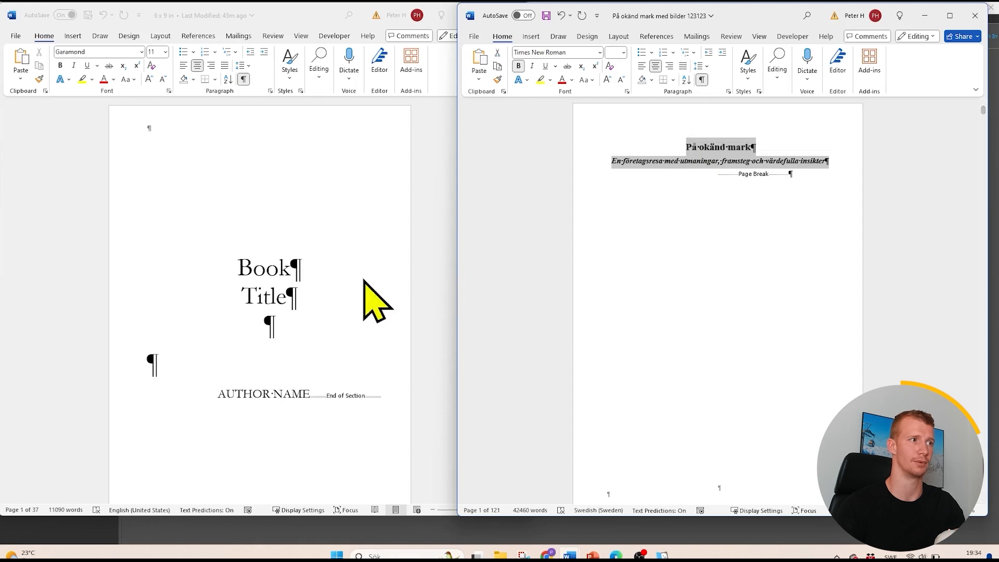
left_click(364, 280)
left_click(290, 295)
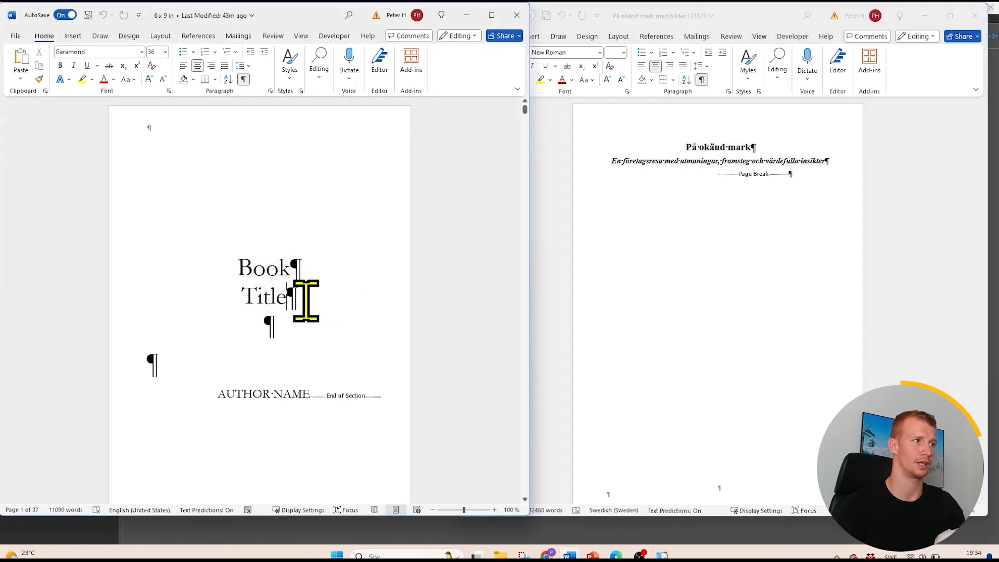
key("ctrl+v")
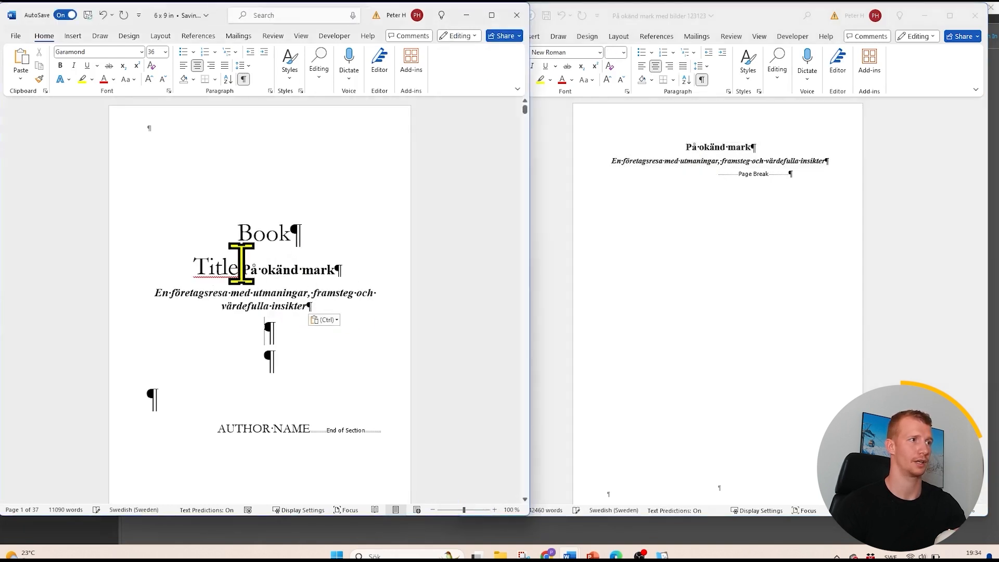
- Copy the "Title" placeholder's formatting with Format Painter onto the pasted title and subtitle
left_click_drag(241, 264, 196, 261)
left_click(39, 79)
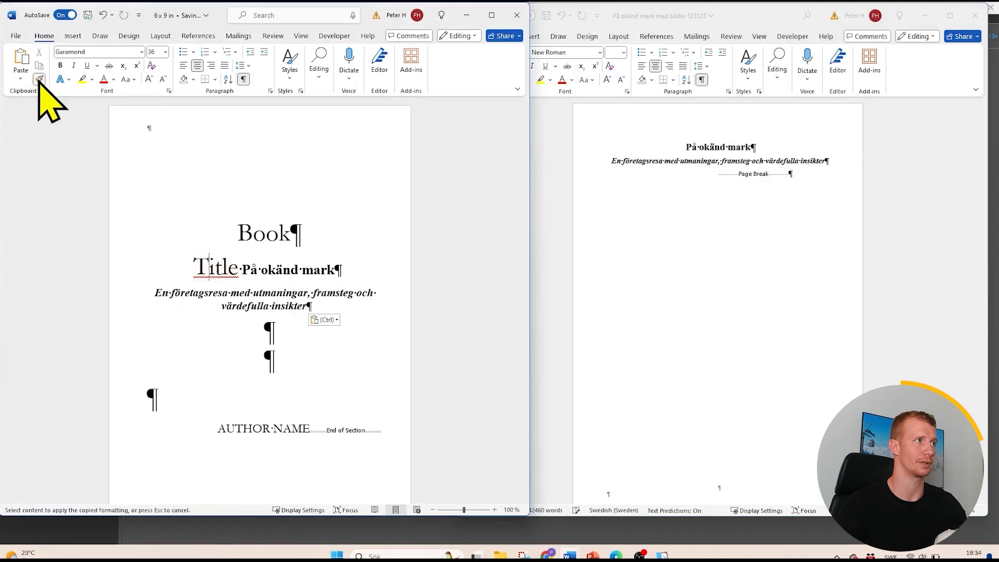
mouse_move(366, 312)
left_mouse_down()
mouse_move(284, 275)
mouse_move(198, 266)
left_mouse_up()
left_click(253, 299)
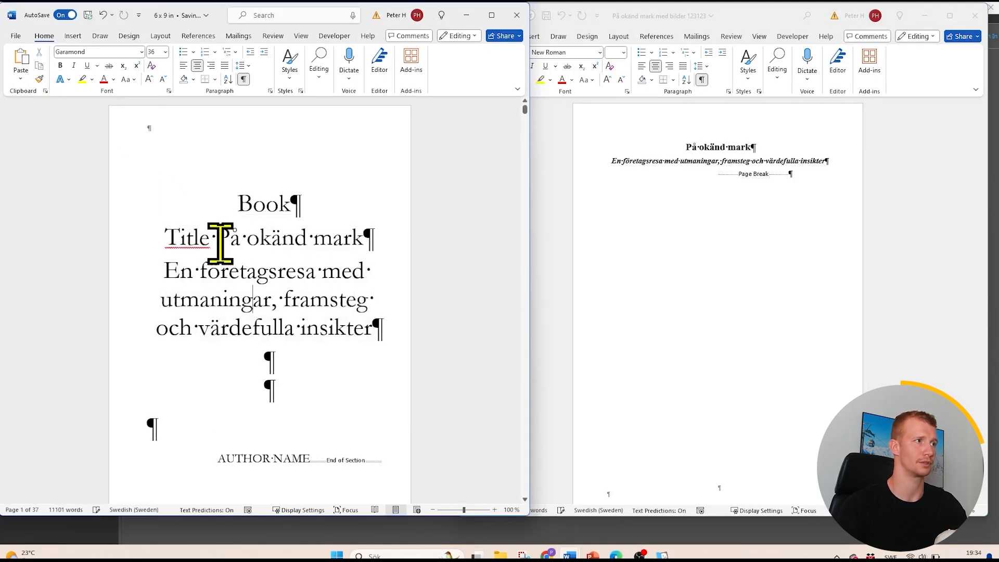
- Delete the "Book" and "Title" placeholder words with their leftover line and space before "På okänd mark" on the title page
left_click_drag(230, 216, 248, 208)
key("Delete")
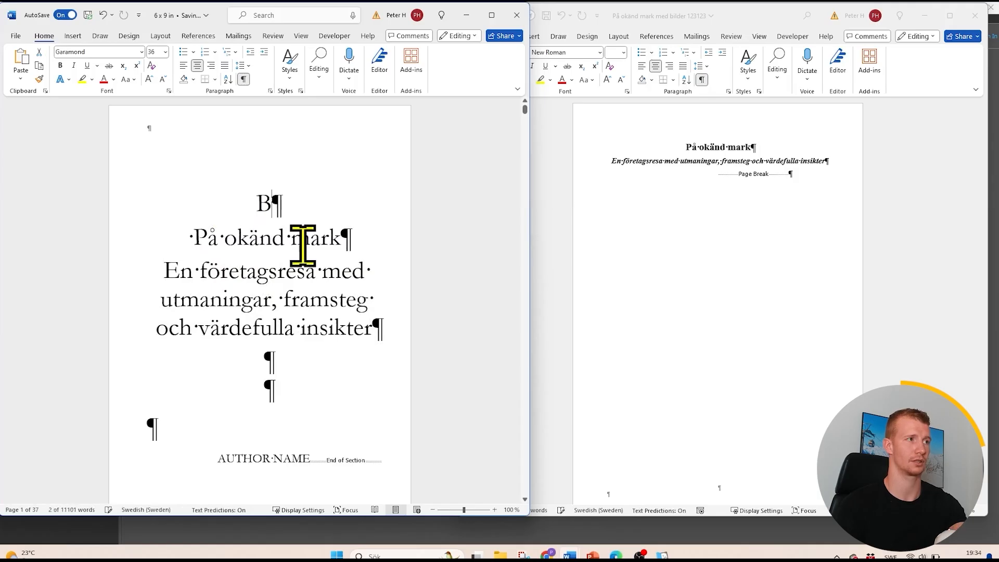
left_click_drag(383, 307, 200, 272)
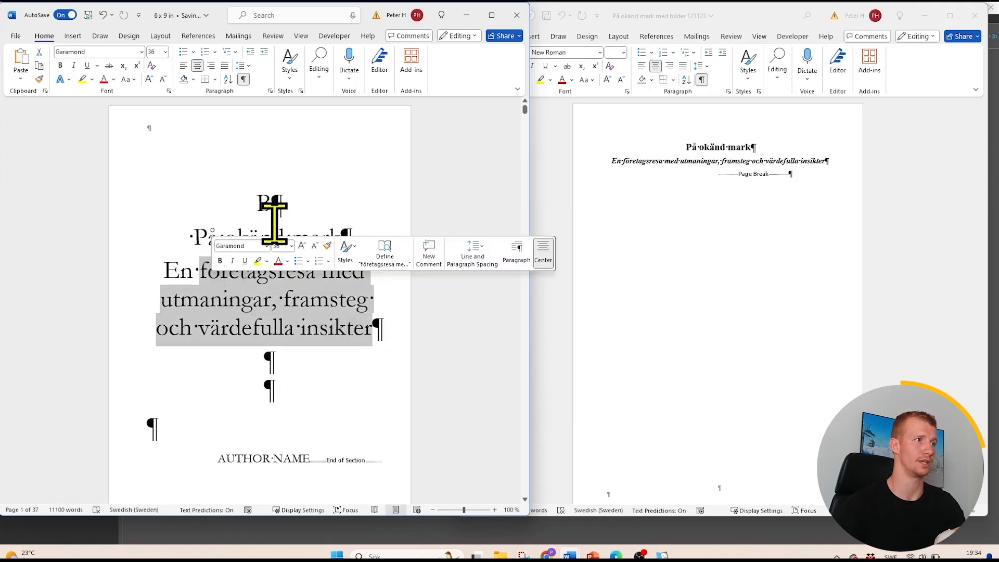
left_click(194, 240)
key("BackSpace")
key("BackSpace")
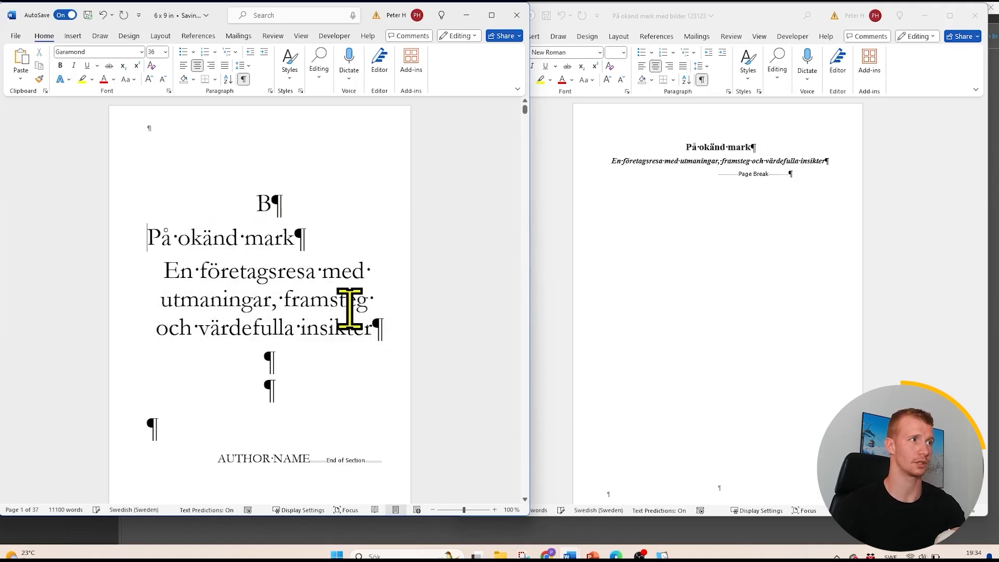
key("BackSpace")
- Set the font size of the subtitle "En företagsresa med utmaningar, framsteg och värdefulla insikter" to 18
left_click_drag(382, 307, 149, 261)
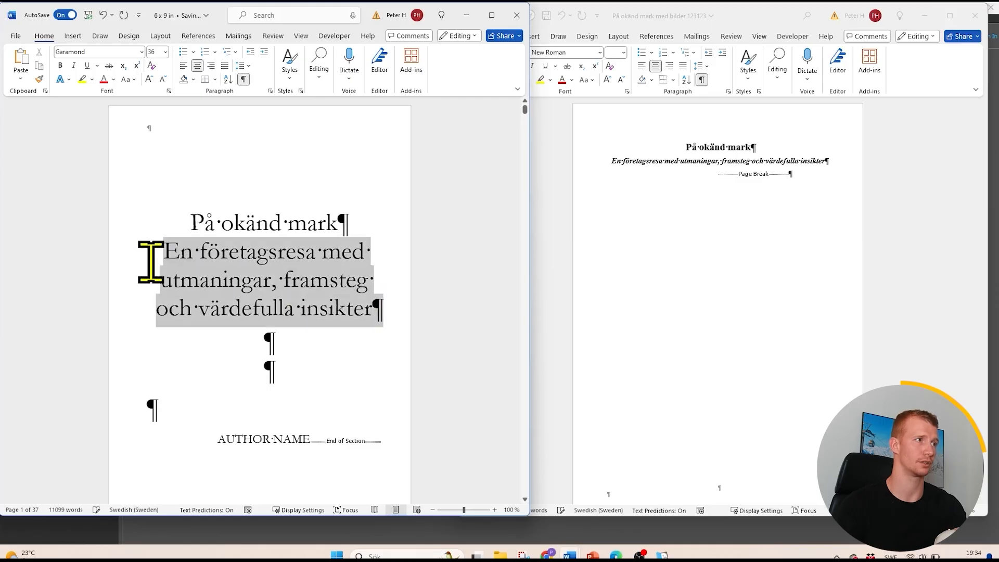
left_click(165, 52)
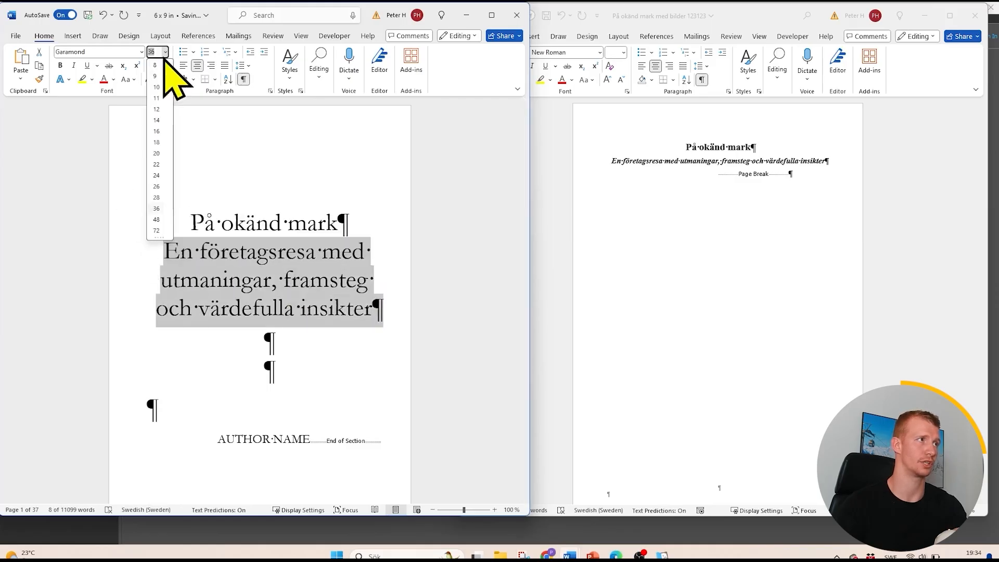
left_click(156, 142)
left_click(319, 290)
scroll(319, 291, "down", 3)
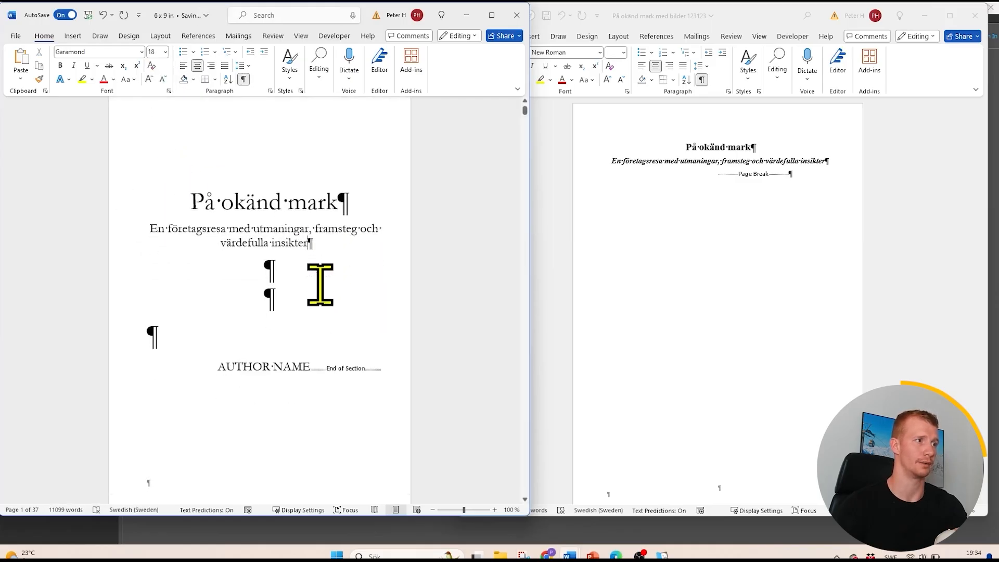
left_click_drag(313, 337, 241, 339)
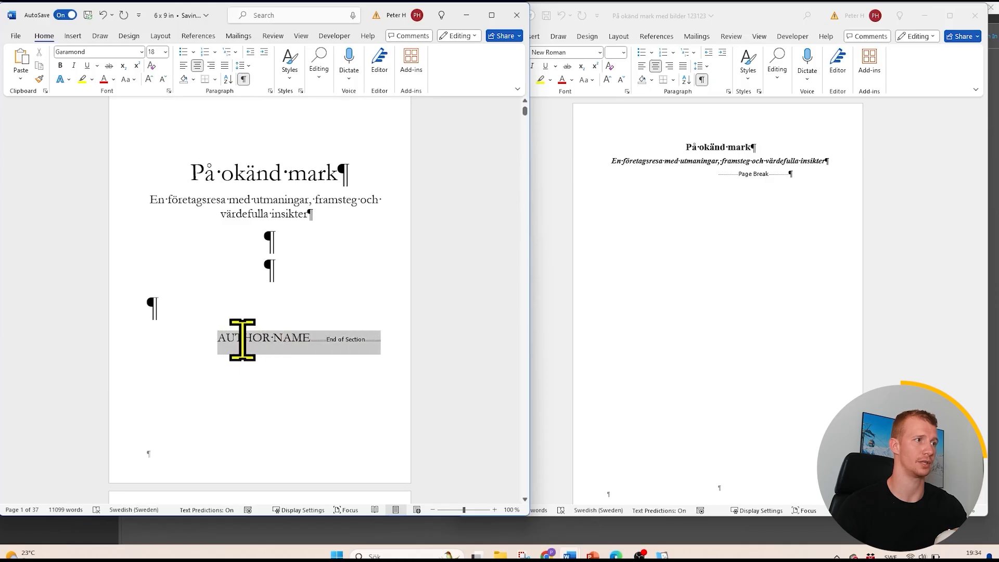
left_click(261, 339)
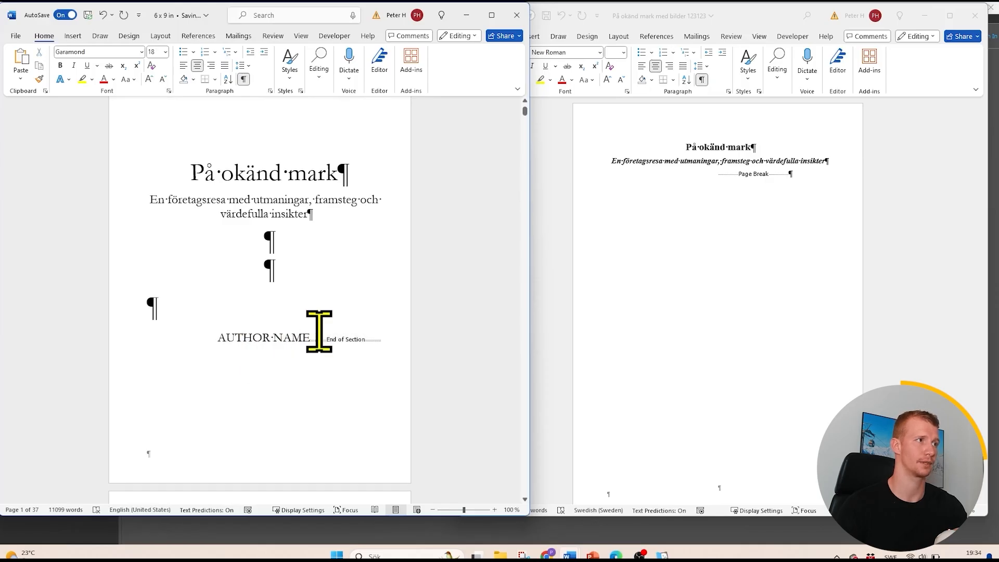
scroll(318, 332, "down", 4)
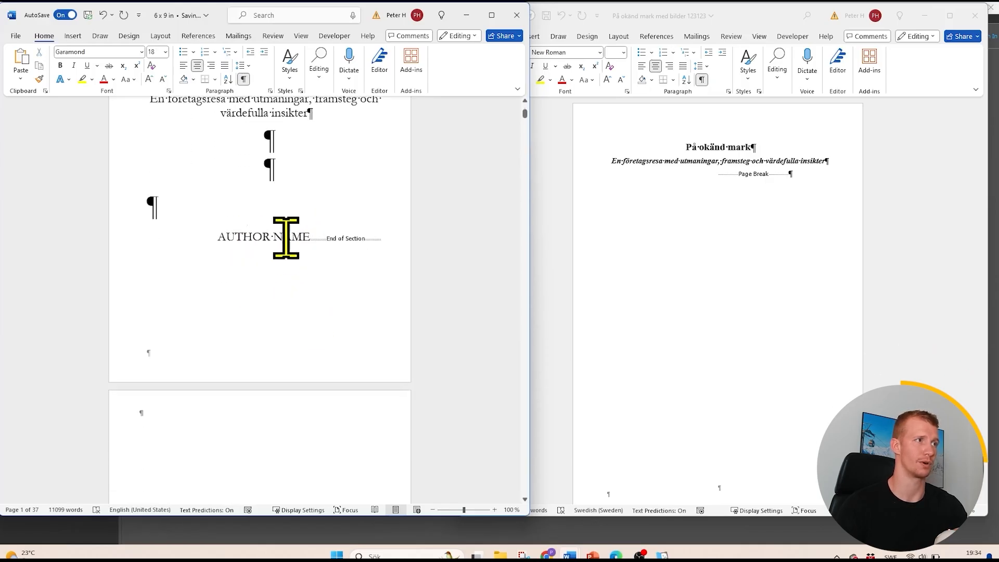
scroll(295, 237, "up", 7)
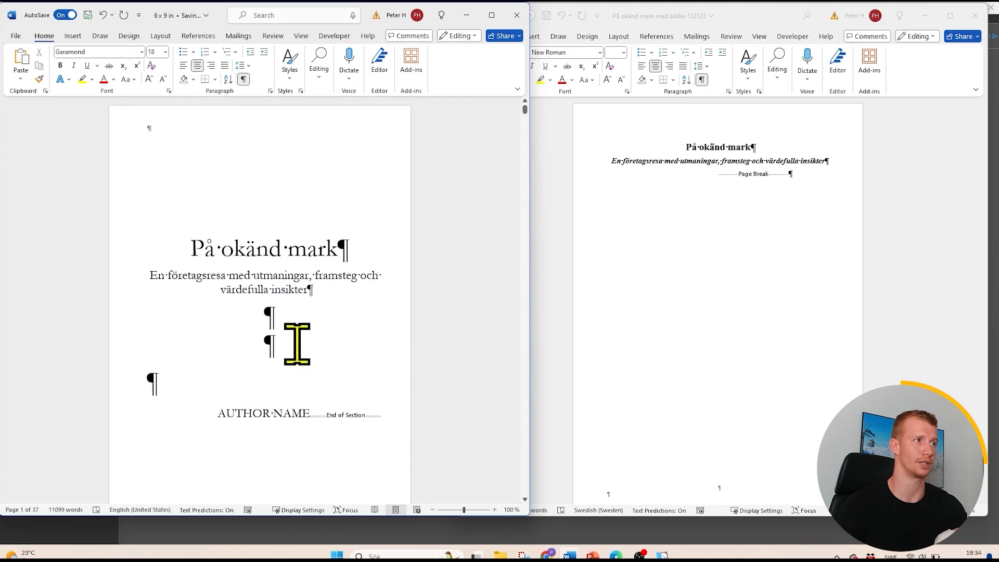
- Delete the ISBN line from the template's copyright page
scroll(290, 390, "down", 20)
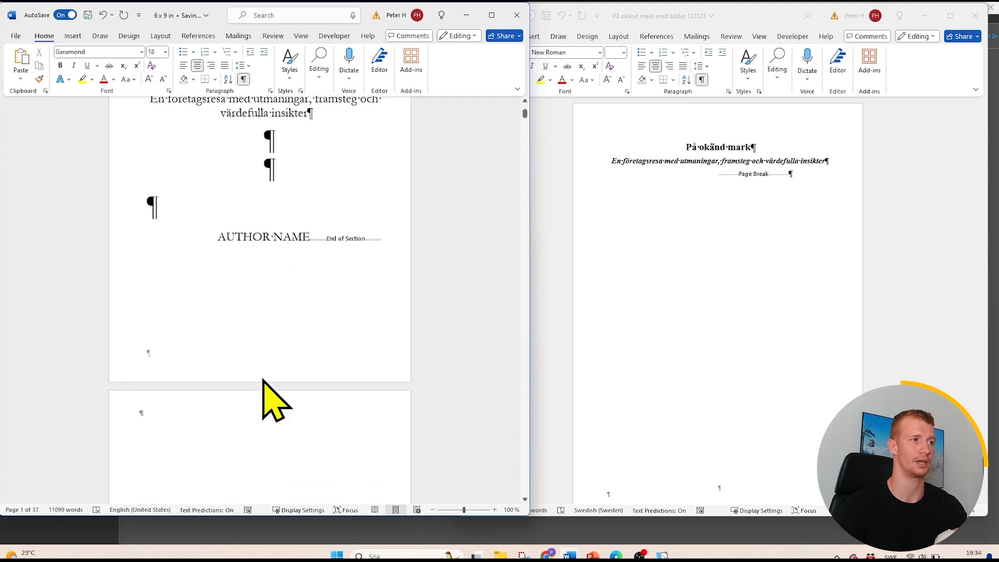
scroll(284, 396, "down", 3)
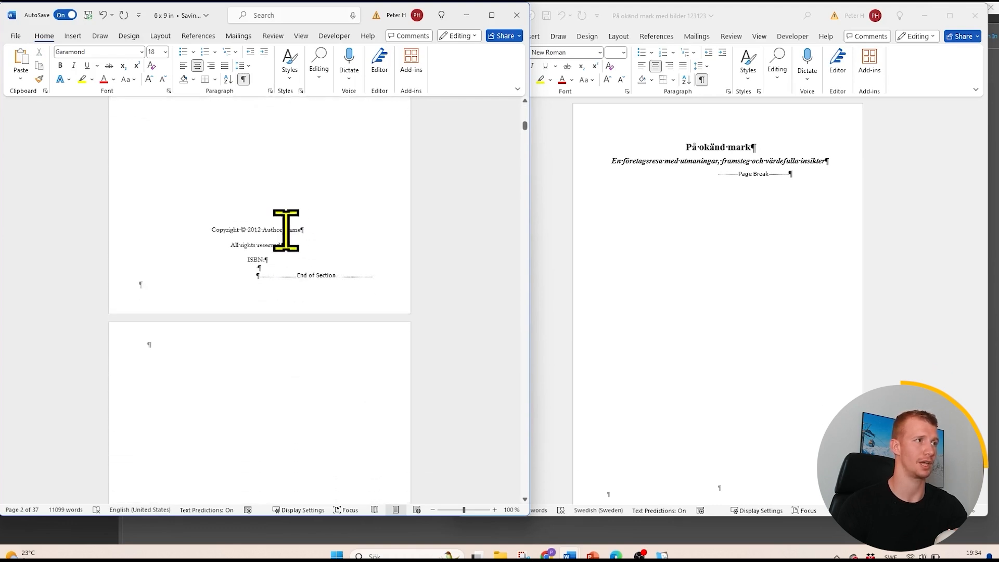
left_click_drag(264, 230, 298, 229)
left_click(261, 230)
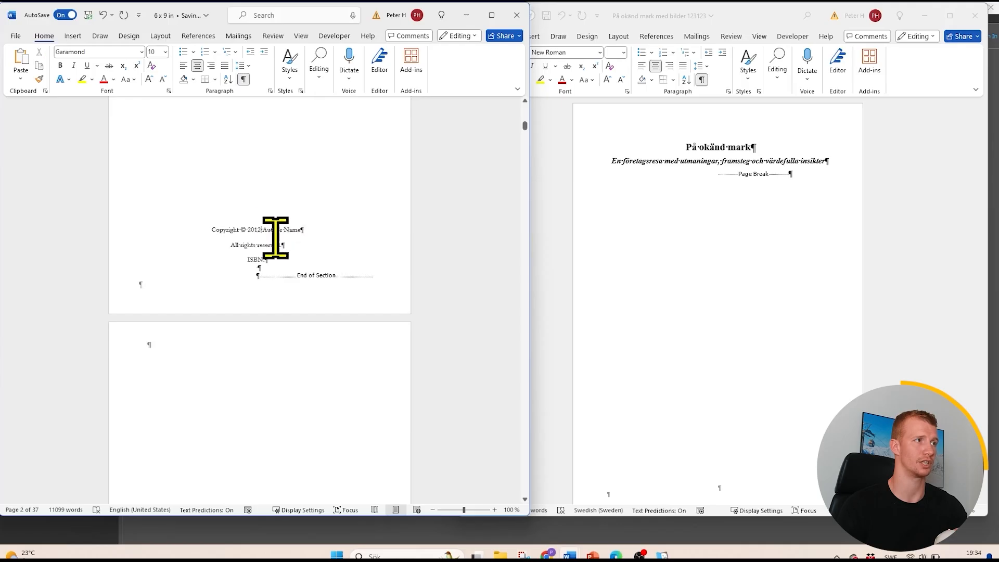
double_click(256, 232)
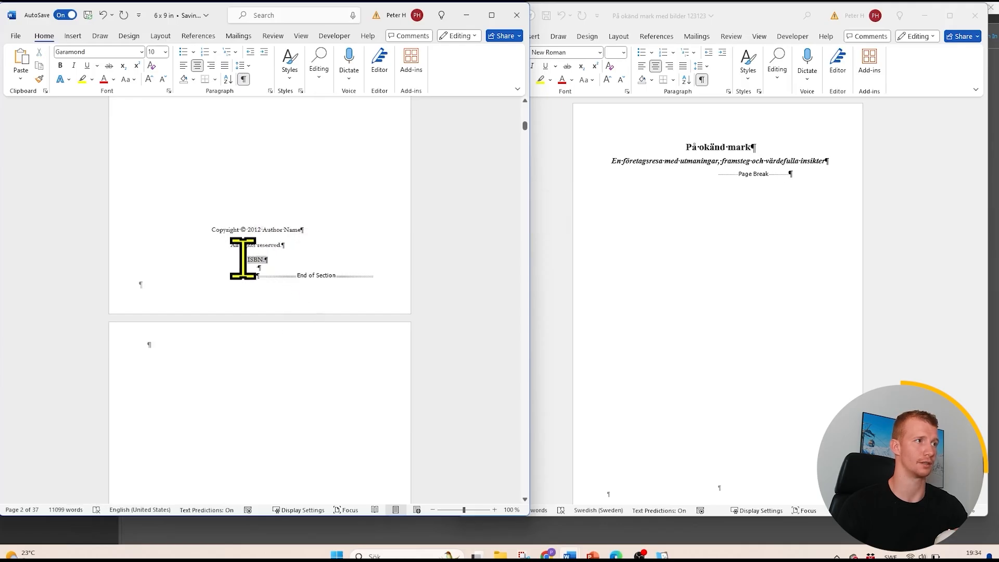
key("Delete")
- Delete the "DEDICATION" heading and its placeholder text from the third page of the template
scroll(302, 323, "down", 2)
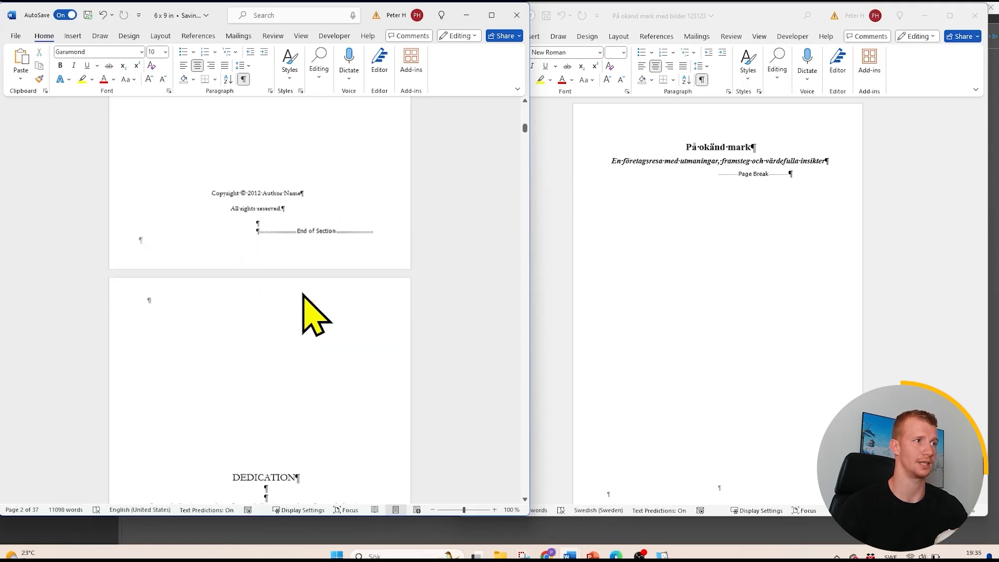
scroll(301, 294, "down", 3)
scroll(301, 294, "up", 10)
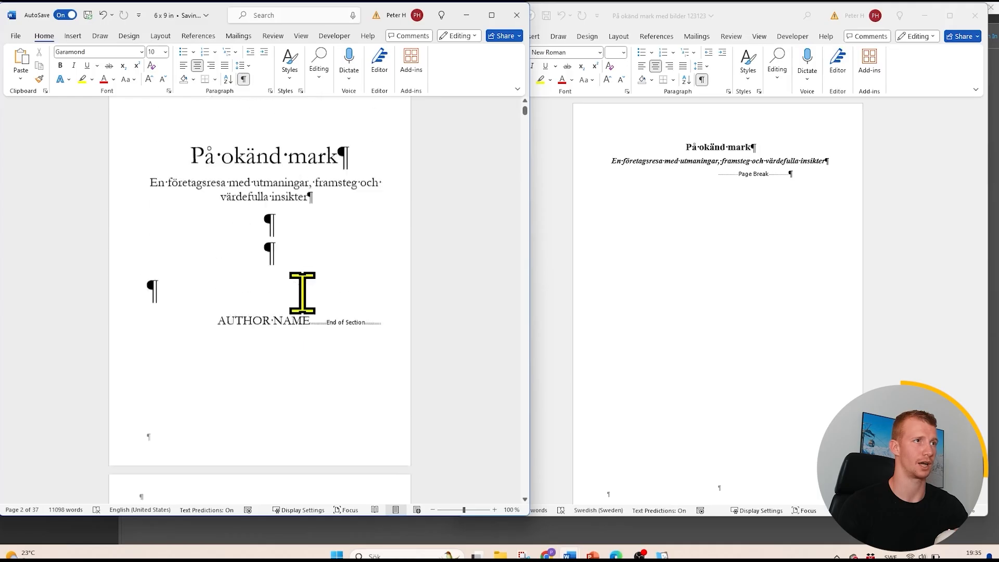
scroll(302, 292, "down", 10)
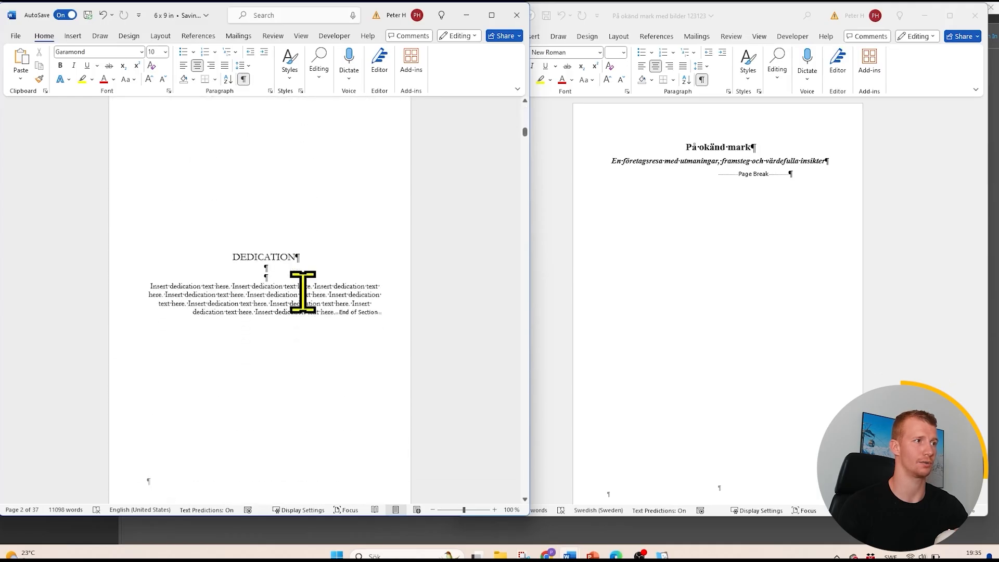
scroll(303, 291, "down", 1)
left_click_drag(334, 299, 215, 251)
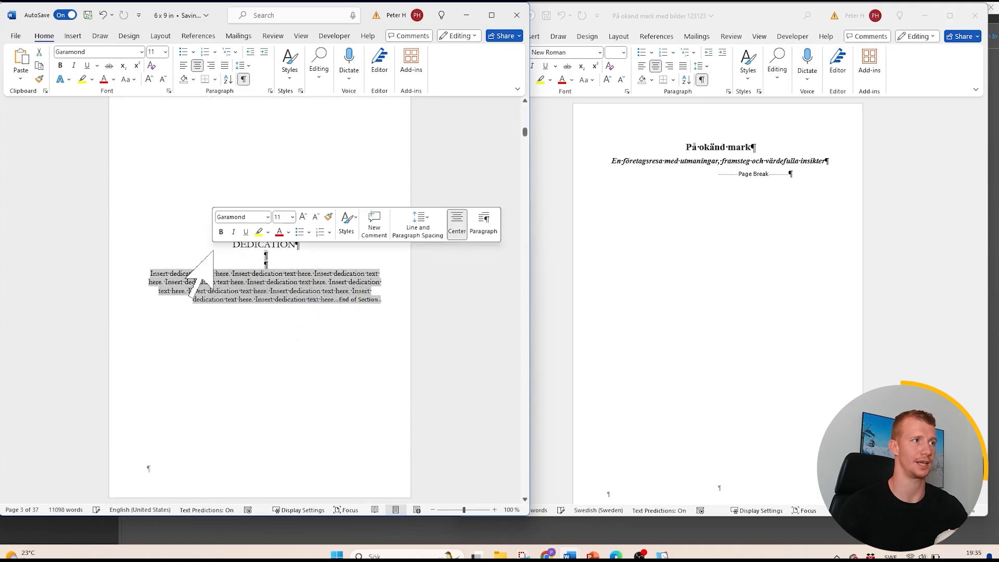
left_click(352, 299)
left_click_drag(351, 299, 218, 244)
key("Delete")
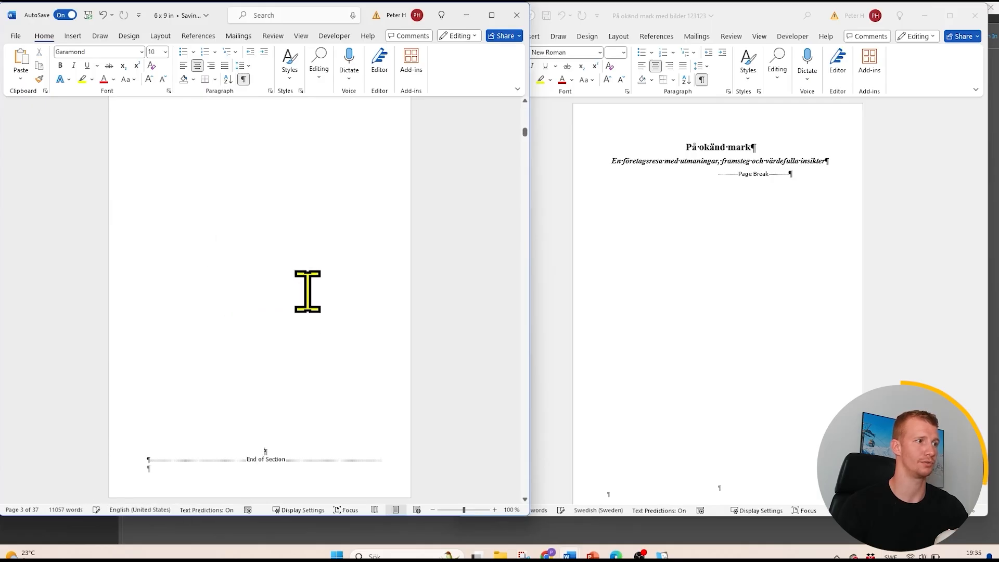
- Undo the recent template edits back to the subtitle's size change and redo them through the dedication deletion
scroll(382, 290, "down", 5)
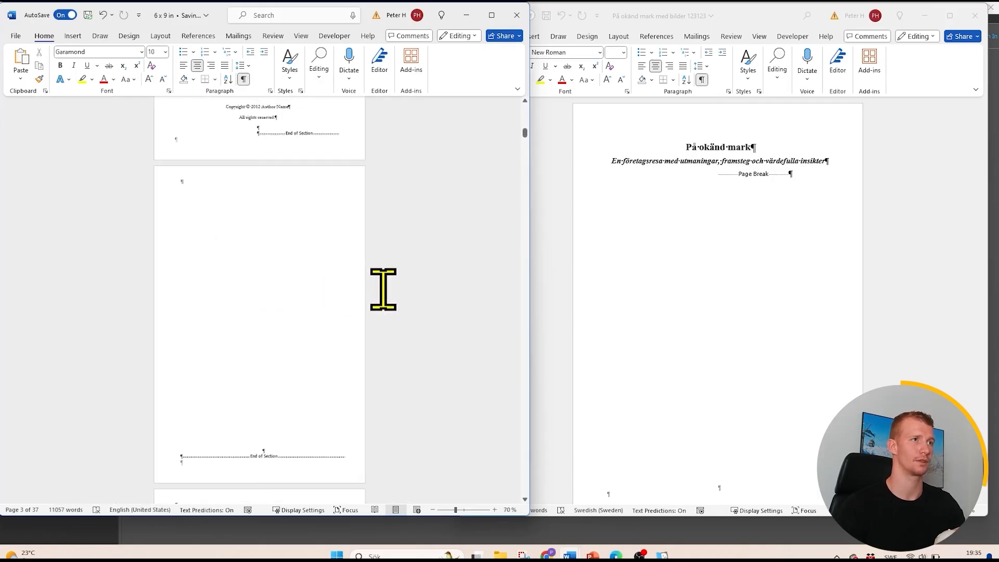
scroll(396, 312, "down", 3)
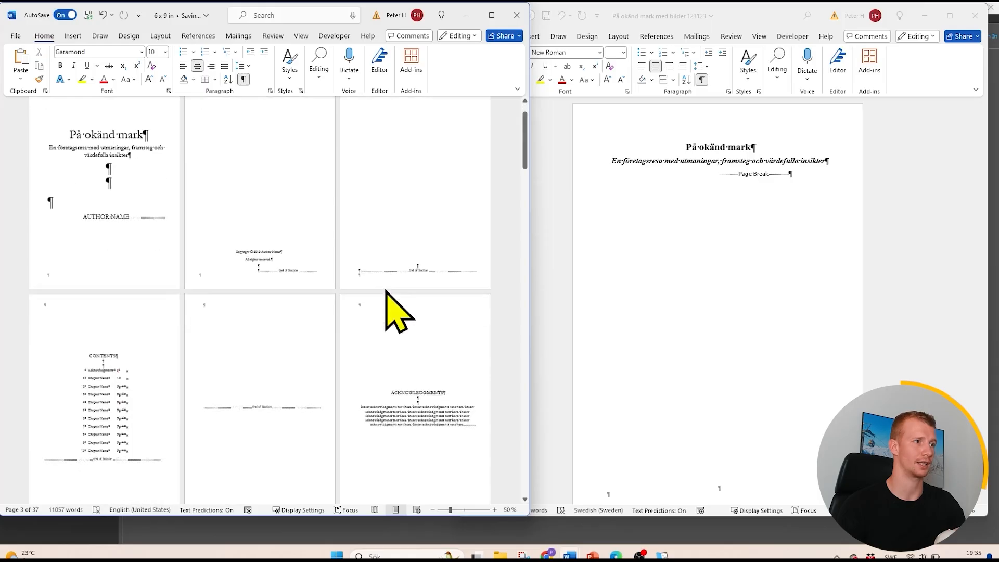
key("ctrl+z")
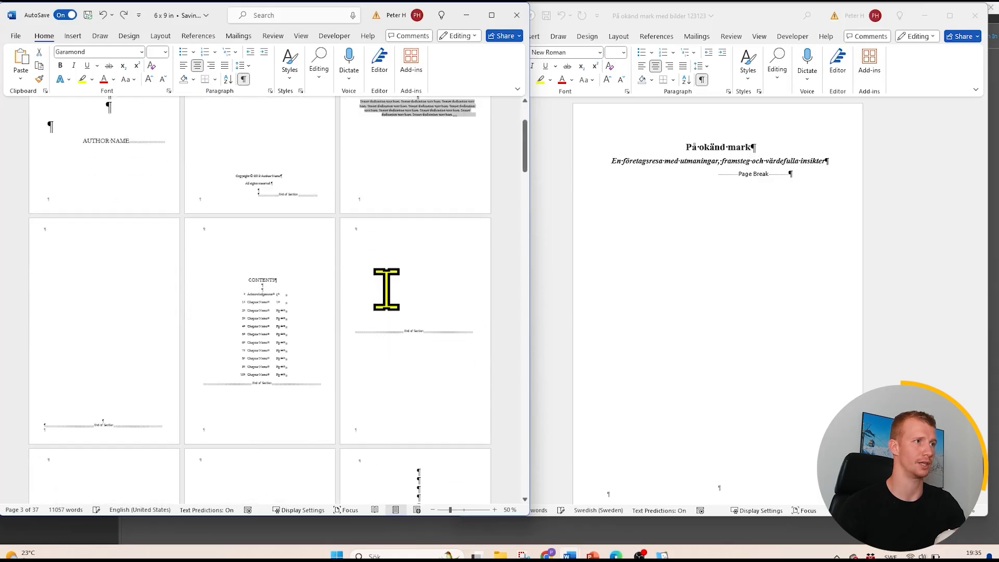
key("ctrl+z")
key("ctrl+z")
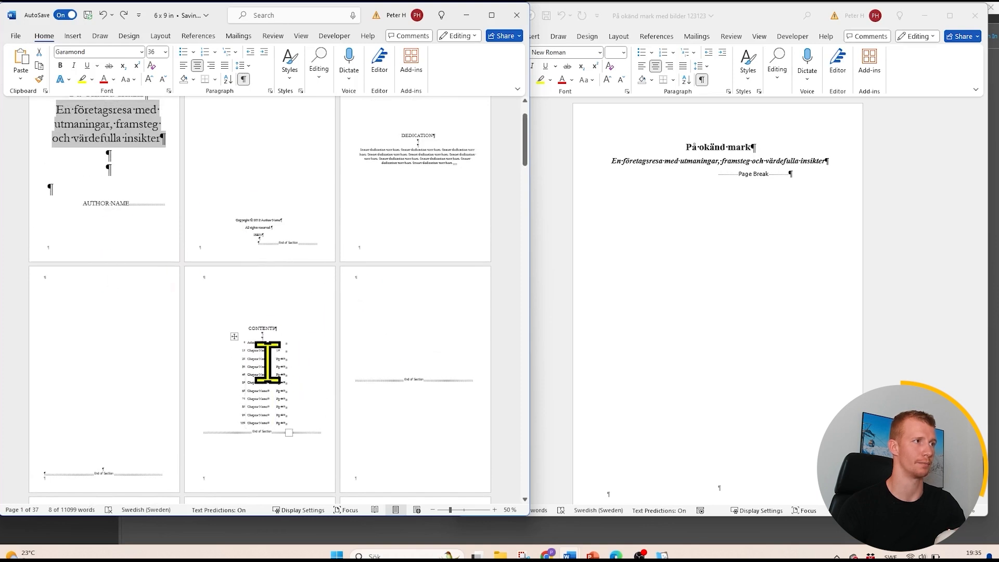
left_click(123, 18)
left_click(123, 17)
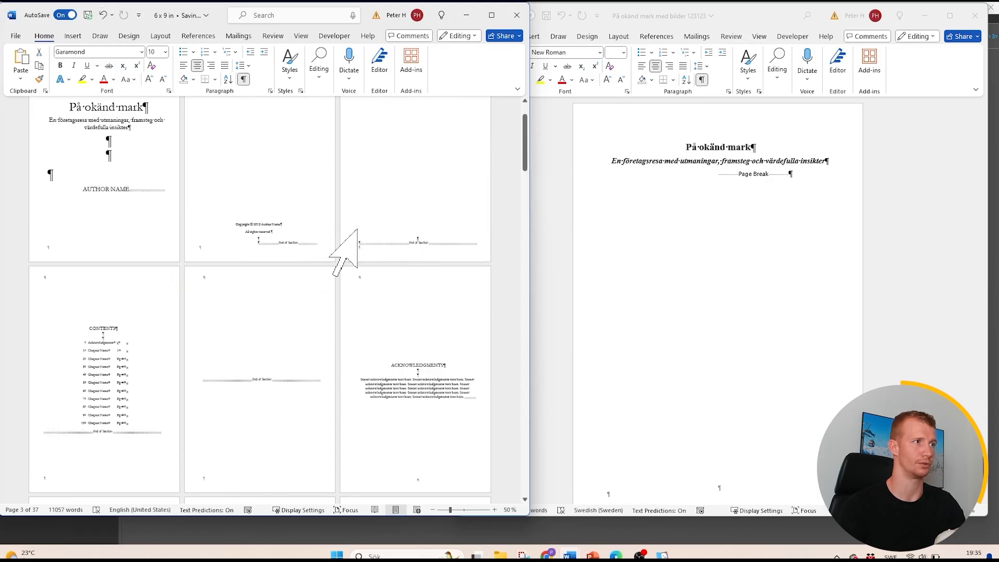
- Try inserting two page breaks before "På okänd mark" on the title page, and undo both
left_click(85, 110)
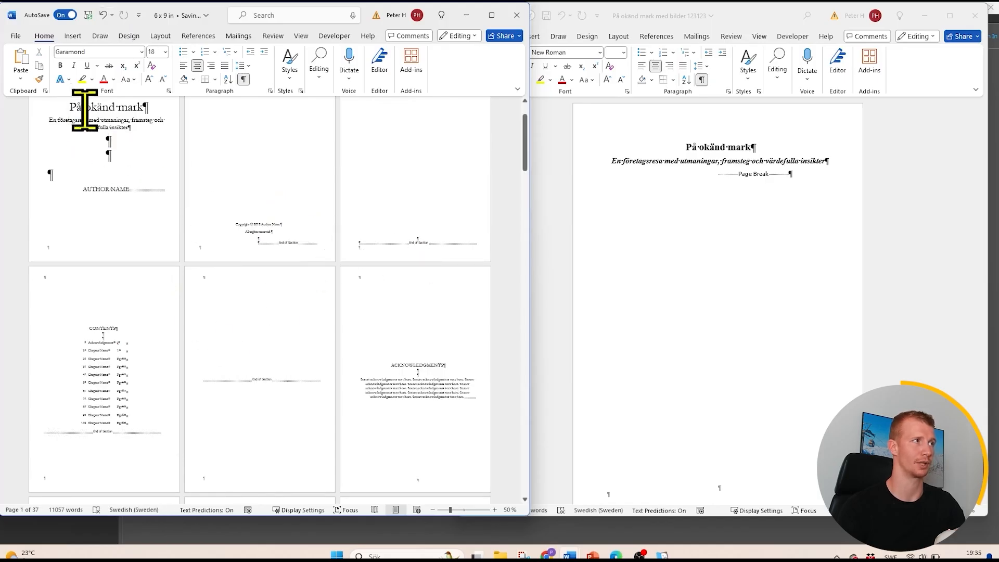
left_click(73, 36)
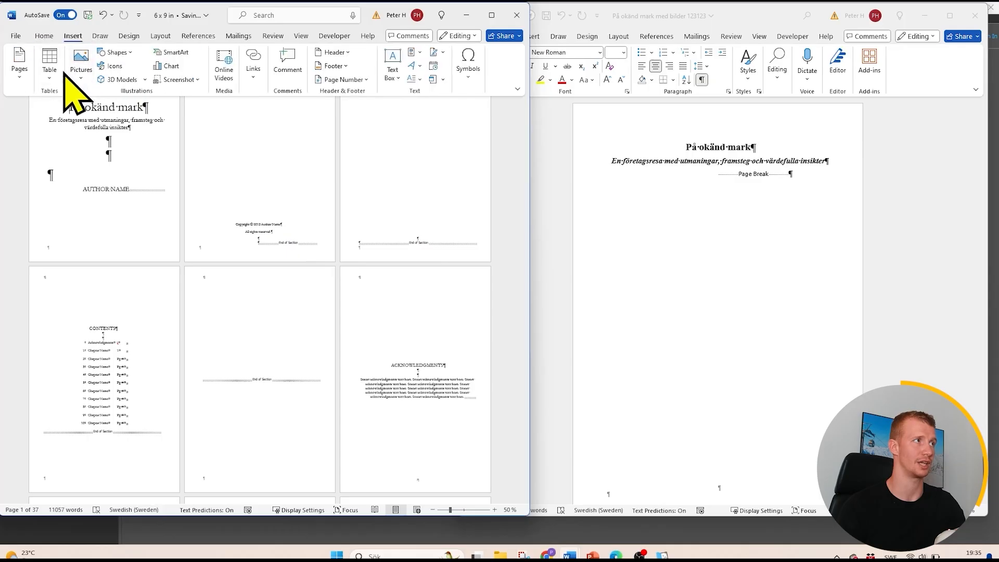
left_click(24, 75)
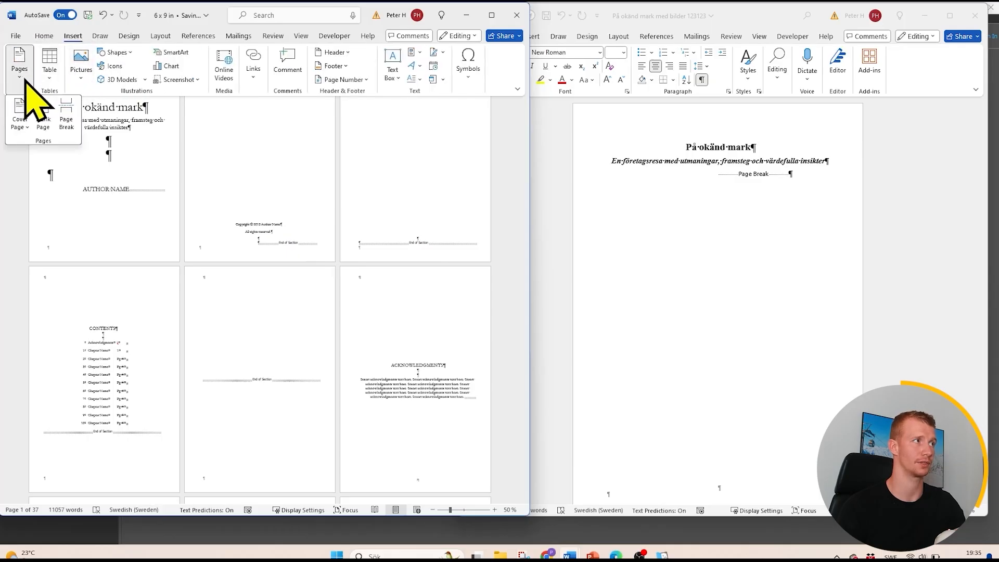
left_click(66, 122)
left_click(66, 123)
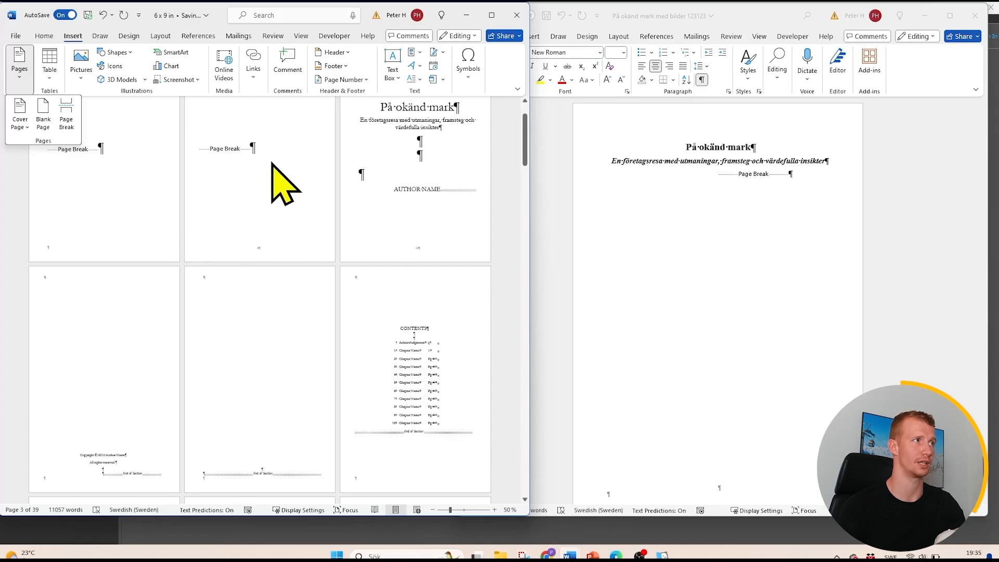
left_click(104, 14)
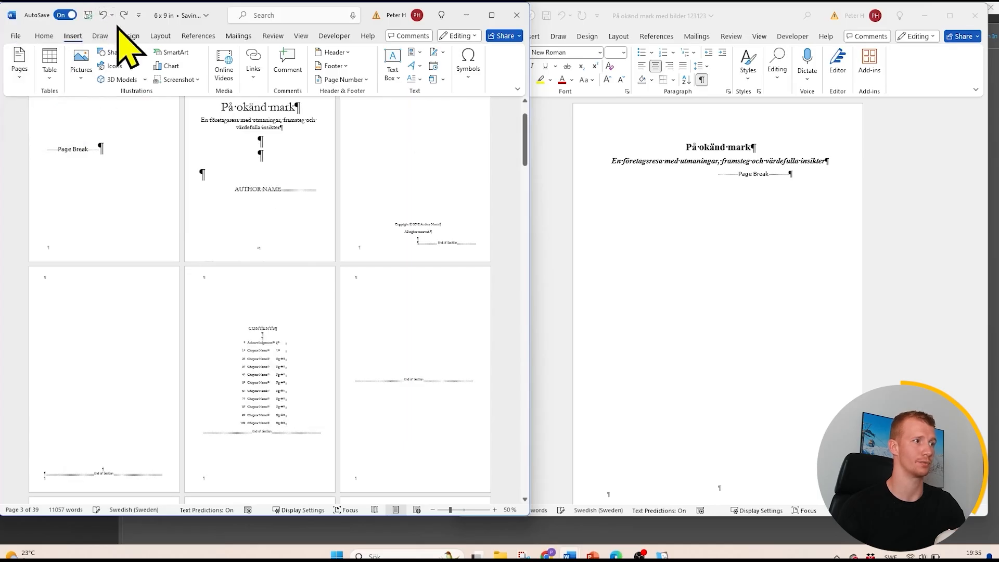
left_click(103, 14)
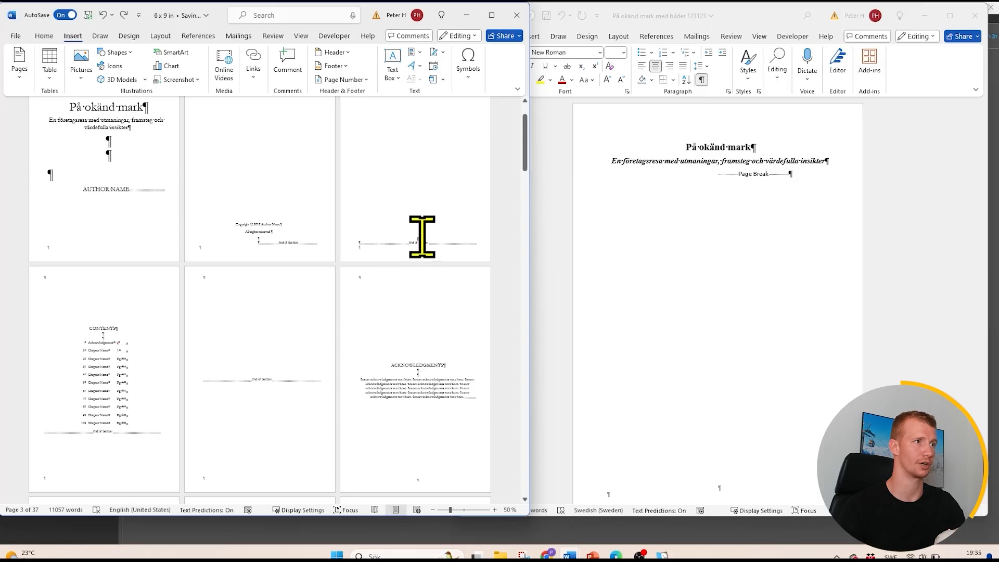
- Insert a page break at the end of the emptied dedication page, and check the pages that follow
left_click(24, 65)
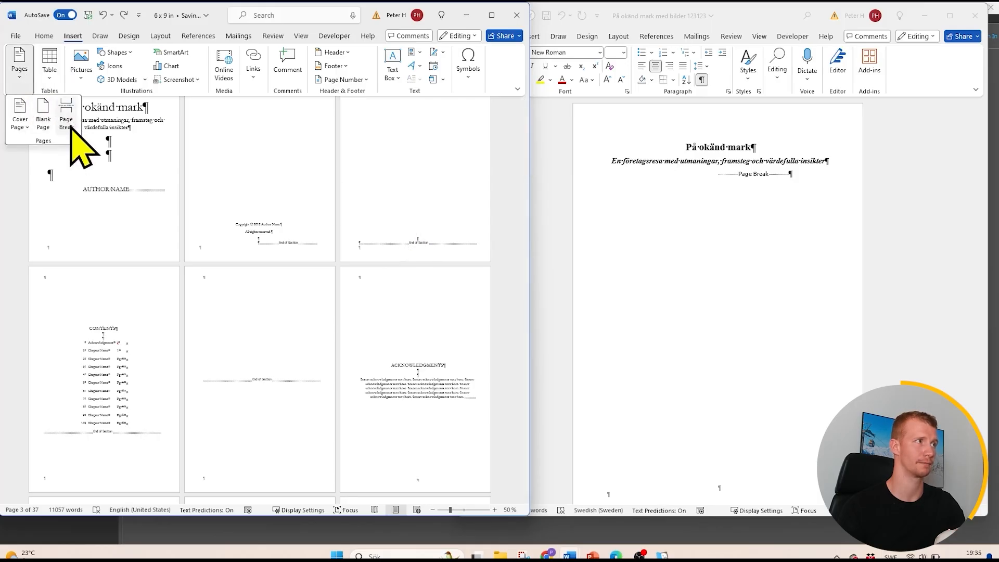
left_click(66, 122)
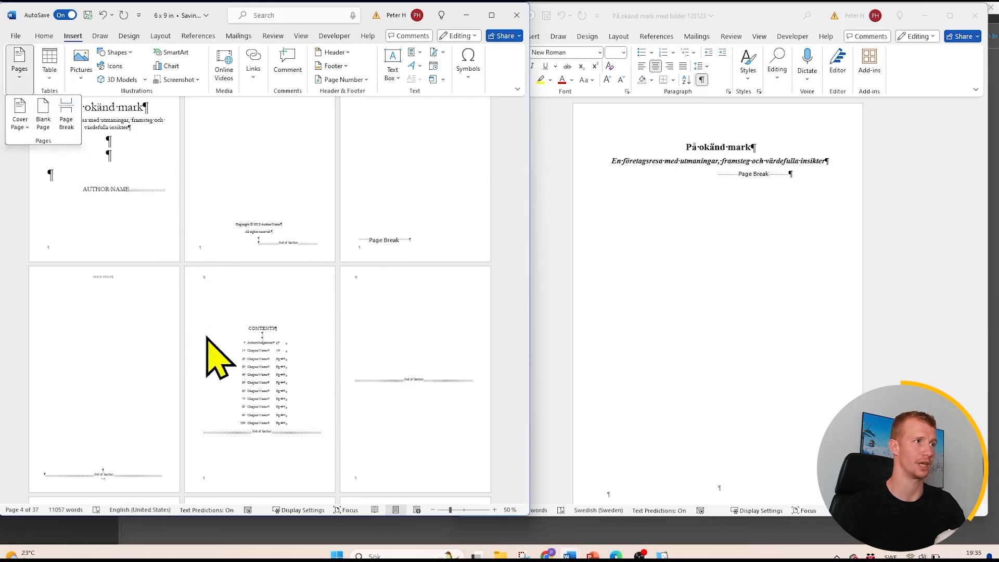
scroll(328, 336, "up", 1)
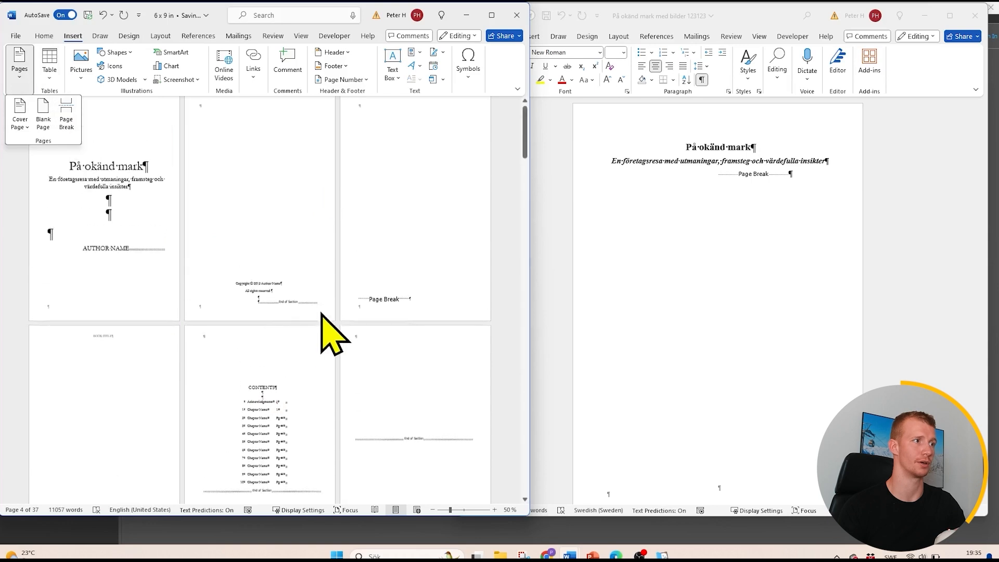
scroll(328, 336, "down", 1)
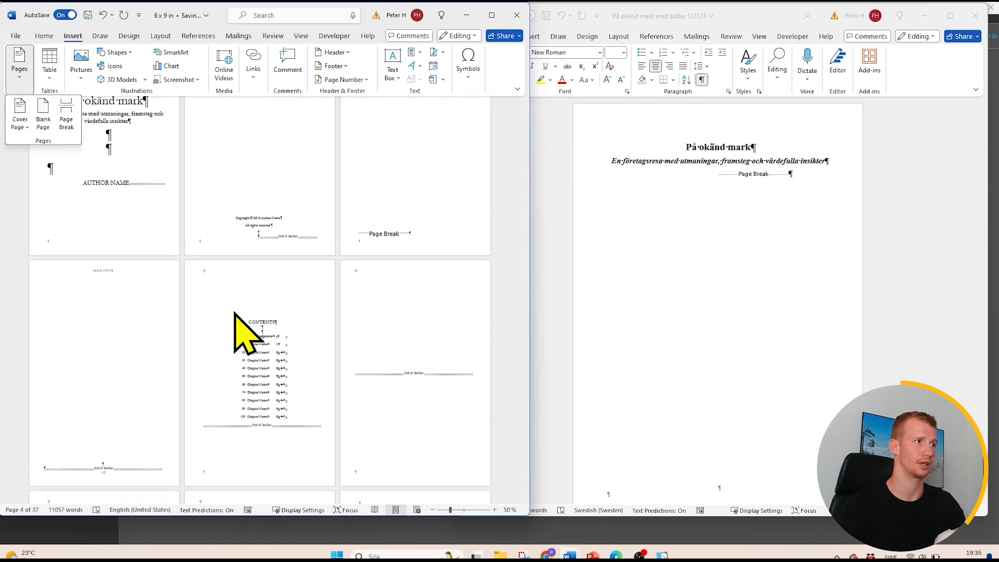
scroll(234, 313, "down", 3)
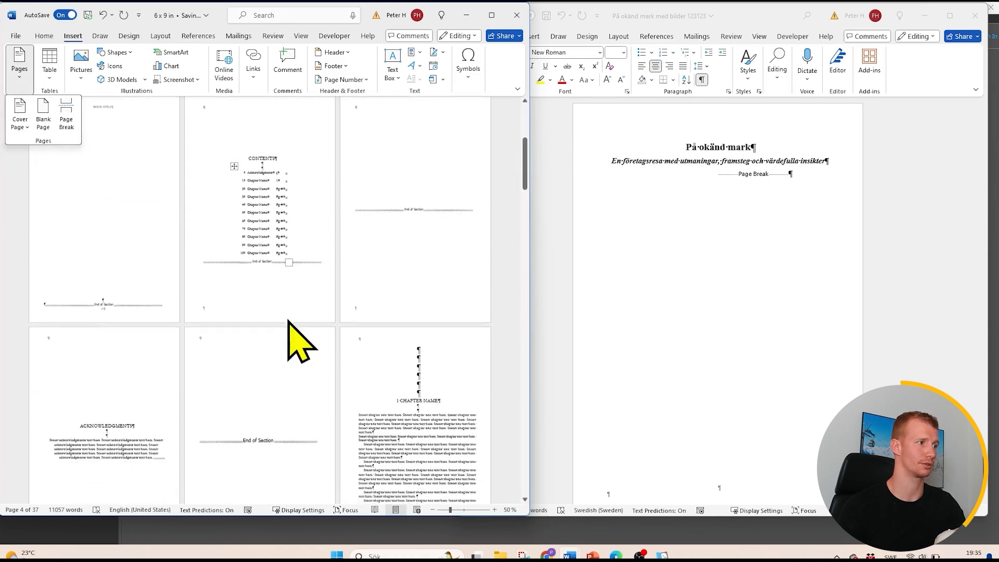
- Delete the "ACKNOWLEDGMENTS" heading and its placeholder text from the template, and check the surrounding pages
scroll(234, 354, "down", 1)
left_click(126, 386)
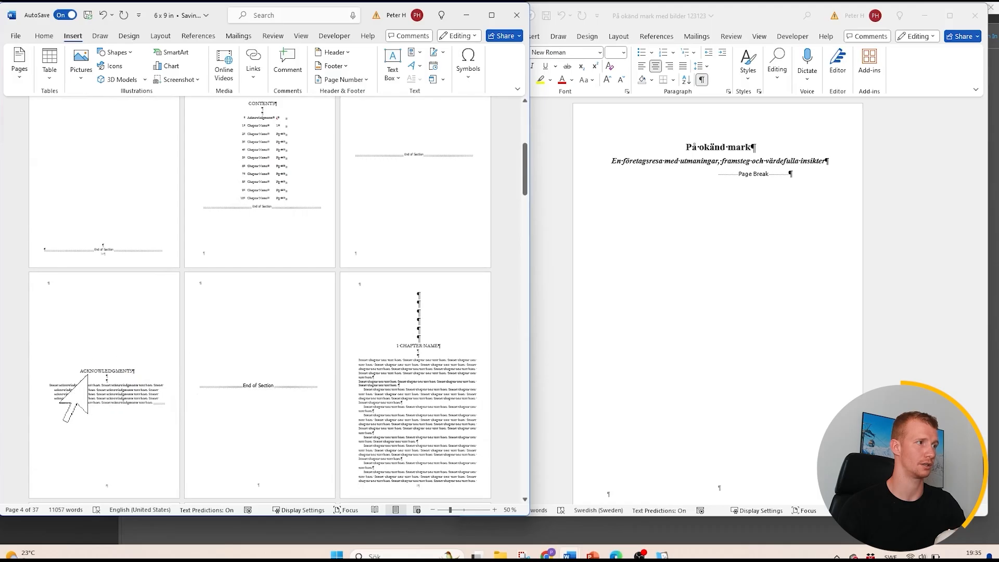
left_click_drag(148, 405, 85, 364)
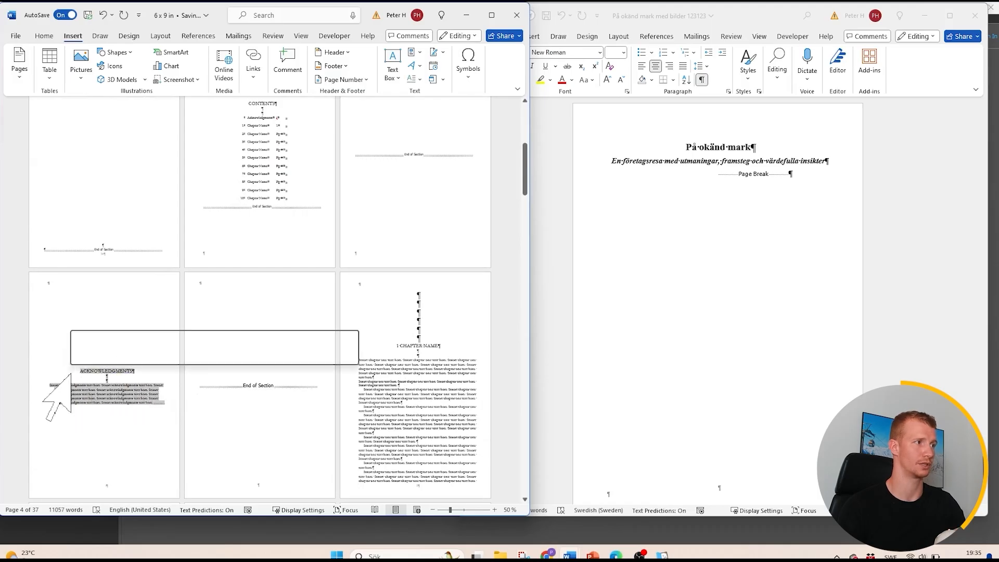
key("Delete")
scroll(245, 357, "up", 3)
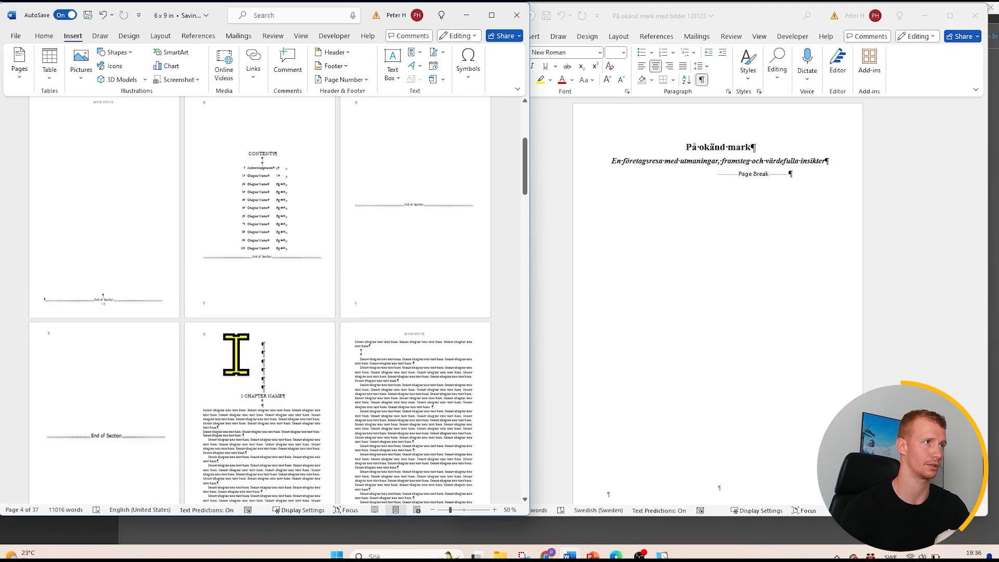
scroll(229, 364, "up", 2)
- Copy the body text of the "Introduktion" chapter, through its last paragraph before the page break, from the manuscript
scroll(256, 368, "down", 3)
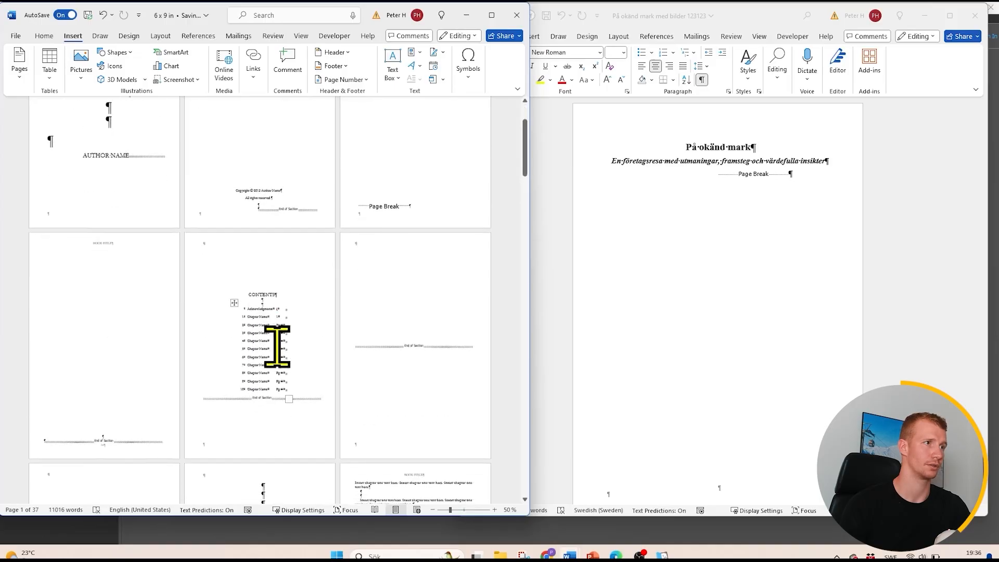
scroll(614, 323, "down", 2)
scroll(278, 380, "down", 5)
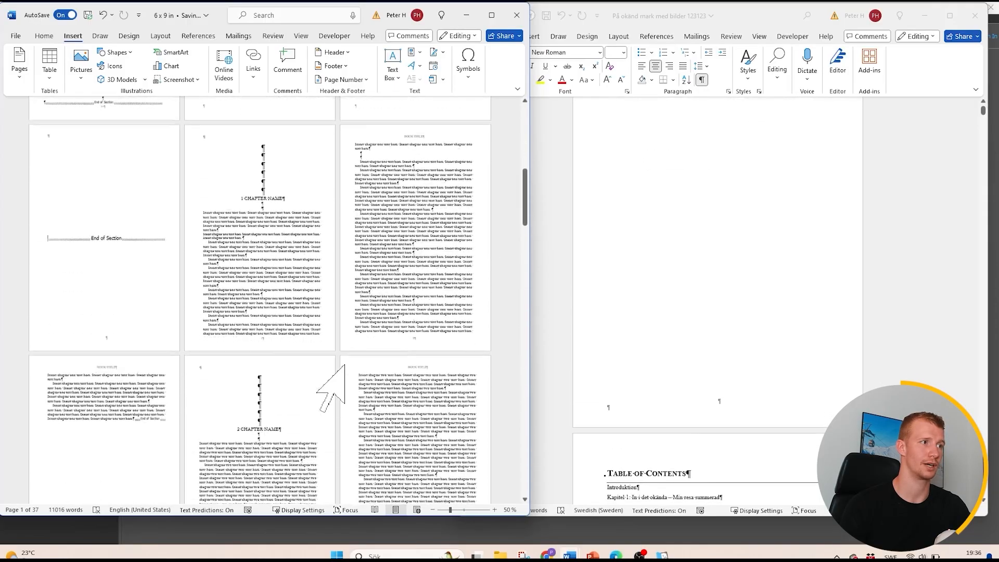
scroll(739, 365, "down", 15)
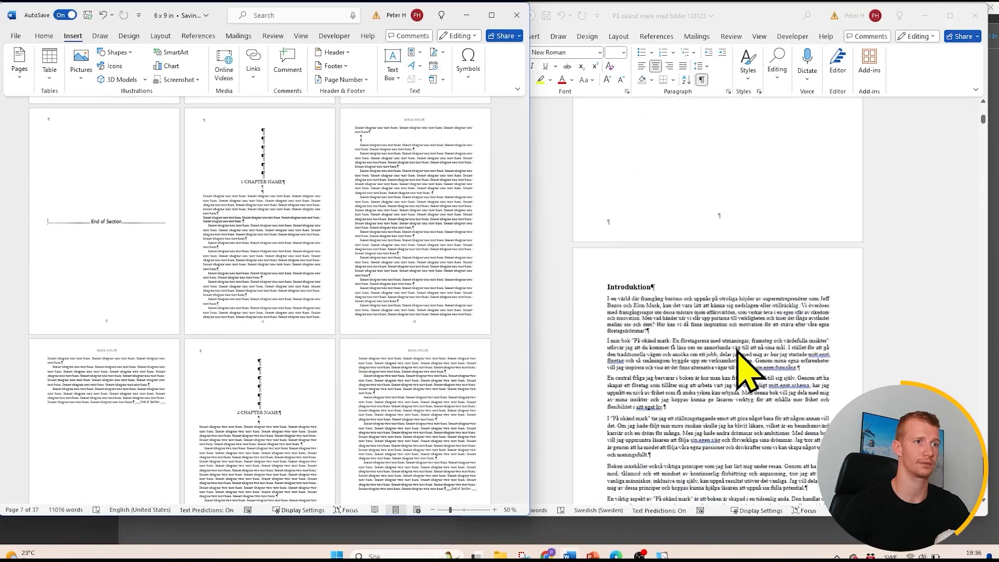
scroll(739, 367, "up", 2)
left_click(709, 446)
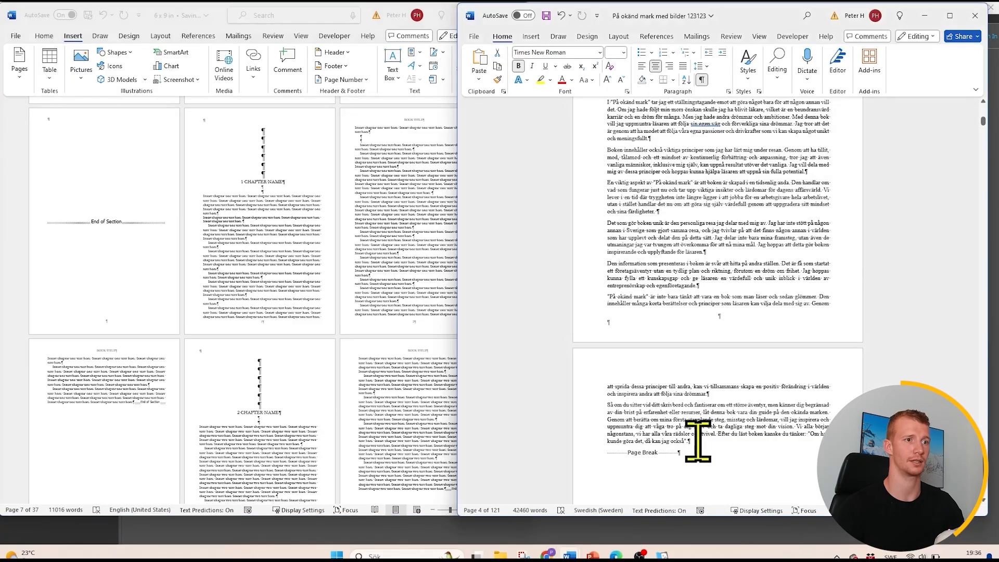
left_click_drag(691, 441, 707, 463)
left_click(604, 140)
- Replace all of the chapter one placeholder text in the 6 x 9 in template with the copied introduction text
left_click(345, 330)
scroll(319, 305, "up", 6)
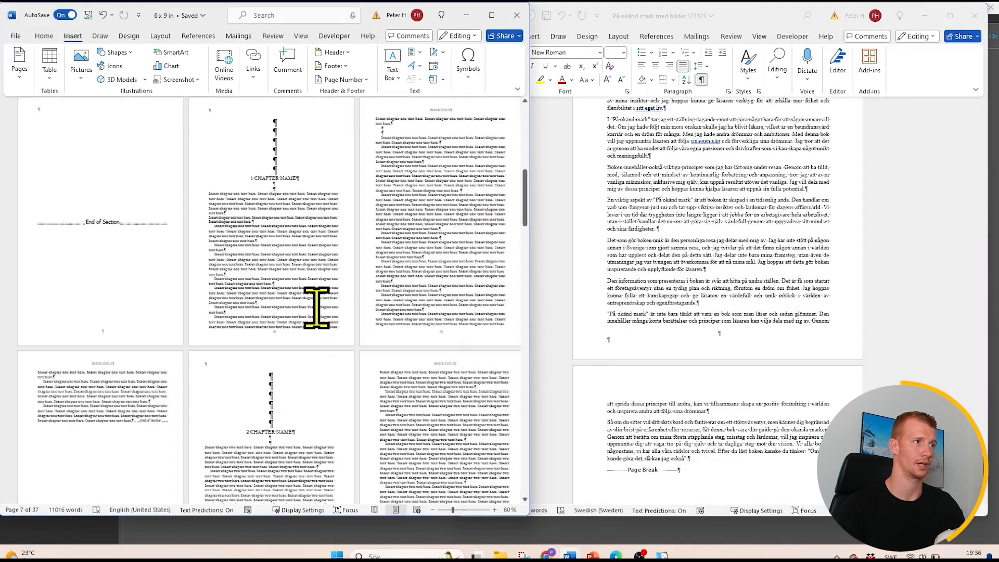
scroll(348, 313, "down", 6)
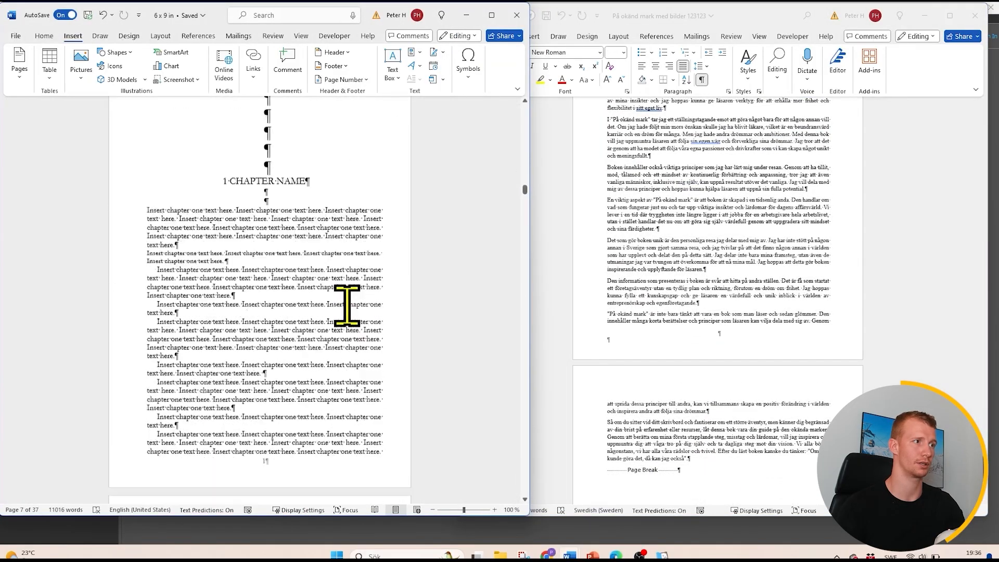
scroll(346, 313, "down", 4)
scroll(346, 313, "up", 2)
scroll(346, 315, "down", 8)
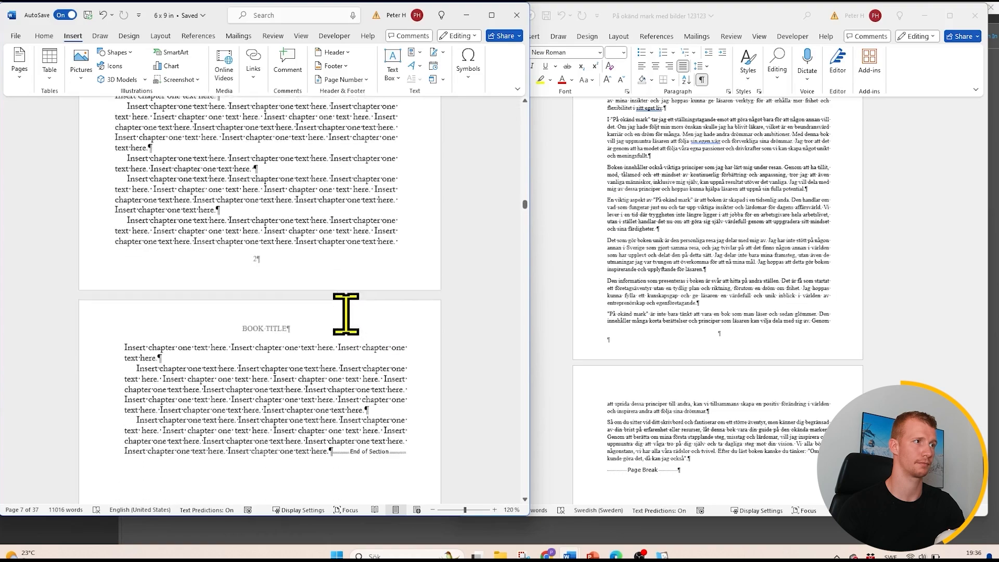
left_click_drag(386, 376, 342, 327)
left_click_drag(302, 255, 113, 323)
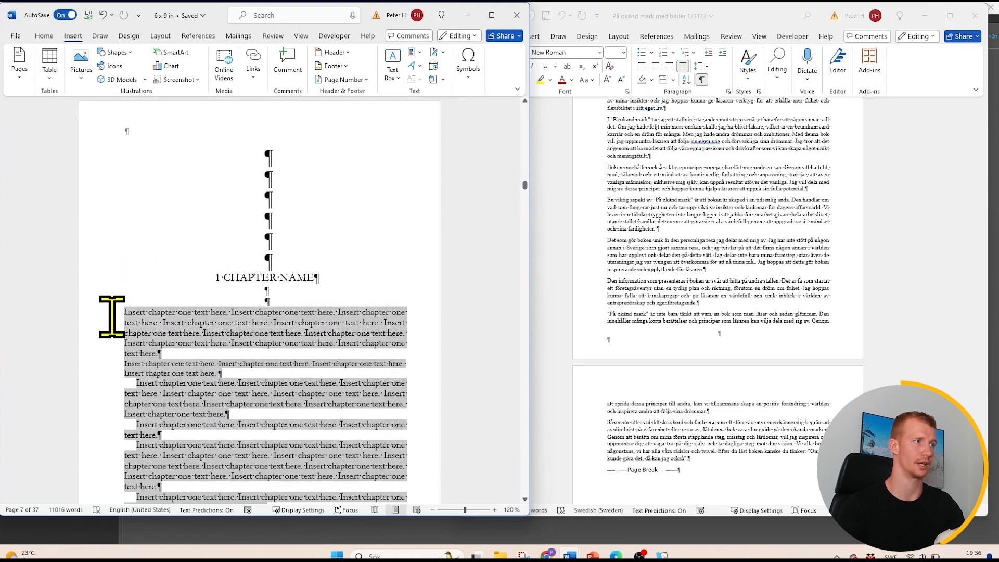
key("ctrl+v")
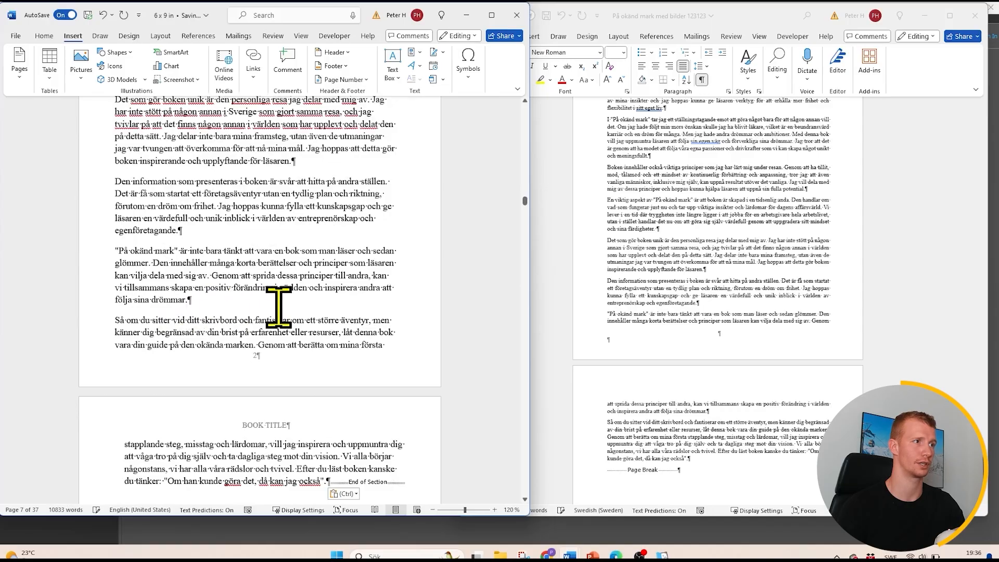
key("ctrl")
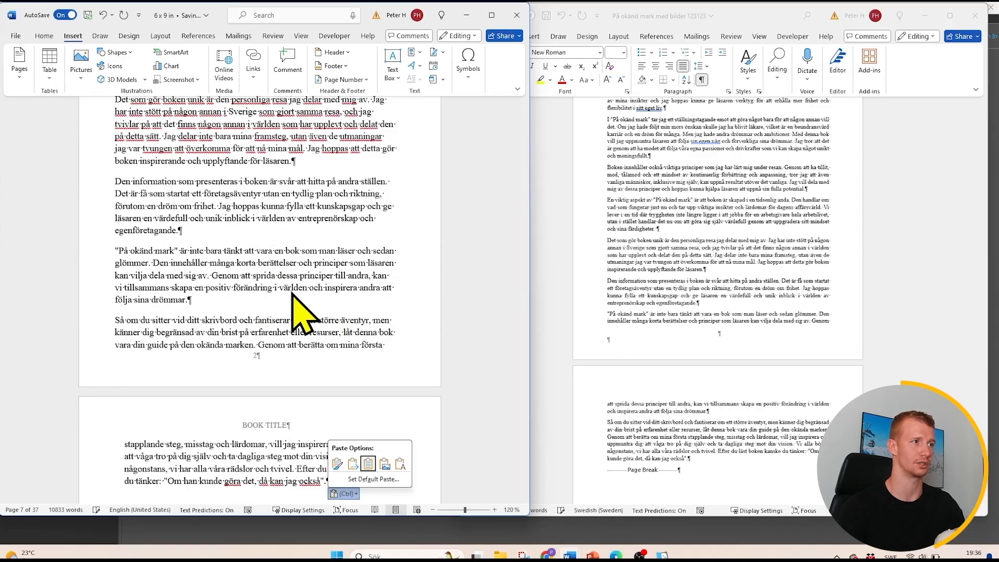
- Copy the formatting of the chapter two placeholder text onto the pasted introduction text with Format Painter
scroll(335, 301, "up", 2)
scroll(335, 301, "down", 7, "ctrl")
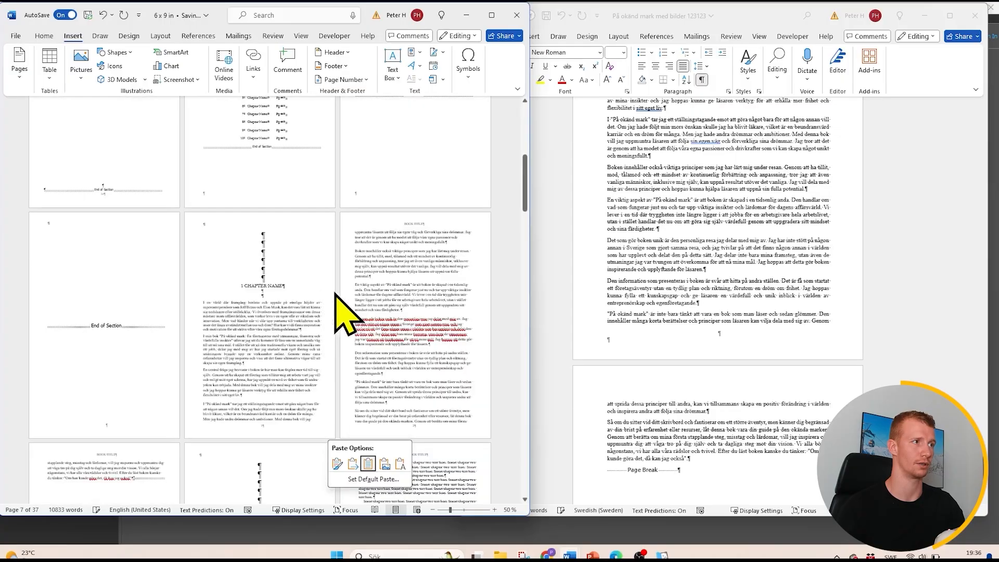
scroll(359, 295, "down", 4, "ctrl")
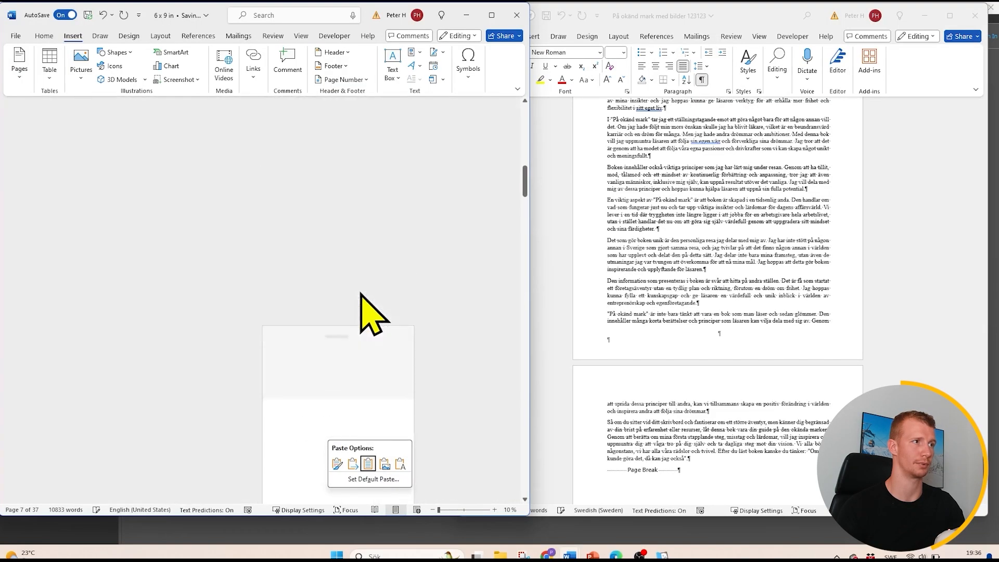
scroll(360, 293, "up", 5, "ctrl")
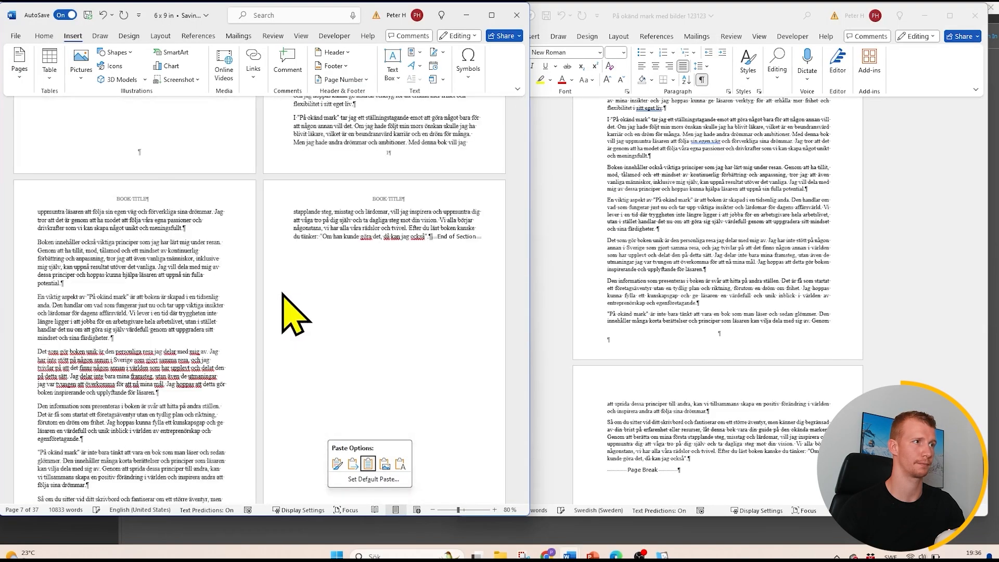
scroll(294, 301, "down", 4, "ctrl")
scroll(295, 304, "up", 4, "ctrl")
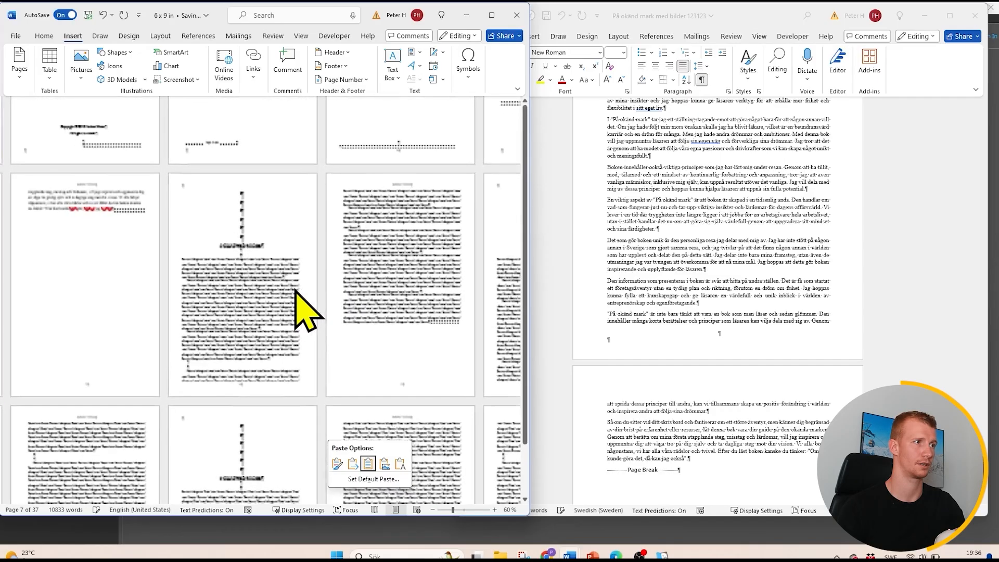
scroll(363, 323, "down", 5)
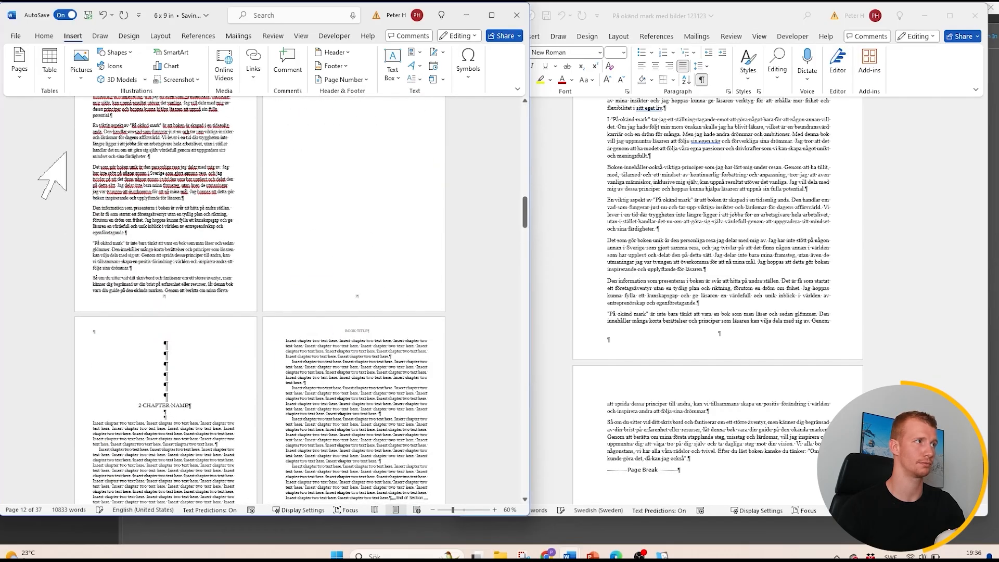
left_click(43, 37)
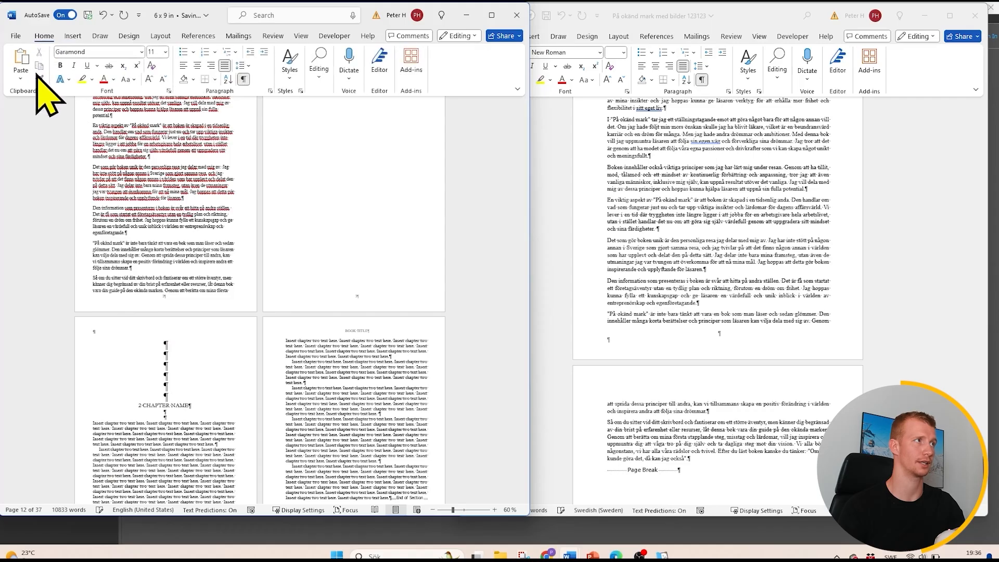
left_click(40, 79)
scroll(296, 161, "up", 2)
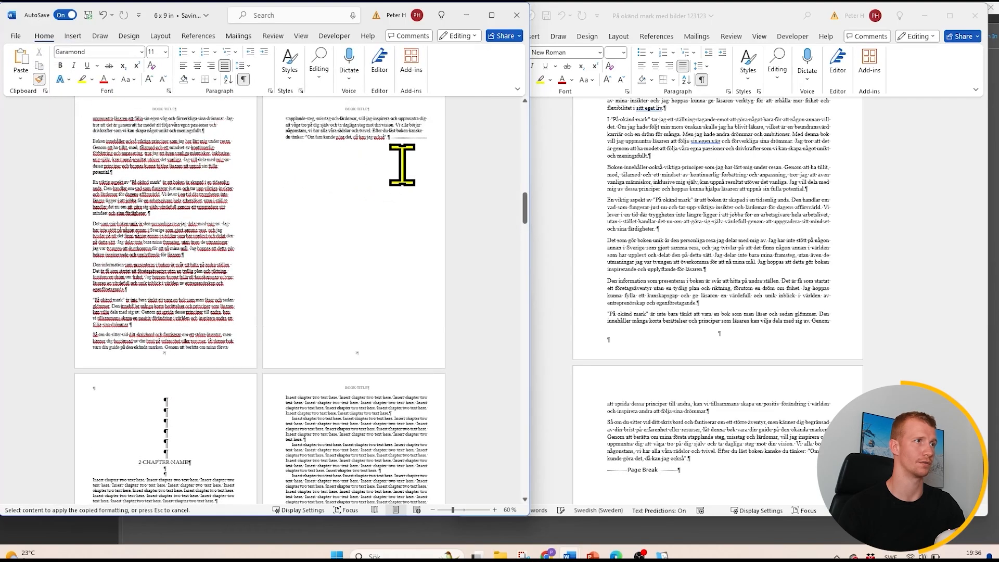
mouse_move(382, 138)
left_mouse_down()
mouse_move(319, 133)
mouse_move(290, 156)
mouse_move(298, 165)
mouse_move(278, 168)
left_mouse_up()
- Examine the reformatted introduction pages and compare their paragraph indents with the chapter two placeholder text
scroll(312, 291, "down", 2)
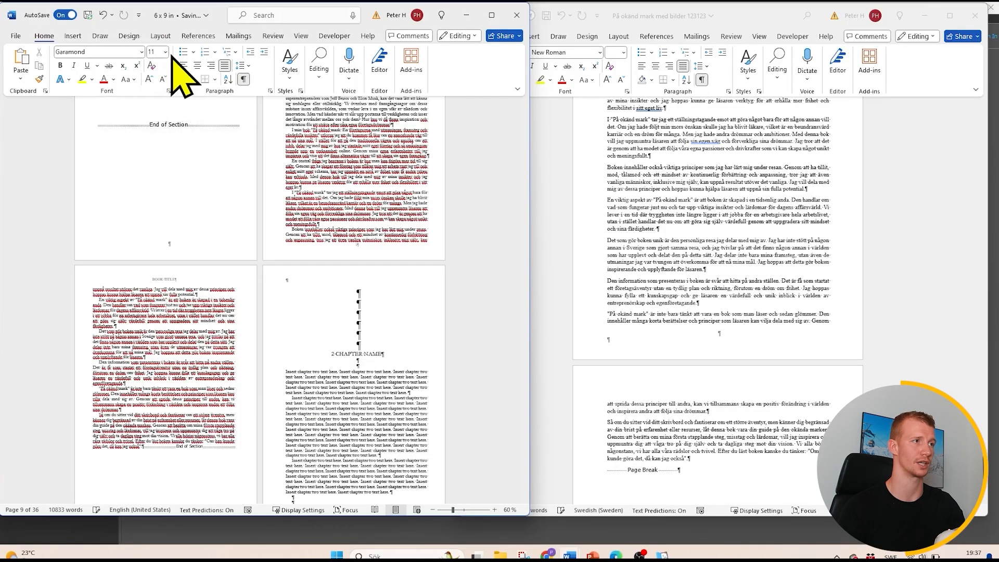
scroll(255, 386, "up", 1)
scroll(291, 390, "up", 5)
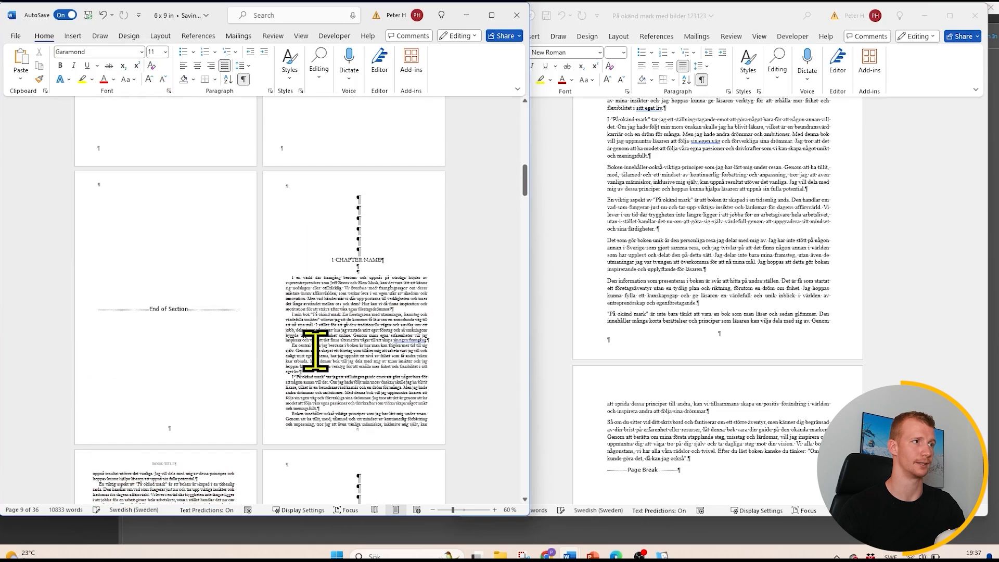
scroll(314, 351, "up", 1, "ctrl")
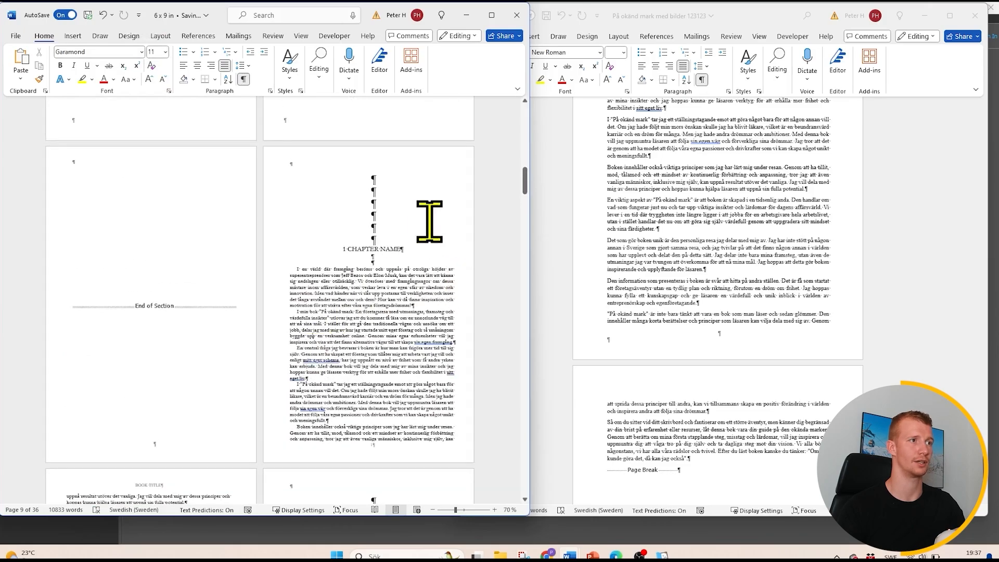
left_click(298, 275)
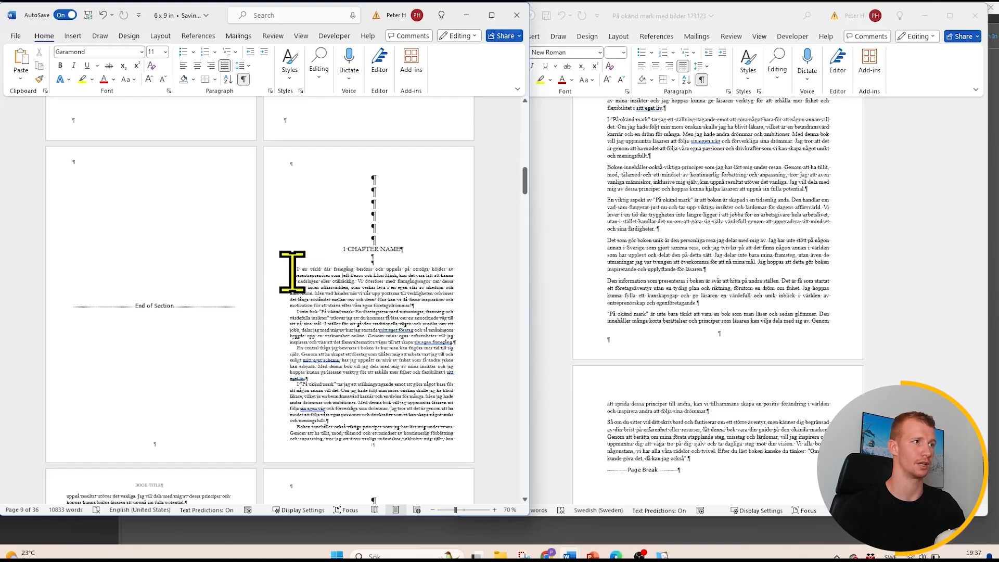
scroll(403, 302, "down", 10)
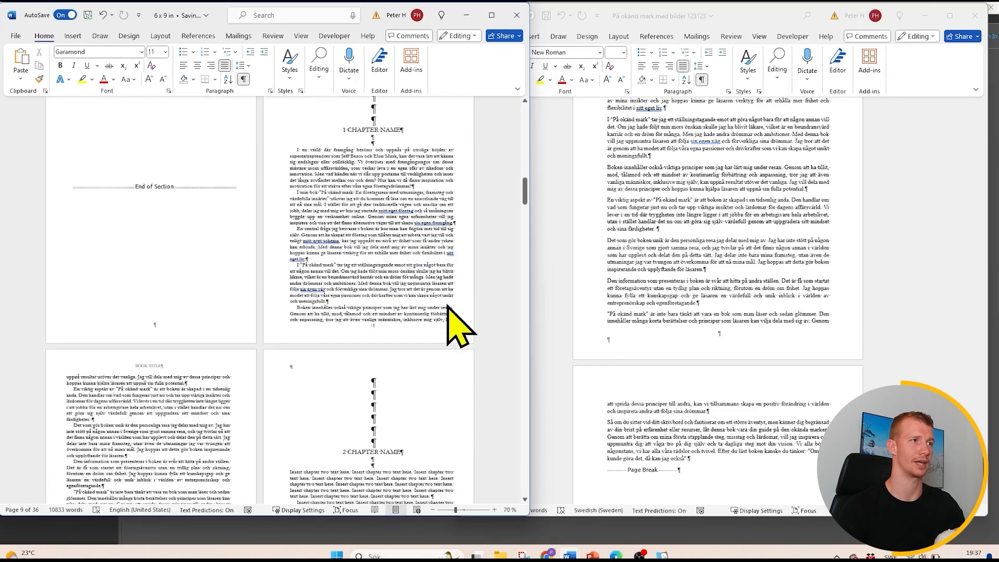
scroll(446, 303, "down", 6)
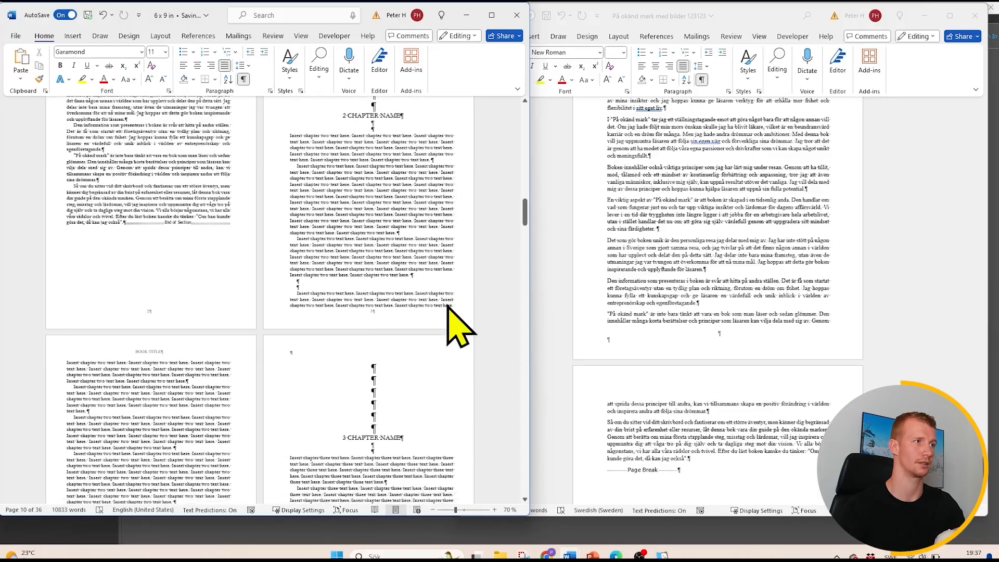
scroll(446, 303, "up", 8)
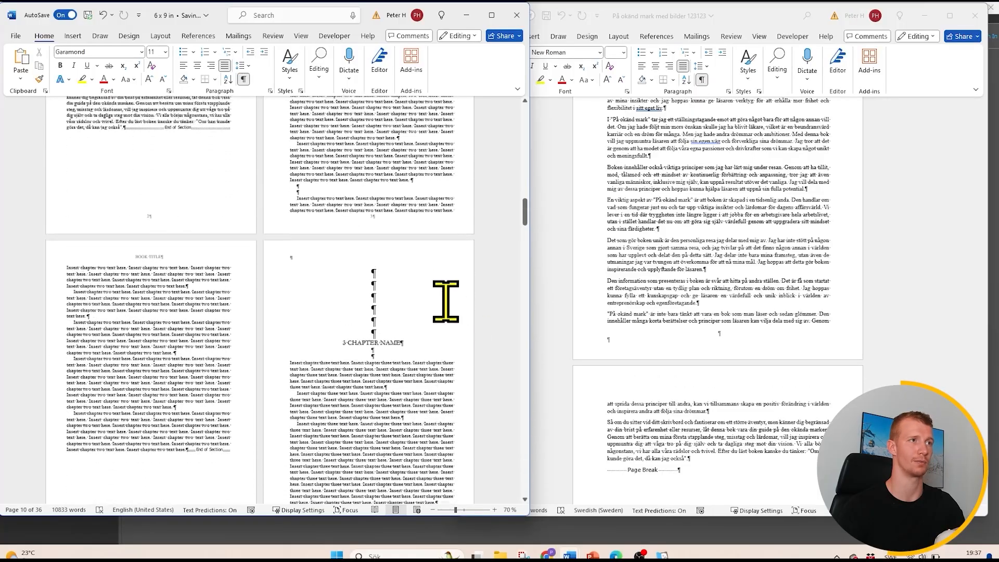
scroll(450, 313, "up", 3)
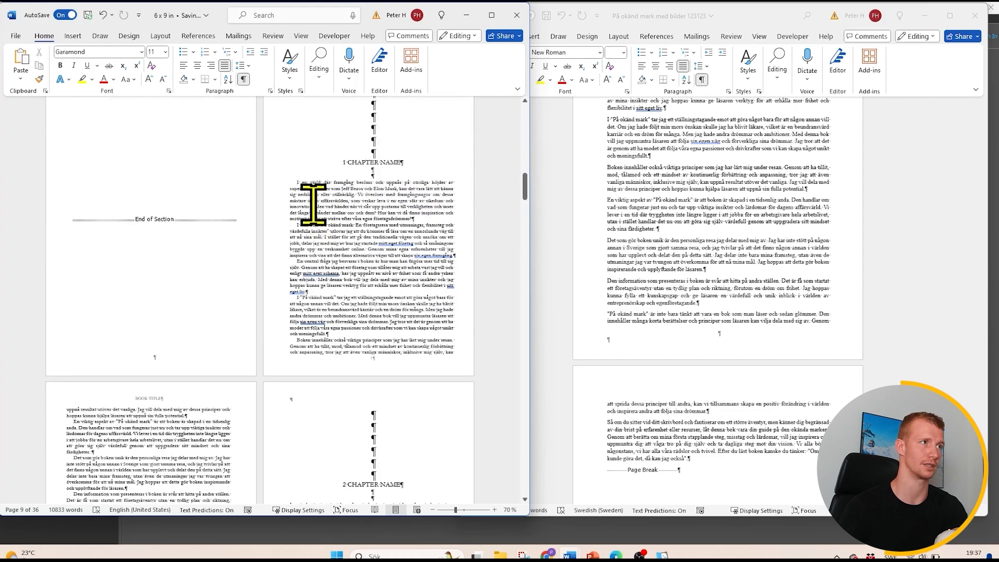
scroll(342, 245, "down", 3)
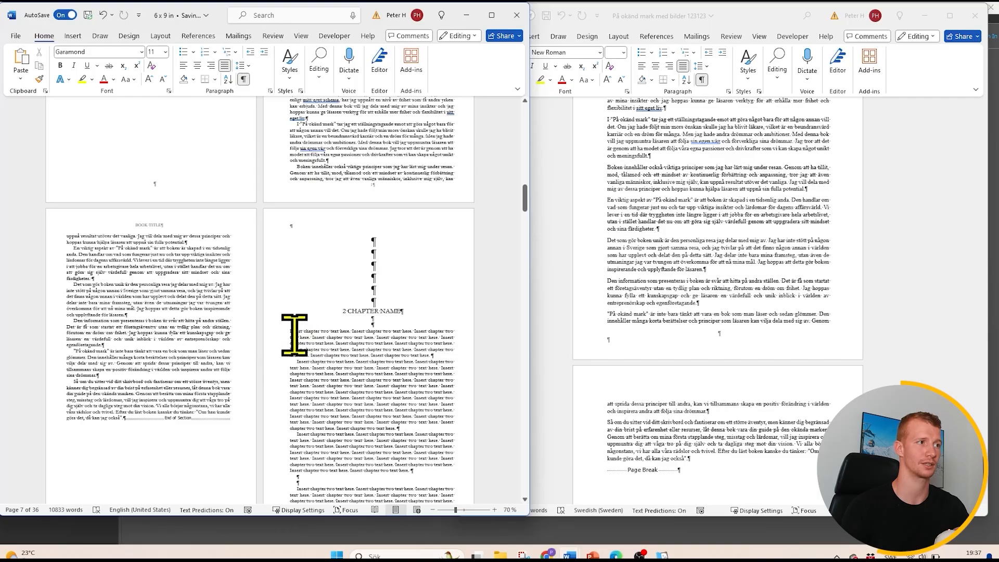
left_click(298, 365)
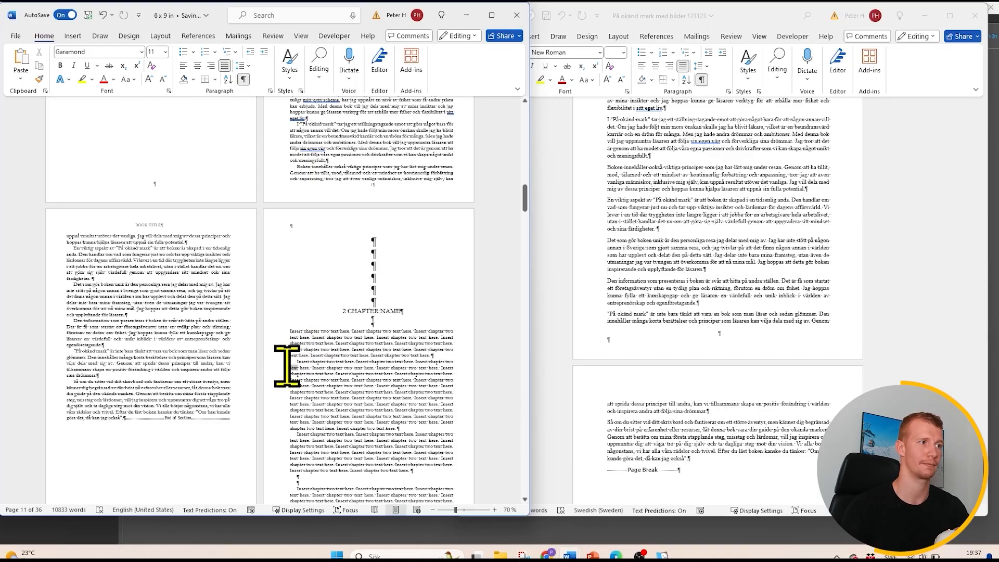
left_click_drag(287, 366, 295, 365)
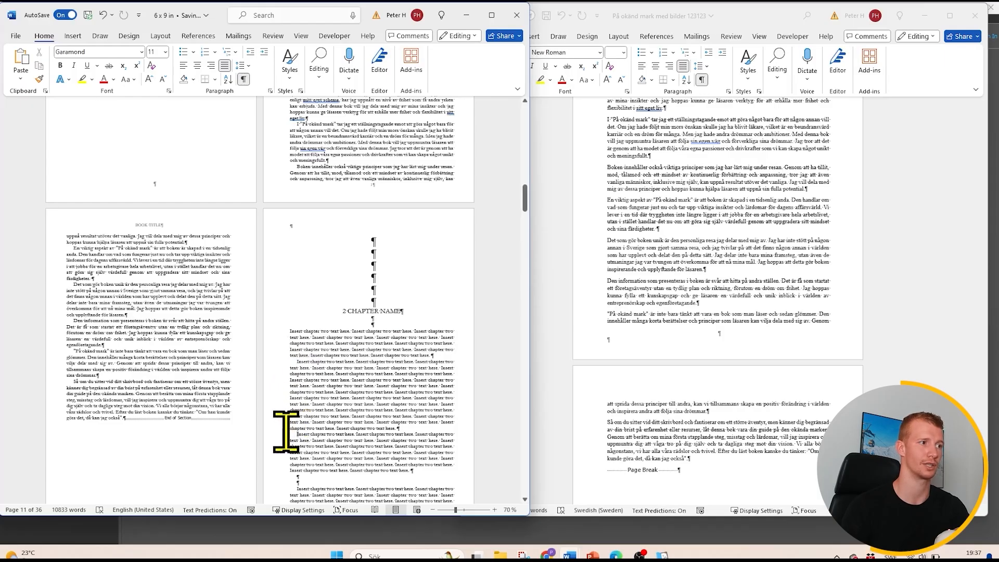
- Remove the first-line indent from the introduction's opening paragraph, and check the paragraphs that follow
scroll(334, 345, "up", 5)
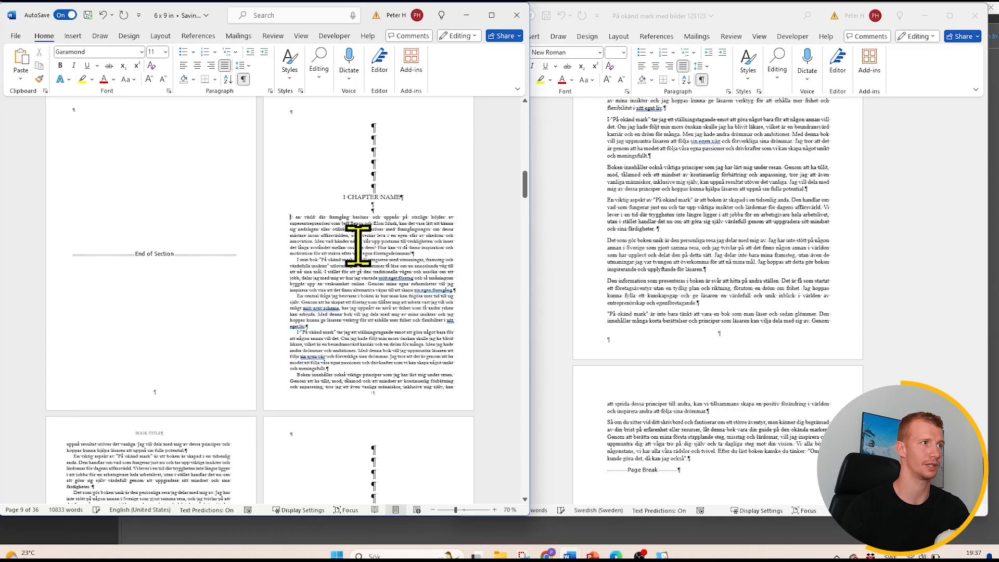
scroll(333, 232, "down", 5)
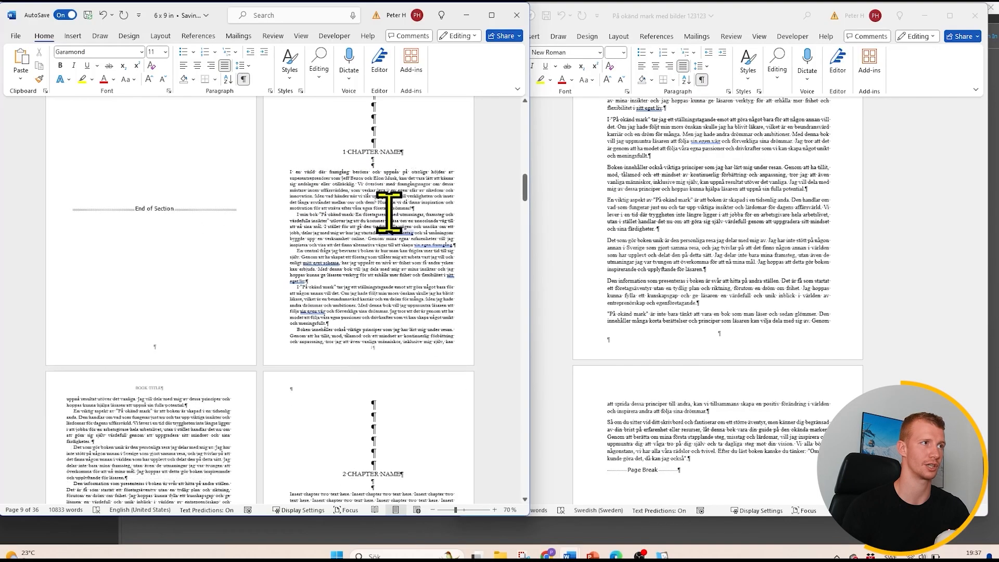
scroll(245, 334, "down", 3)
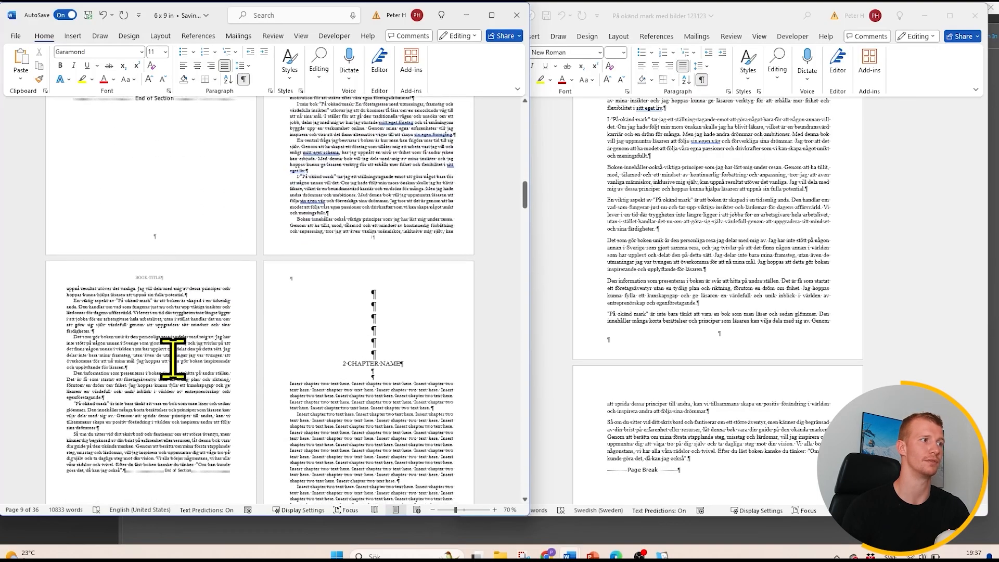
scroll(85, 390, "down", 2)
left_click(109, 405)
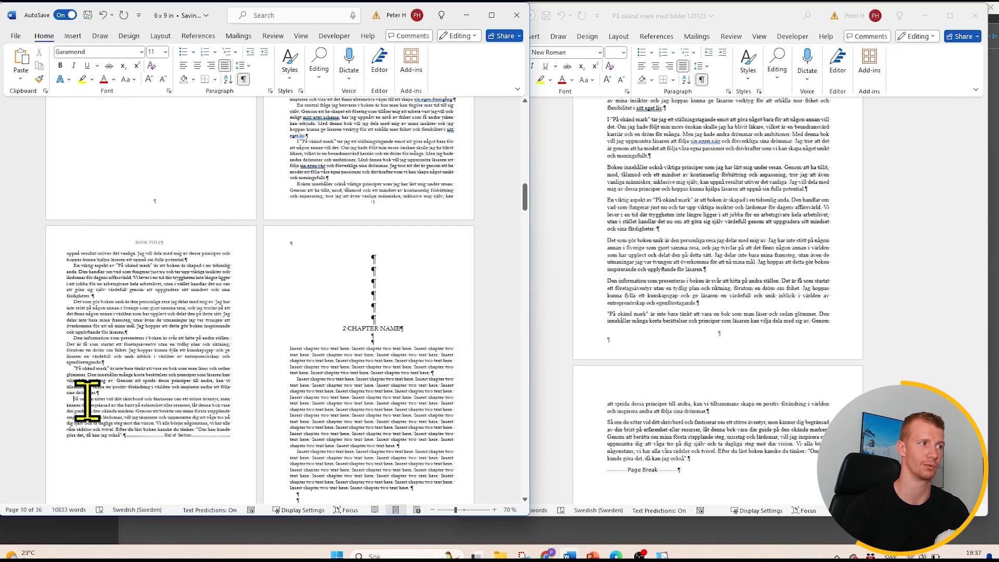
- Copy the "Introduktion" heading from the manuscript and paste it after "1 CHAPTER NAME" in the 6 x 9 in template
scroll(234, 395, "down", 3)
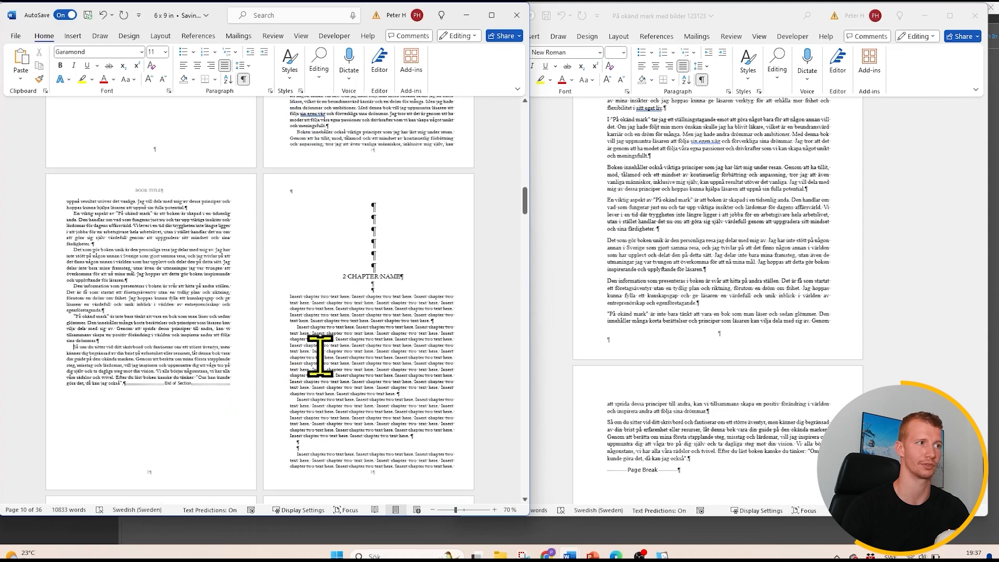
scroll(374, 354, "up", 15)
scroll(374, 356, "up", 2)
scroll(647, 290, "up", 10)
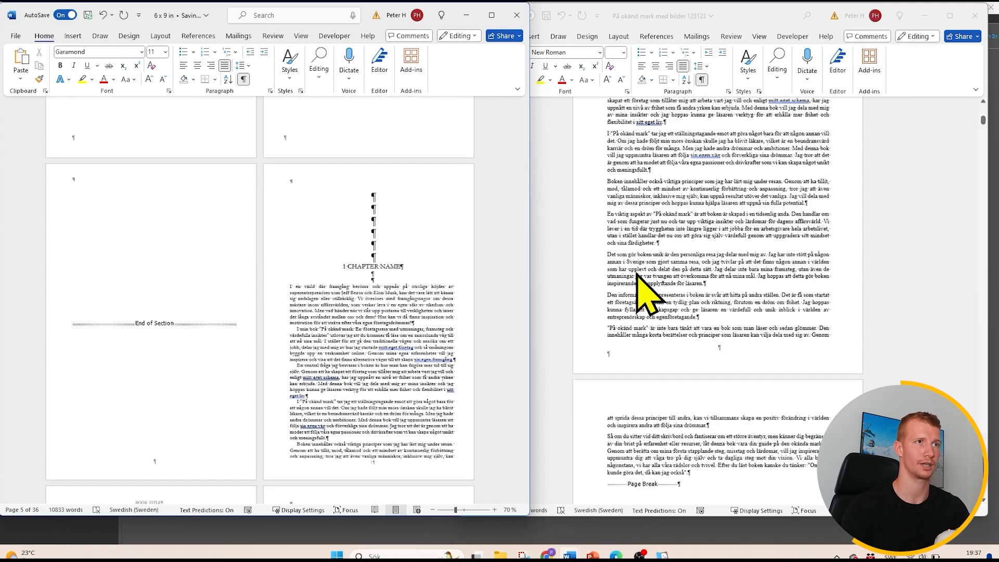
left_click_drag(656, 232, 607, 241)
key("ctrl+c")
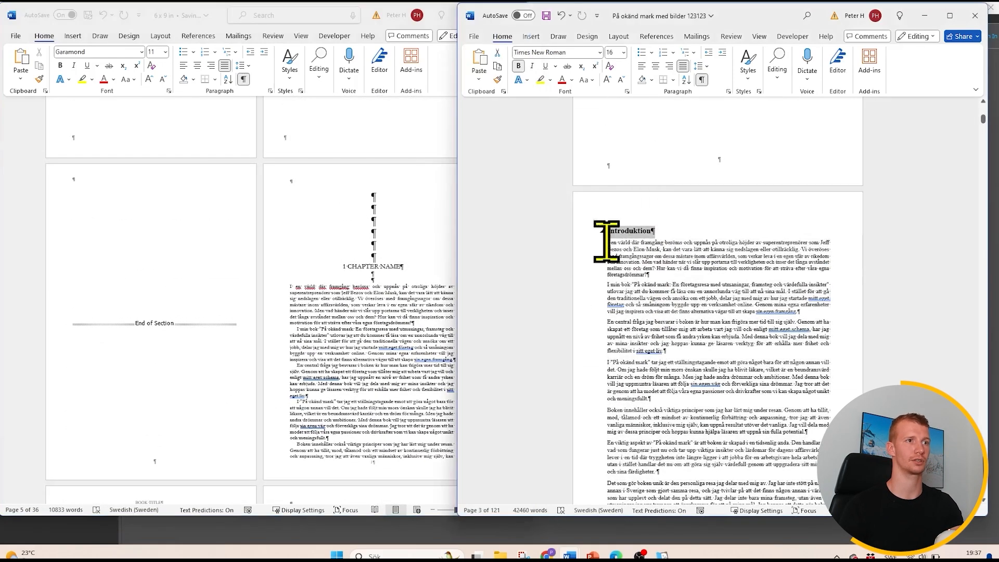
left_click(402, 266)
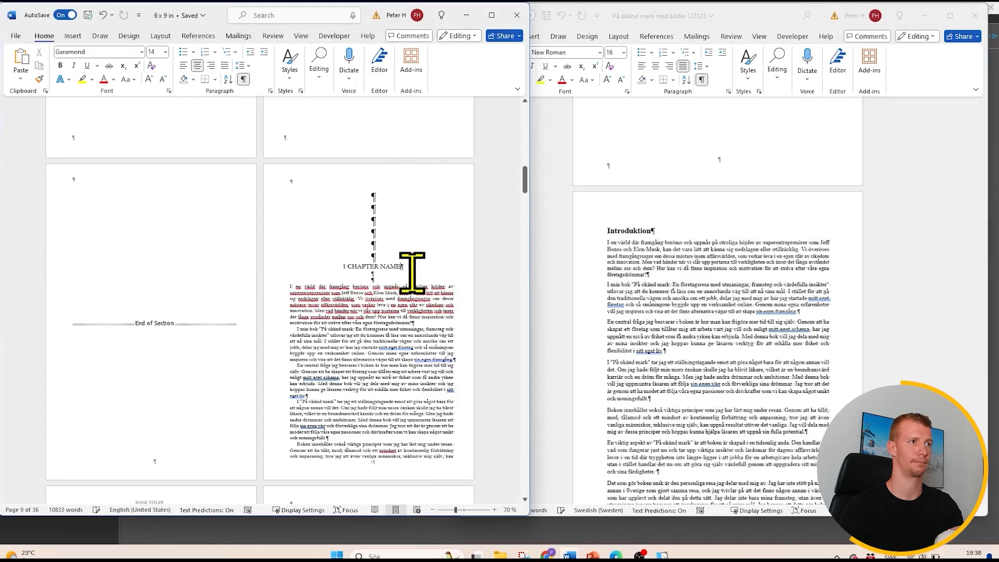
scroll(419, 281, "up", 5)
scroll(421, 281, "down", 1)
key("ctrl+v")
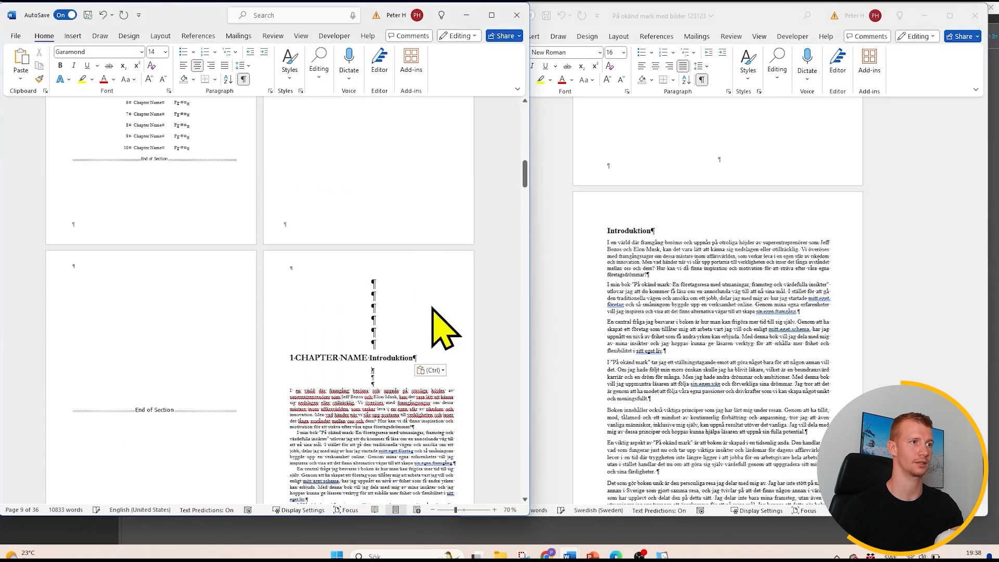
- Copy the formatting of the "2 CHAPTER NAME" heading onto the whole chapter one heading with Format Painter
scroll(396, 344, "down", 1)
scroll(397, 343, "down", 6)
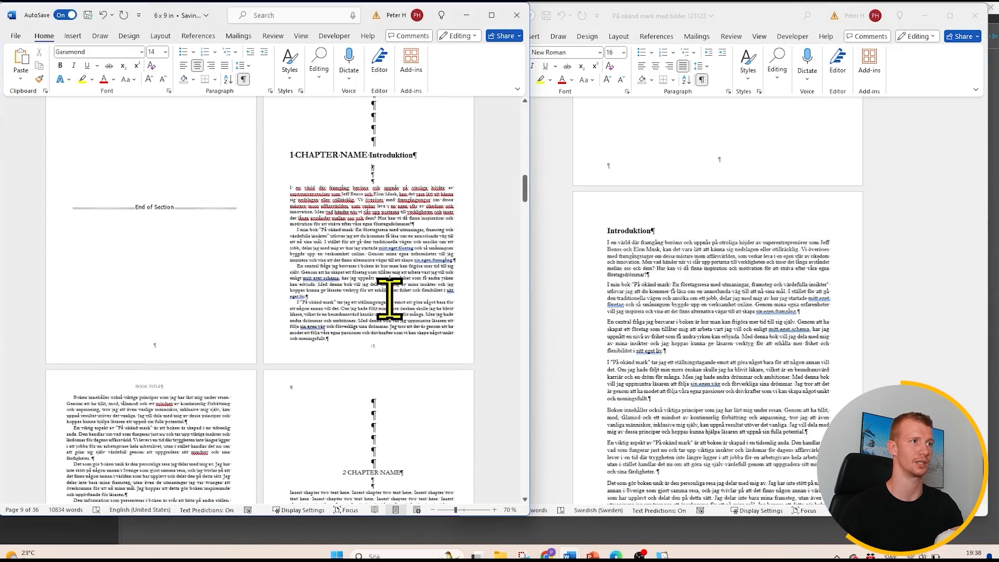
left_click(370, 346)
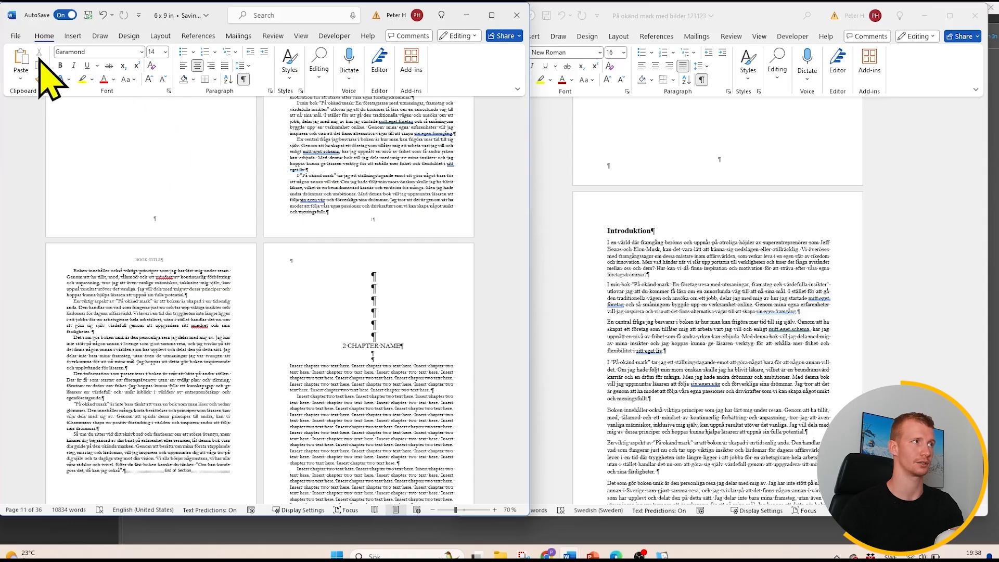
left_click(39, 78)
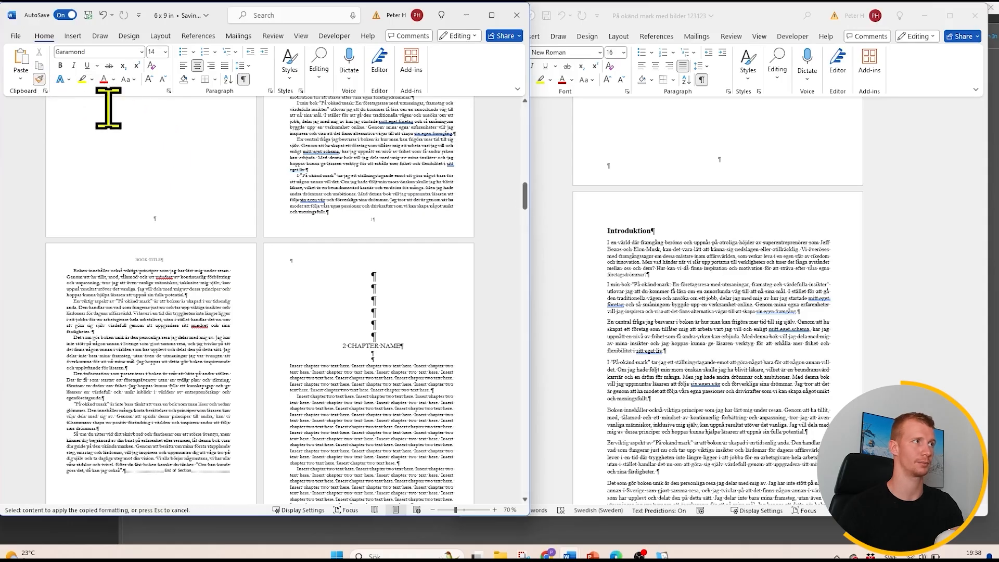
left_click(396, 346)
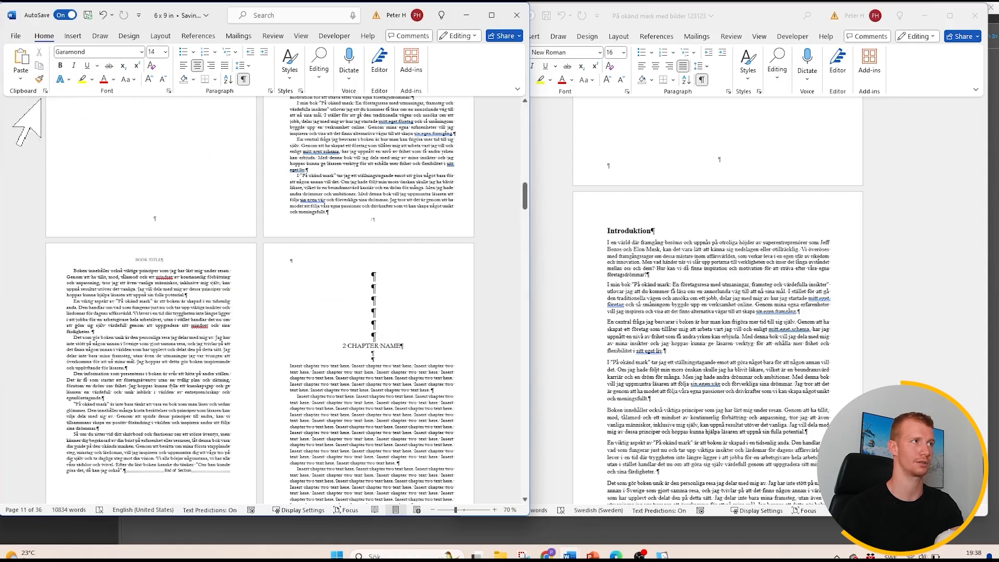
left_click(39, 78)
scroll(411, 270, "up", 5)
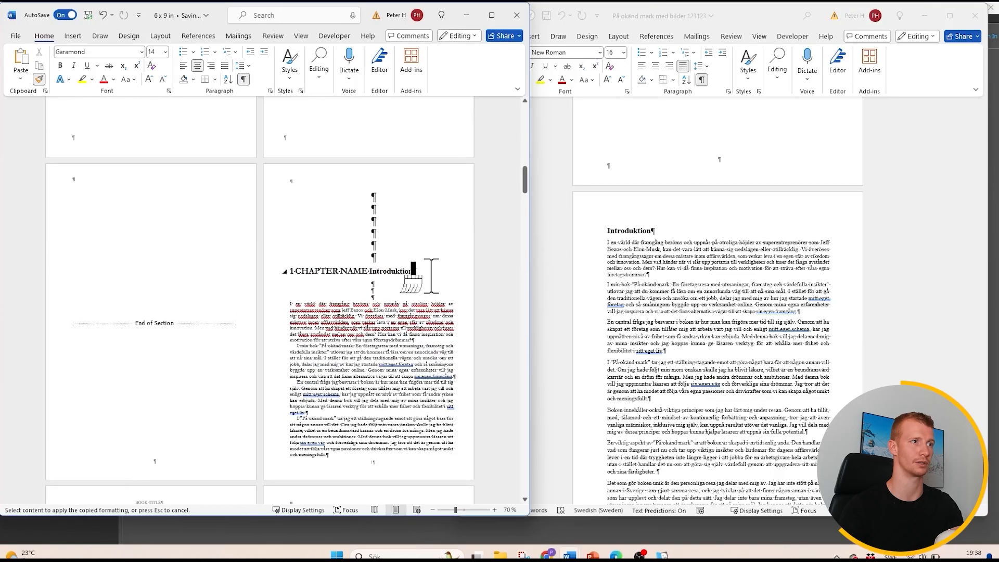
left_click_drag(419, 270, 288, 275)
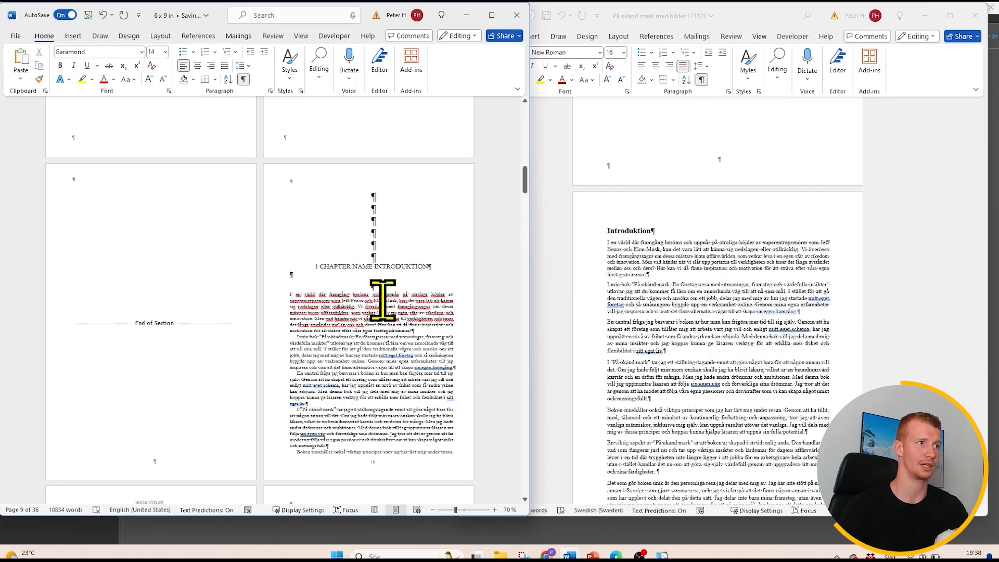
- Compare the spacing of the following chapter headings and delete the extra blank line below the chapter one heading
scroll(383, 301, "down", 4)
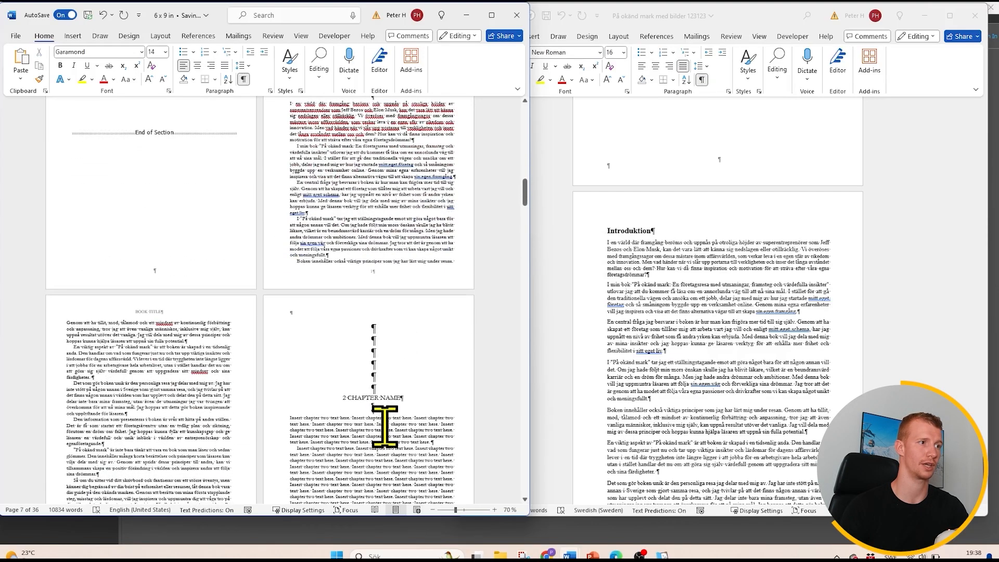
scroll(384, 426, "down", 7)
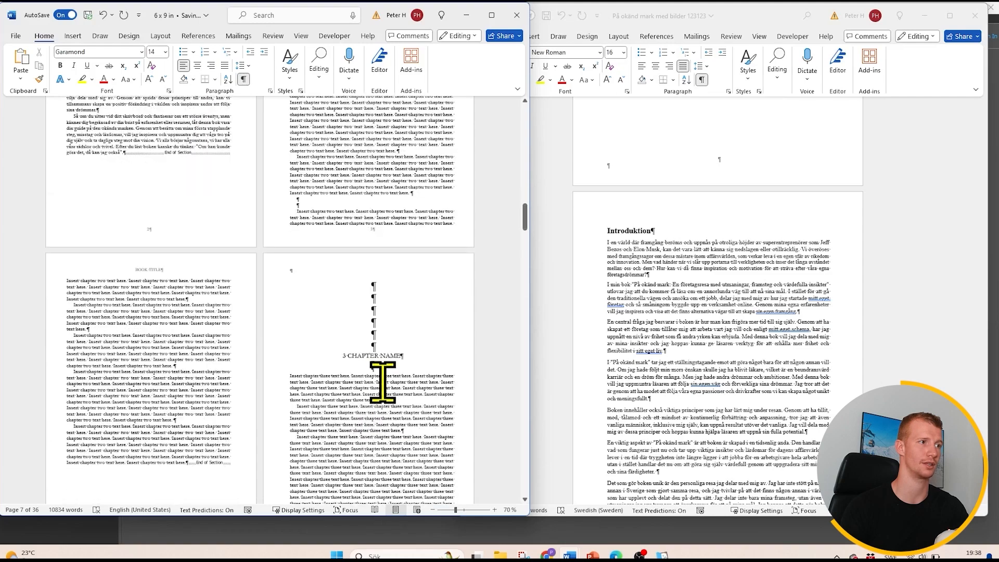
scroll(383, 385, "up", 15)
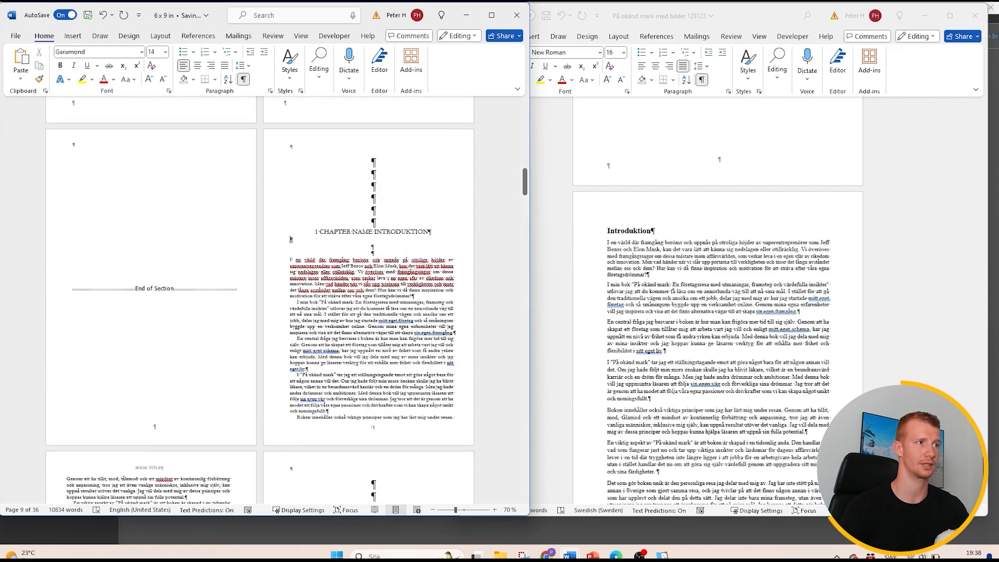
key("BackSpace")
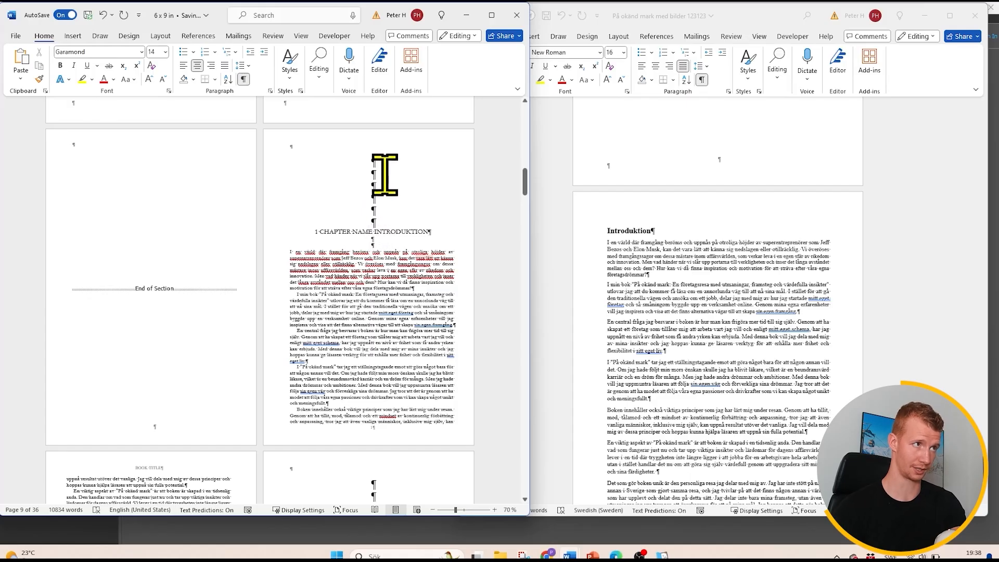
- Try adding two blank lines above the chapter one heading to move it further down the page
scroll(385, 174, "down", 5)
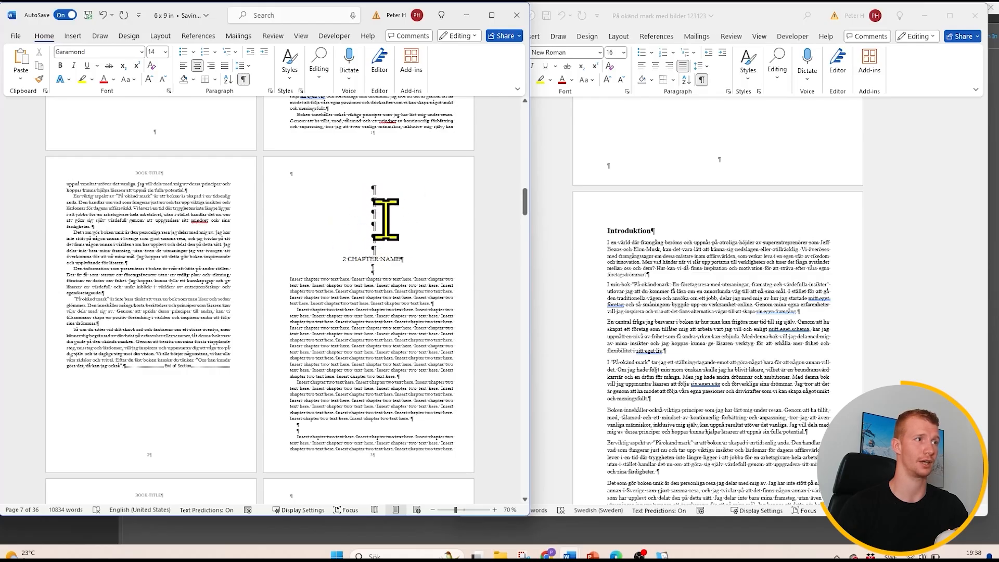
scroll(382, 258, "up", 5)
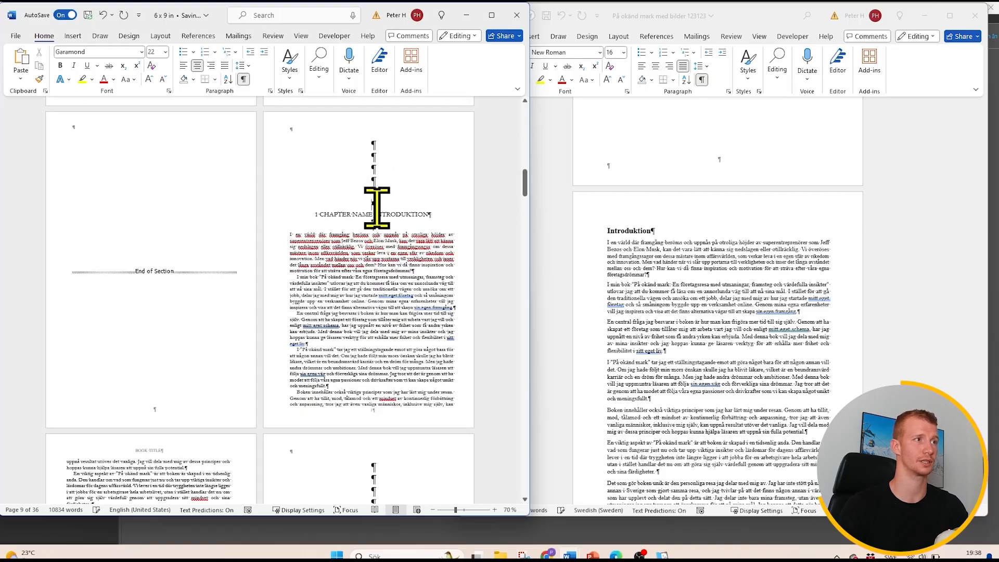
key("Return")
key("Return")
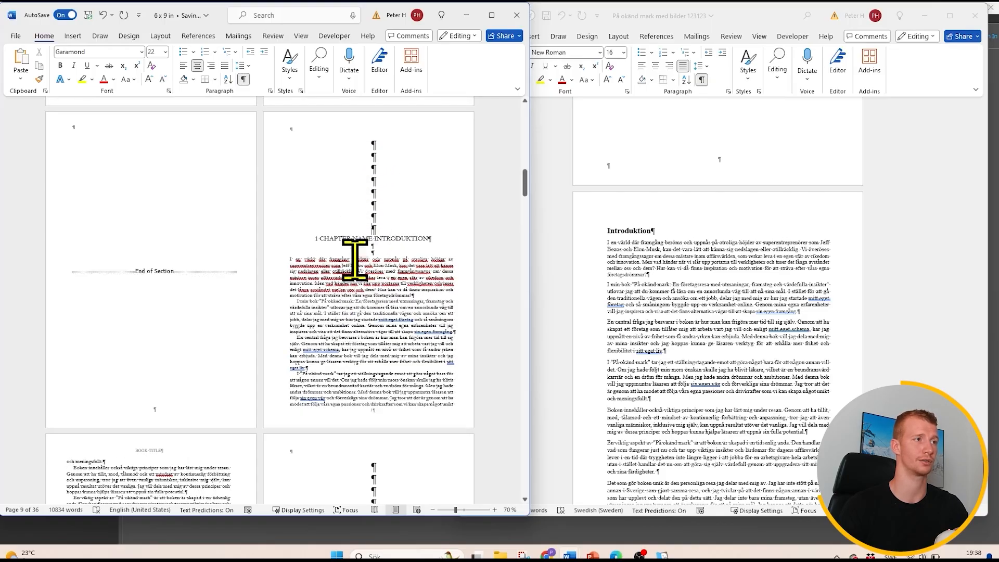
scroll(359, 239, "down", 5)
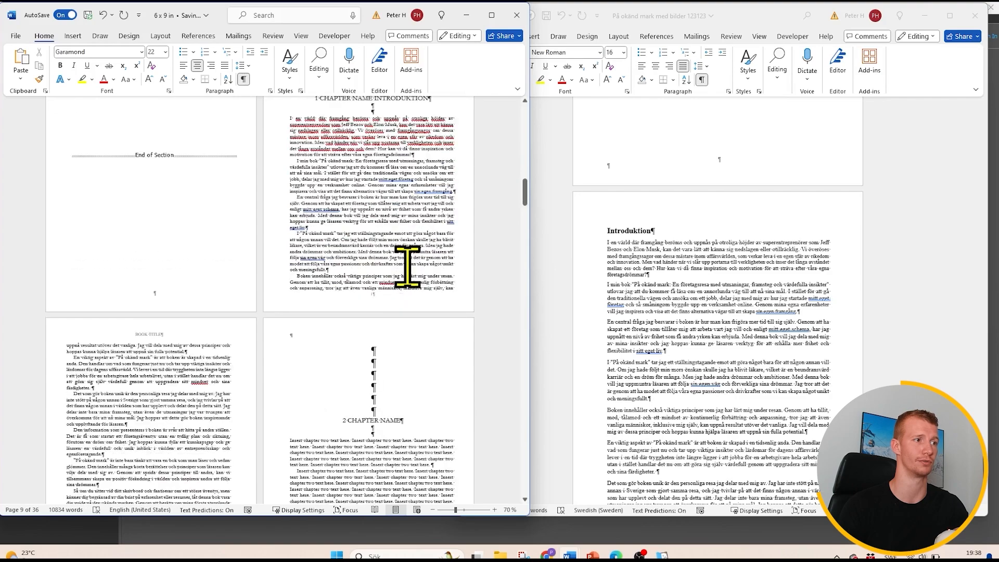
- Examine where the manuscript's Kapitel 1 begins and how the template's chapter two placeholder pages are laid out
scroll(718, 330, "down", 5)
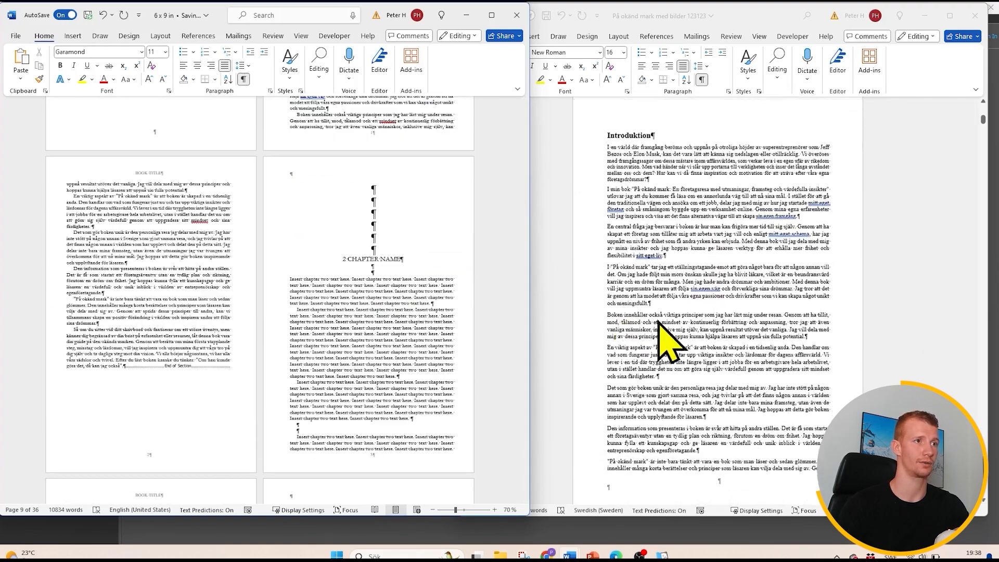
scroll(671, 343, "down", 8)
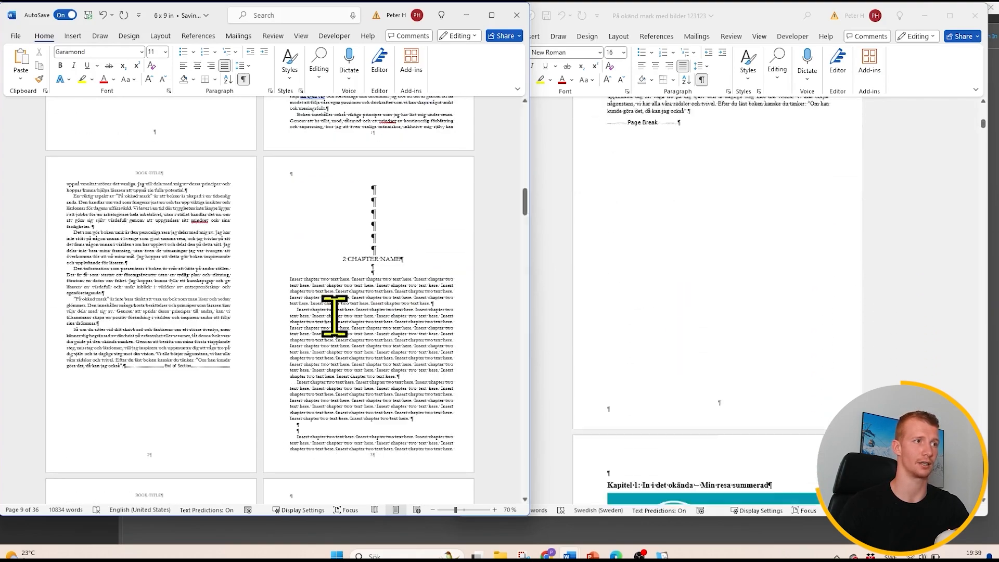
scroll(144, 362, "up", 15)
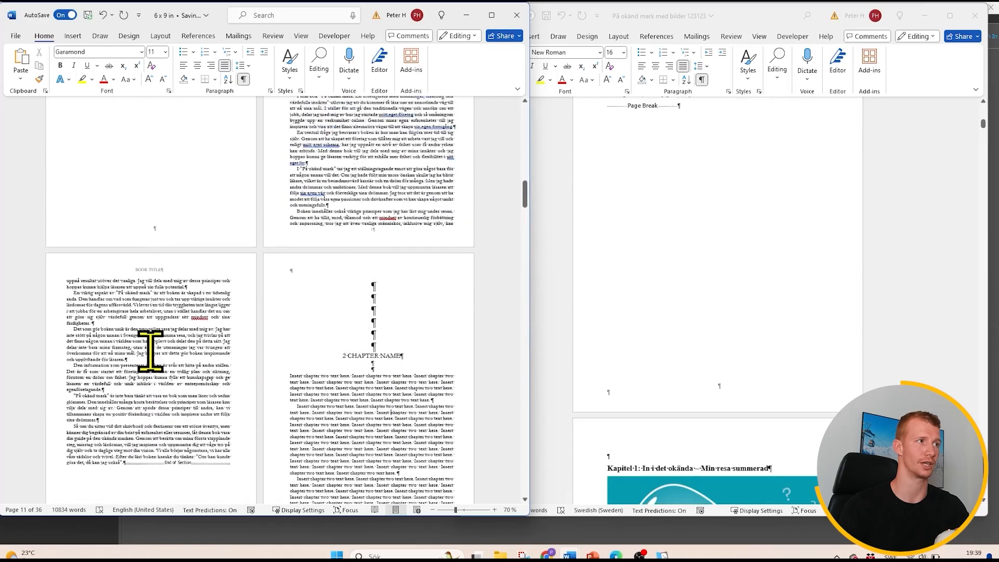
scroll(331, 298, "down", 6)
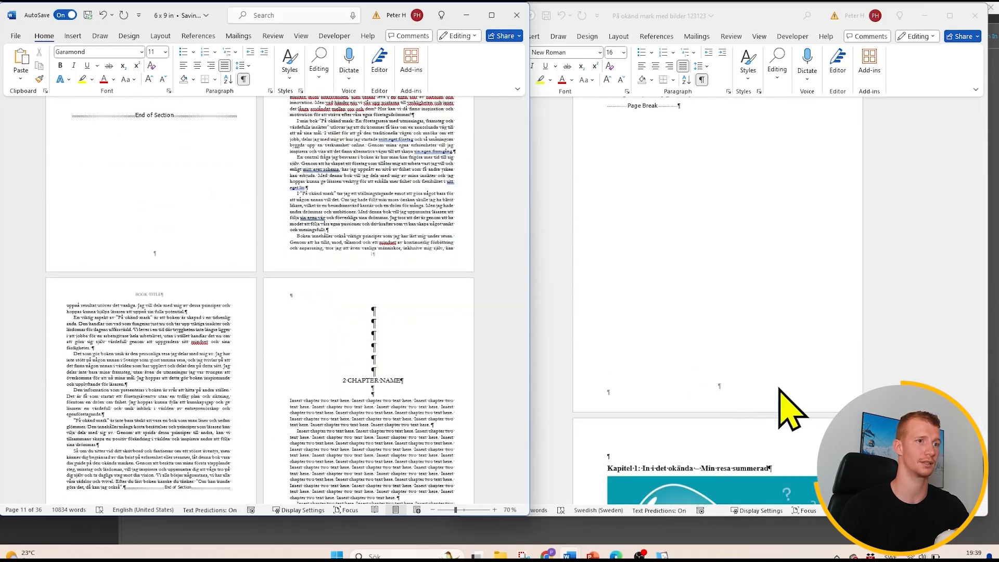
scroll(354, 409, "down", 1)
scroll(354, 408, "down", 1)
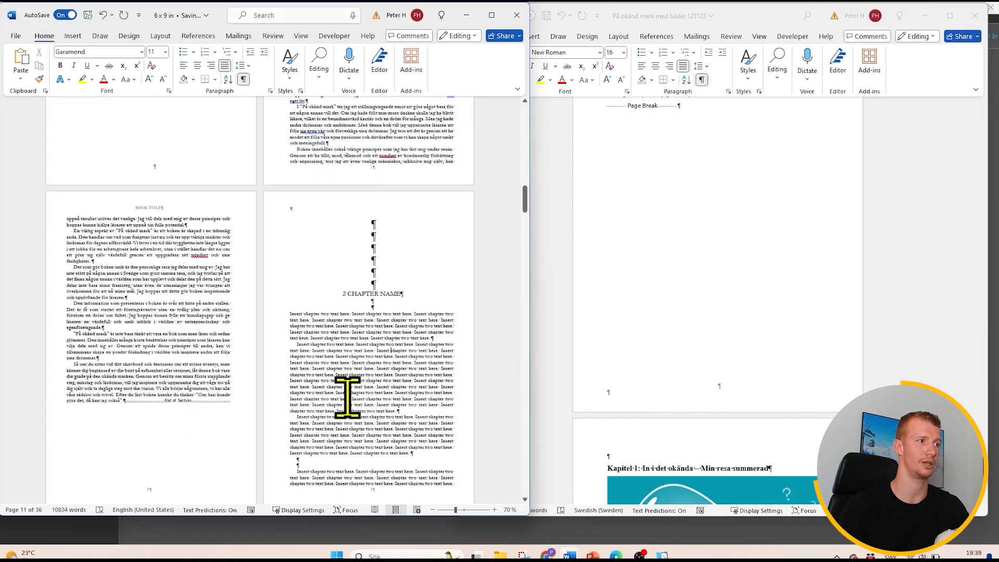
scroll(342, 375, "down", 3)
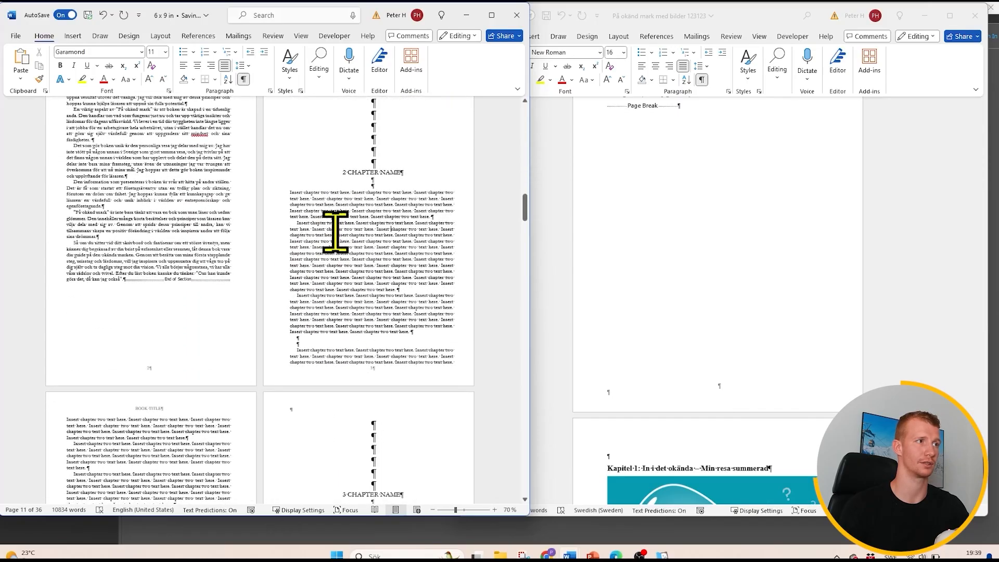
scroll(353, 291, "down", 3)
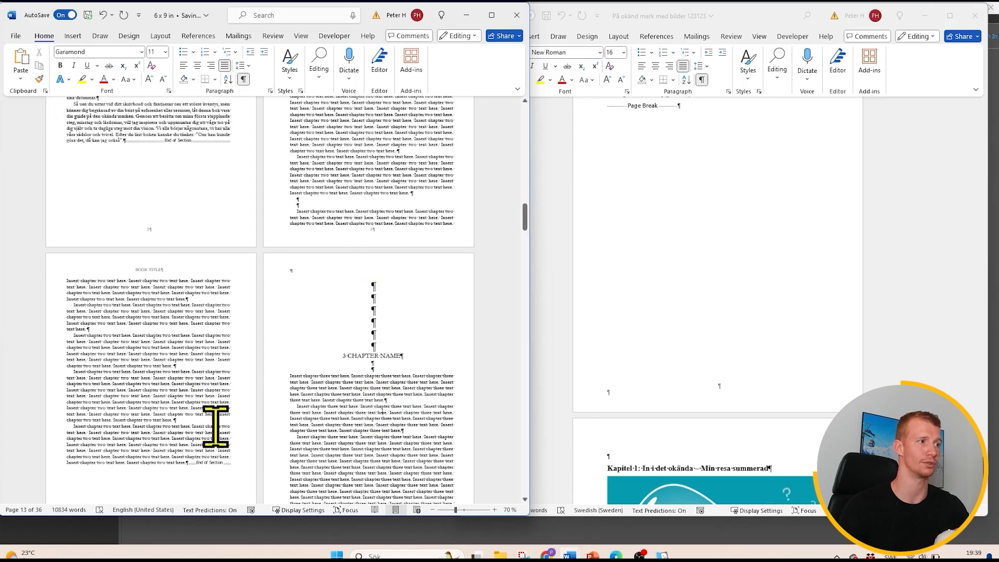
scroll(238, 370, "up", 2)
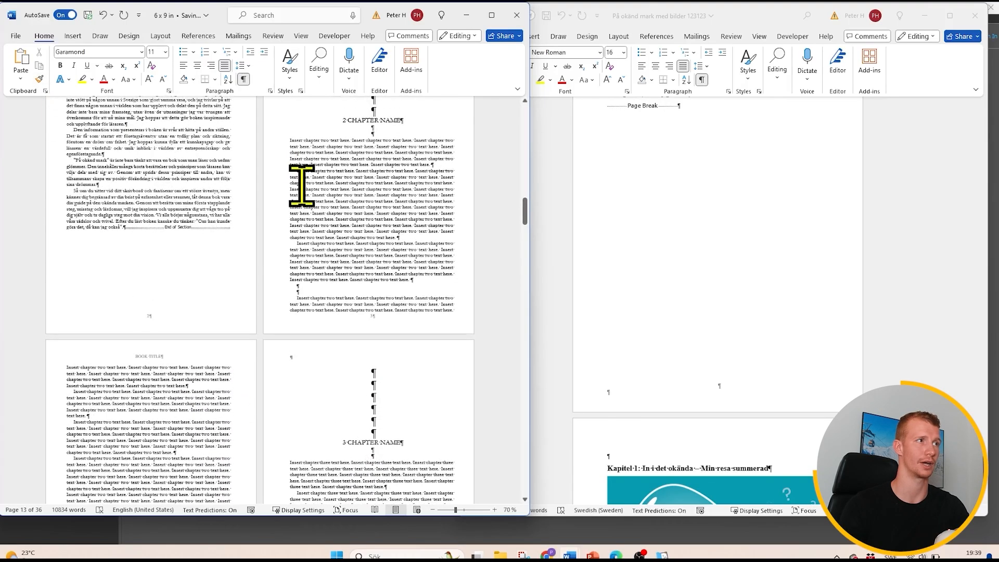
- Select all of the introduction body text in the template and set its font size to 12
scroll(313, 224, "up", 2)
left_click_drag(199, 327, 282, 150)
scroll(271, 192, "up", 2)
scroll(270, 192, "up", 3)
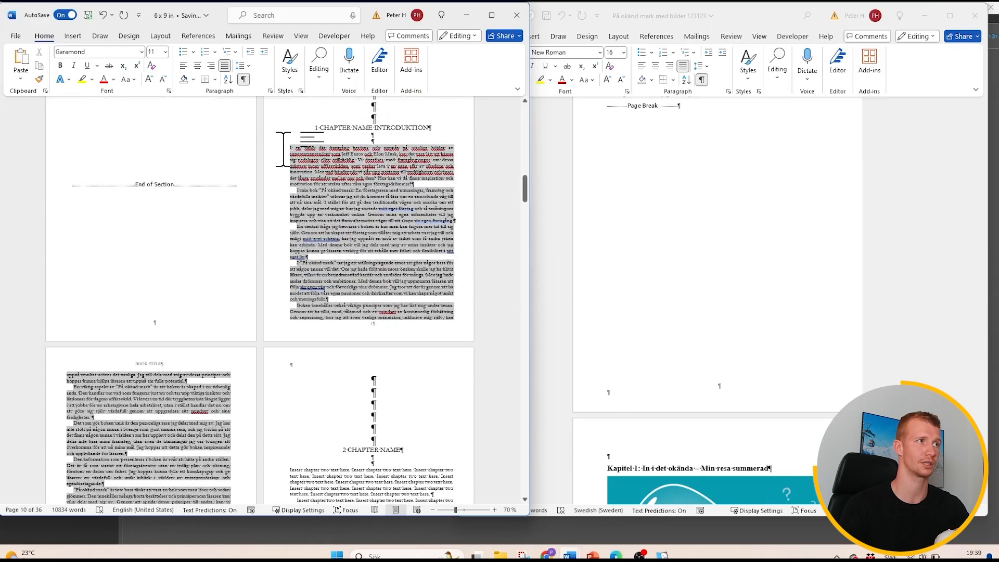
left_click(165, 52)
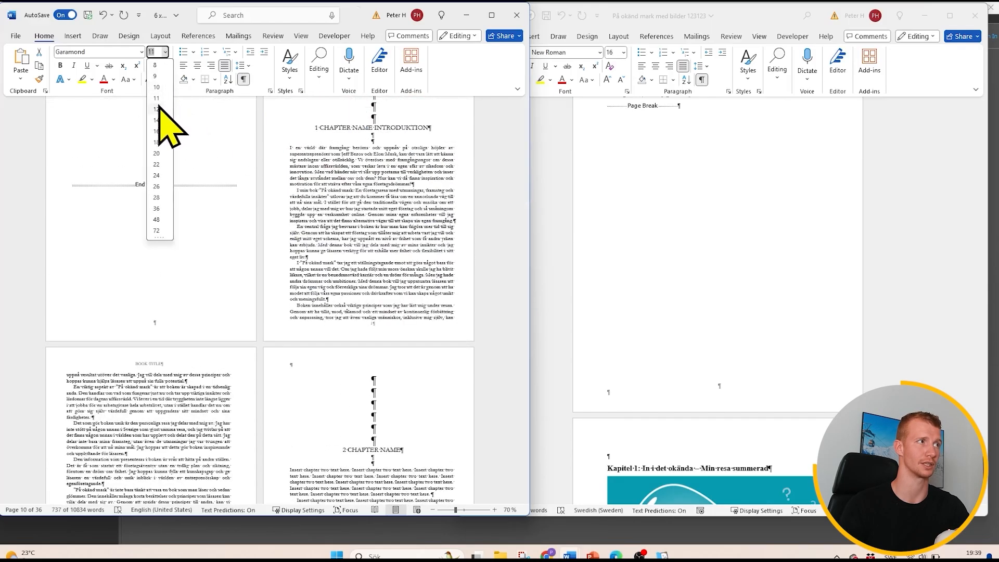
left_click(157, 109)
- Try Times New Roman on the introduction text, undo the font change, and look over the surrounding pages
left_click(141, 52)
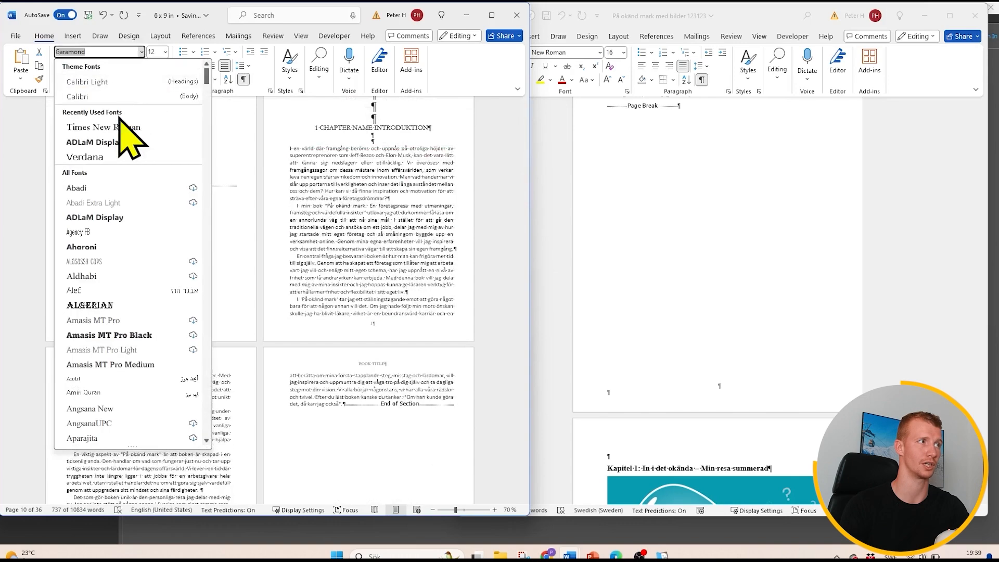
left_click(138, 128)
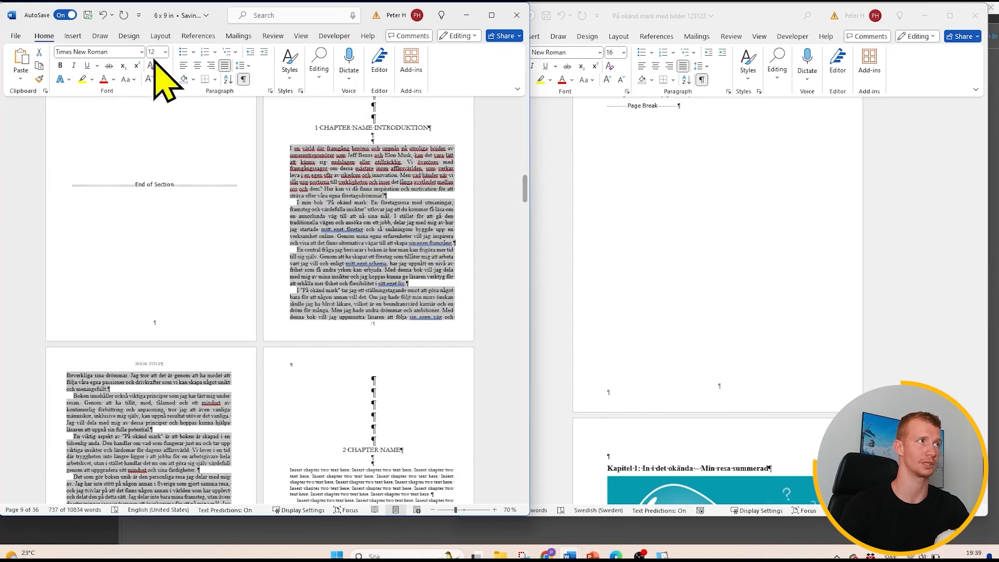
left_click(103, 15)
scroll(288, 205, "up", 3)
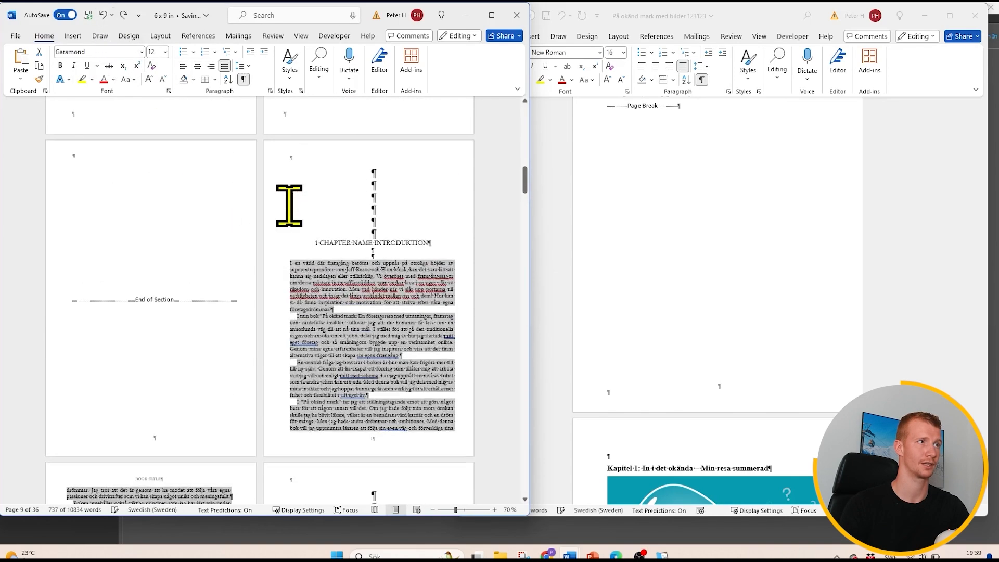
scroll(306, 214, "up", 20)
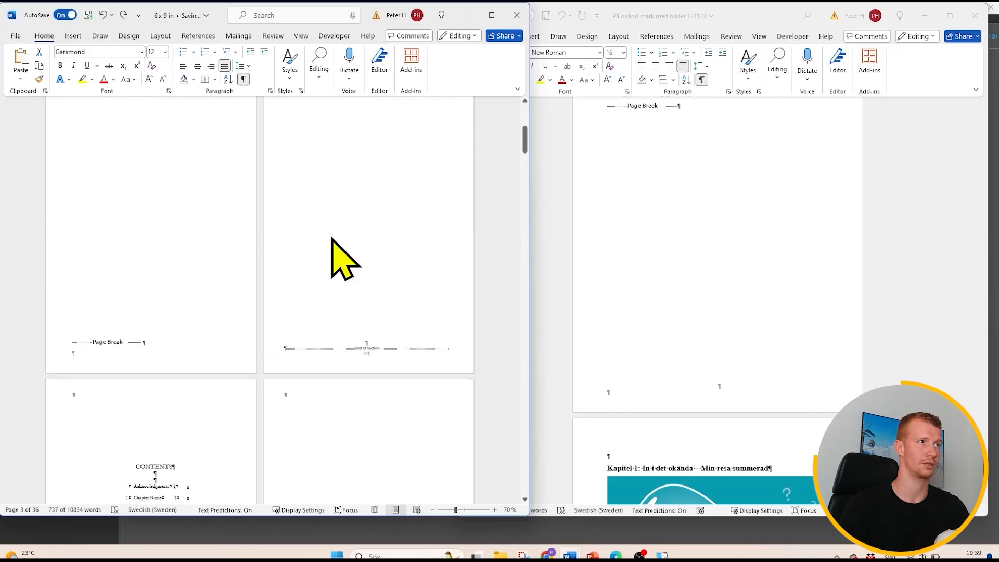
scroll(339, 250, "down", 13)
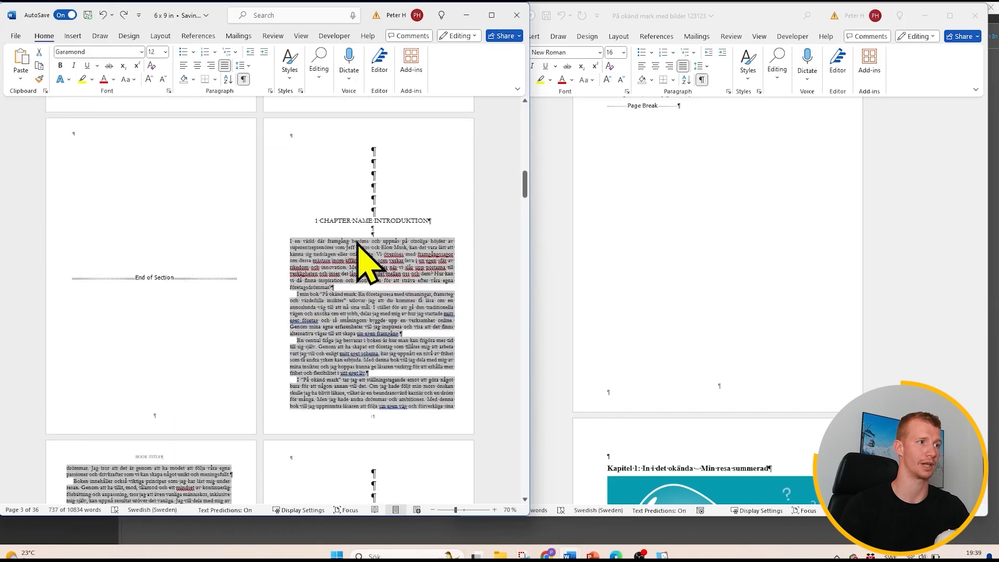
scroll(364, 255, "down", 20)
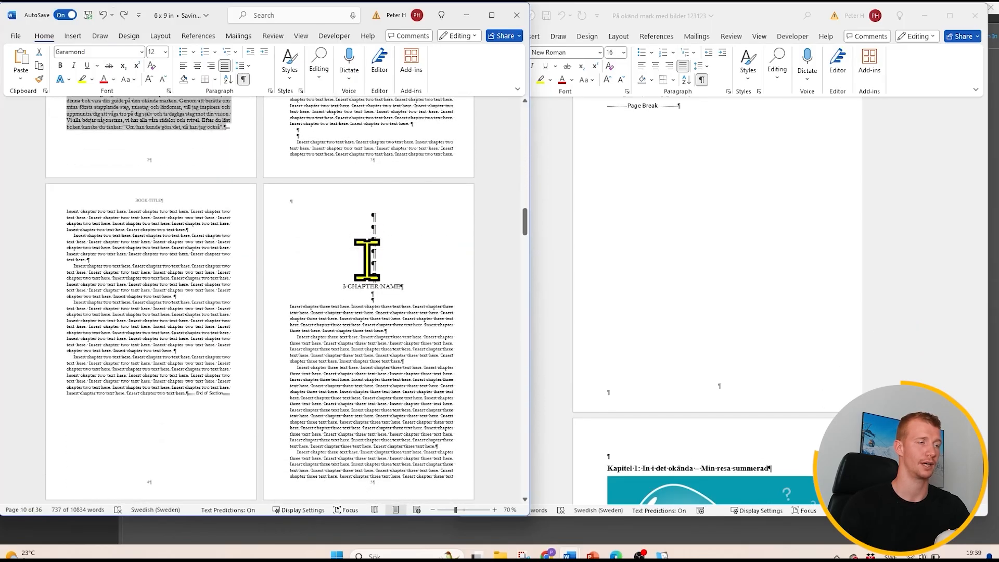
- Examine the template's contents page, the blank pages around it, and the page numbers and headers on the first chapters' pages
scroll(366, 258, "up", 15)
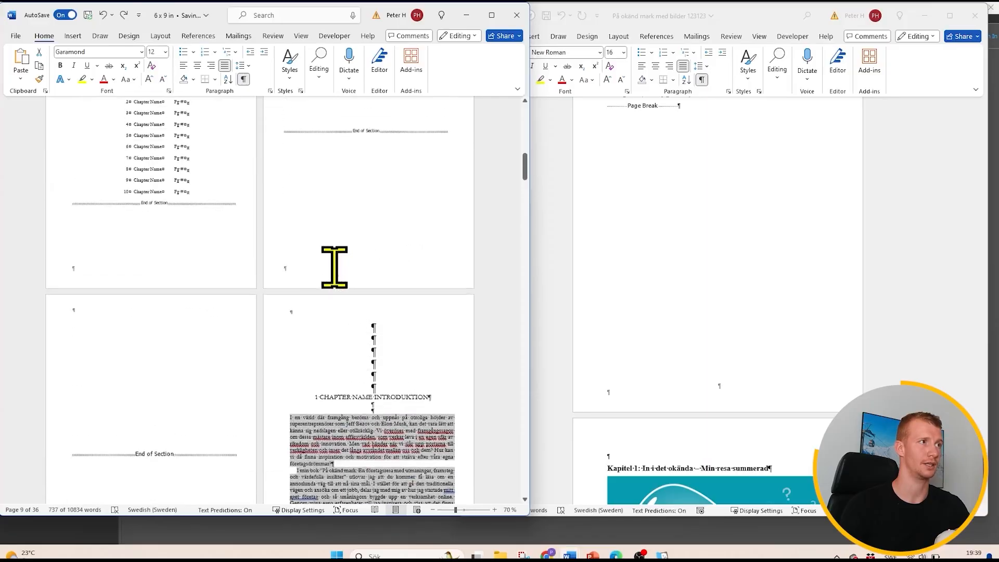
scroll(334, 267, "up", 5)
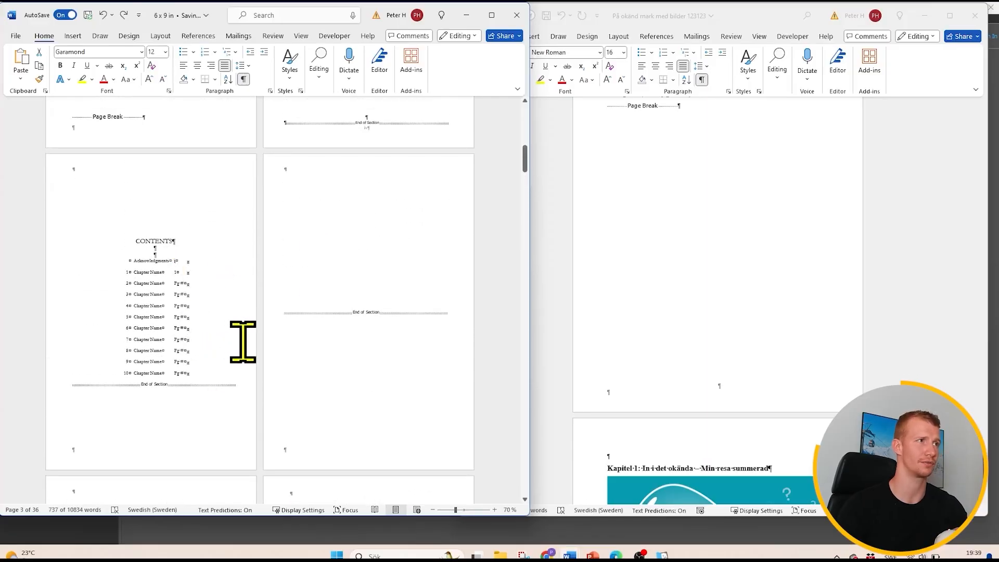
scroll(246, 337, "down", 9)
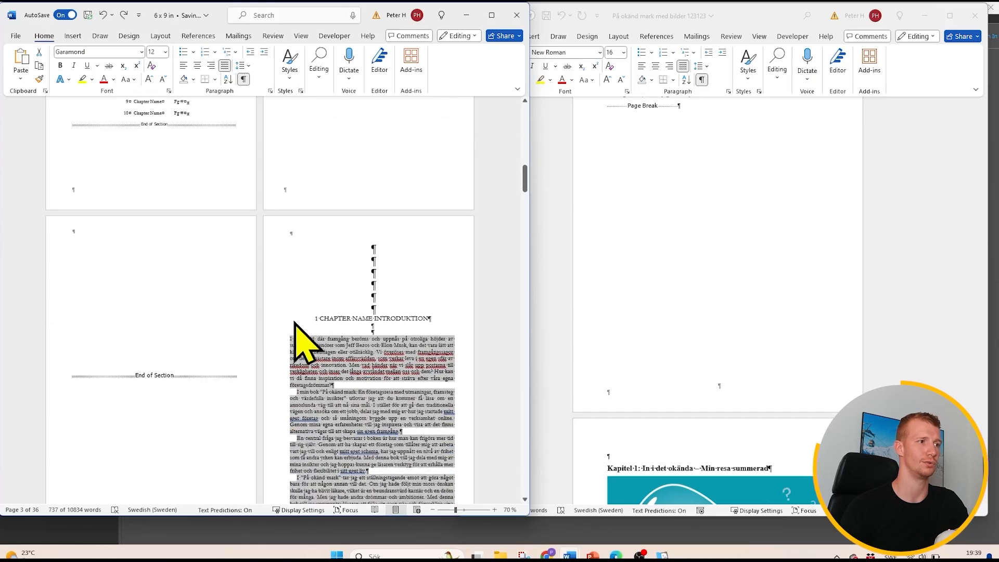
scroll(307, 326, "down", 5)
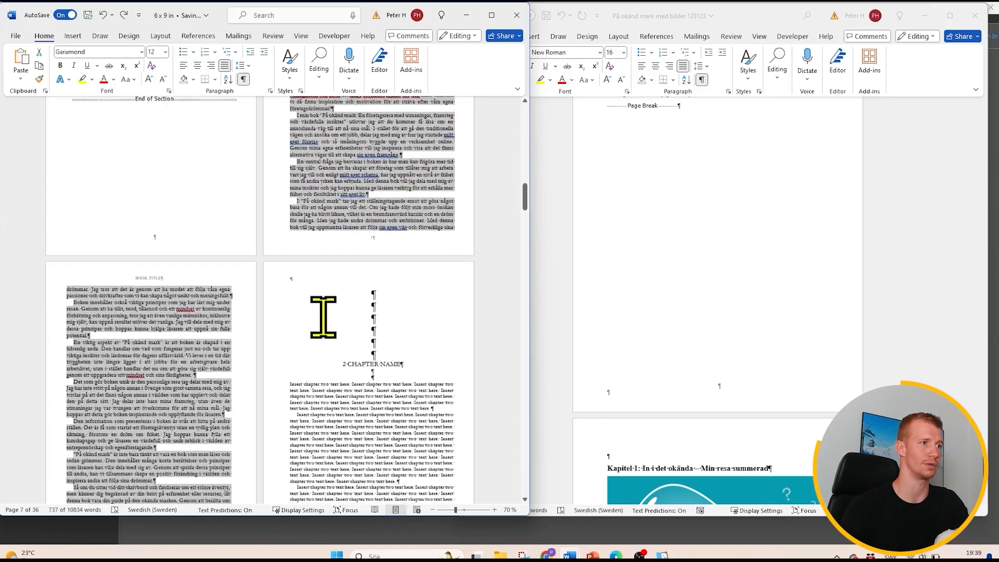
scroll(357, 327, "up", 5)
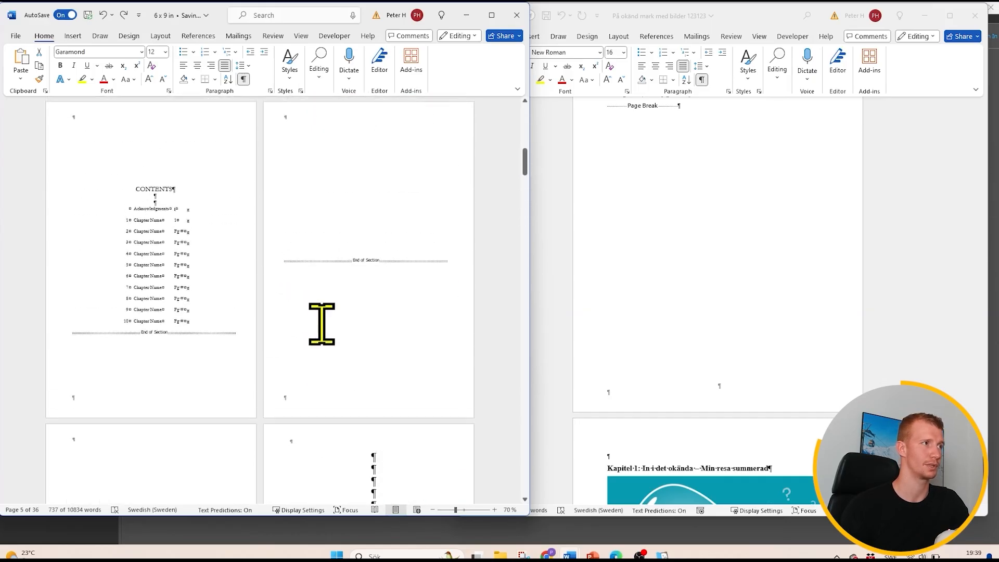
scroll(319, 323, "down", 3)
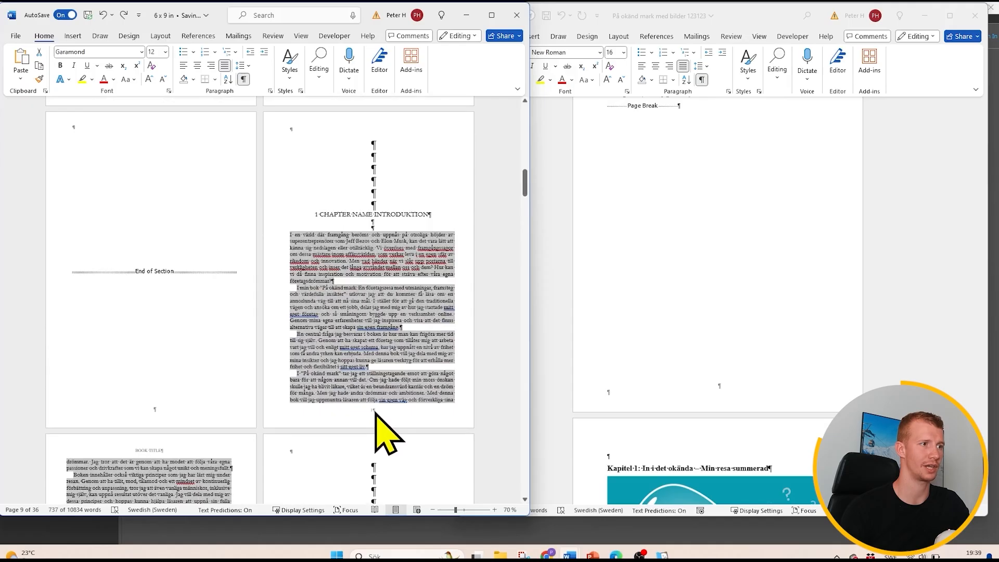
scroll(376, 414, "down", 5)
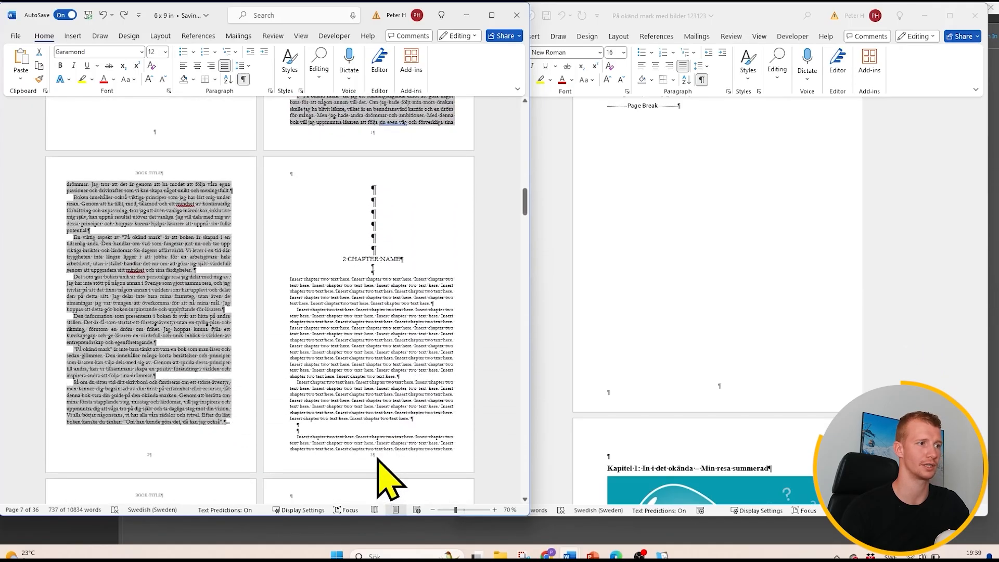
- Look at the page number placement options for the footer on chapter two's first page, and leave footer editing
double_click(378, 457)
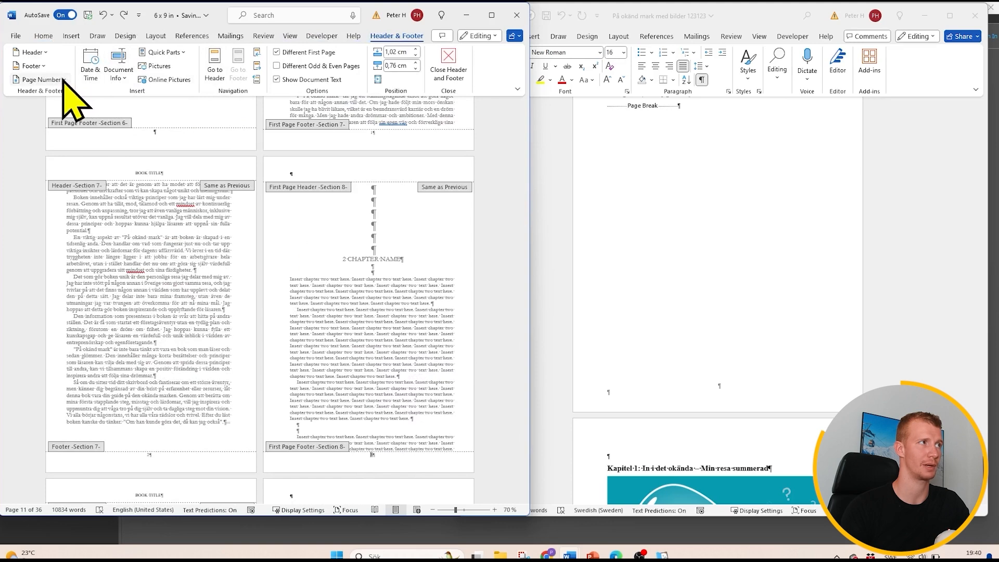
left_click(41, 80)
mouse_move(28, 96)
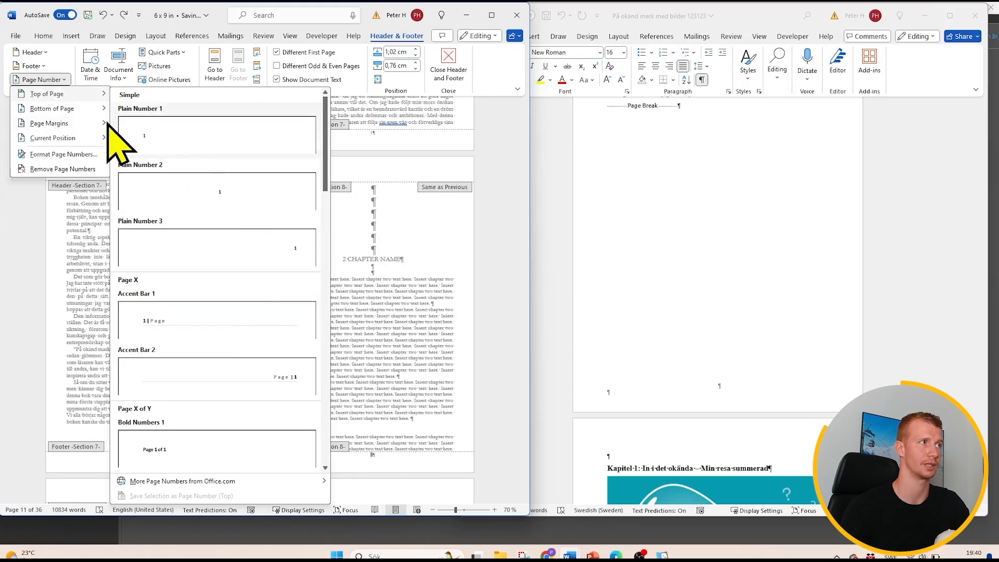
left_click(399, 351)
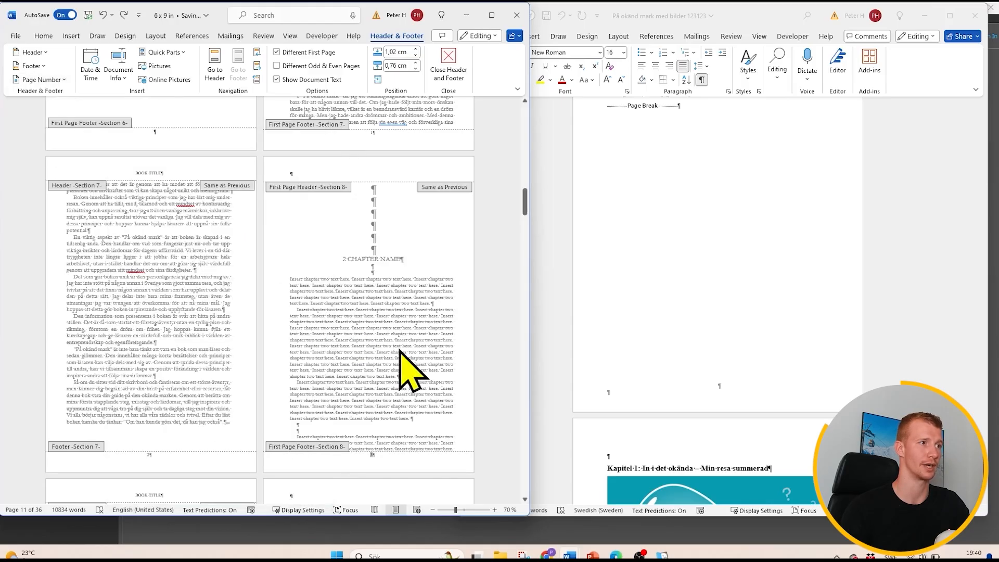
double_click(399, 351)
- Try using different odd and even page headers, and review the headers on the pages of chapters two to five
scroll(319, 312, "down", 5)
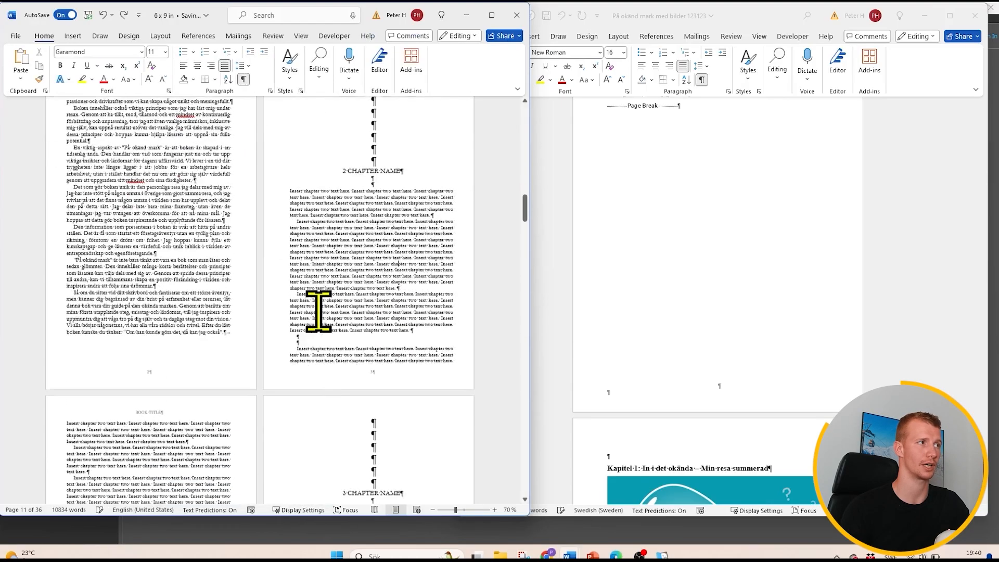
double_click(146, 288)
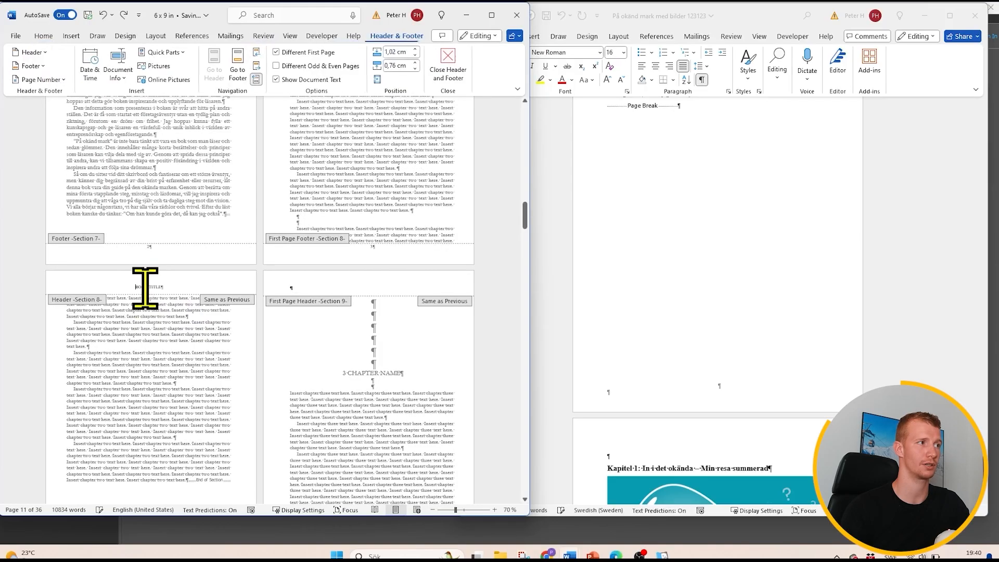
triple_click(151, 288)
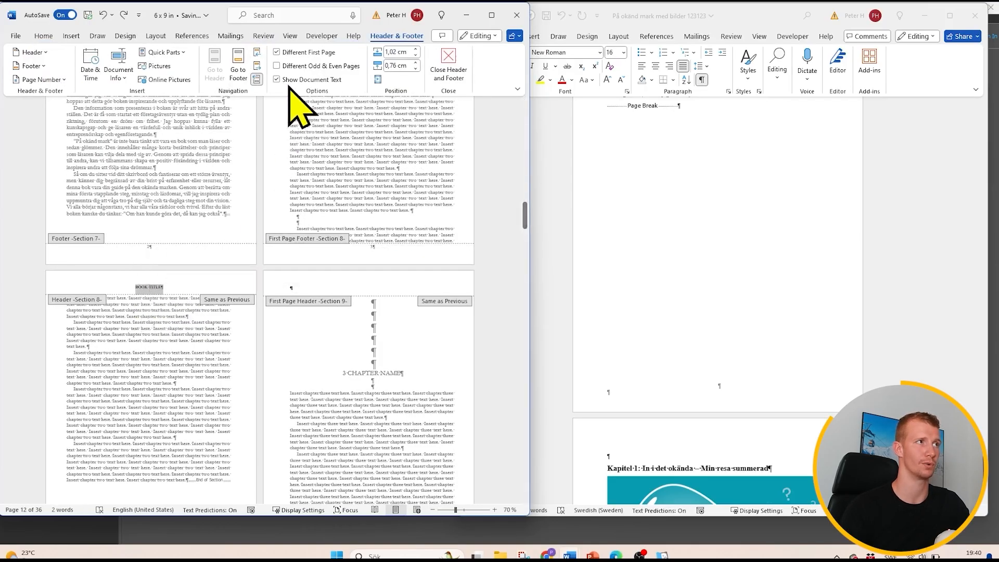
left_click(278, 66)
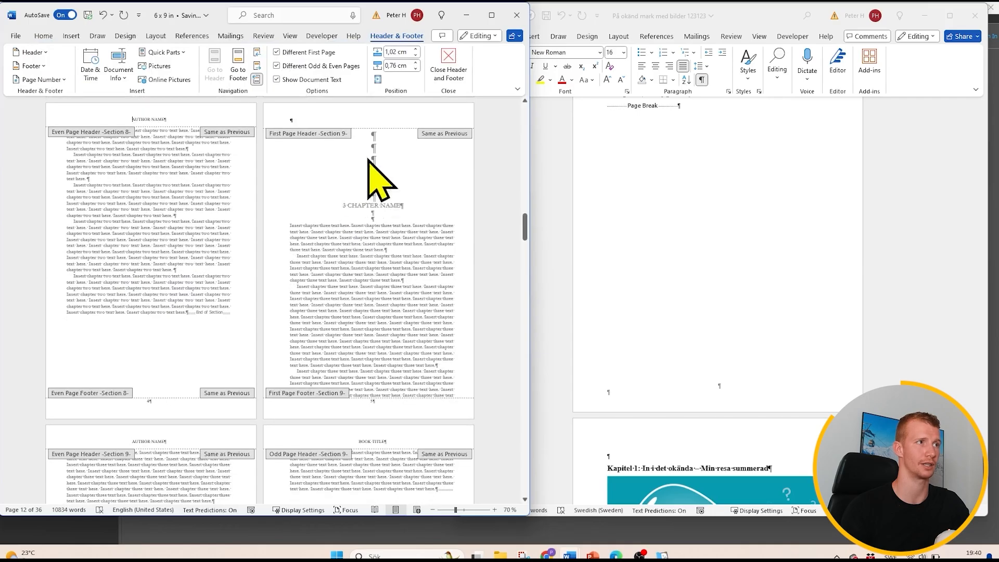
scroll(315, 297, "down", 2)
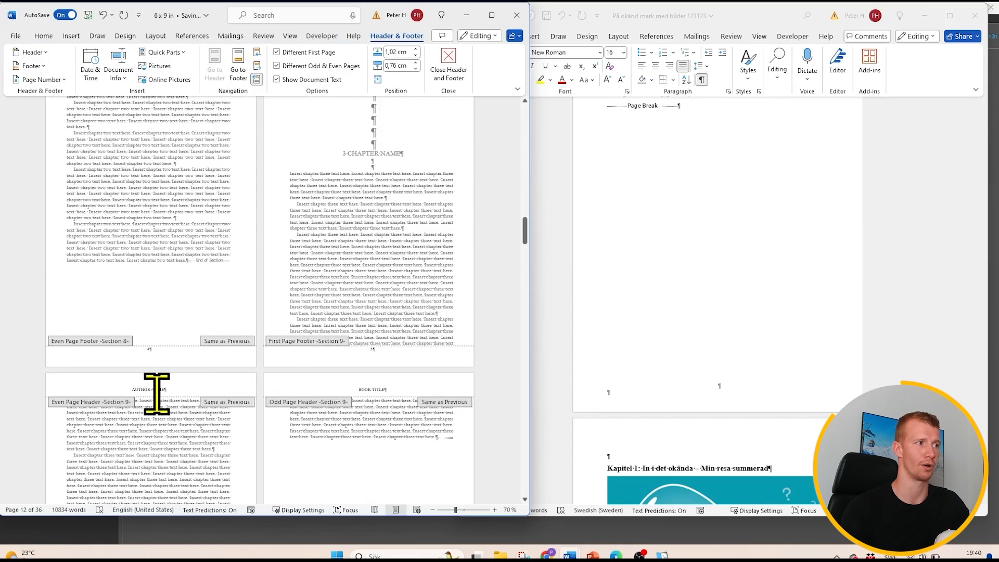
scroll(157, 392, "up", 1)
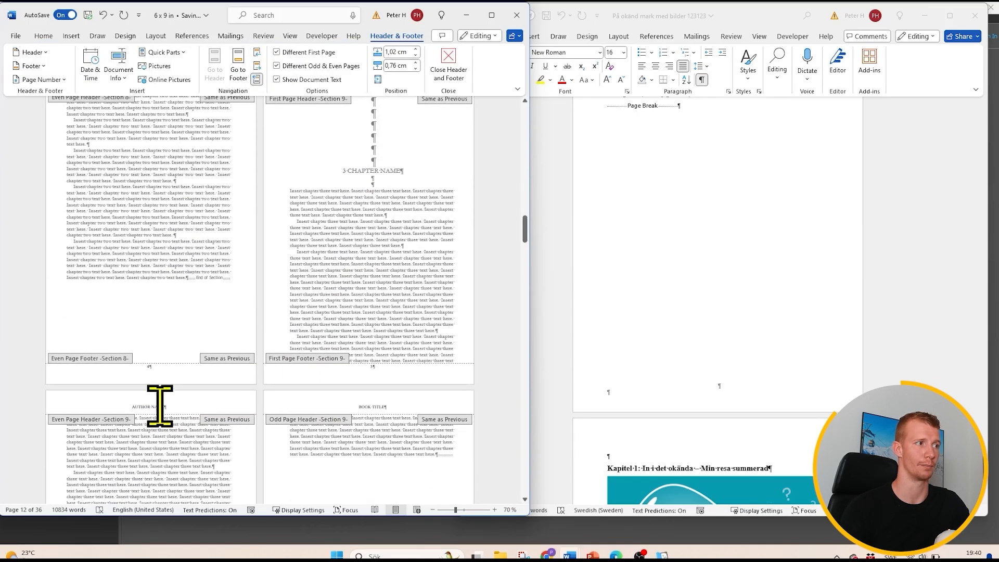
scroll(356, 409, "down", 10)
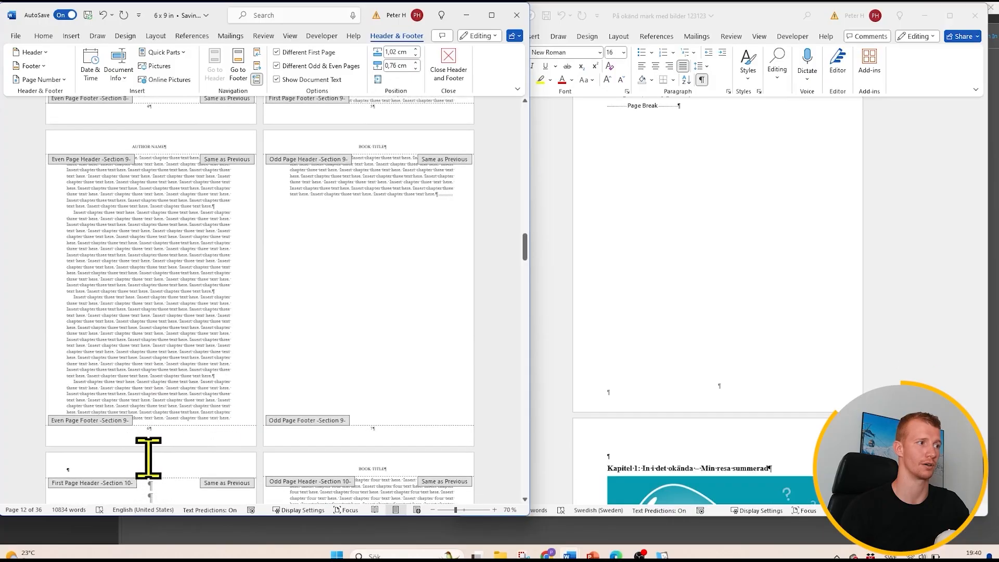
scroll(330, 413, "down", 10)
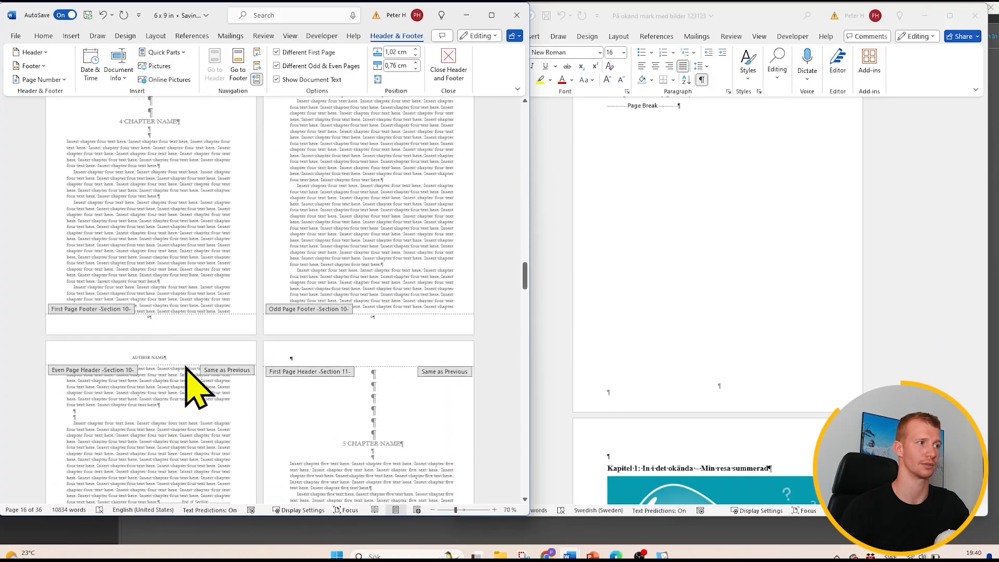
scroll(229, 359, "up", 20)
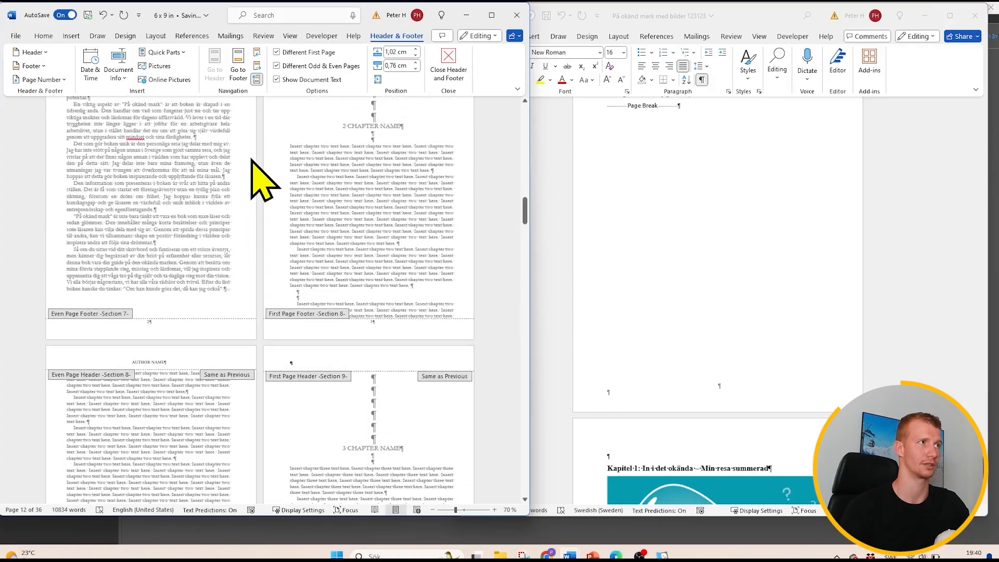
scroll(413, 252, "up", 3)
double_click(375, 256)
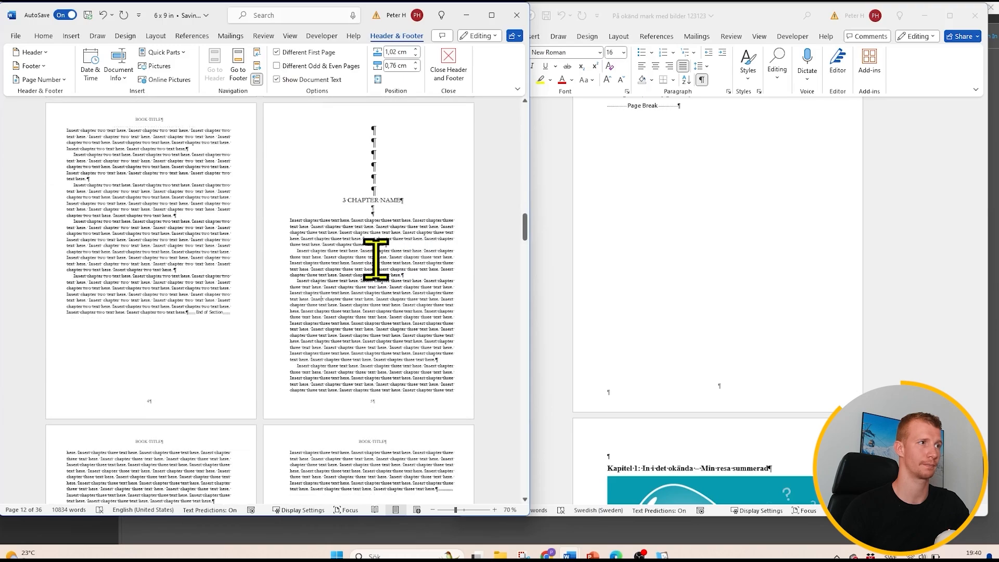
- Delete the template's placeholder chapter list from the contents page and add a blank line under the CONTENTS title
scroll(370, 251, "up", 20)
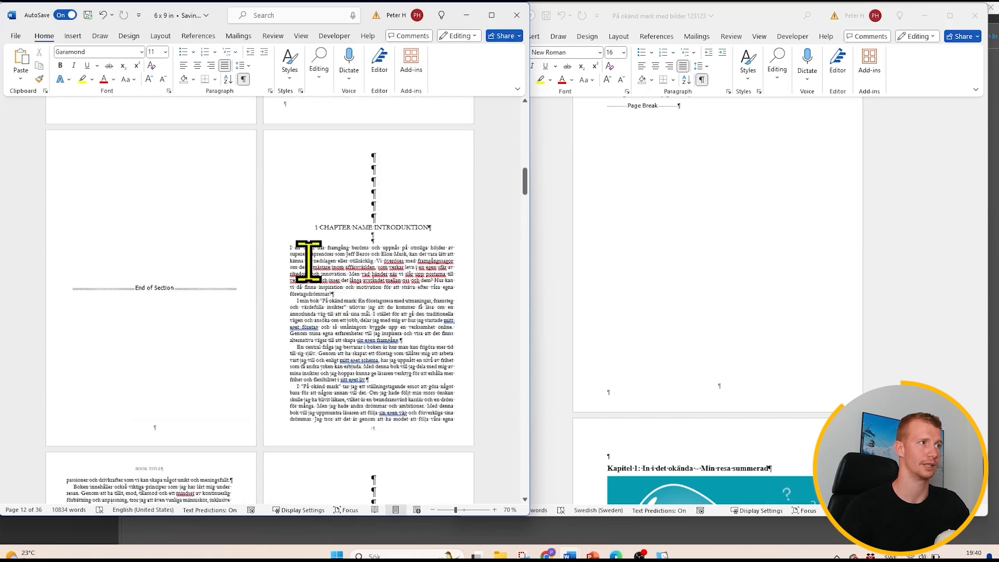
scroll(271, 275, "up", 3)
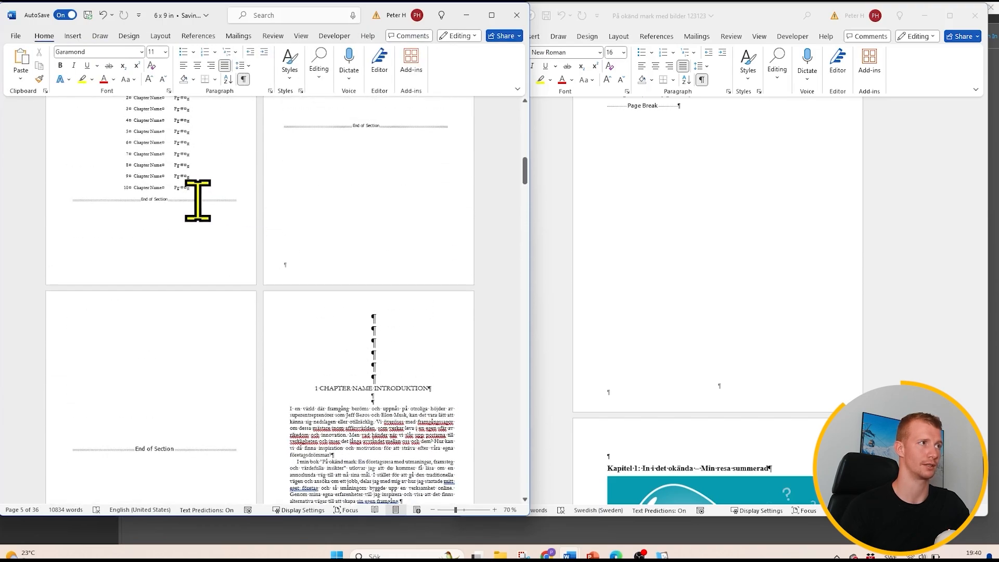
left_click_drag(194, 190, 121, 134)
key("BackSpace")
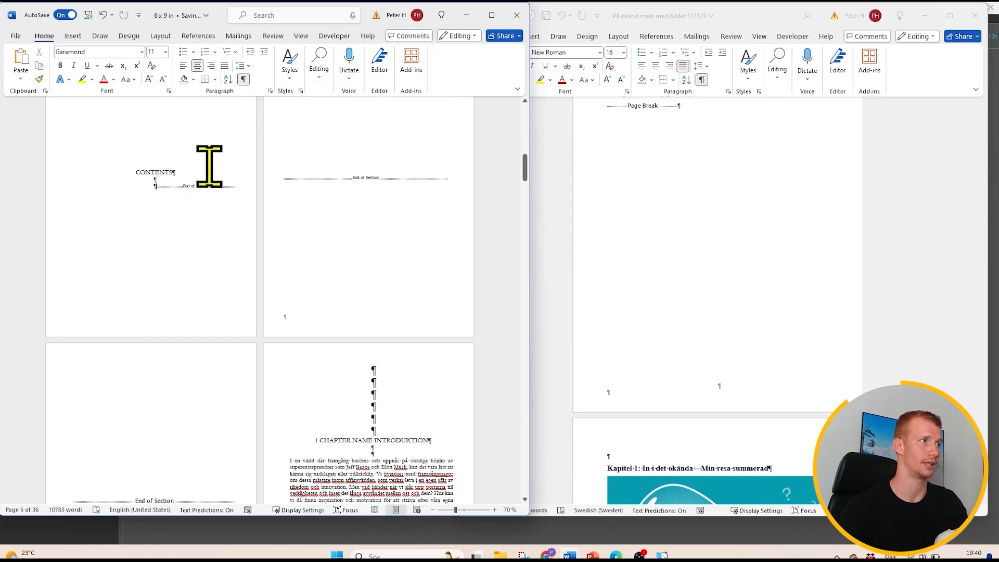
key("Return")
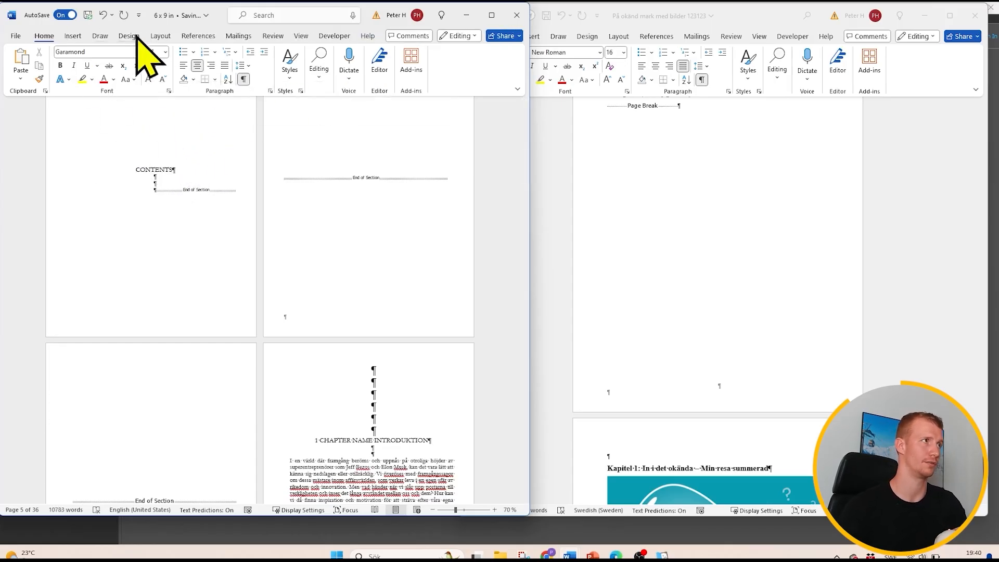
- Try inserting the built-in Automatic Table 1 table of contents under the CONTENTS title
left_click(199, 36)
left_click(41, 77)
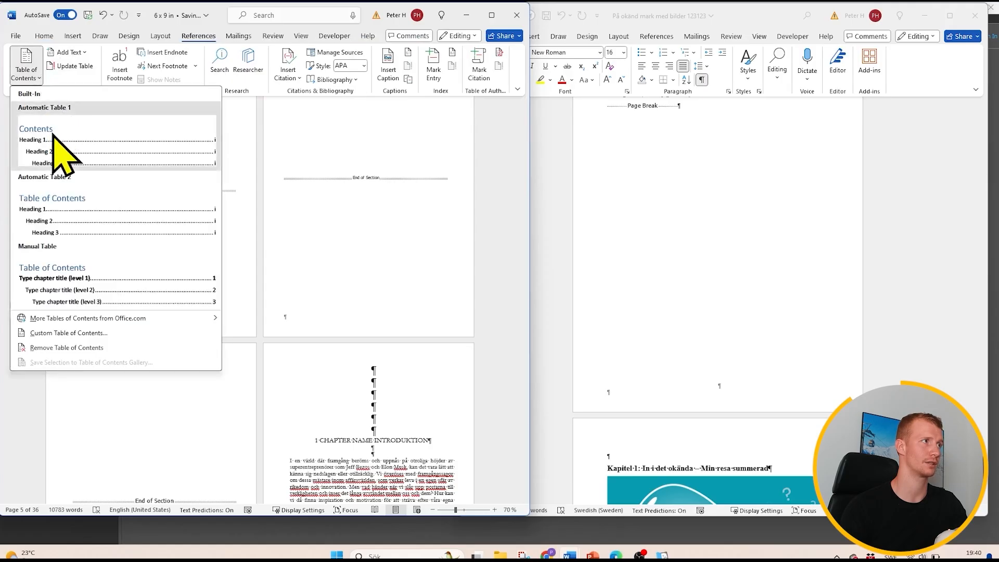
left_click(55, 135)
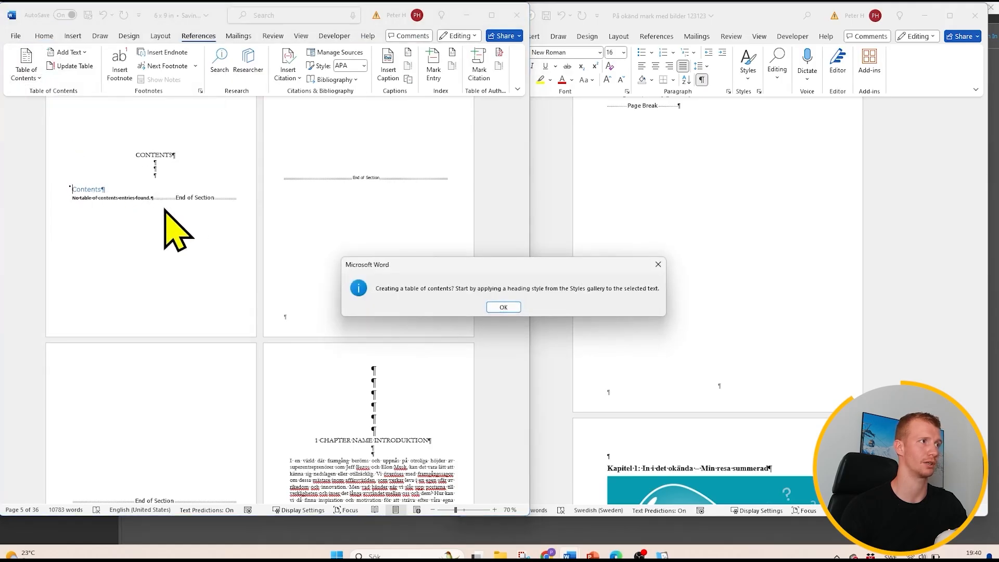
left_click(499, 307)
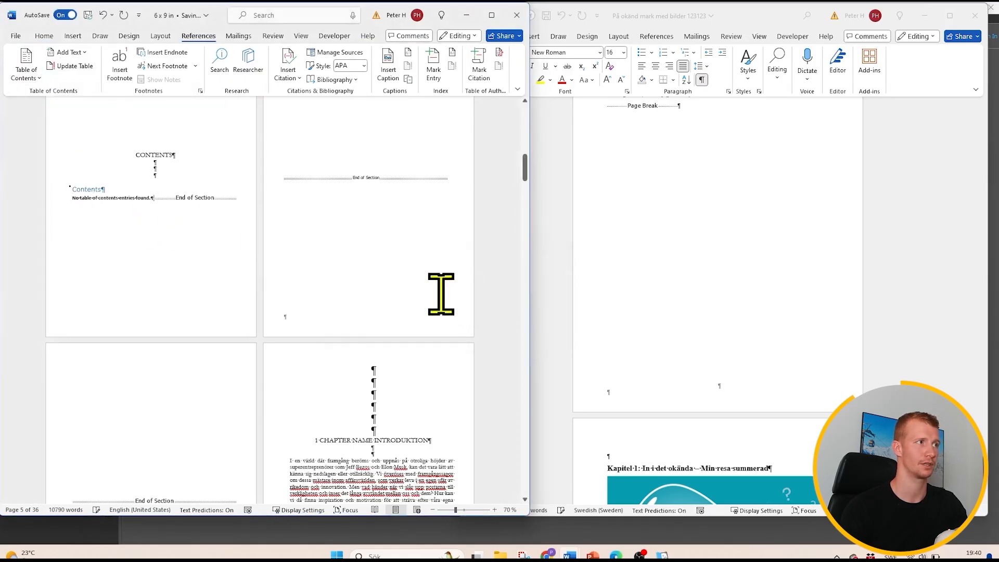
left_click_drag(168, 210, 82, 205)
key("Delete")
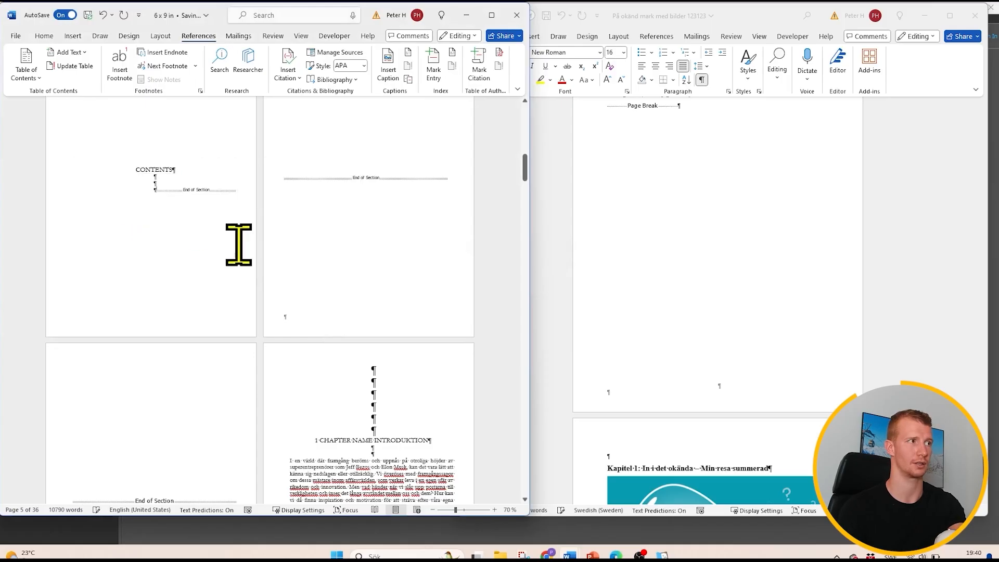
- Maximize the template window and apply the Heading style to the "1 CHAPTER NAME INTRODUKTION" line
left_click_drag(442, 443, 317, 442)
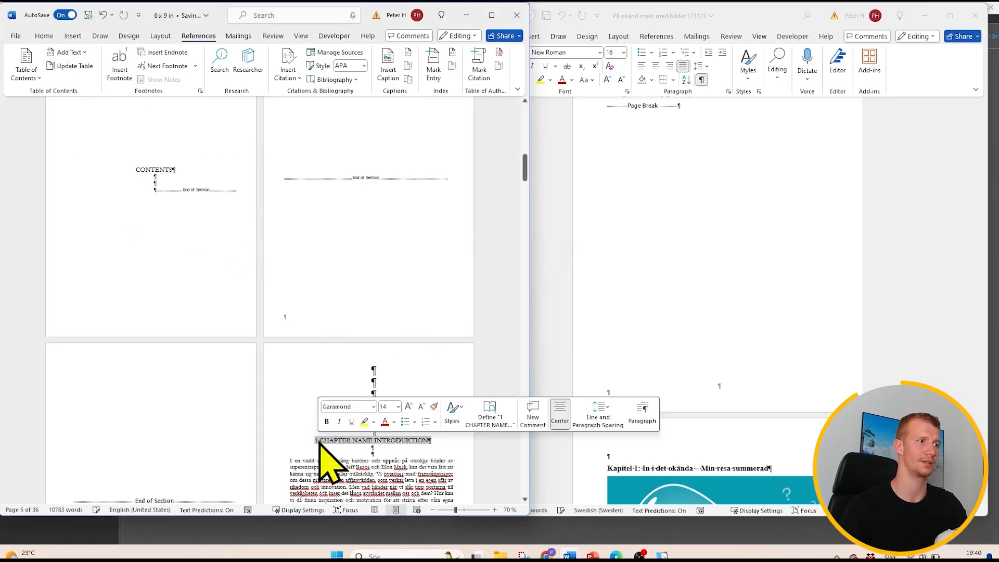
left_click(491, 15)
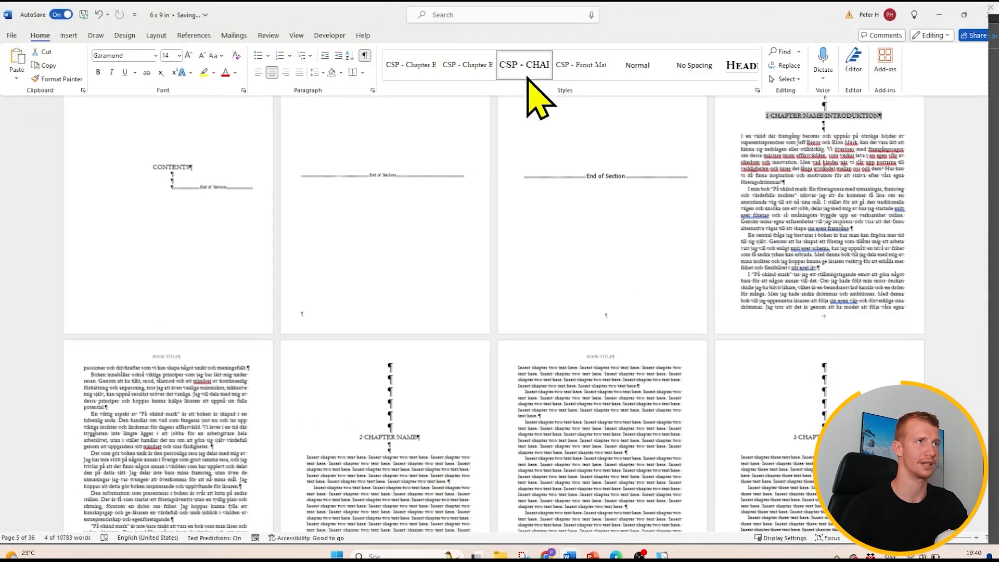
left_click(752, 73)
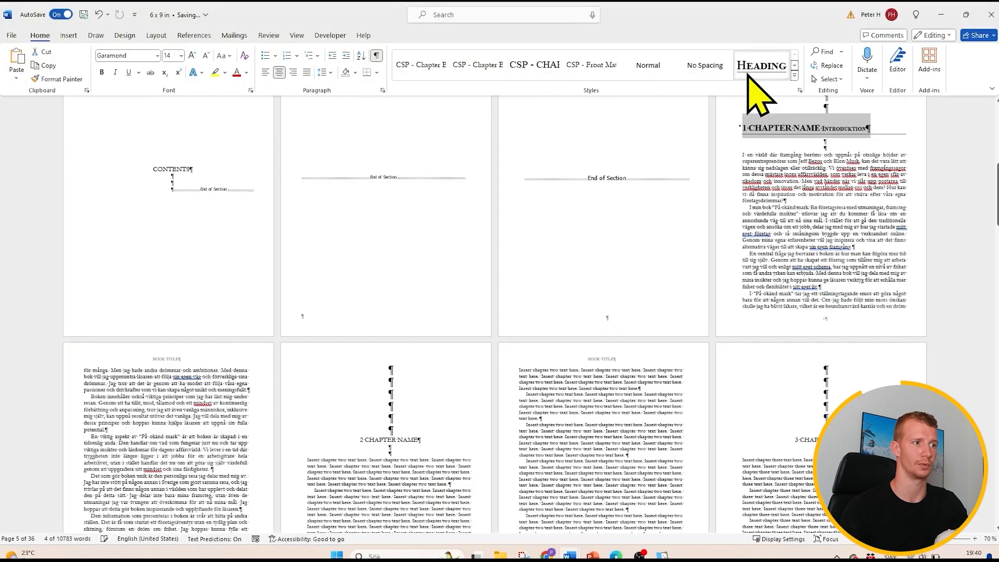
- Remove the "1 CHAPTER NAME" placeholder from the first chapter's heading, keep only "Introduktion", and select that word
scroll(773, 216, "up", 2)
left_click(821, 187)
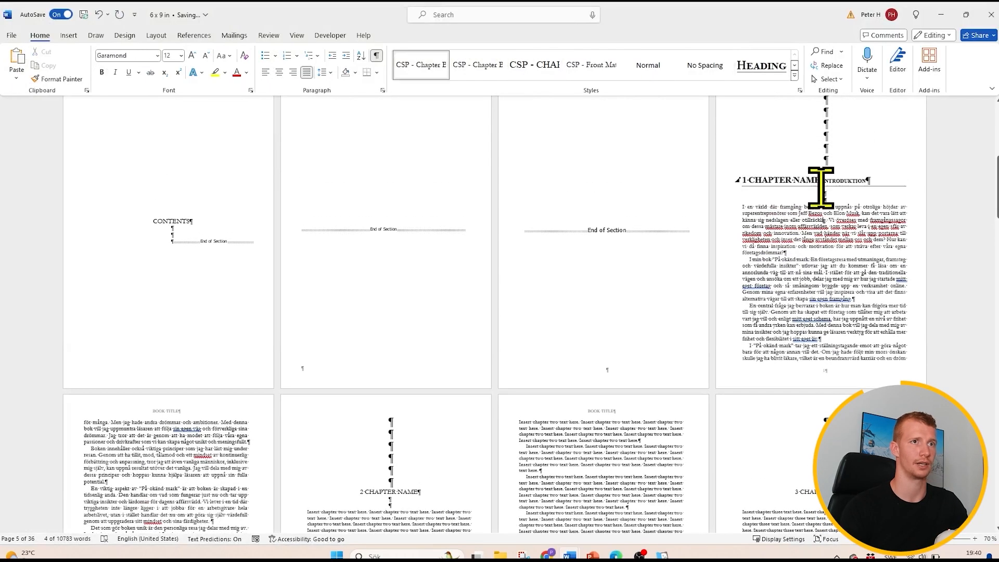
left_click_drag(821, 184, 747, 179)
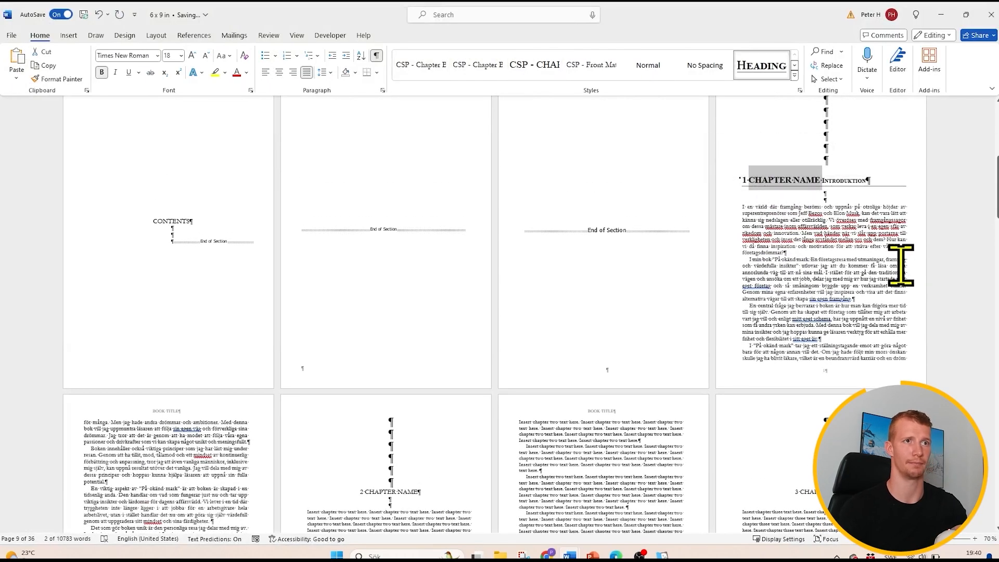
key("BackSpace")
key("BackSpace")
key("BackSpace")
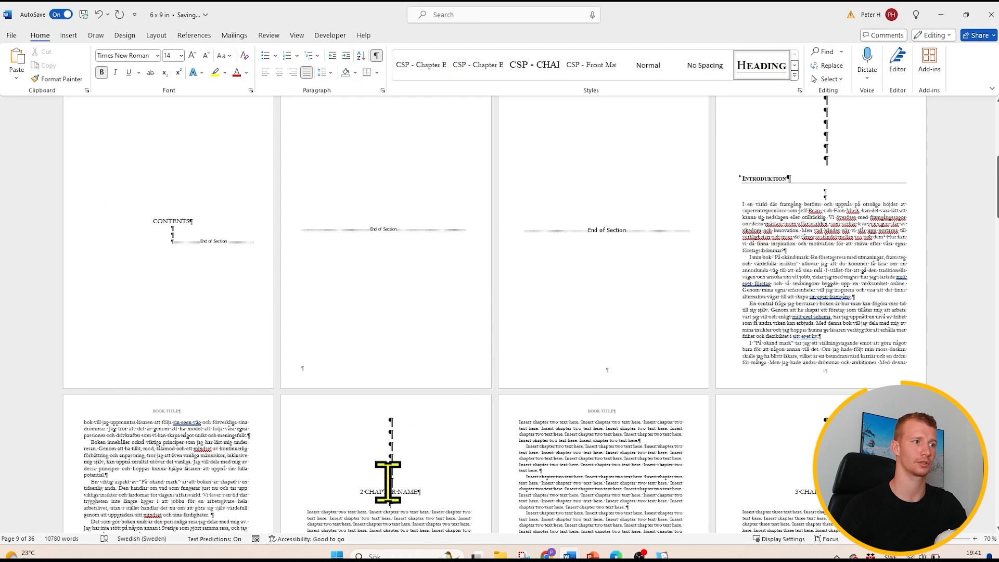
double_click(776, 178)
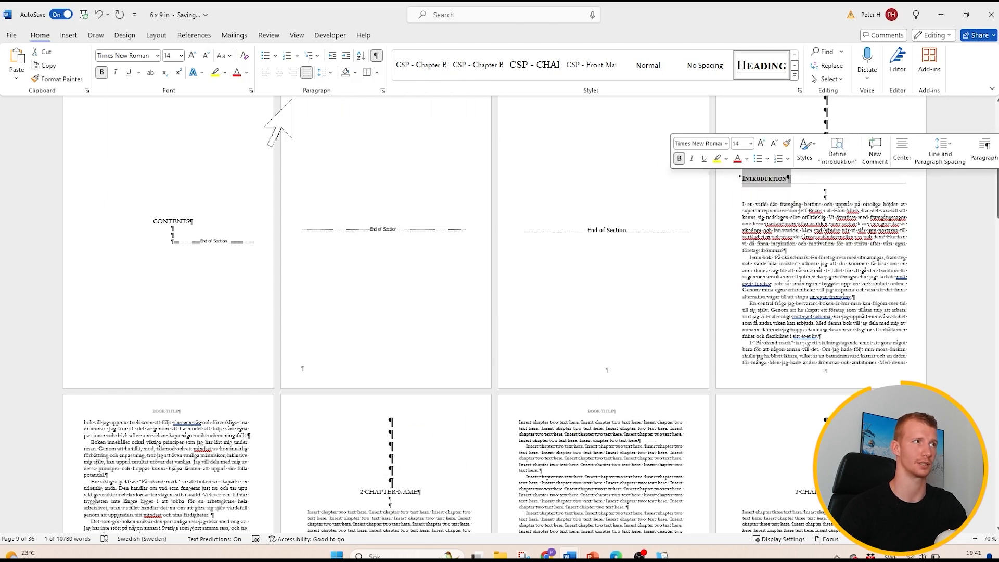
- Set the font of the "Introduktion" chapter heading to Garamond
left_click(399, 489)
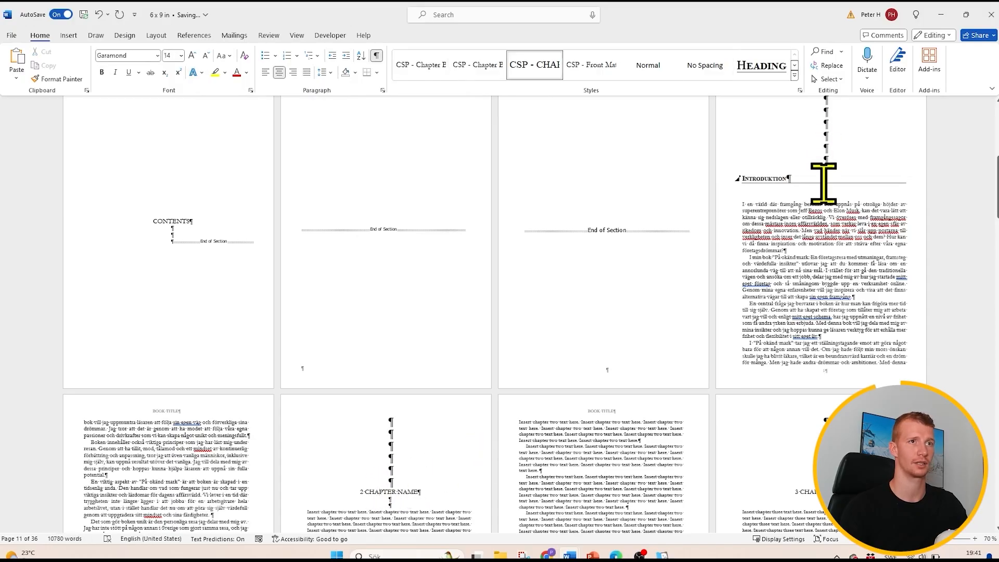
left_click_drag(823, 183, 735, 183)
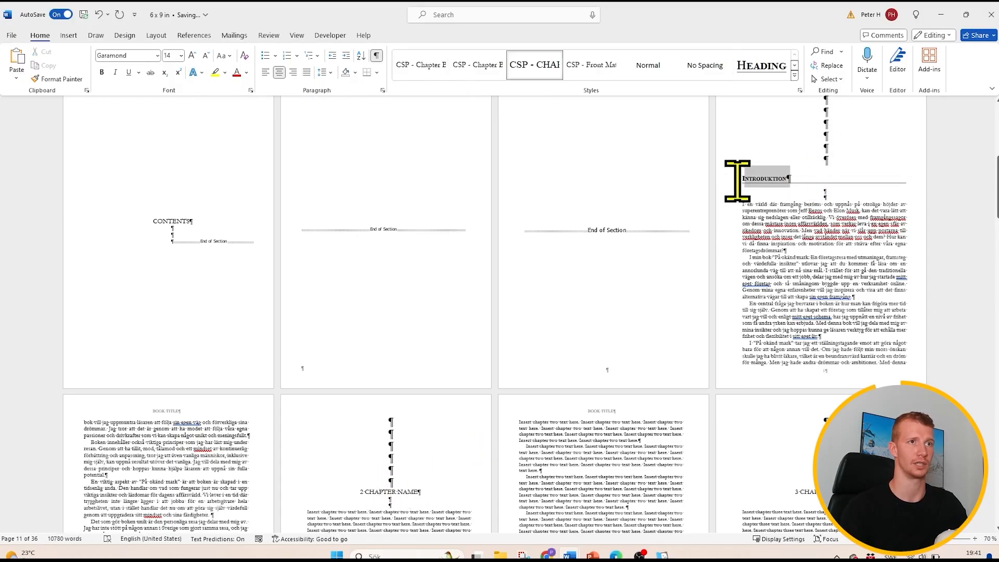
left_click(158, 55)
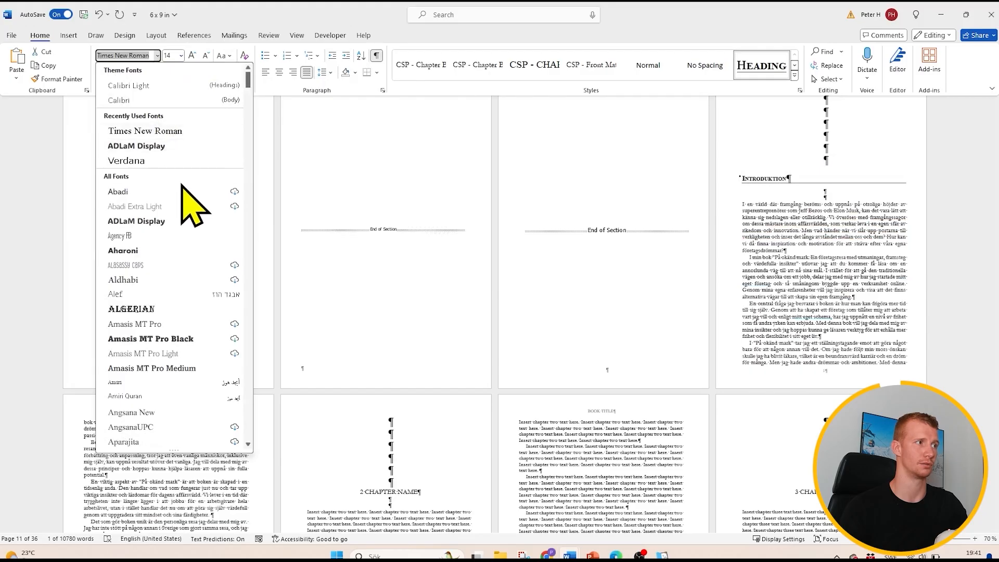
scroll(196, 213, "down", 20)
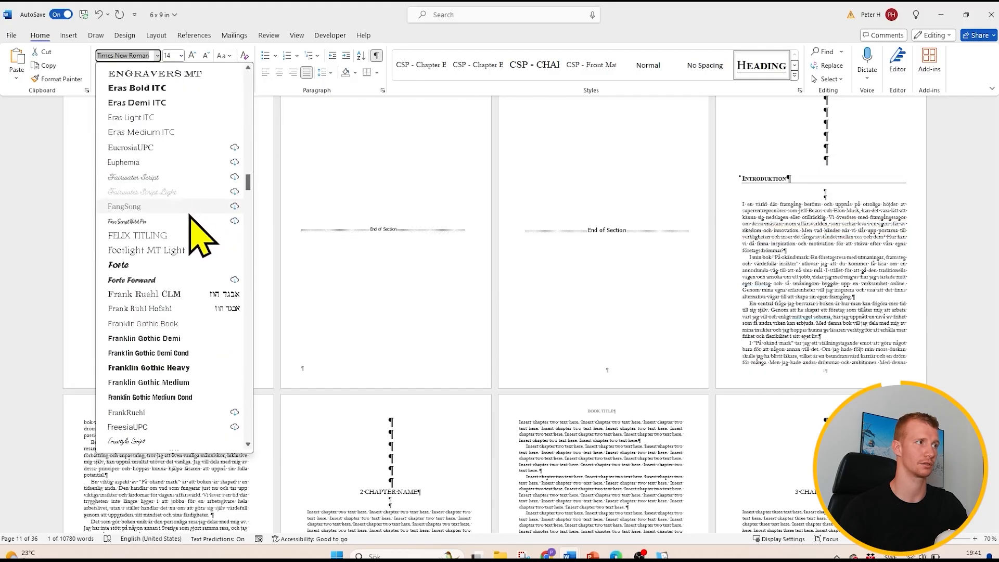
scroll(190, 214, "down", 9)
scroll(189, 234, "up", 1)
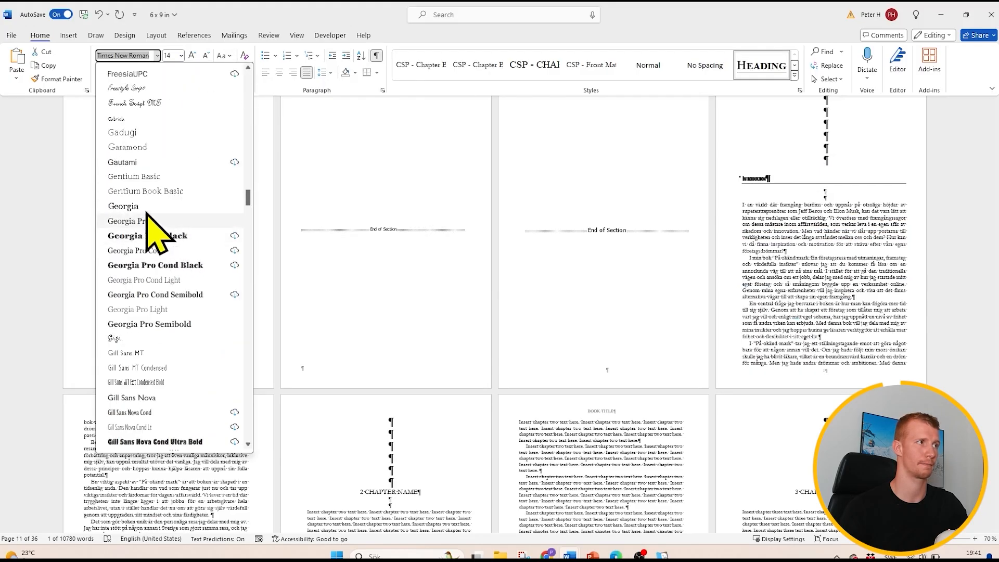
left_click(134, 147)
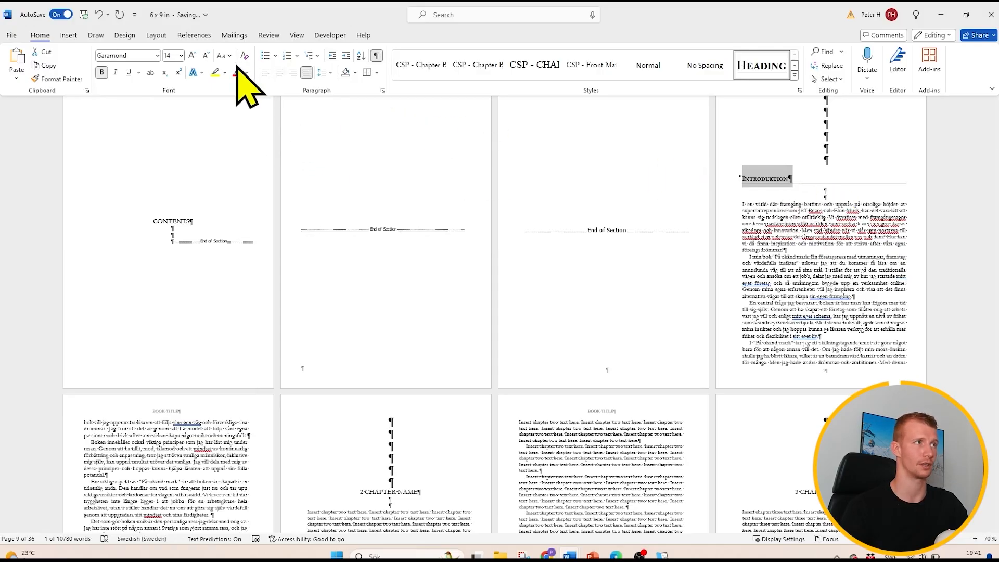
- Remove the border line from the "Introduktion" heading and center the heading
left_click(377, 73)
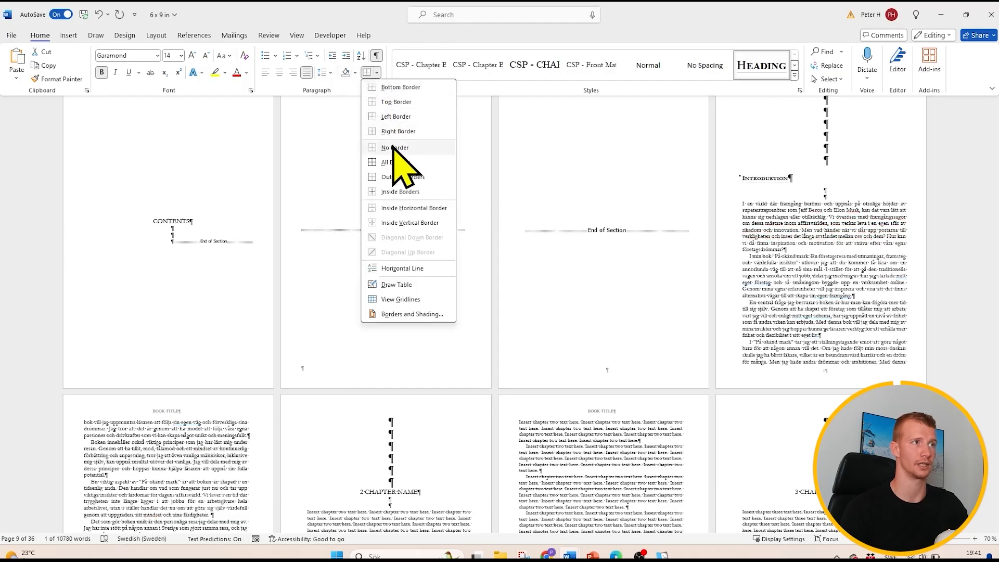
left_click(395, 149)
left_click(770, 182)
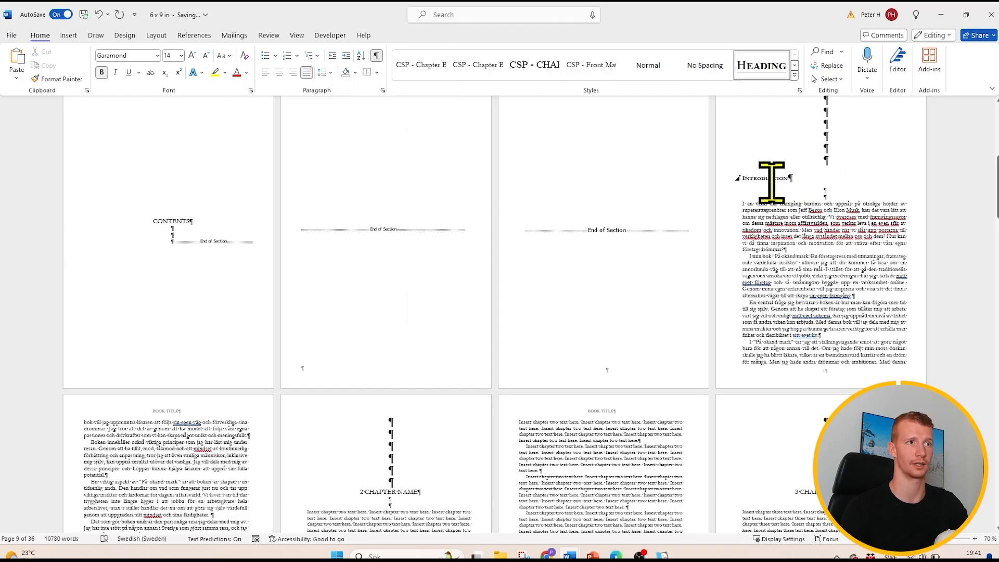
left_click(279, 71)
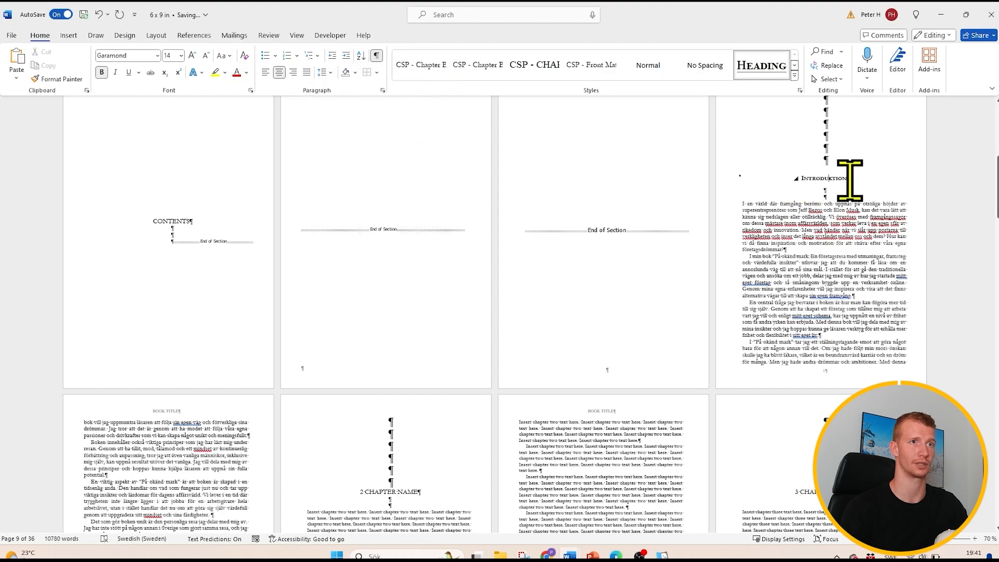
- Copy the "Introduktion" heading's formatting onto the "2 CHAPTER NAME" heading with Format Painter
scroll(817, 247, "down", 2)
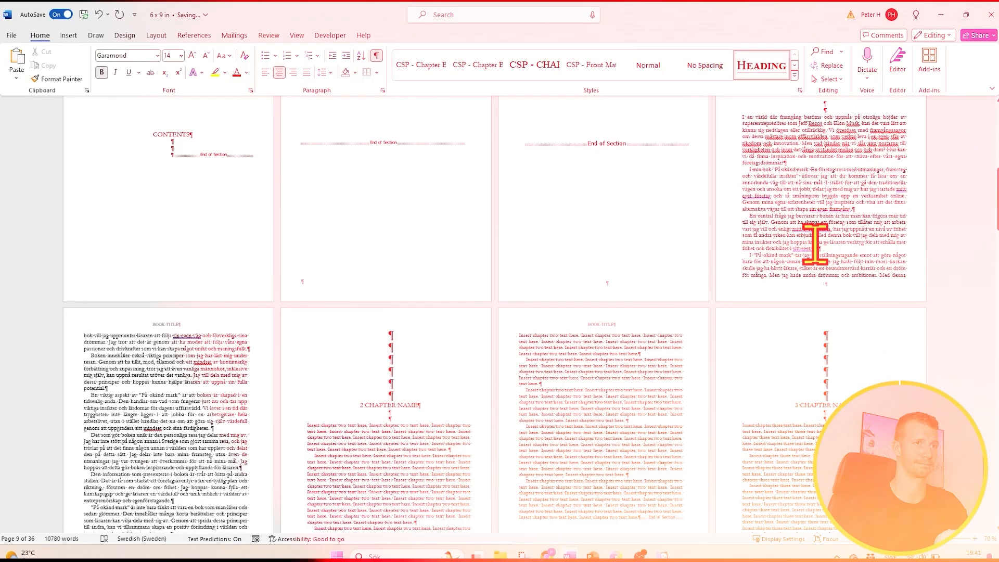
scroll(822, 265, "up", 4)
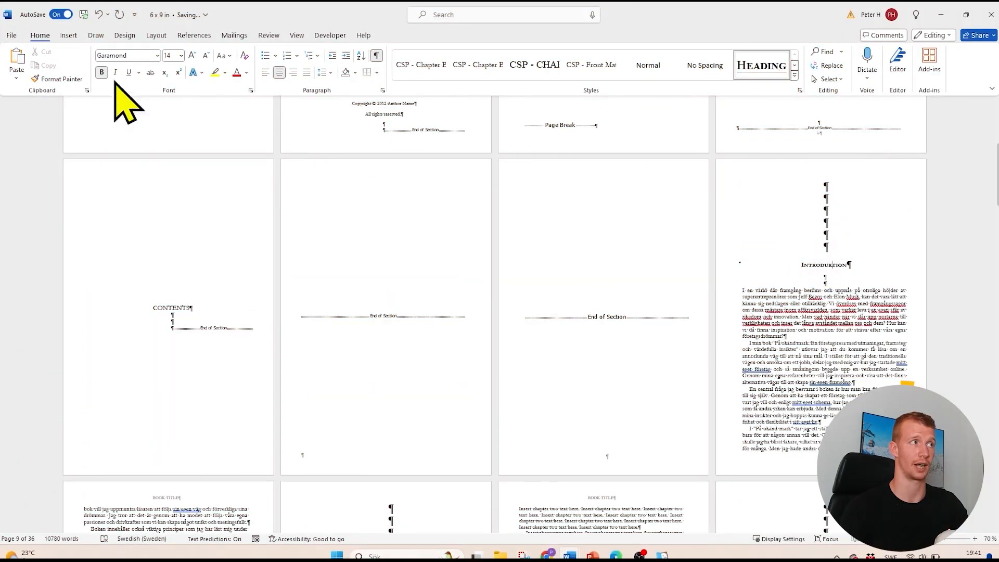
left_click(58, 78)
scroll(498, 290, "down", 2)
scroll(498, 291, "down", 1)
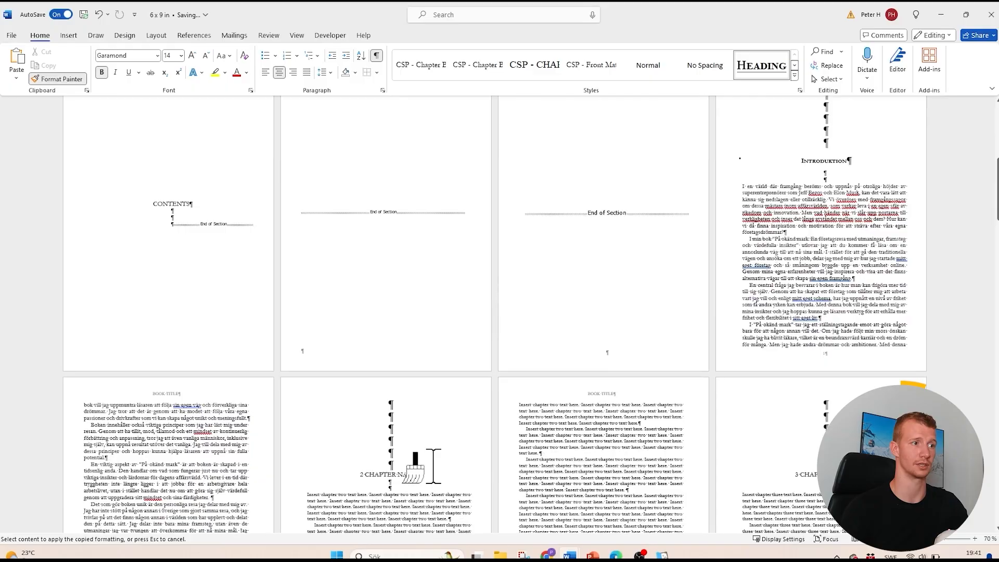
left_click(378, 474)
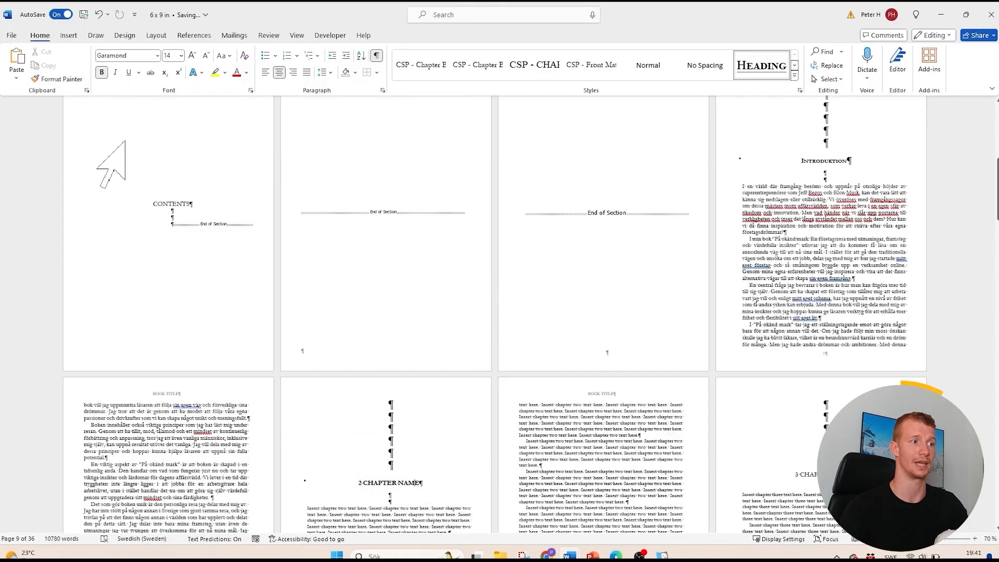
- Copy the same heading formatting onto the "3 CHAPTER NAME" line with Format Painter
left_click(58, 79)
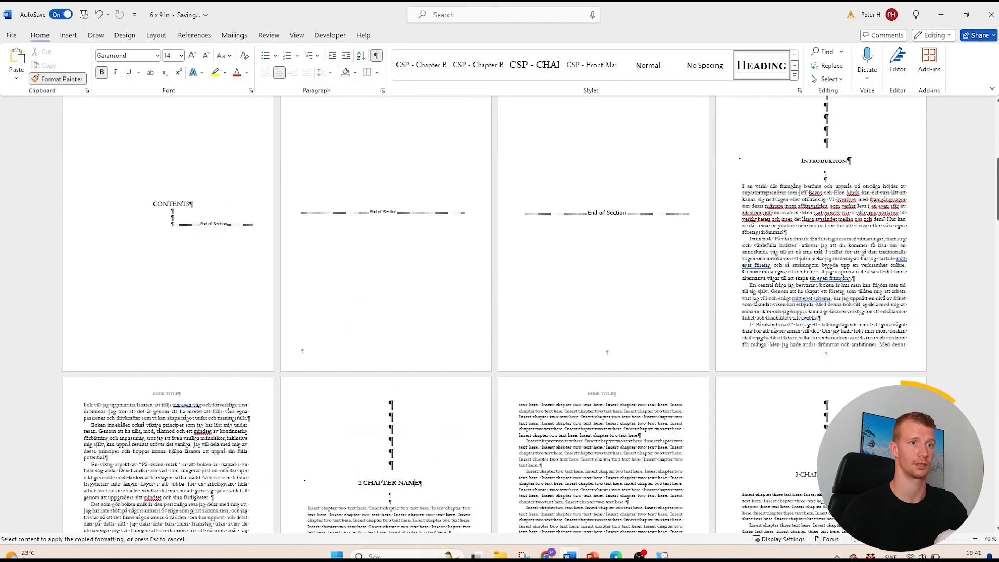
left_click(793, 470)
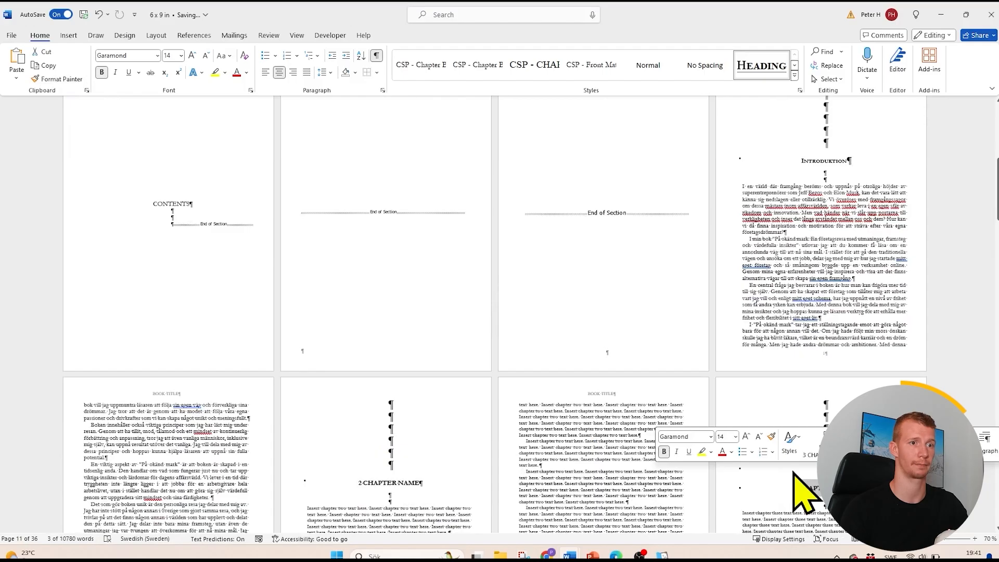
key("ctrl+f")
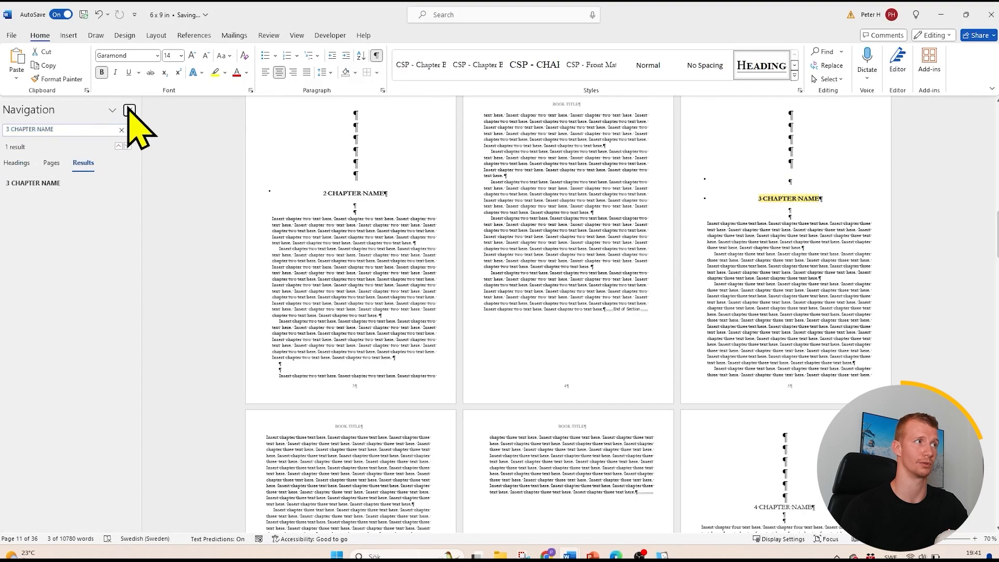
left_click(129, 110)
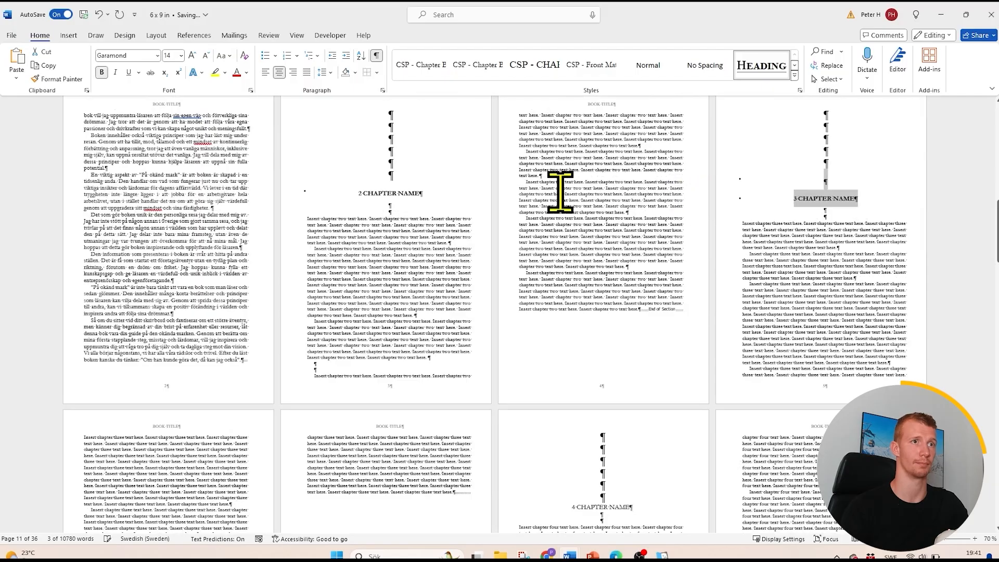
left_click_drag(423, 193, 357, 193)
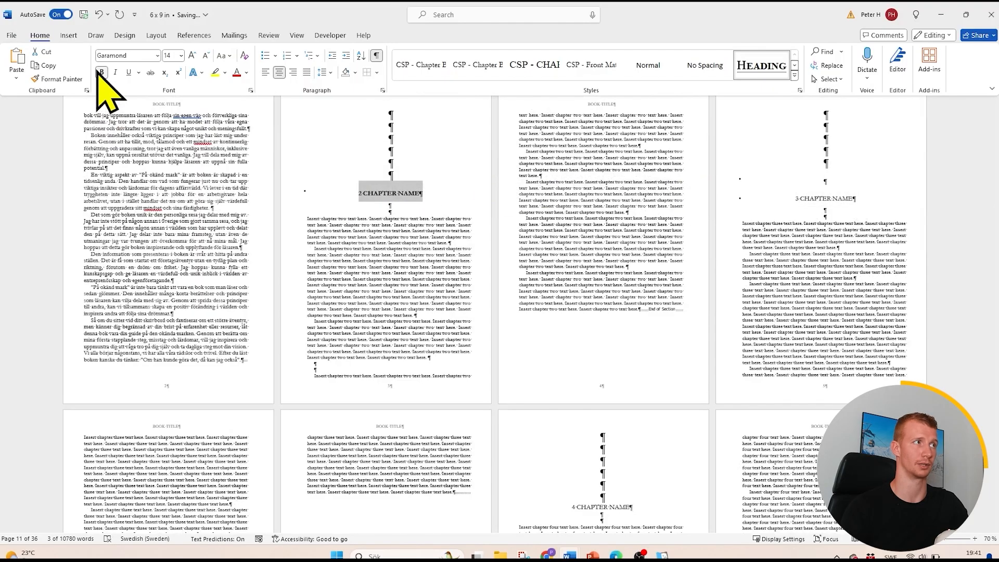
left_click(832, 250)
- Insert the built-in Automatic Table 1 table of contents below the CONTENTS title
scroll(832, 250, "up", 5)
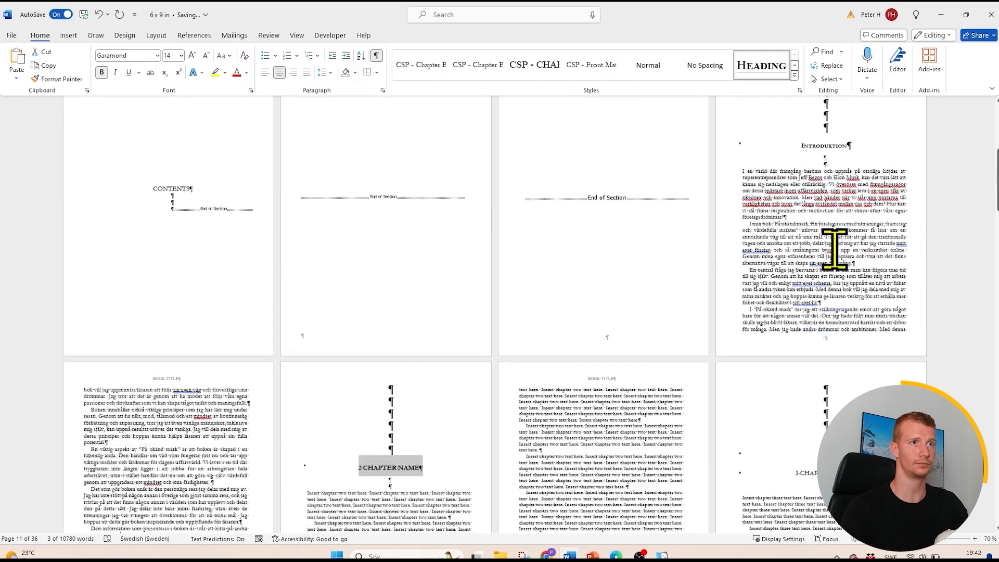
scroll(208, 313, "up", 2)
left_click(177, 403)
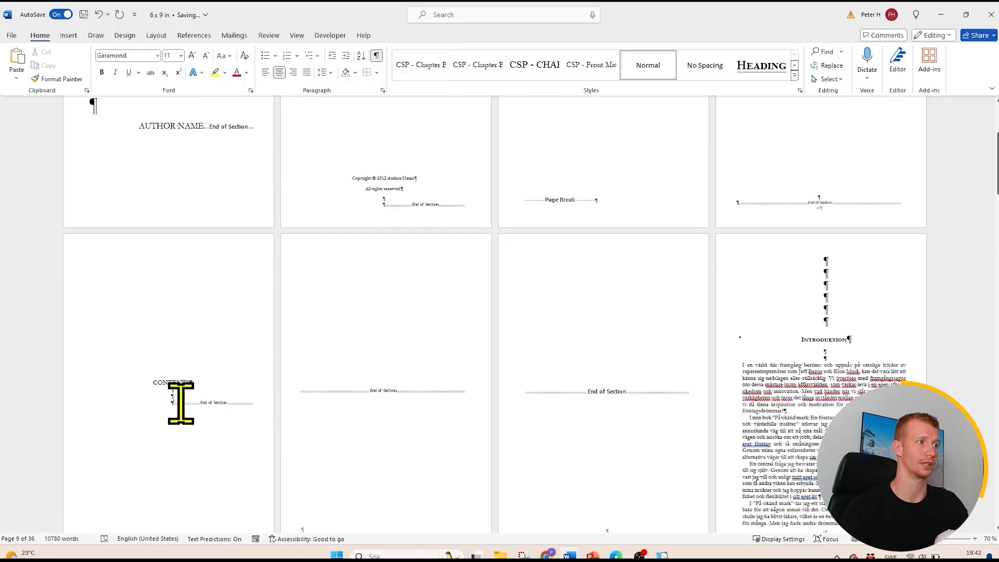
left_click(193, 35)
left_click(22, 70)
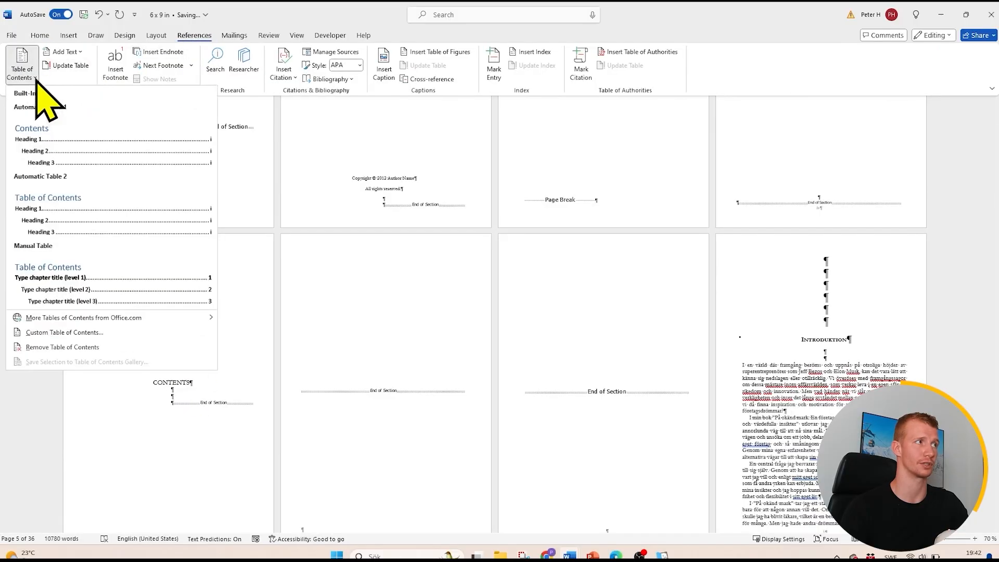
left_click(62, 157)
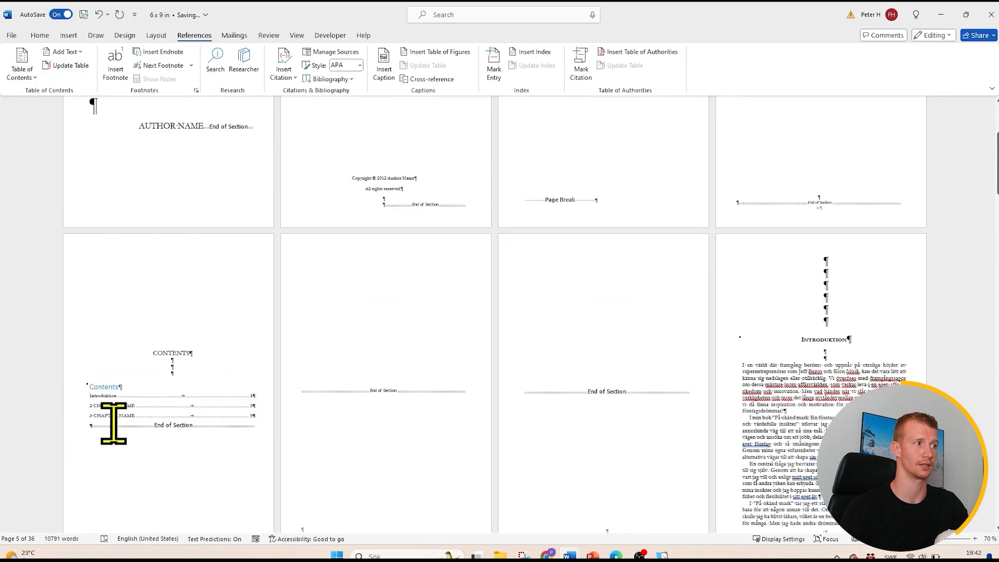
- Add blank lines above the "2 CHAPTER NAME" heading to push it onto the next page
scroll(463, 385, "down", 5)
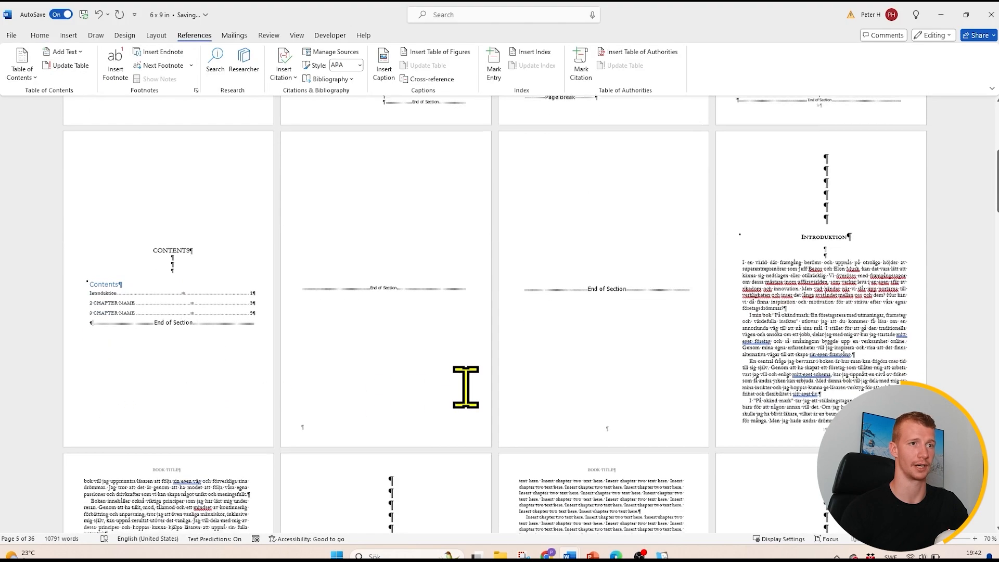
left_click(477, 385)
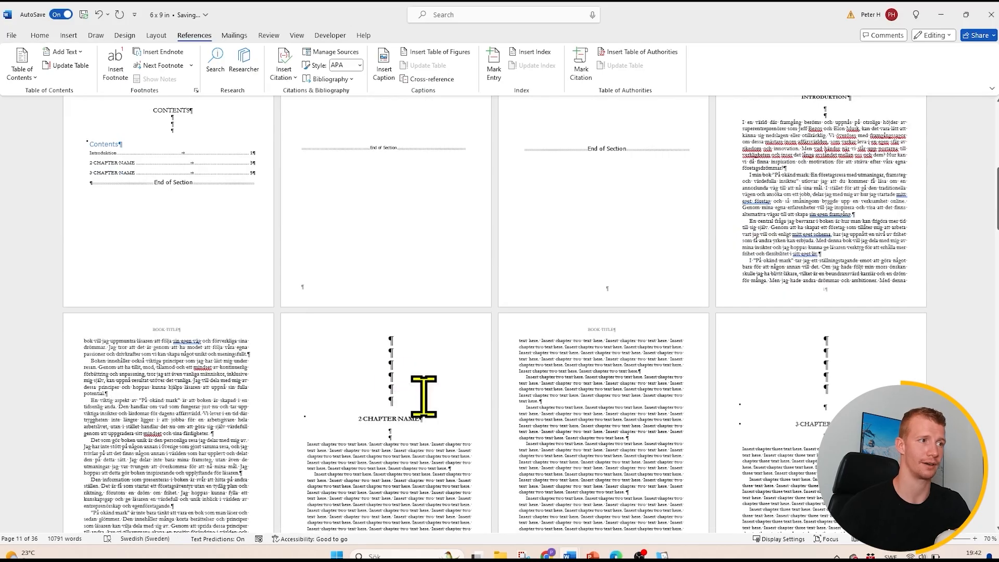
key("Return")
key("Return")
key("Return")
key("Return")
key("Return")
key("Return")
key("Return")
key("Return")
key("Return")
key("Return")
key("Return")
key("Return")
key("Return")
key("Return")
key("Return")
key("Return")
key("Return")
key("Return")
key("Return")
key("Return")
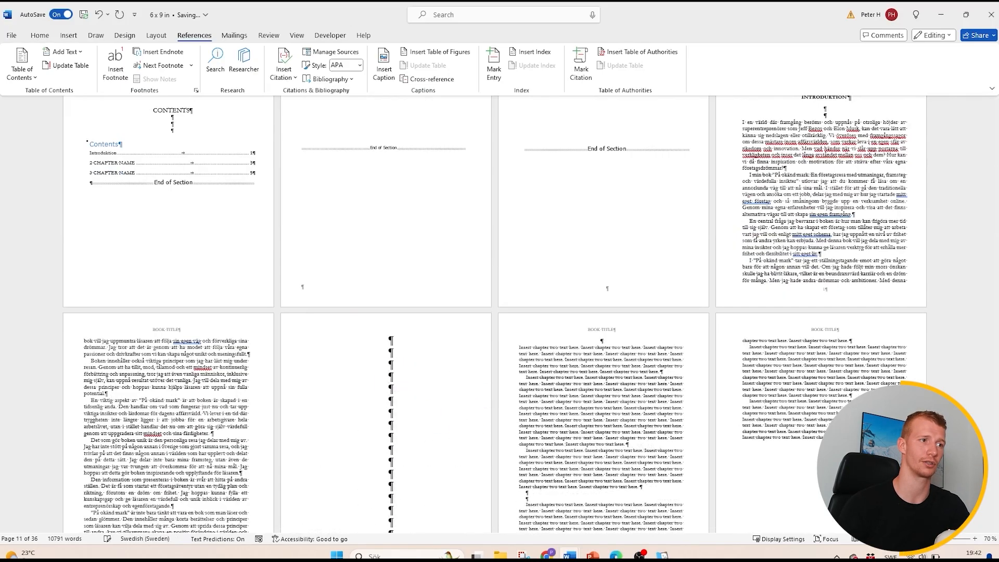
scroll(535, 383, "down", 3)
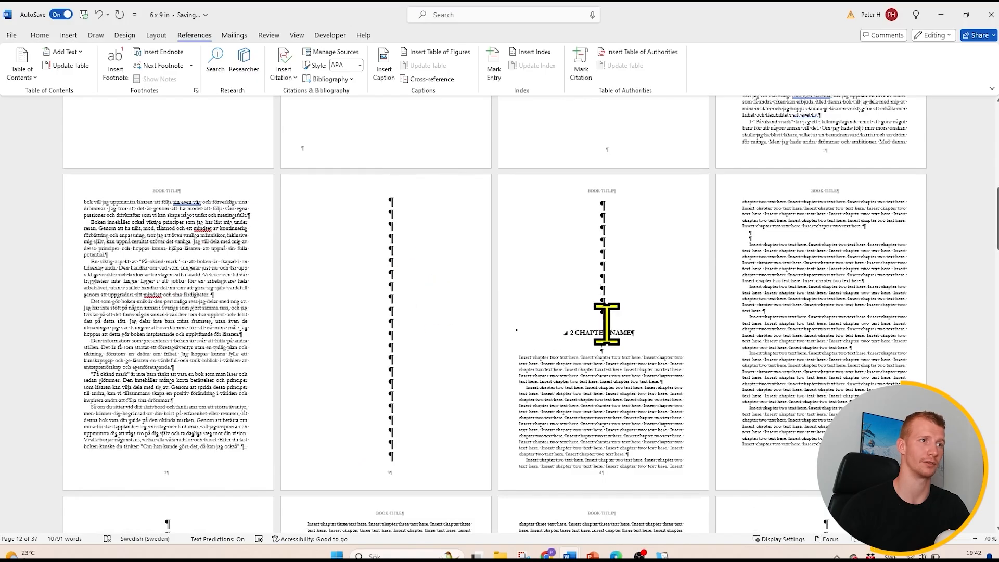
- Delete the surplus blank lines above the "2 CHAPTER NAME" heading, leaving six blank lines before it on its original page
left_click_drag(607, 314, 403, 232)
key("BackSpace")
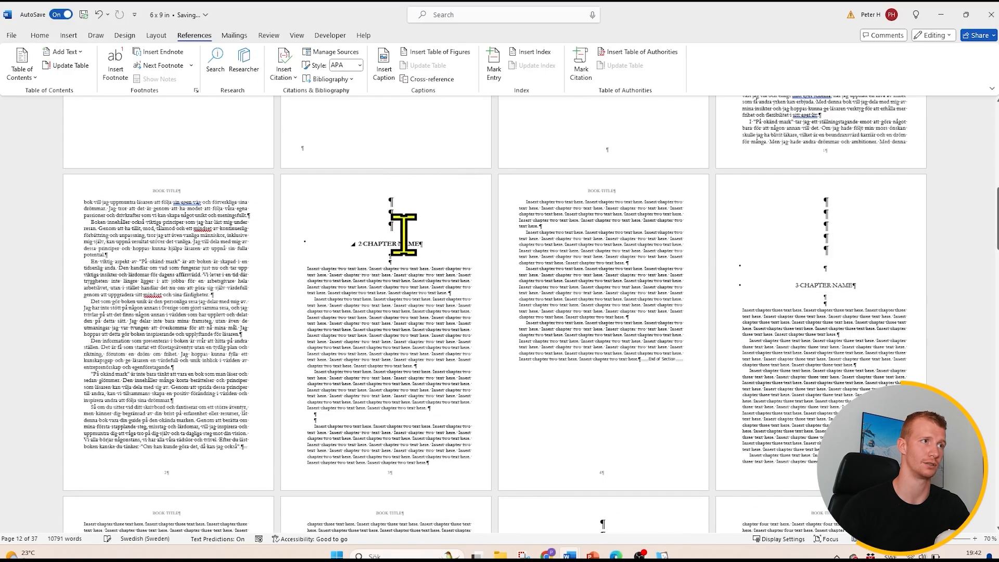
key("Return")
key("Return")
key("Return")
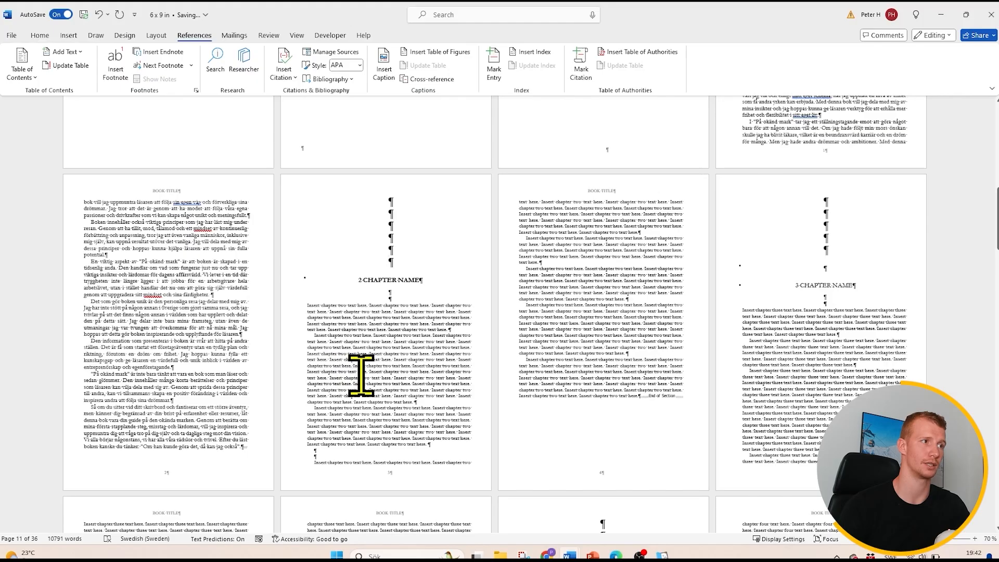
- Update the table of contents with the page numbers only option
scroll(361, 375, "up", 5)
right_click(169, 196)
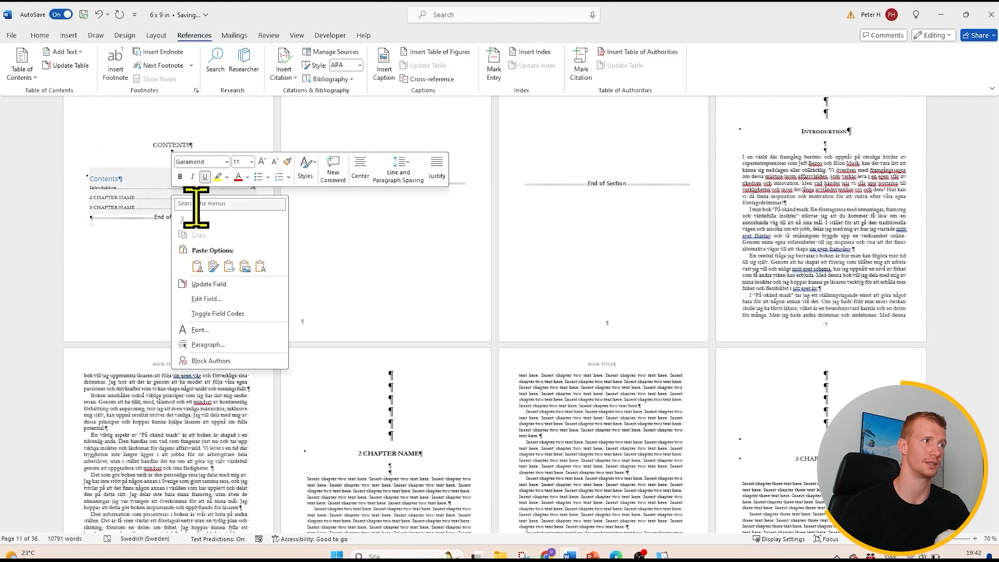
left_click(221, 284)
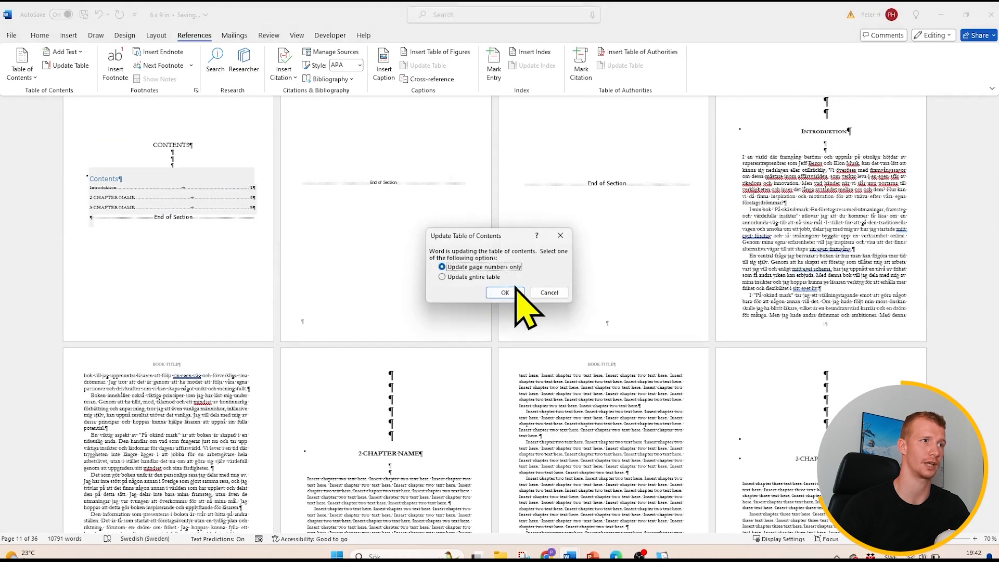
left_click(515, 289)
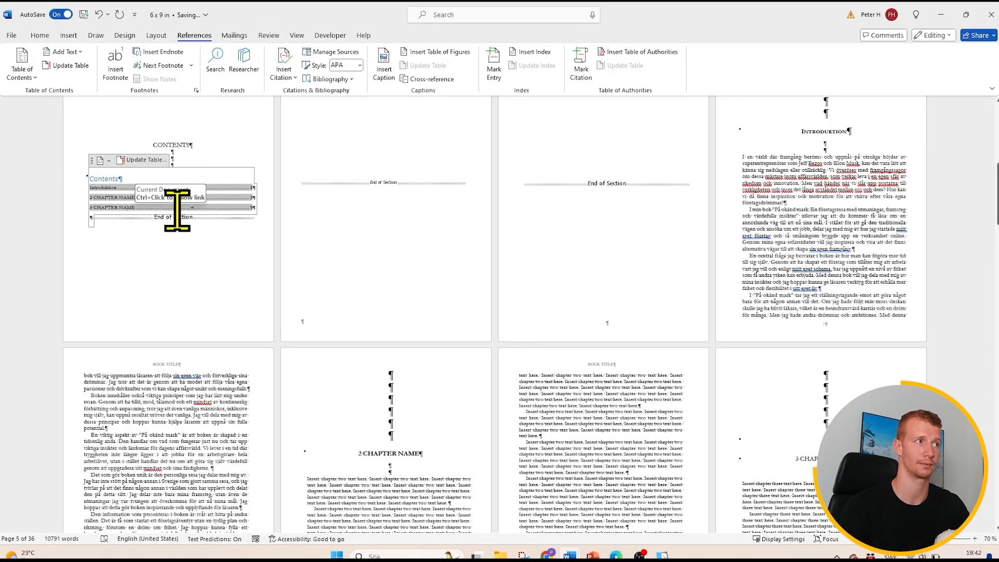
- Update the entire table of contents, including its heading entries
triple_click(411, 454)
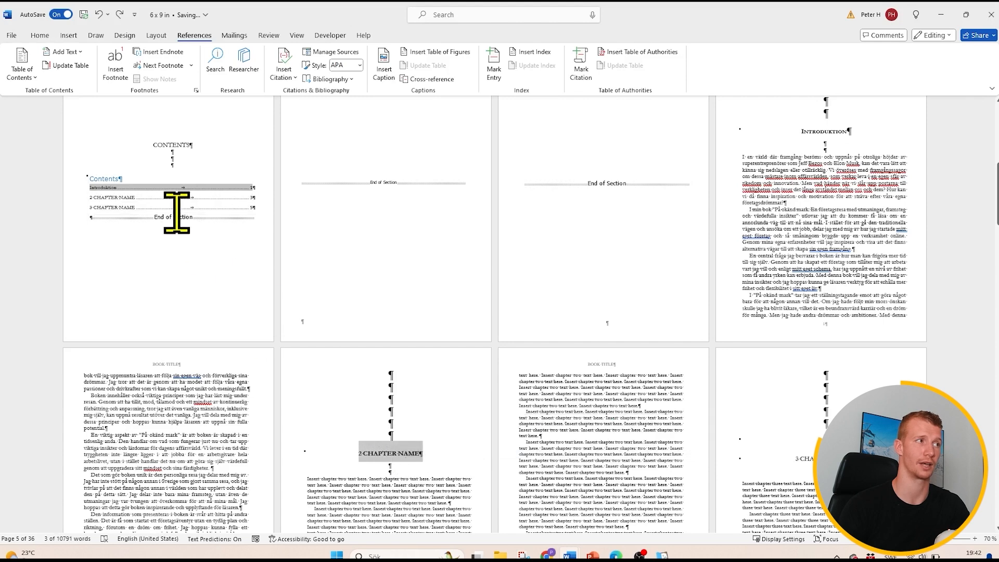
left_click(164, 198)
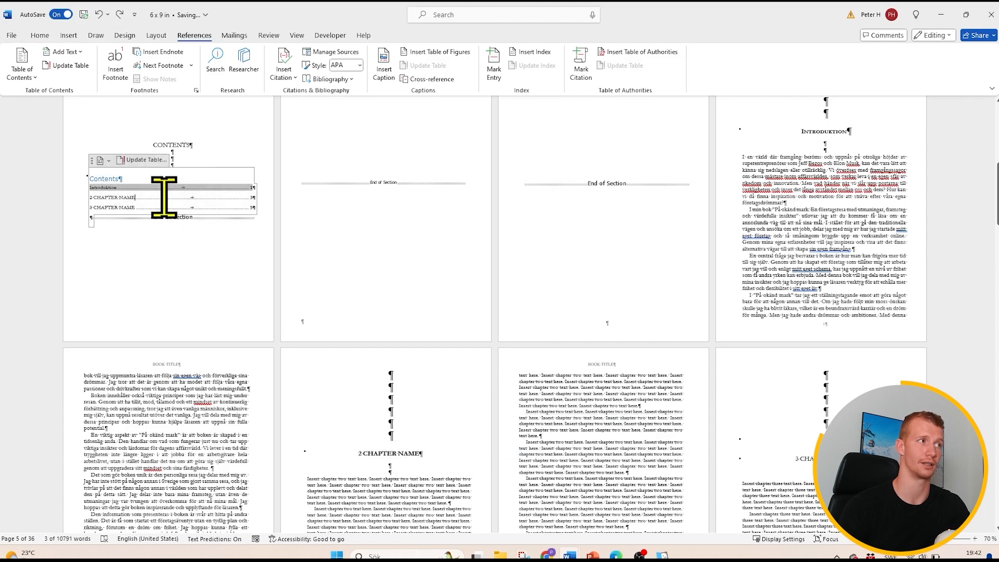
right_click(196, 199)
left_click(233, 288)
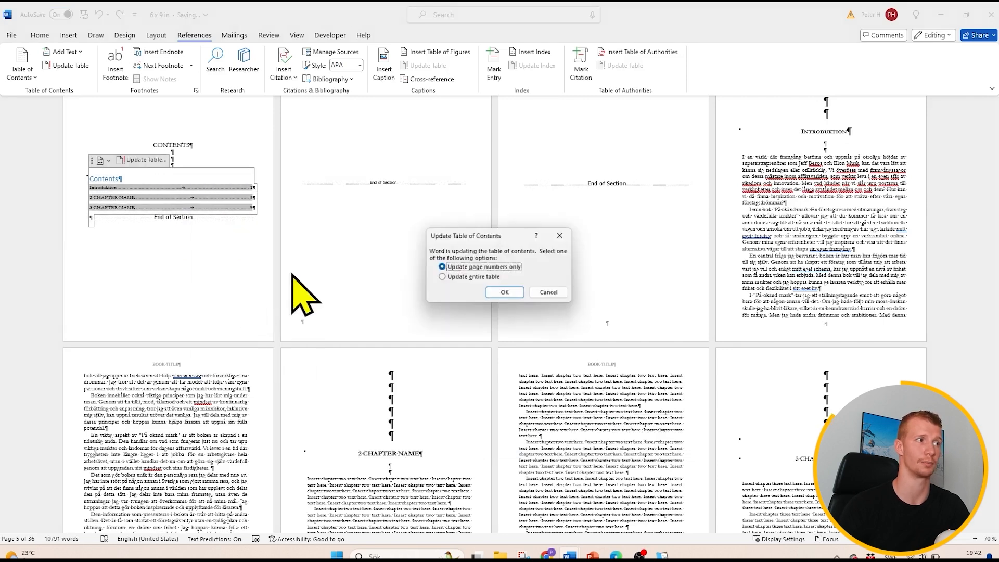
left_click(442, 277)
left_click(504, 292)
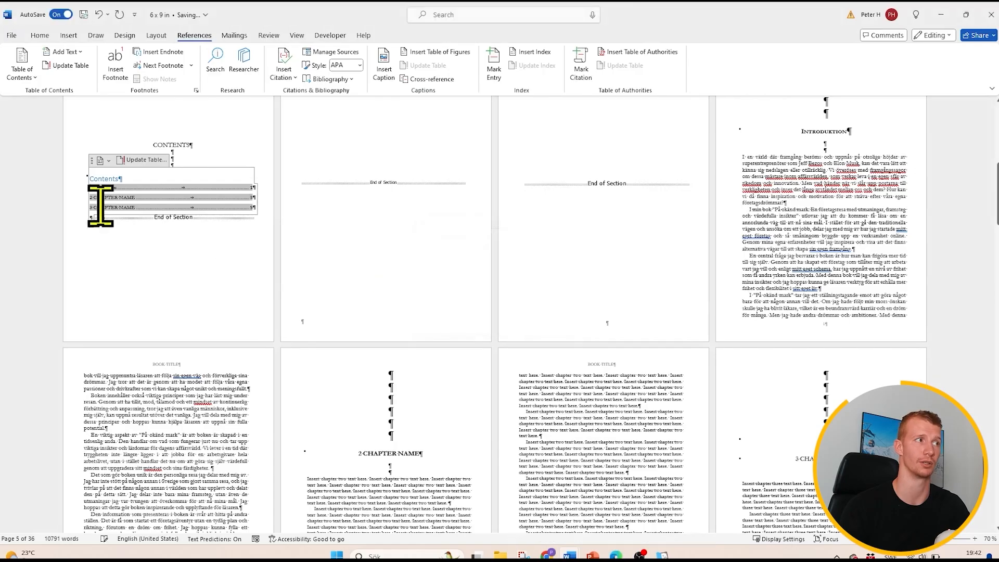
- Add blank lines below the author bio on the ABOUT THE AUTHOR page at the end of the manuscript
left_click(594, 447)
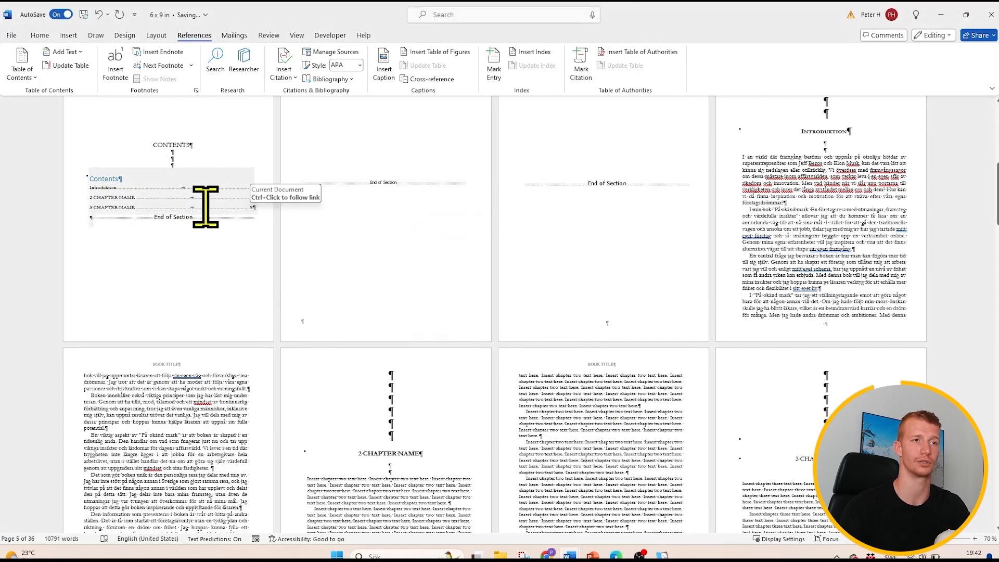
scroll(249, 208, "down", 10)
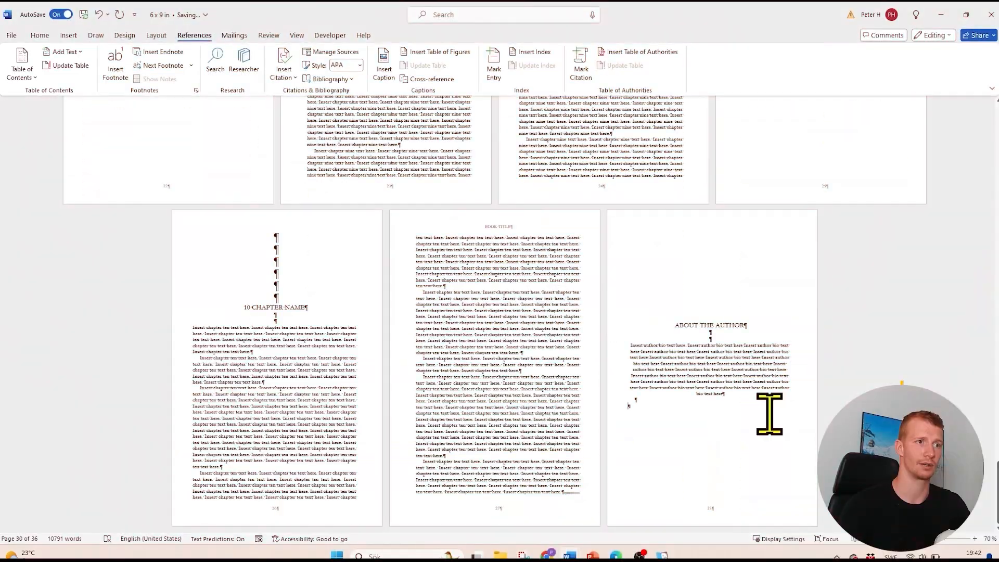
key("Return")
key("Return")
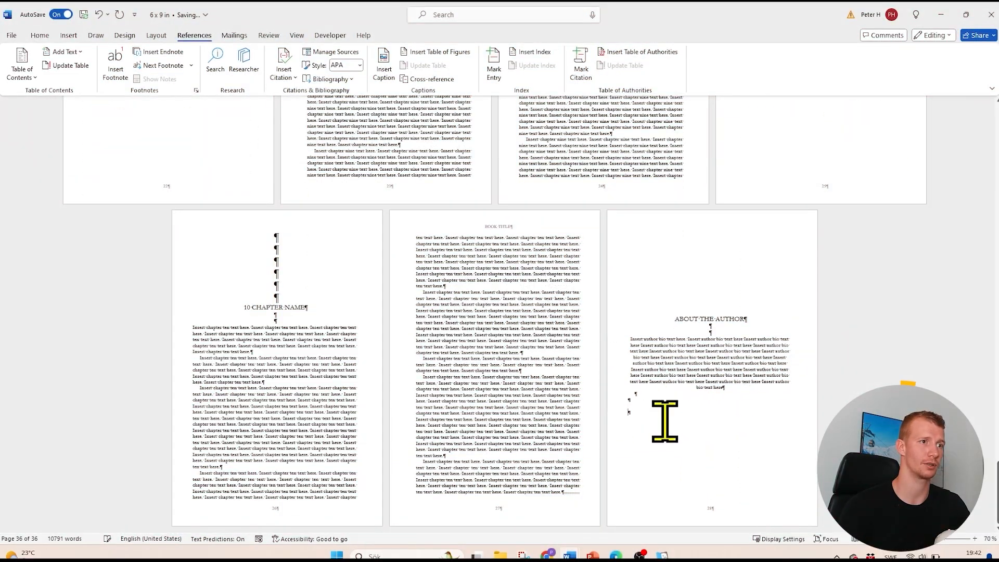
- Left-align the author bio paragraph on the ABOUT THE AUTHOR page
left_click_drag(740, 390, 690, 357)
left_click(689, 357)
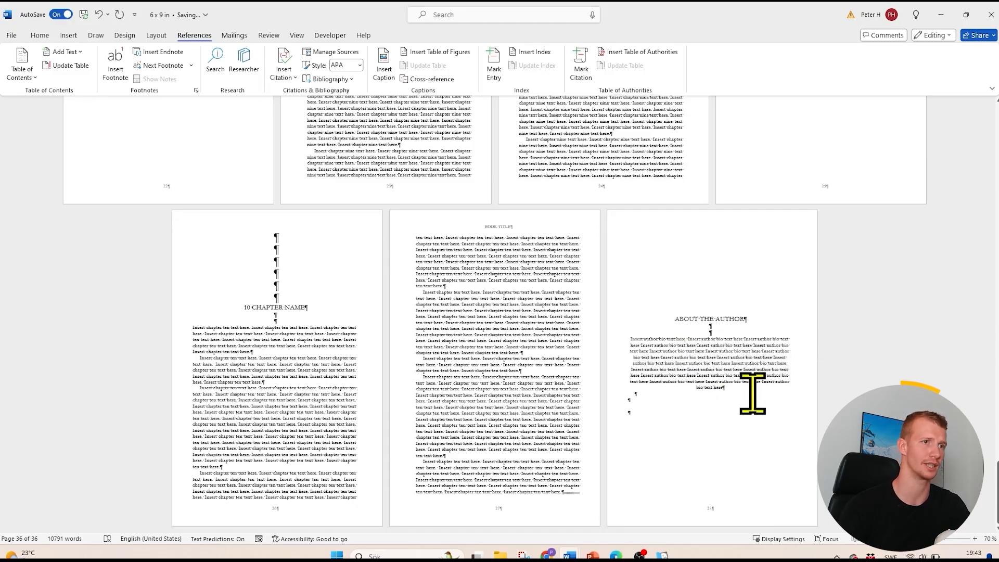
left_click_drag(753, 391, 646, 343)
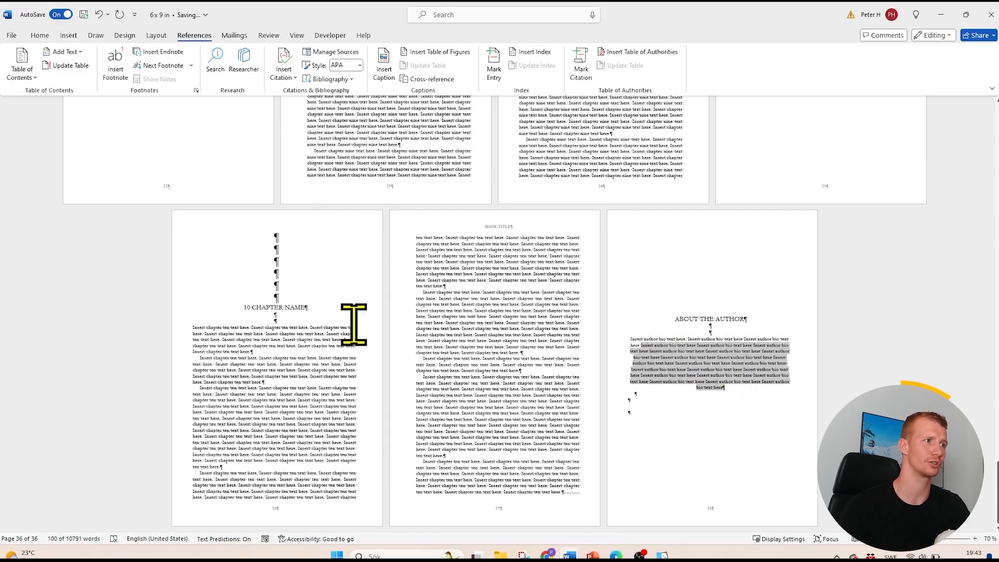
left_click(40, 35)
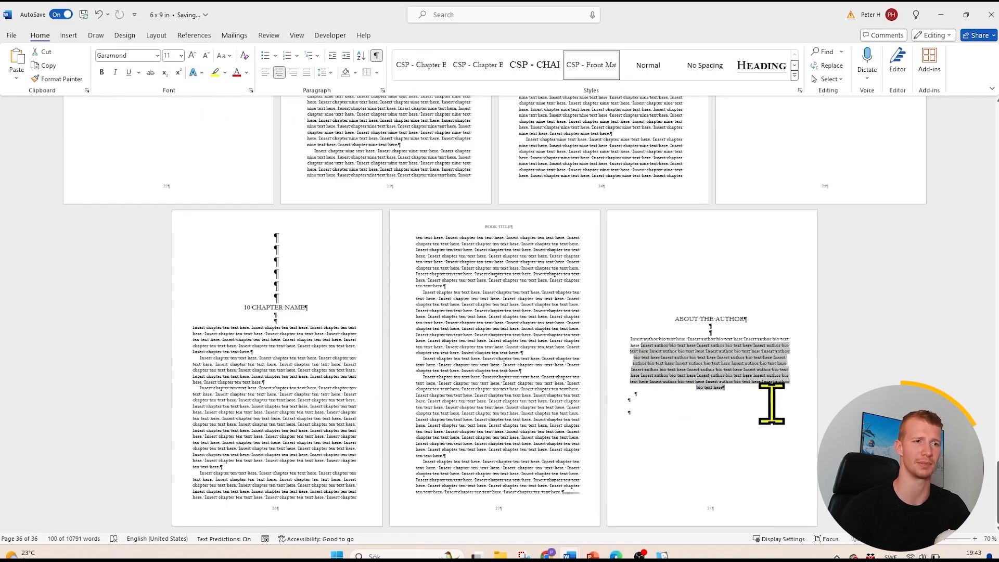
left_click(266, 73)
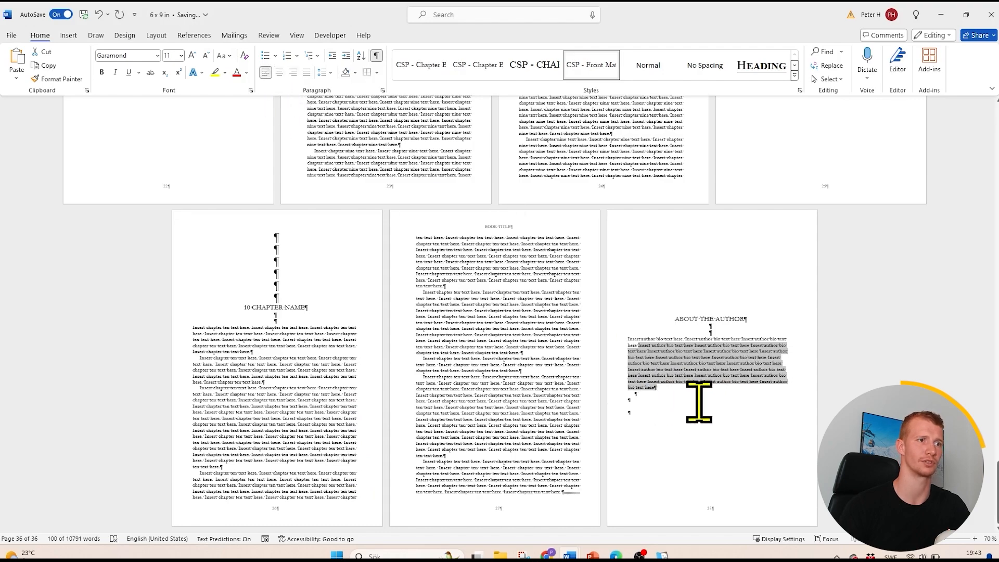
- Review the manuscript's page layout from the back matter to the title page, table of contents and opening chapters
scroll(678, 388, "up", 5)
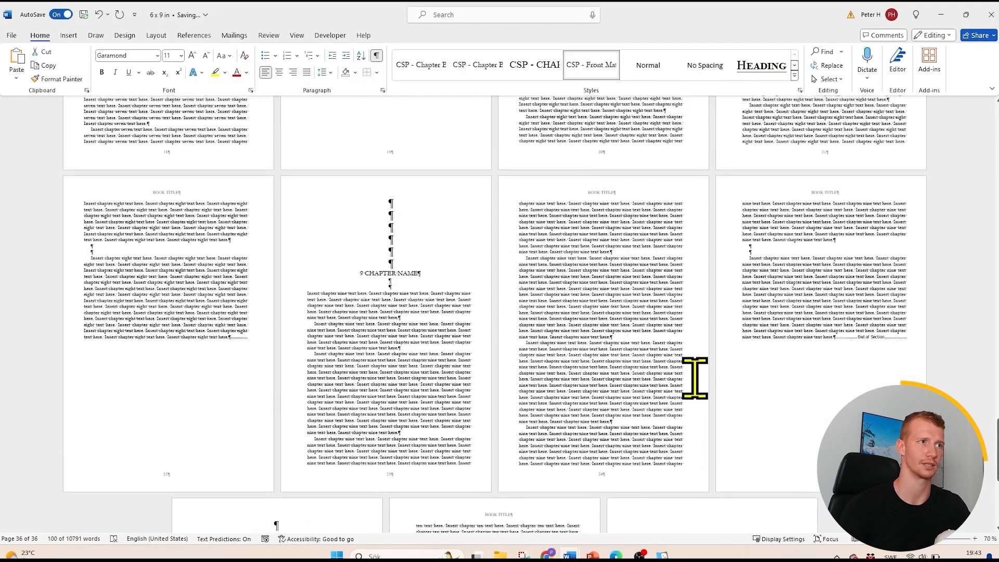
scroll(494, 312, "up", 20)
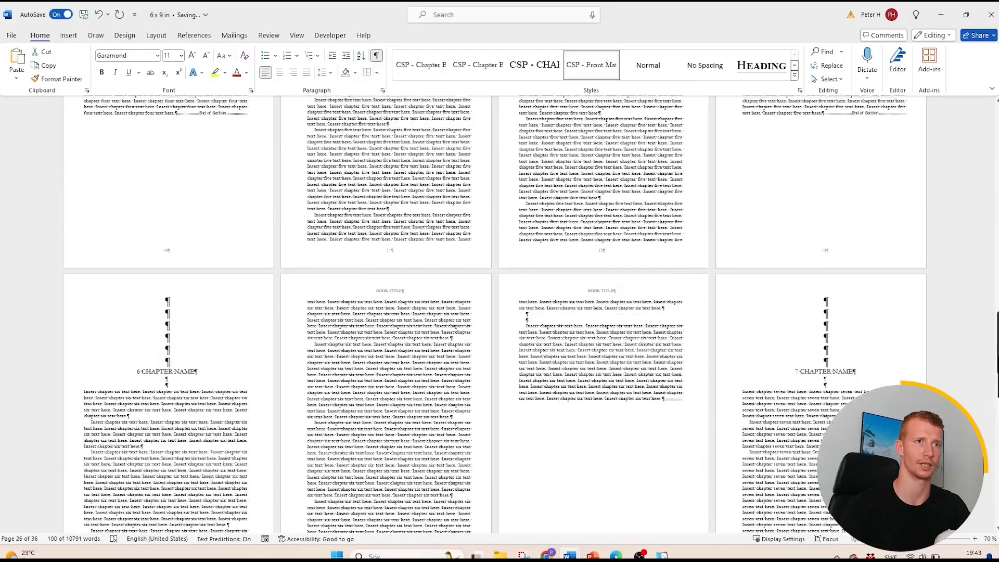
scroll(784, 218, "up", 20)
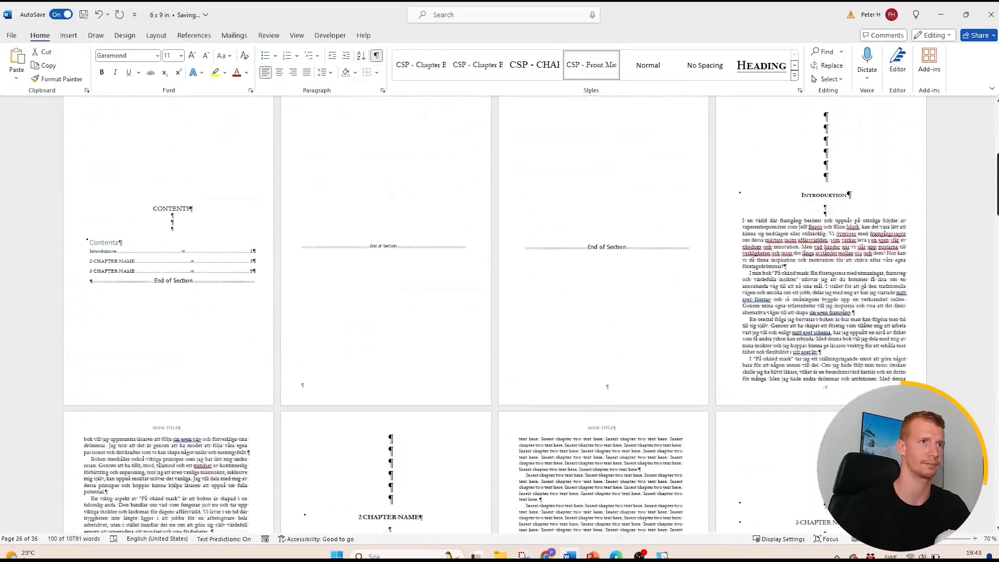
scroll(494, 312, "up", 8)
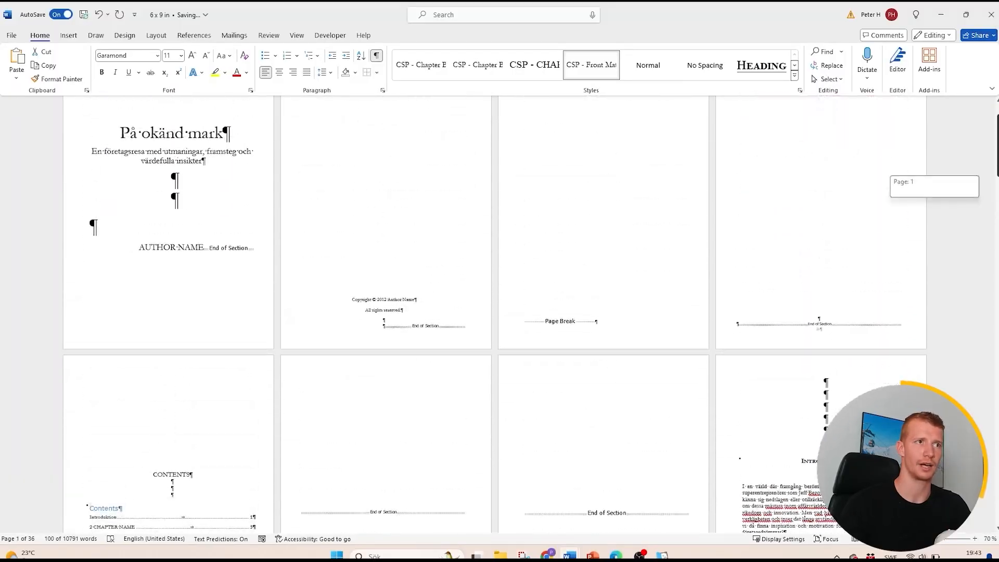
left_click_drag(997, 148, 997, 234)
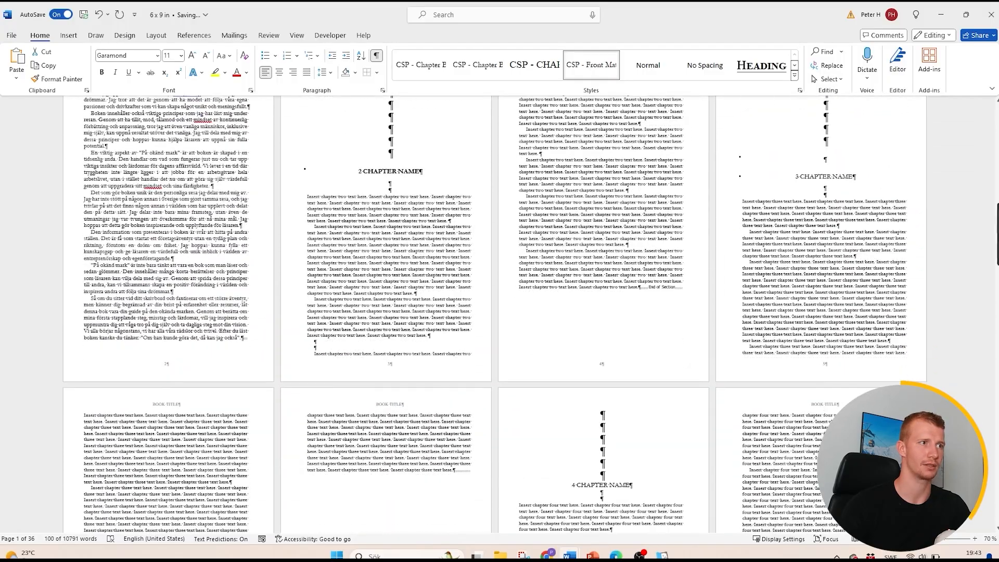
scroll(185, 313, "up", 4)
scroll(720, 337, "down", 1)
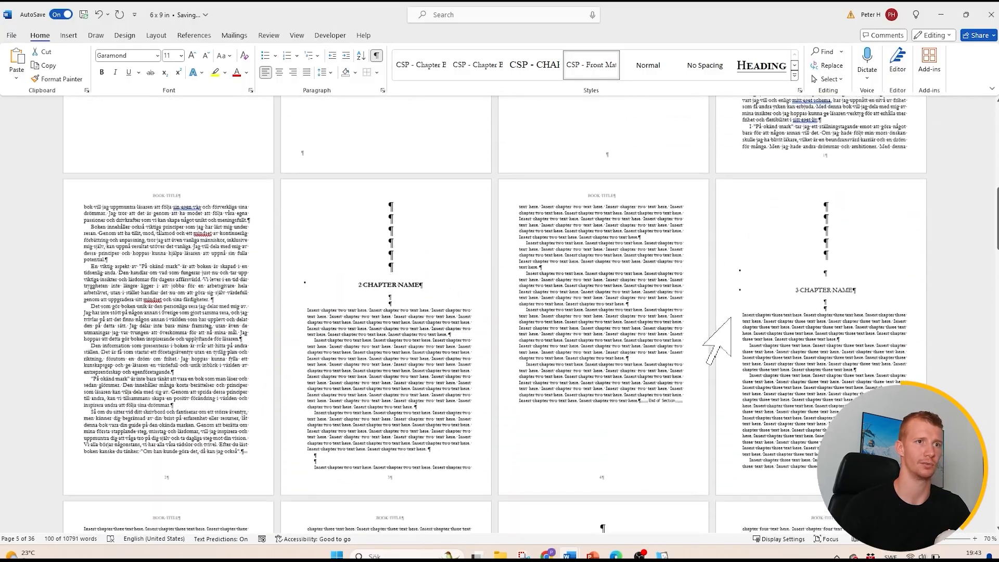
scroll(605, 321, "up", 3)
scroll(605, 322, "up", 8)
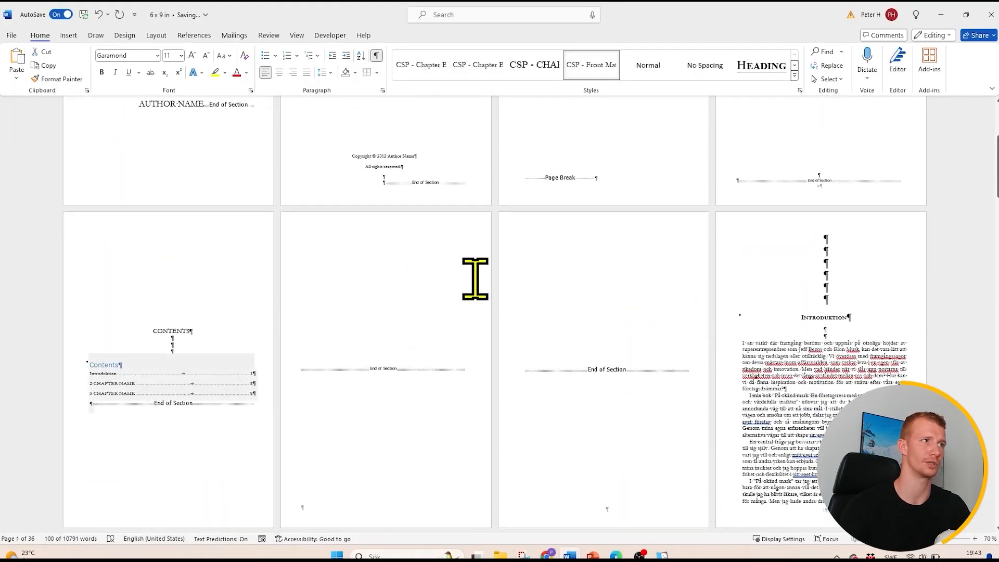
scroll(312, 273, "up", 2)
scroll(292, 272, "down", 8)
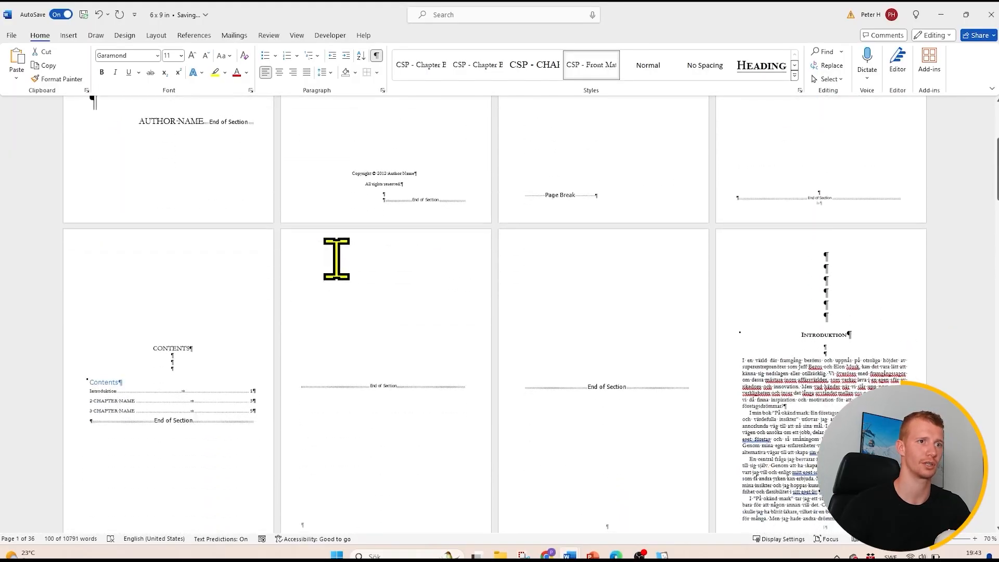
left_click(210, 221)
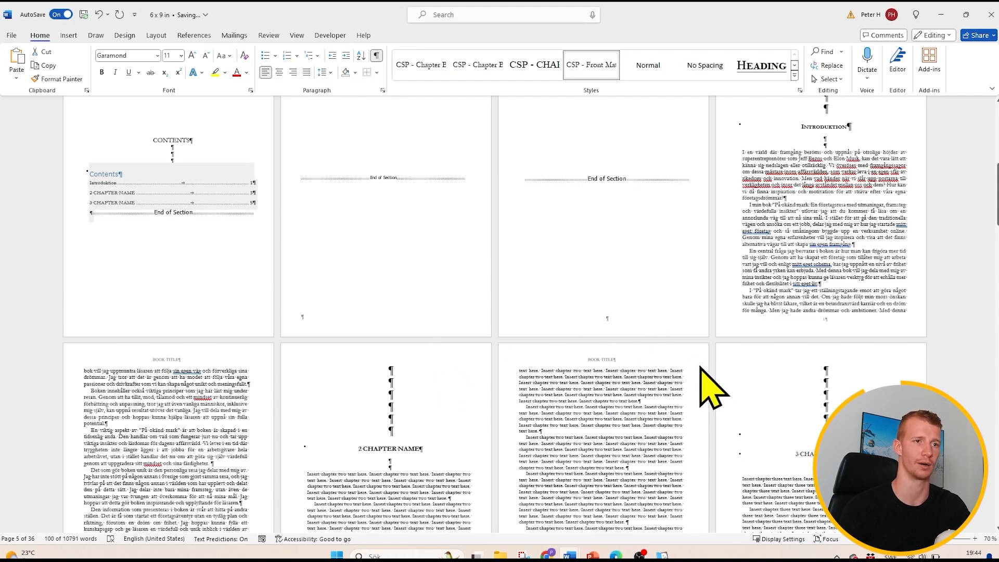
scroll(710, 377, "down", 2)
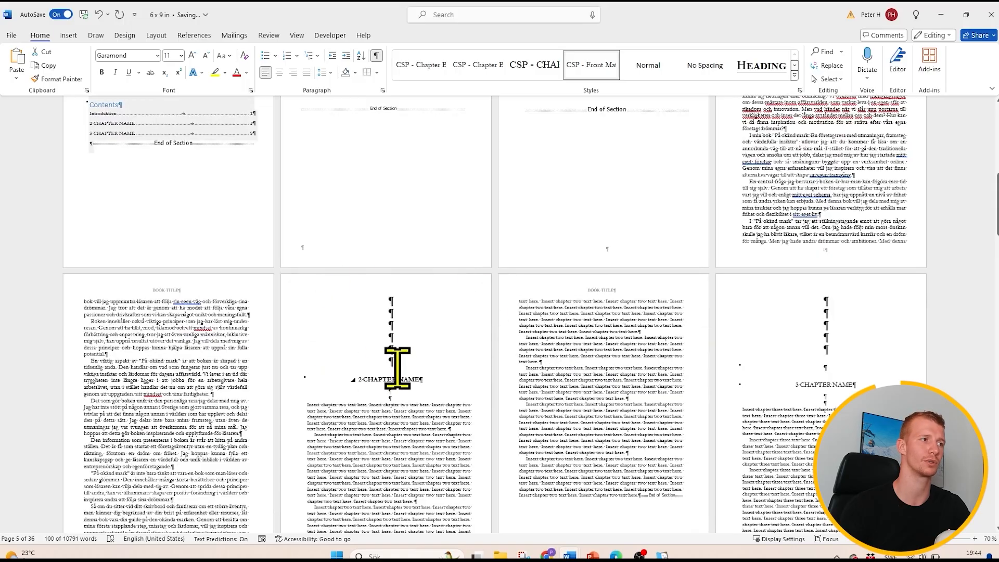
scroll(364, 373, "up", 1)
scroll(526, 368, "up", 3)
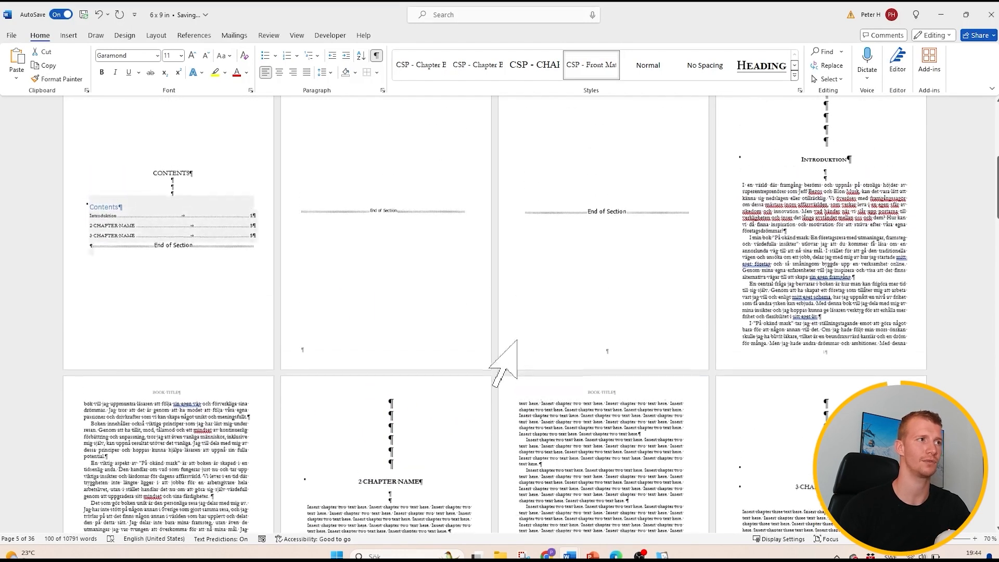
scroll(546, 337, "up", 1)
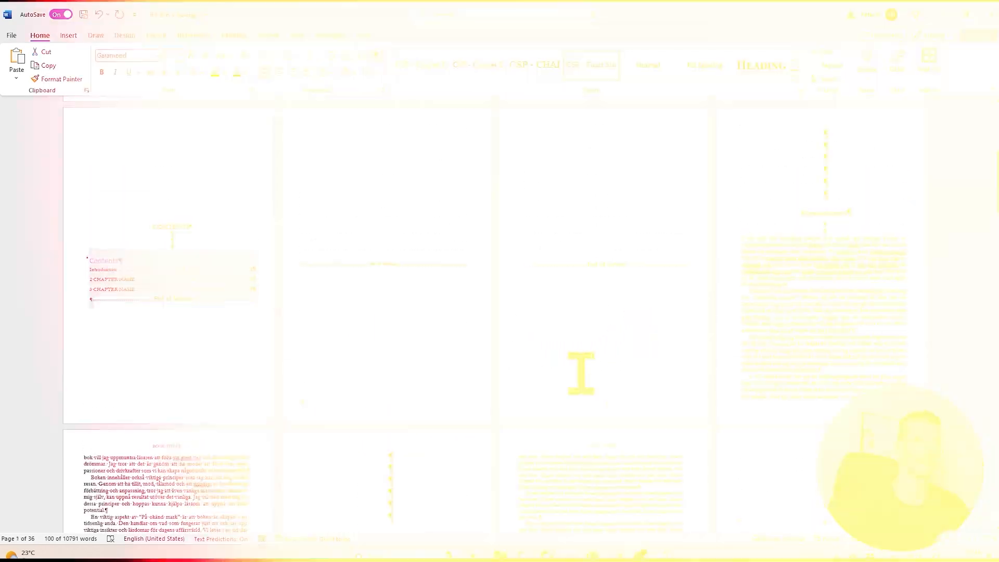
- Switch to the Fiverr results for "Ebook formatting" in Chrome and dismiss the account creation dialog
left_click(548, 555)
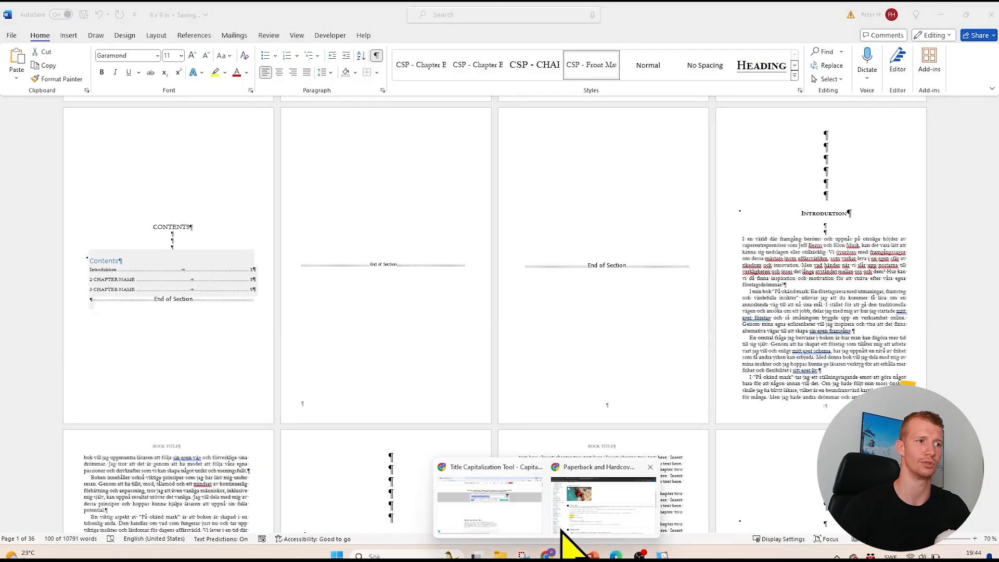
left_click(591, 522)
left_click(192, 13)
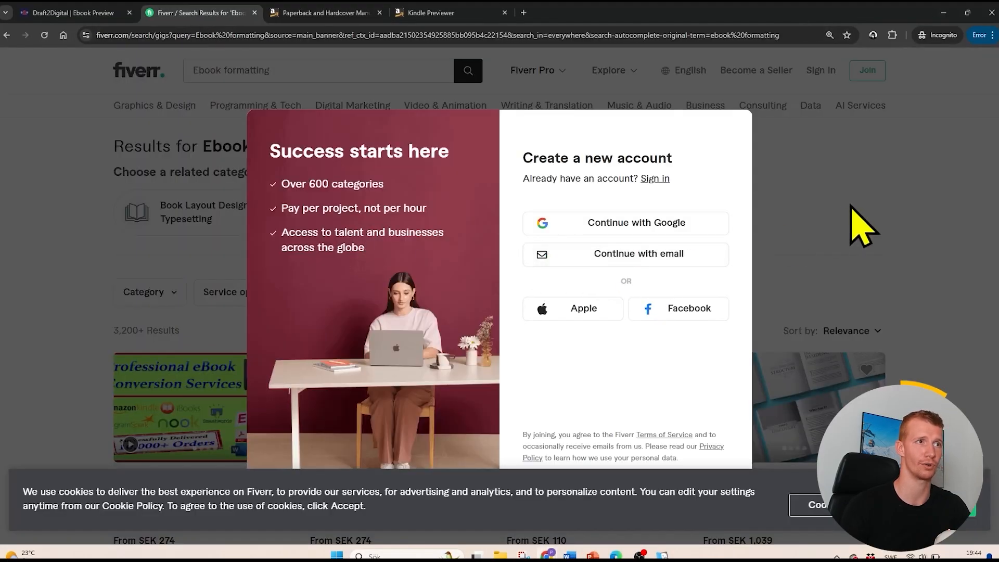
left_click(861, 226)
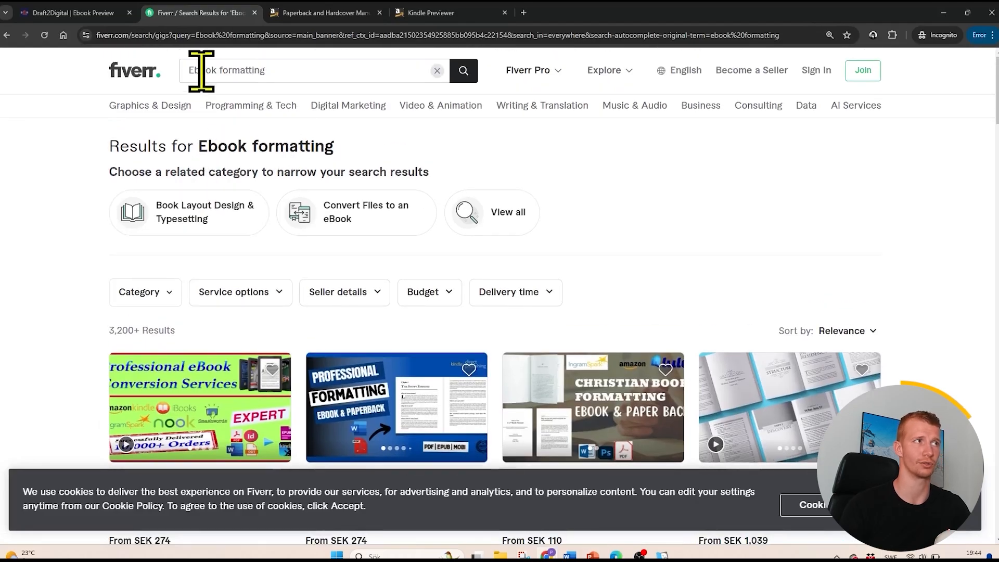
- Browse the Fiverr ebook formatting gigs, comparing their services, ratings and starting prices
scroll(541, 257, "down", 3)
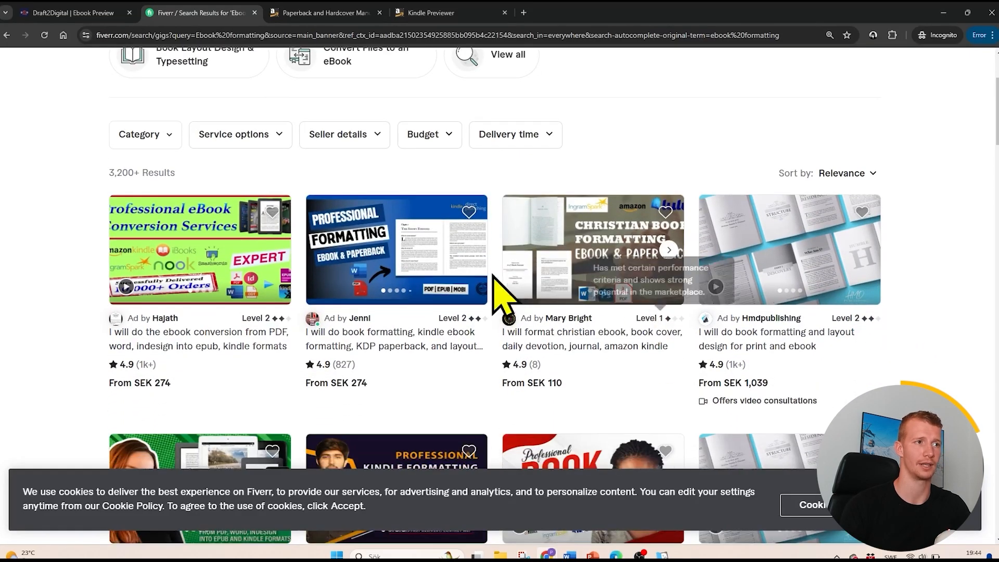
scroll(189, 390, "up", 2)
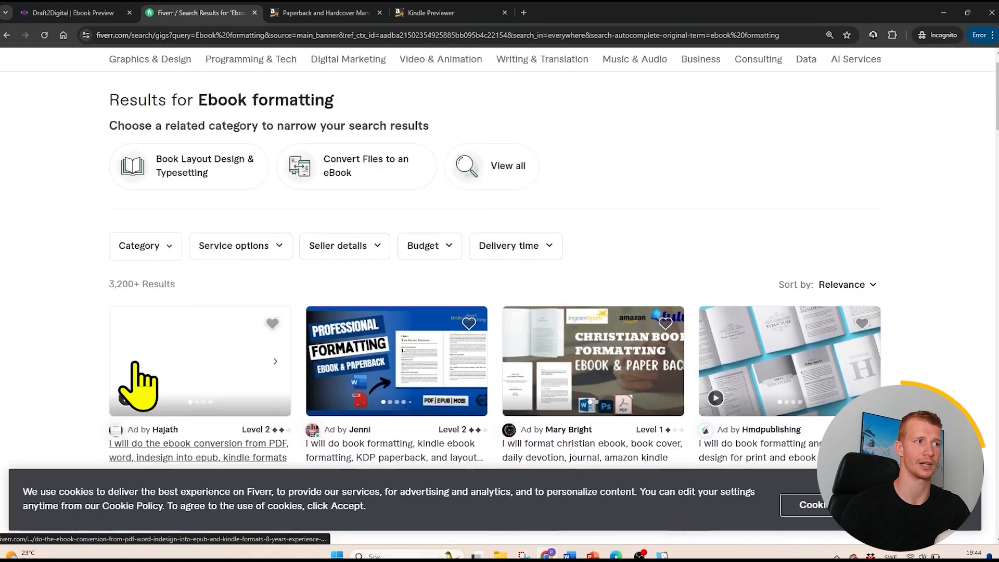
scroll(134, 363, "up", 1)
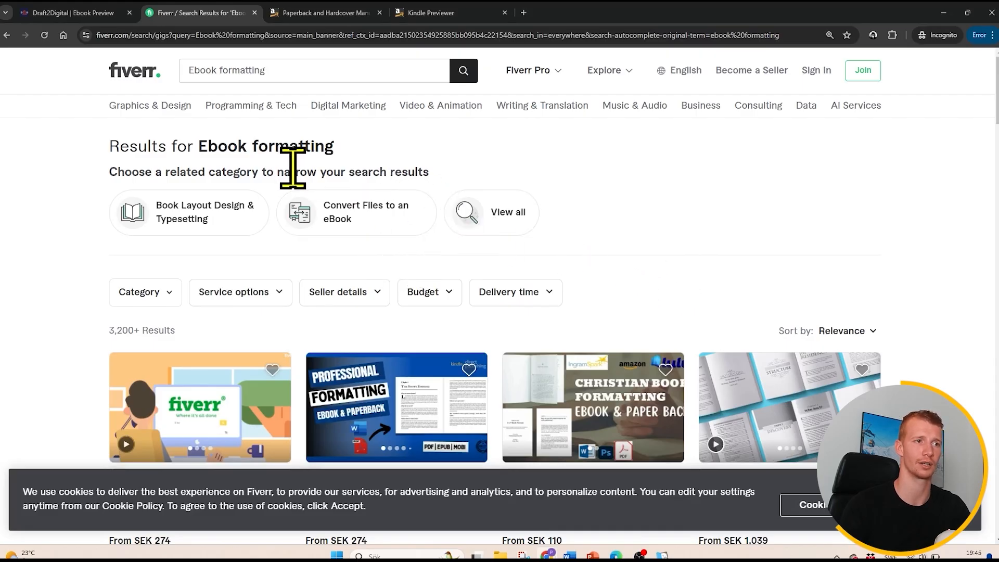
mouse_move(261, 354)
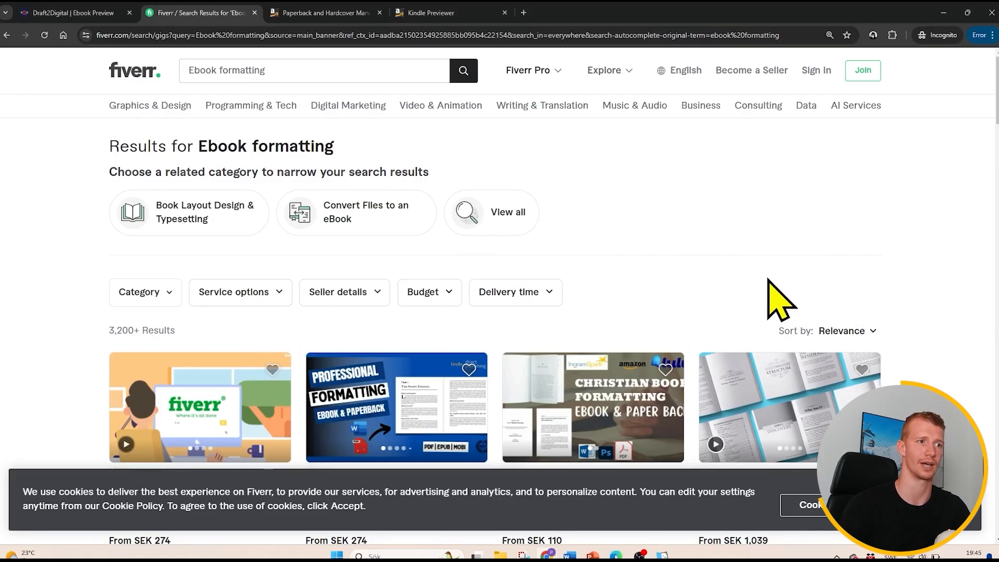
scroll(770, 284, "down", 5)
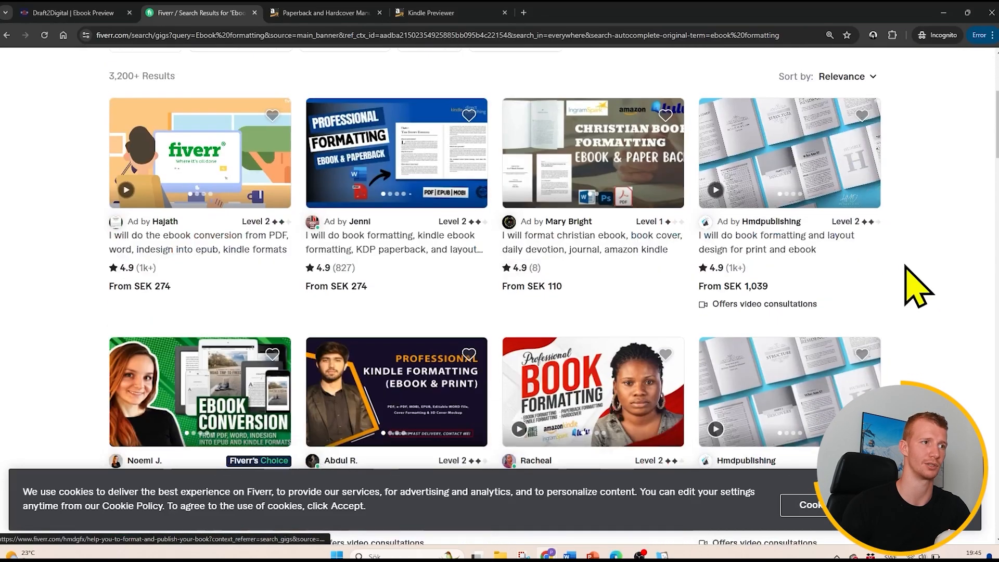
scroll(919, 286, "down", 5)
scroll(918, 283, "up", 10)
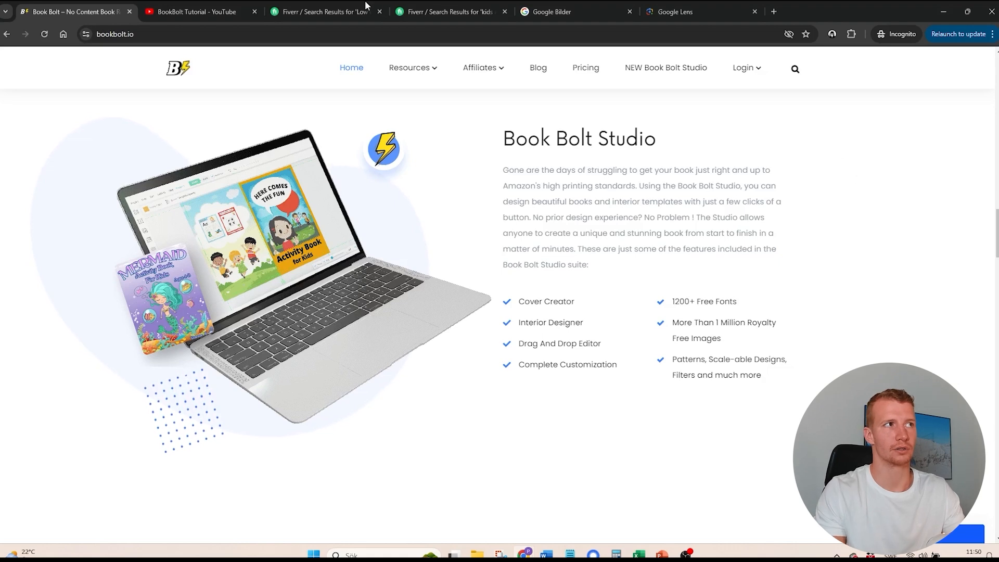
- Open the YouTube results for "BookBolt Tutorial" and look over the listed Book Bolt videos
left_click(195, 12)
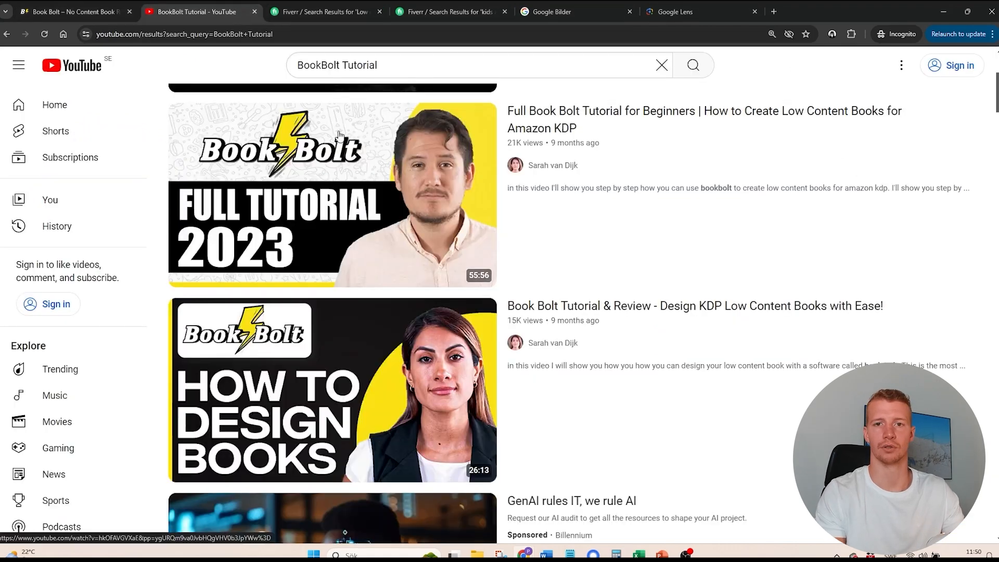
mouse_move(338, 135)
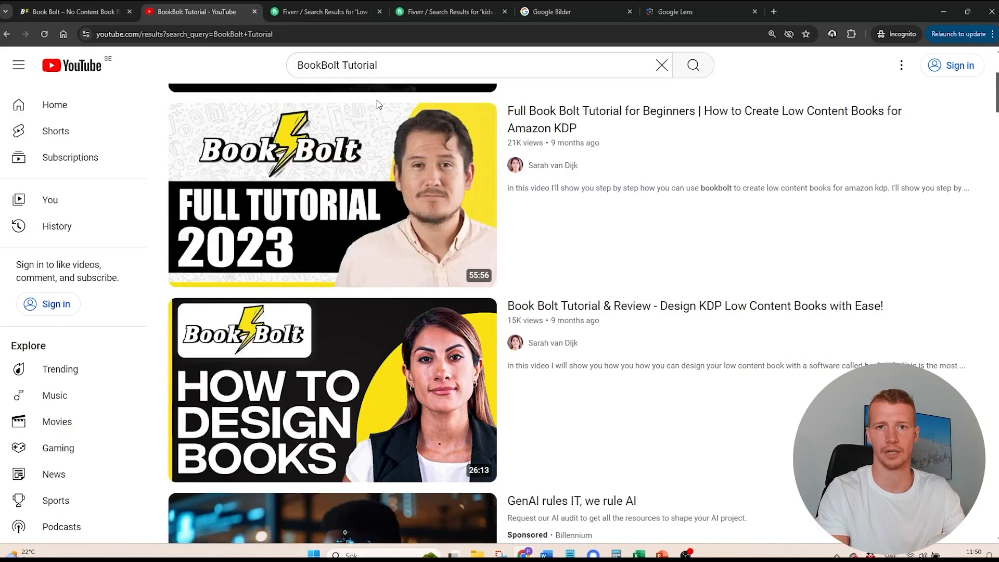
scroll(406, 105, "down", 4)
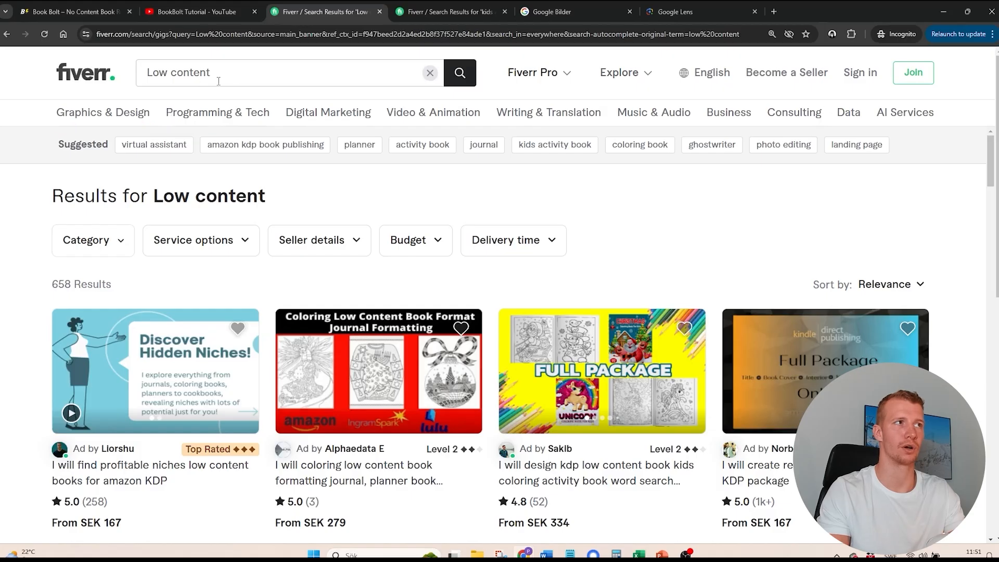
- Open the Fiverr results for "kids activity book" and browse the offered design gigs
left_click(420, 12)
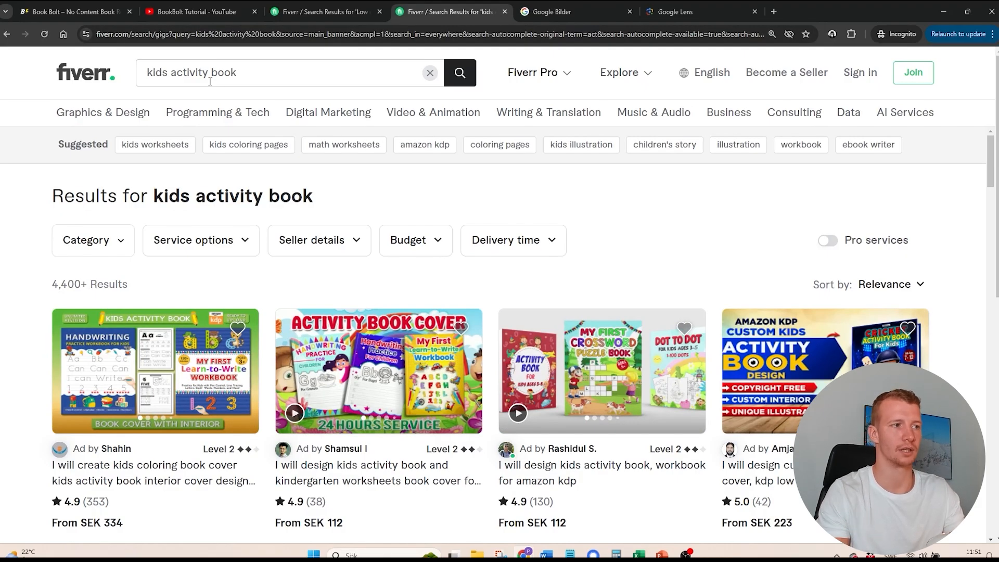
scroll(312, 208, "down", 3)
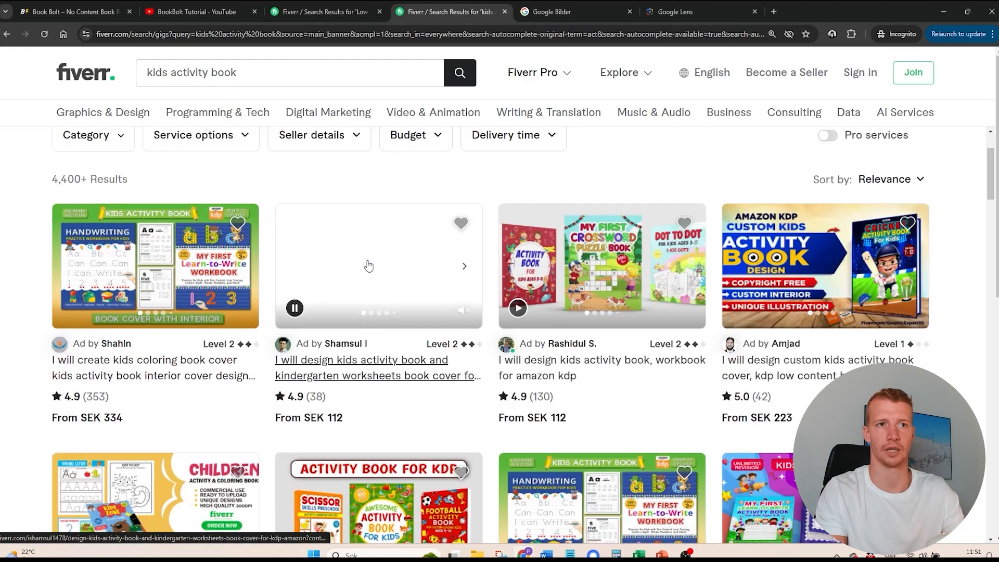
scroll(380, 264, "up", 2)
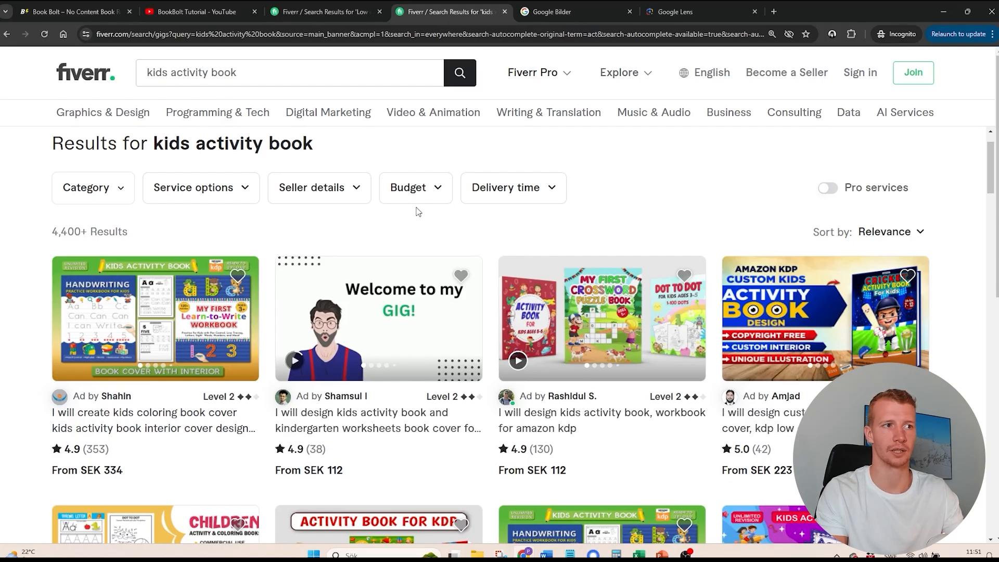
scroll(495, 209, "up", 1)
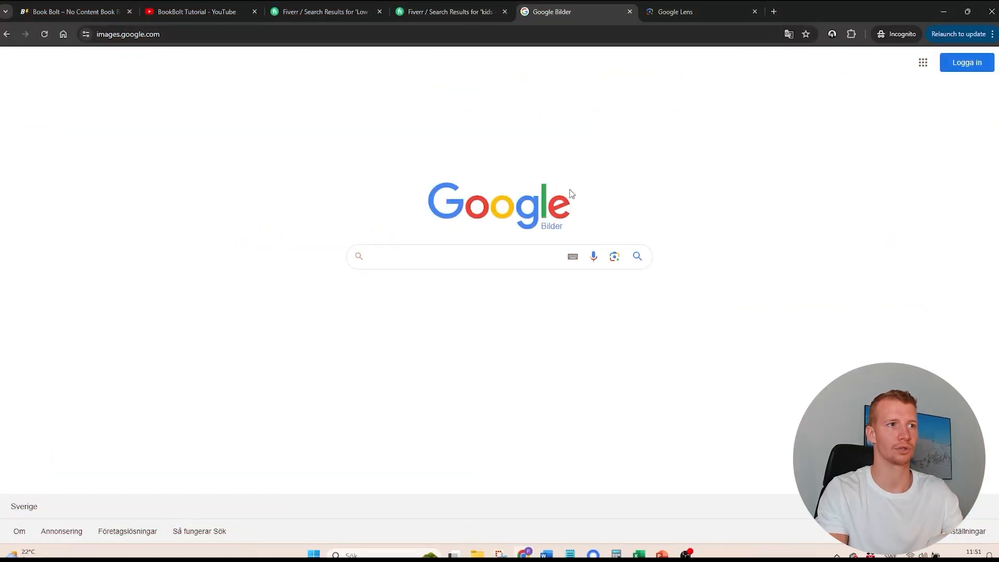
- Open the search-by-image option in Google Images, then view the Google Lens results for the spatula photo and look over the matching images
left_click(614, 257)
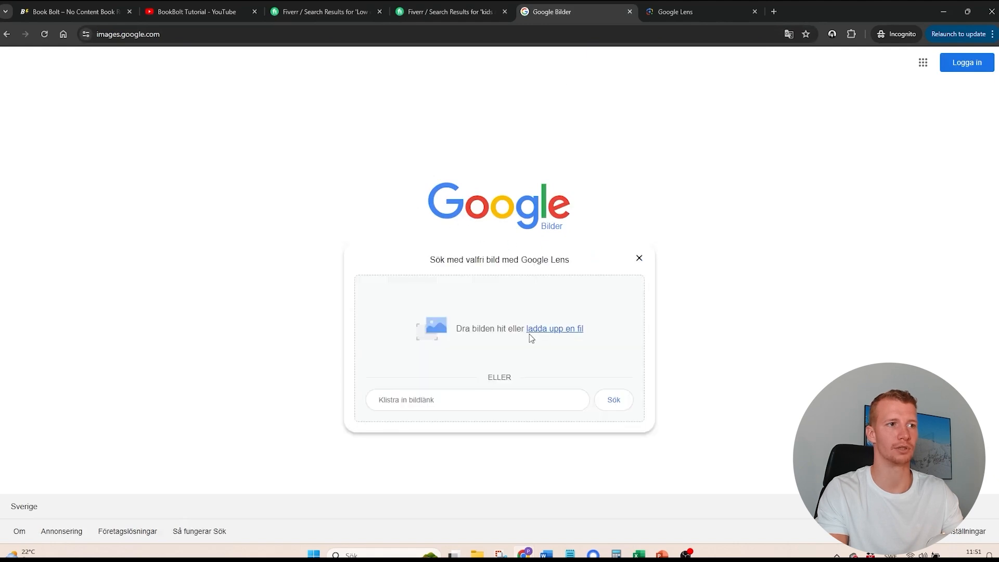
left_click(676, 12)
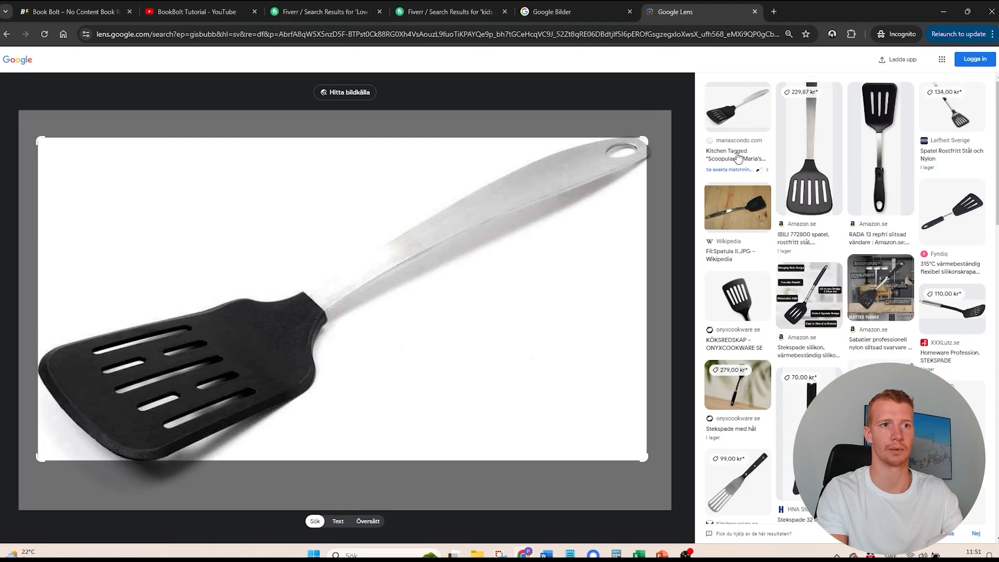
scroll(729, 125, "down", 2)
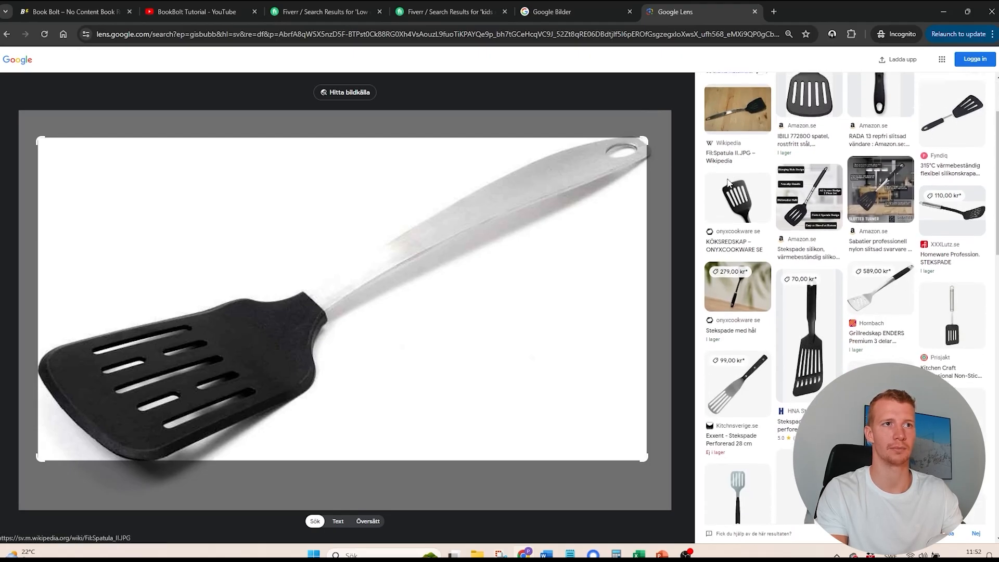
scroll(729, 182, "up", 2)
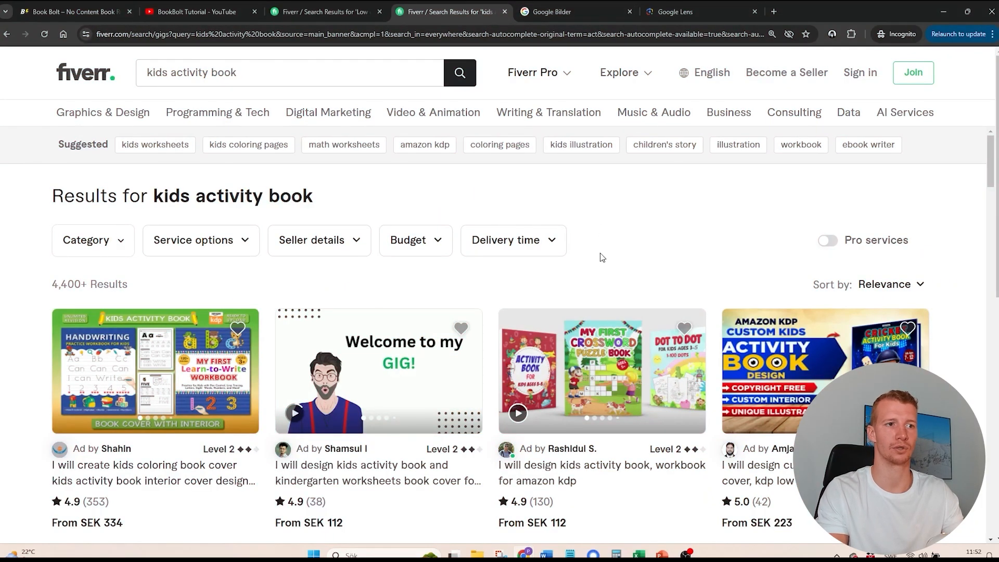
- Compare the "kids activity book" design gigs on Fiverr by cover samples, ratings and starting prices, and return to the YouTube "BookBolt Tutorial" results
scroll(591, 264, "down", 4)
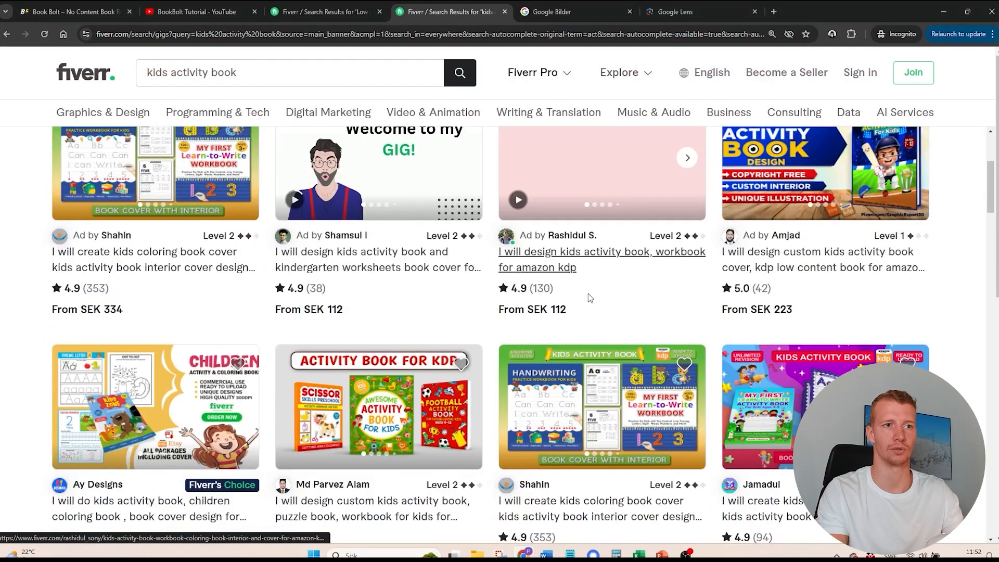
scroll(589, 276, "down", 2)
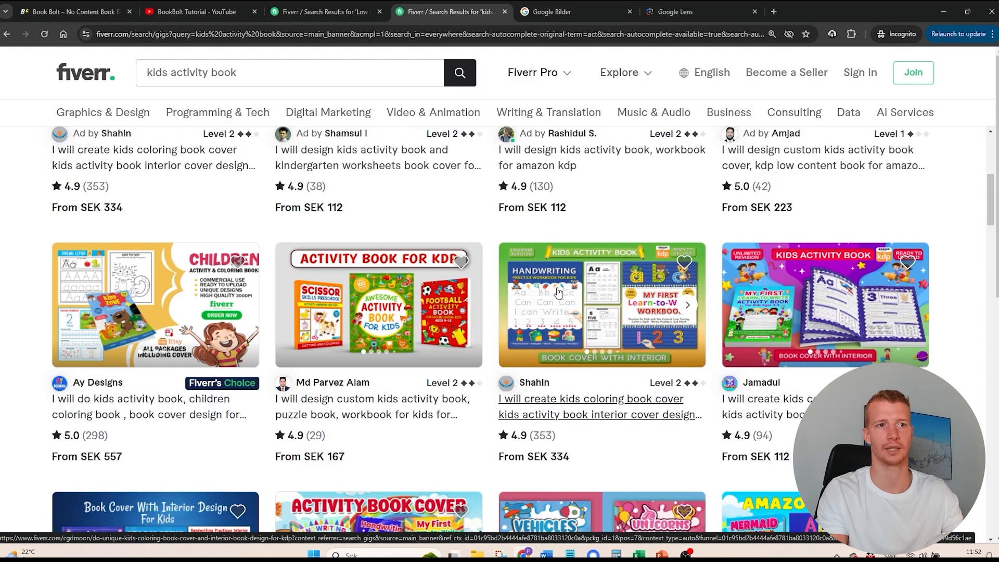
scroll(454, 299, "up", 1)
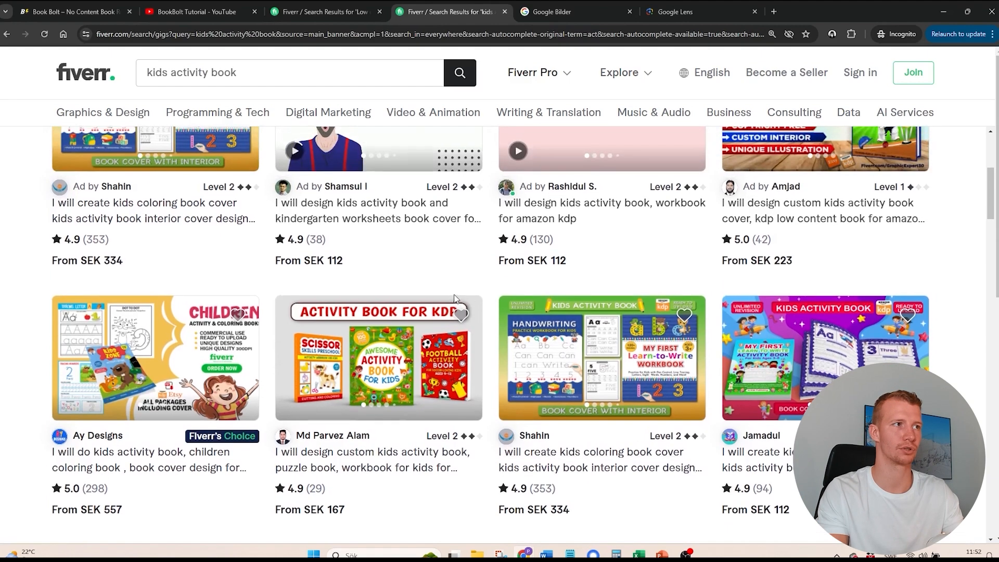
scroll(455, 298, "up", 2)
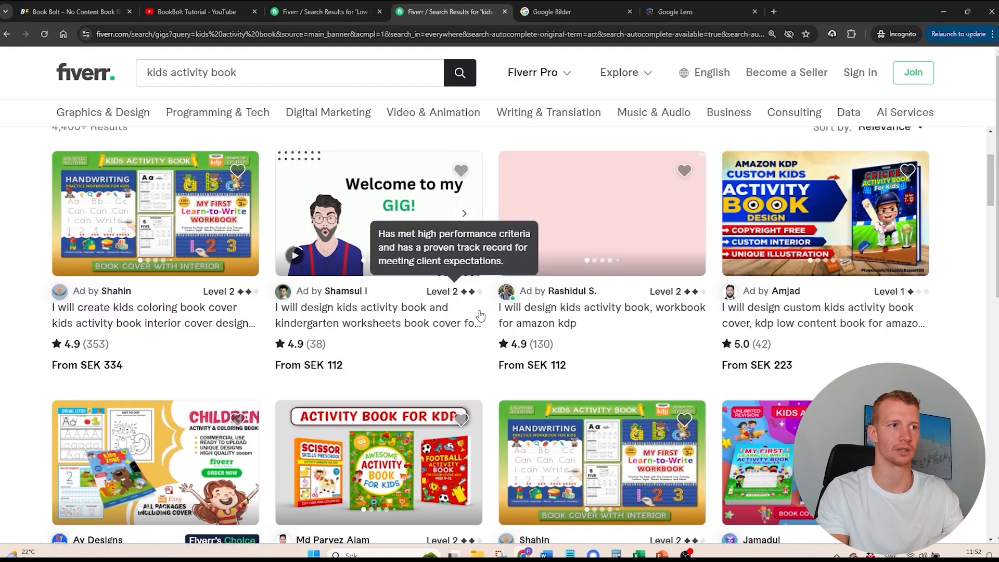
scroll(542, 328, "down", 2)
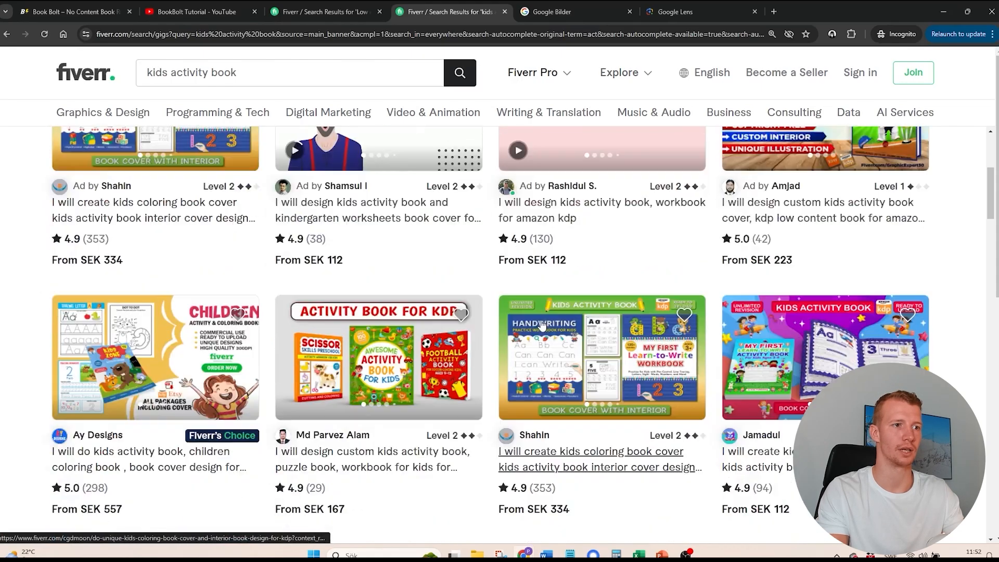
scroll(541, 325, "down", 3)
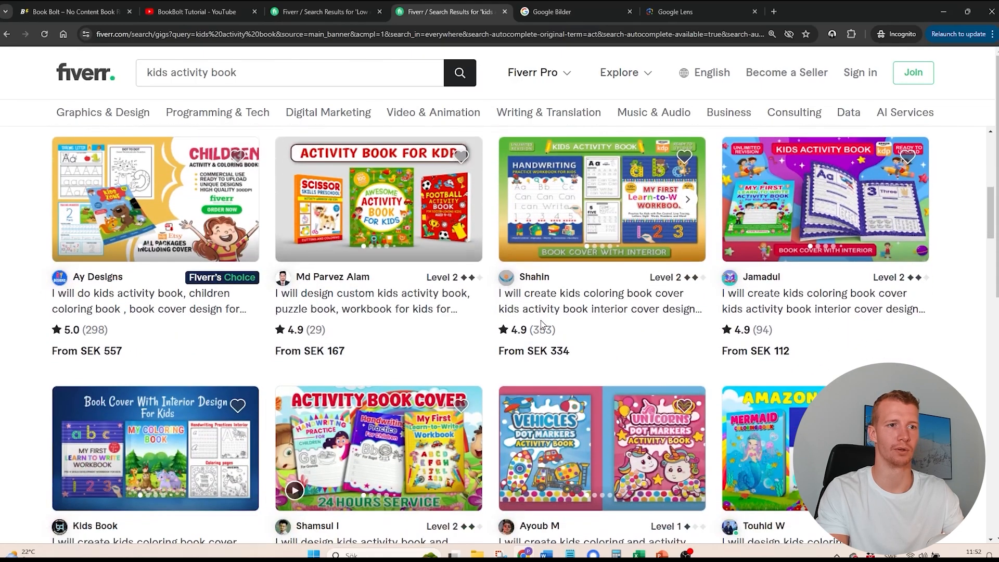
scroll(541, 323, "down", 1)
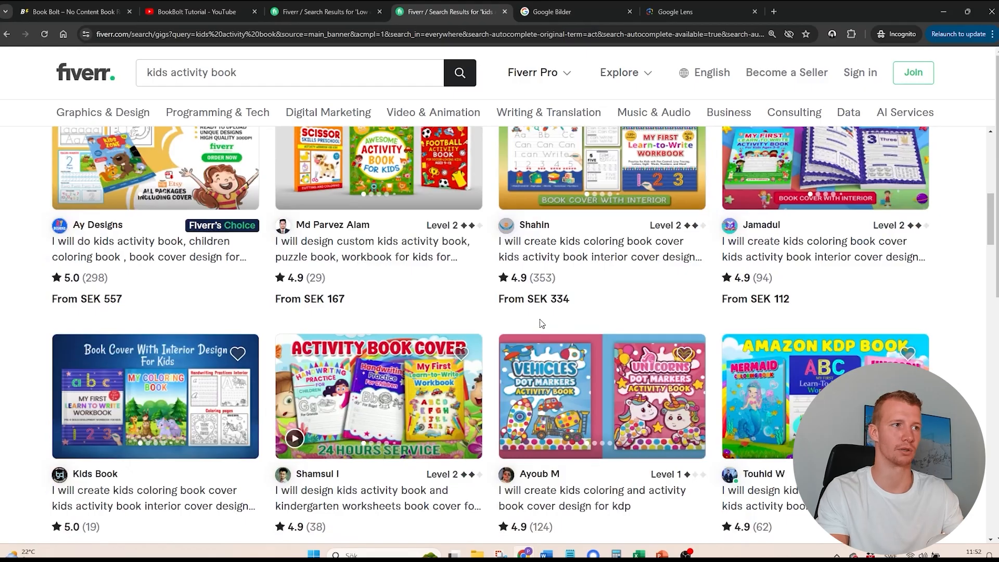
scroll(543, 324, "up", 6)
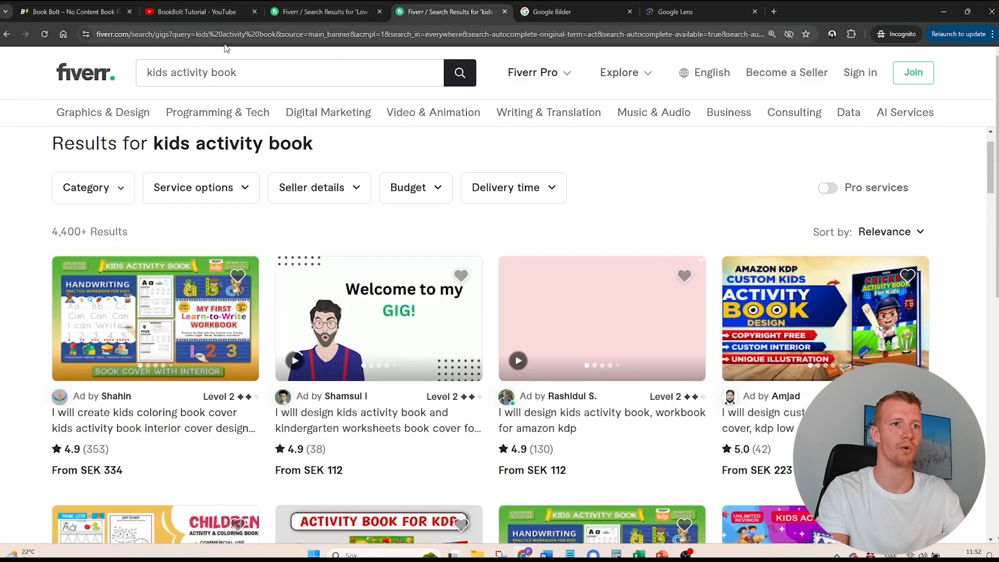
left_click(247, 12)
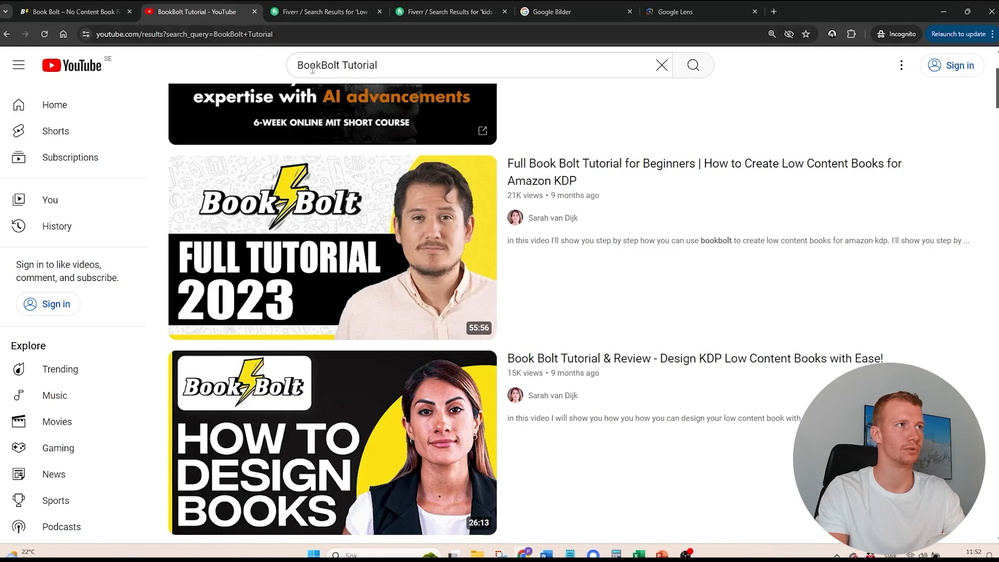
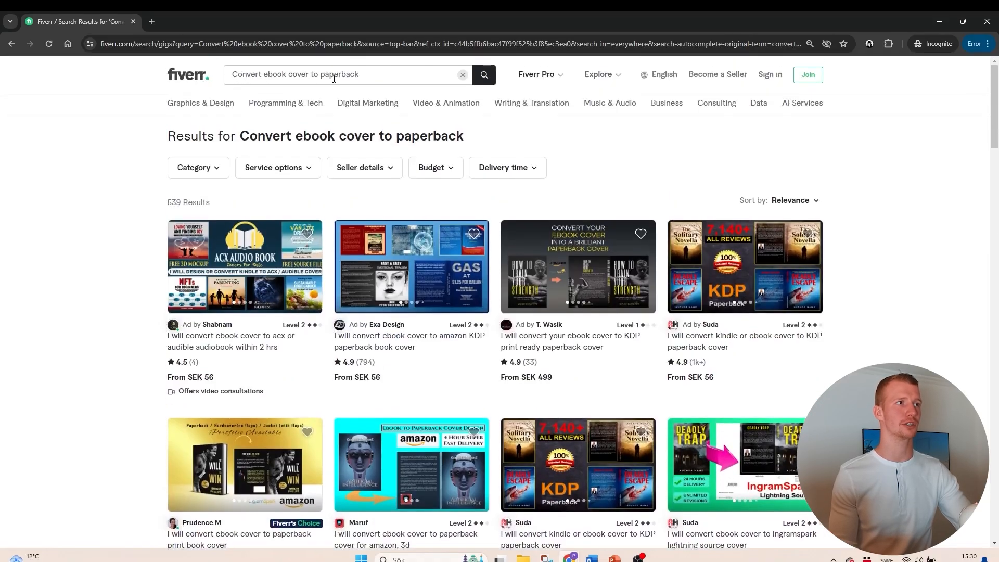
- Open the gig "I will convert ebook cover to amazon KDP paperback book cover" from the Fiverr results in its own tab
scroll(573, 187, "down", 1)
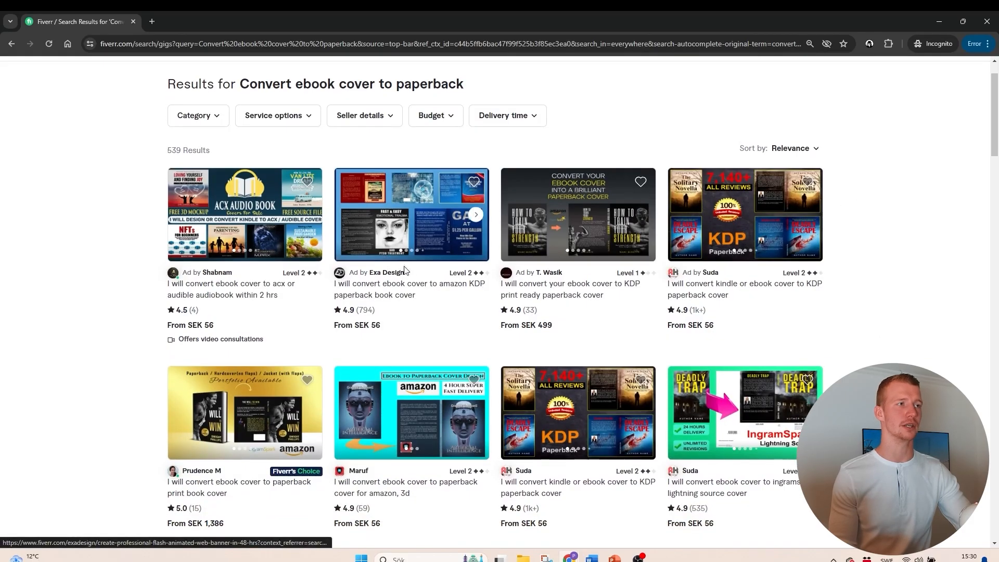
middle_click(398, 289)
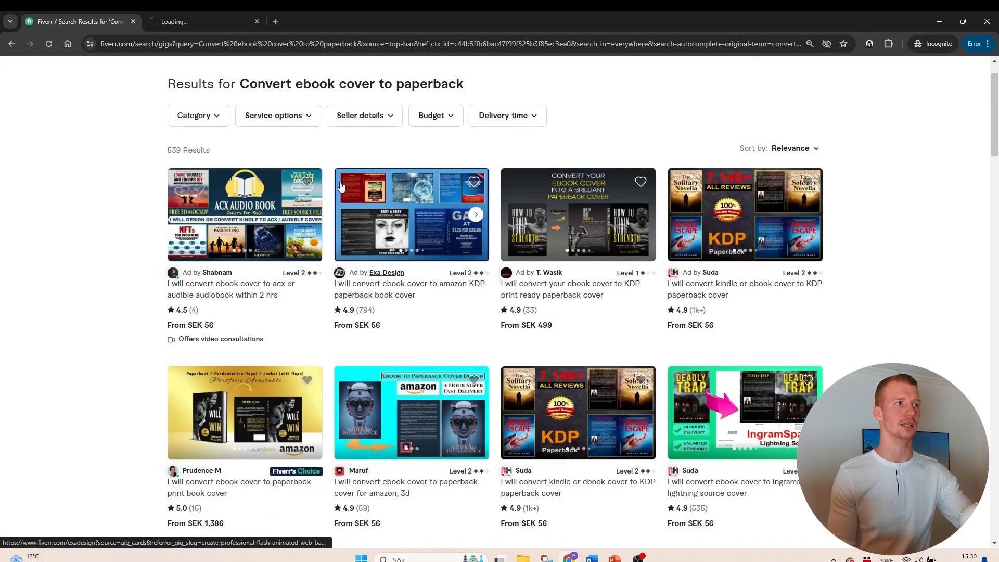
left_click(182, 22)
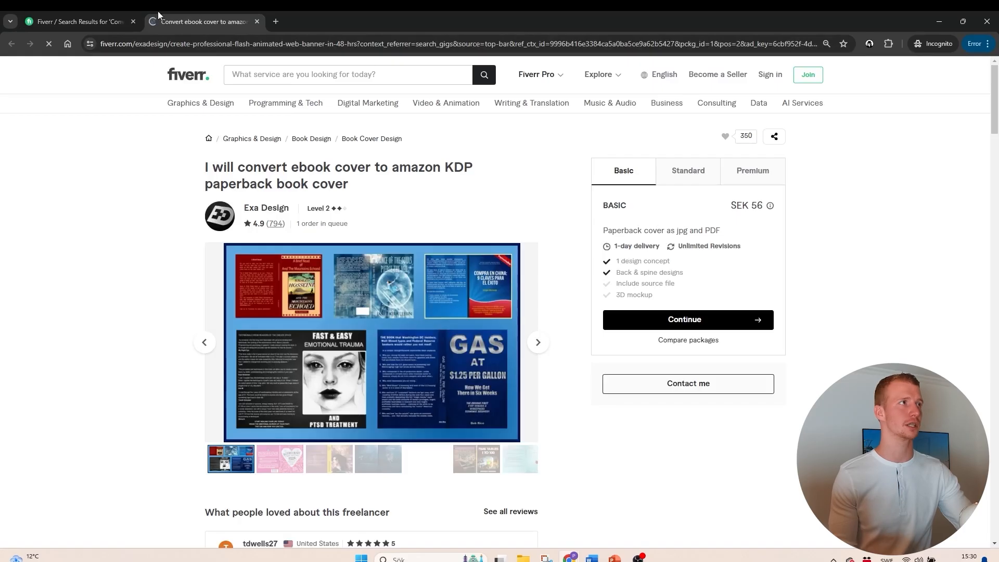
left_click(83, 22)
left_click(229, 24)
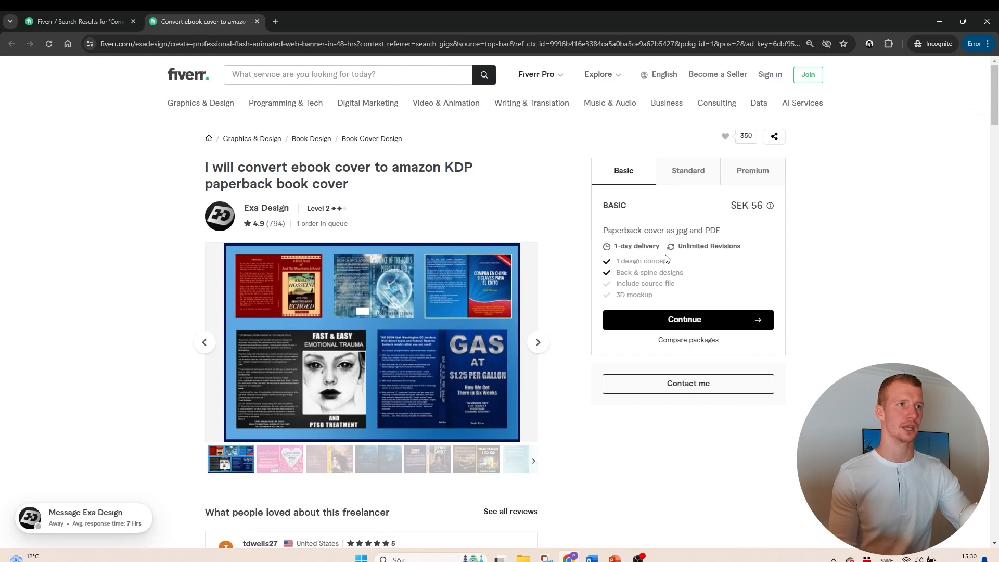
- Examine the gig's cover samples, Basic package, review and list of required materials, and return to the cover conversion search results
scroll(666, 257, "down", 3)
scroll(806, 235, "down", 1)
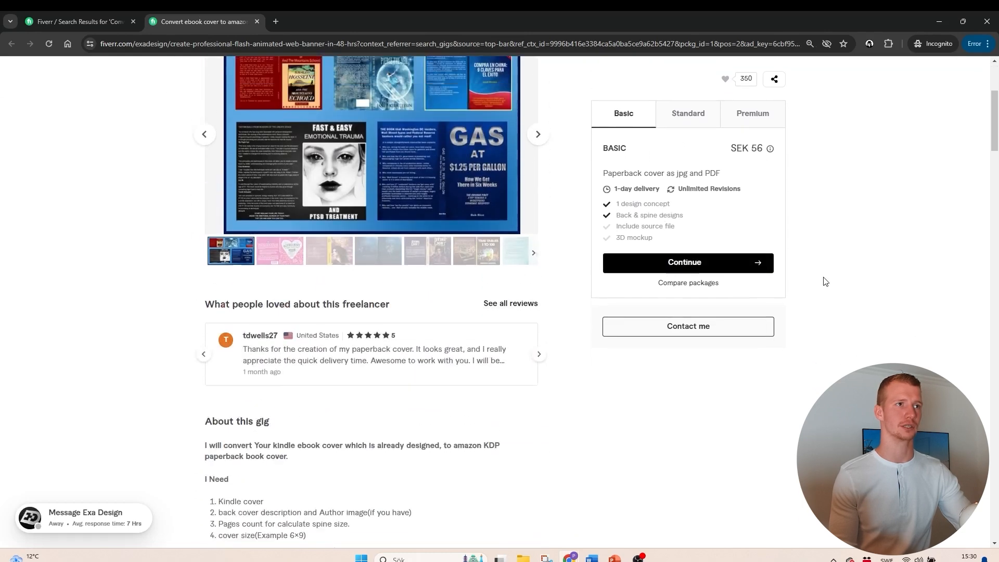
scroll(760, 300, "up", 4)
scroll(713, 320, "down", 1)
scroll(592, 361, "down", 3)
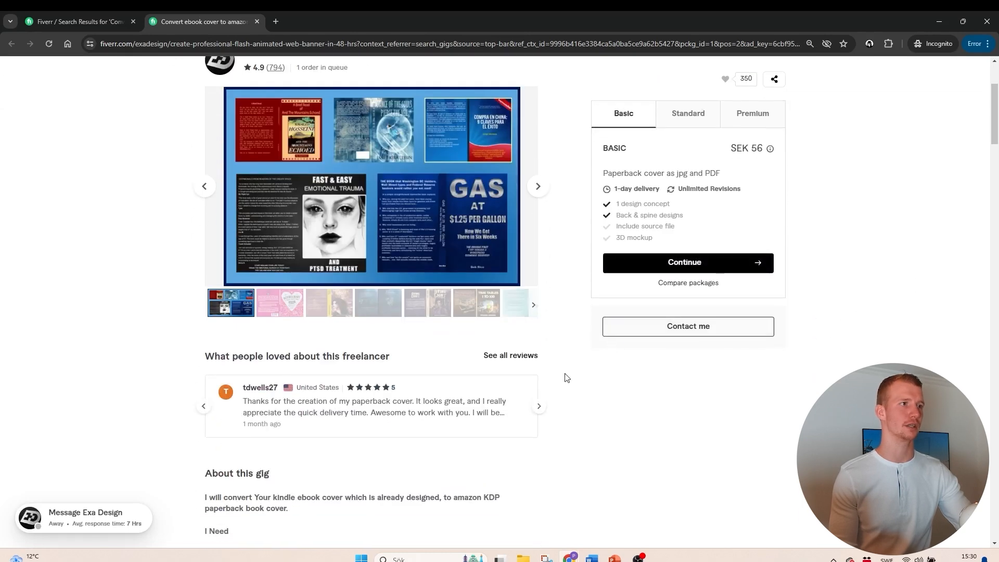
scroll(559, 385, "up", 1)
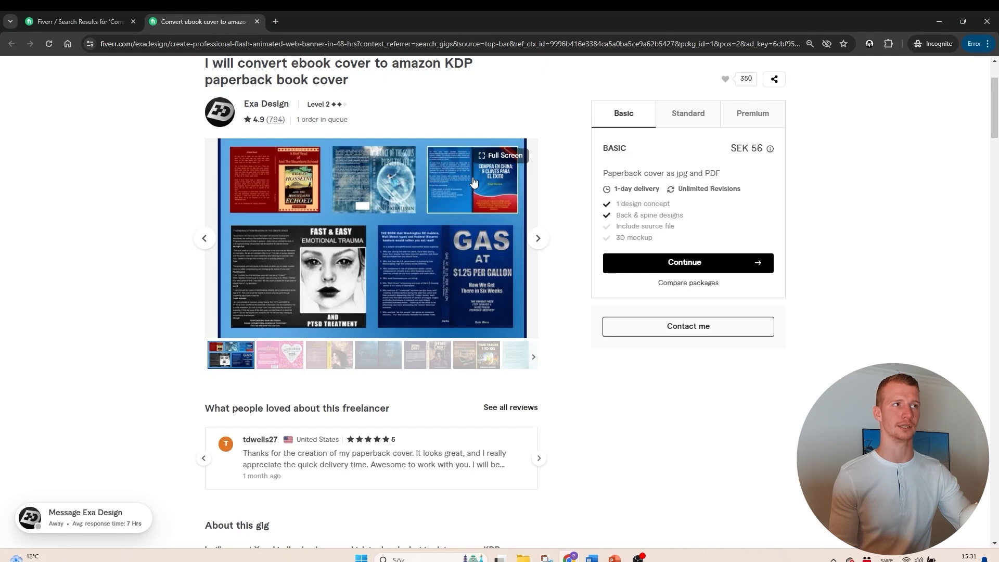
scroll(501, 269, "down", 2)
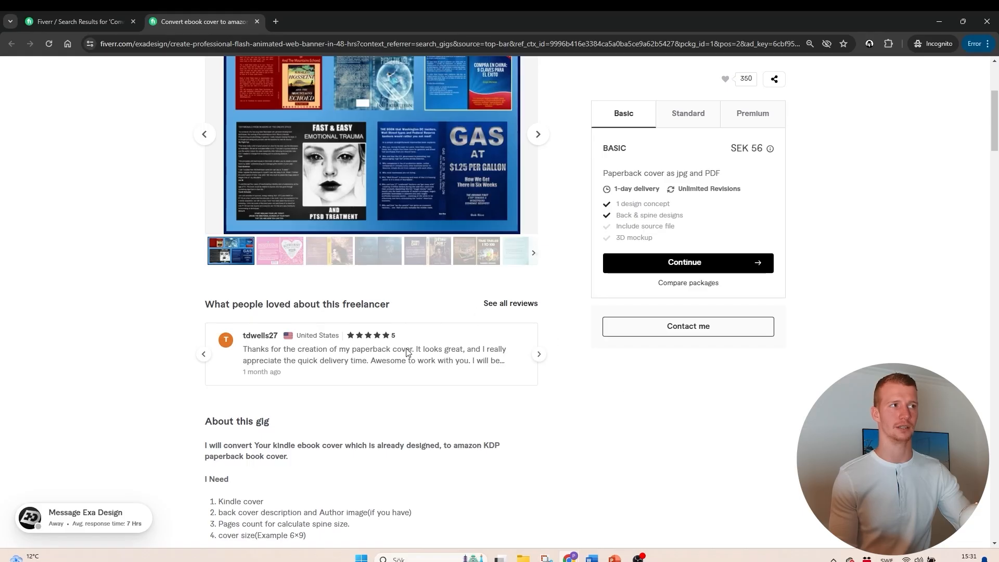
scroll(500, 343, "up", 2)
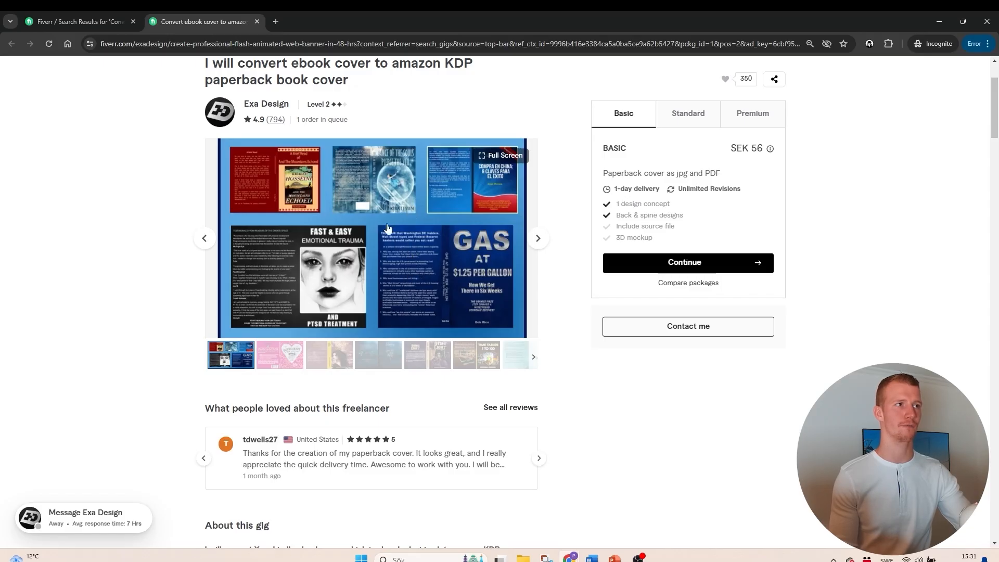
scroll(455, 281, "down", 2)
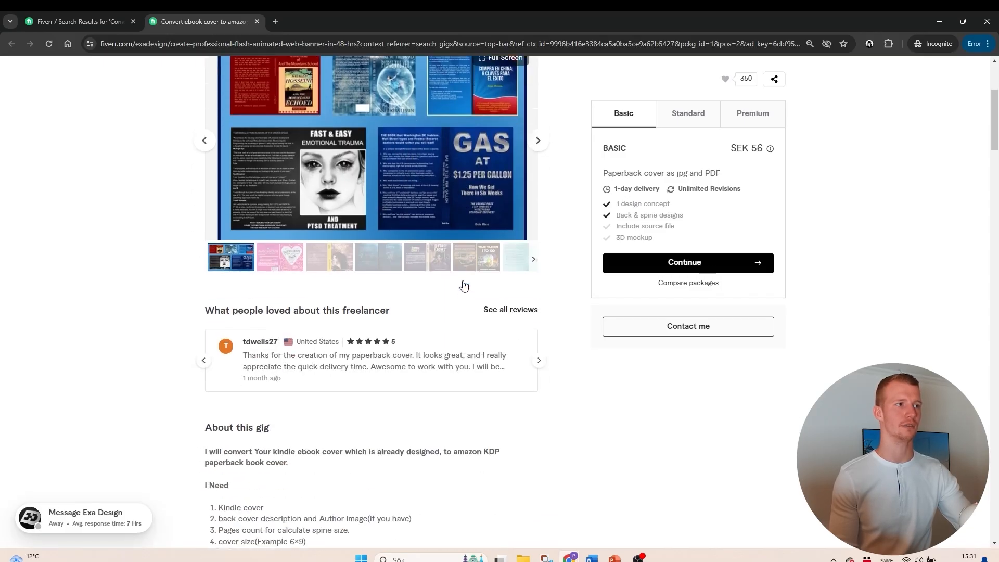
scroll(476, 337, "up", 3)
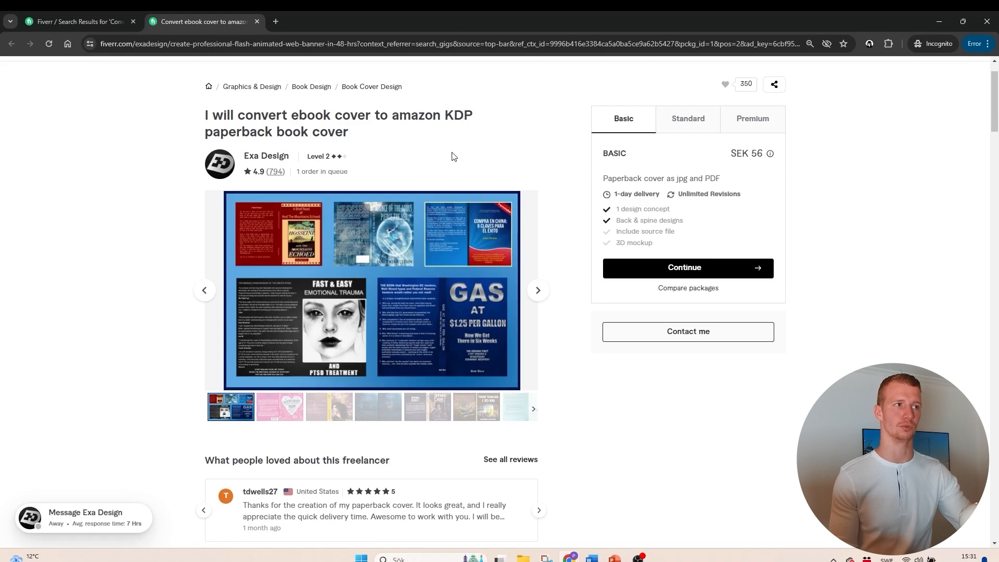
scroll(421, 176, "down", 6)
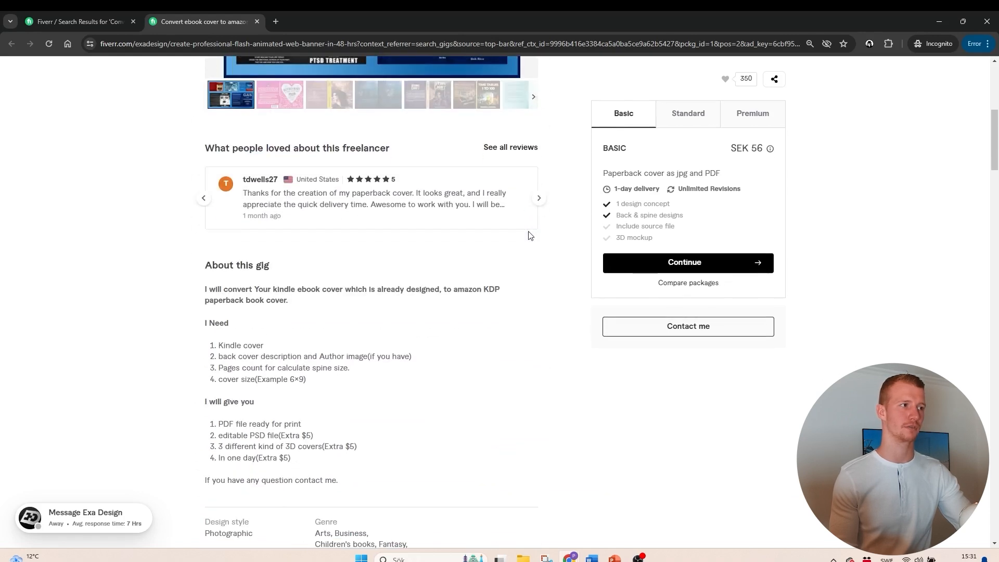
scroll(354, 203, "up", 6)
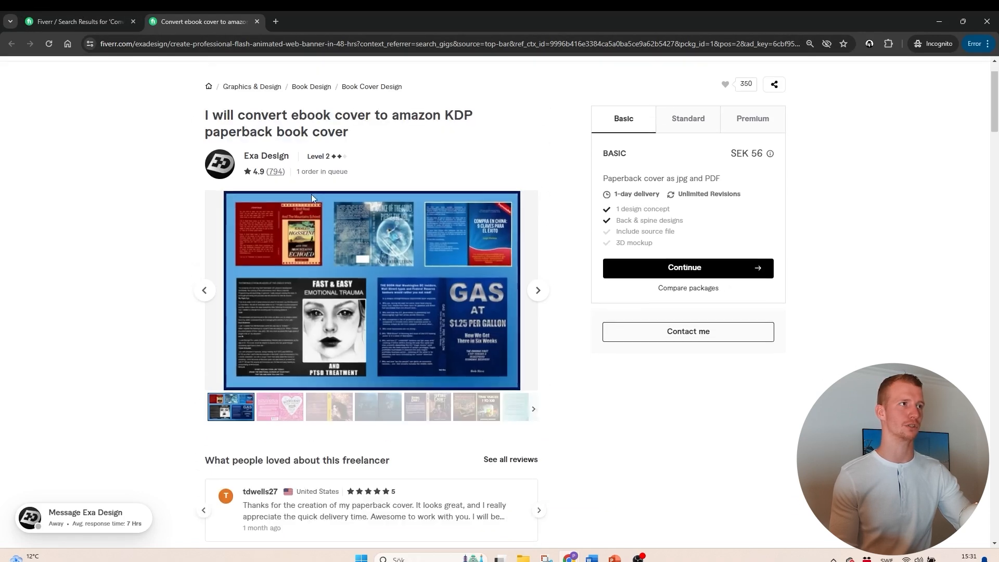
left_click(69, 11)
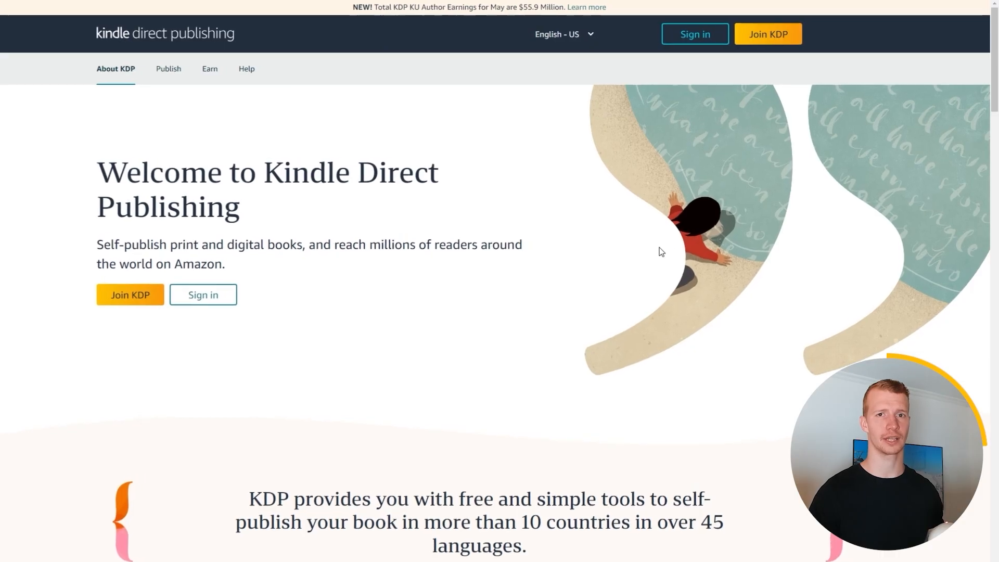
- Choose to join KDP, and view the YouTube results for "How to open an amazon KDP account" and "How to do tax interview KDP"
left_click(756, 40)
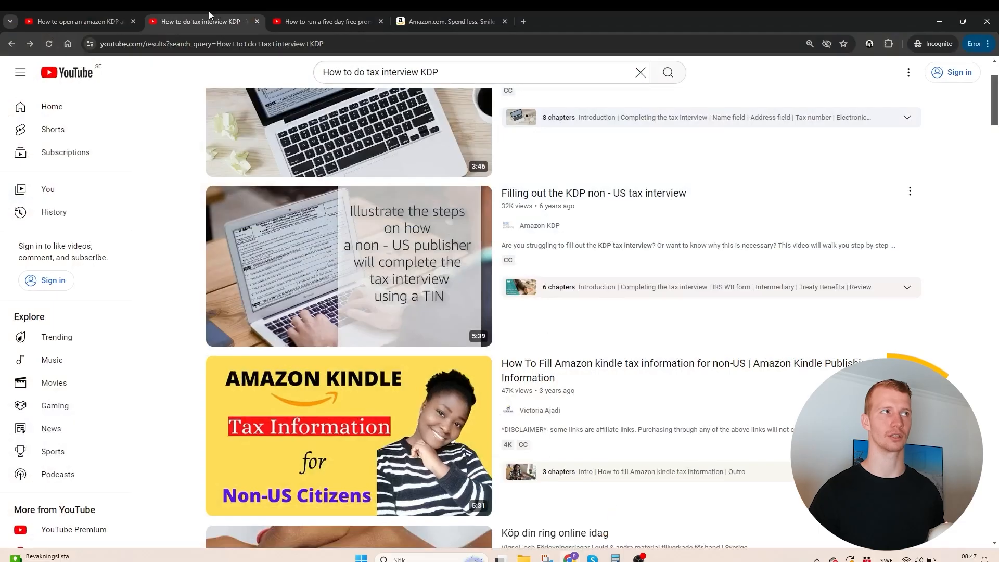
left_click(100, 16)
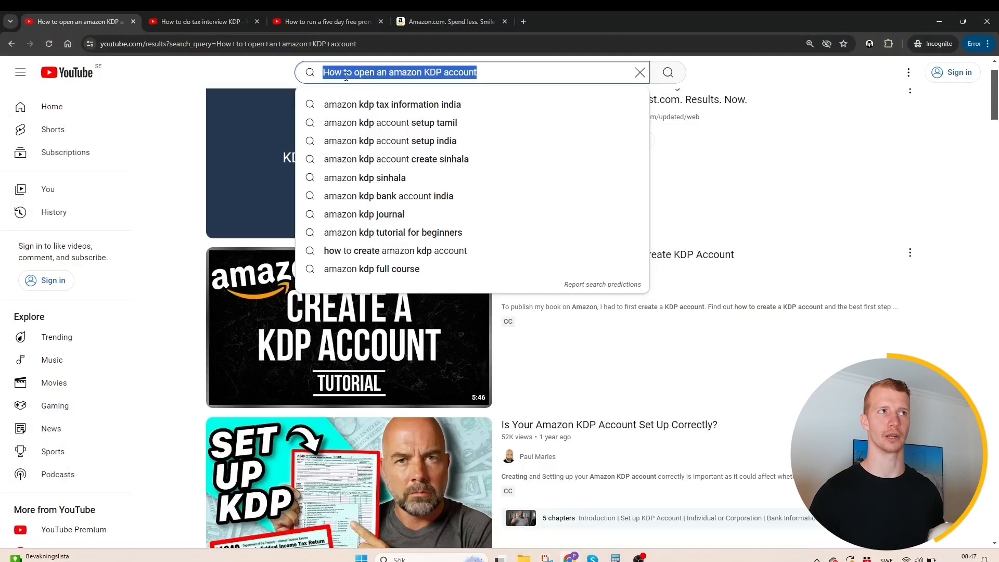
left_click(204, 22)
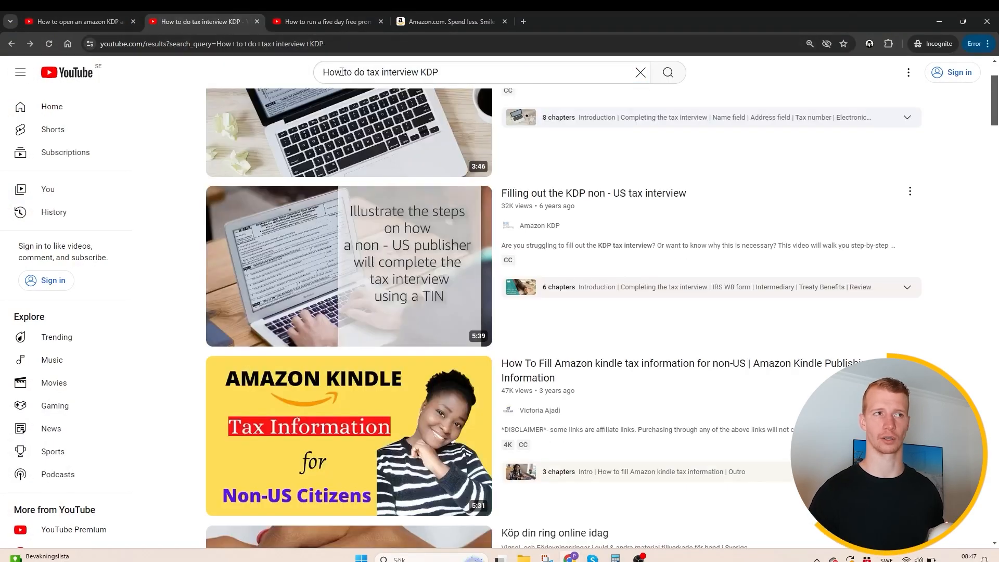
scroll(616, 322, "up", 2)
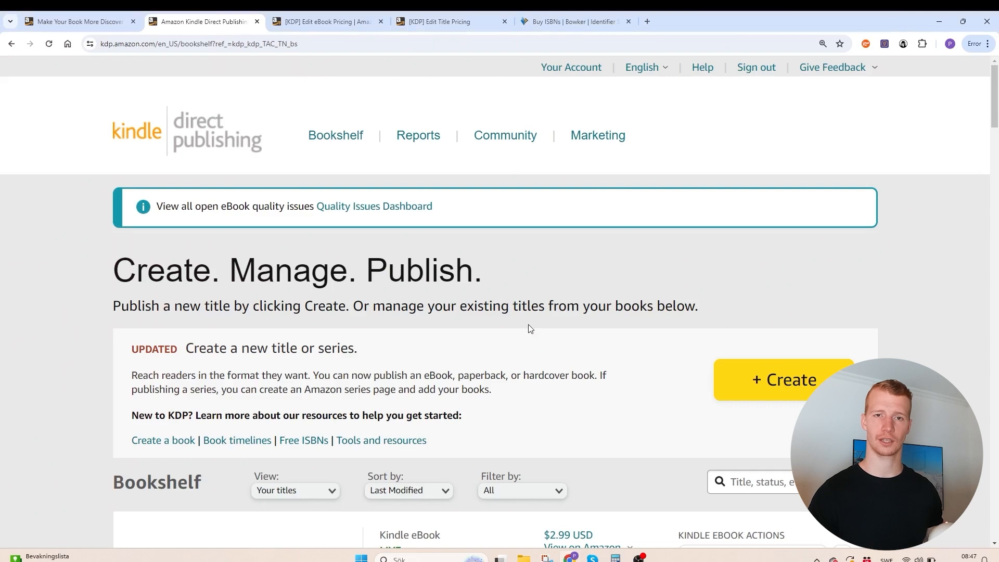
- Create a new Kindle eBook from the KDP Bookshelf and choose English as its primary language
left_click(786, 375)
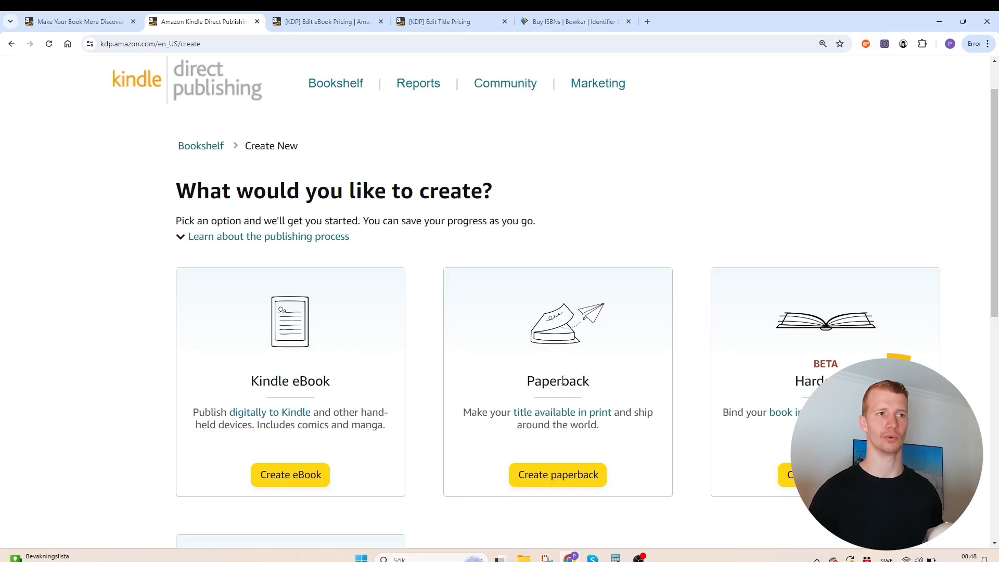
scroll(290, 364, "down", 2)
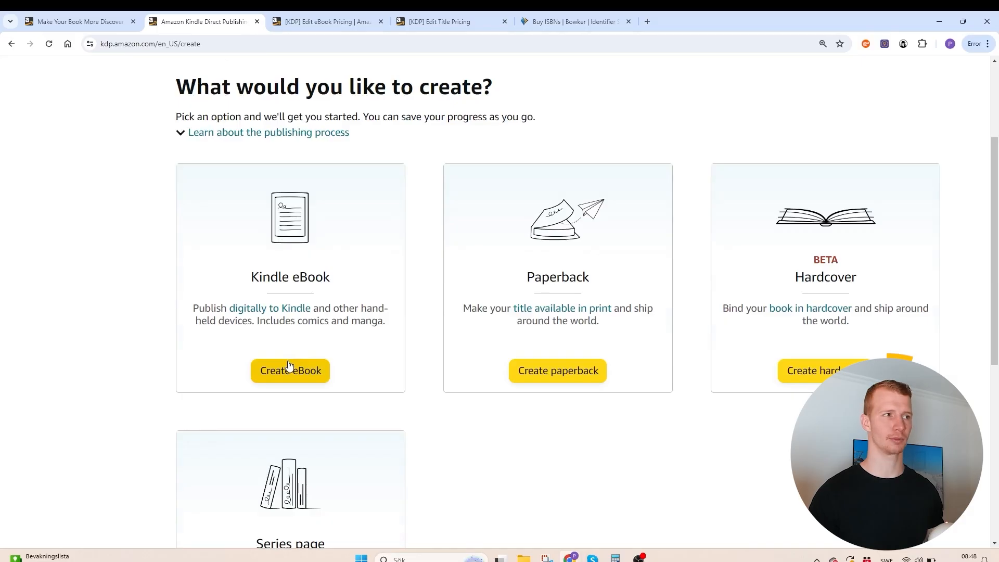
left_click(290, 369)
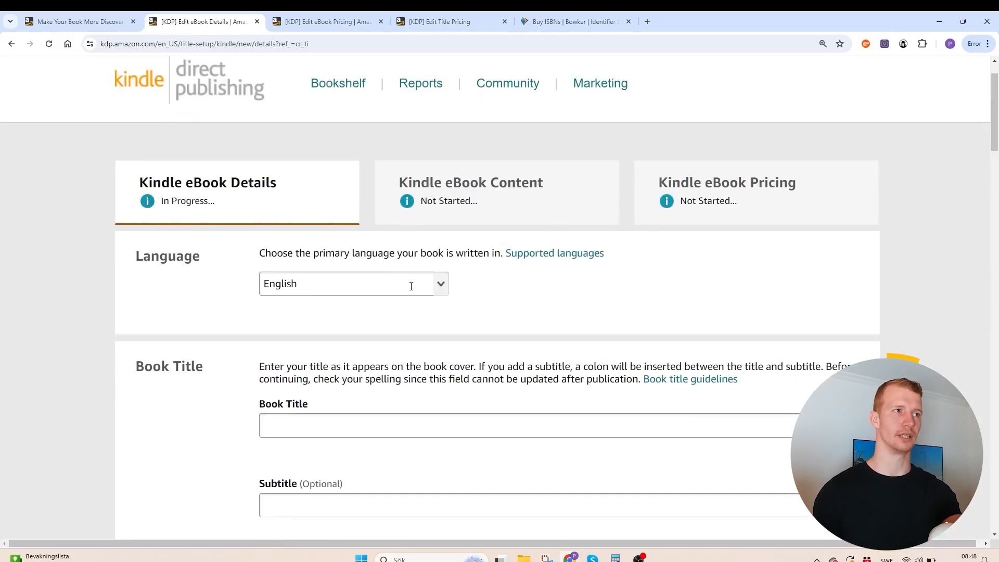
scroll(428, 286, "down", 1)
left_click(354, 232)
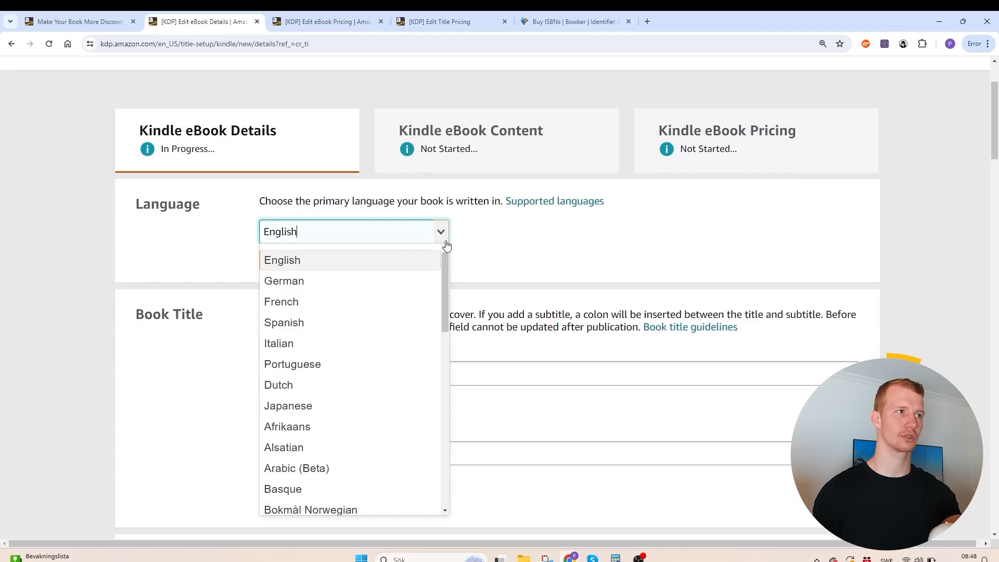
left_click(349, 268)
- Enter "Fitness for Beginners" as the book title, without a trailing colon
left_click(347, 374)
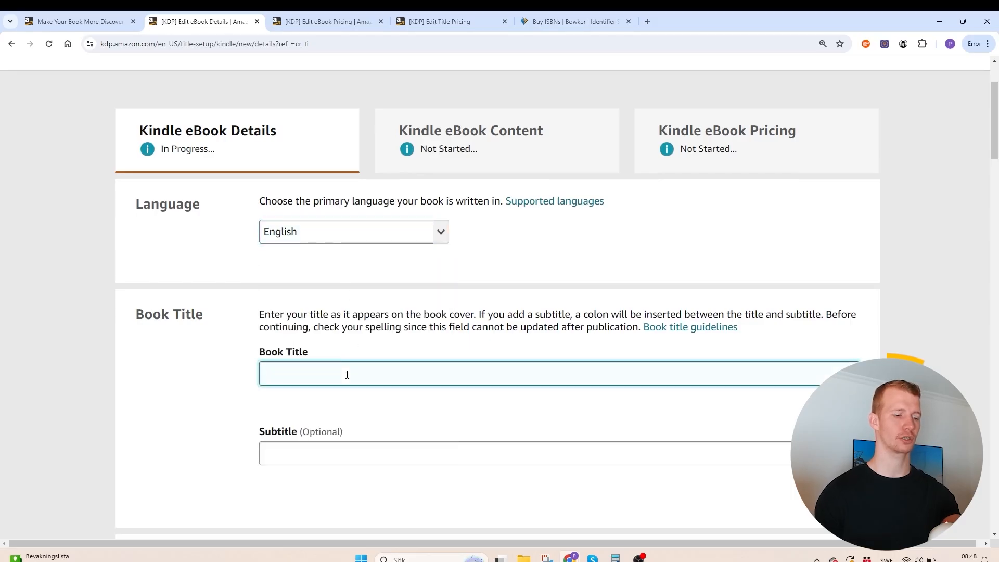
type("F")
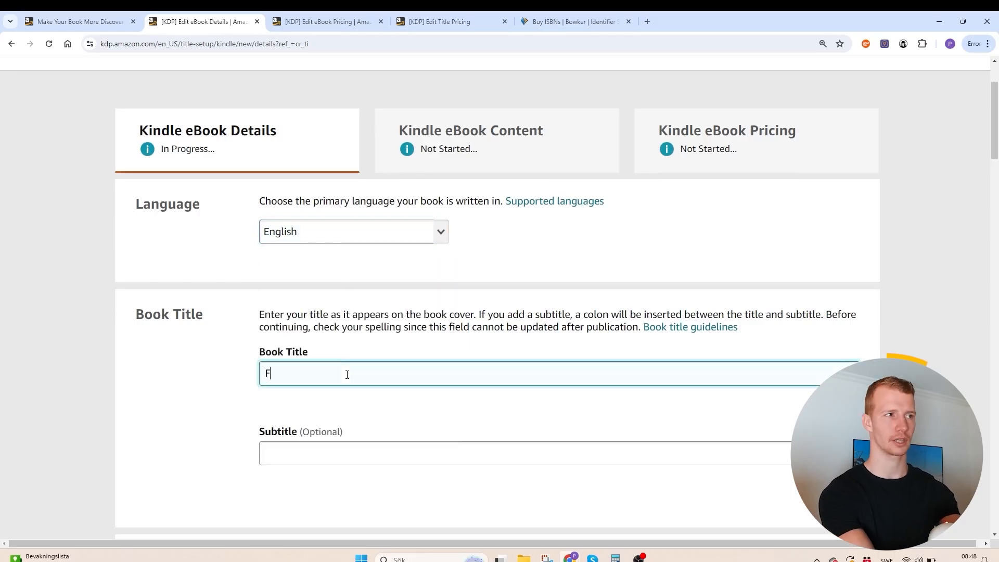
type("itness for Beginners:")
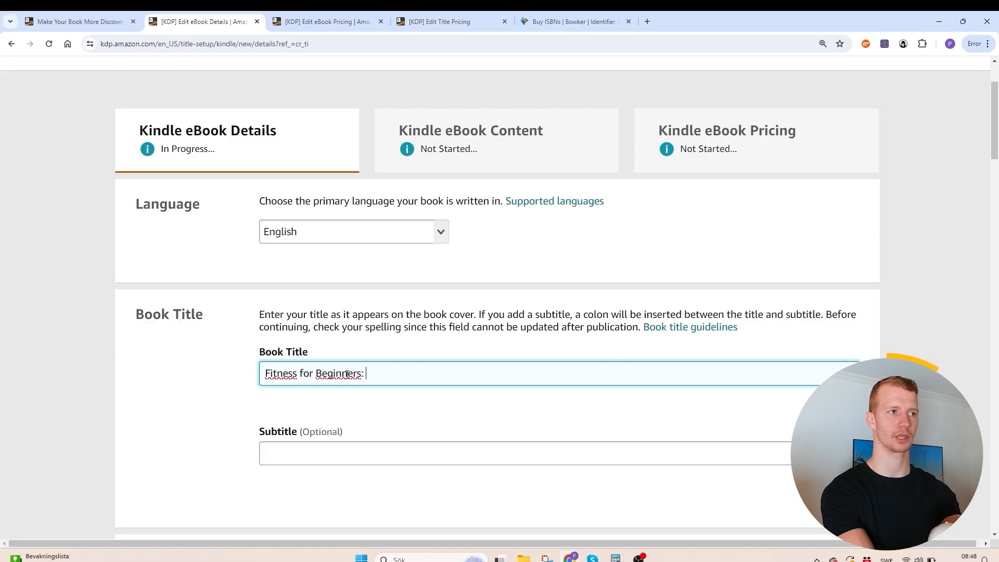
key("BackSpace")
key("BackSpace")
key("Tab")
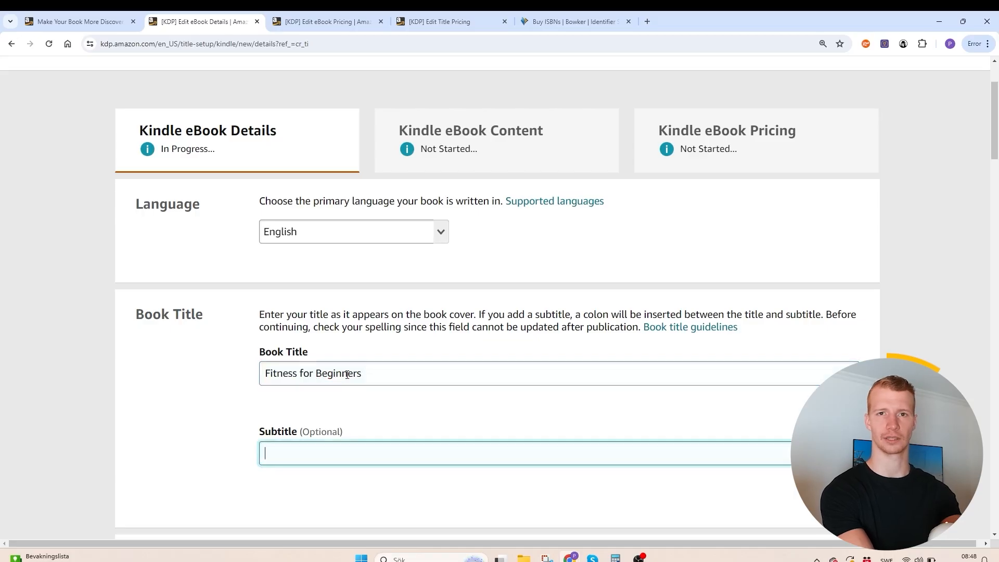
- Enter "Your Guide to Building Muscle" as the book's subtitle
type("Y")
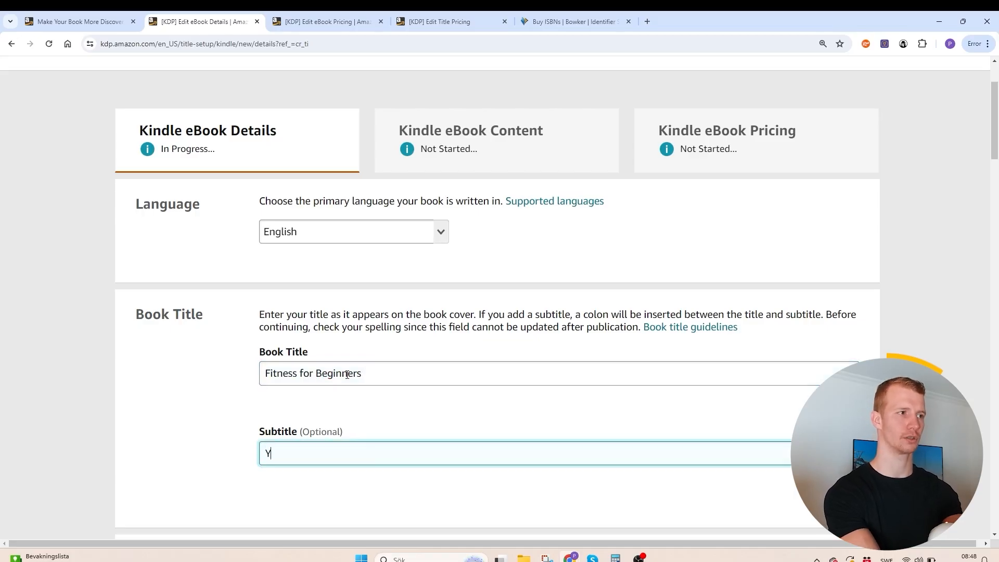
type("our Guide to b")
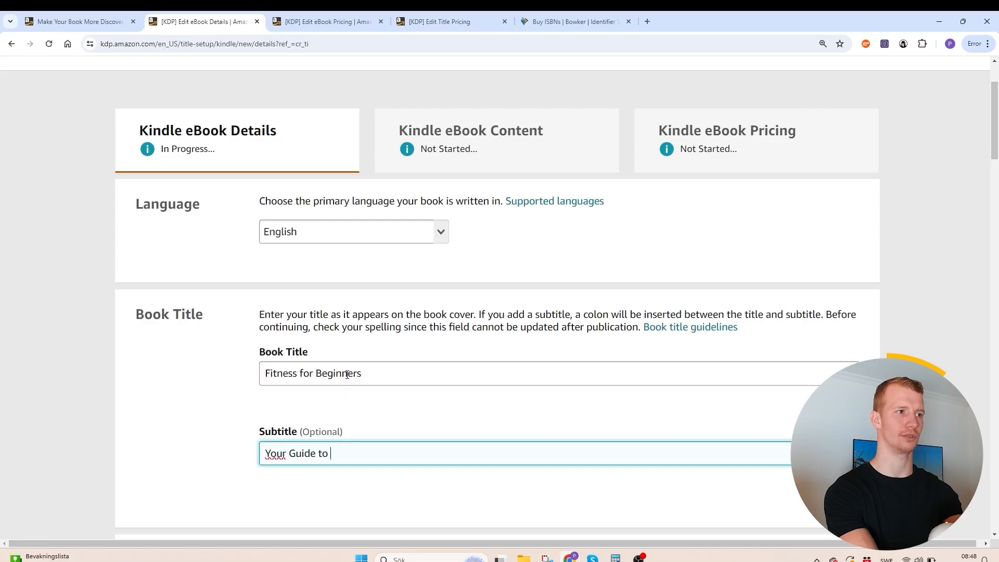
key("BackSpace")
type("Building Muscle")
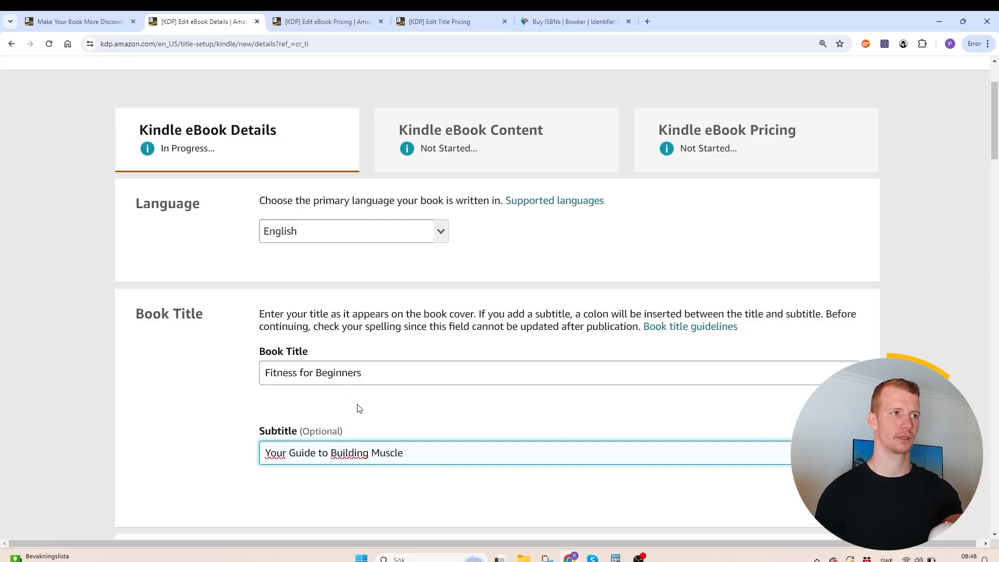
- Leave the series and edition number empty and enter "Author" and "Name" as the primary author's first and last name
scroll(359, 408, "down", 5)
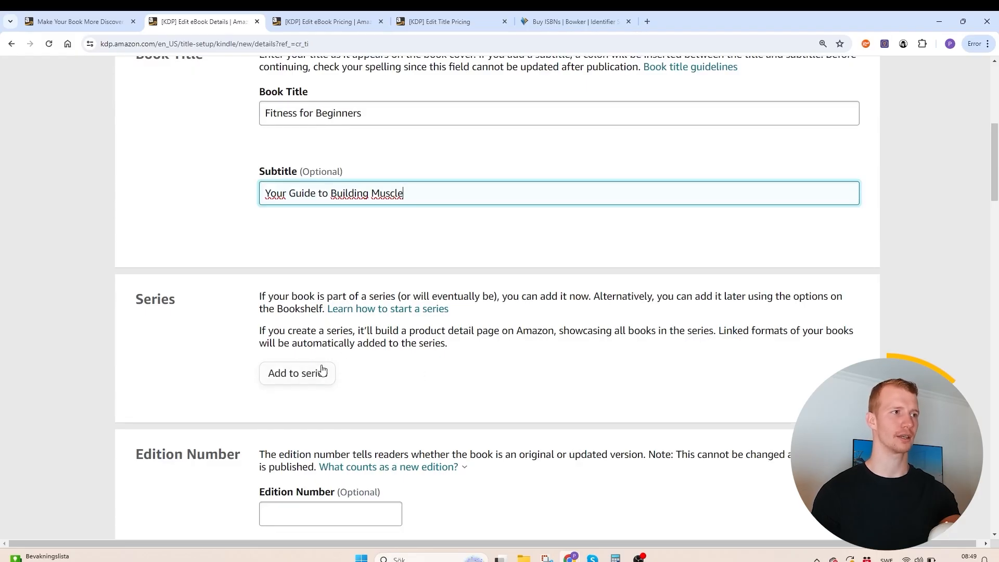
scroll(432, 384, "down", 2)
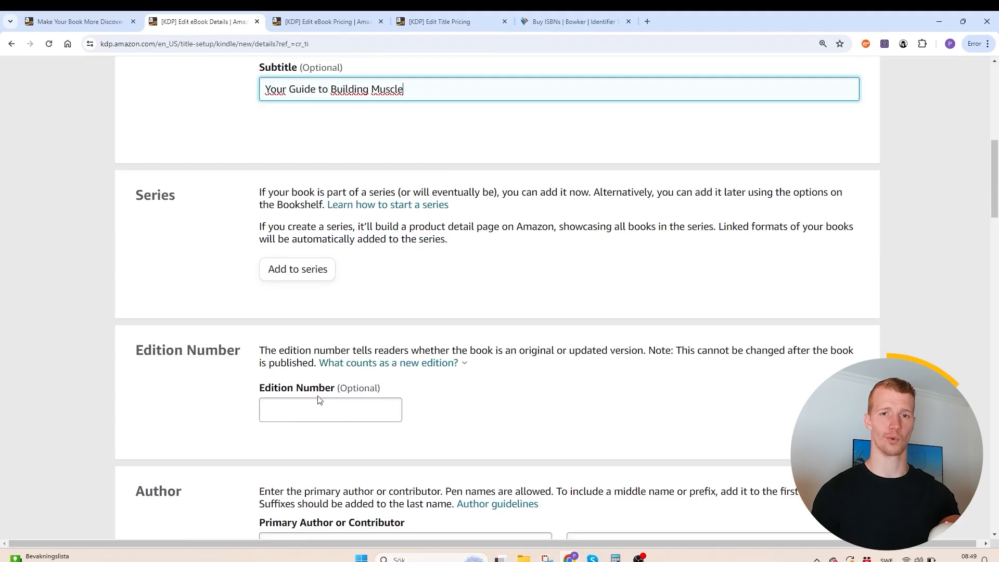
scroll(385, 381, "down", 2)
scroll(366, 373, "down", 2)
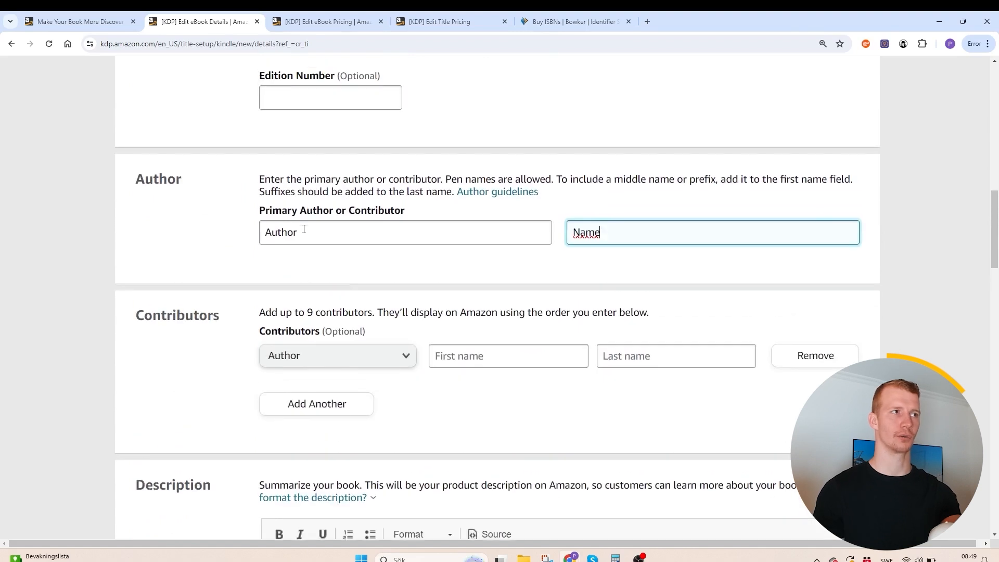
scroll(315, 303, "down", 2)
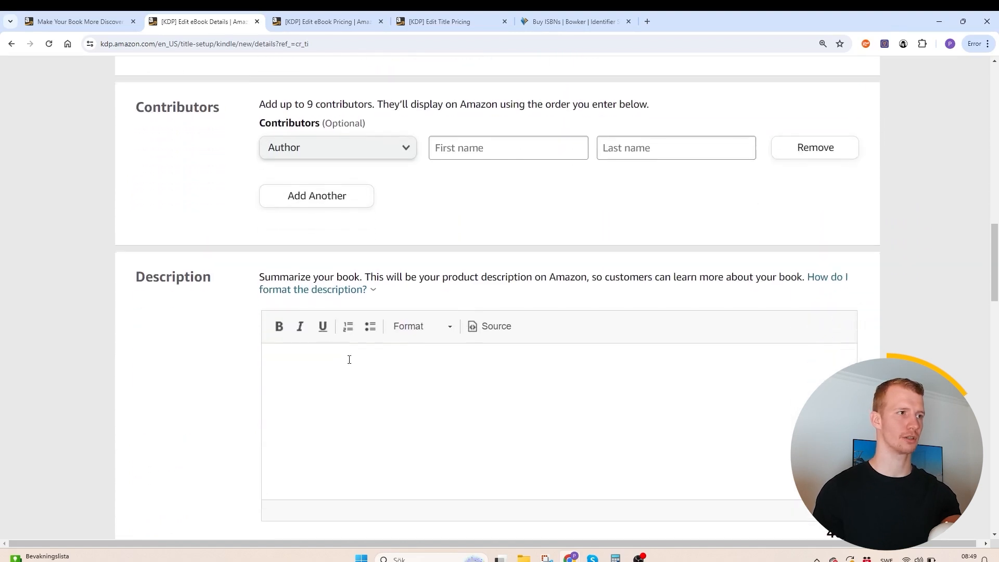
- Start the book description with the bold heading "Learn How to Build Muscle" and a non-bold line "TEXT" below it
left_click(348, 388)
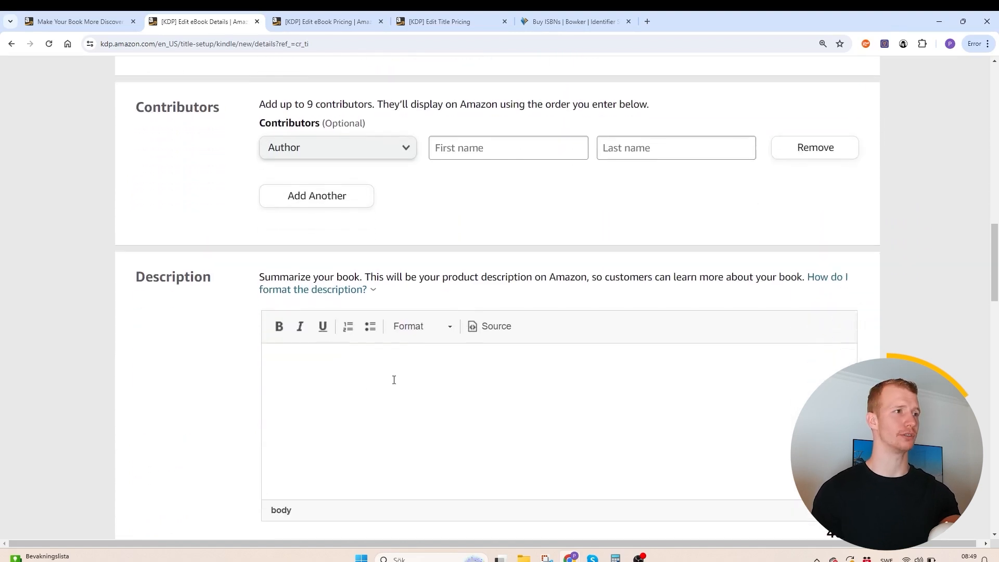
scroll(367, 390, "down", 2)
key("ctrl+b")
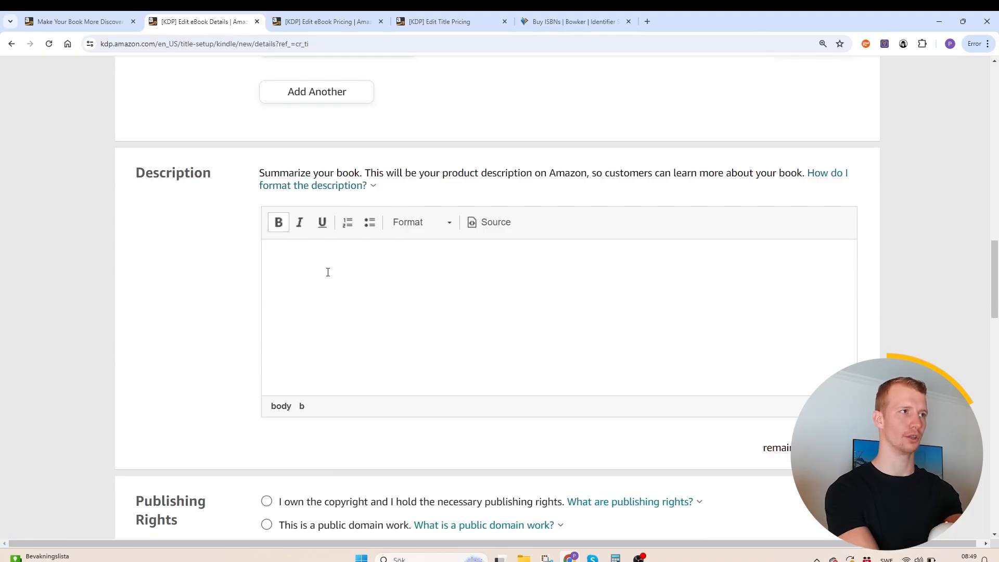
type("Learn How ")
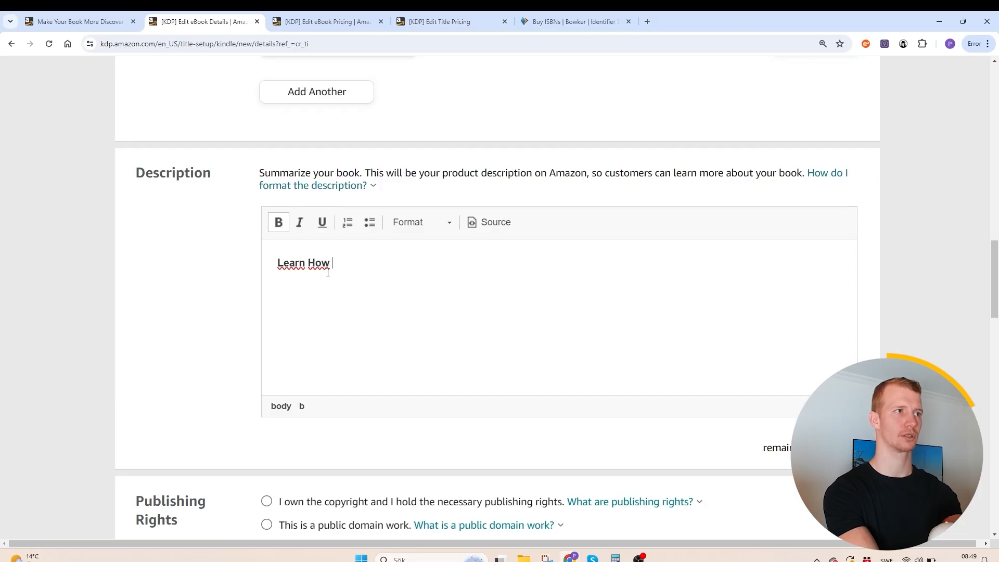
type("to Build Muscle")
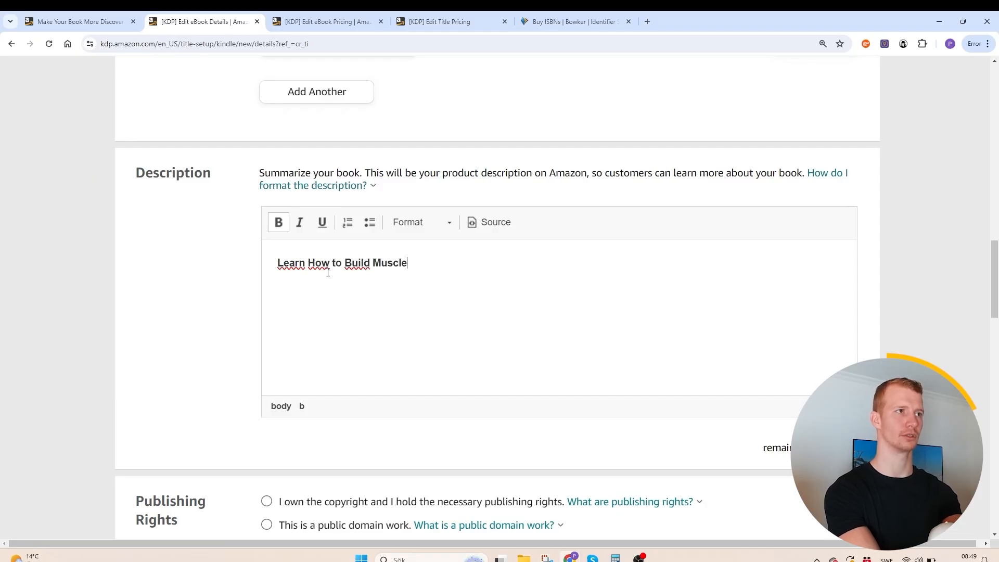
key("Return")
key("ctrl+b")
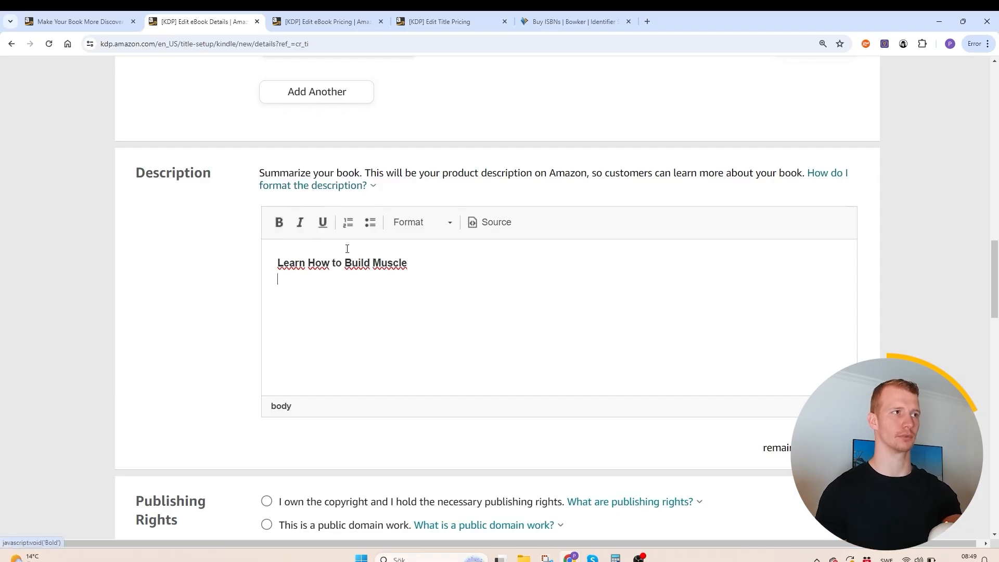
type("TEXT")
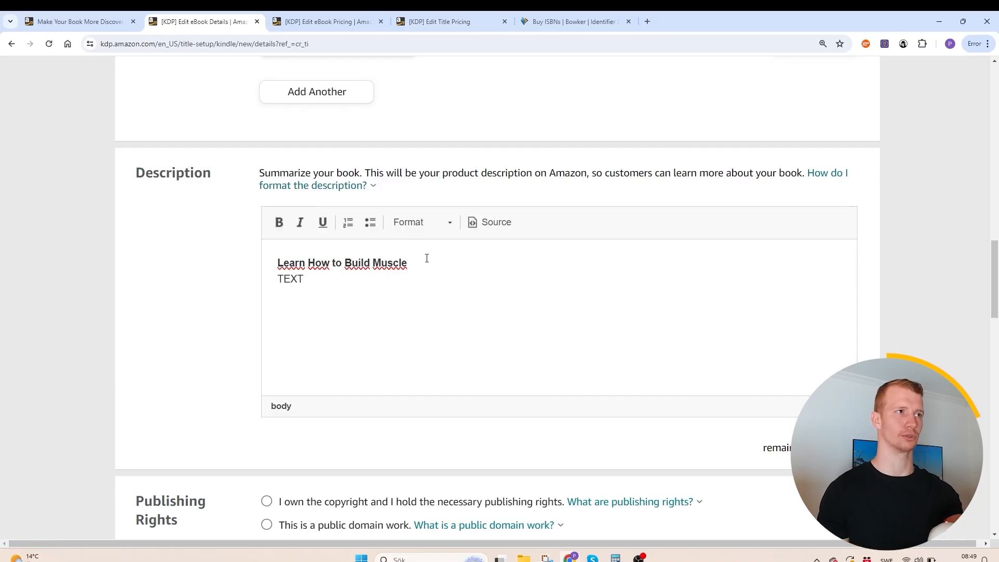
- Add a bulleted item reading "Discover the 5 proven methods..." below the text line in the description
left_click(373, 227)
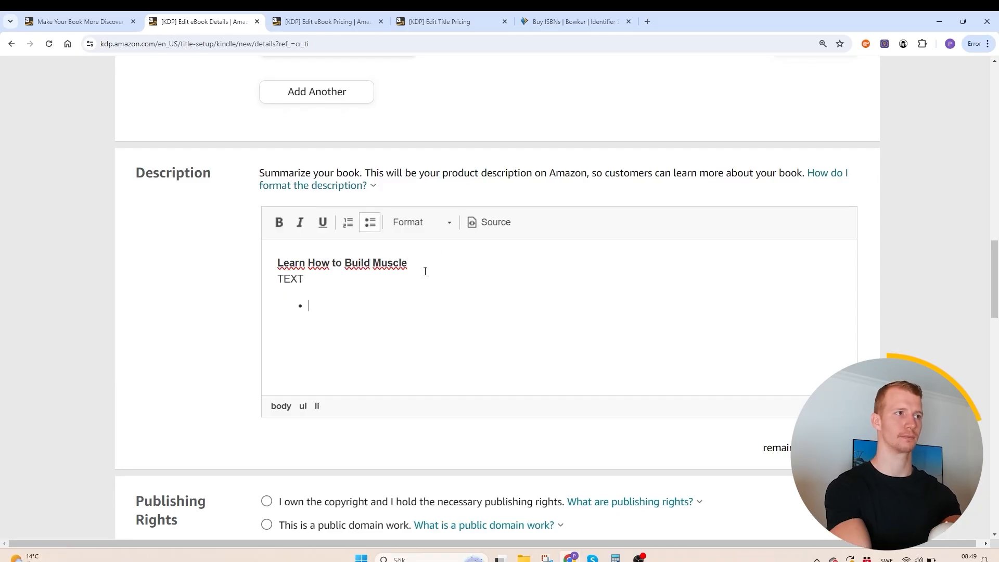
type("Di")
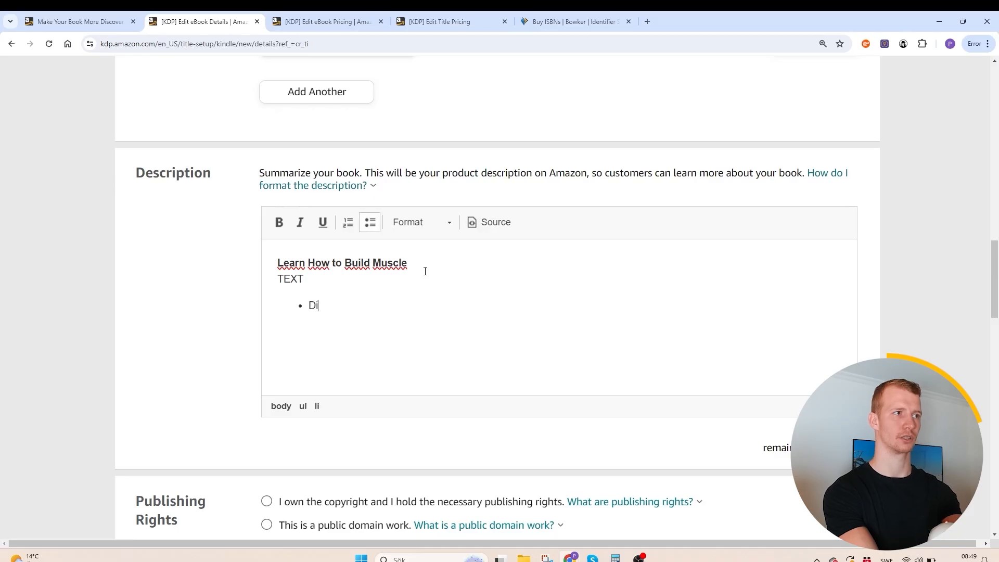
type("scover ")
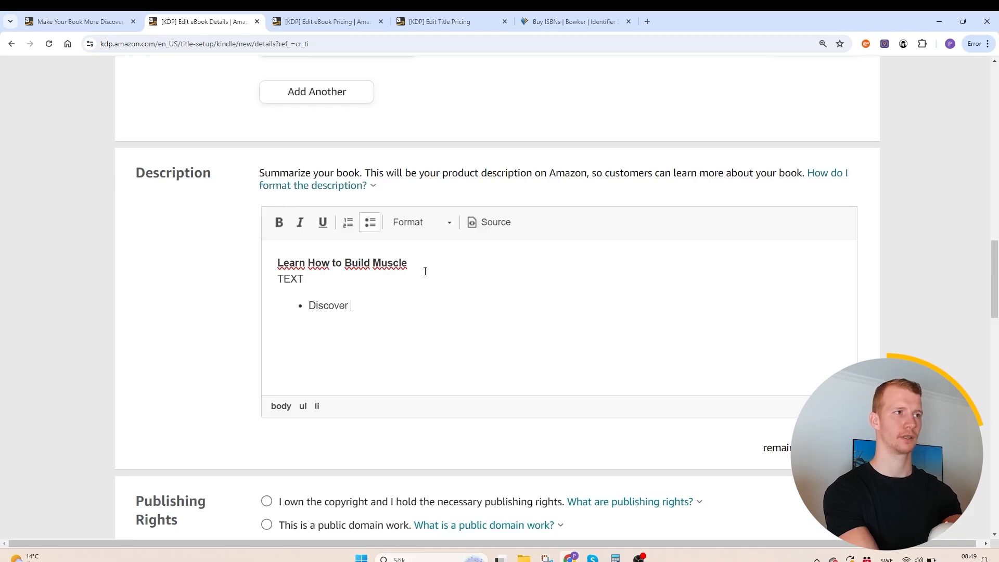
type("the 5 proven ")
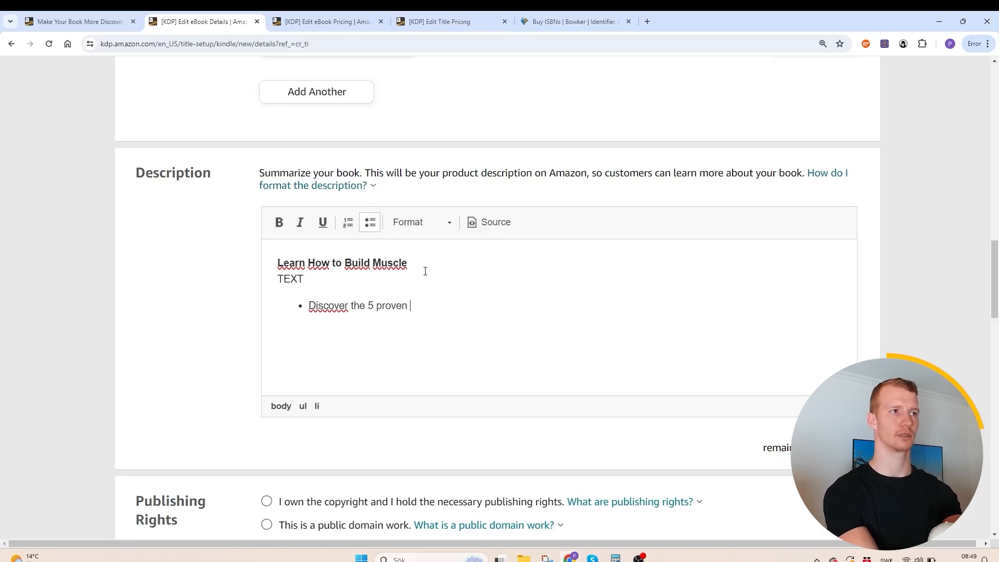
type("methods...")
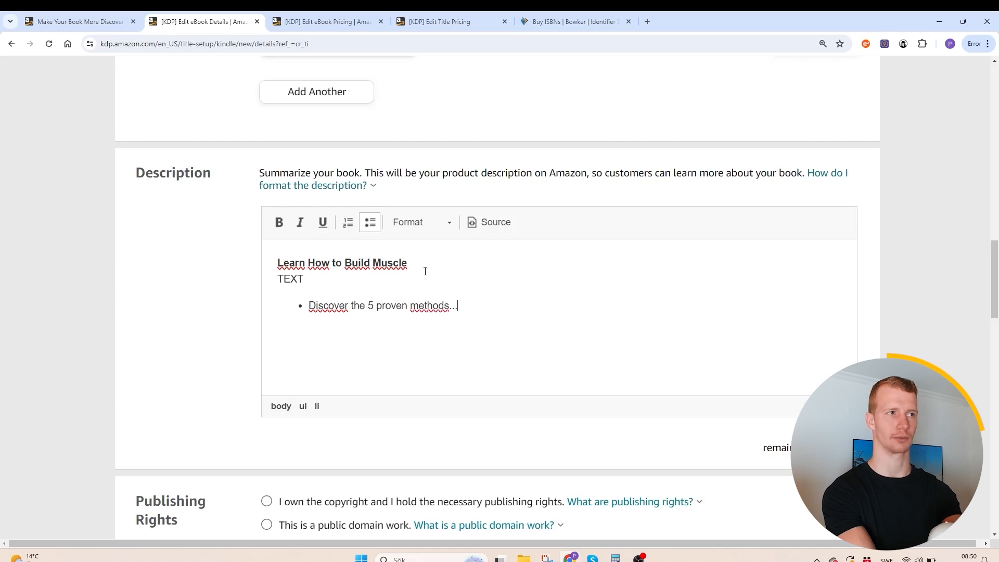
- Declare that you own the copyright and hold the publishing rights, and answer No to sexually explicit images or title
scroll(425, 271, "down", 5)
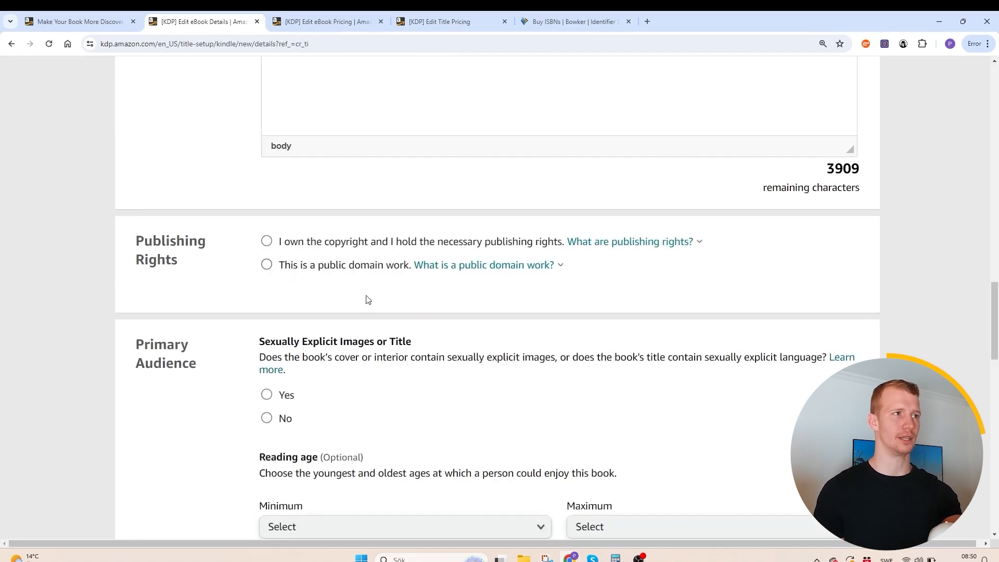
scroll(359, 266, "up", 2)
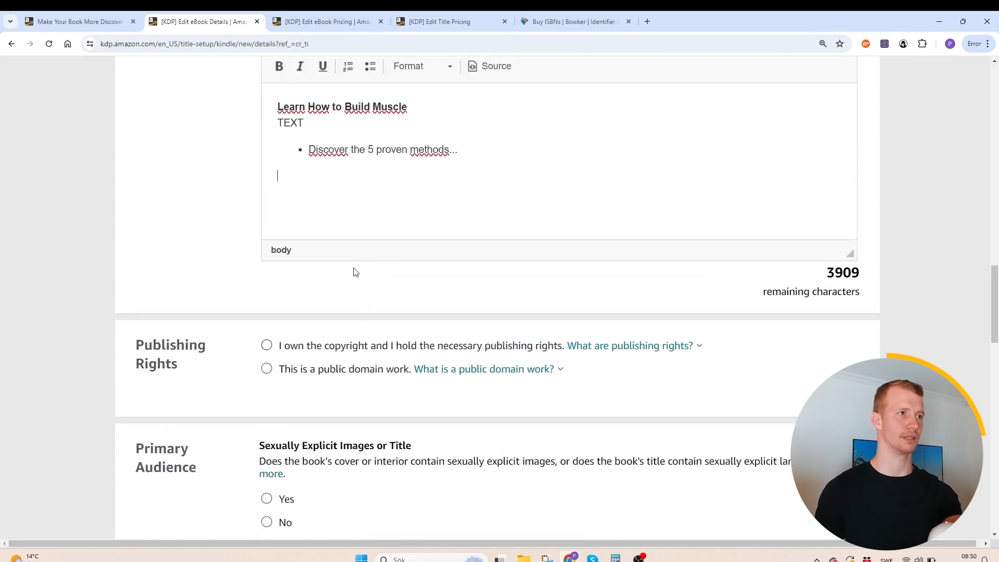
left_click(270, 345)
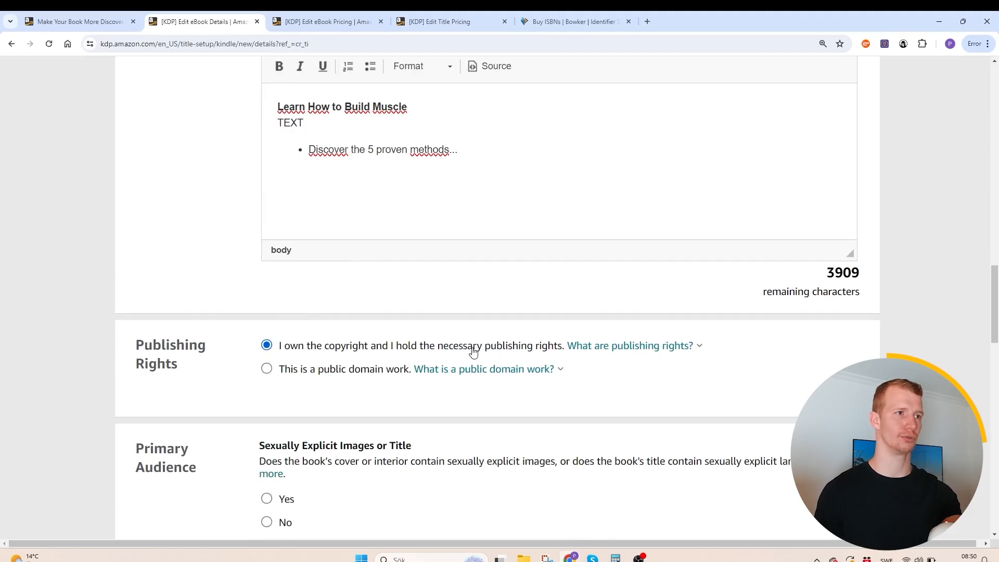
scroll(291, 338, "down", 5)
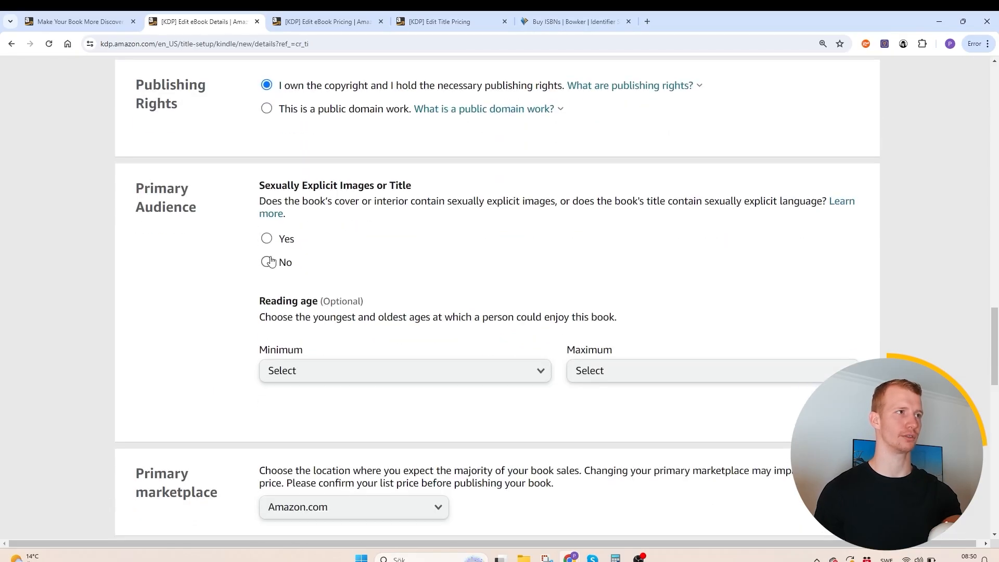
left_click(269, 265)
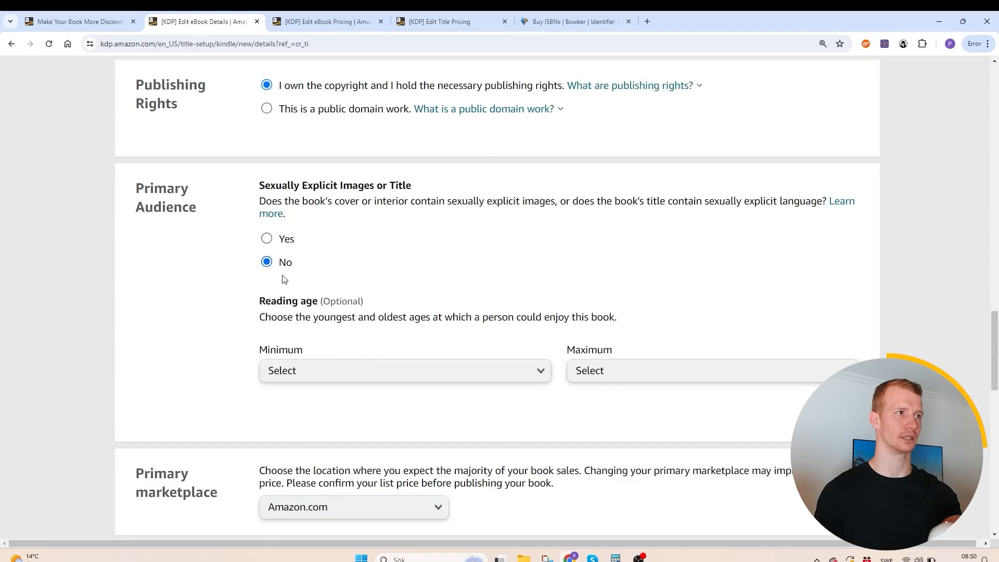
- Leave the reading age unset, keep Amazon.com as primary marketplace, and save the category Health, Fitness & Dieting with the General placement
scroll(285, 280, "down", 1)
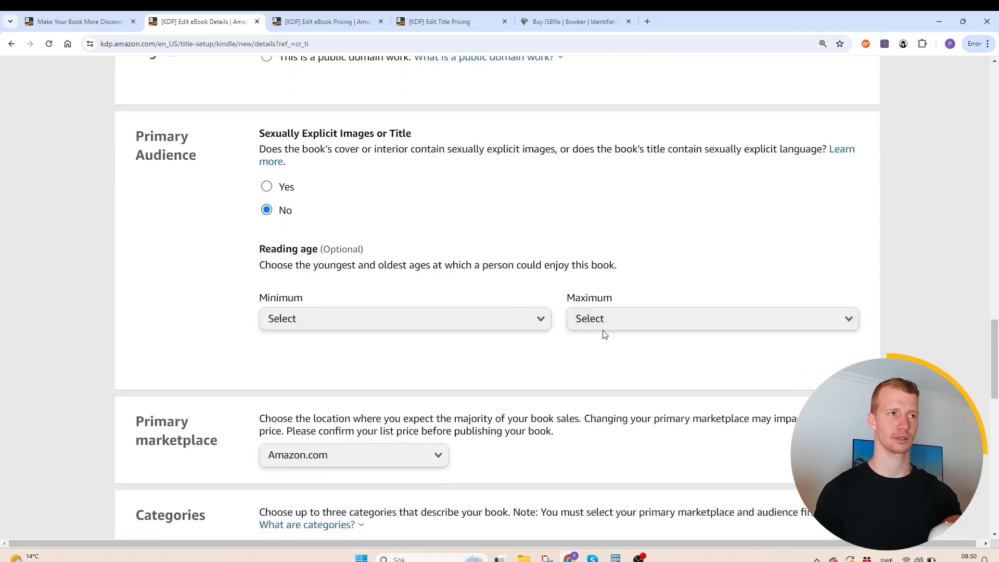
scroll(604, 333, "down", 2)
scroll(556, 216, "down", 2)
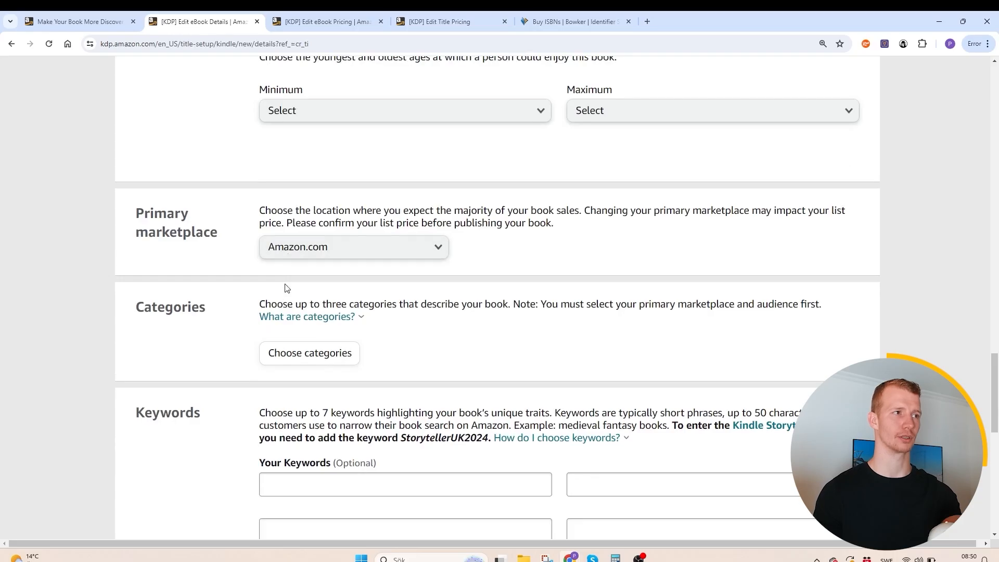
scroll(288, 289, "down", 2)
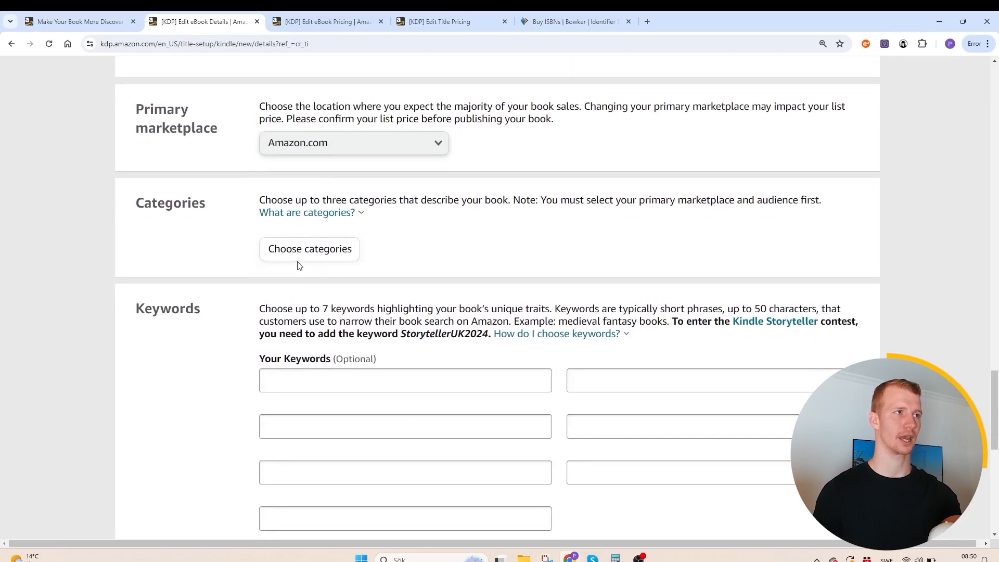
left_click(310, 254)
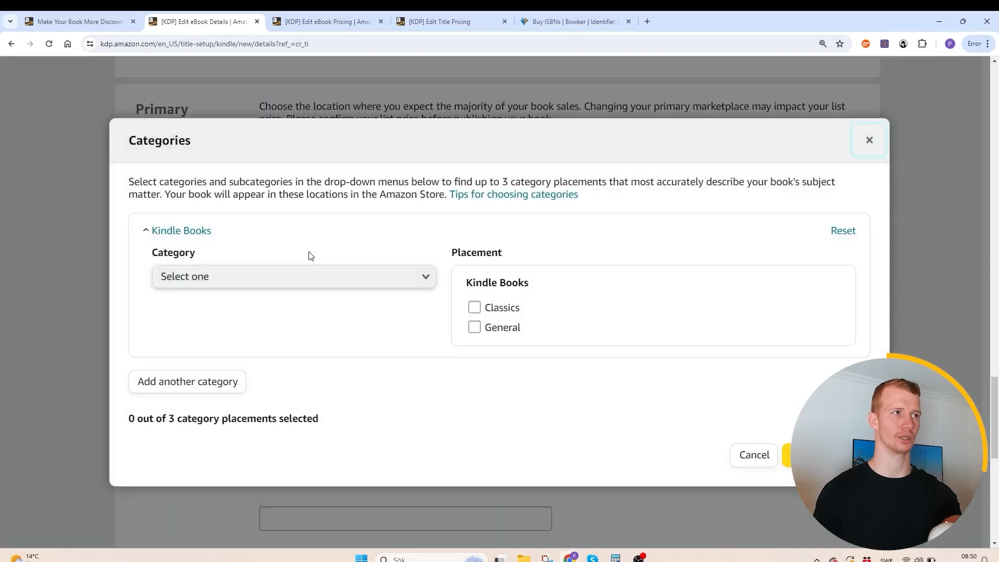
left_click(281, 276)
scroll(208, 365, "down", 2)
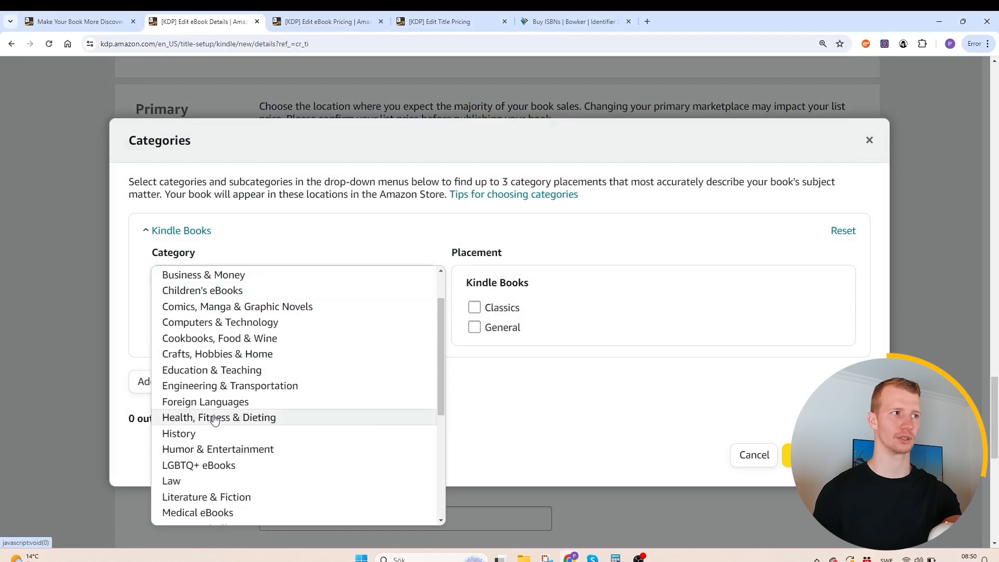
scroll(217, 377, "down", 1)
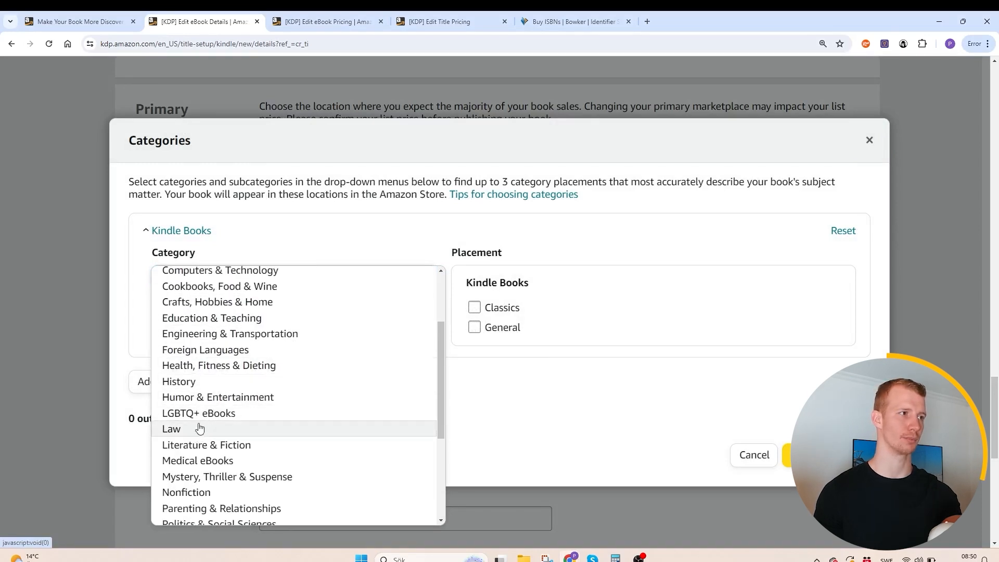
left_click(200, 372)
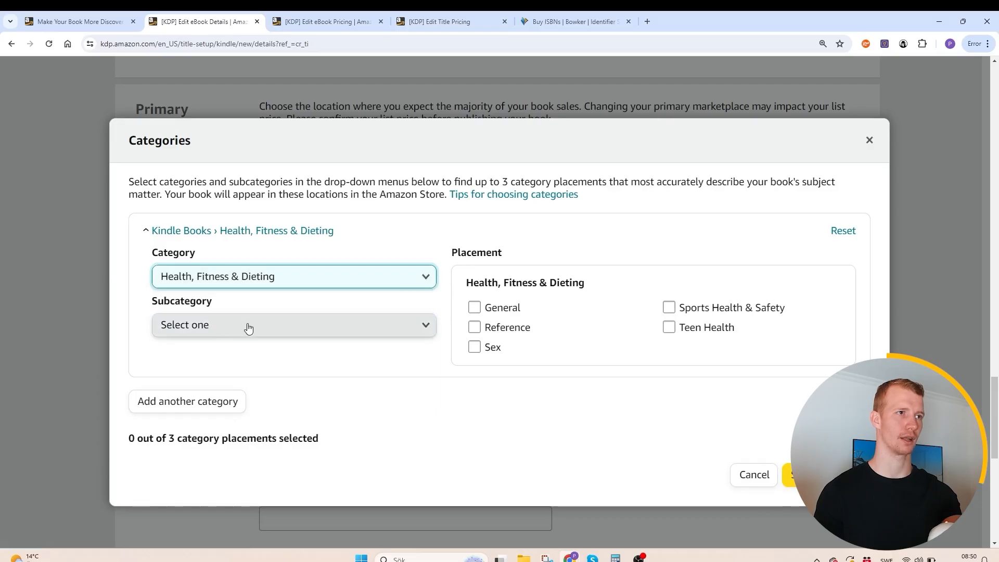
left_click(474, 308)
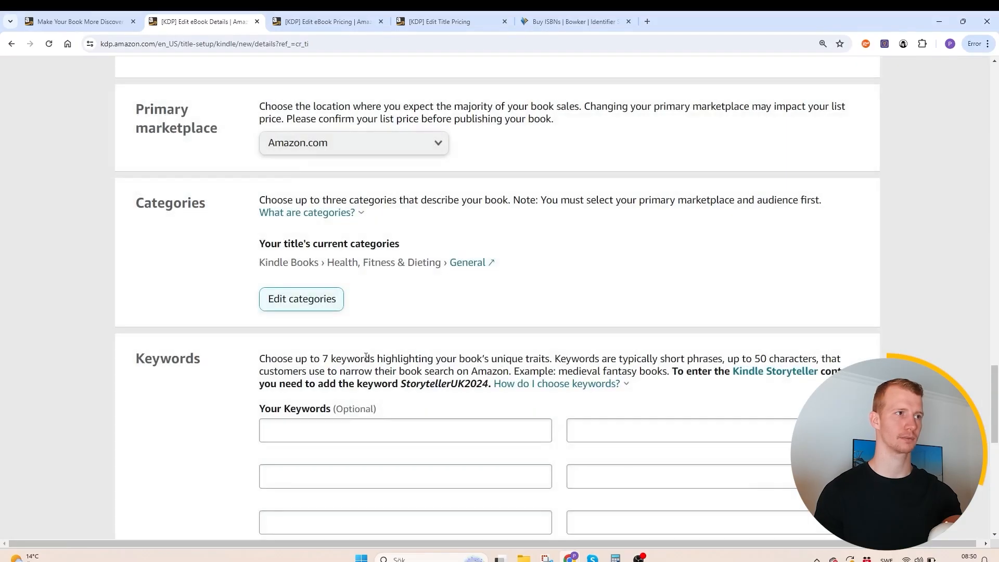
- Review the "Keywords to avoid" guidelines on the KDP help page before filling in the book's keywords
scroll(348, 338, "down", 3)
left_click(347, 338)
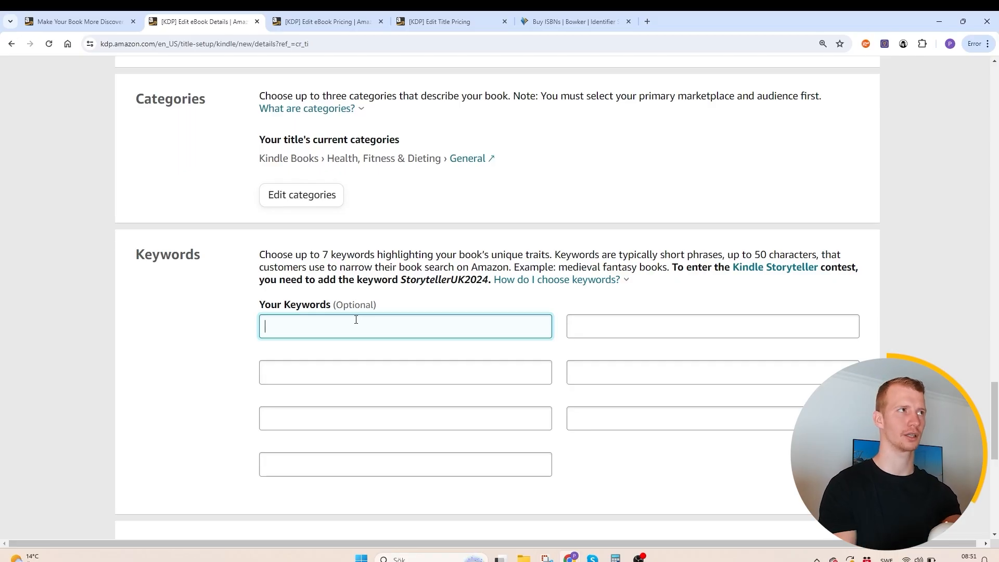
left_click(131, 16)
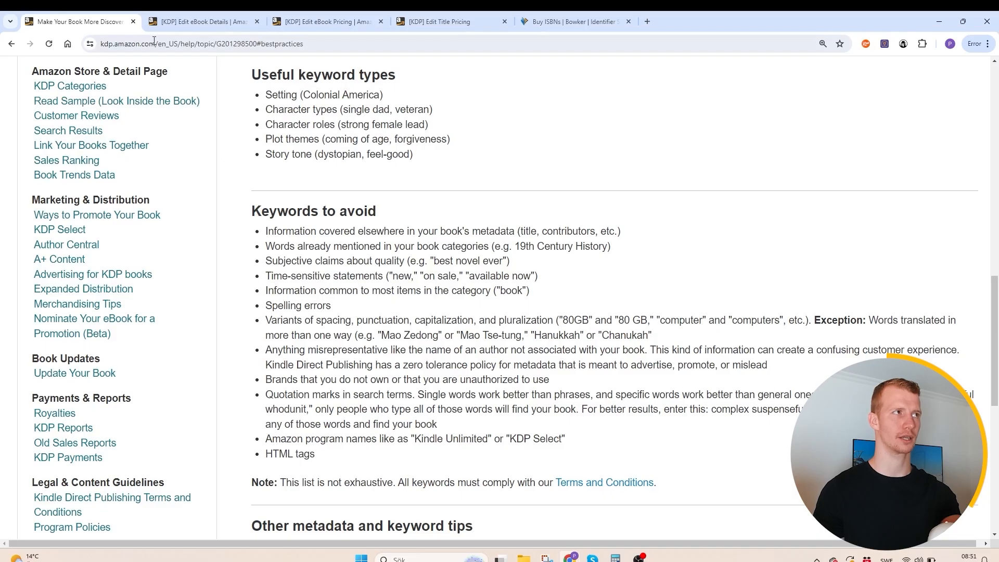
left_click_drag(256, 216, 324, 275)
left_click(319, 229)
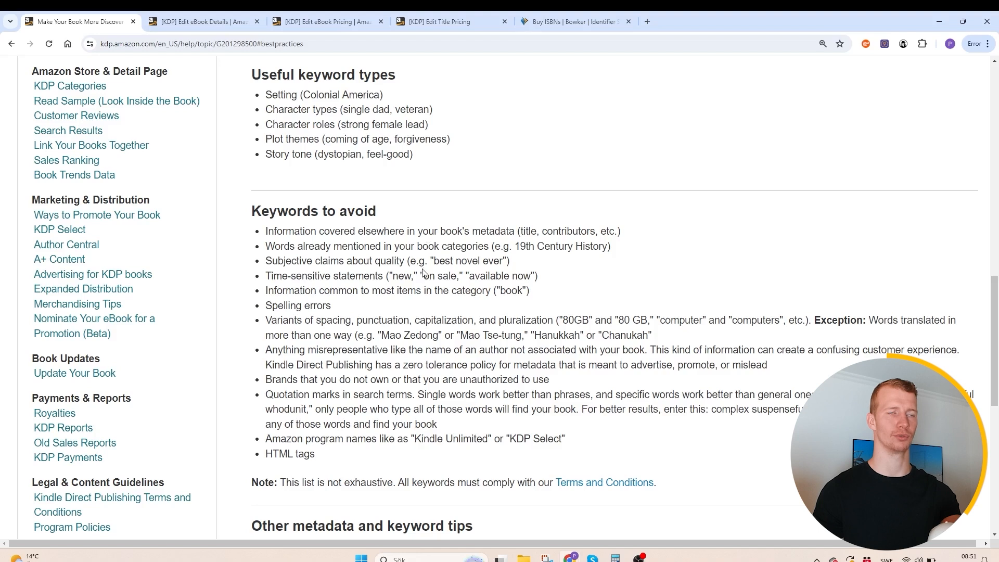
left_click_drag(428, 246, 466, 246)
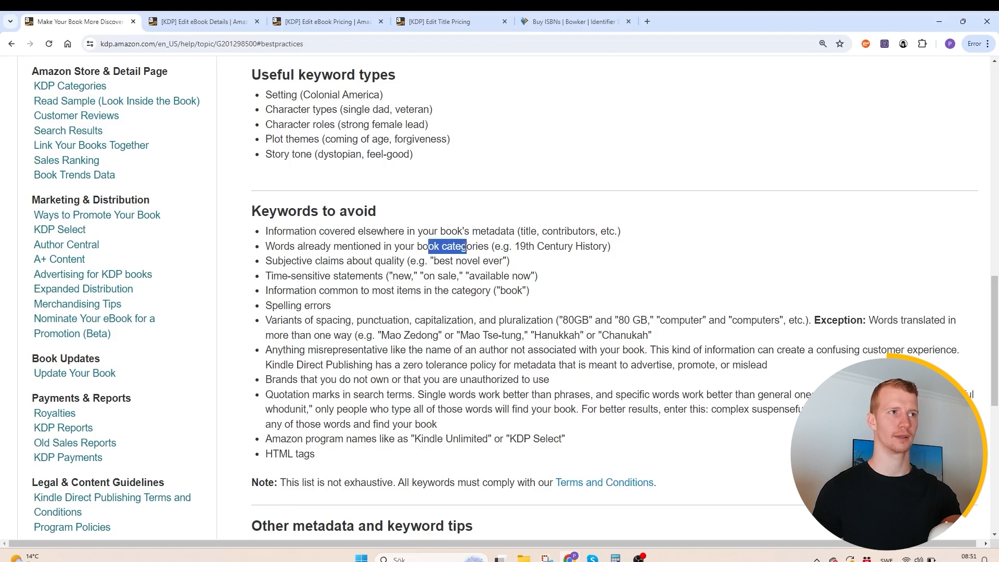
left_click(466, 246)
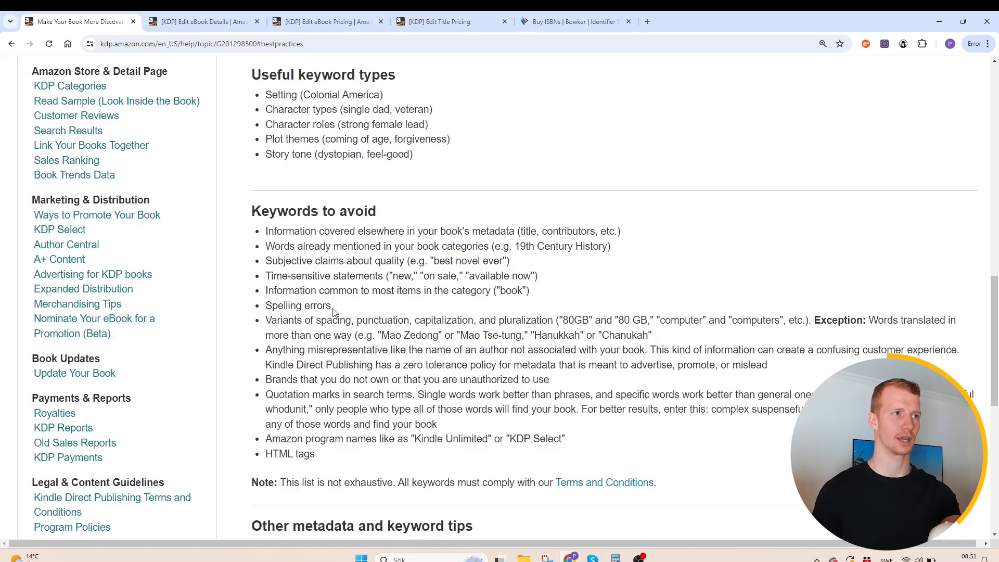
triple_click(342, 353)
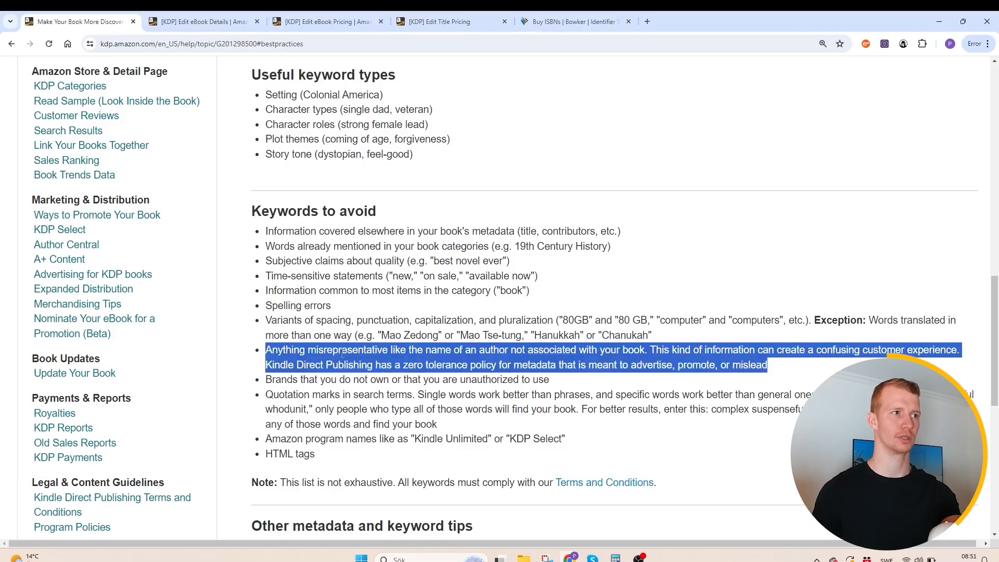
left_click(342, 353)
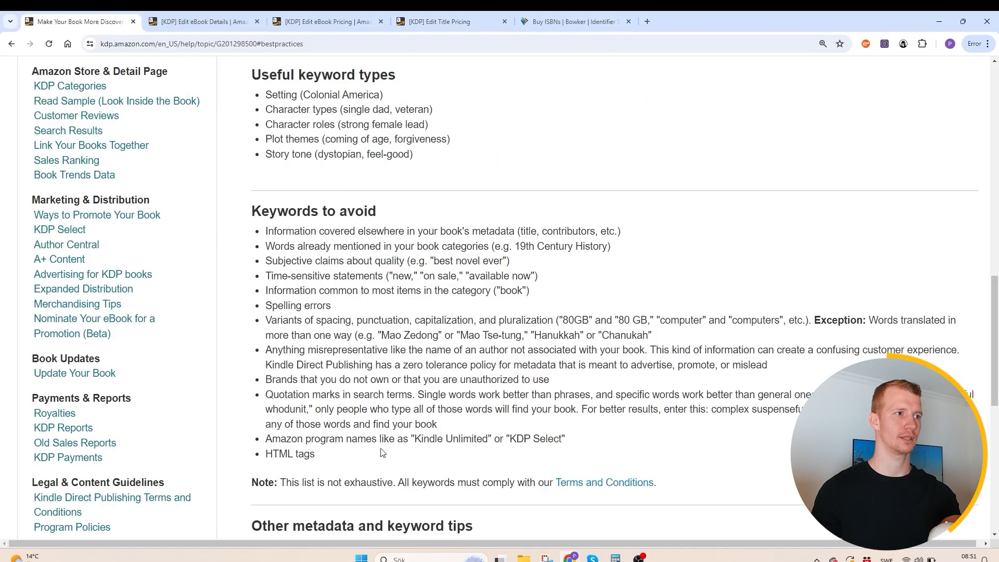
left_click_drag(383, 452, 229, 226)
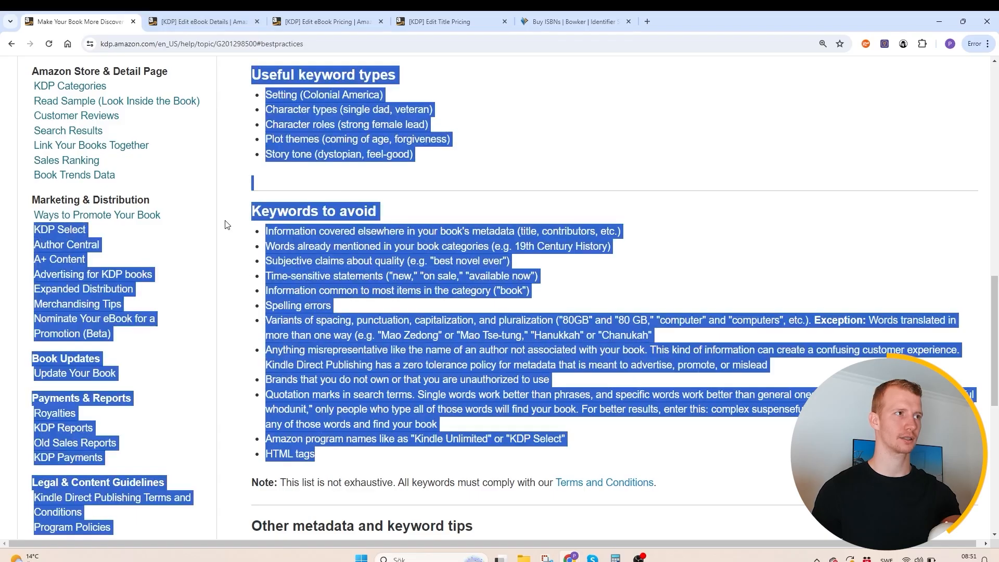
left_click(301, 243)
- Return to the eBook details and enter "Building strength" as the first keyword
left_click(235, 15)
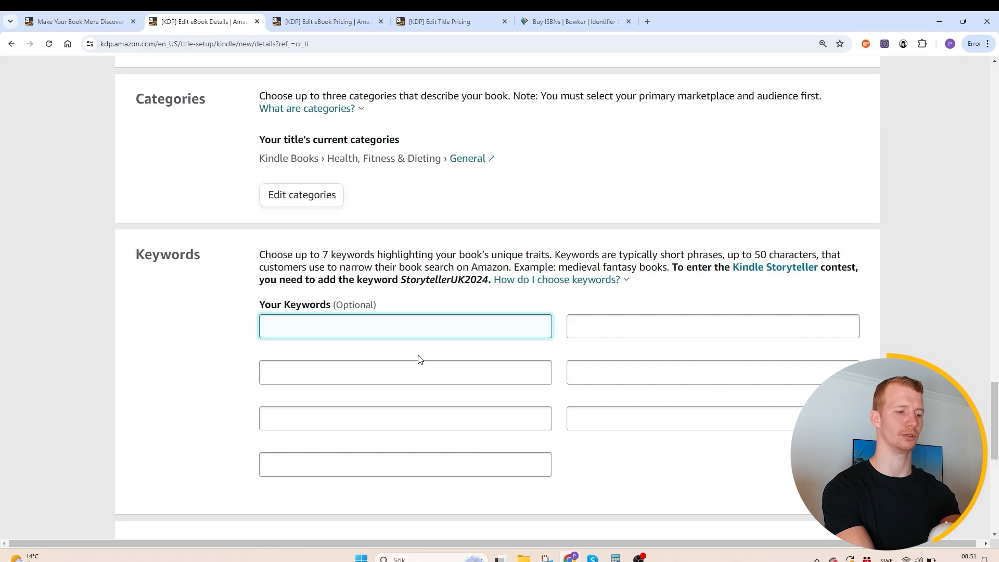
type("uilding streng")
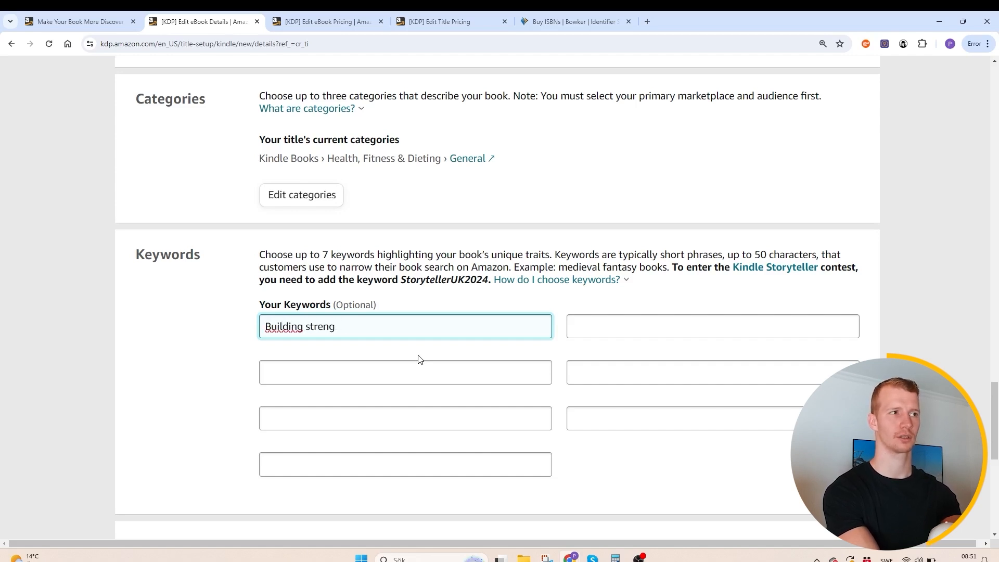
type("htth")
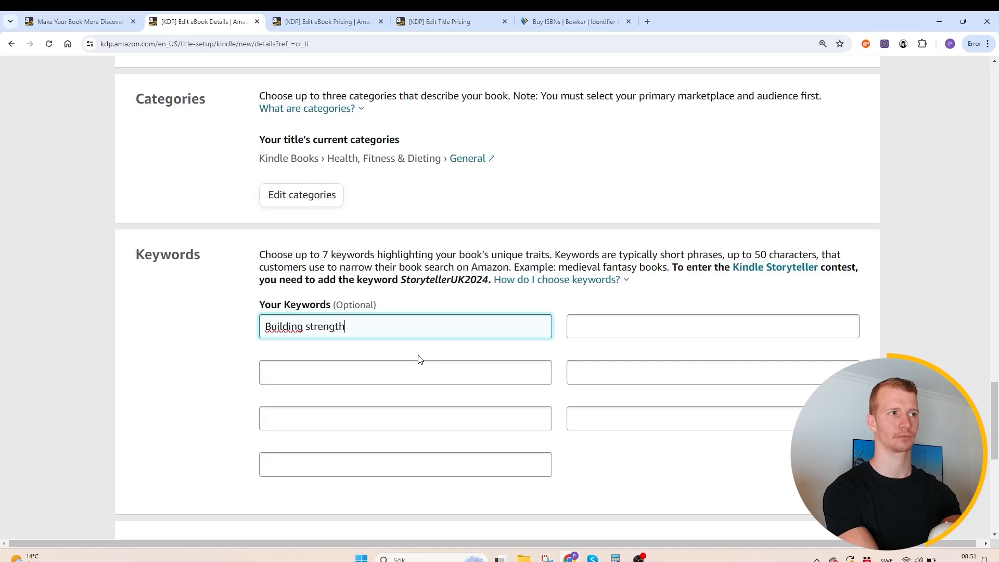
- Enter "How to get strong as a beginner" as the second keyword
key("Tab")
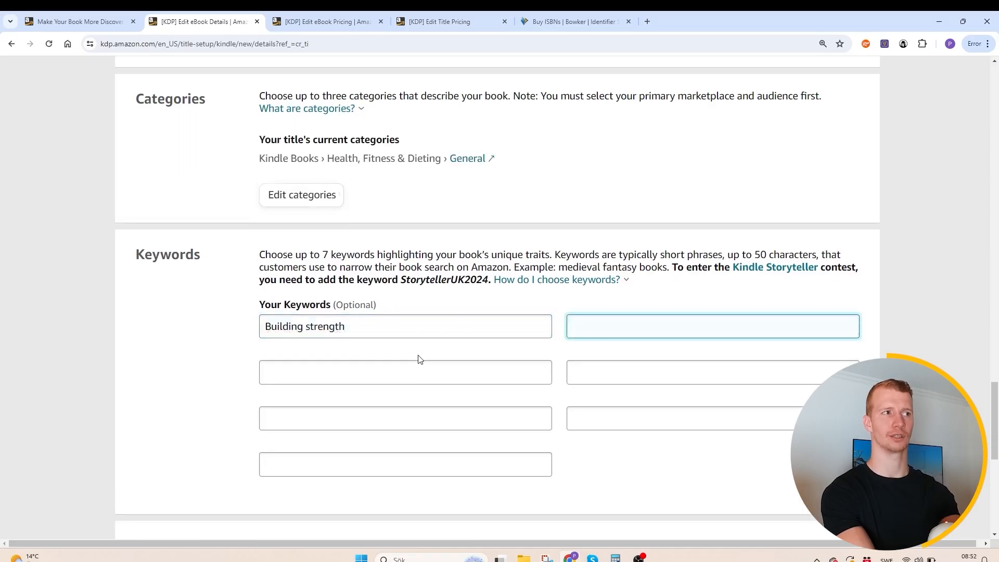
type("How to ge")
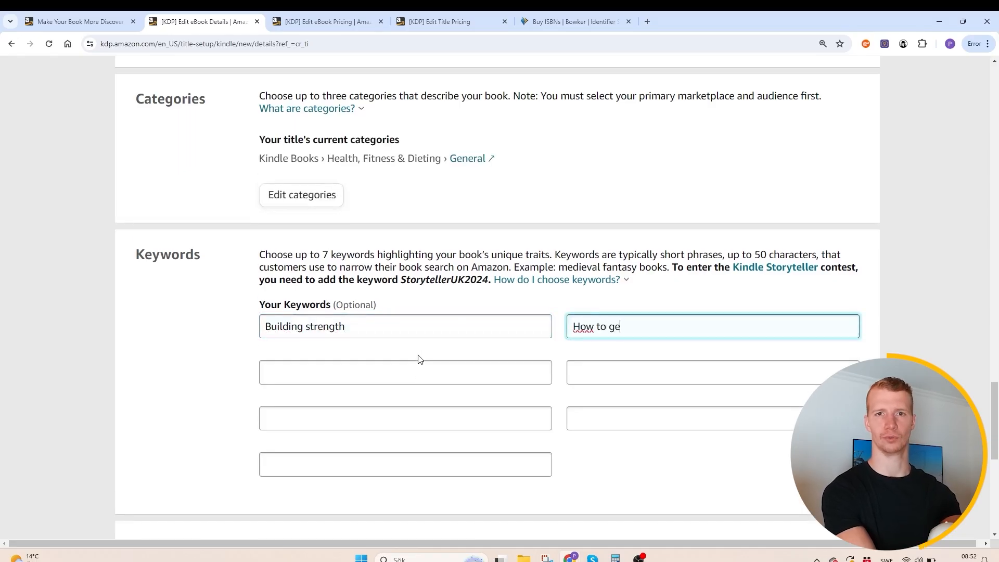
type("t strong")
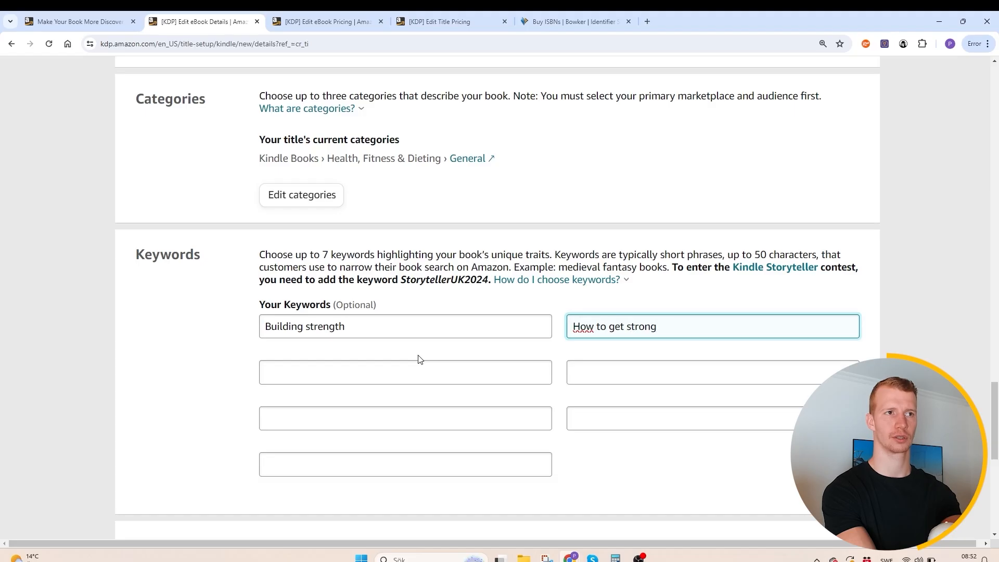
type(" as a beginner")
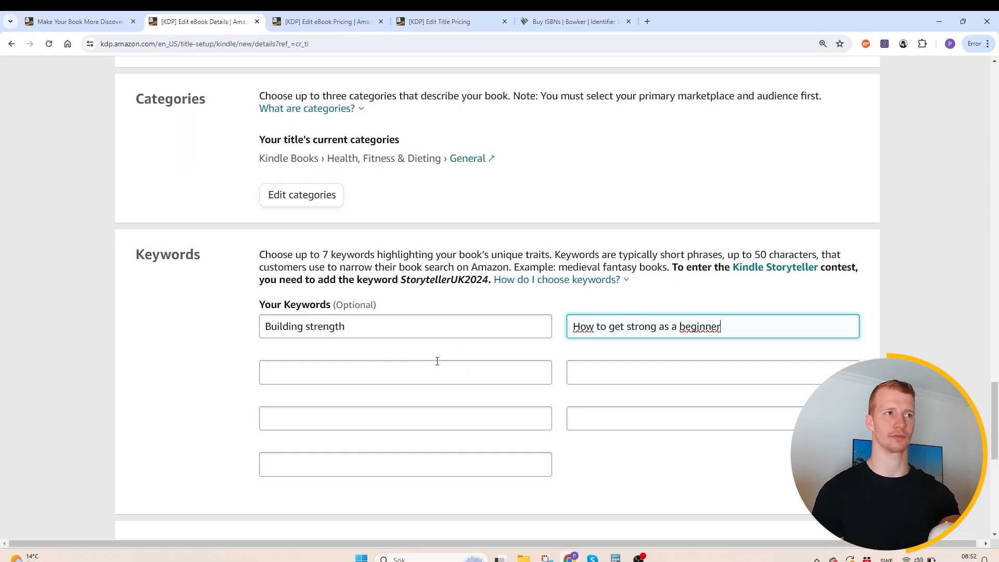
scroll(434, 350, "down", 1)
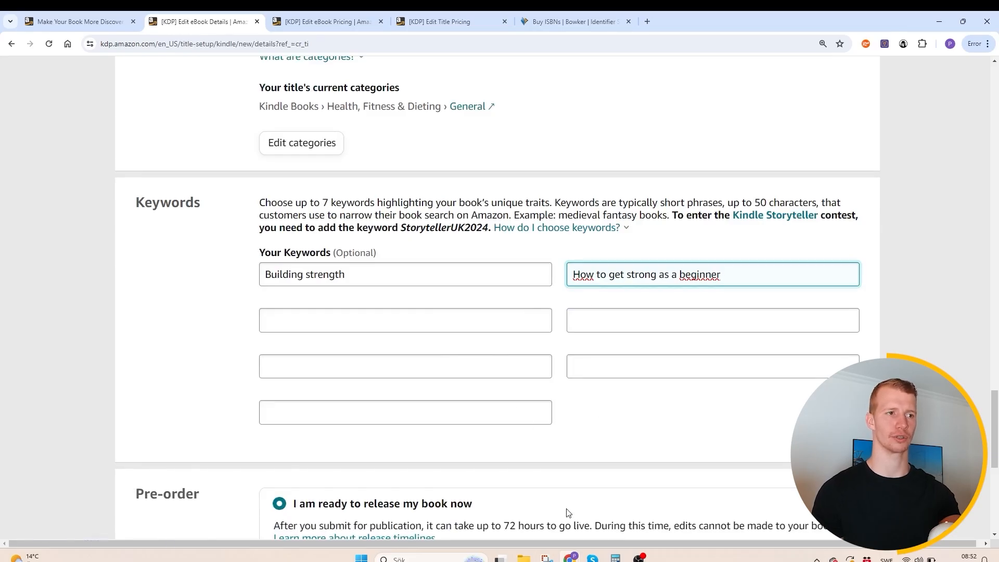
- Check the Amazon search suggestions for fitness books, then reread the "Keywords to avoid" guidelines on the KDP help page, especially the entry on "book"
left_click(571, 558)
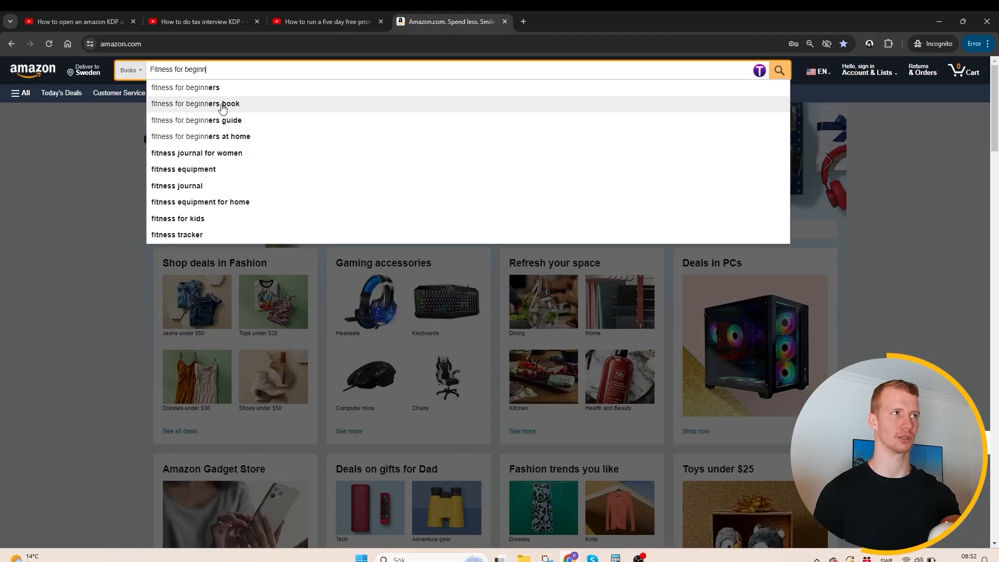
mouse_move(571, 556)
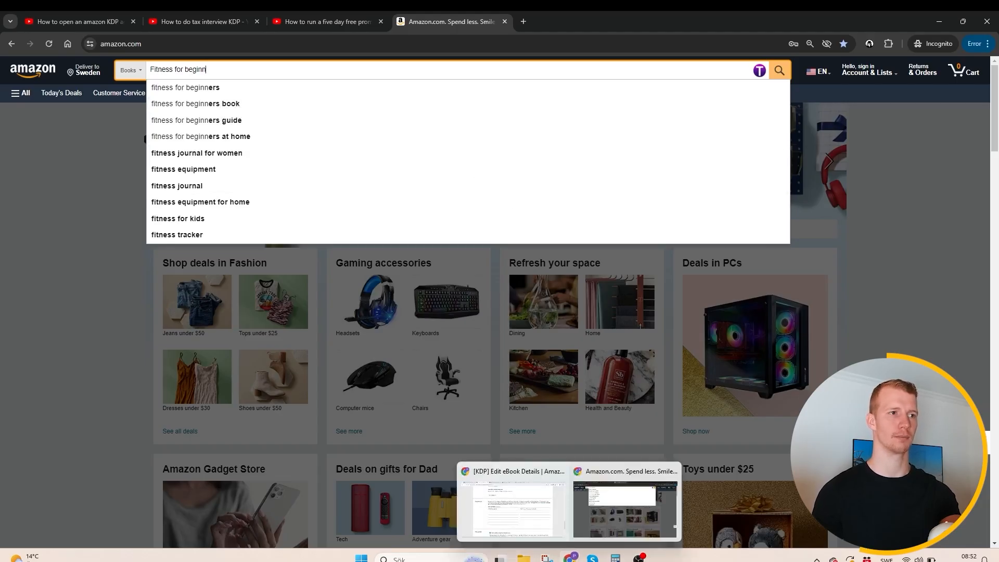
left_click(512, 500)
left_click(88, 16)
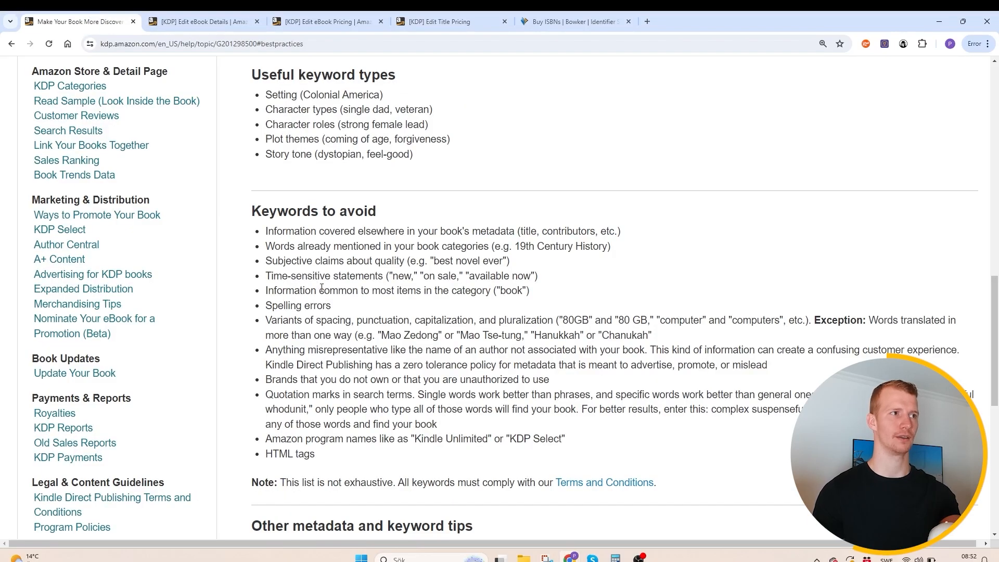
left_click_drag(321, 287, 333, 308)
left_click(469, 293)
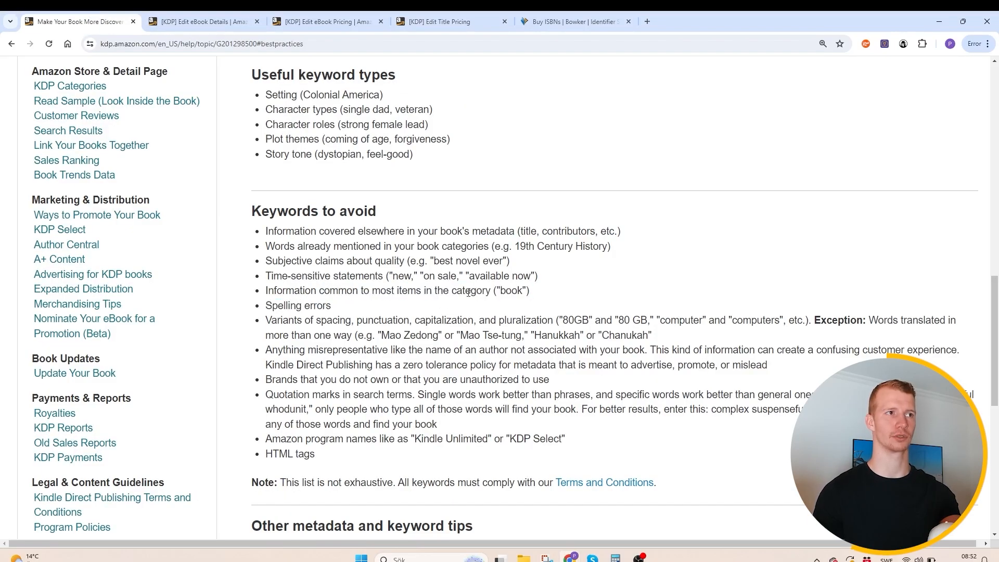
double_click(511, 292)
left_click_drag(249, 218, 383, 220)
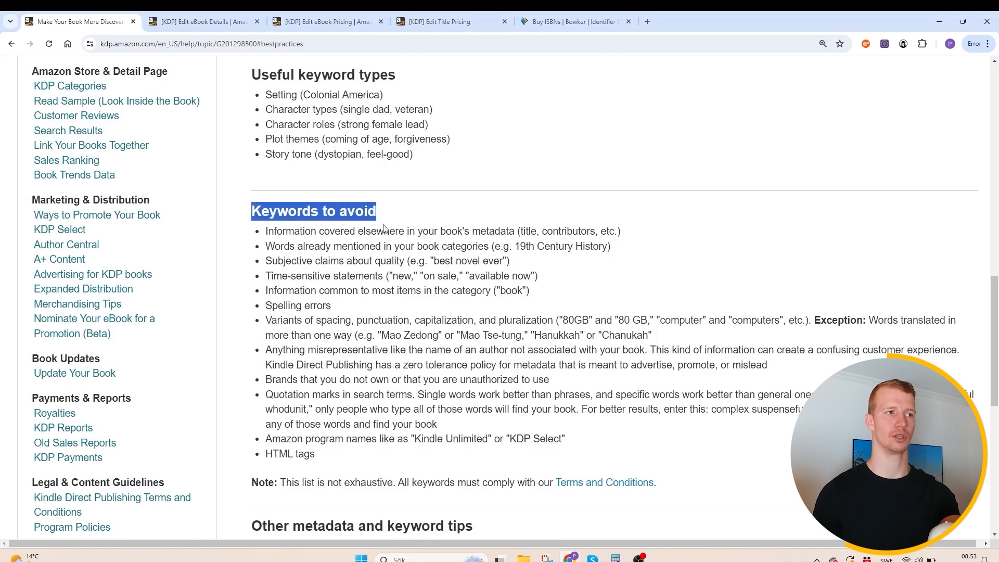
- Return to the eBook details, compare the pre-order options, keep "I am ready to release my book now", and save and continue to the content
key("ctrl+Tab")
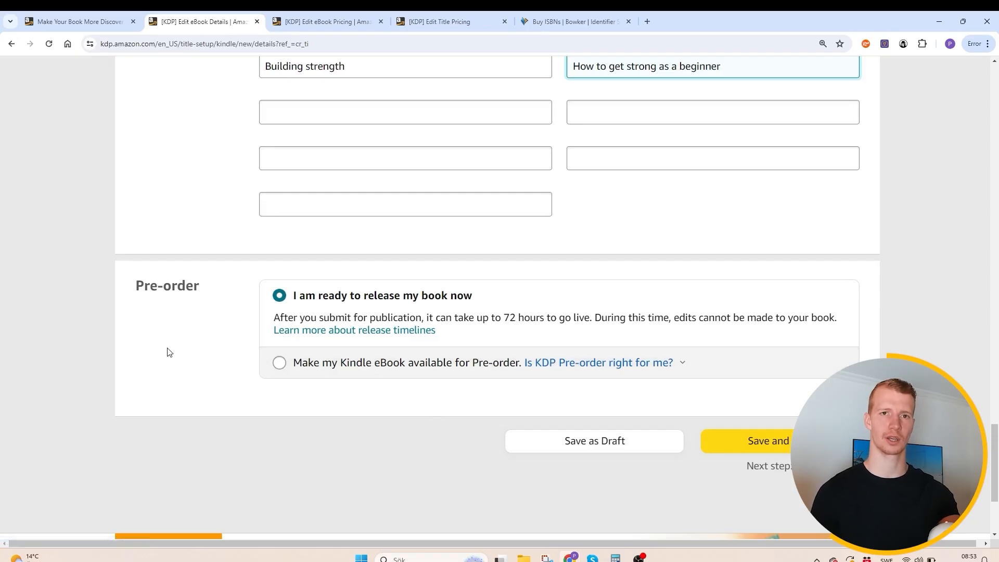
left_click(321, 368)
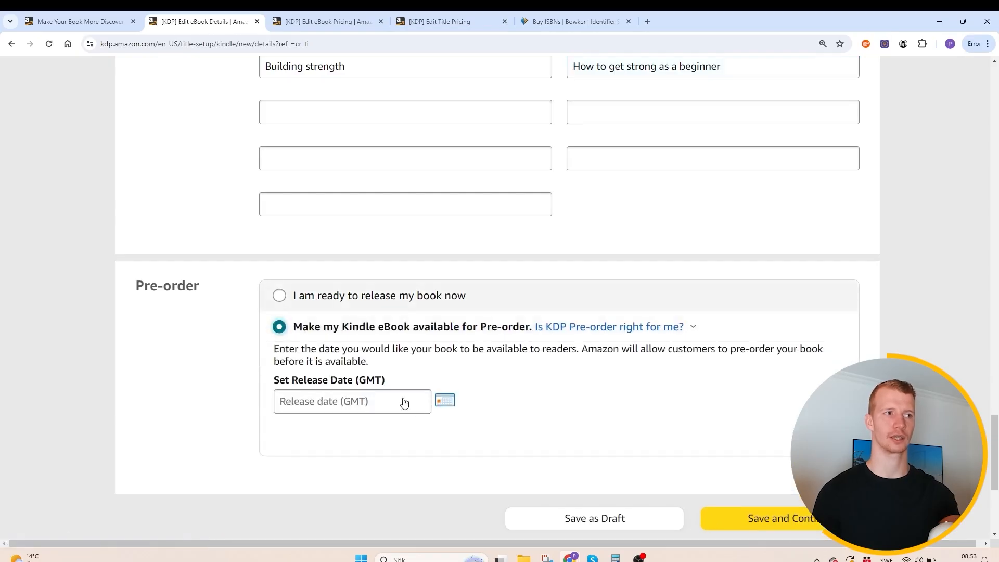
left_click(309, 303)
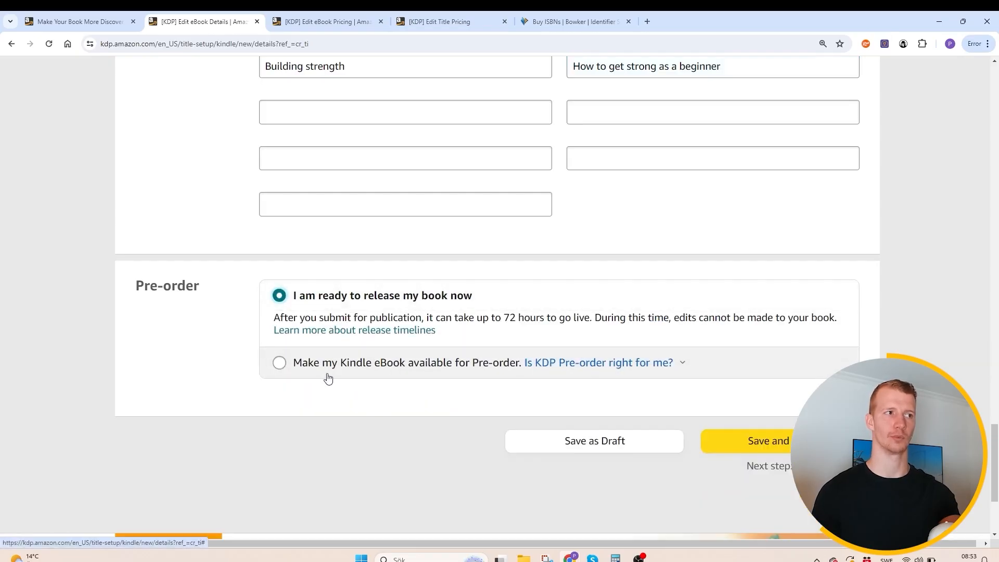
left_click(326, 362)
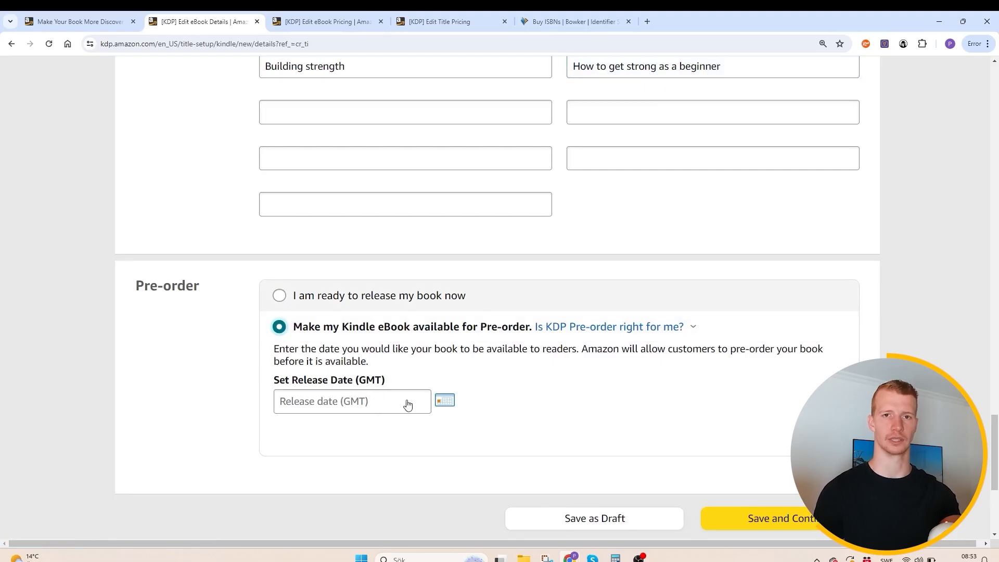
left_click(321, 304)
left_click(374, 345)
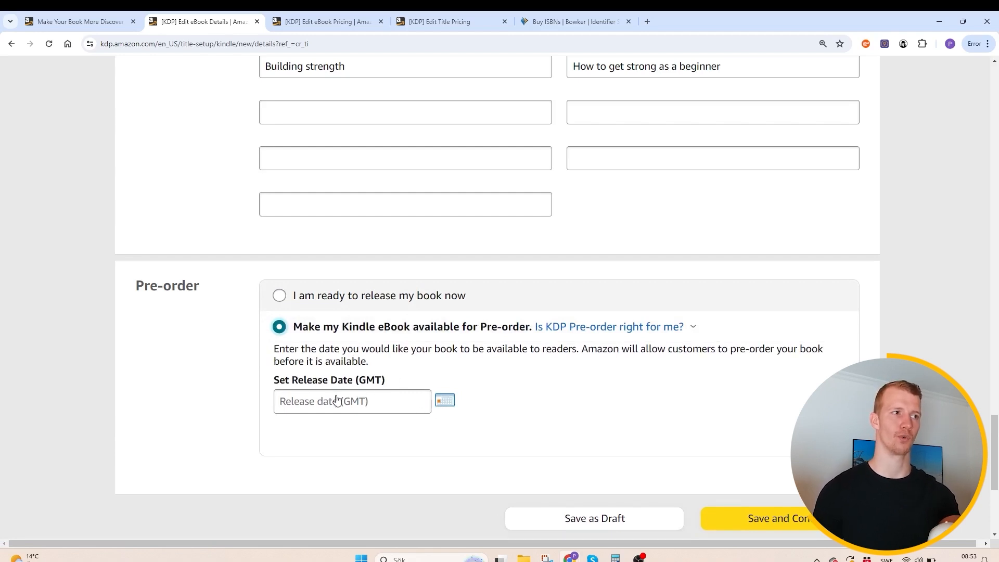
left_click(325, 296)
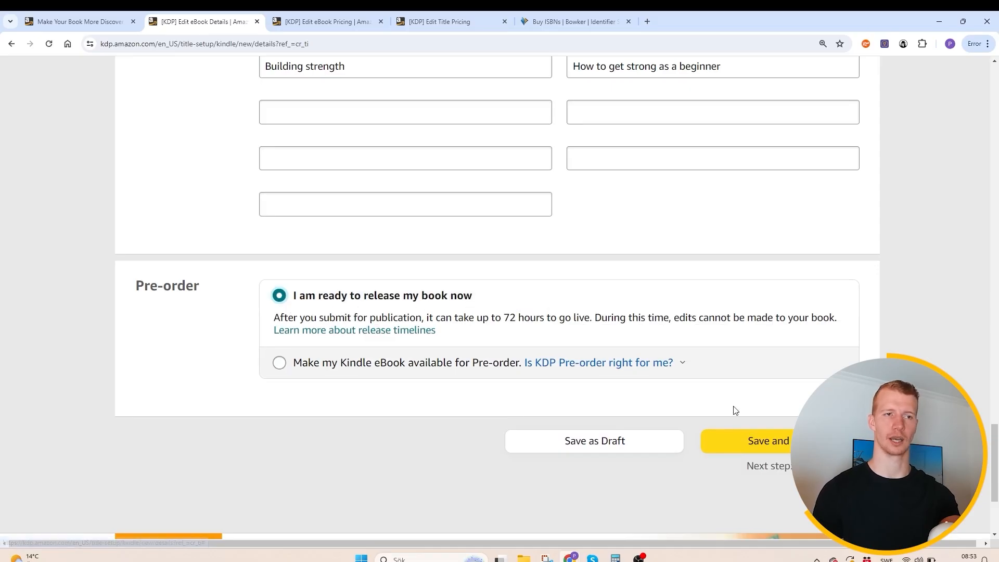
left_click(753, 441)
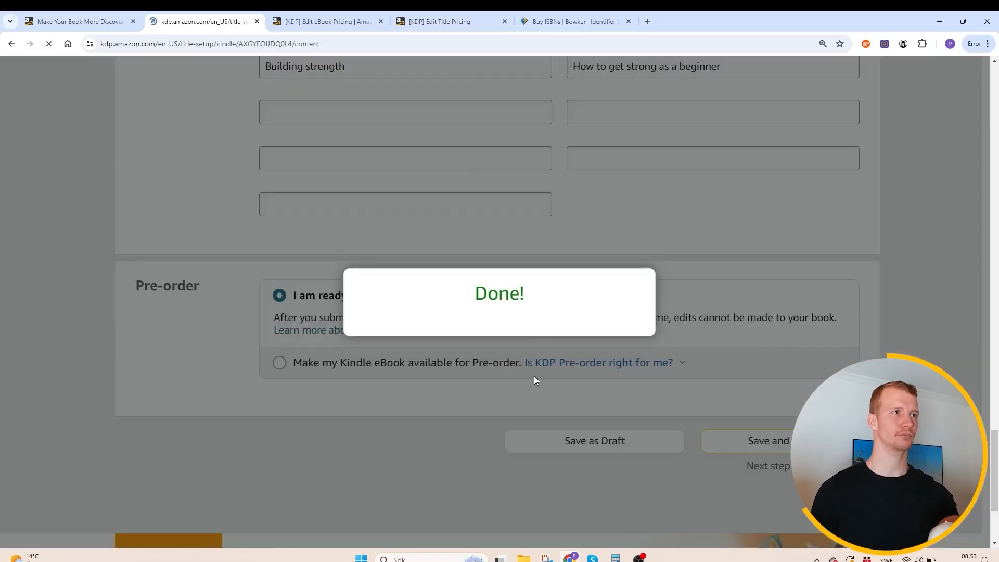
- Look over the eBook content sections for manuscript, cover, AI-generated content, preview and ISBN
scroll(535, 380, "down", 2)
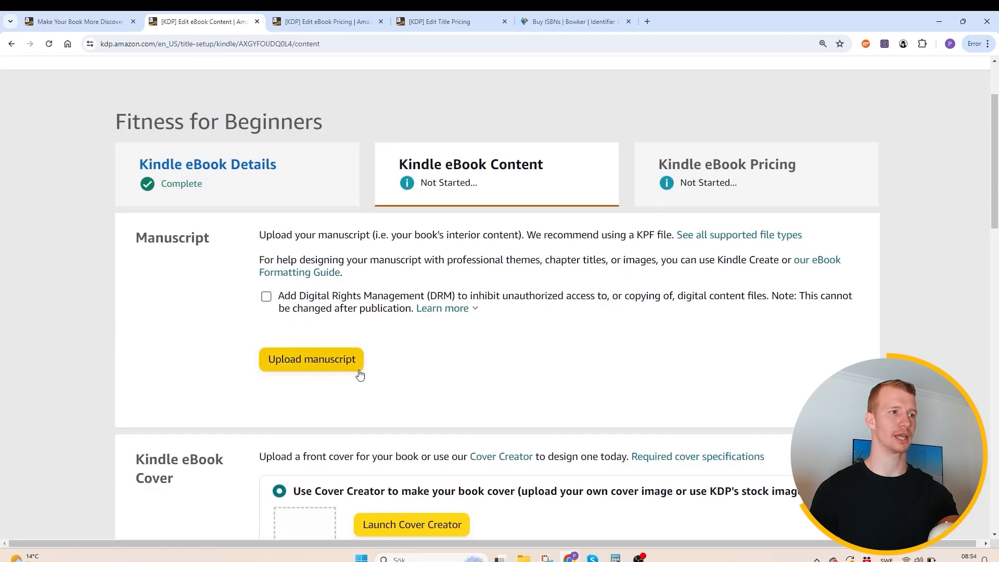
scroll(364, 378, "down", 2)
scroll(414, 387, "down", 2)
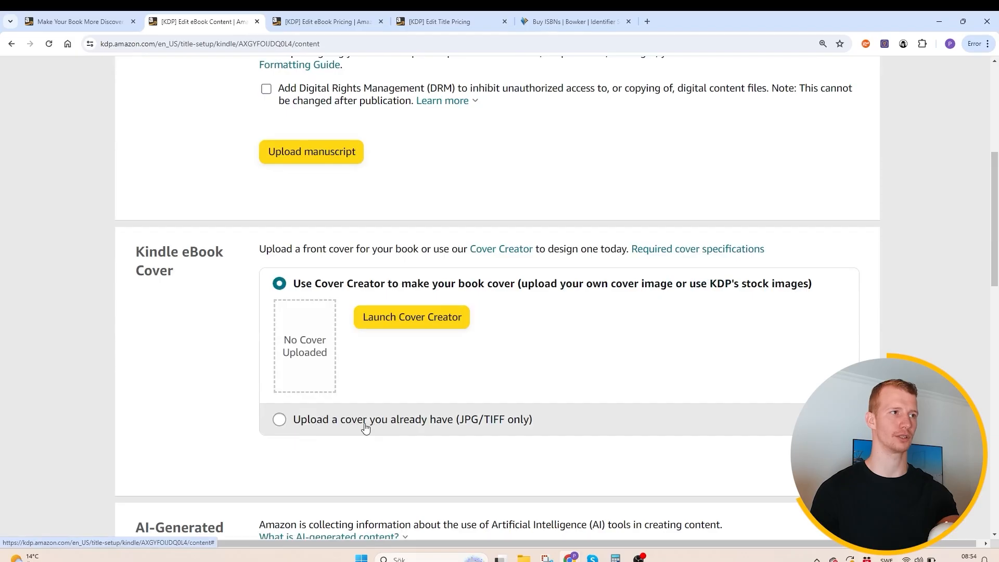
scroll(365, 427, "down", 5)
scroll(292, 310, "up", 3)
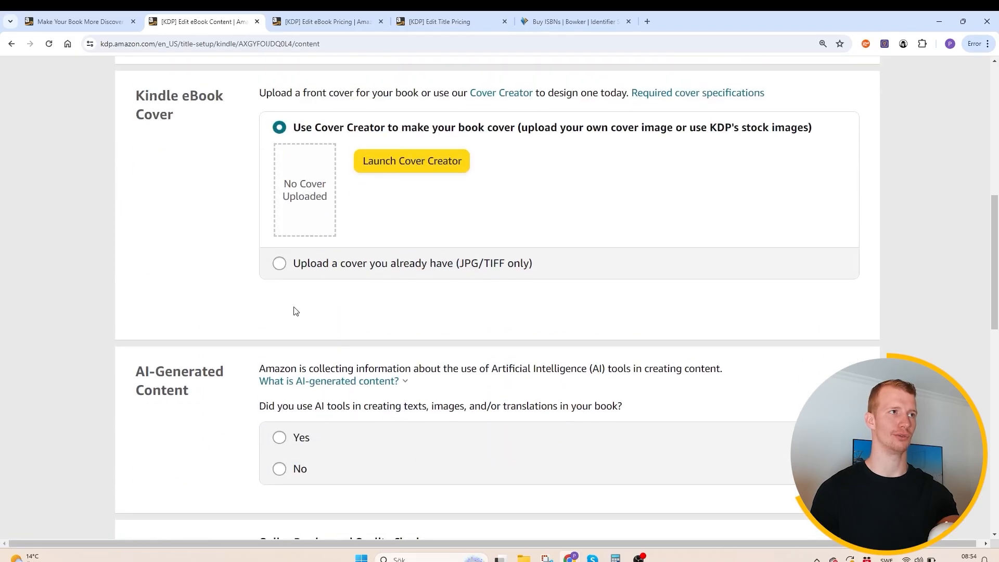
scroll(323, 357, "down", 7)
scroll(416, 353, "down", 3)
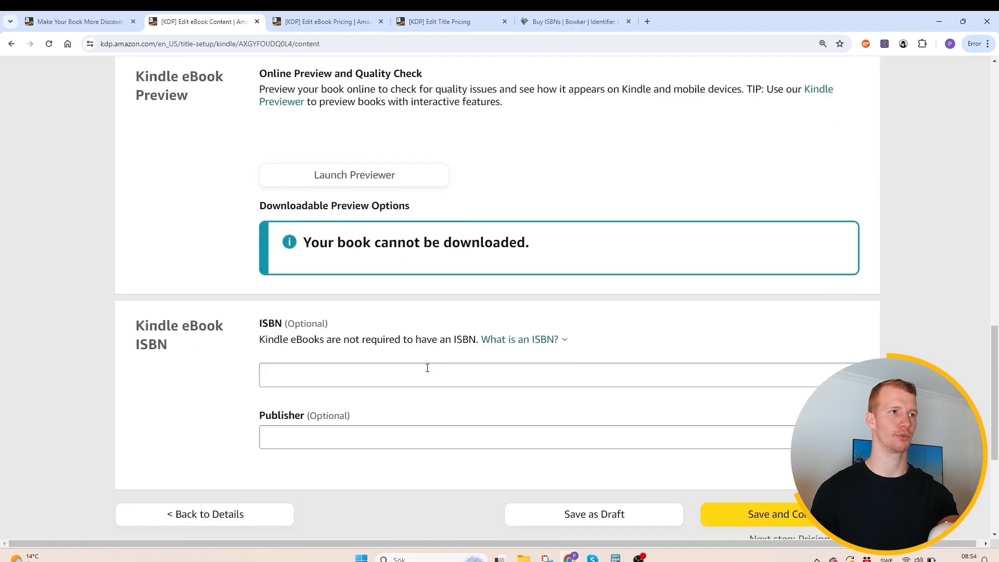
scroll(352, 278, "up", 9)
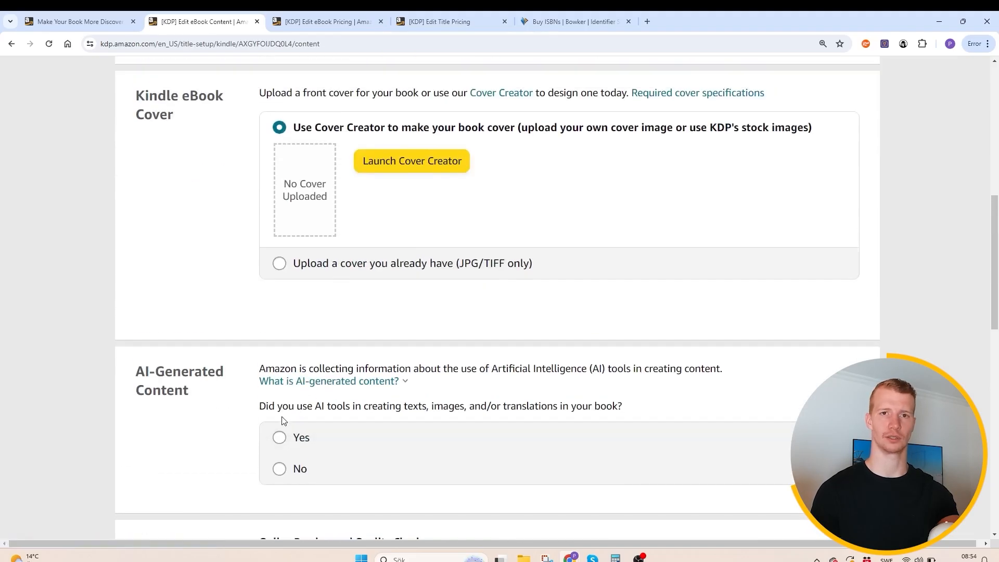
- Answer Yes to using AI tools in the book and examine the available choices for texts and images
left_click(302, 436)
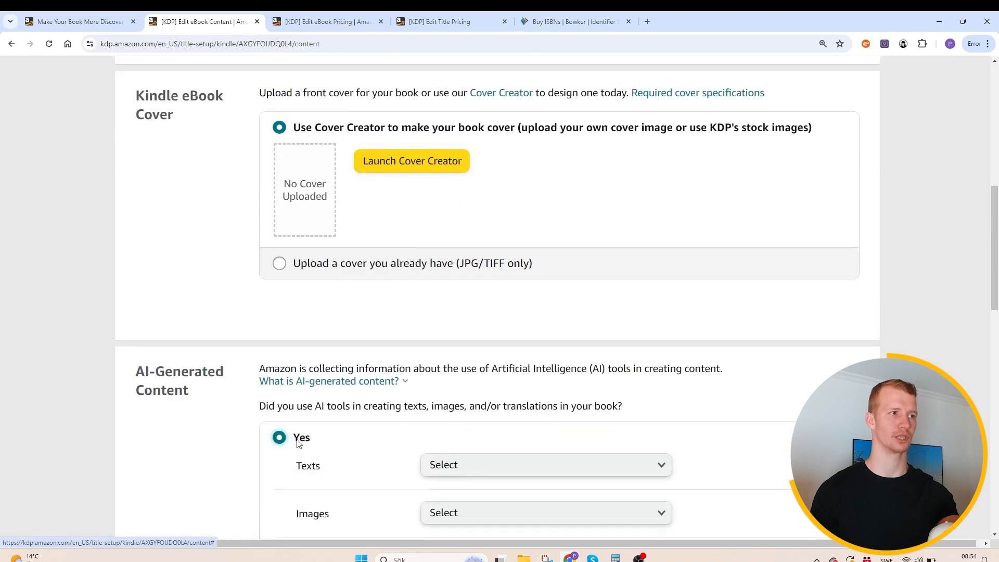
scroll(281, 437, "down", 2)
left_click(473, 373)
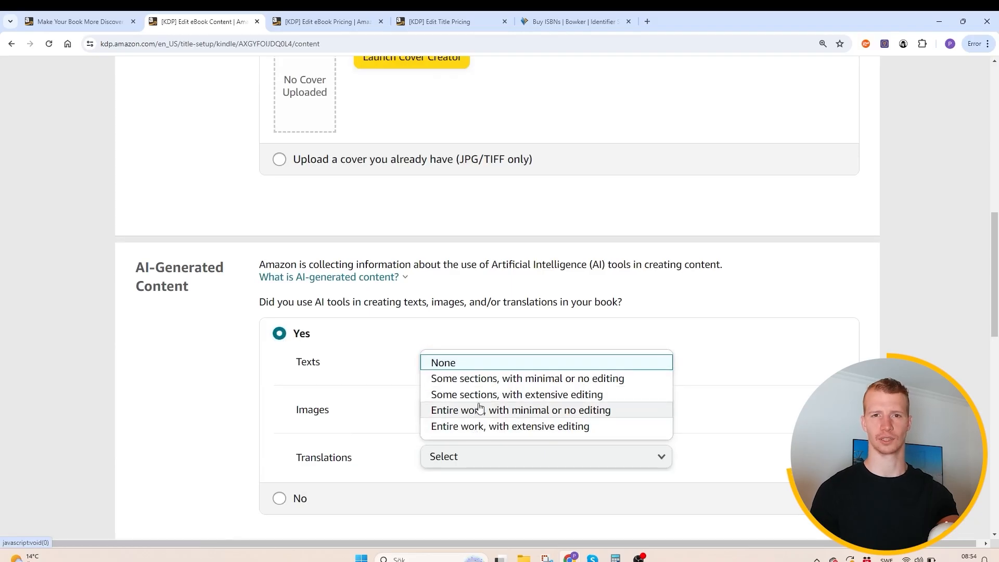
left_click(751, 336)
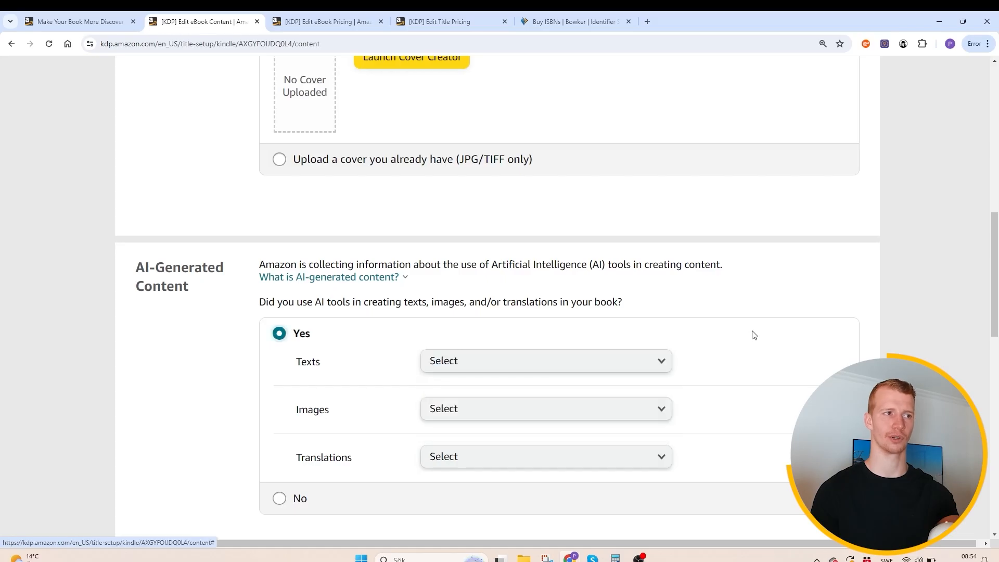
left_click(541, 411)
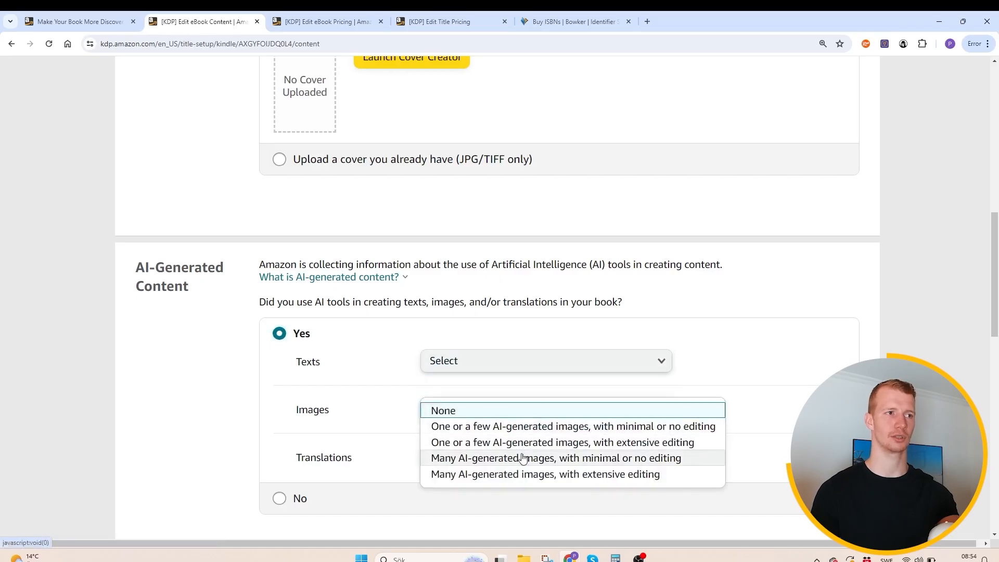
left_click(809, 325)
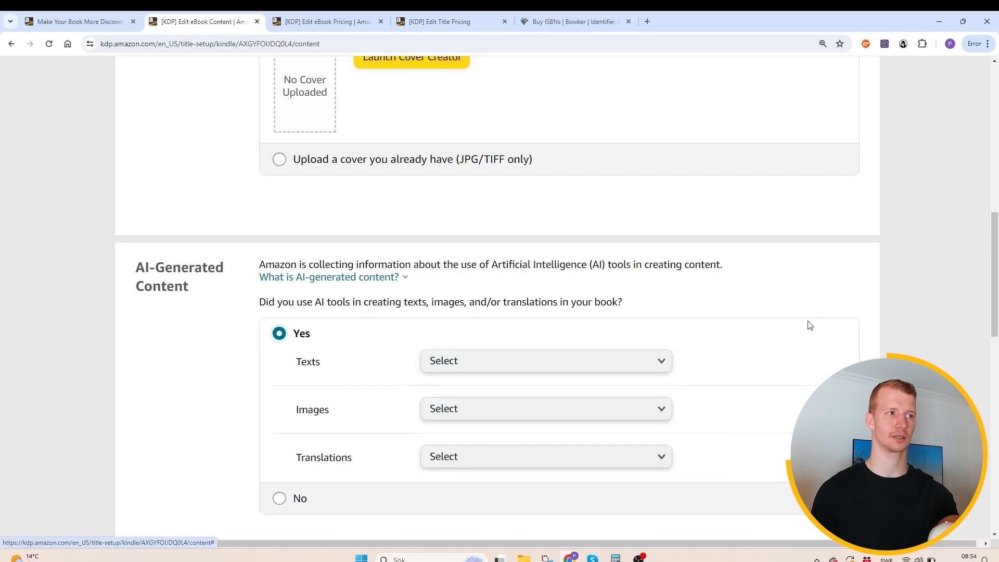
left_click(485, 370)
left_click(370, 390)
- Declare one or a few AI-generated images with minimal or no editing, and open the image tool name for entry
left_click(471, 409)
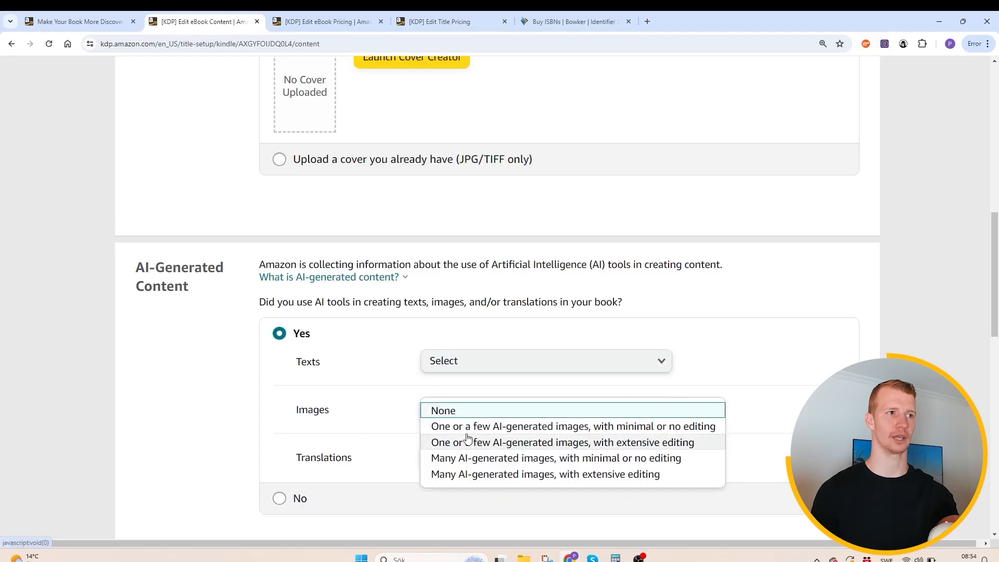
left_click(468, 424)
left_click(444, 463)
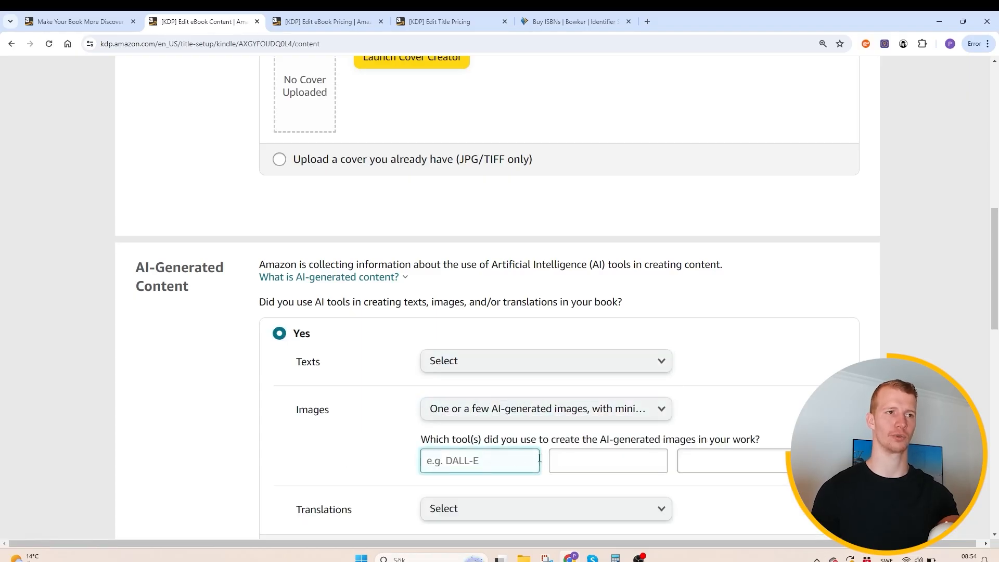
- Answer No to the question about using AI tools for texts, images or translations
scroll(539, 458, "down", 1)
scroll(539, 430, "down", 2)
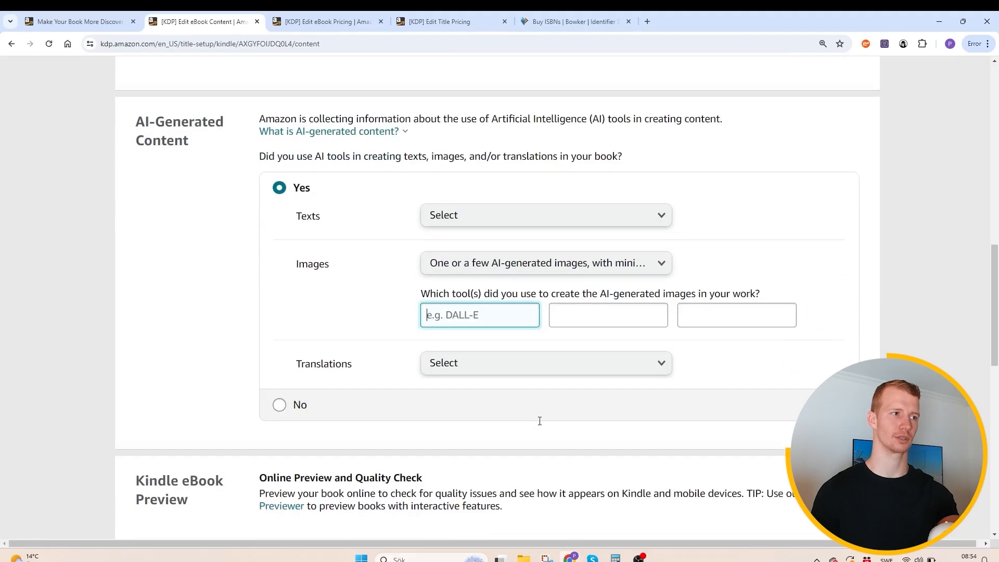
scroll(539, 420, "down", 2)
left_click(290, 289)
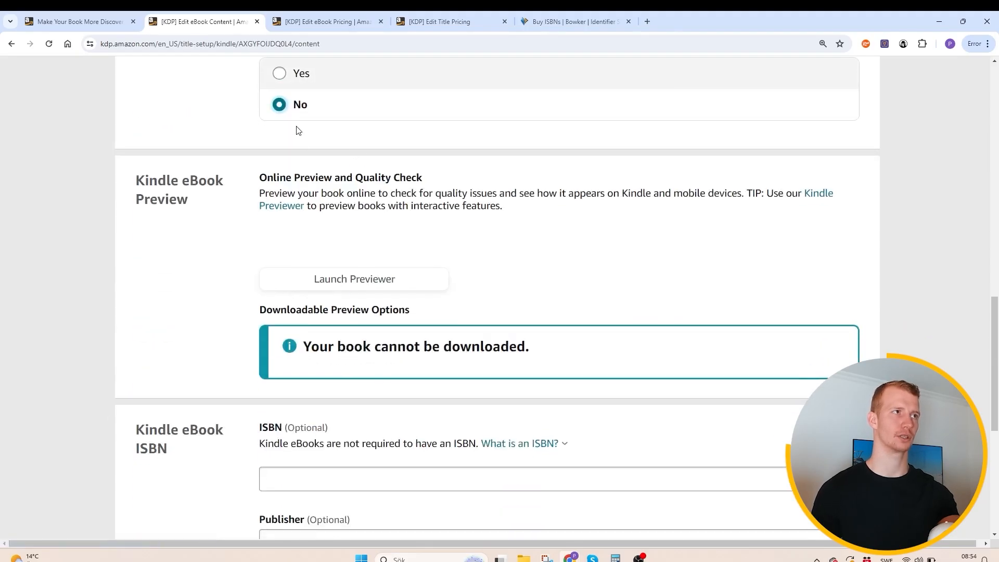
- Switch to the eBook pricing page and review KDP Select enrollment, territories, primary marketplace, royalty plans and the allowed Amazon.com list price range
scroll(416, 239, "down", 3)
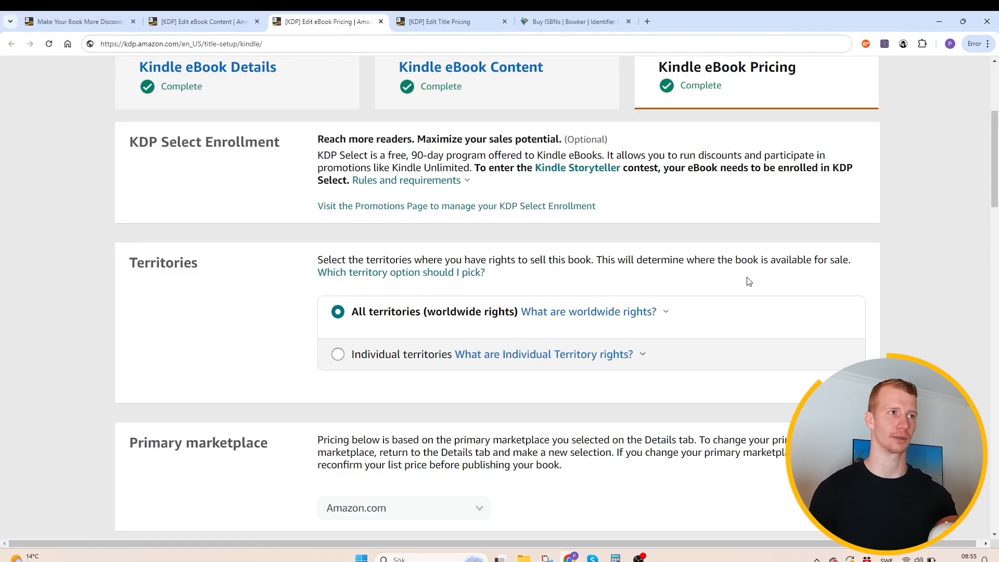
scroll(372, 286, "down", 3)
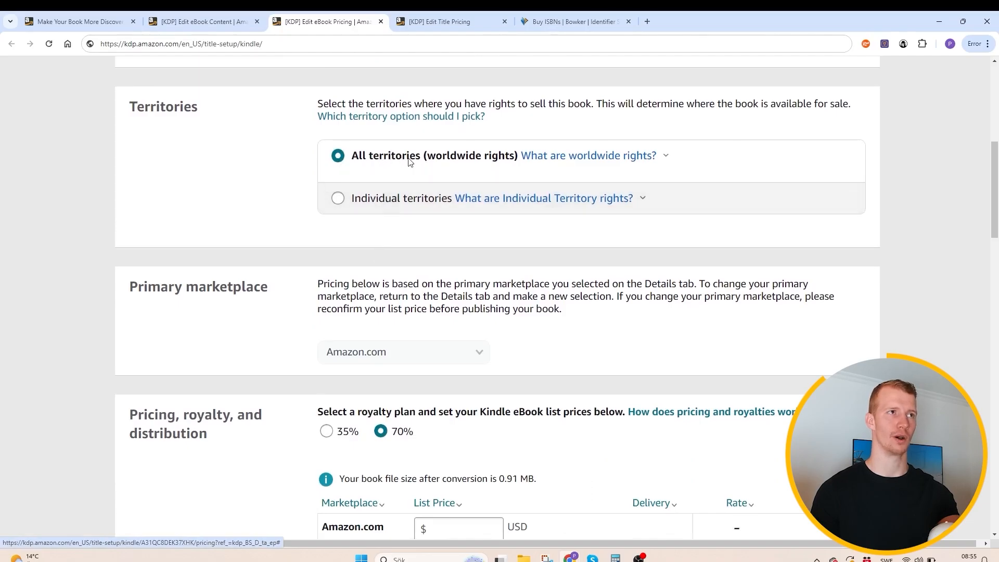
scroll(362, 198, "down", 3)
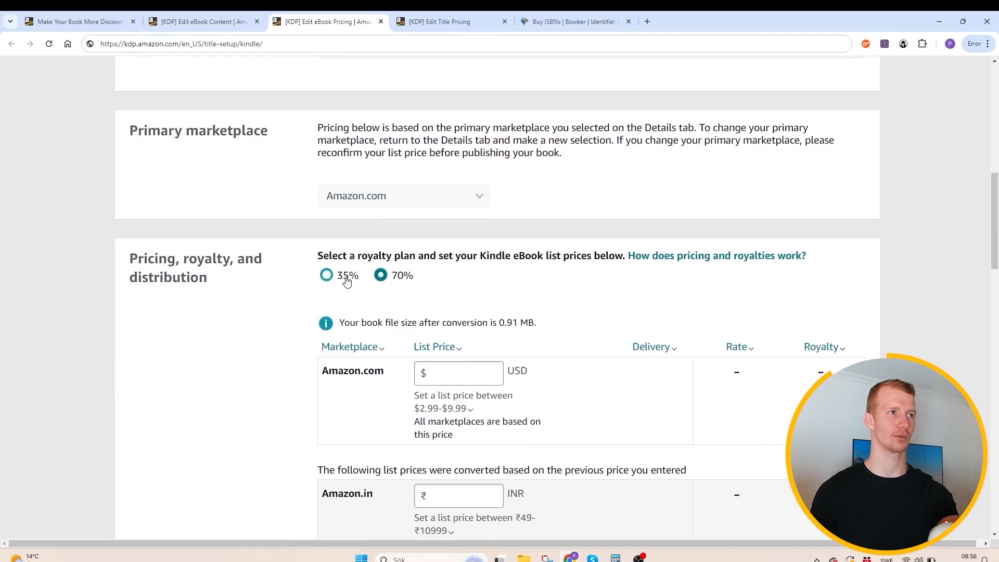
scroll(468, 338, "down", 1)
mouse_move(498, 339)
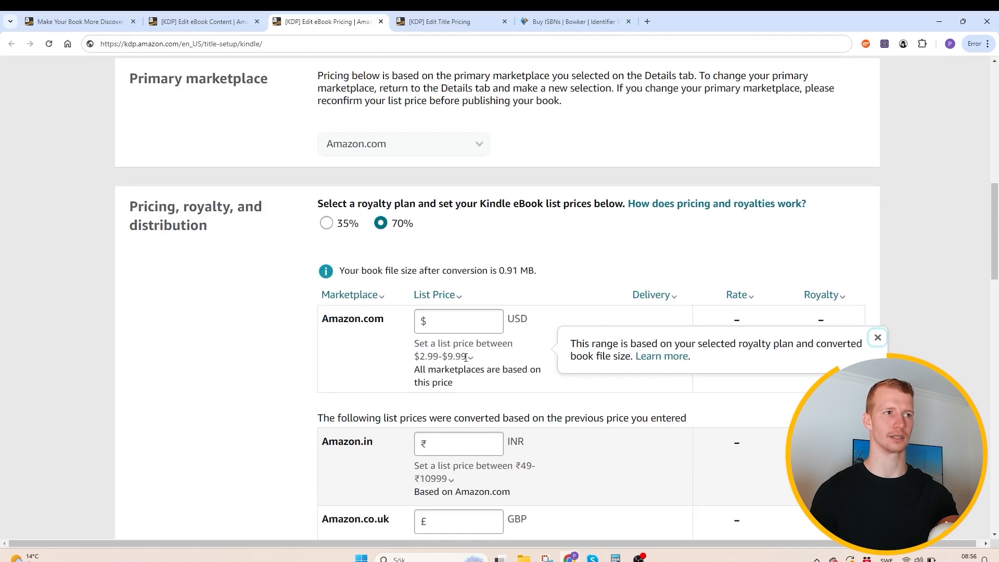
- Compare the allowed Amazon.com list price ranges under the 35% and 70% royalty plans, leaving 70% selected
left_click(327, 223)
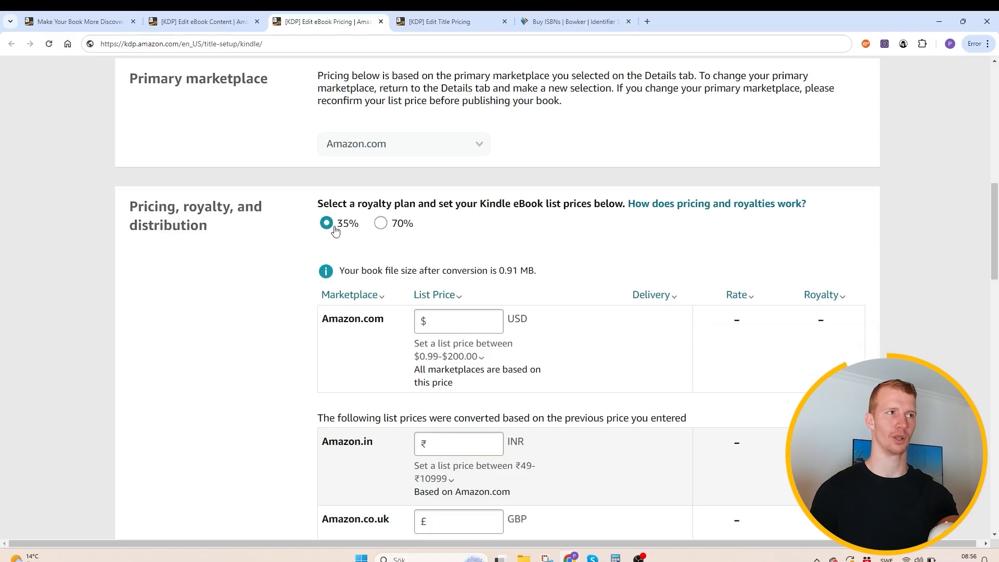
left_click(380, 223)
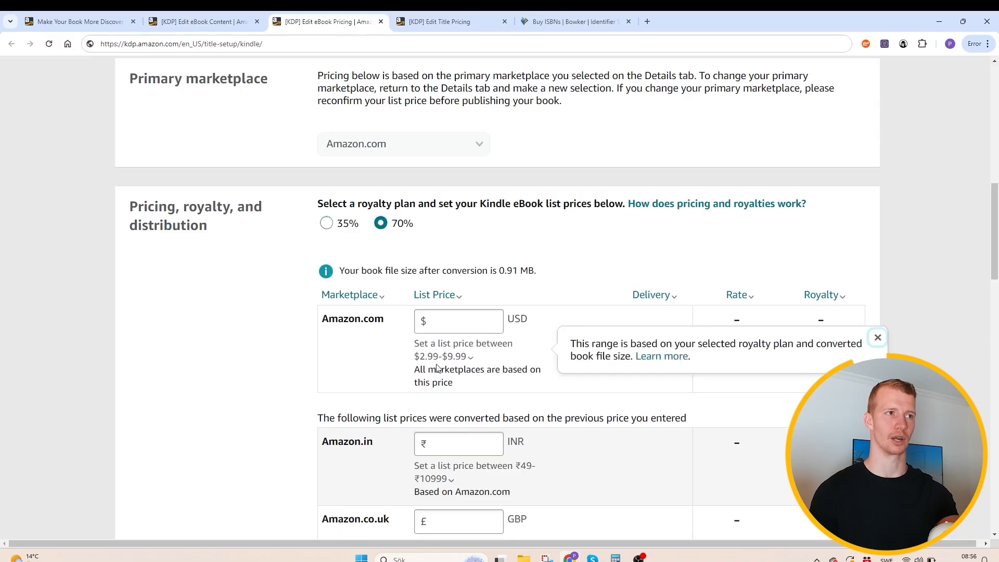
double_click(422, 357)
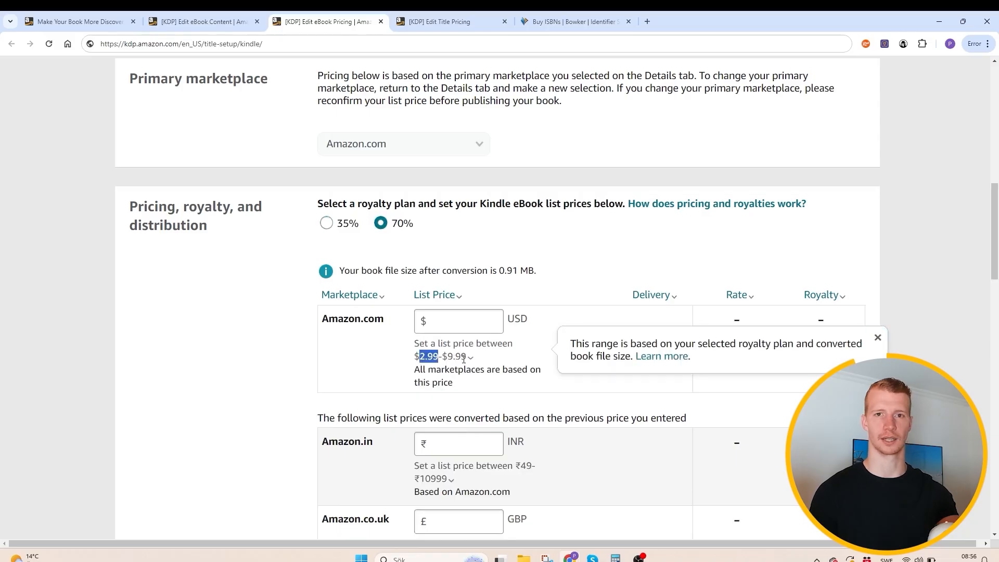
- Review the list price rows for the other Amazon marketplaces and the availability time stated in the Terms & Conditions
scroll(463, 359, "down", 9)
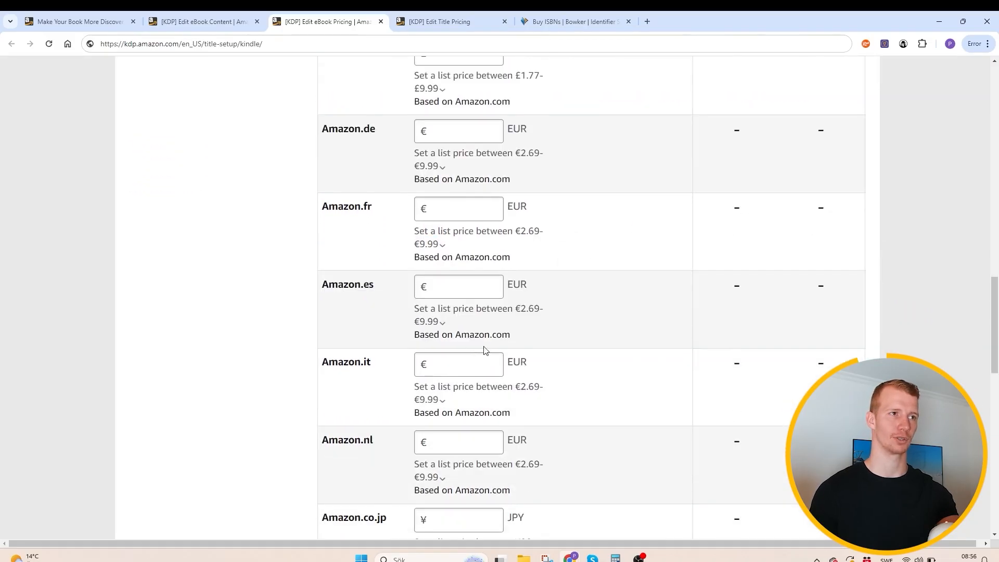
scroll(484, 350, "up", 3)
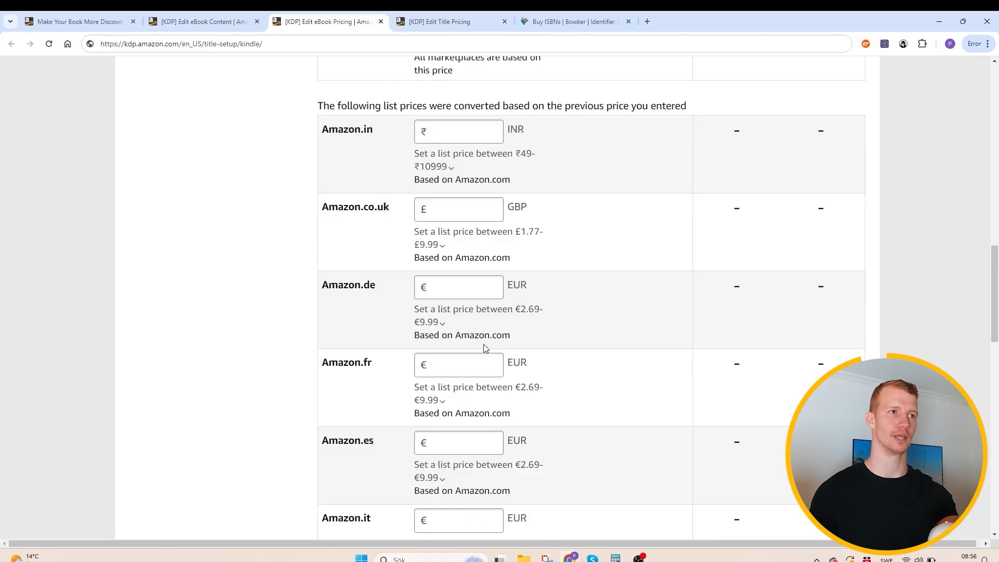
scroll(484, 347, "down", 16)
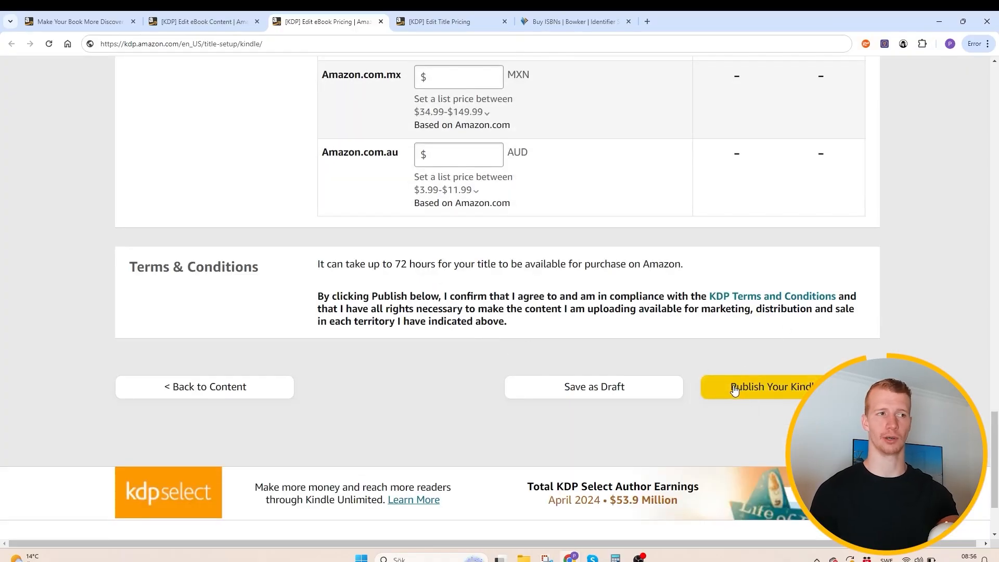
left_click_drag(376, 264, 464, 268)
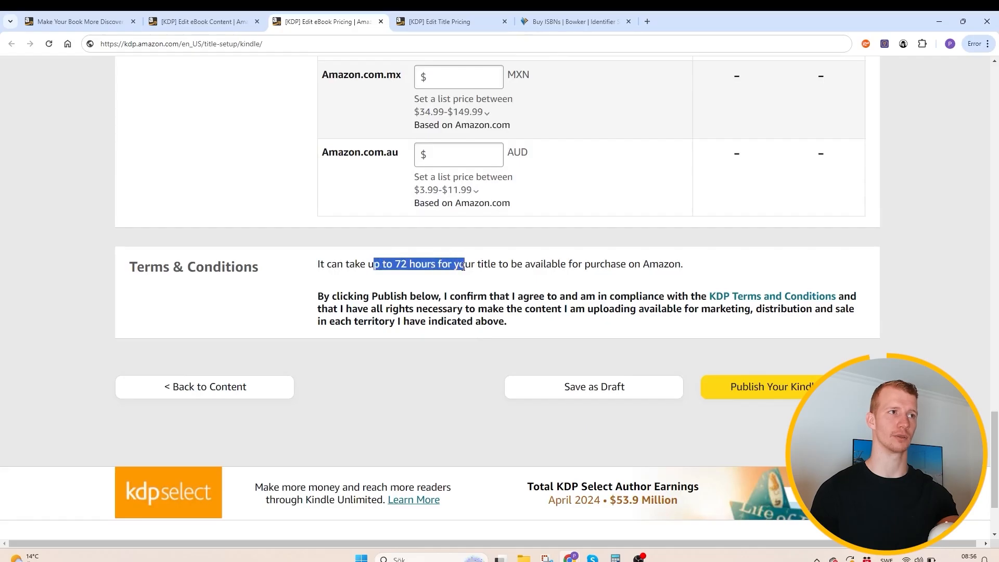
left_click(464, 270)
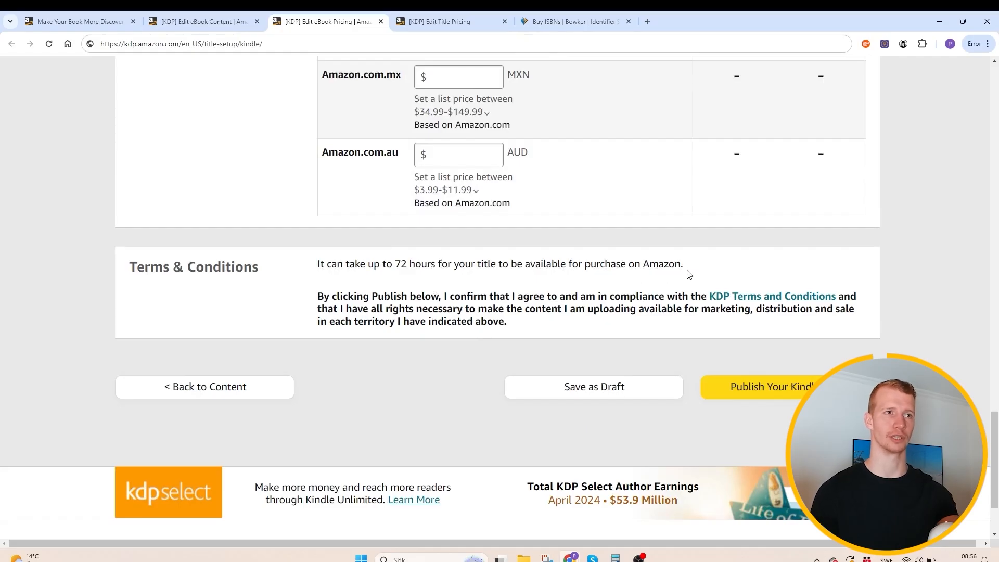
left_click_drag(689, 274, 326, 249)
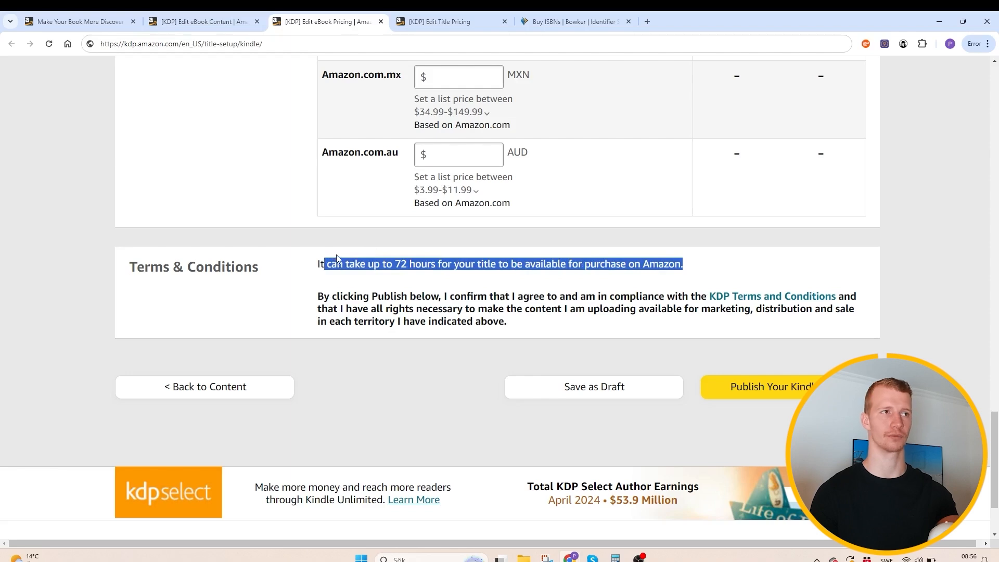
left_click(366, 277)
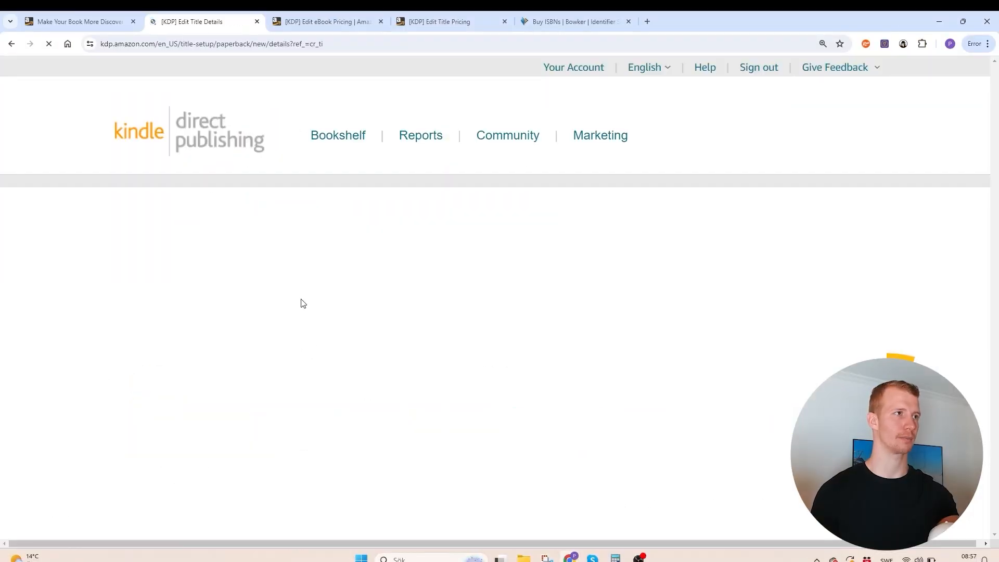
- Review the paperback details form from language and book title through categories, keywords and release date, and continue to the paperback content stage
scroll(302, 233, "down", 2)
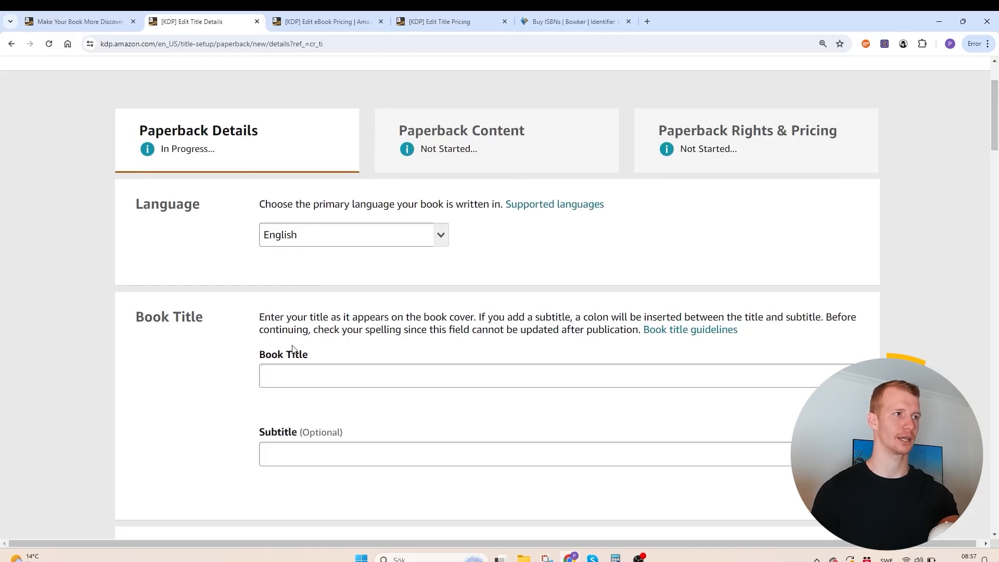
left_click(292, 379)
scroll(310, 324, "down", 14)
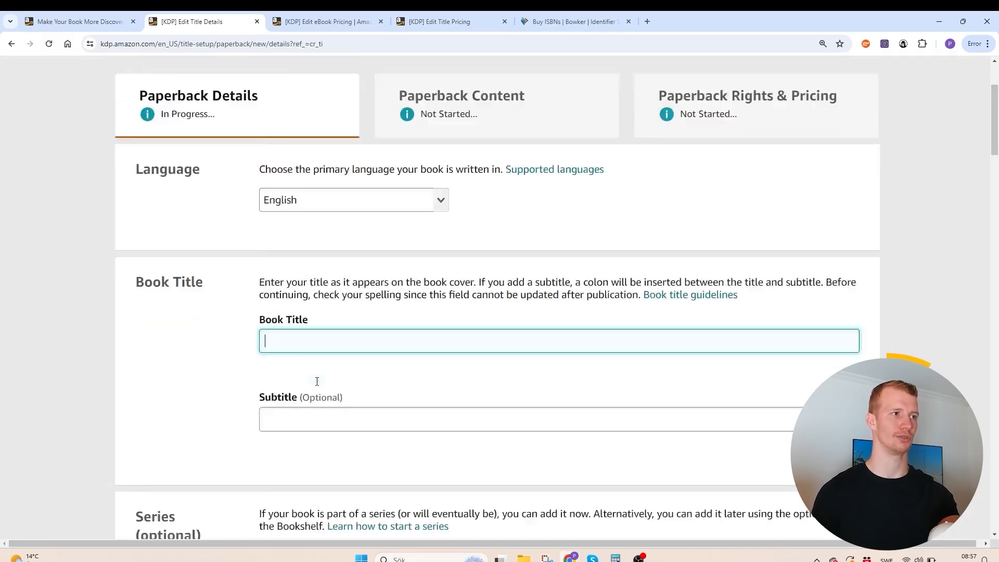
scroll(471, 255, "down", 1)
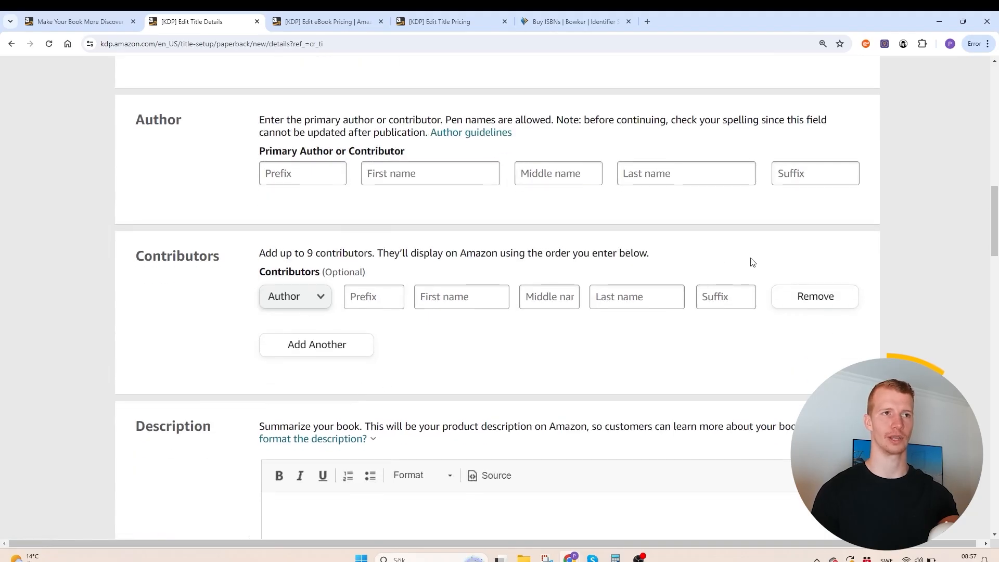
scroll(533, 295, "down", 10)
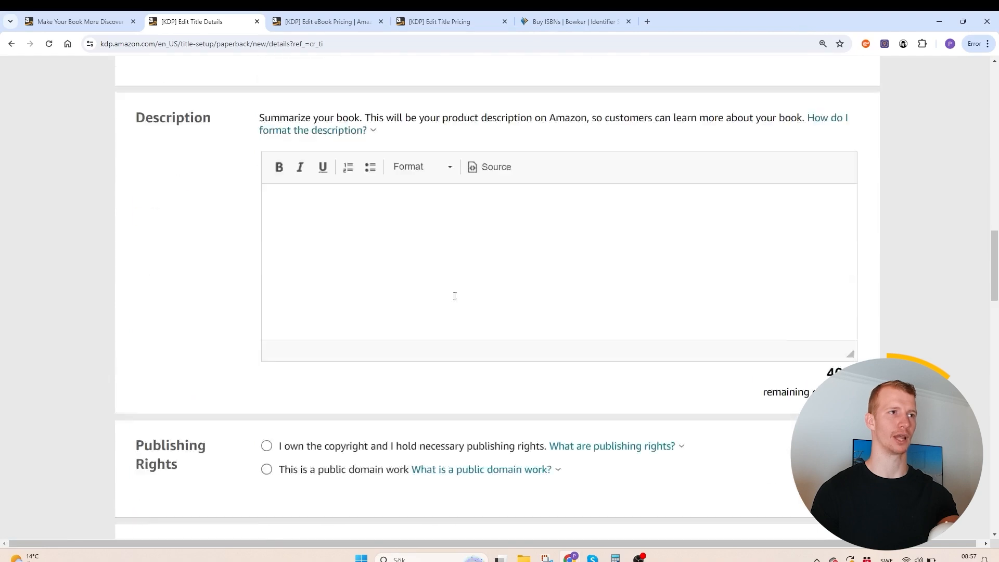
scroll(572, 346, "down", 4)
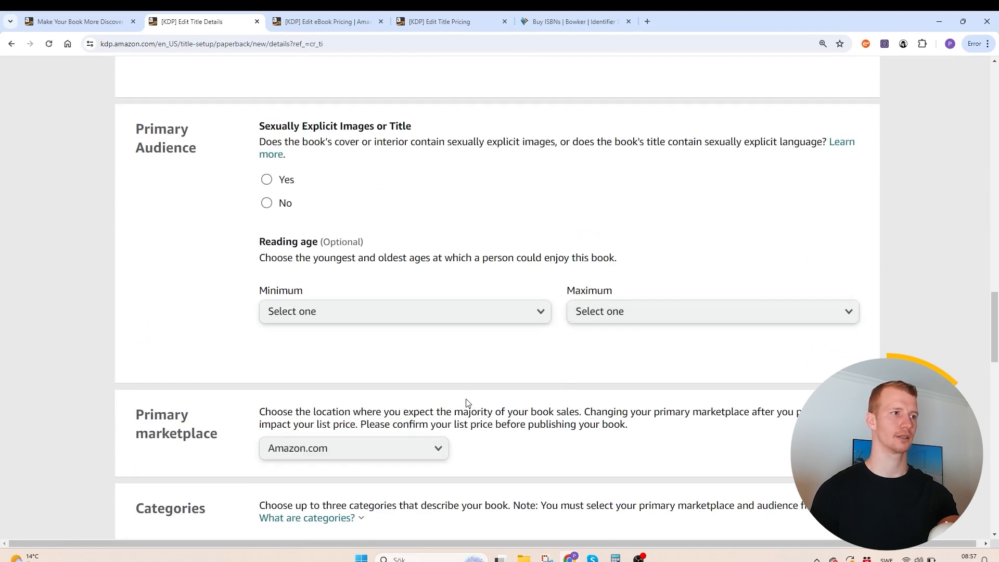
scroll(469, 403, "down", 5)
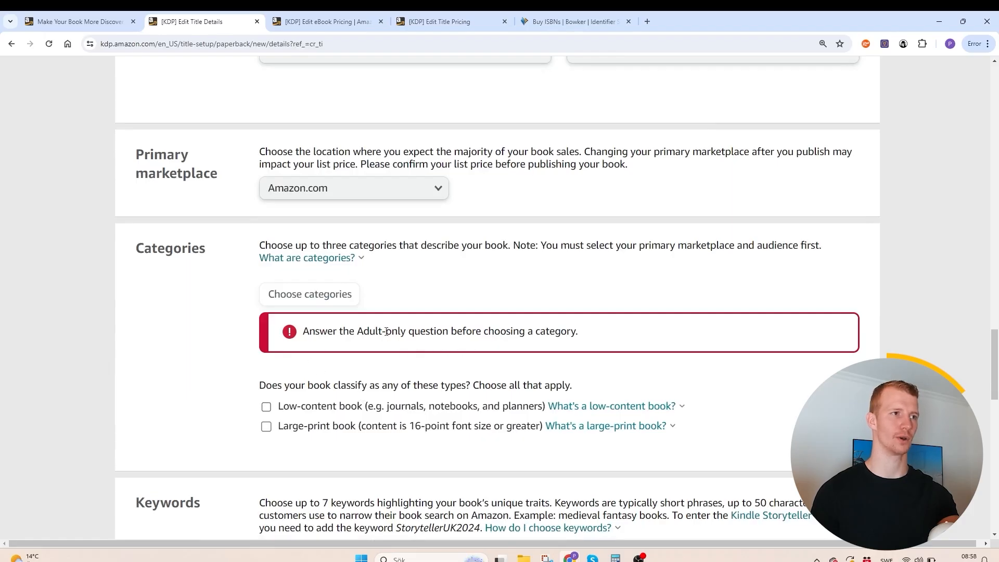
scroll(475, 289, "down", 4)
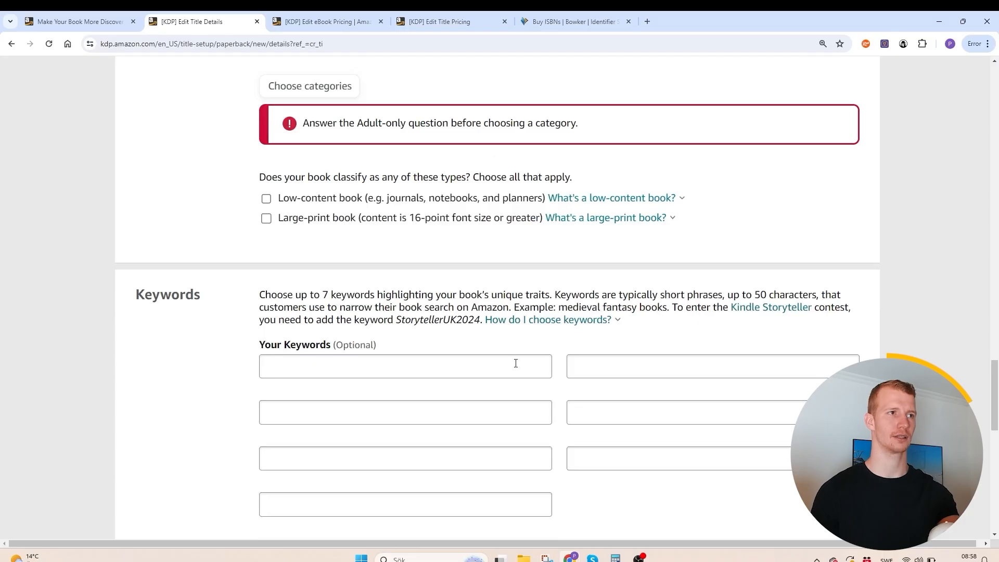
scroll(551, 298, "down", 2)
scroll(331, 259, "down", 9)
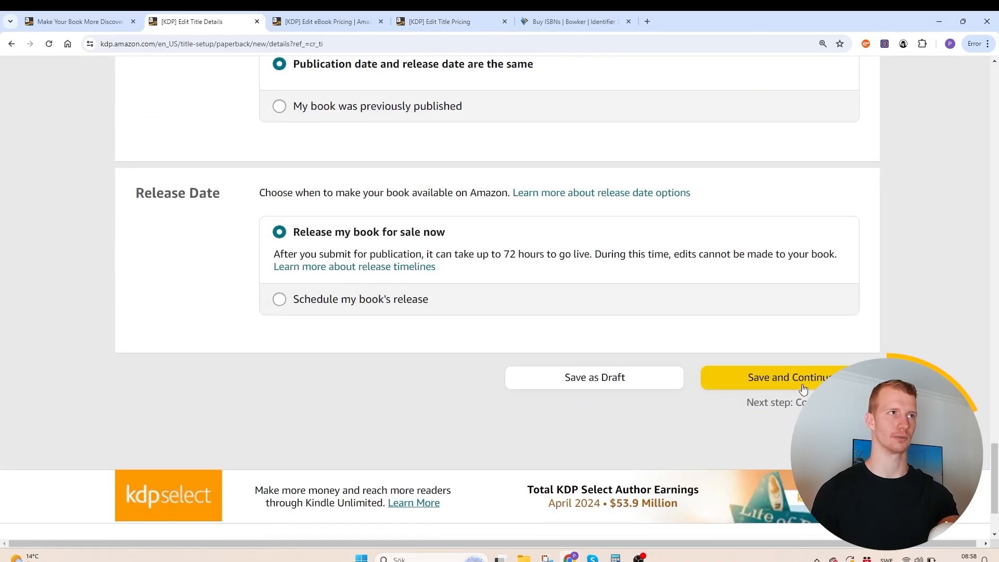
left_click(803, 388)
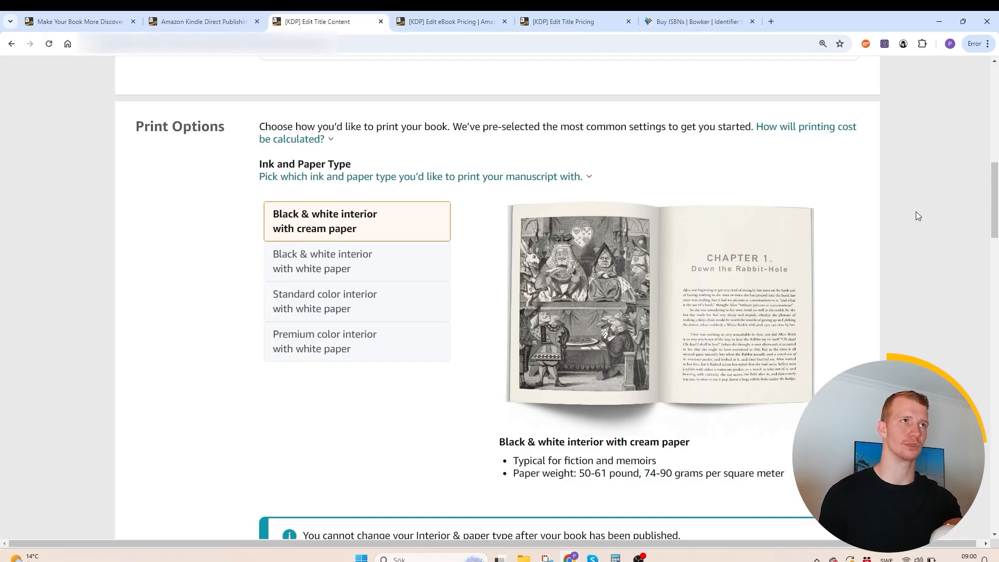
- Switch to the Bowker Buy ISBNs page and examine the prices of the ISBN packages
left_click(698, 21)
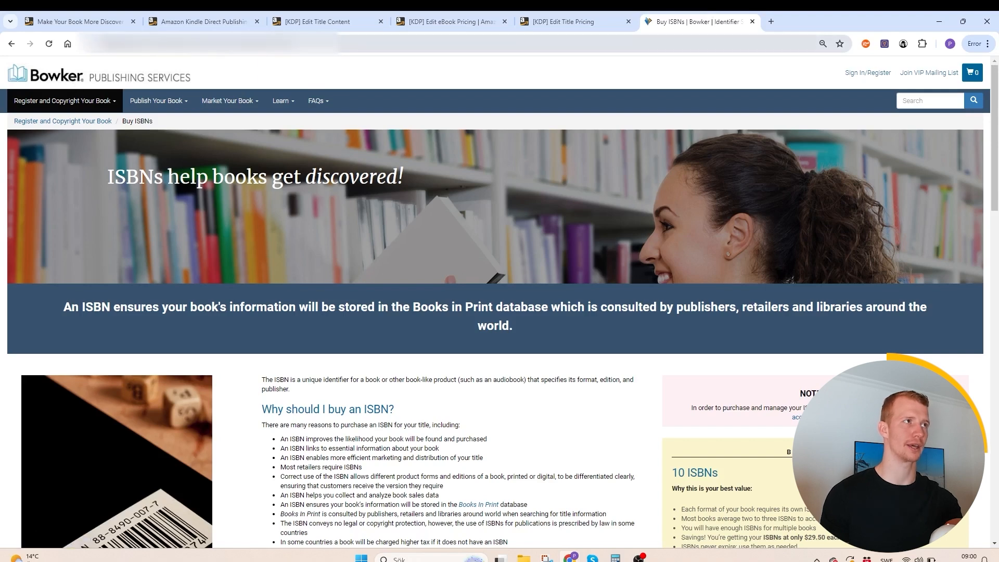
mouse_move(73, 104)
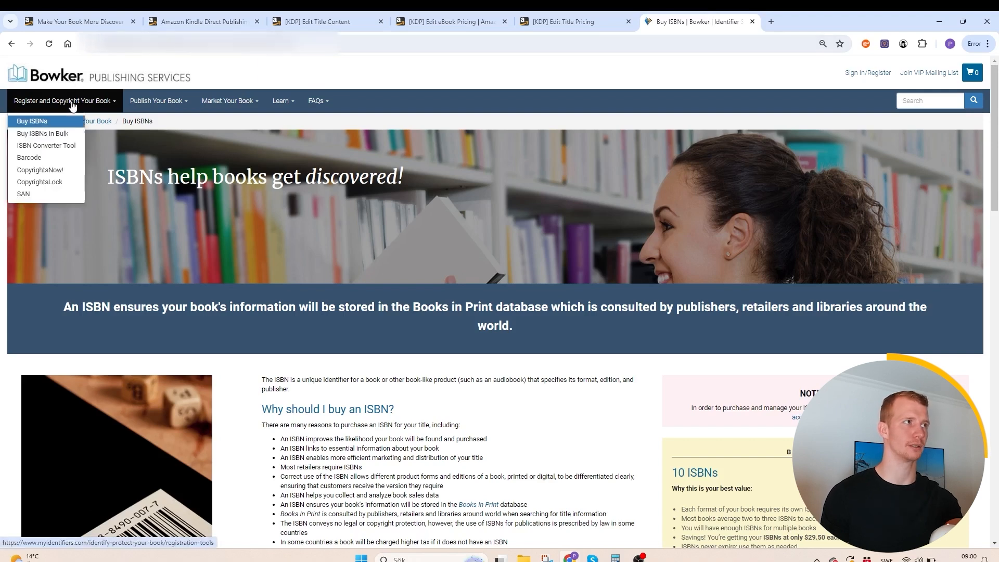
scroll(43, 125, "down", 8)
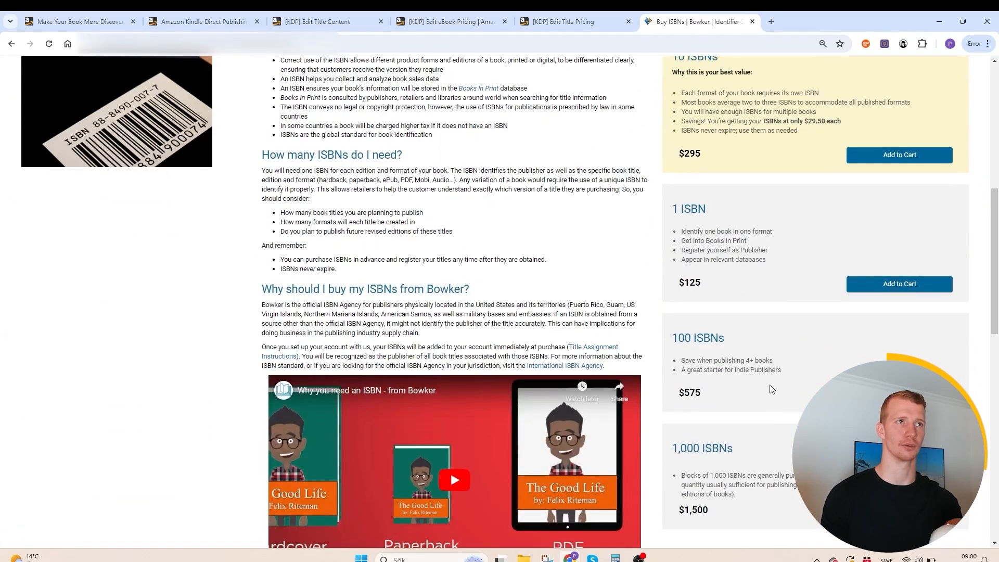
- Return to the paperback content page and review the ink and paper types, trim size, bleed settings and cover finish options
left_click(339, 22)
mouse_move(543, 176)
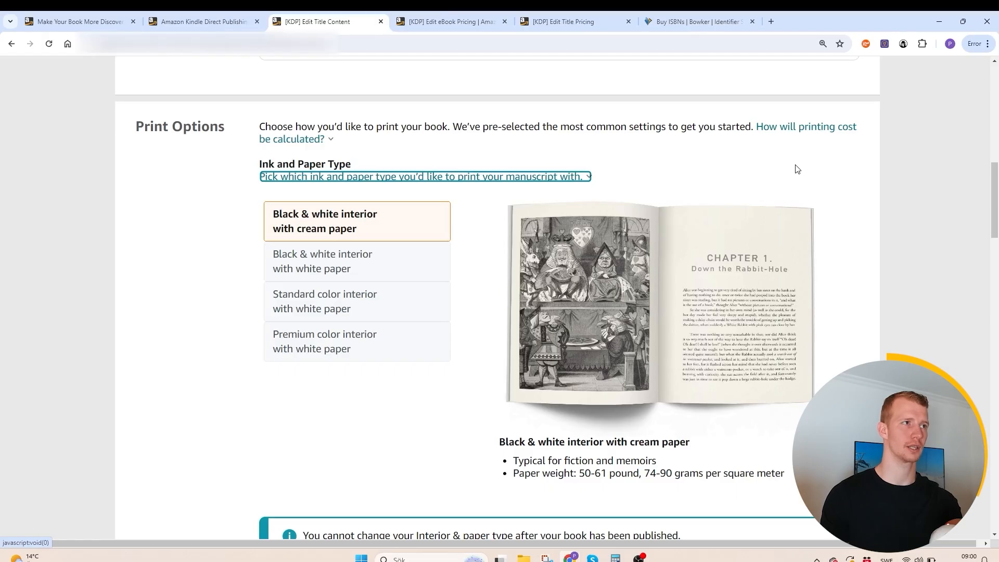
scroll(392, 223, "down", 1)
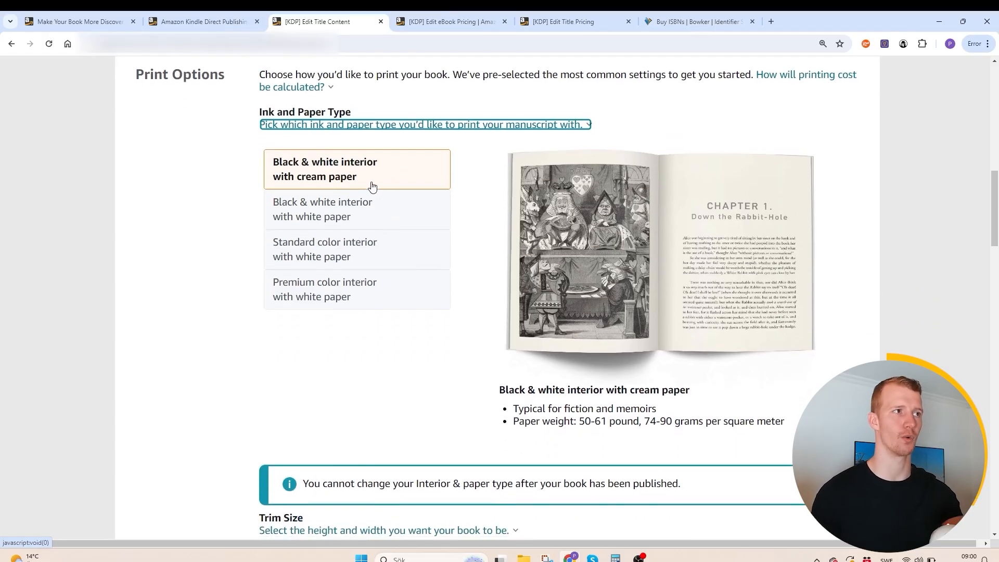
scroll(360, 266, "down", 1)
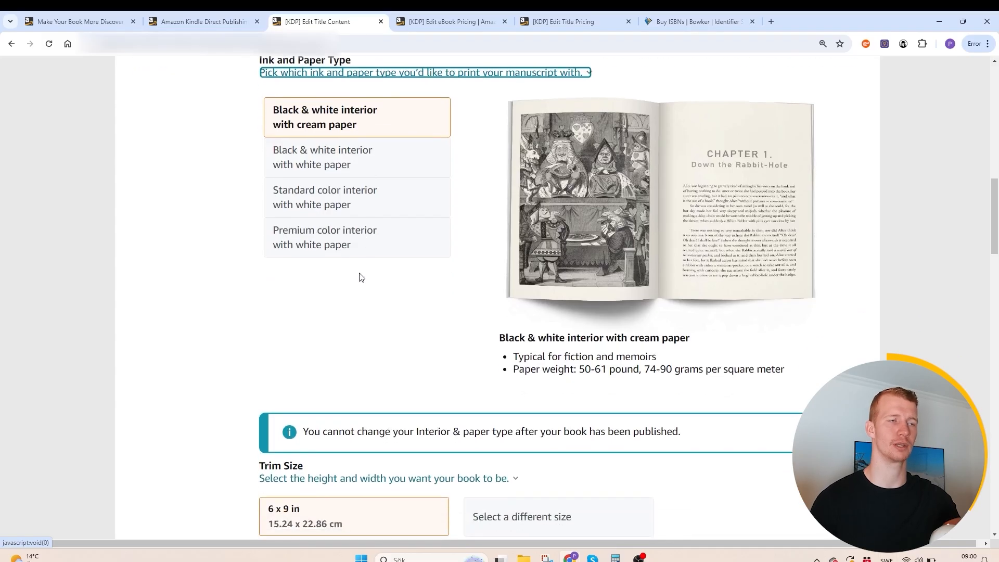
scroll(362, 277, "up", 2)
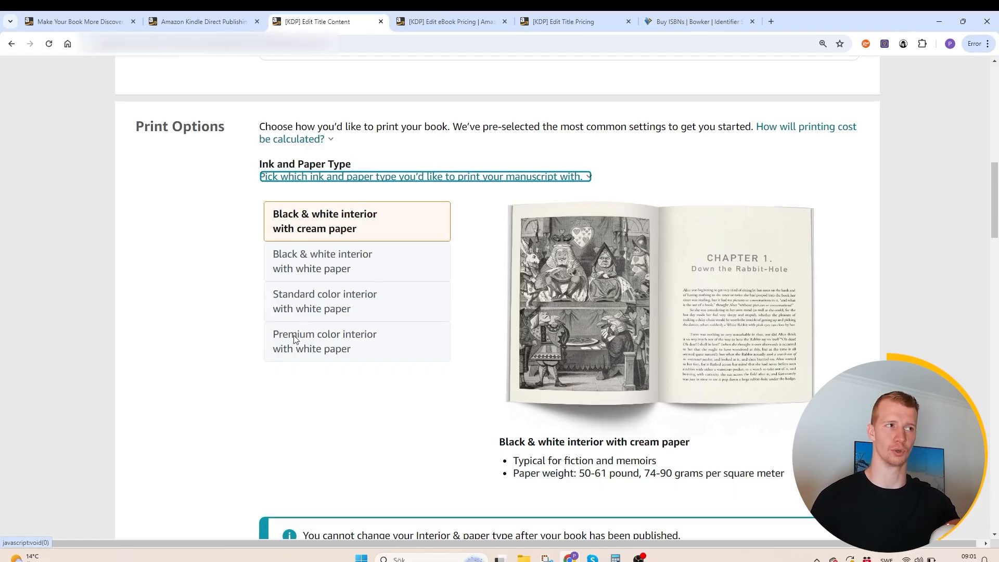
left_click_drag(998, 195, 998, 258)
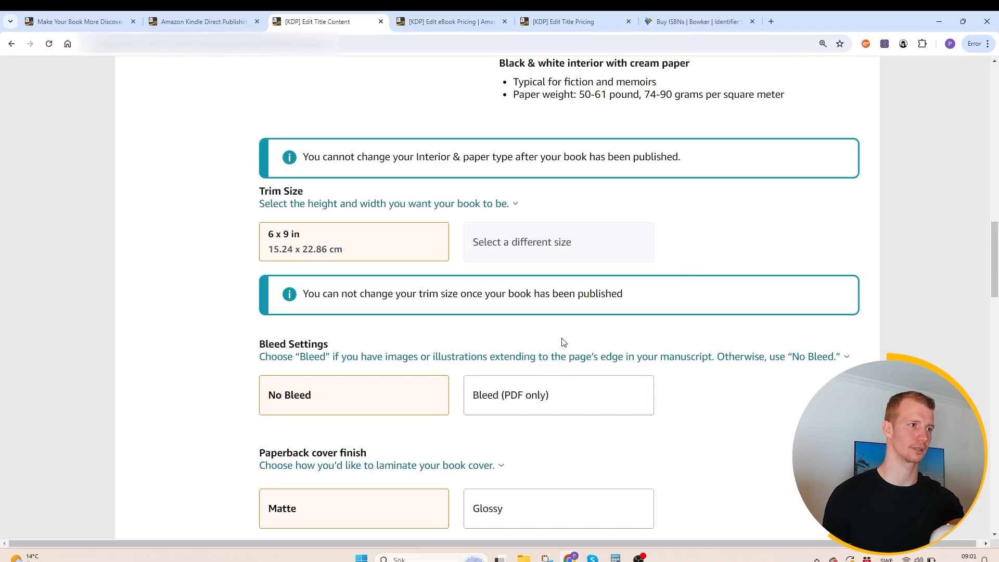
scroll(562, 342, "down", 1)
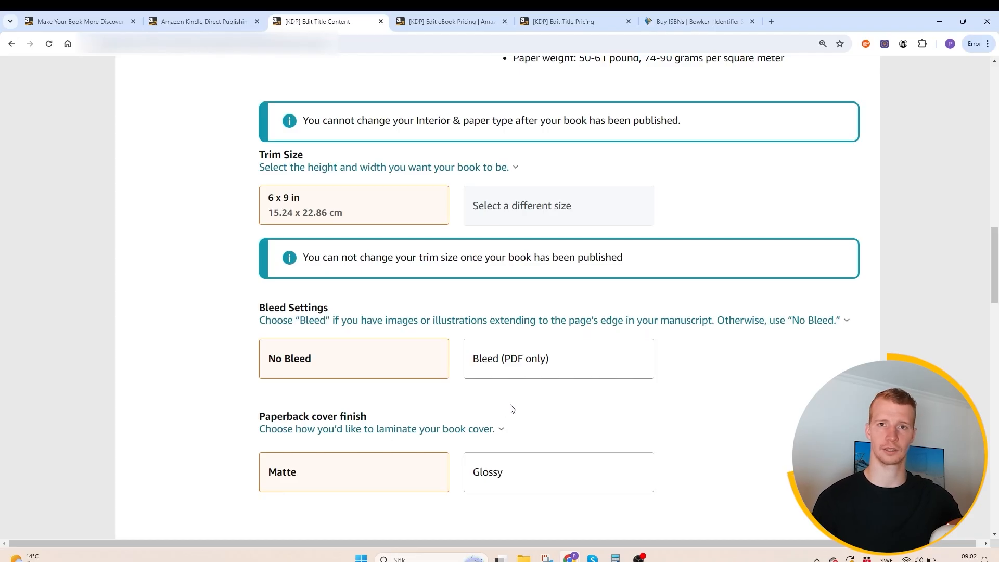
left_click(460, 12)
scroll(546, 270, "up", 9)
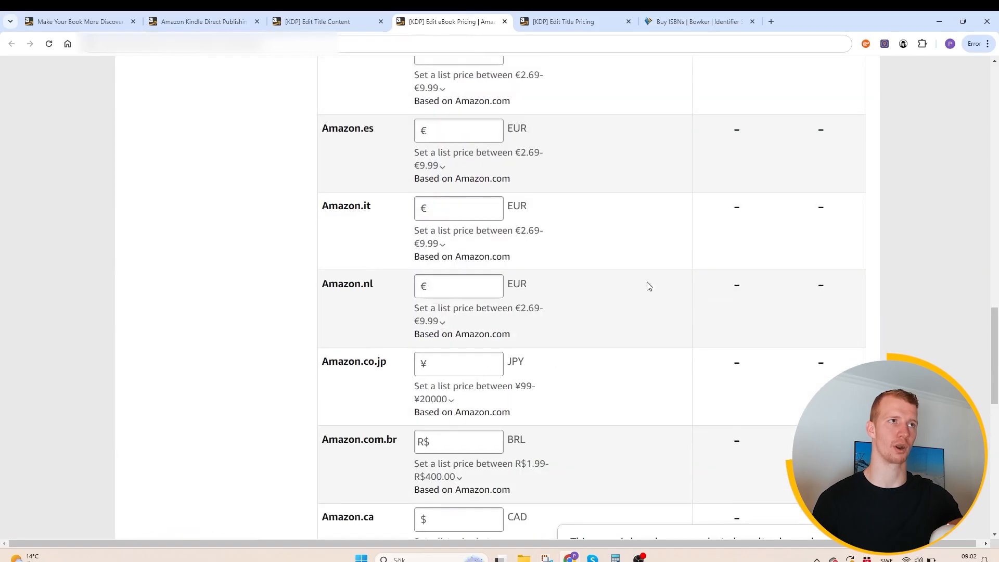
left_click_drag(997, 312, 973, 211)
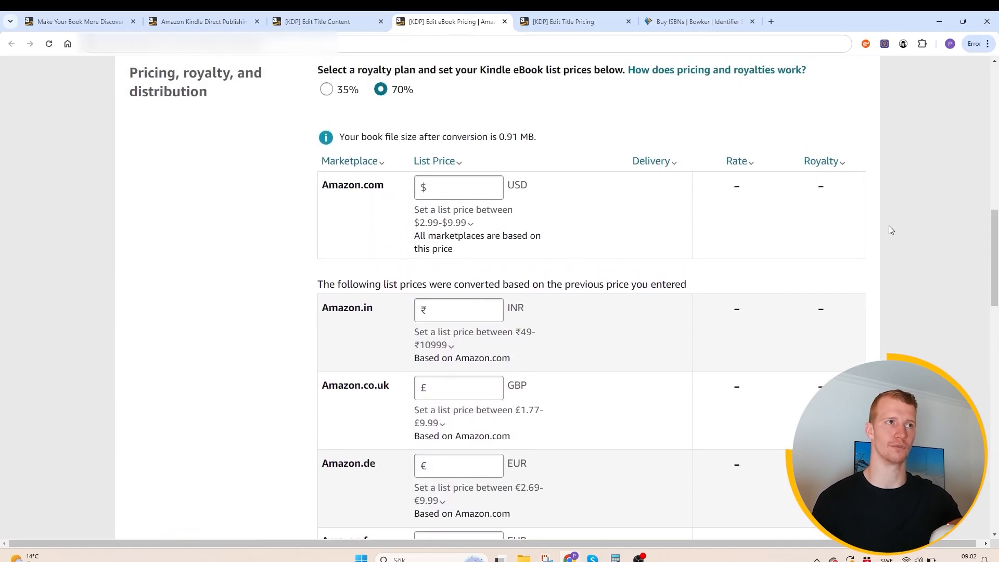
- Switch to the paperback pricing page and review the territories, primary marketplace, Amazon.com list price limits and Expanded Distribution option
key("ctrl+Tab")
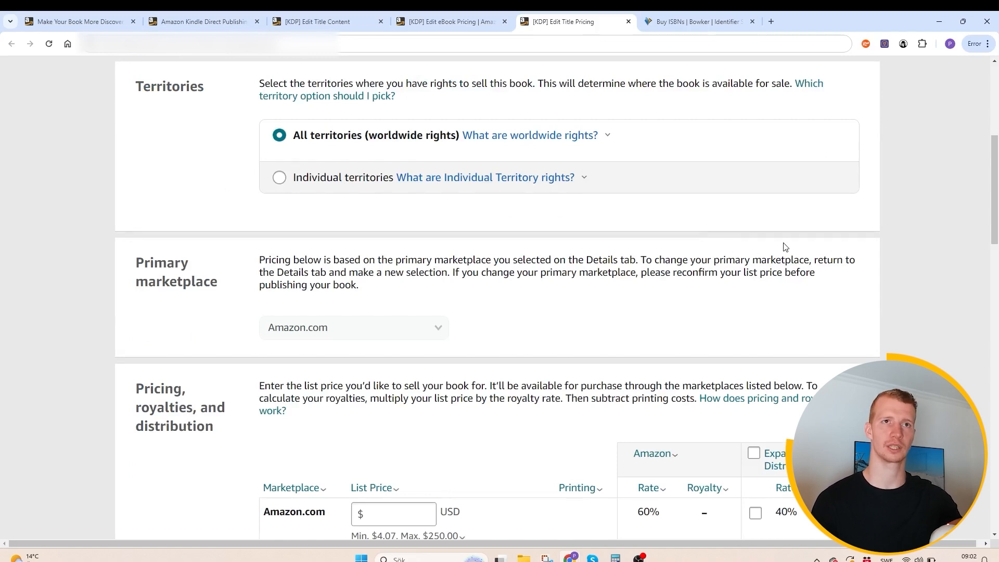
scroll(781, 246, "down", 1)
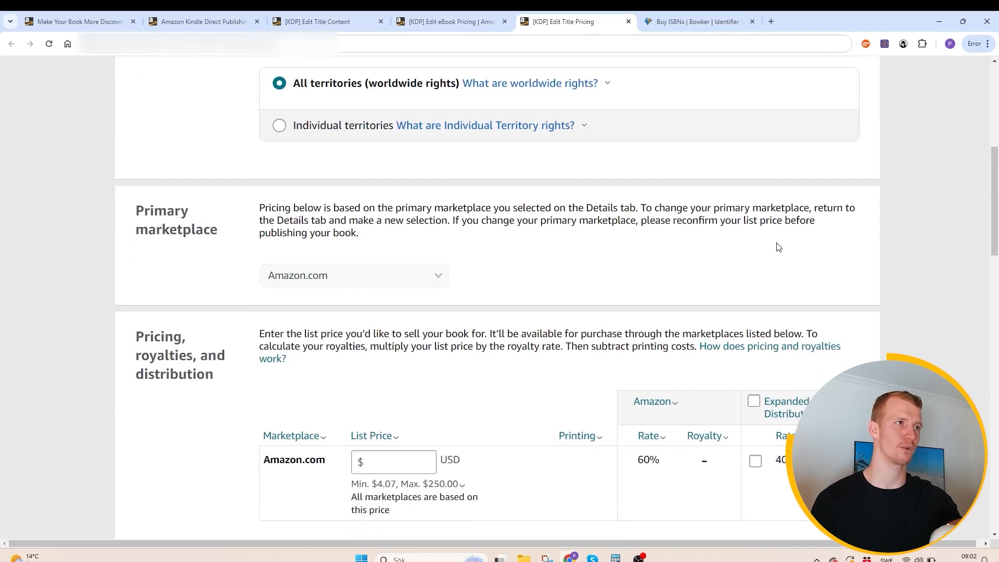
scroll(779, 247, "up", 1)
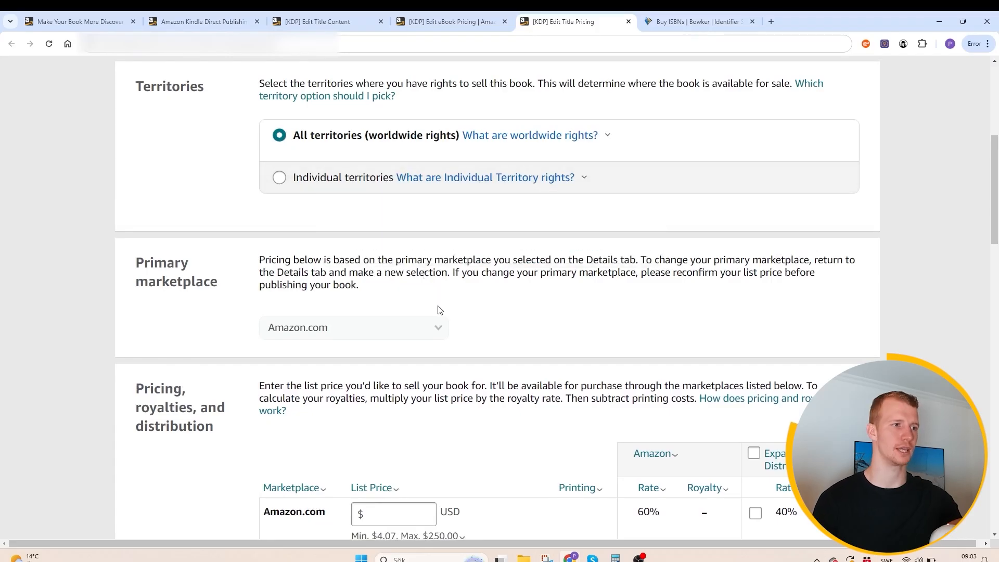
scroll(442, 318, "down", 1)
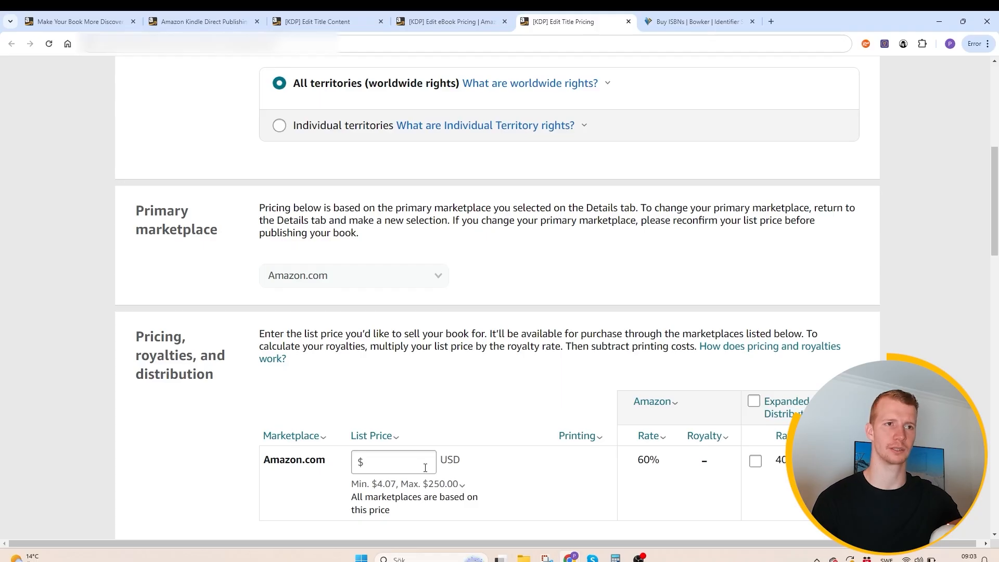
scroll(458, 424, "down", 1)
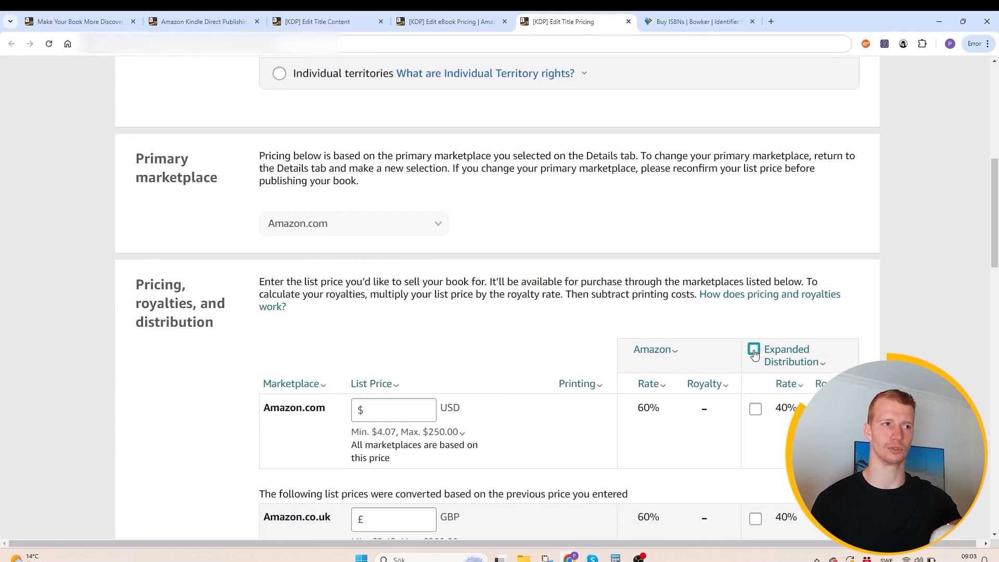
- Set the paperback's Amazon.com list price to 10.00 USD and apply it to the converted marketplace prices
scroll(457, 392, "down", 1)
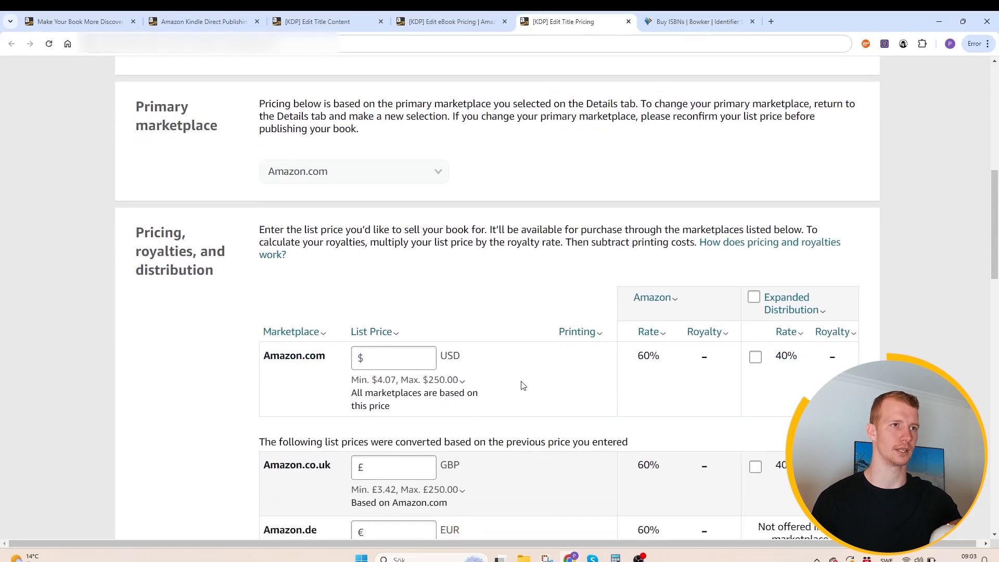
left_click(407, 360)
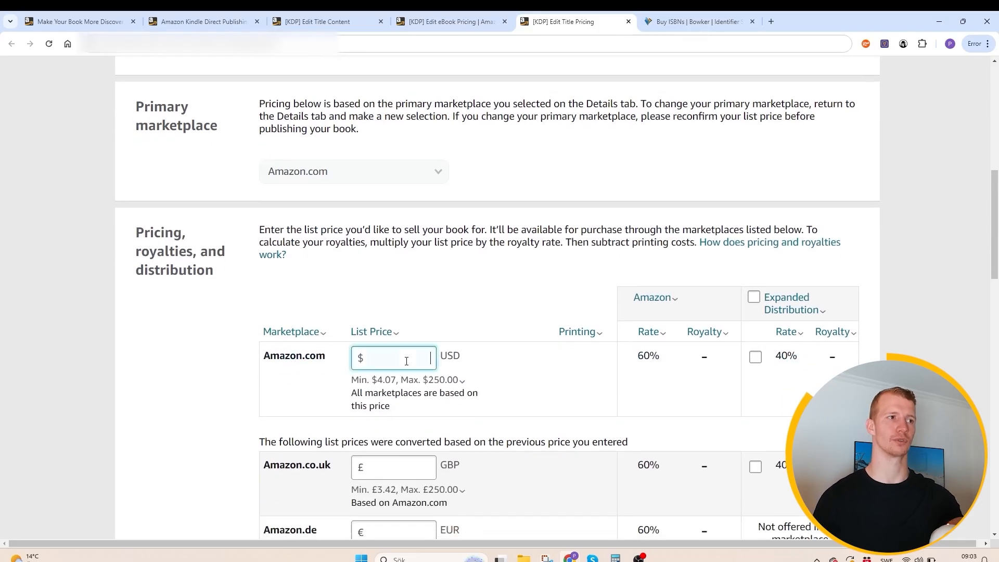
type("100")
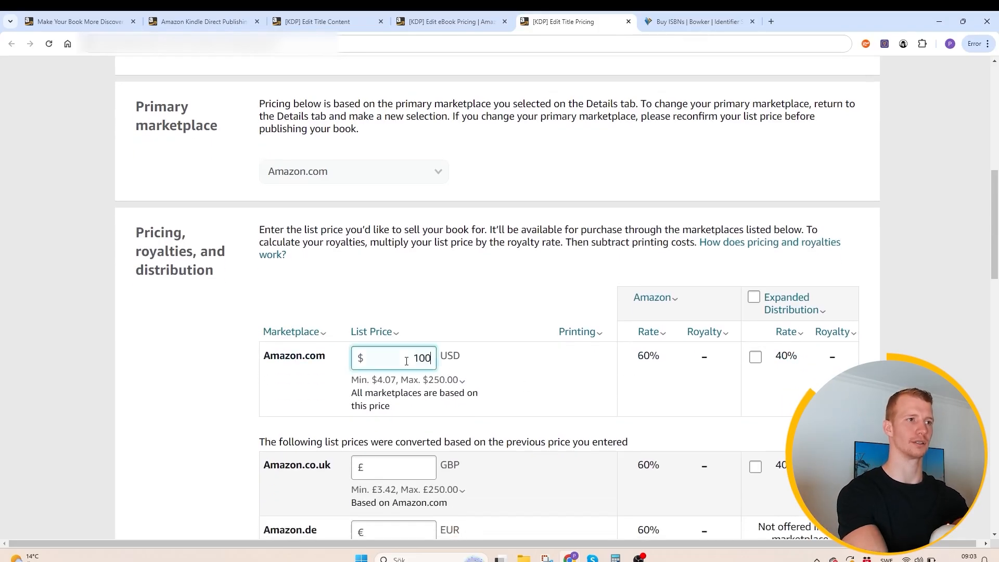
key("BackSpace")
left_click(467, 289)
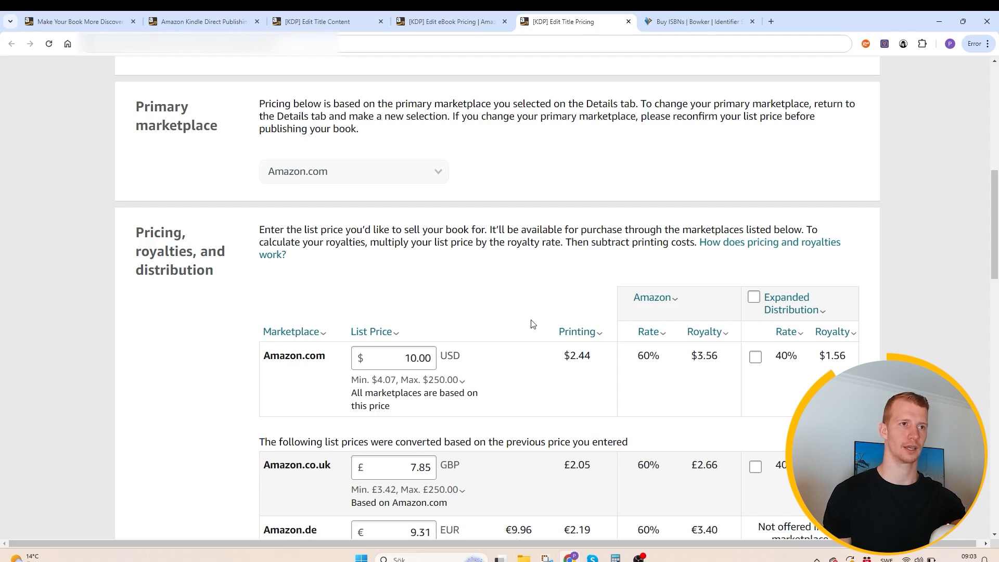
- Review the printing costs, royalties and converted list prices for the other Amazon marketplaces, including the explanation of the minimum list price
scroll(532, 324, "down", 2)
scroll(531, 324, "down", 1)
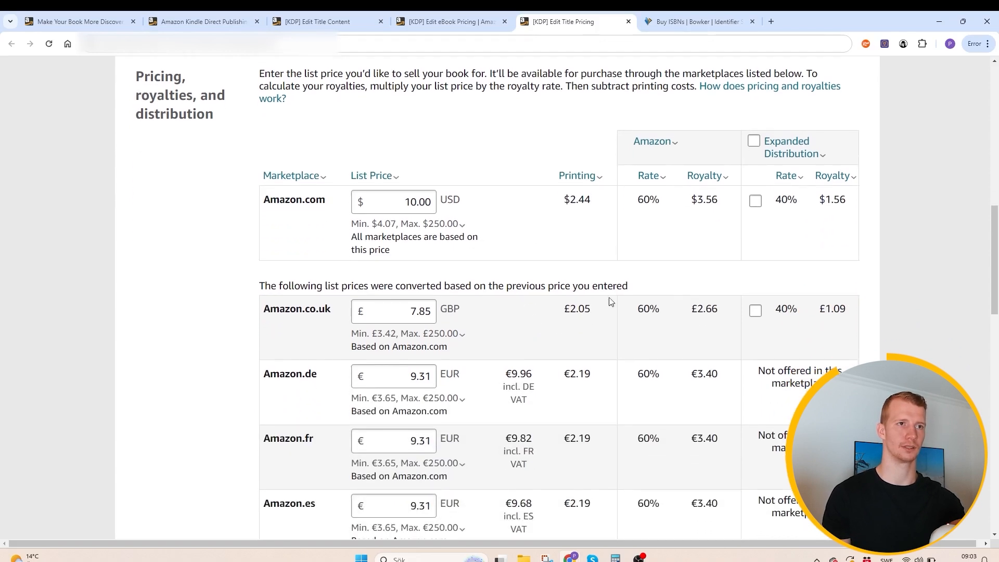
left_click(462, 333)
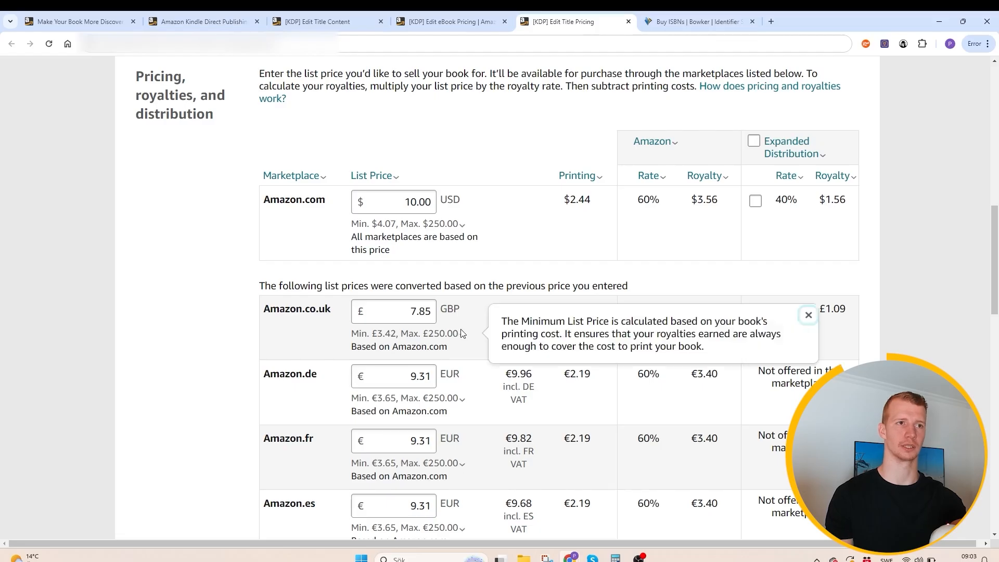
scroll(443, 333, "down", 10)
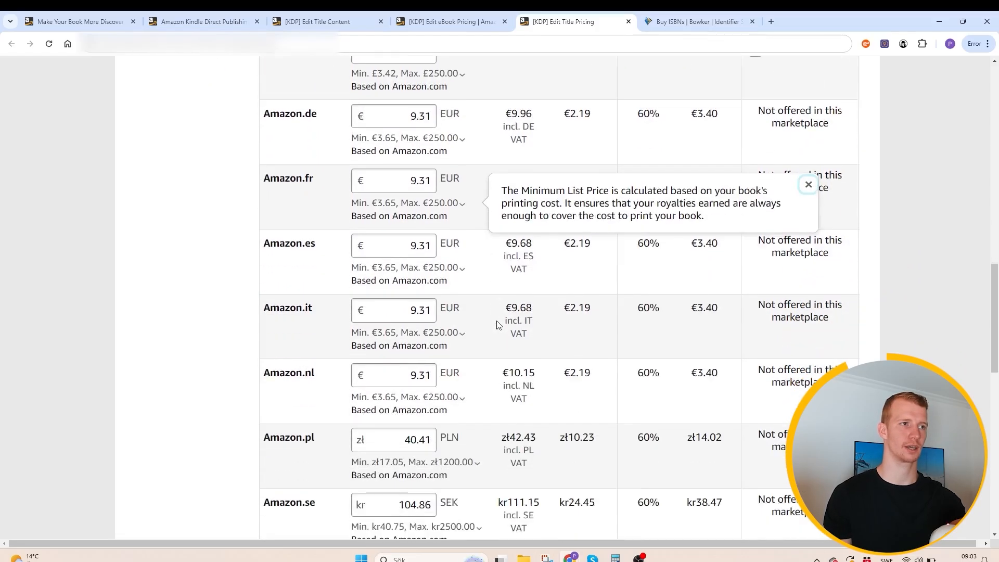
scroll(512, 324, "down", 4)
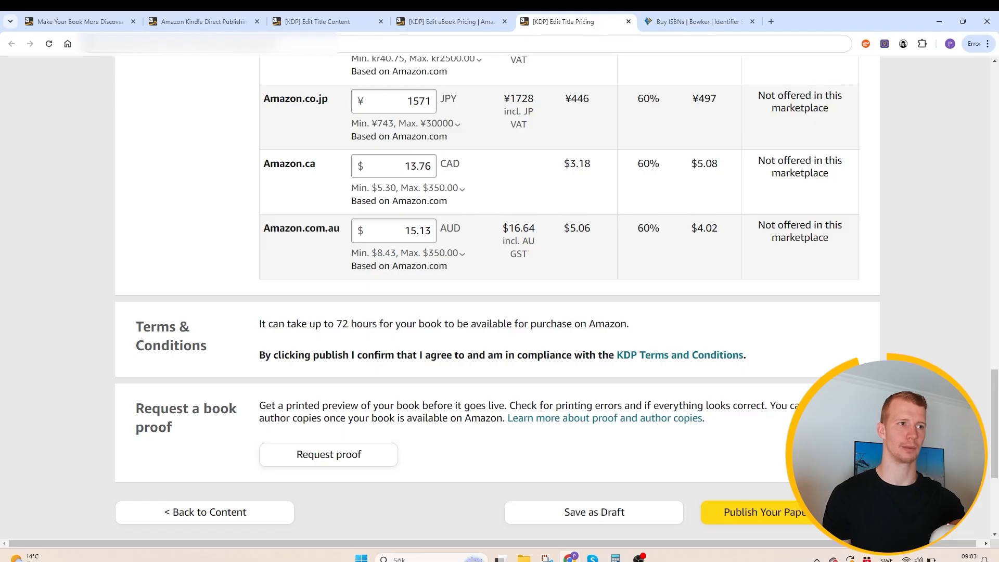
- Read the Terms & Conditions note on how long the book can take to be available for purchase on Amazon
double_click(341, 324)
left_click(341, 324)
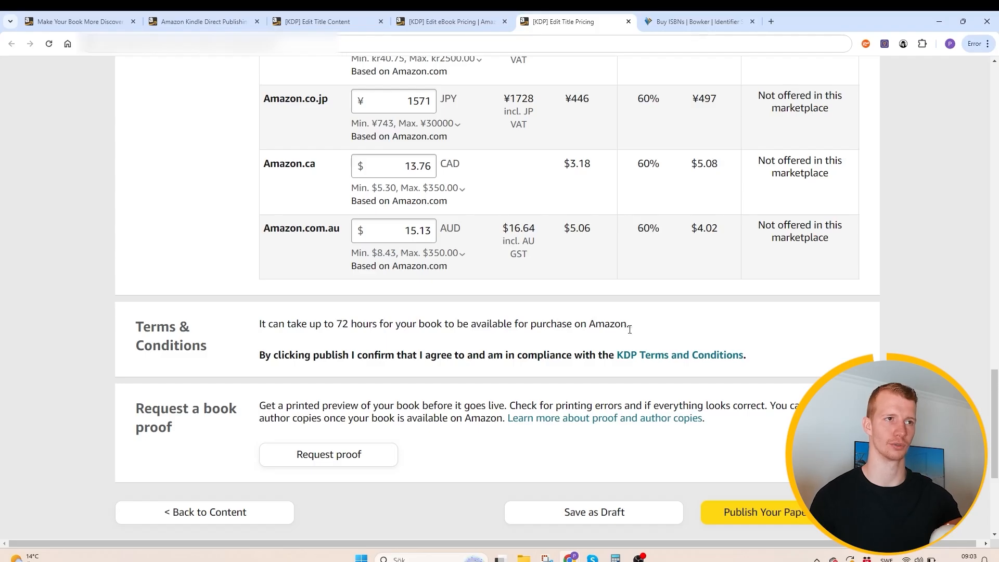
left_click_drag(630, 329, 484, 334)
left_click(472, 327)
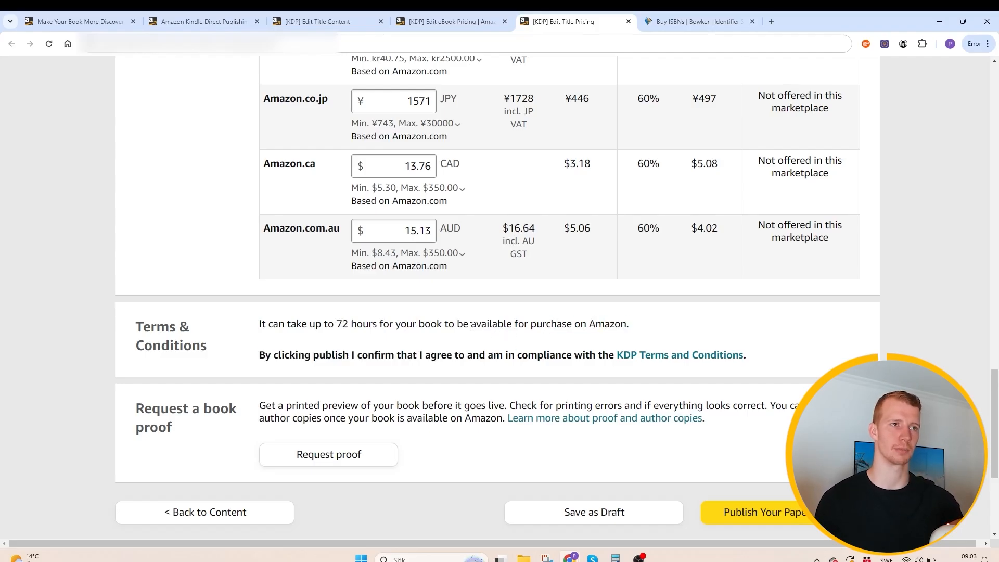